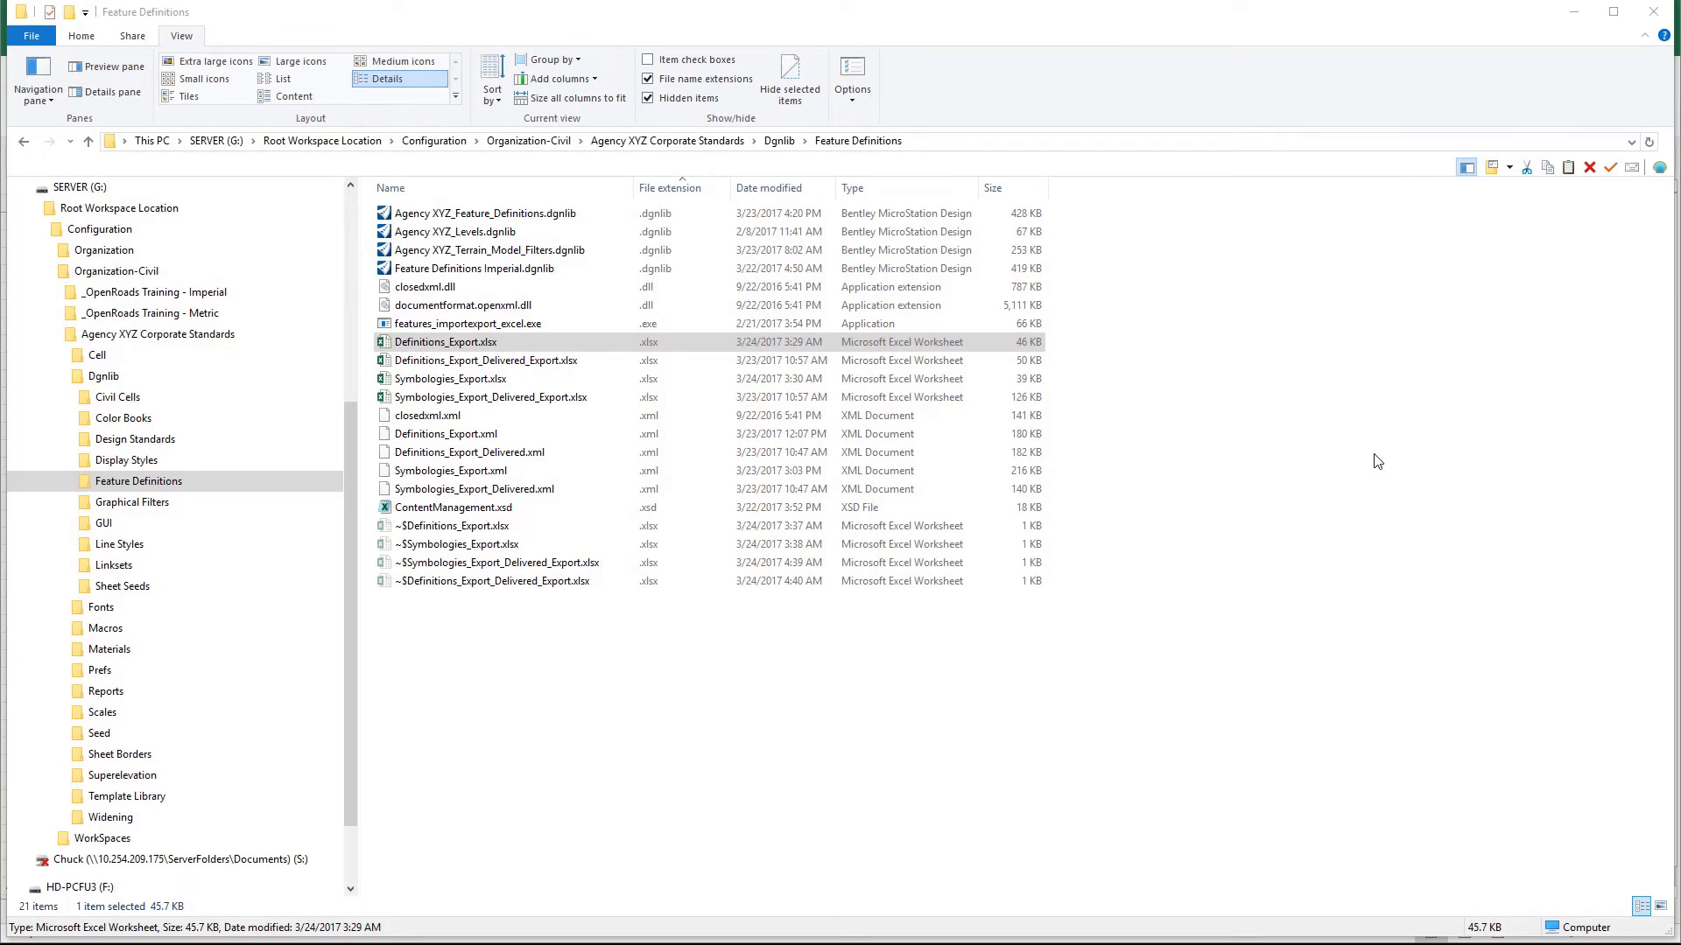
# - Open Definitions_Export.xlsx and go to the first empty Feature Definition Description cell on the Point sheet
pyautogui.click(489, 346)
pyautogui.doubleClick(490, 347)
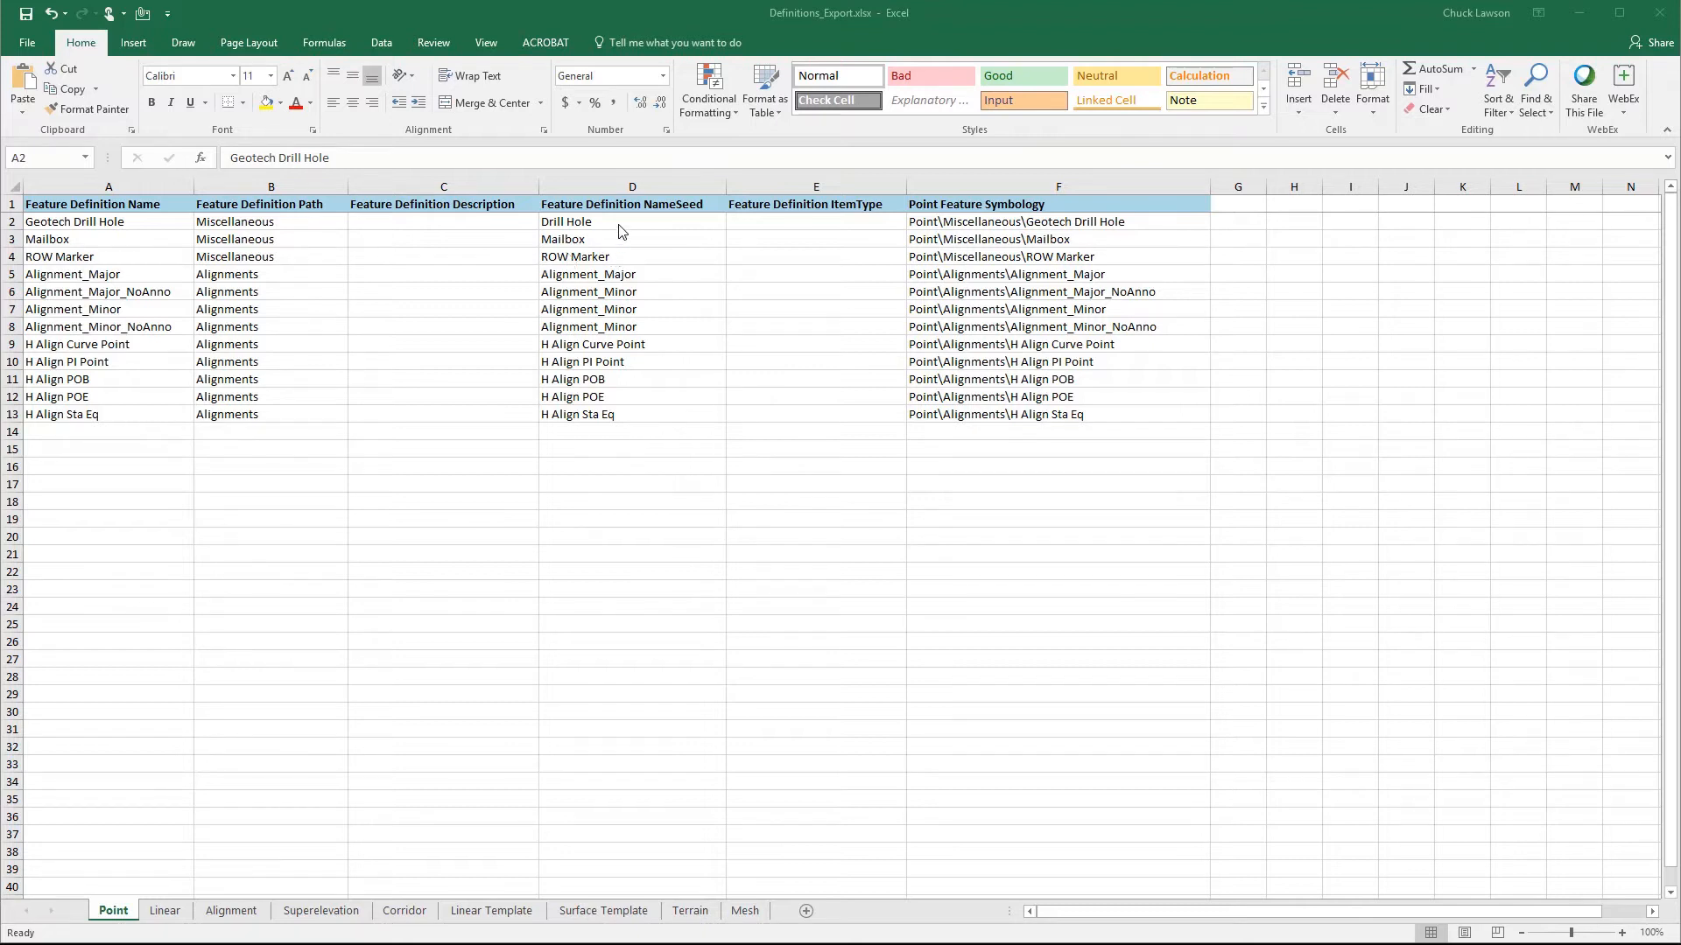
pyautogui.click(433, 224)
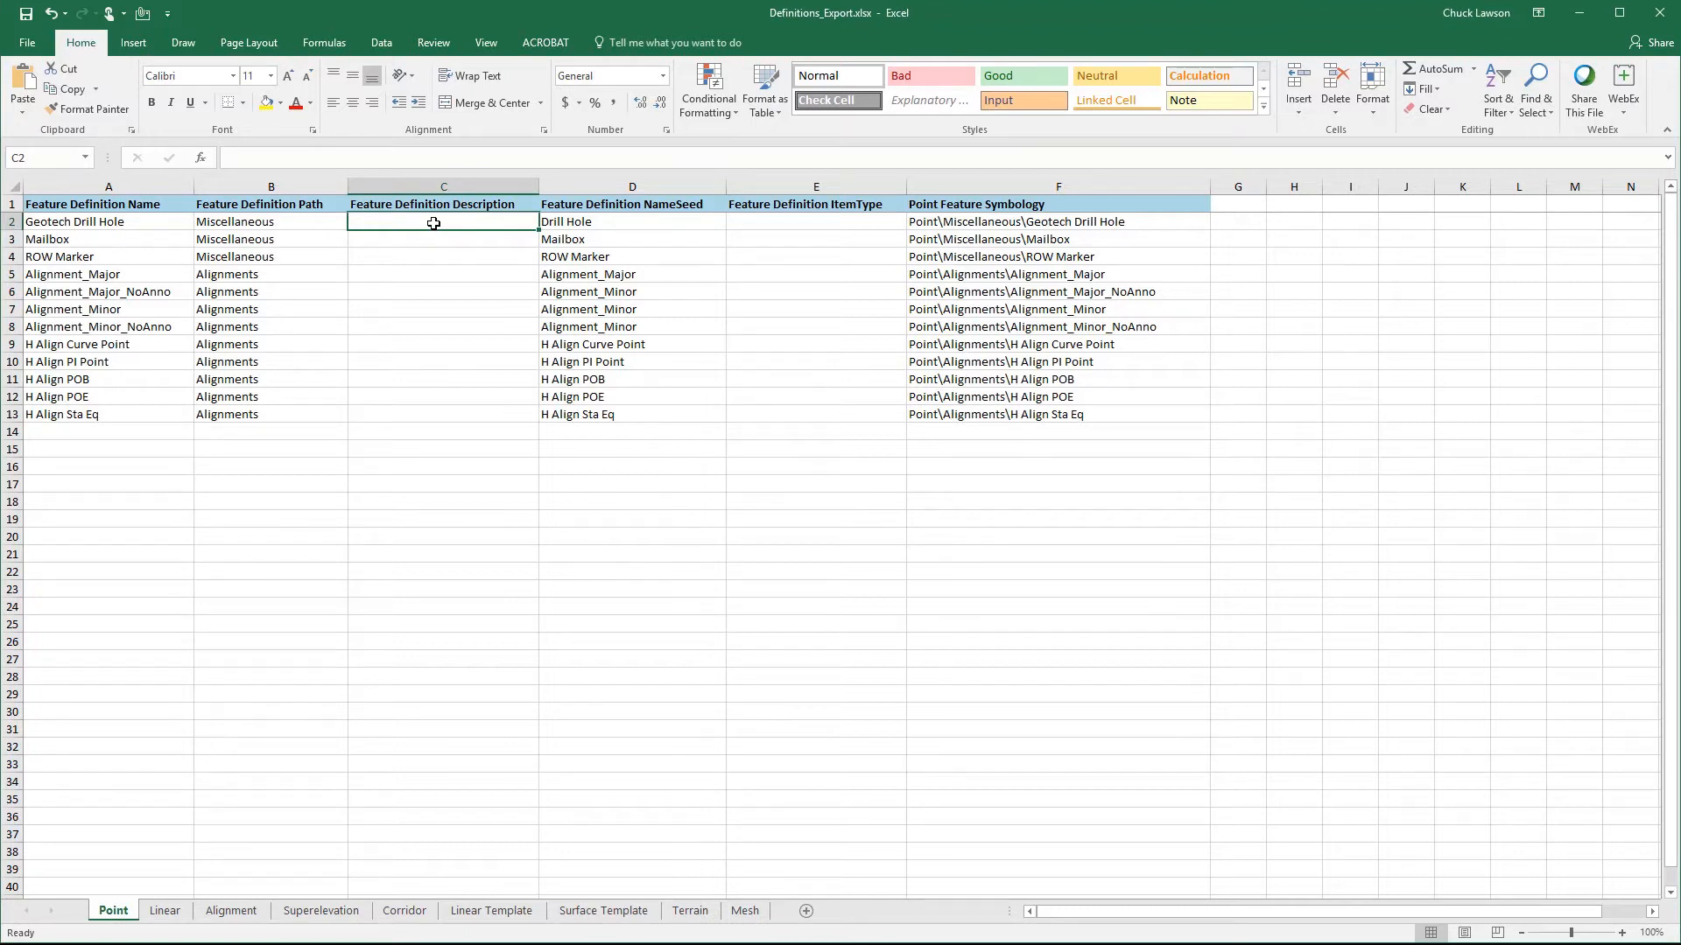
# - Copy the Point sheet's feature definition names from A2:A13 into the Feature Definition Description column, starting at C2
pyautogui.click(133, 227)
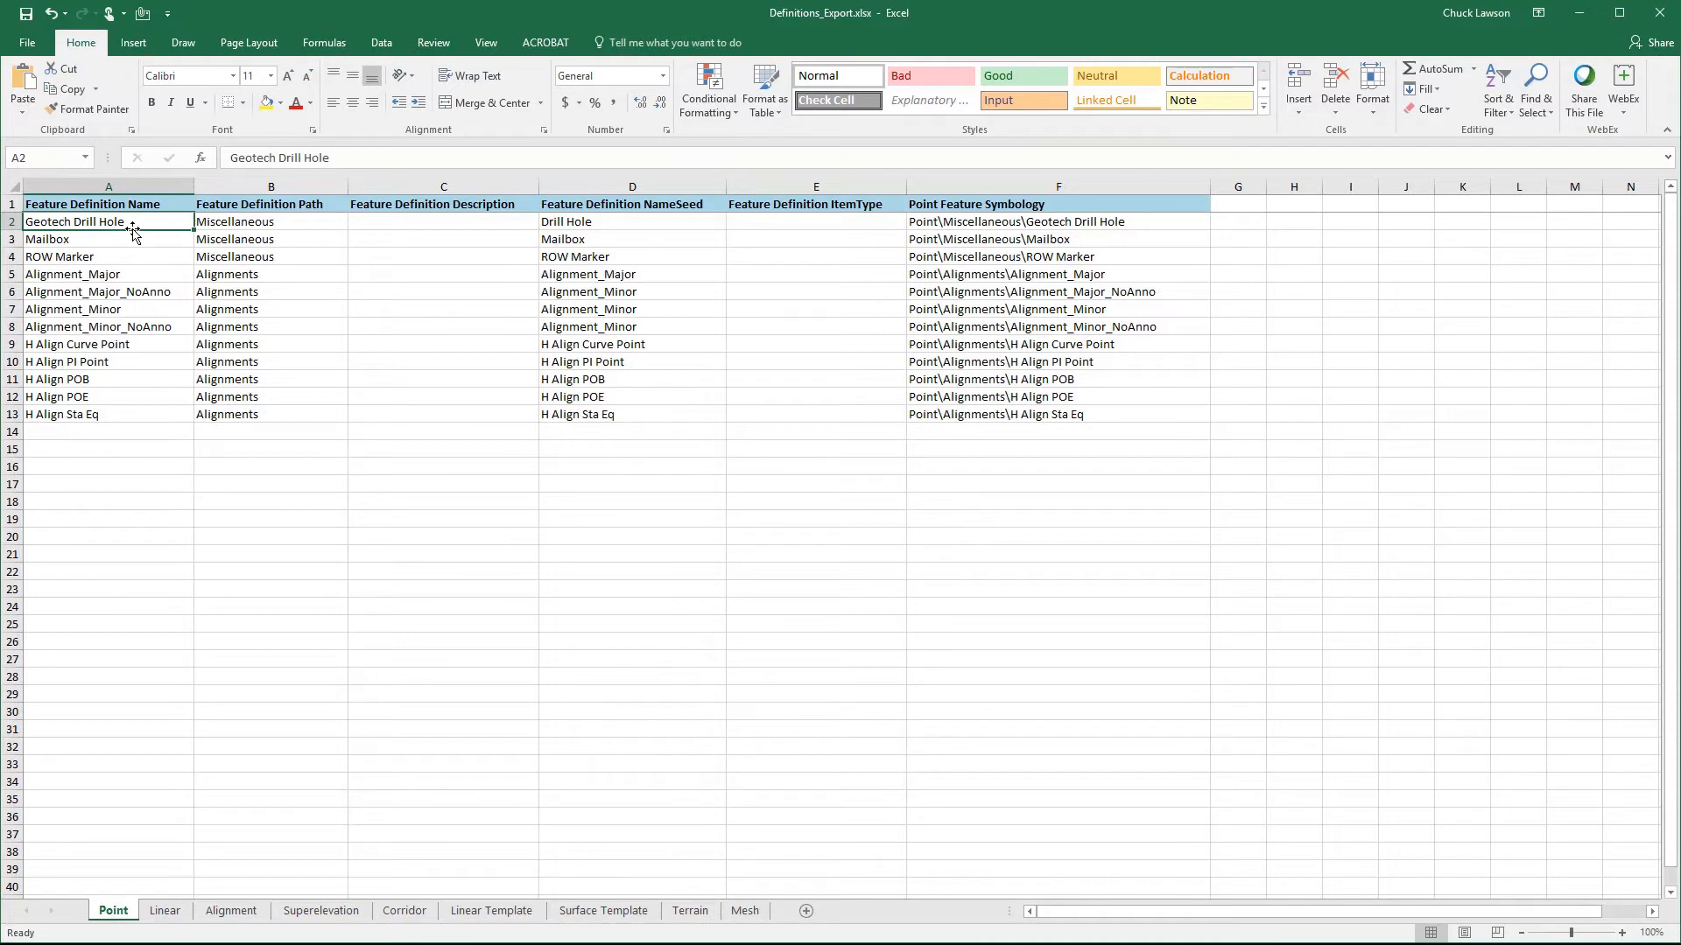
pyautogui.hotkey('shift', 'Down')
pyautogui.hotkey('shift', 'Down')
pyautogui.hotkey('shift', 'Down')
pyautogui.hotkey('shift', 'Down')
pyautogui.hotkey('shift', 'Down')
pyautogui.hotkey('shift', 'Down')
pyautogui.hotkey('shift', 'Down')
pyautogui.hotkey('shift', 'Down')
pyautogui.hotkey('shift', 'Down')
pyautogui.hotkey('shift', 'Down')
pyautogui.hotkey('shift', 'Down')
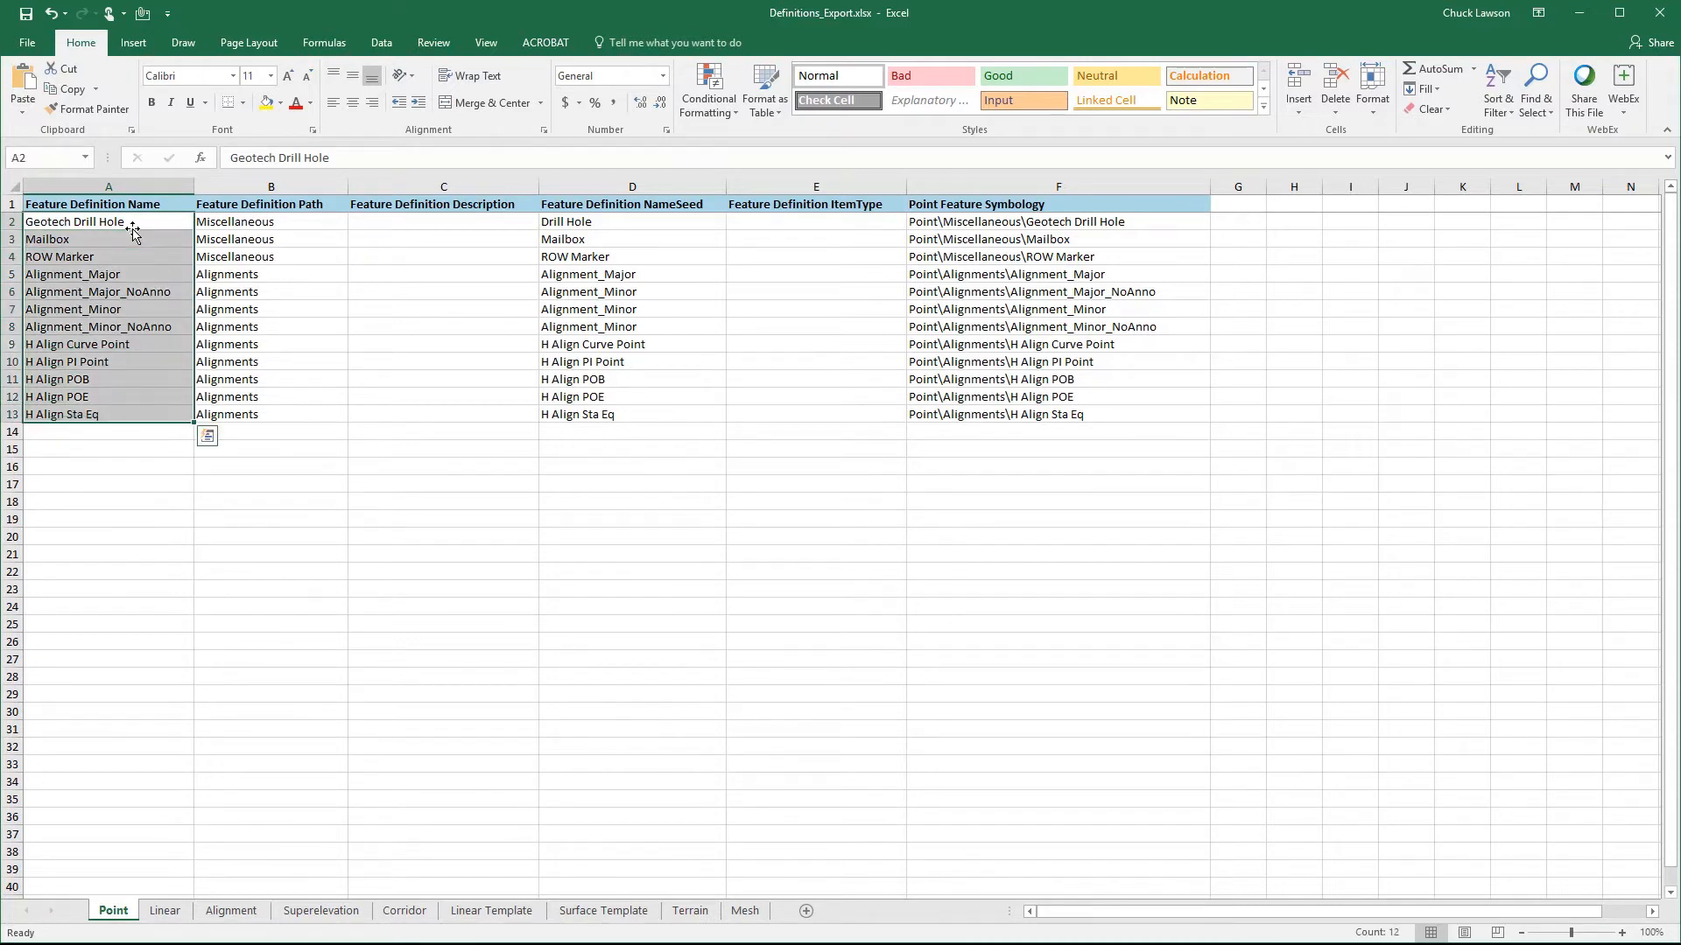
pyautogui.hotkey('ctrl', 'c')
pyautogui.press('Right')
pyautogui.press('Right')
pyautogui.press('Right')
pyautogui.press('Left')
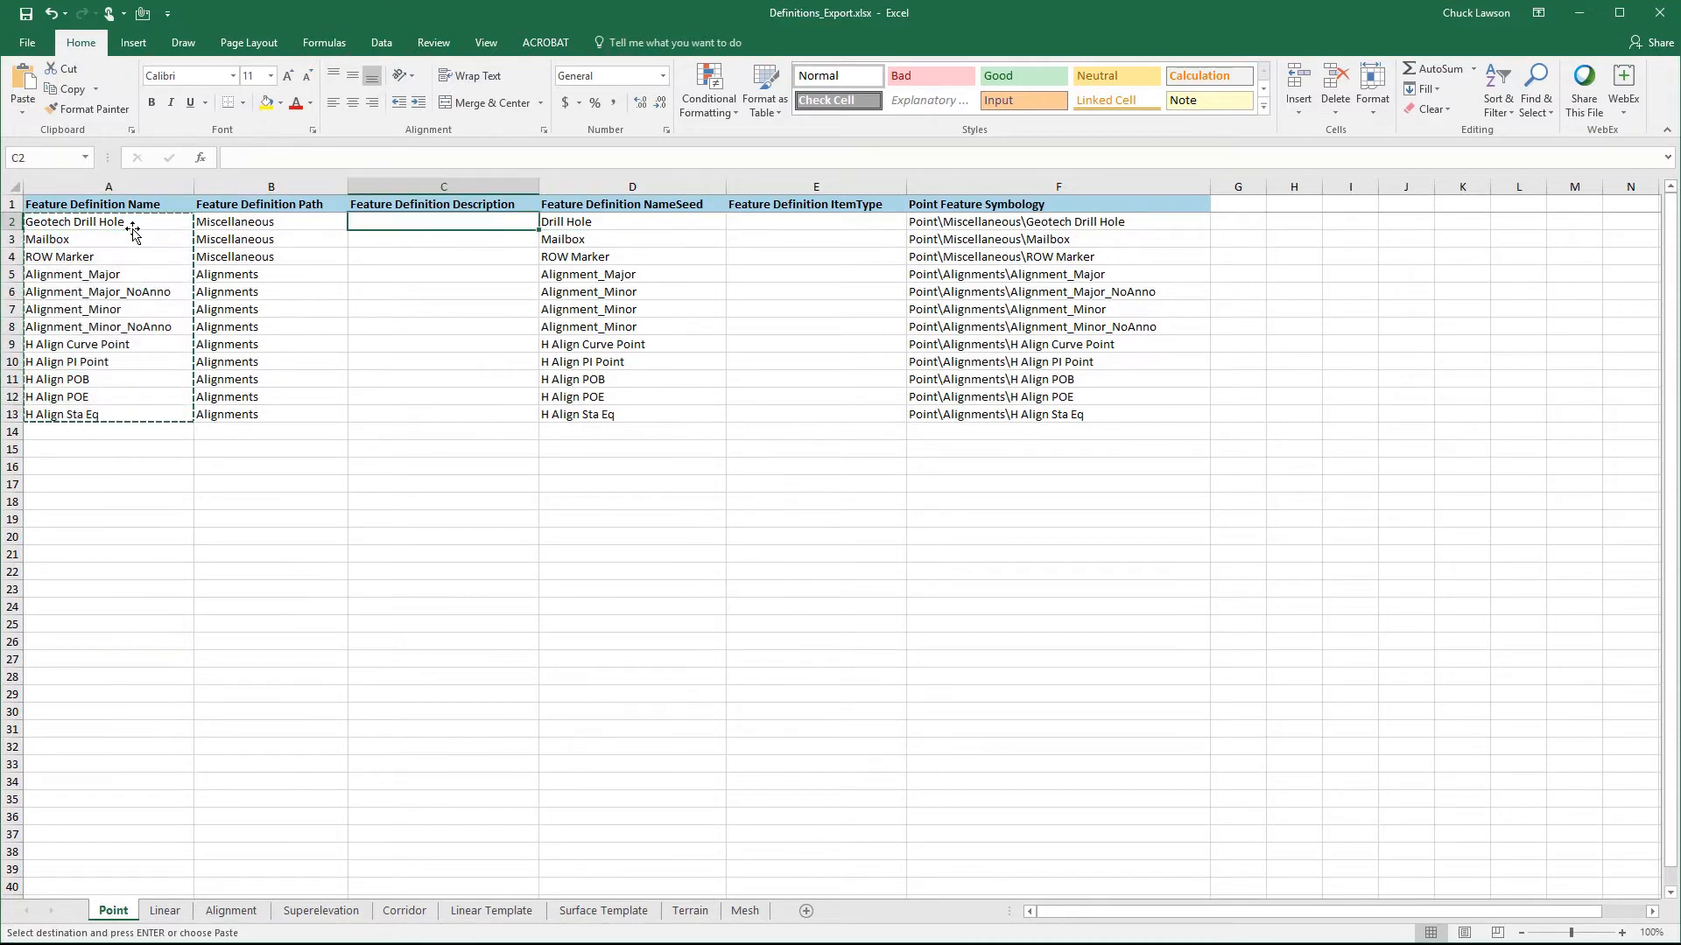
pyautogui.hotkey('ctrl', 'v')
pyautogui.press('Escape')
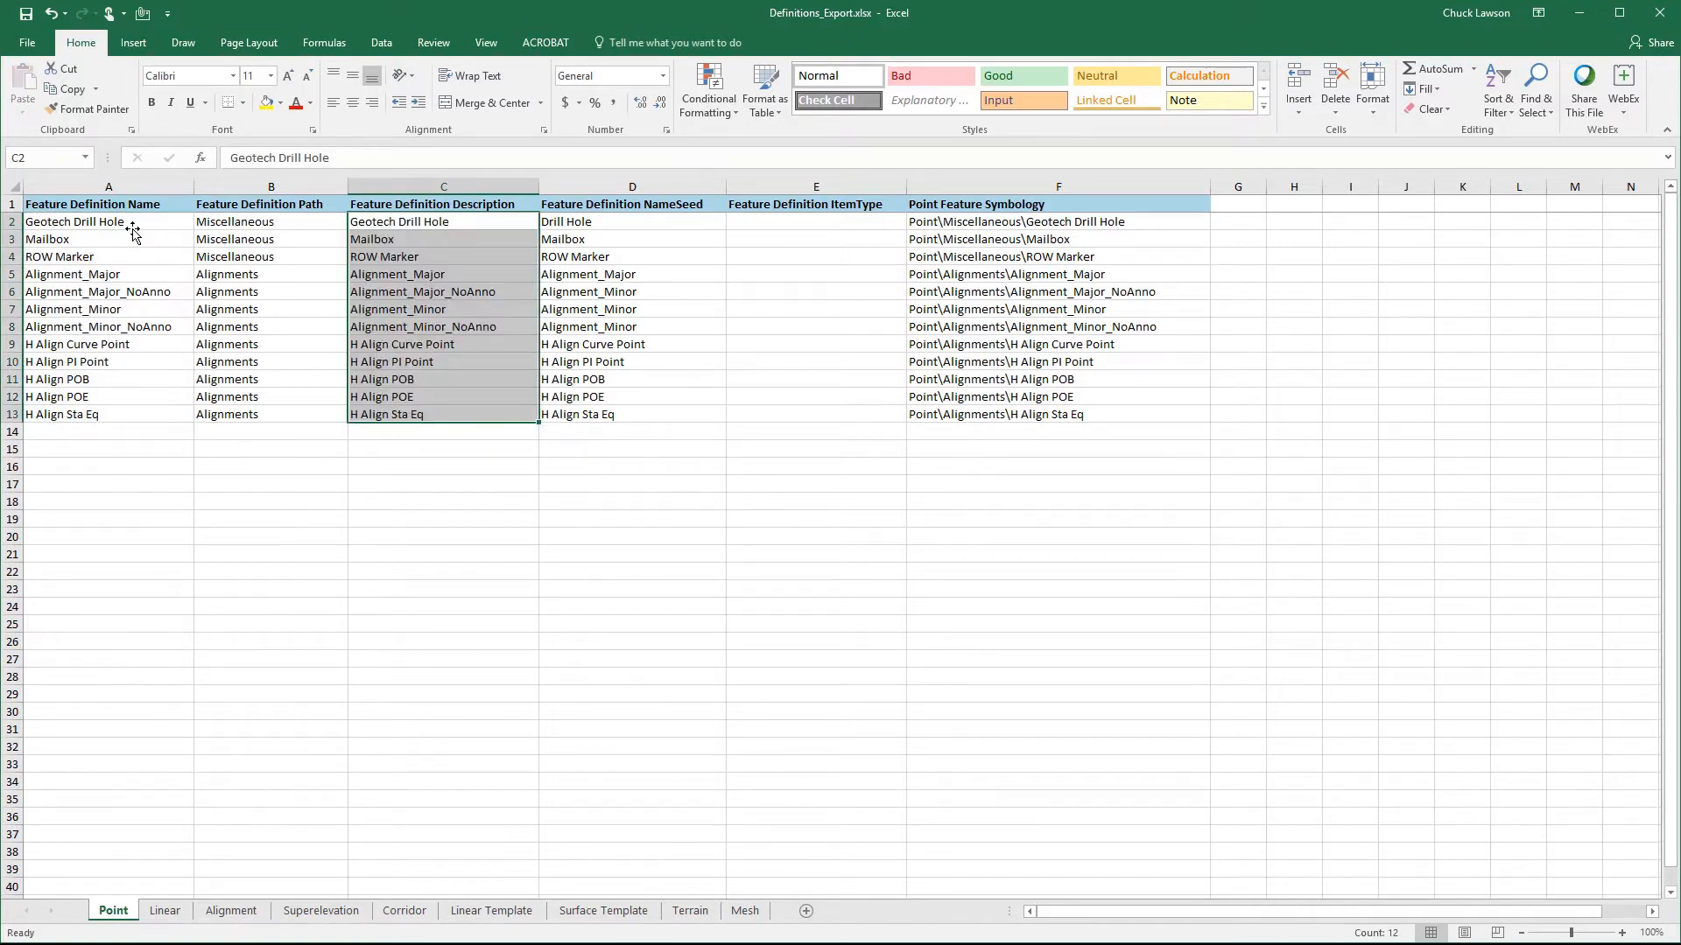
# - Review the descriptions on the Point sheet, then go through row 10 from the definition name to the Point Feature Symbology
pyautogui.press('Down')
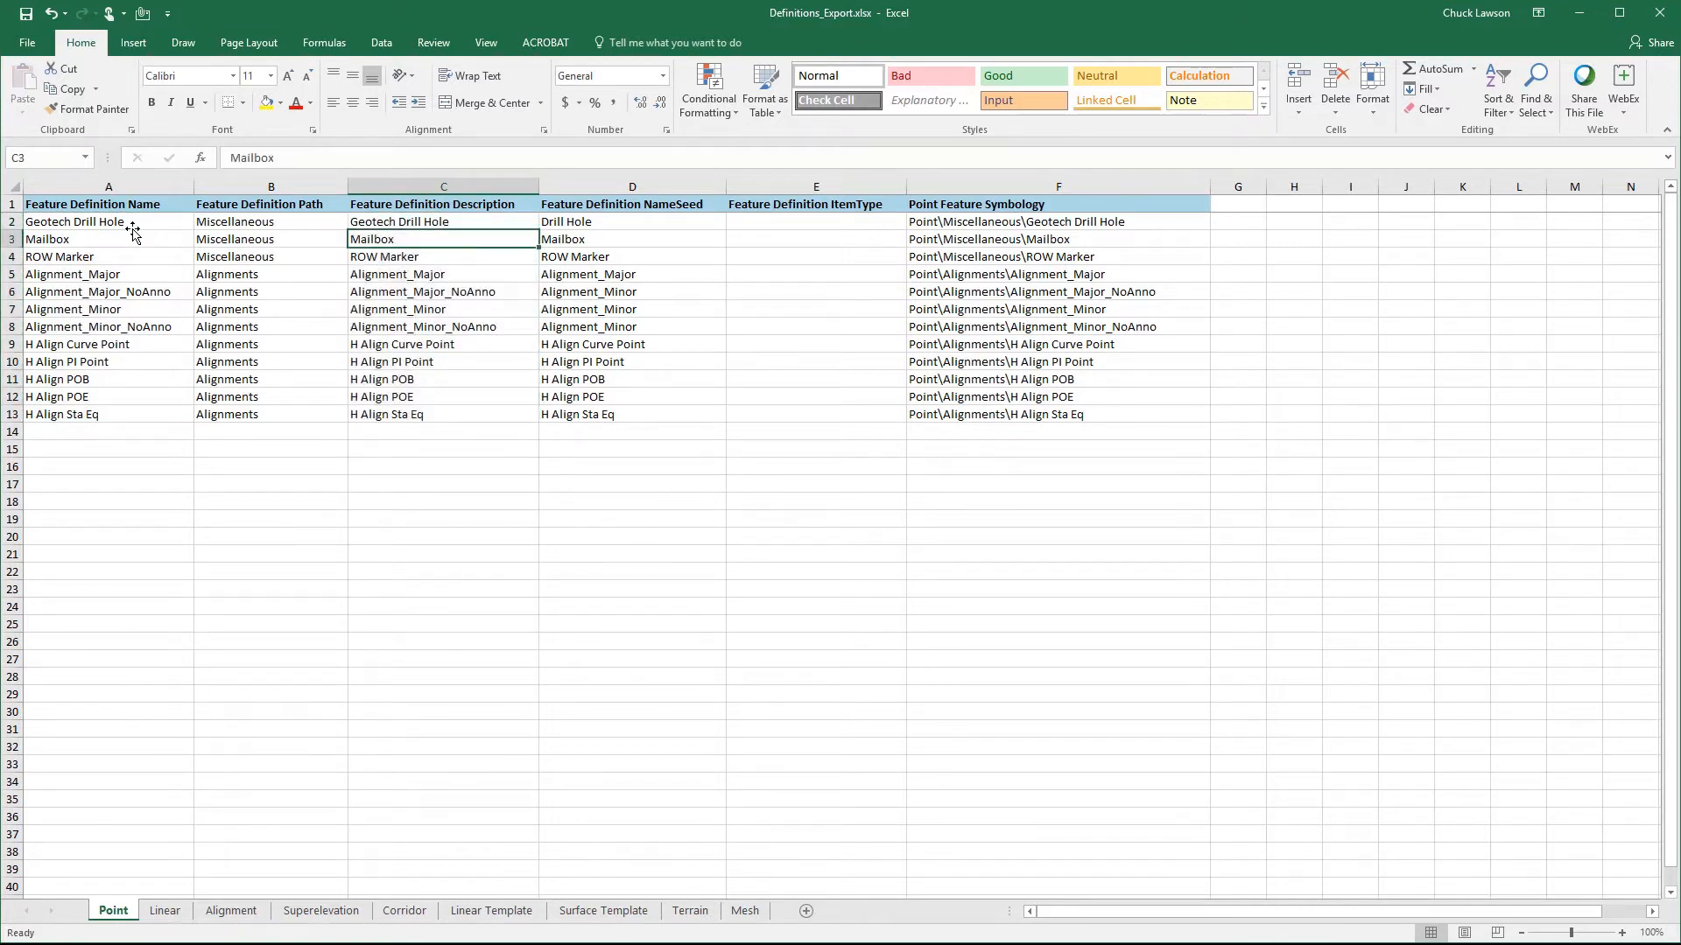
pyautogui.press('Down')
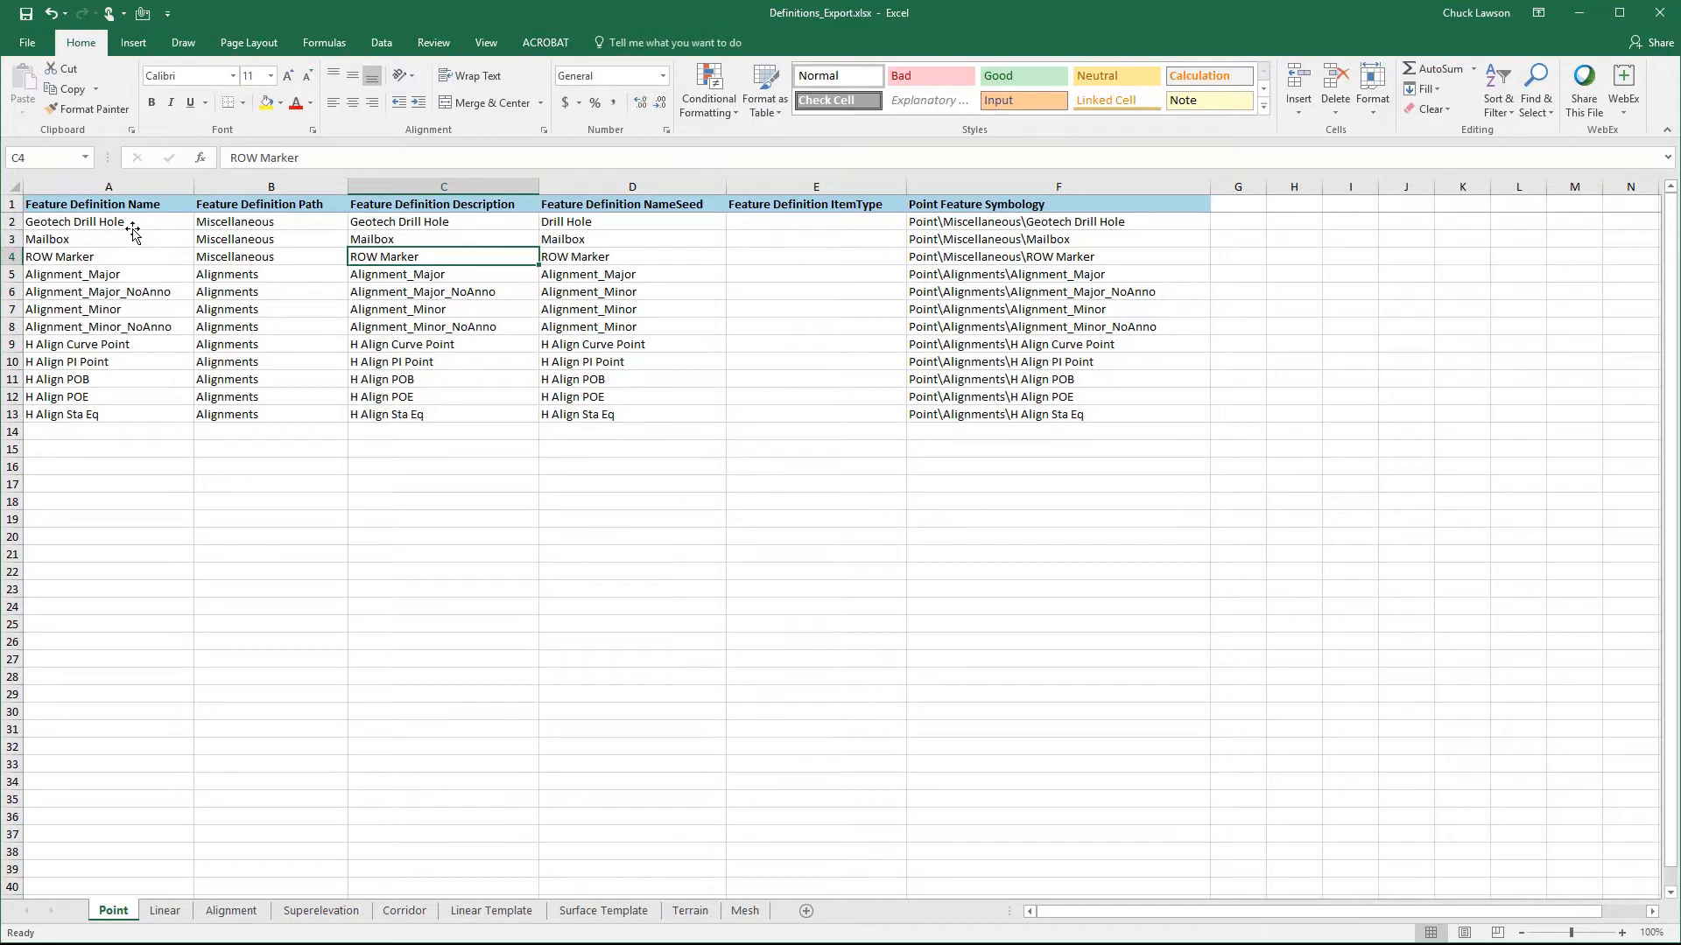
pyautogui.press('Down')
pyautogui.press('Down')
pyautogui.press('Down')
pyautogui.press('Down')
pyautogui.press('Down')
pyautogui.press('Down')
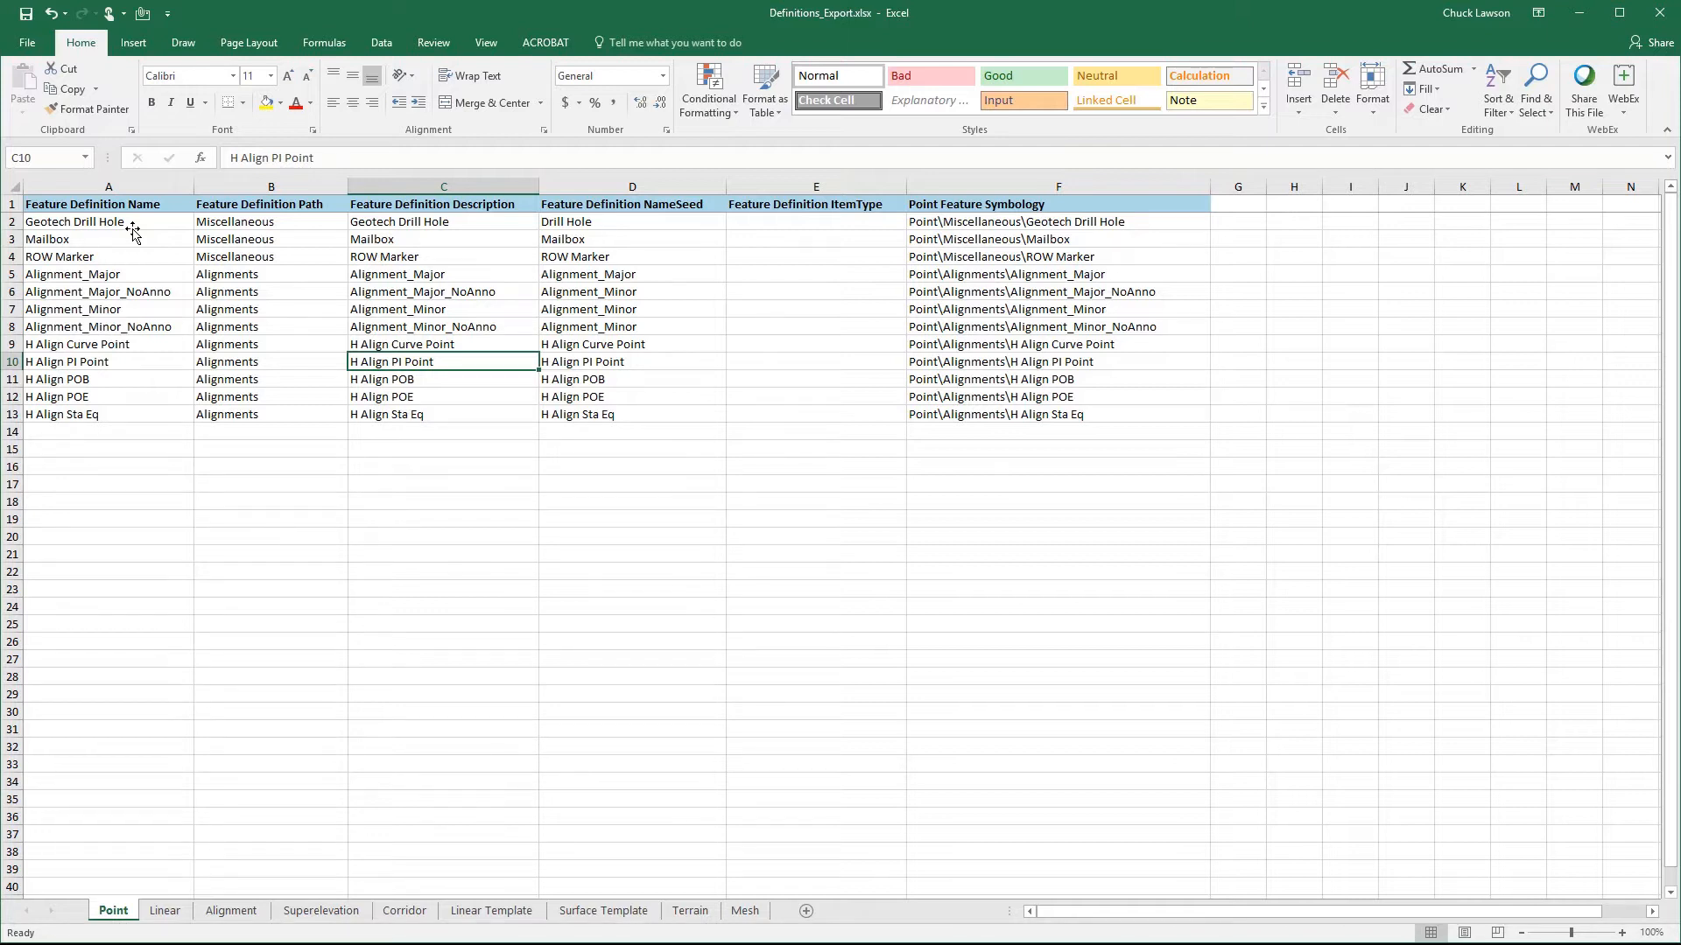
pyautogui.press('Home')
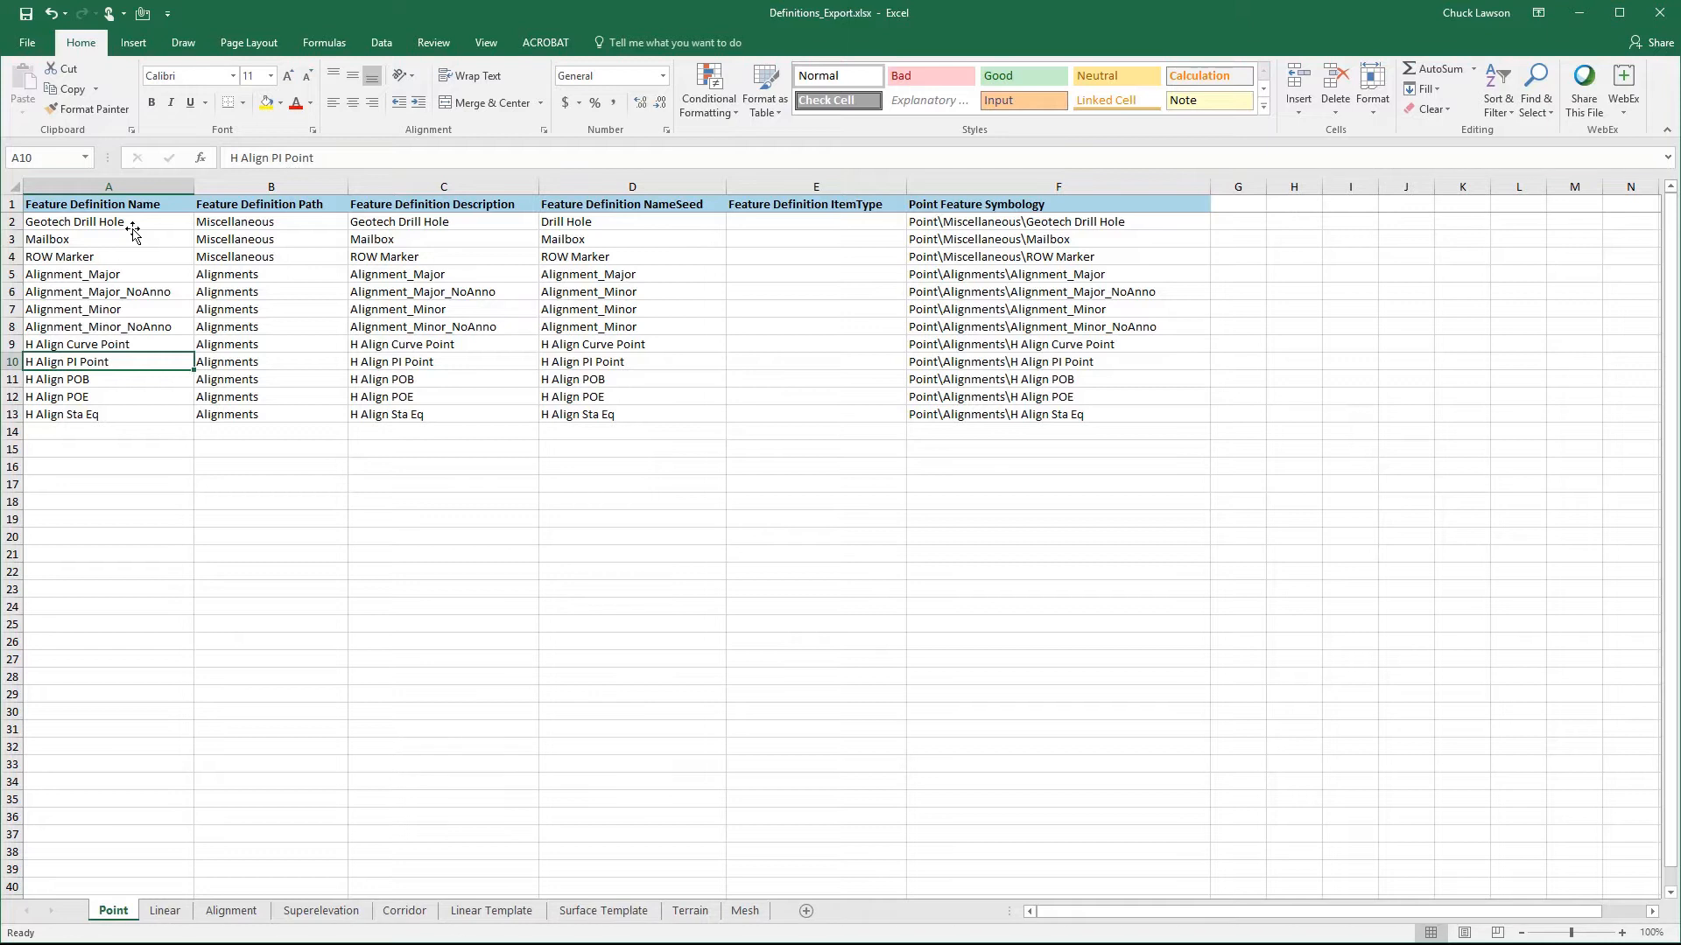
pyautogui.press('Right')
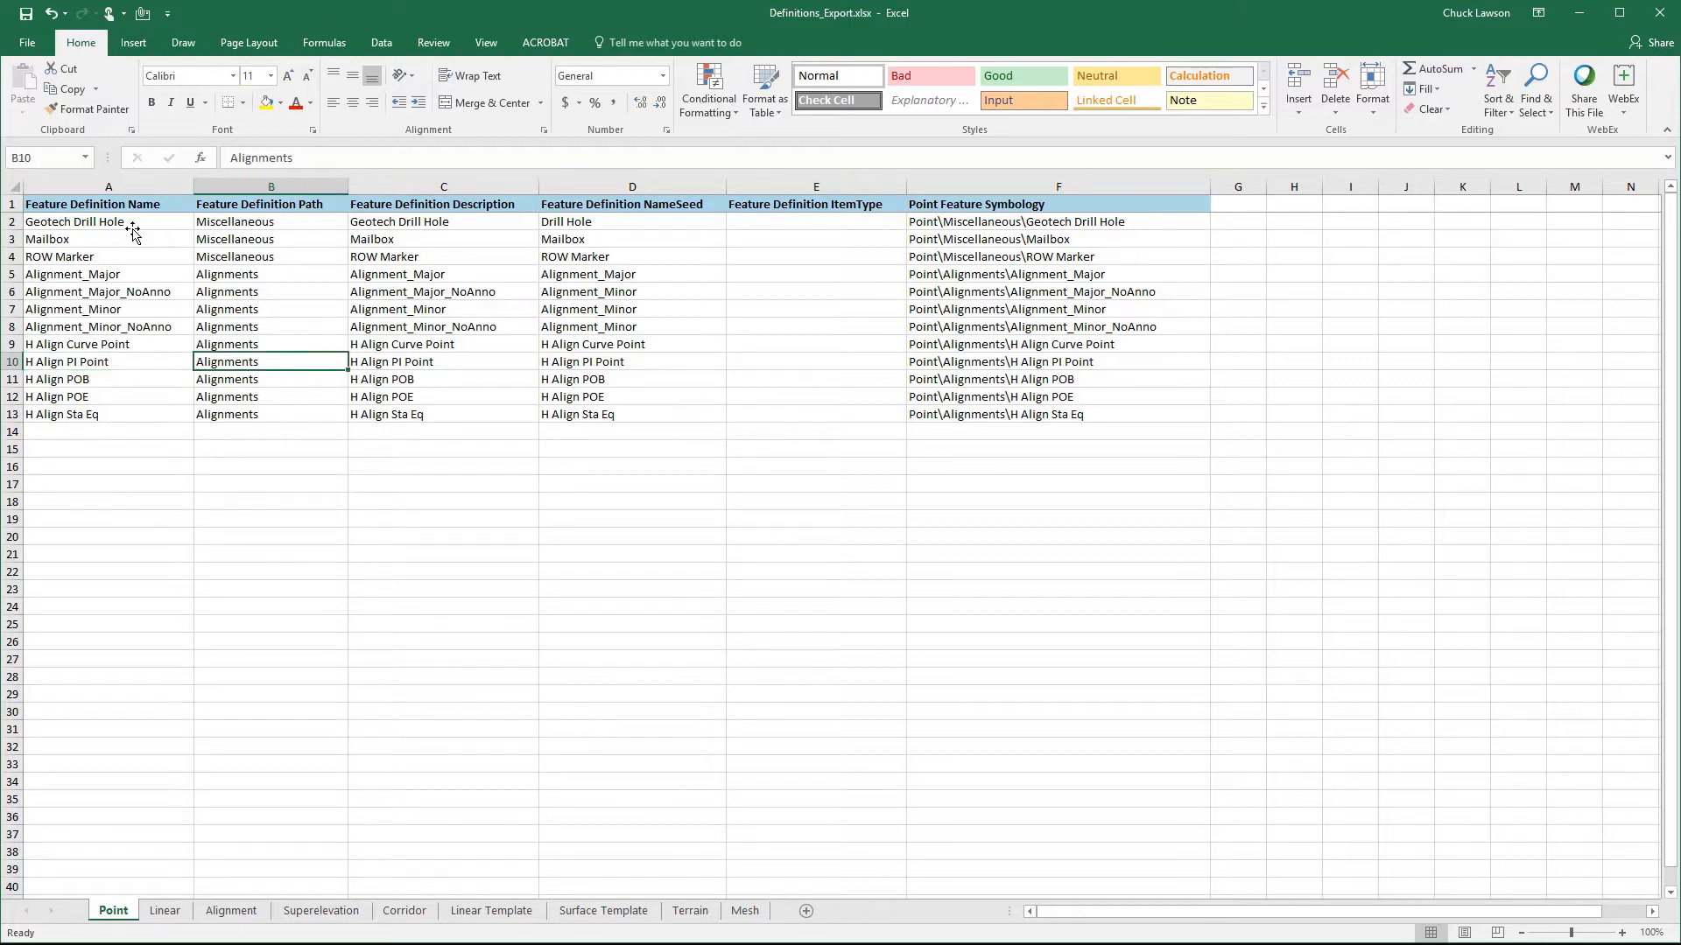
pyautogui.press('Right')
pyautogui.press('Right')
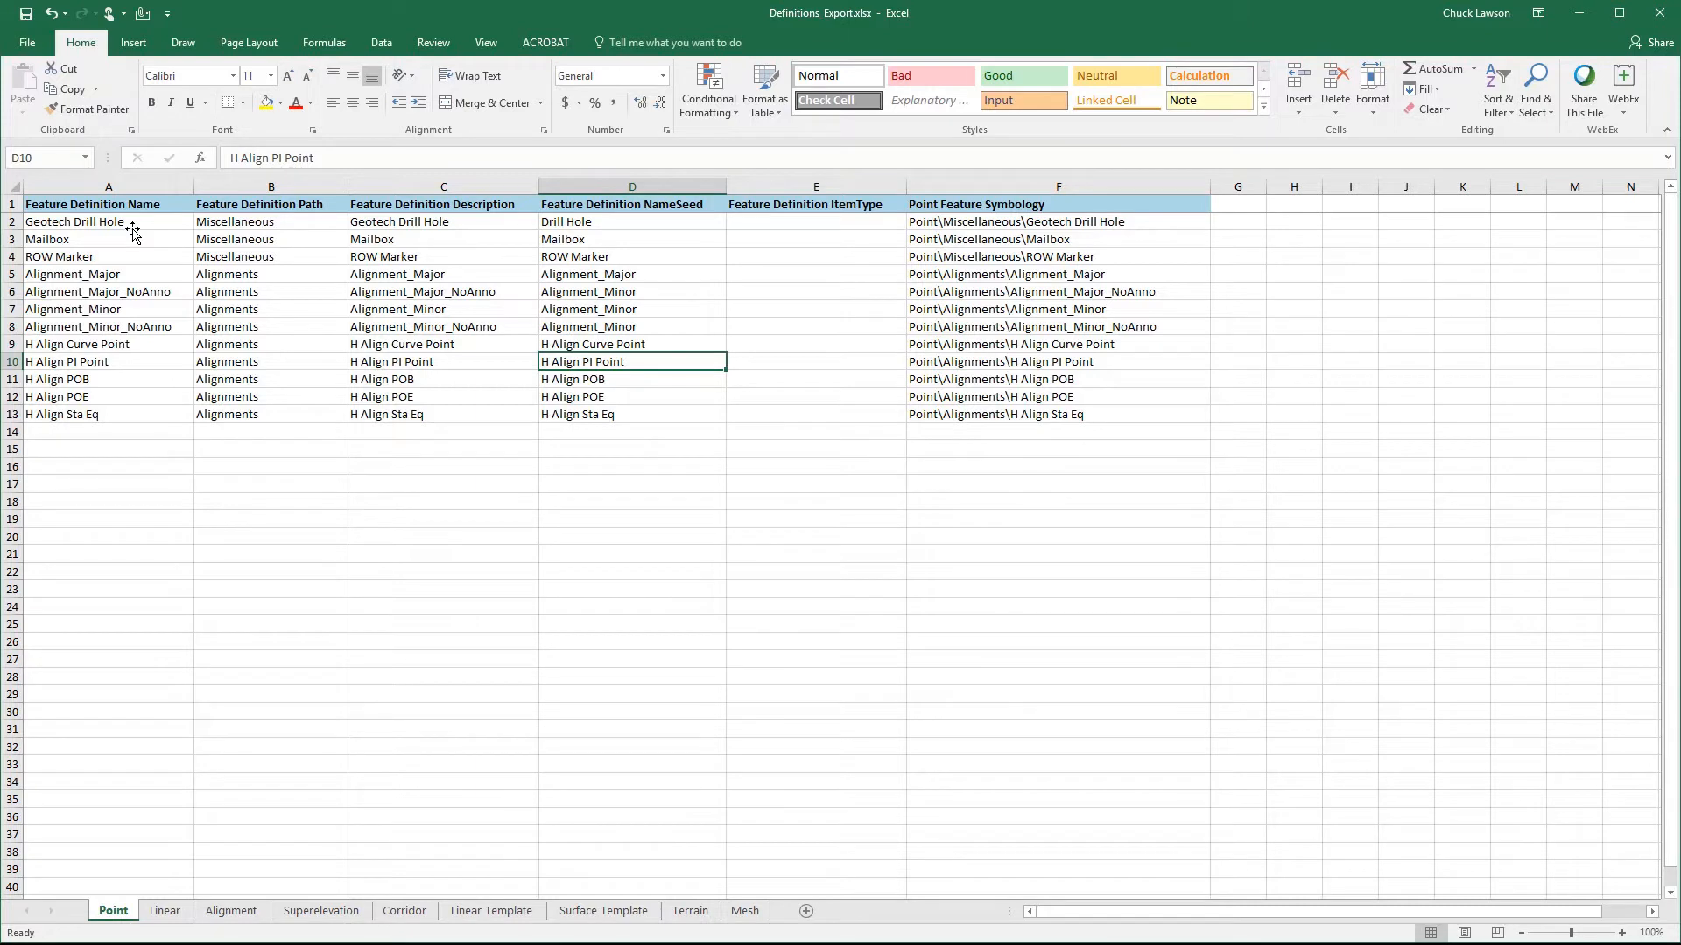
pyautogui.press('Right')
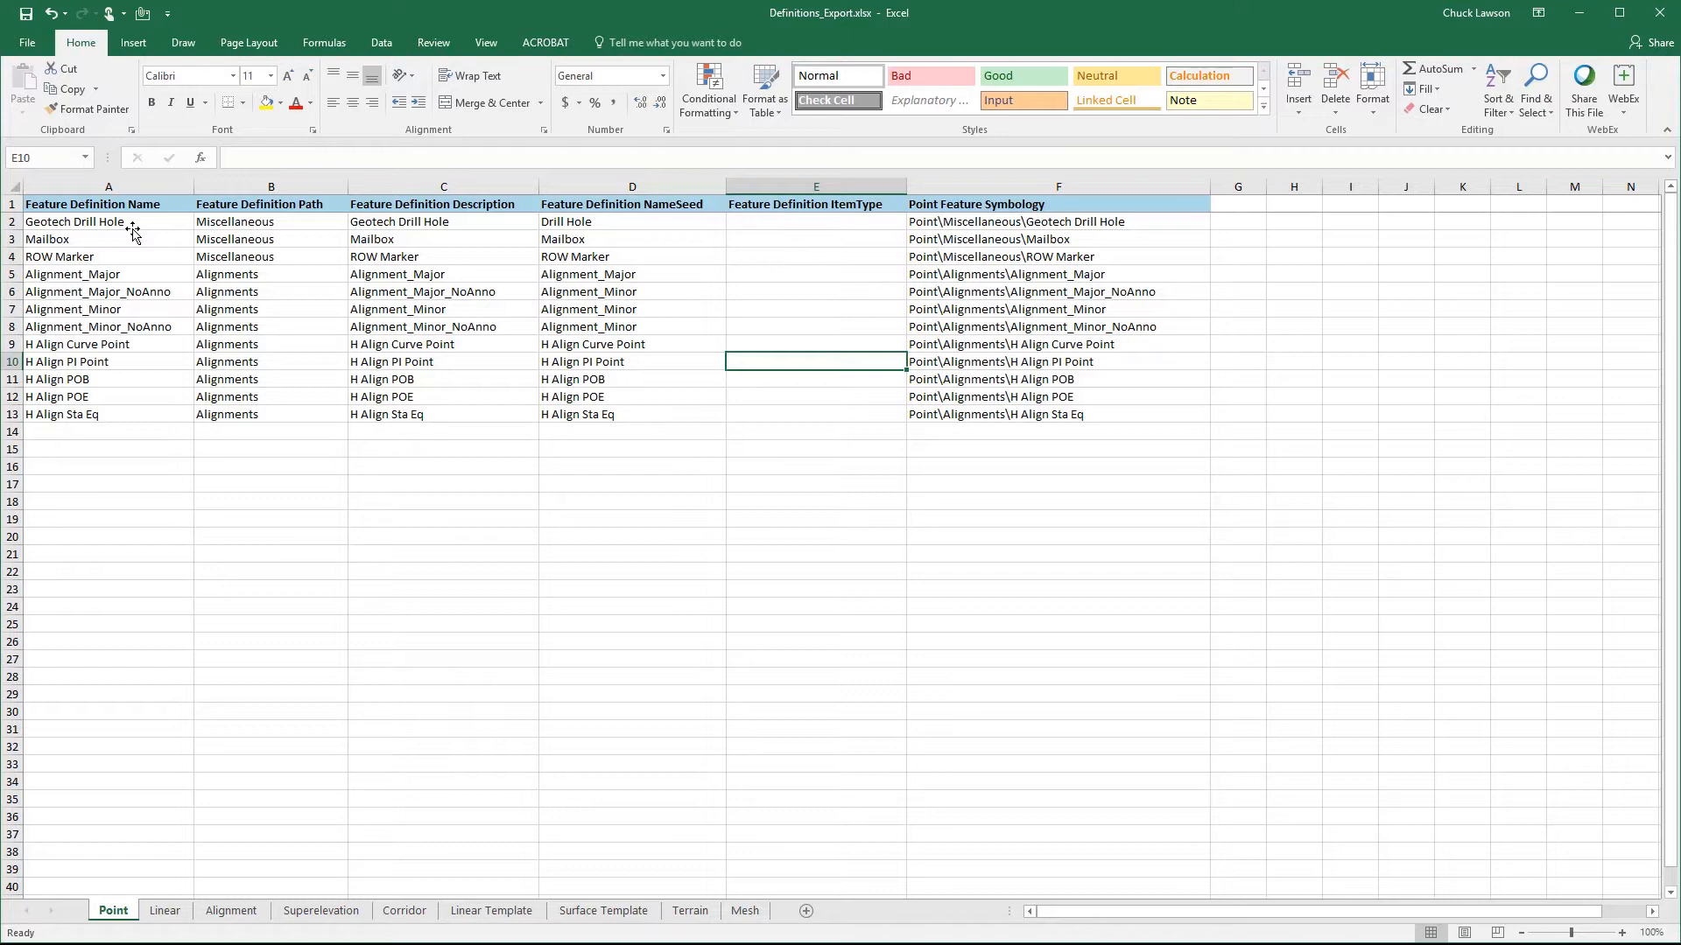
pyautogui.press('Right')
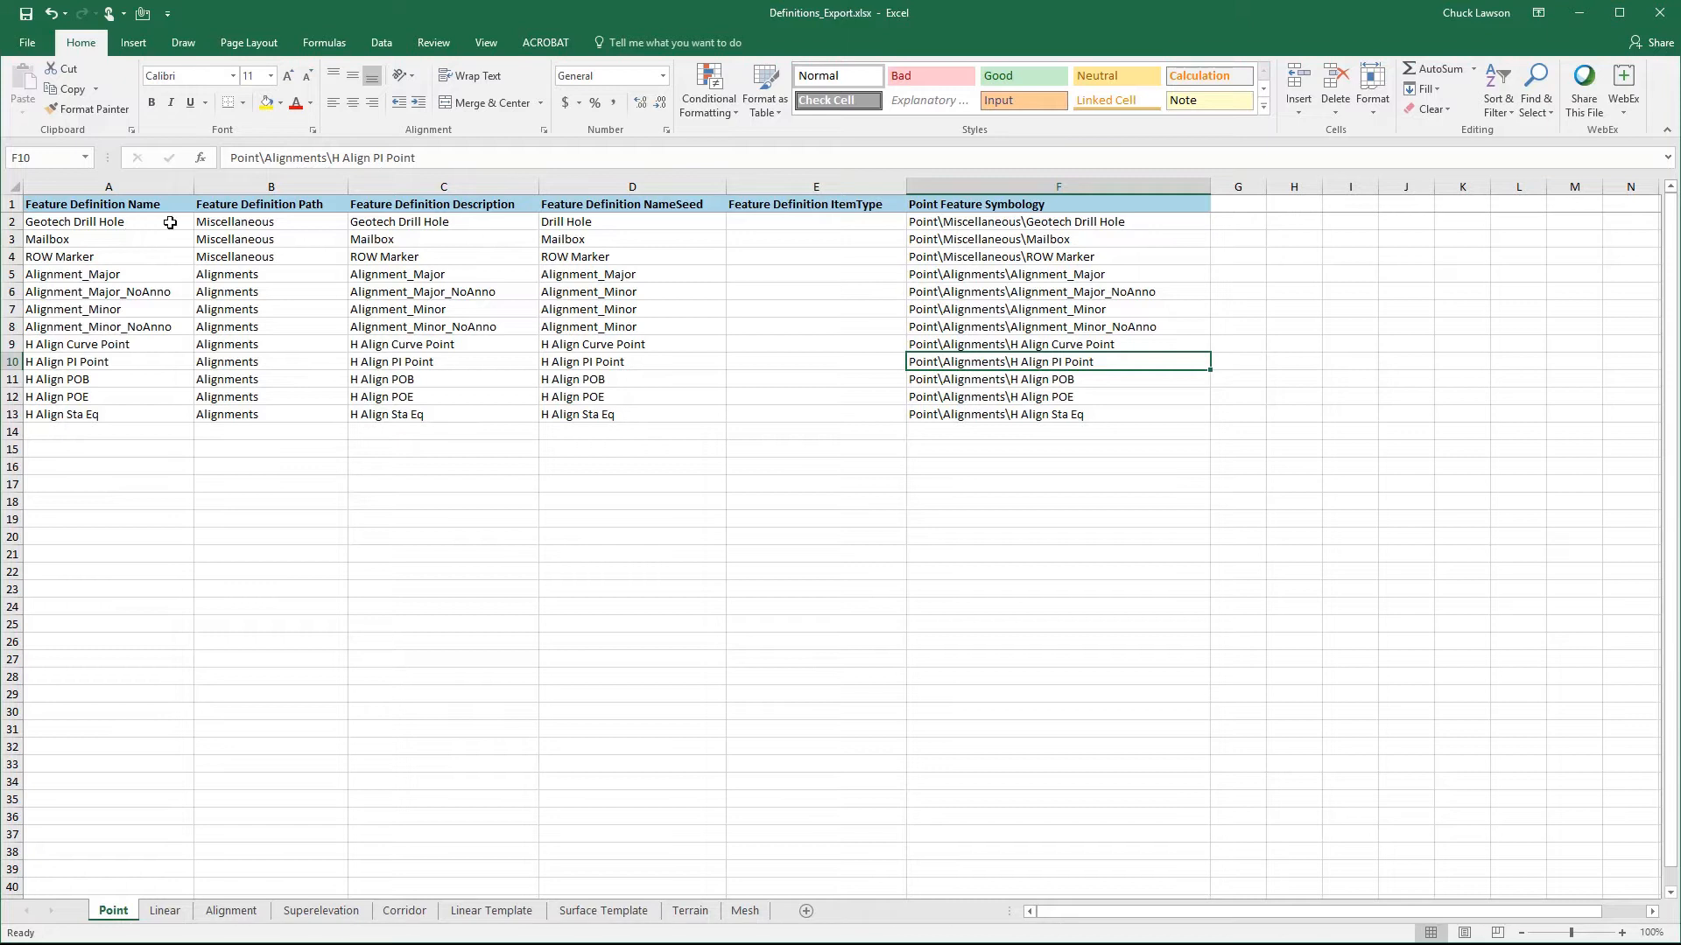
# - Locate the Mailbox definition in Definitions_Export.xlsx and highlight the matching Mailbox row in Symbologies_Export.xlsx
pyautogui.click(95, 243)
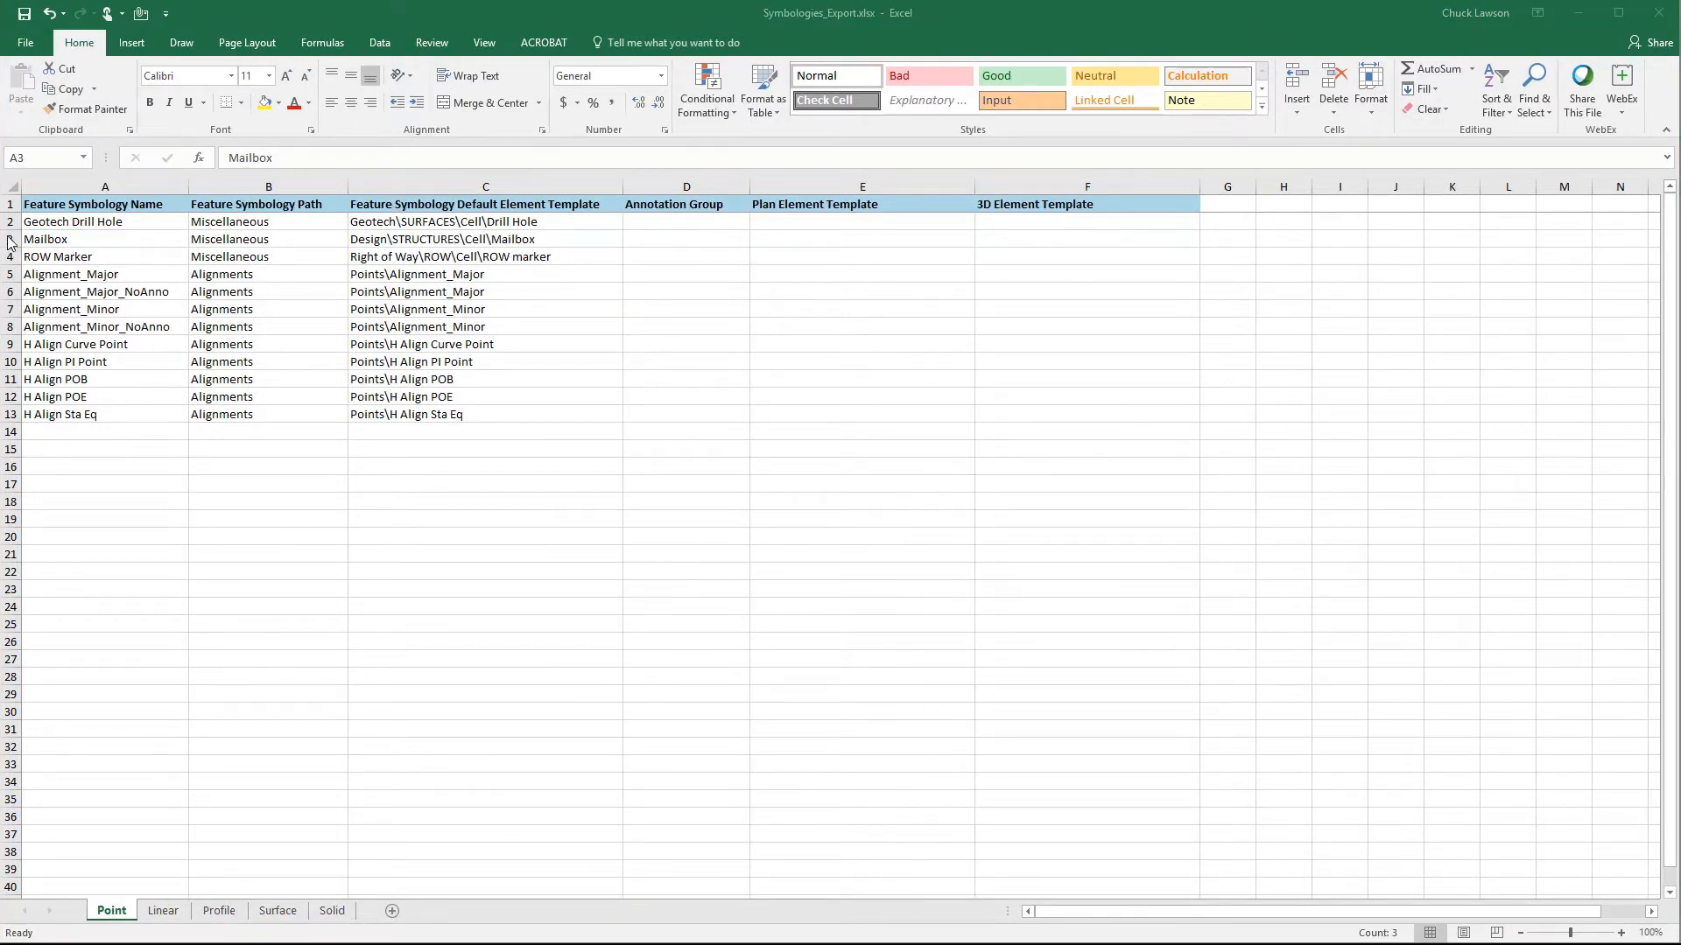
pyautogui.click(11, 241)
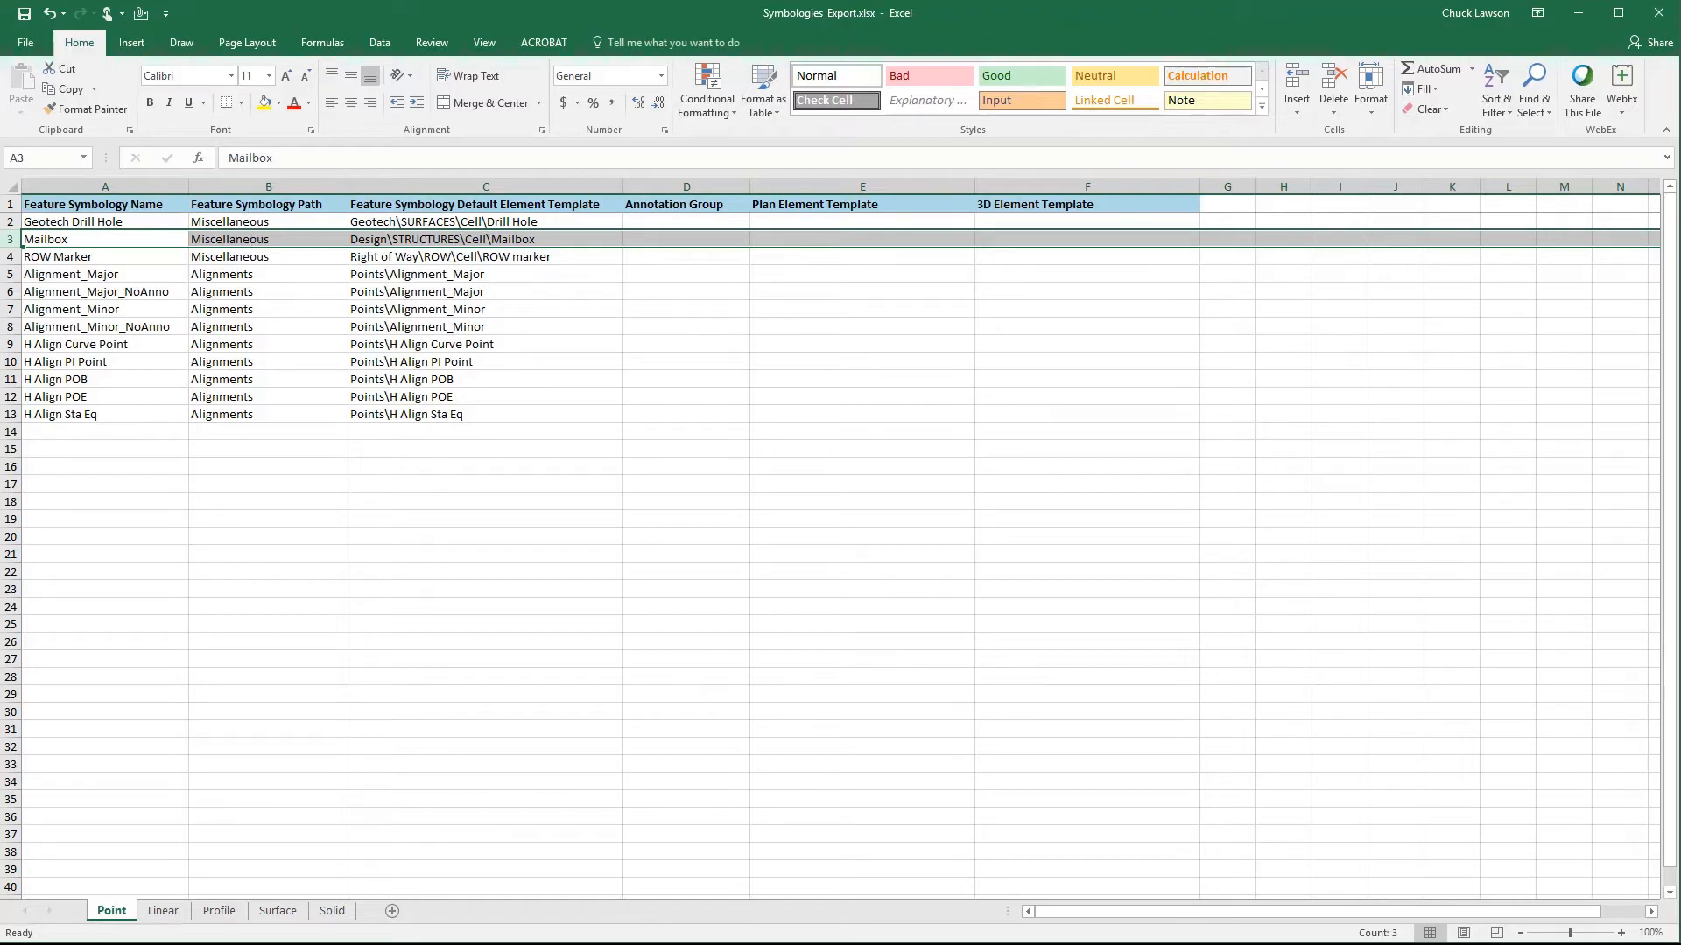
# - Switch to OpenRoads Designer and examine the Mailbox definition's Point Feature Symbology choices, picking Mailbox under Miscellaneous
pyautogui.hotkey('alt', 'Tab')
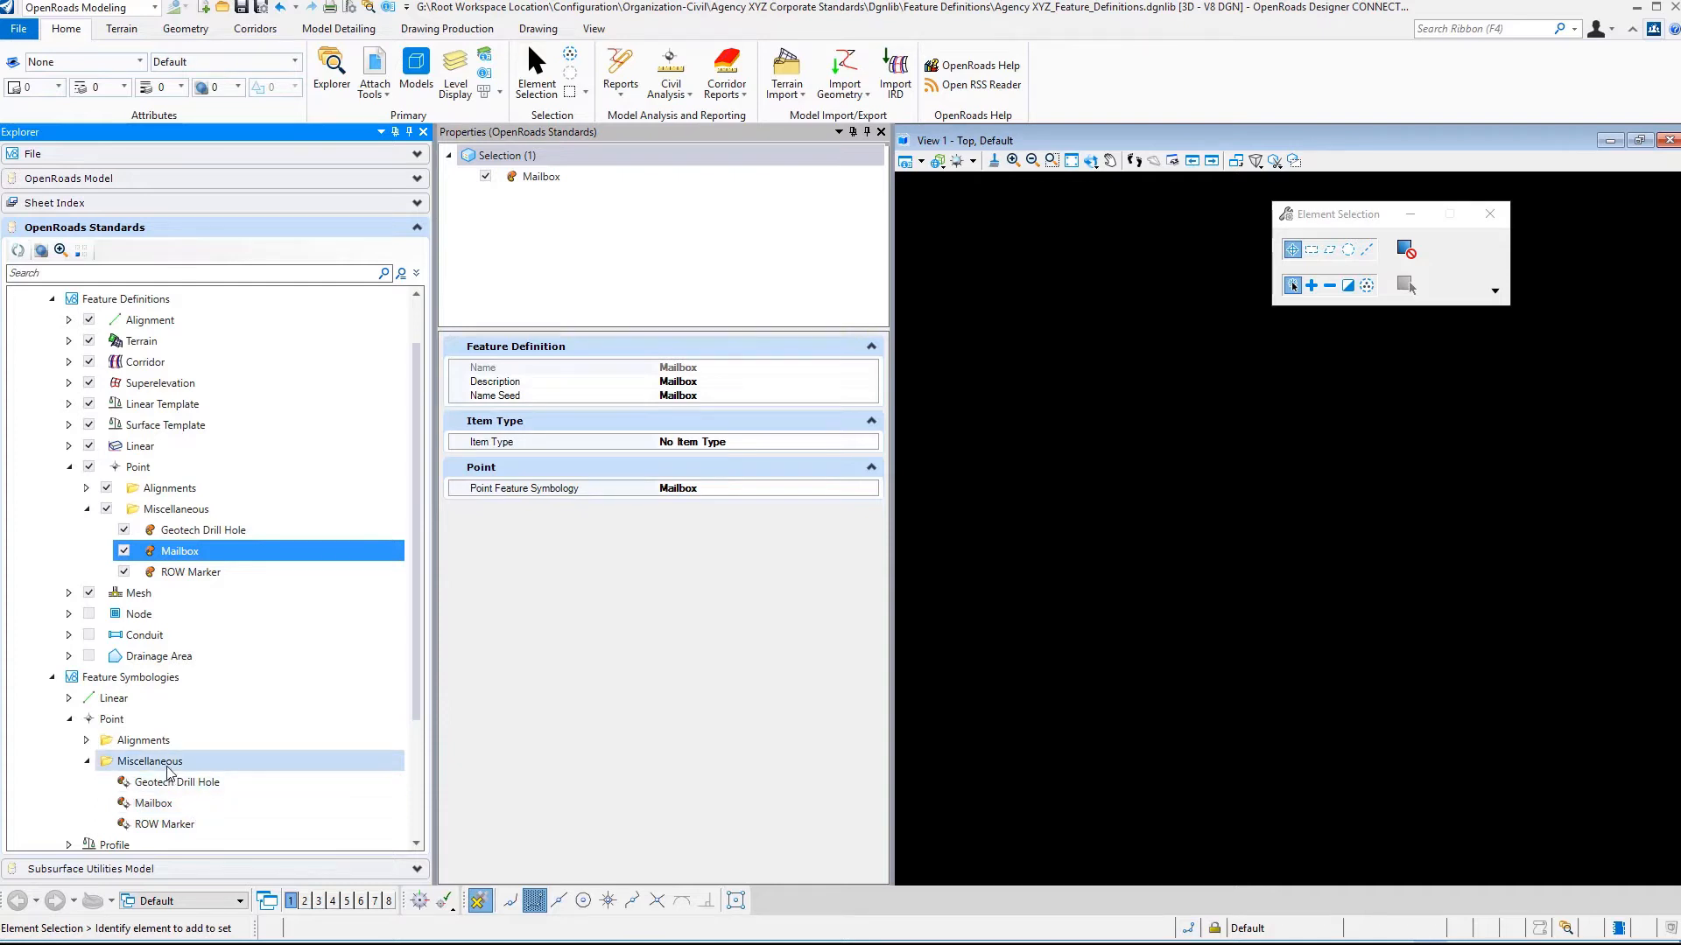
pyautogui.click(869, 493)
pyautogui.click(869, 489)
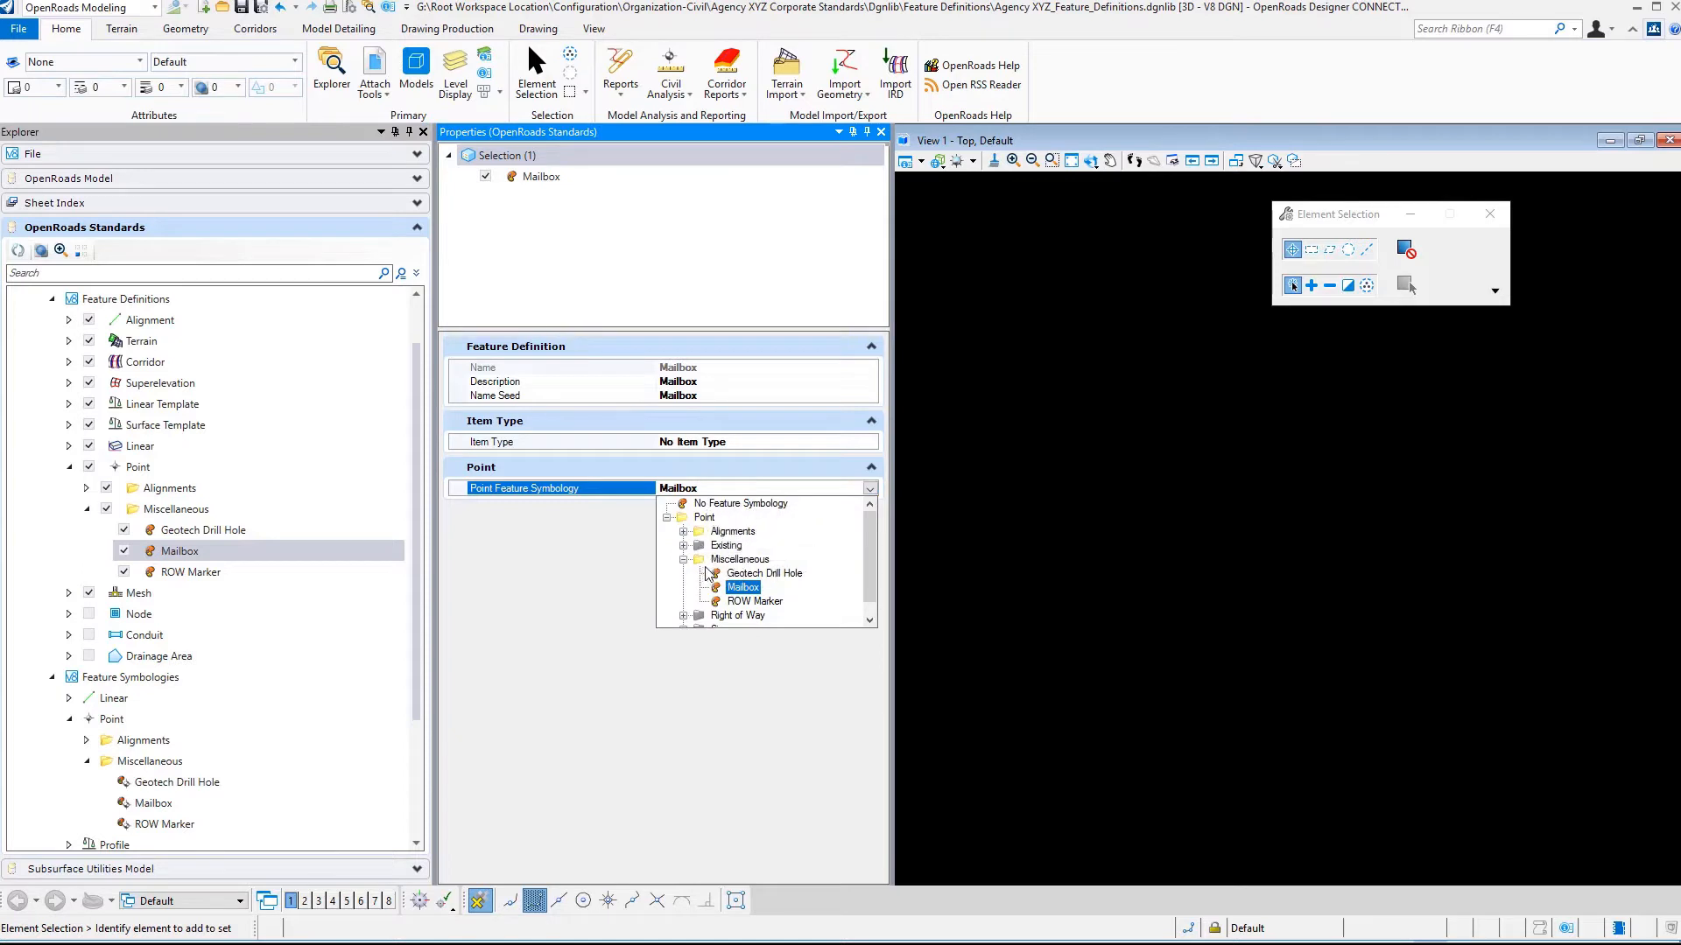
pyautogui.click(751, 589)
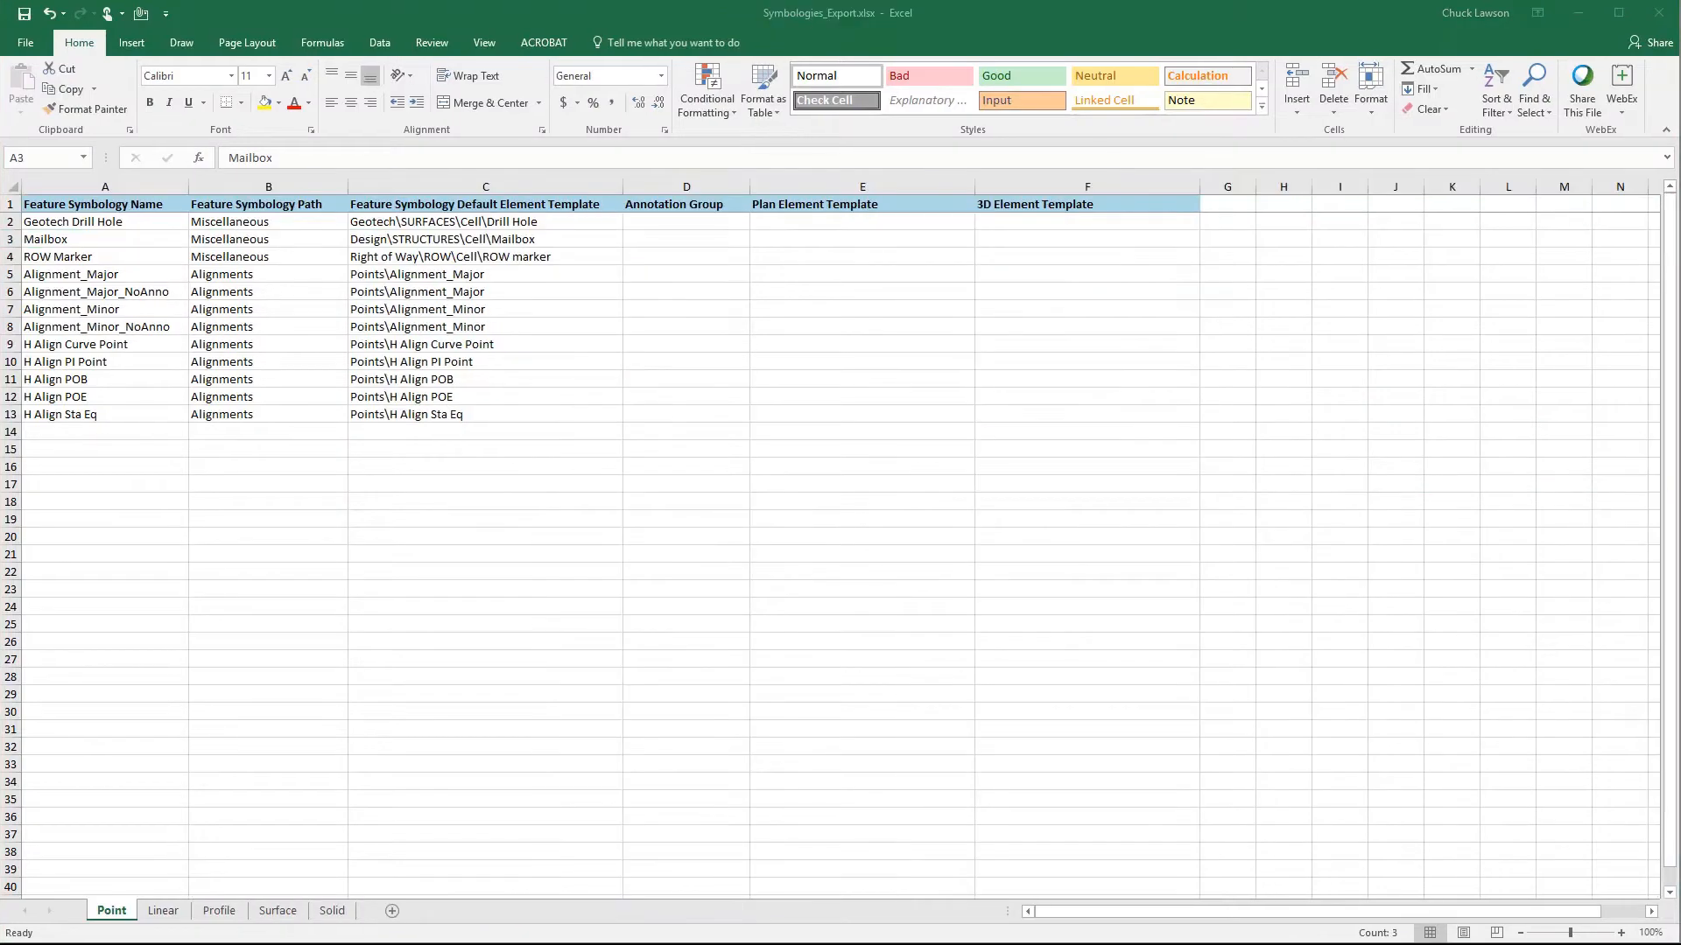
# - Compare the Mailbox row in Symbologies_Export.xlsx with the Mailbox definition's Point Feature Symbology cell in Definitions_Export.xlsx
pyautogui.click(12, 240)
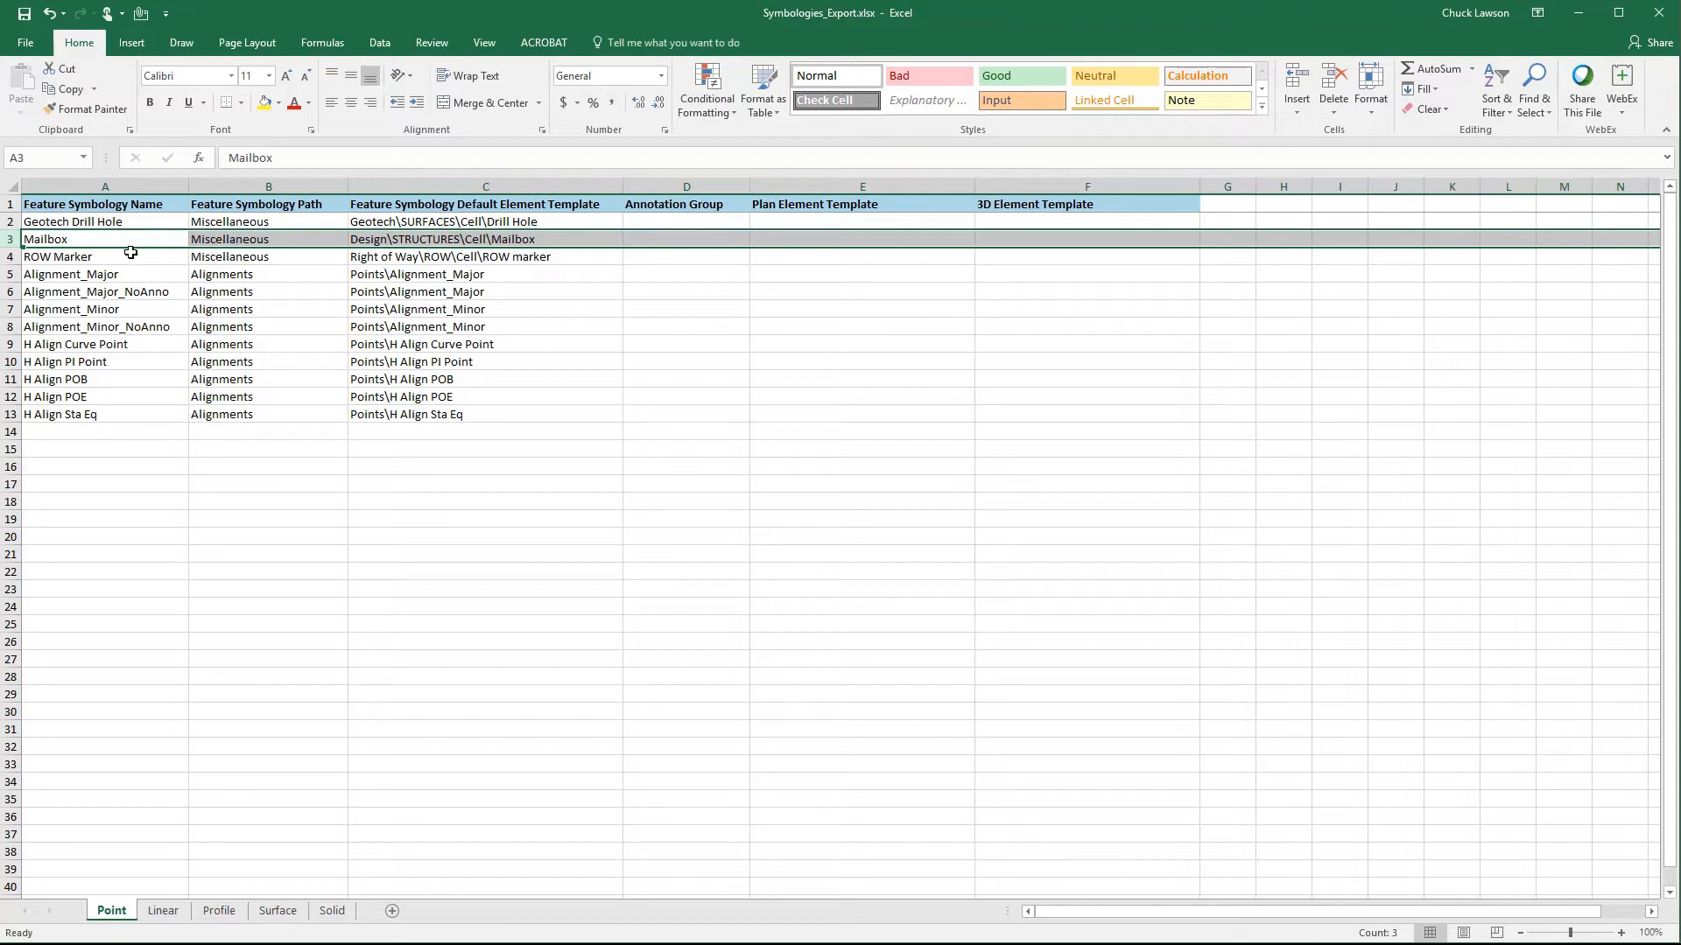
pyautogui.moveTo(713, 944)
pyautogui.click(426, 923)
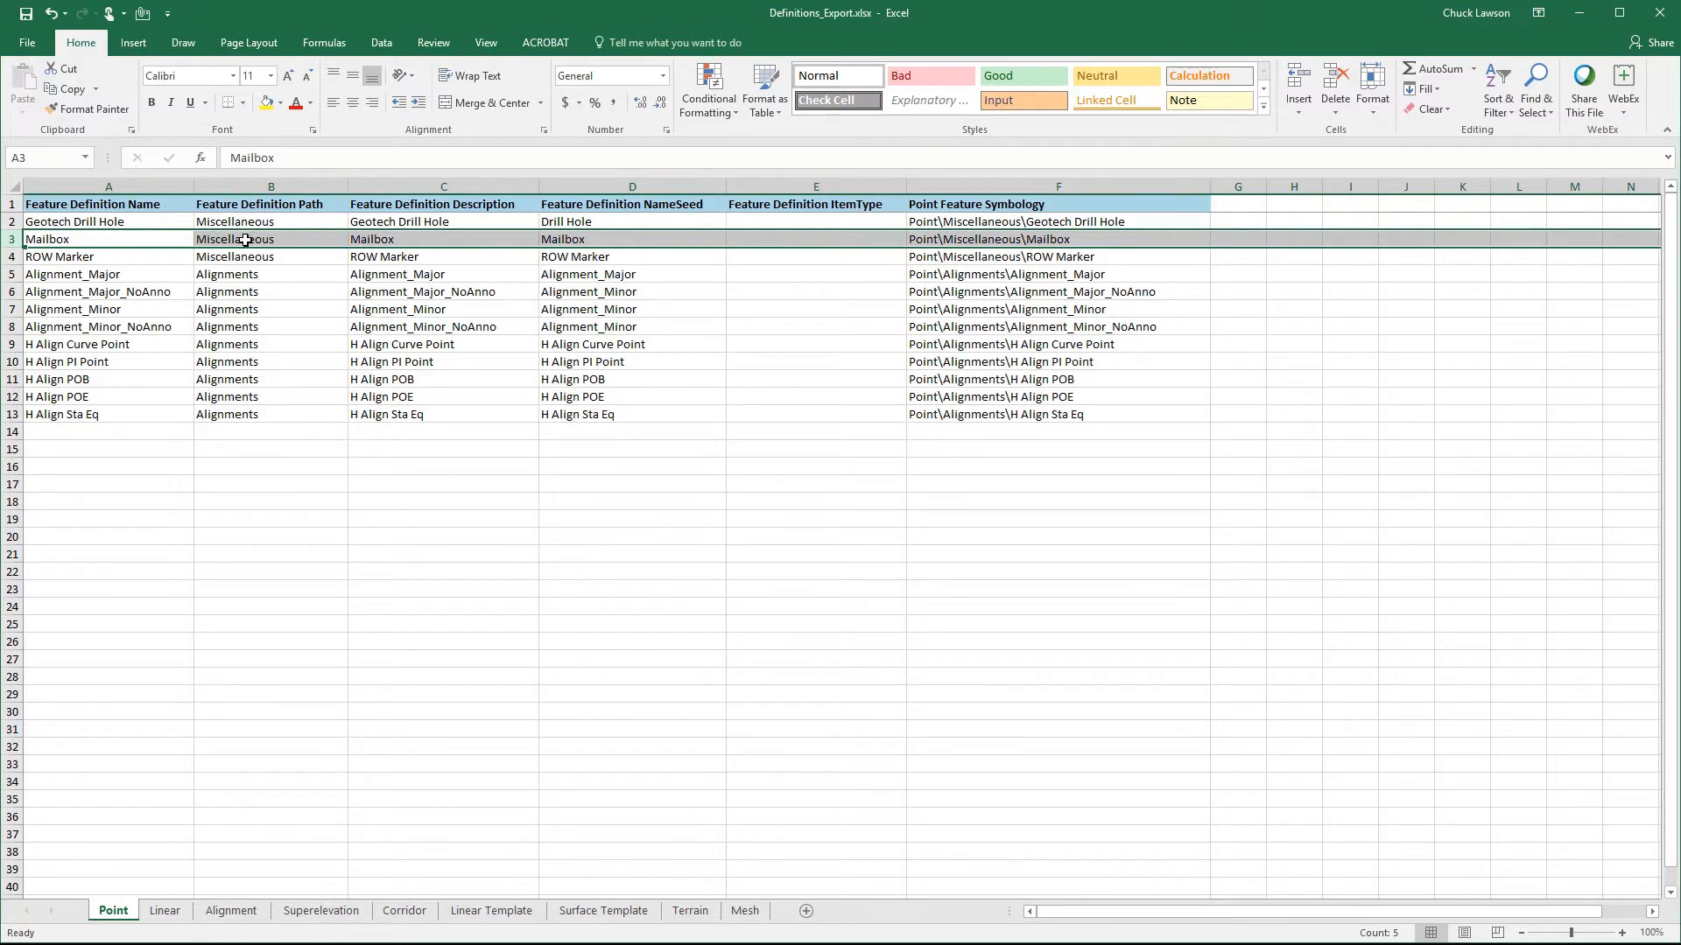
pyautogui.click(930, 186)
pyautogui.click(933, 234)
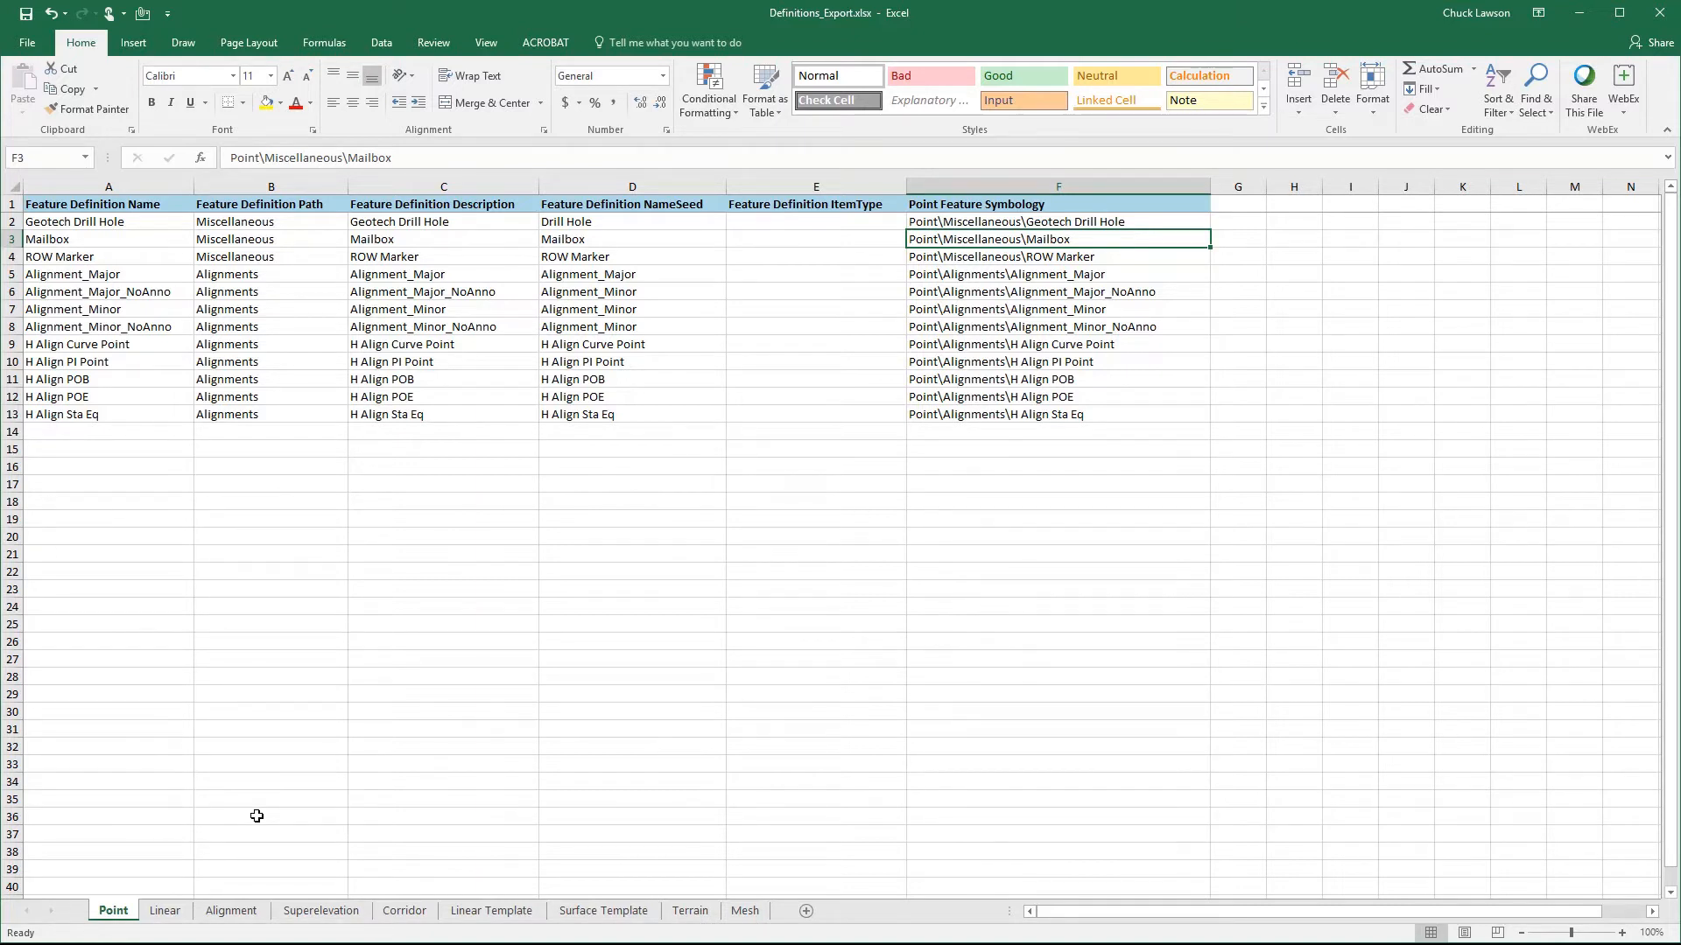
# - Examine the first entries on the Linear sheet and the column layout of the Alignment sheet
pyautogui.click(170, 915)
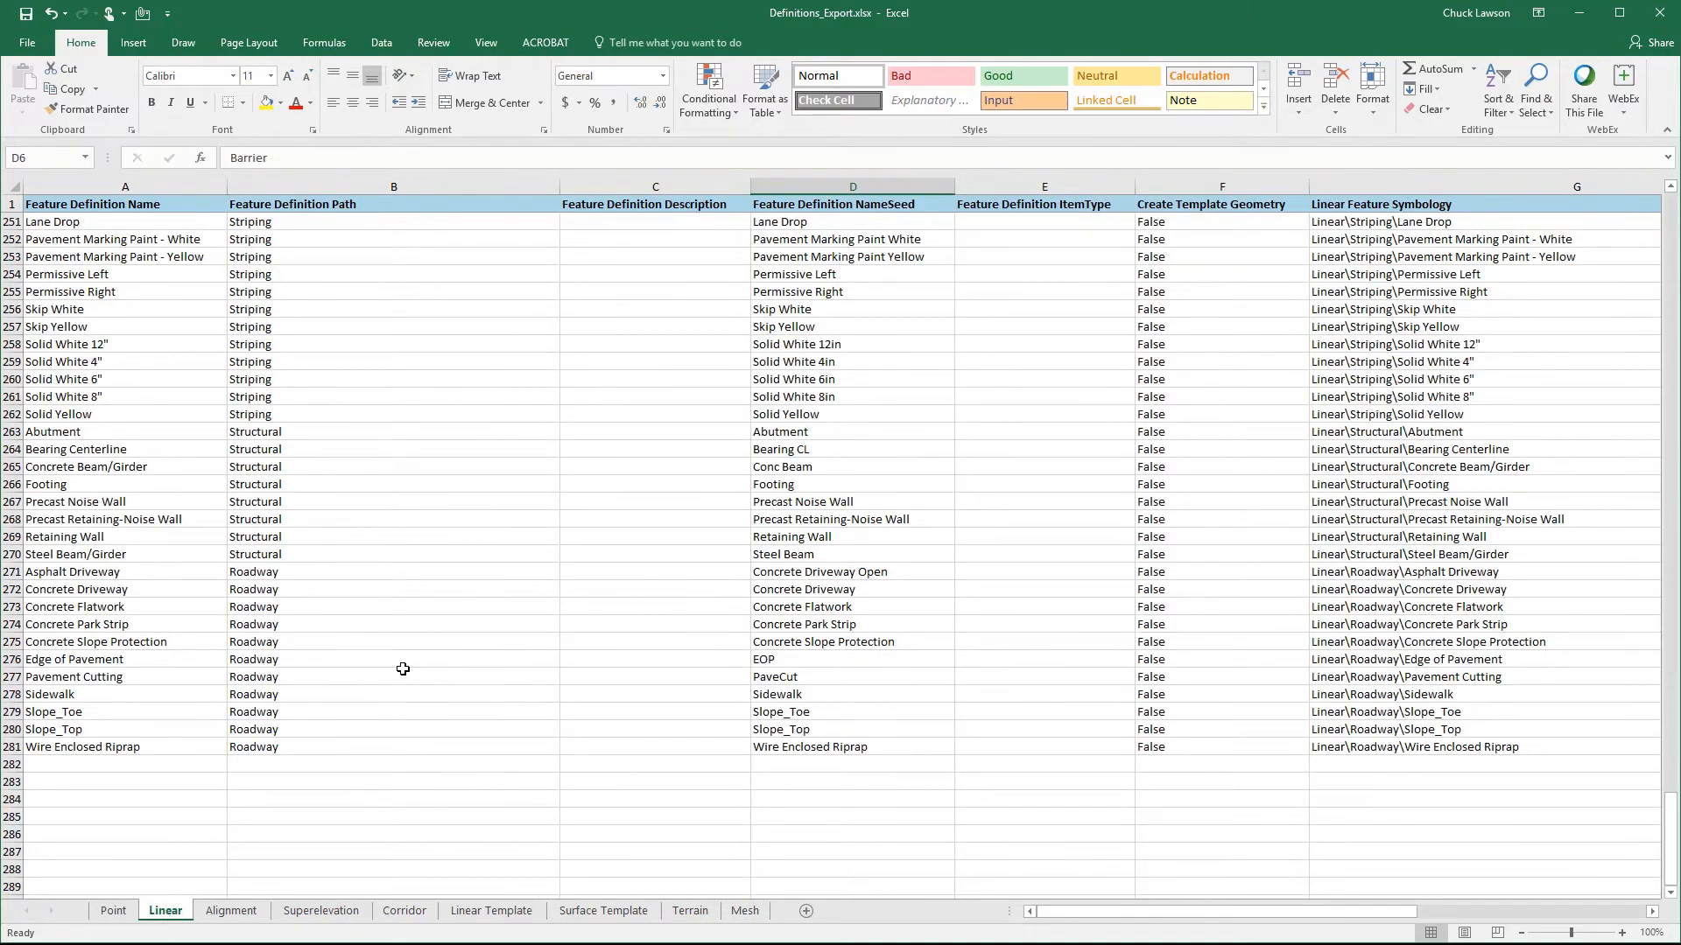
pyautogui.hotkey('ctrl', 'Home')
pyautogui.click(20, 221)
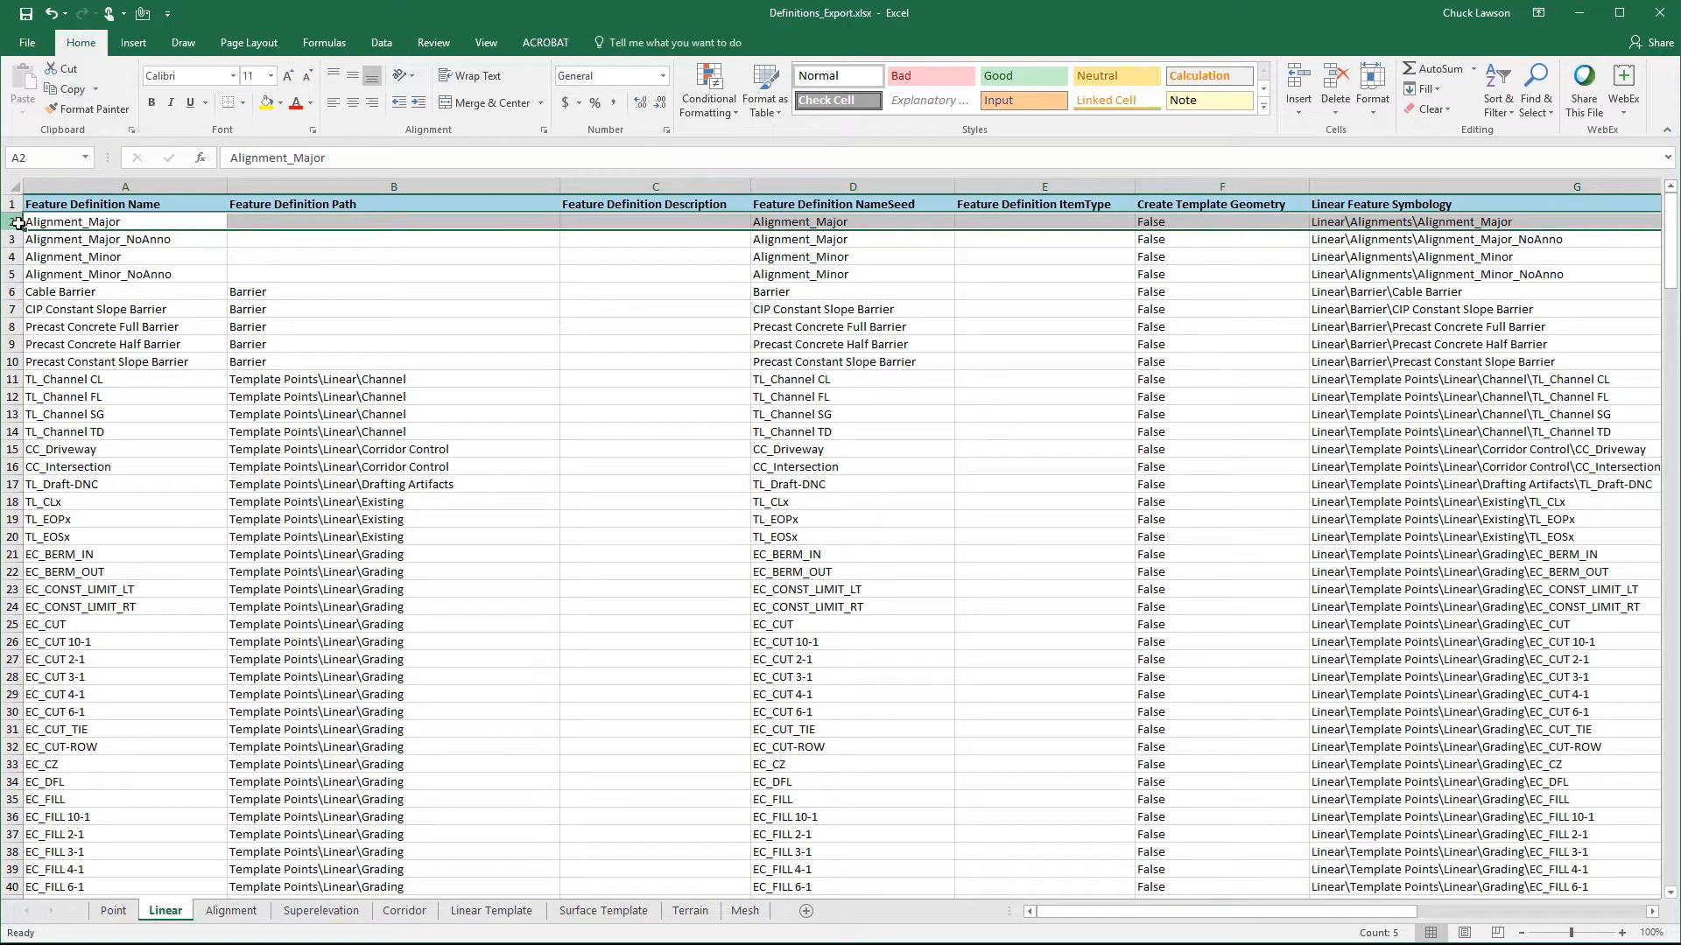
pyautogui.click(225, 913)
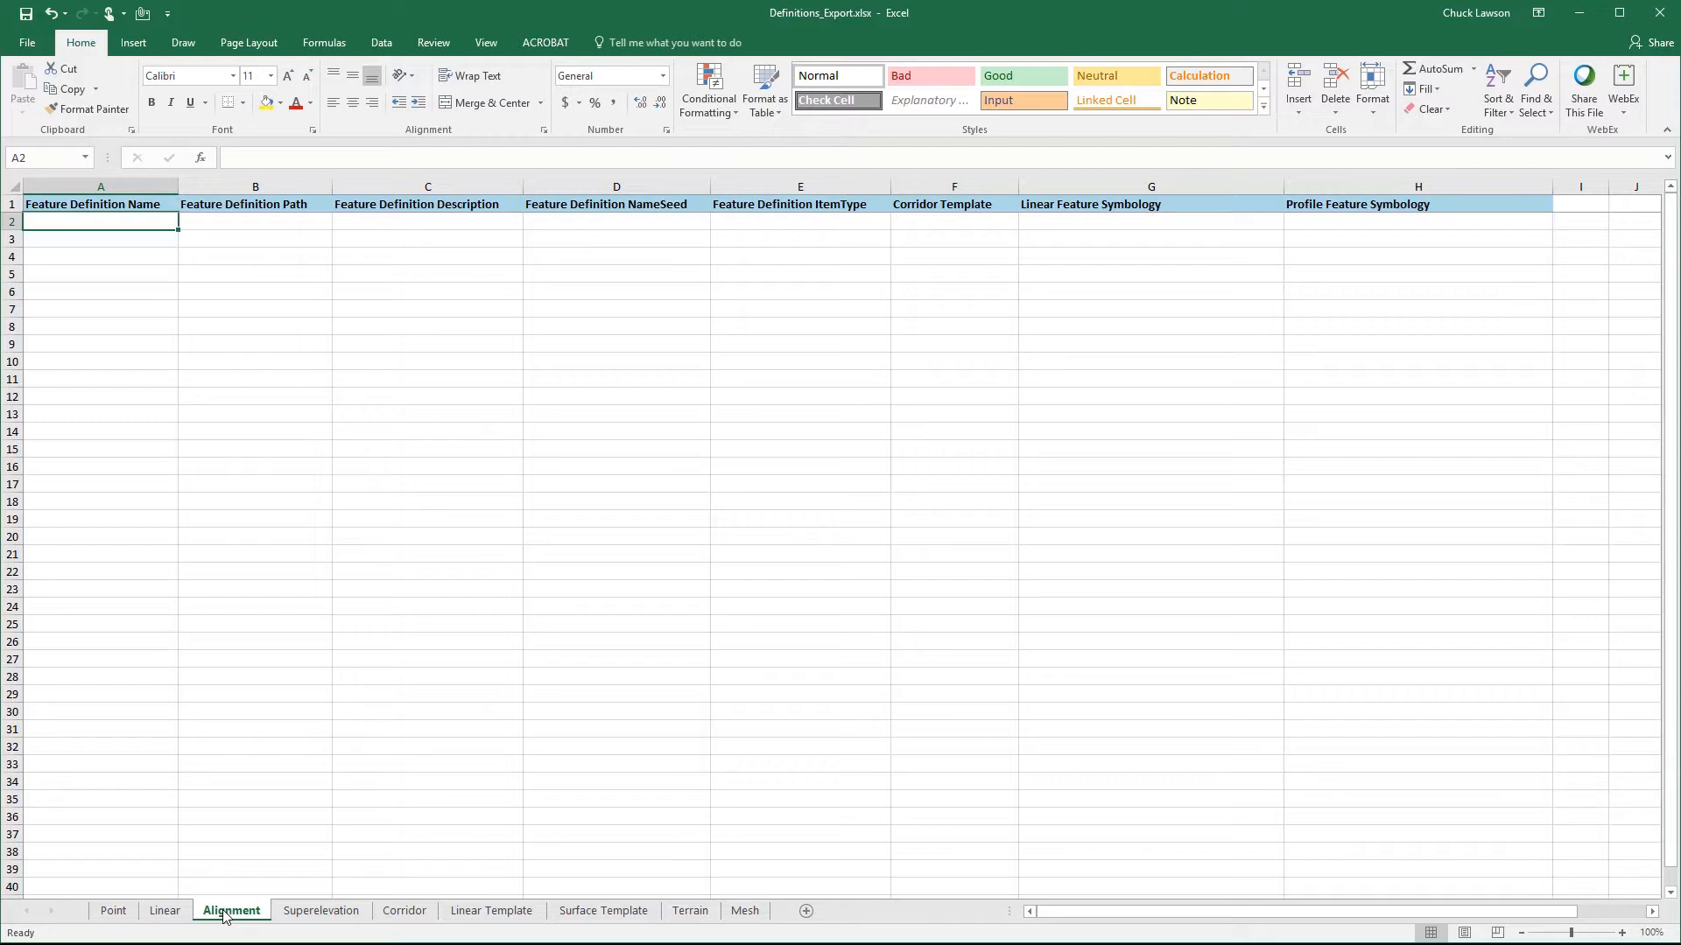
# - Move the four alignment definition rows, rows 2 to 5, from the Linear sheet to the Alignment sheet starting at row 2
pyautogui.click(165, 912)
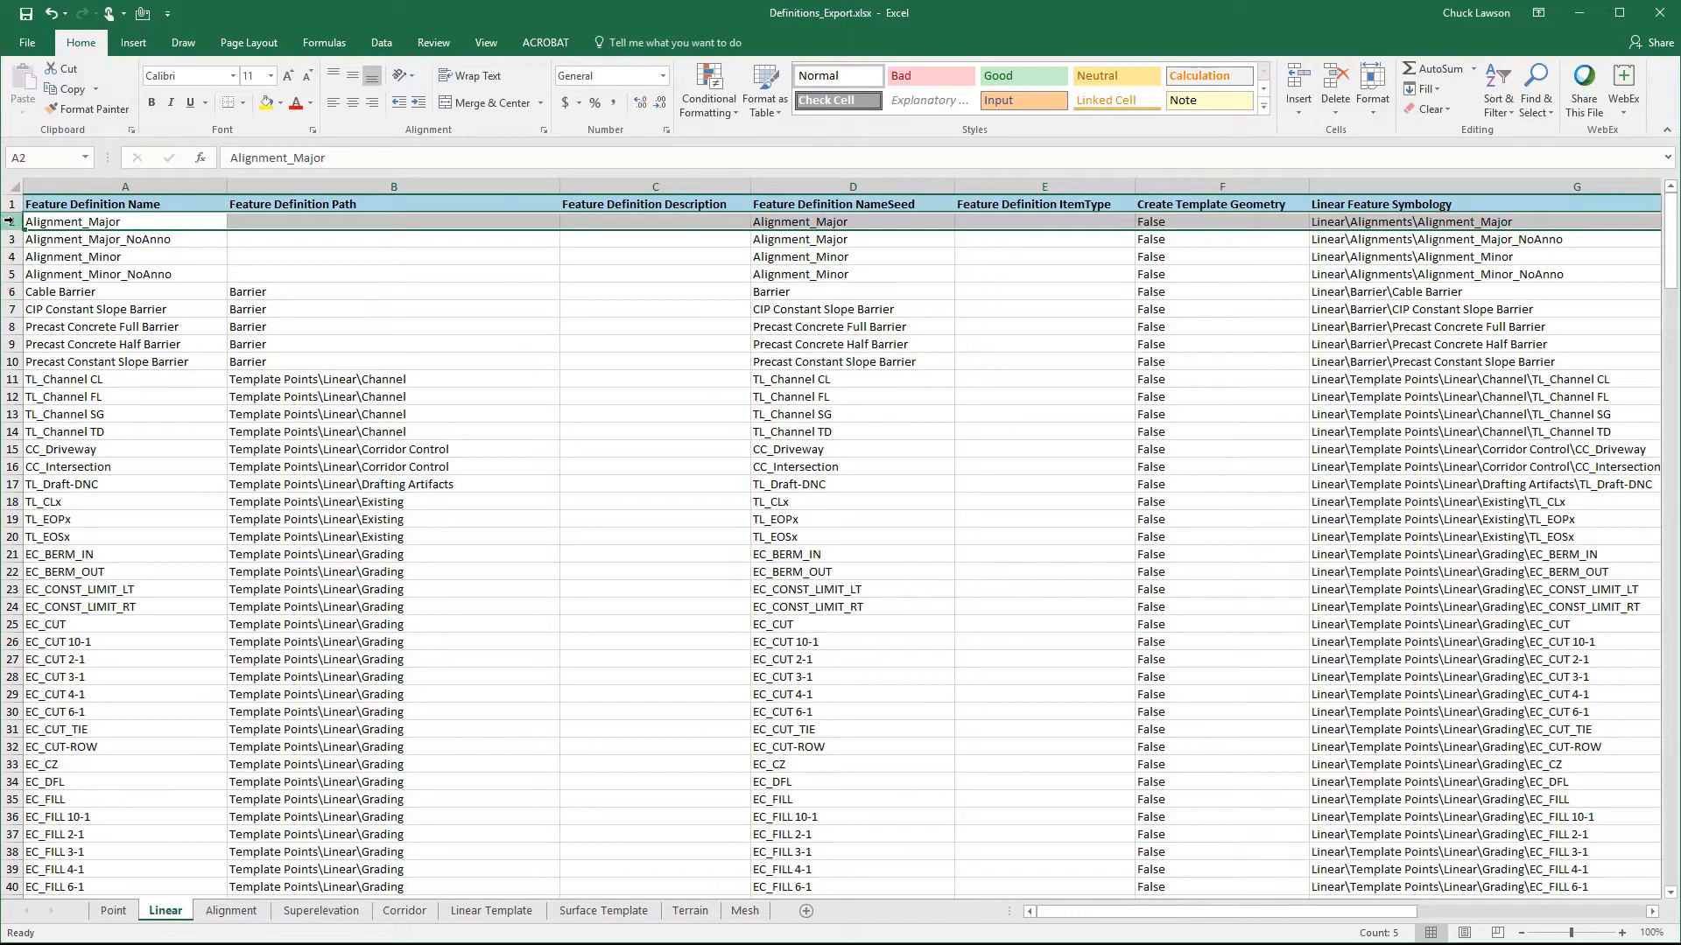
pyautogui.keyDown('shift'); pyautogui.click(7, 274); pyautogui.keyUp('shift')
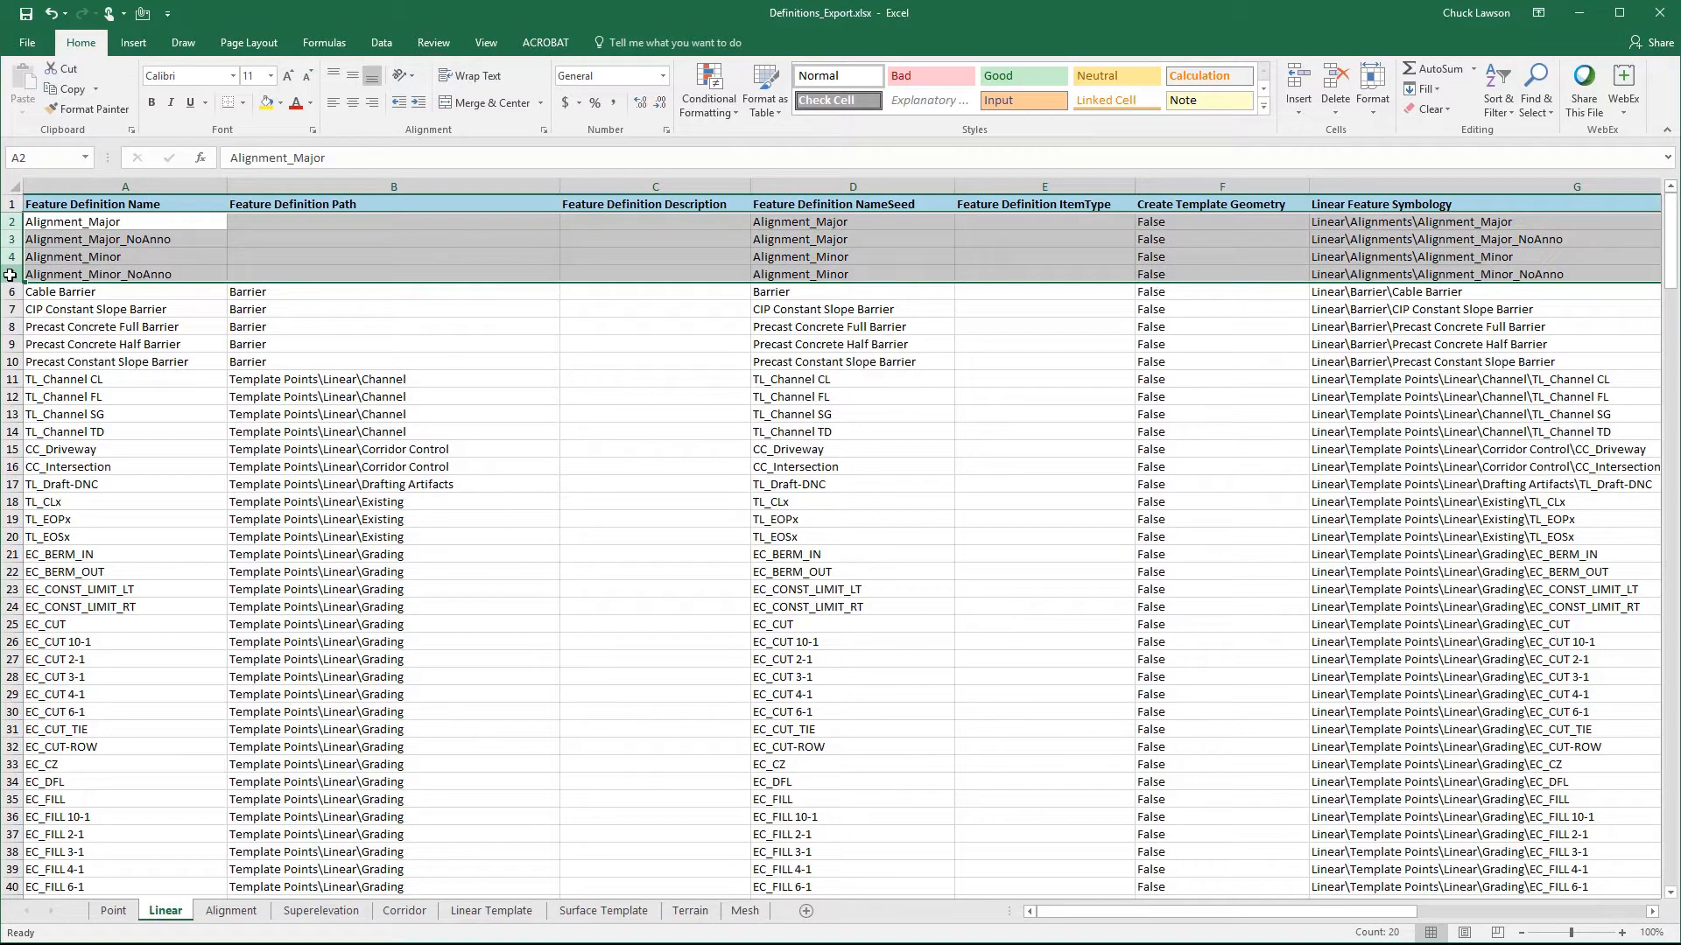
pyautogui.rightClick(7, 222)
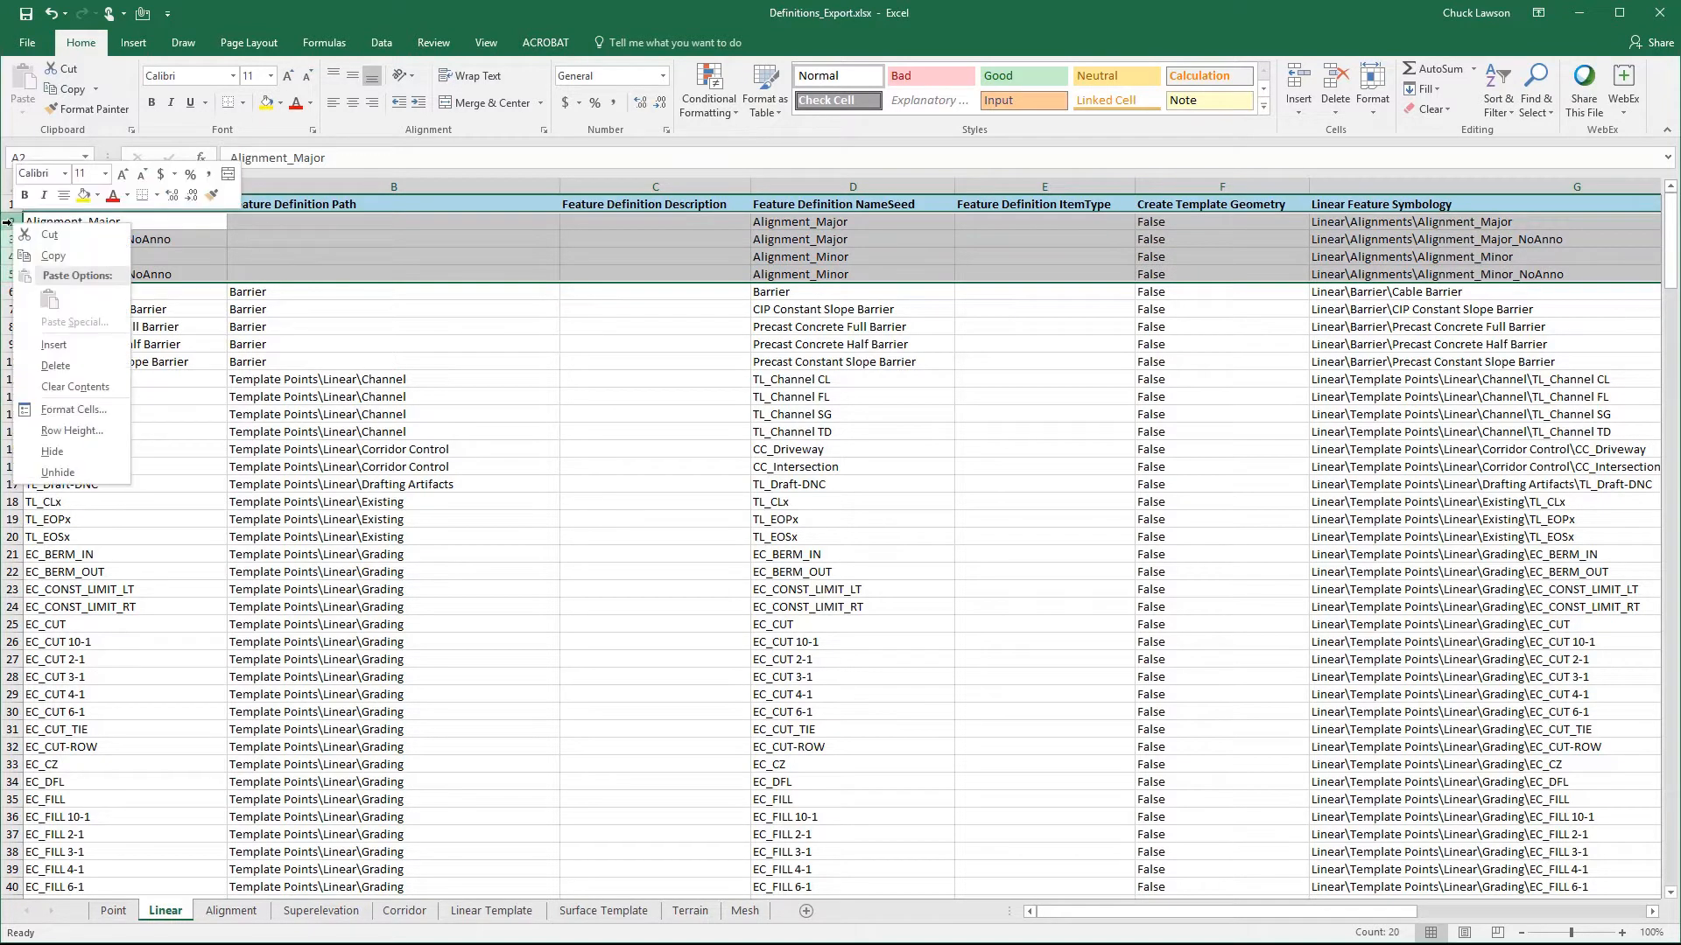
pyautogui.click(48, 234)
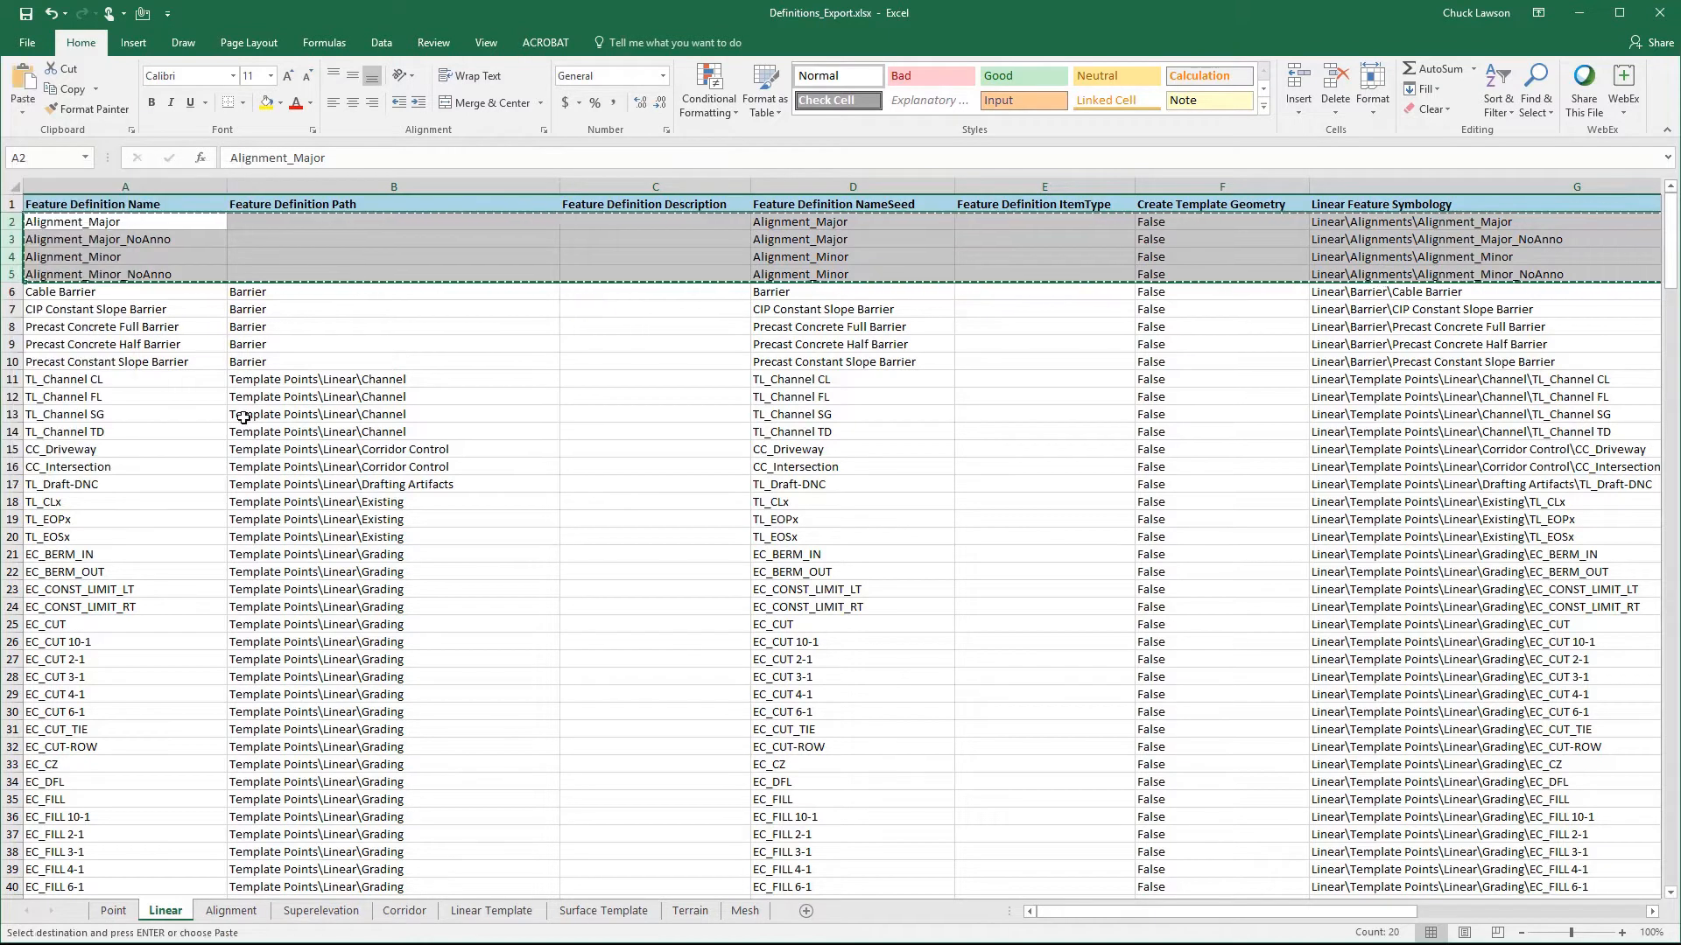
pyautogui.click(235, 911)
pyautogui.click(10, 223)
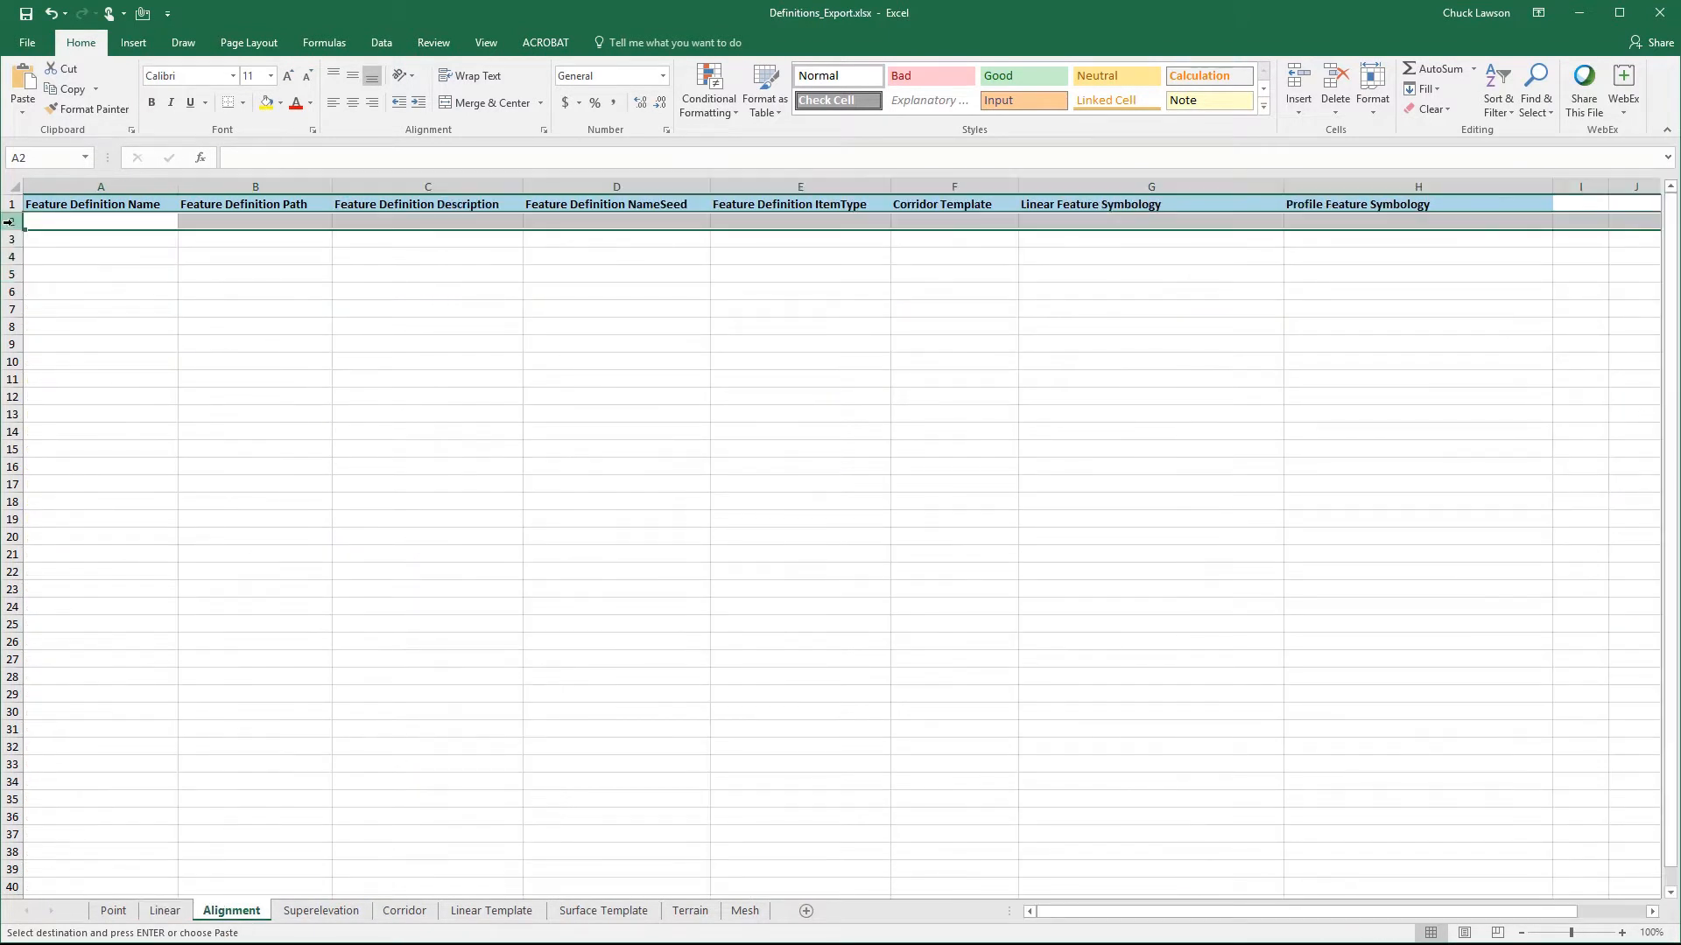
pyautogui.rightClick(9, 222)
pyautogui.click(48, 301)
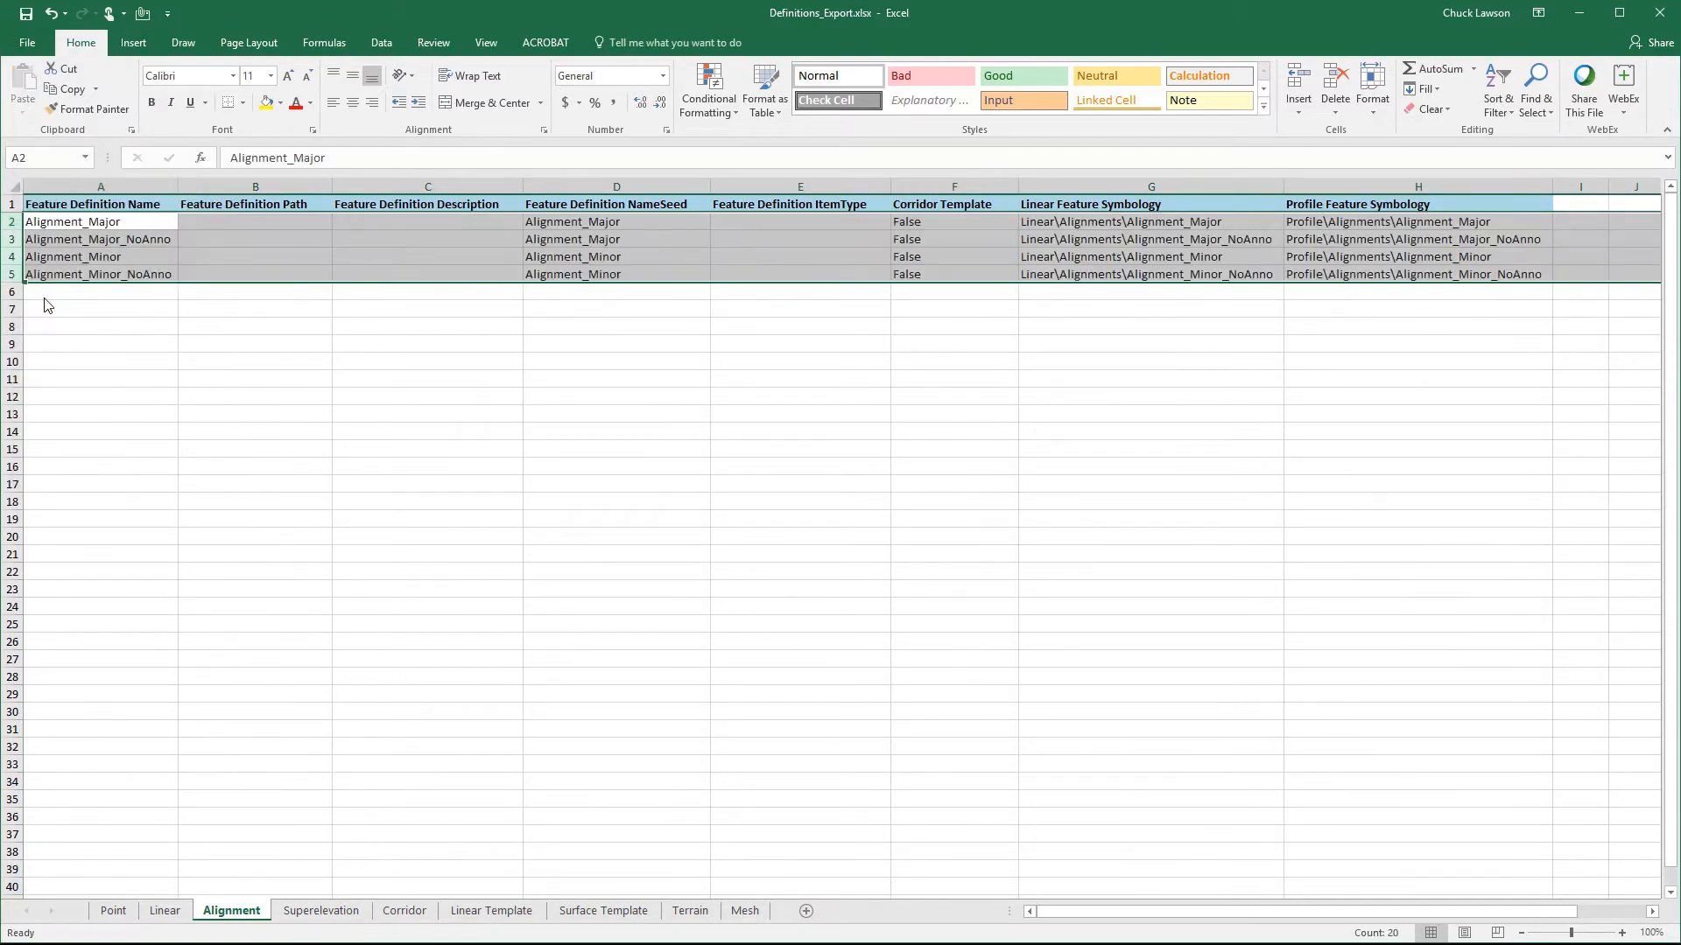
pyautogui.click(149, 340)
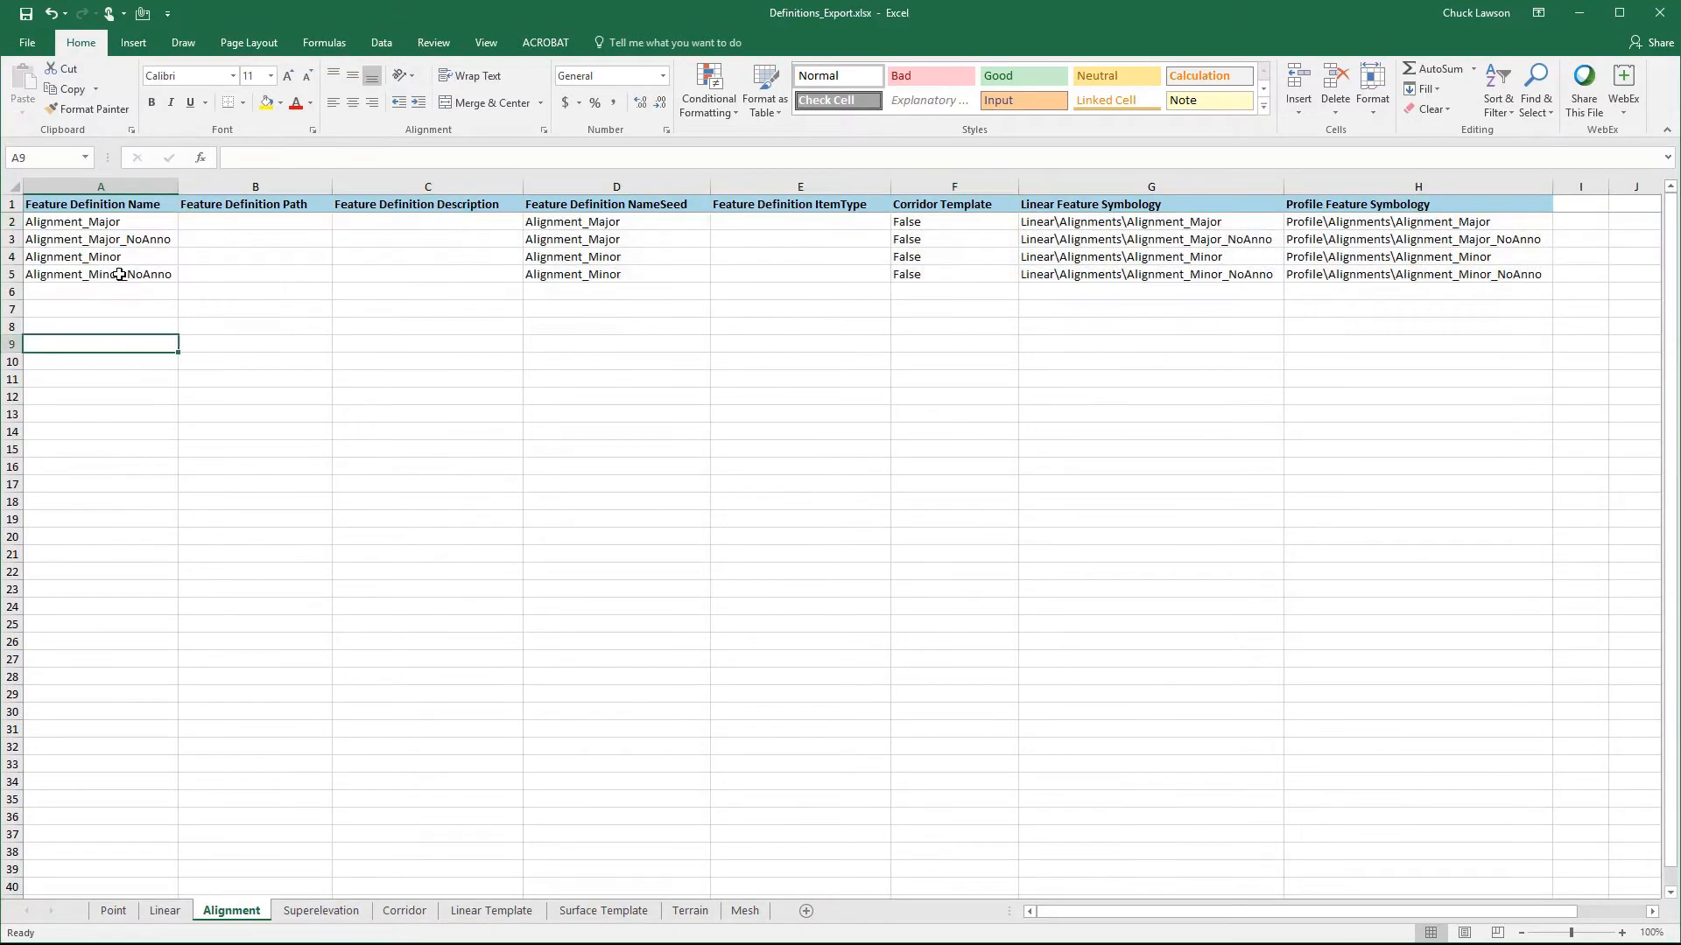
pyautogui.click(120, 223)
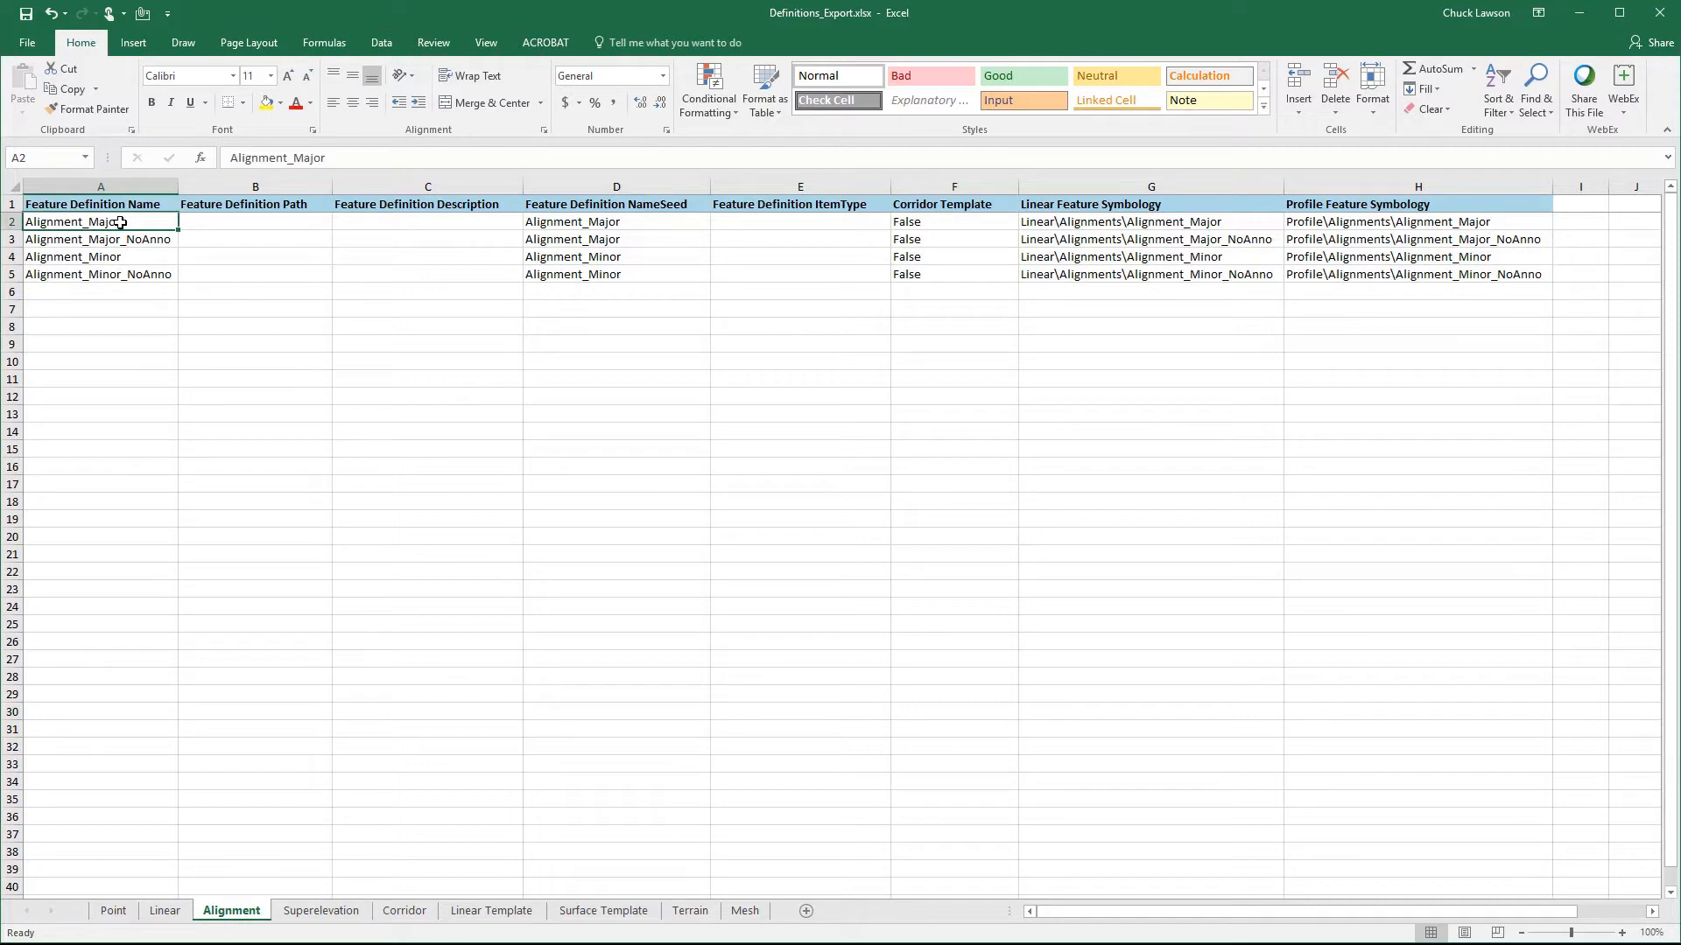
# - Delete the emptied rows 2 to 5 from the Linear sheet
pyautogui.click(163, 890)
pyautogui.click(165, 911)
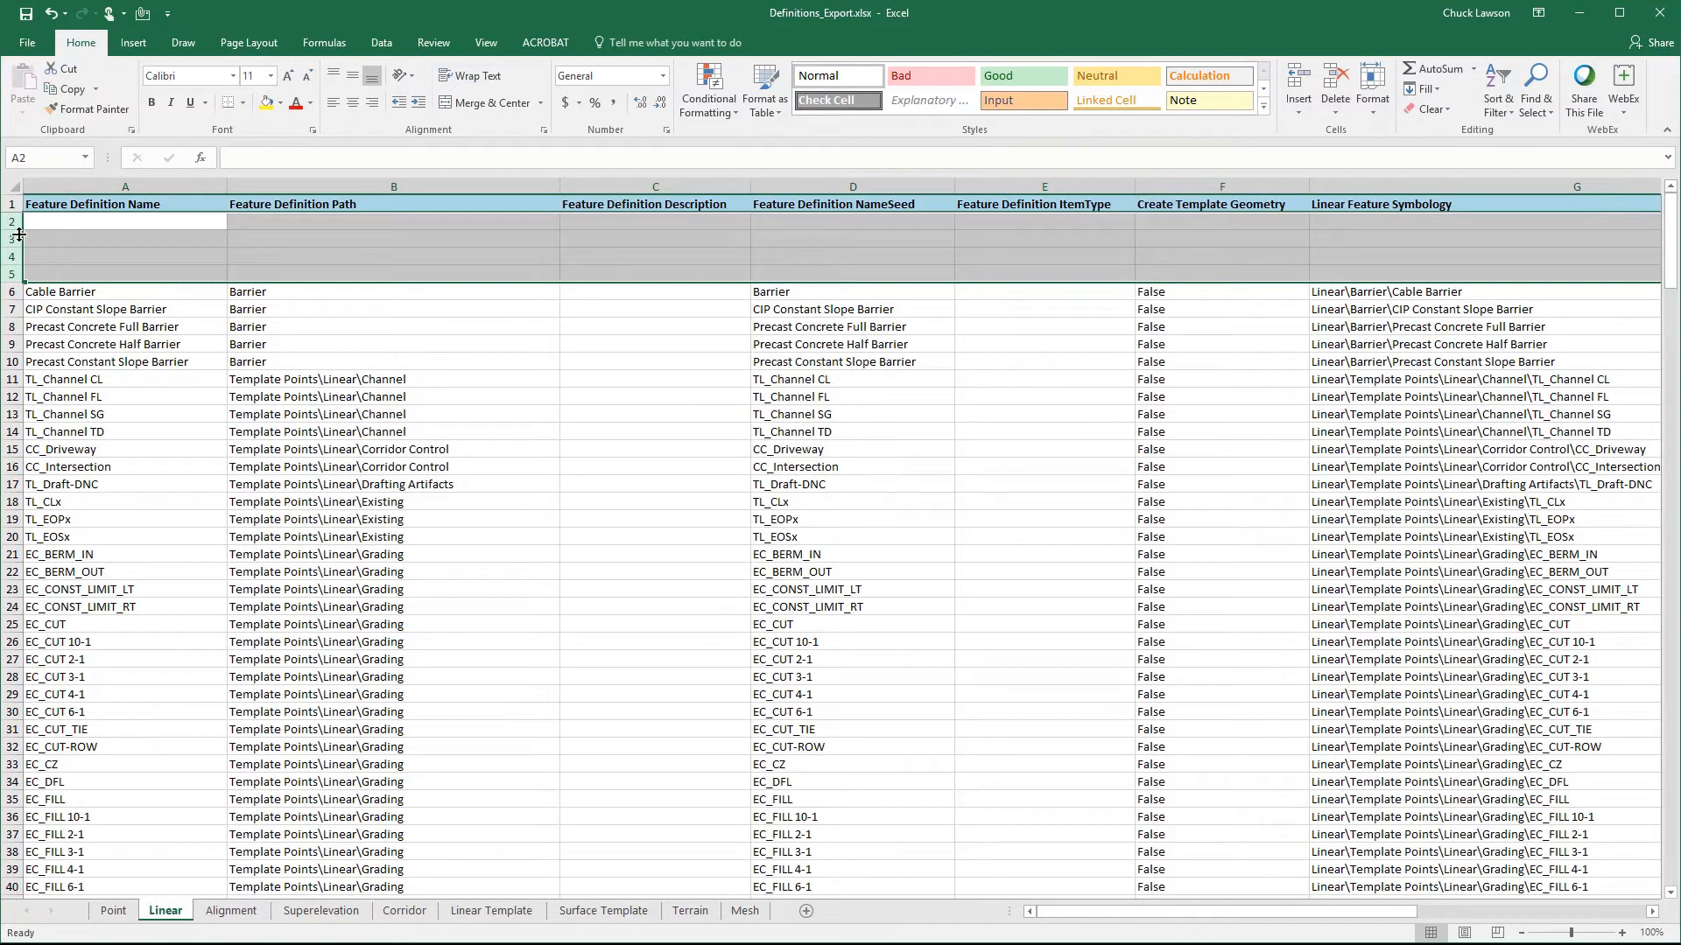
pyautogui.rightClick(6, 221)
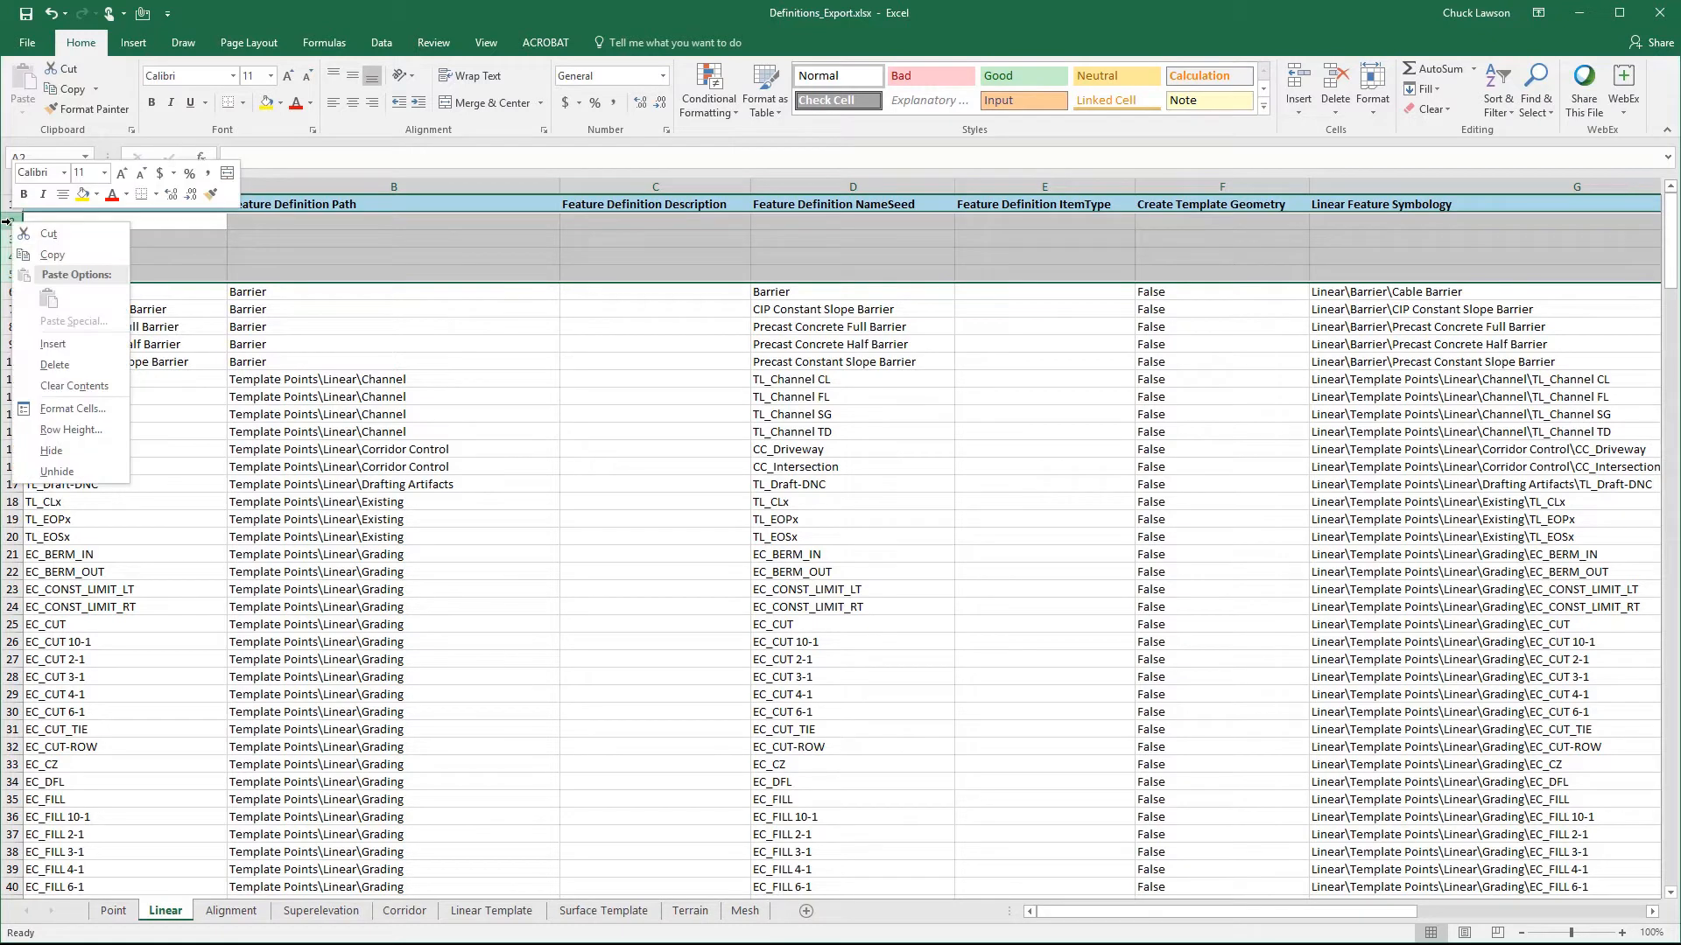
pyautogui.click(39, 366)
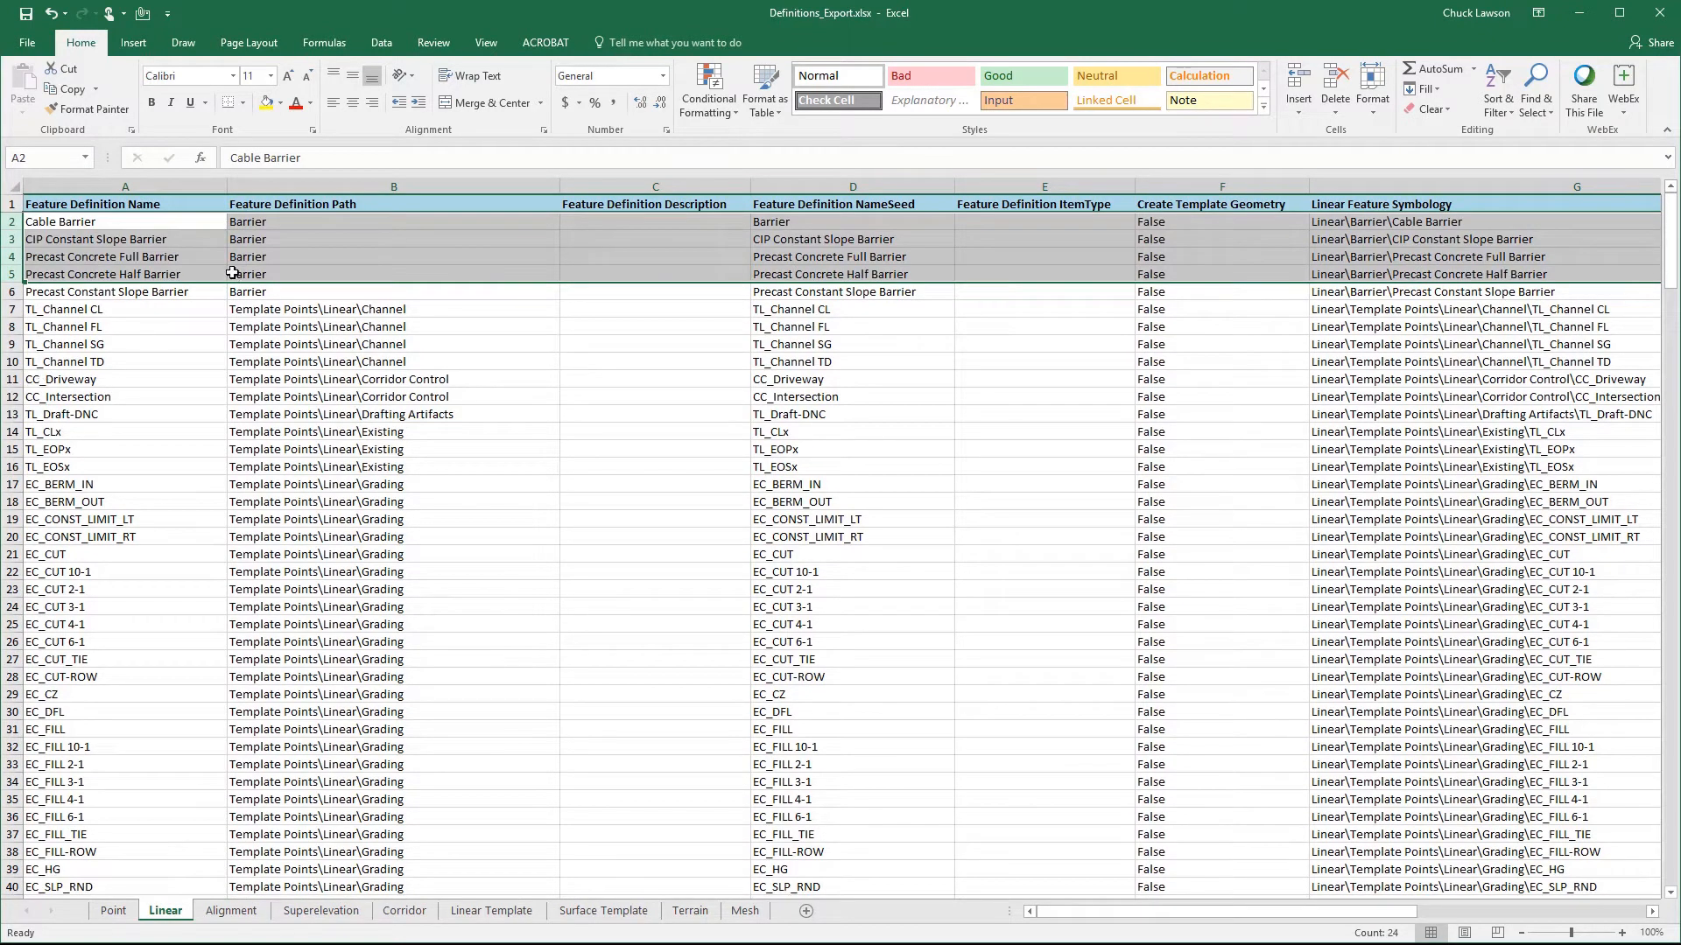
pyautogui.click(168, 225)
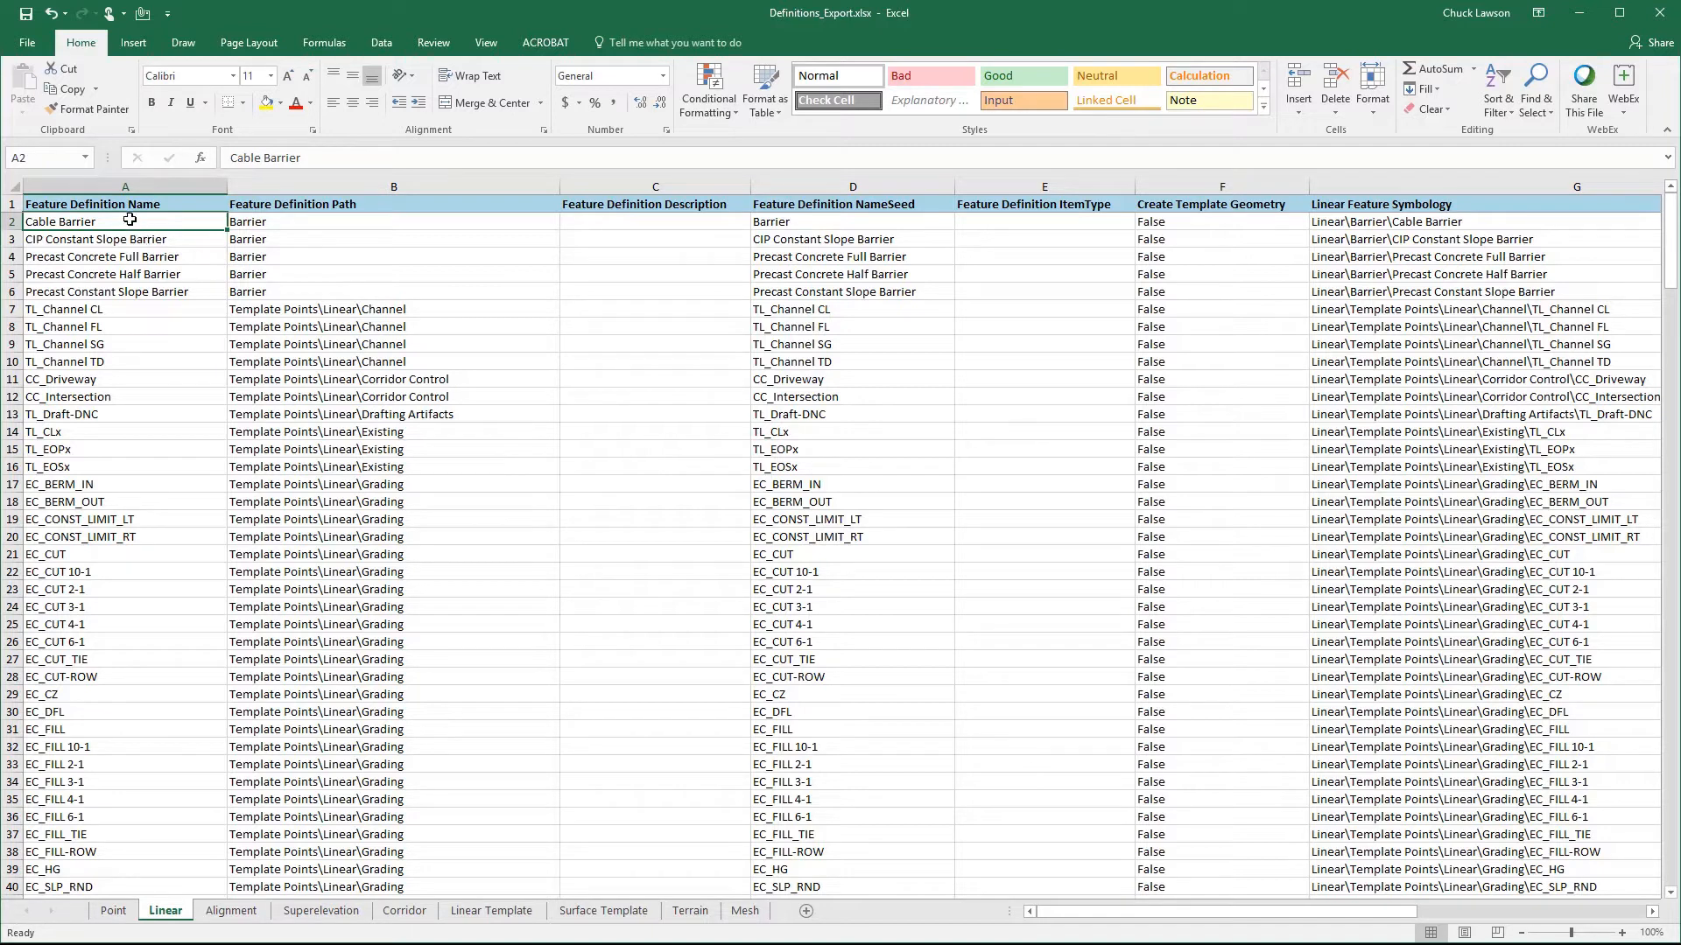
# - Copy all feature definition names on the Linear sheet, from A2 to A277, into the Feature Definition Description column starting at C2
pyautogui.click(284, 221)
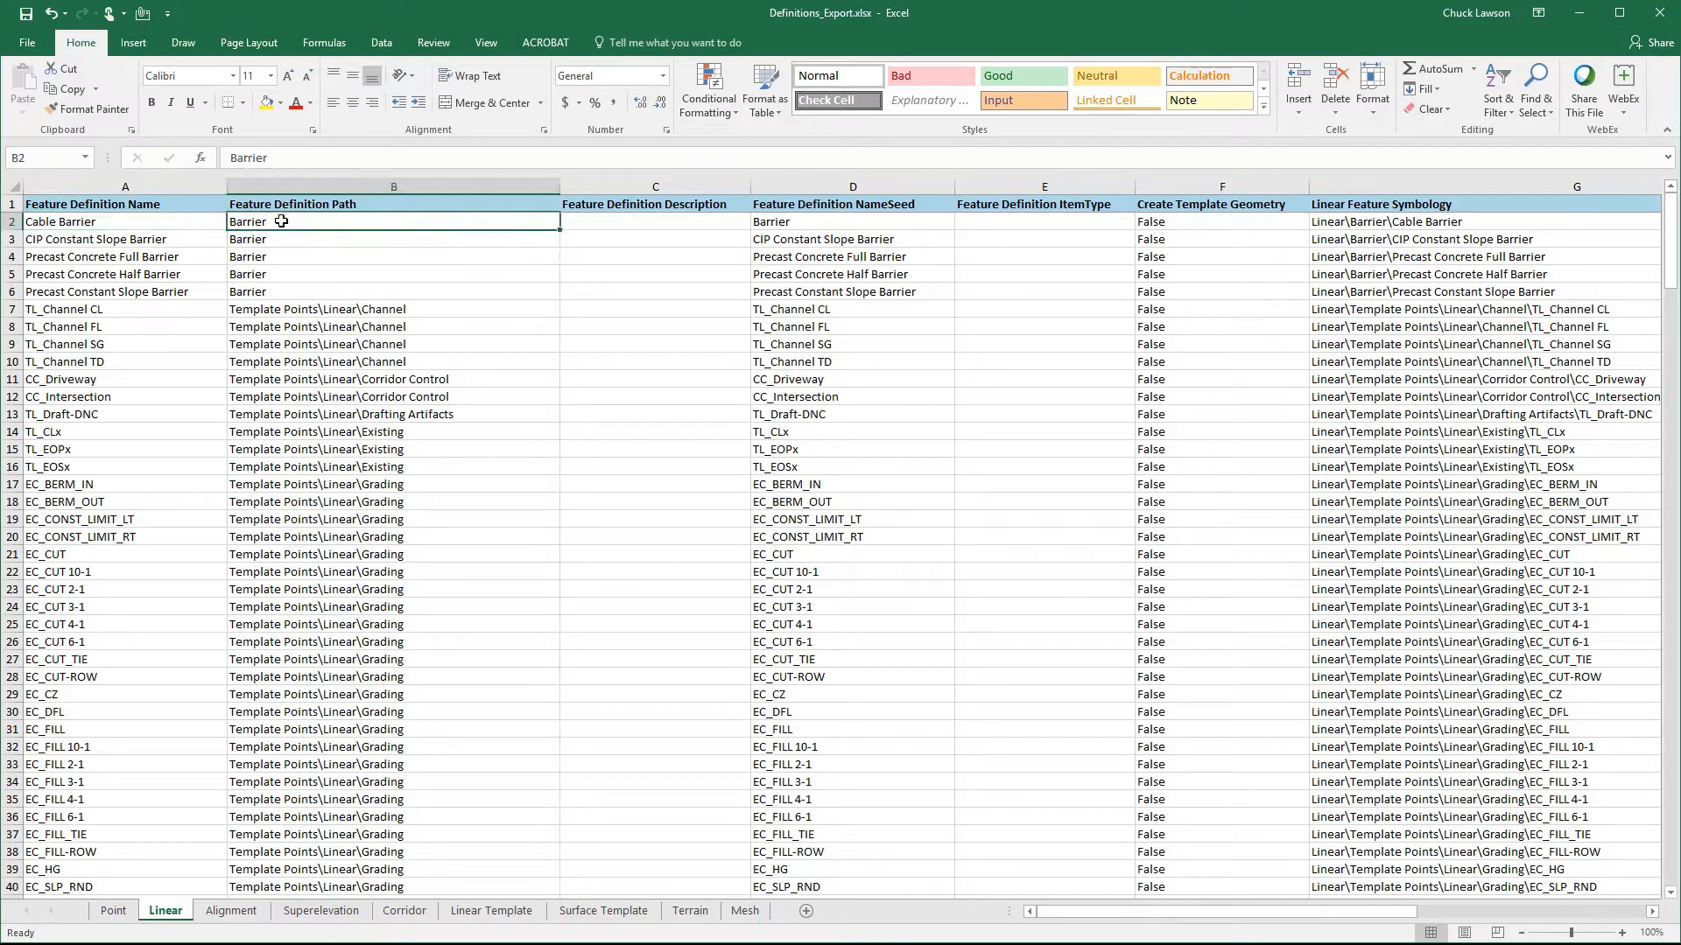
pyautogui.click(638, 223)
pyautogui.click(78, 224)
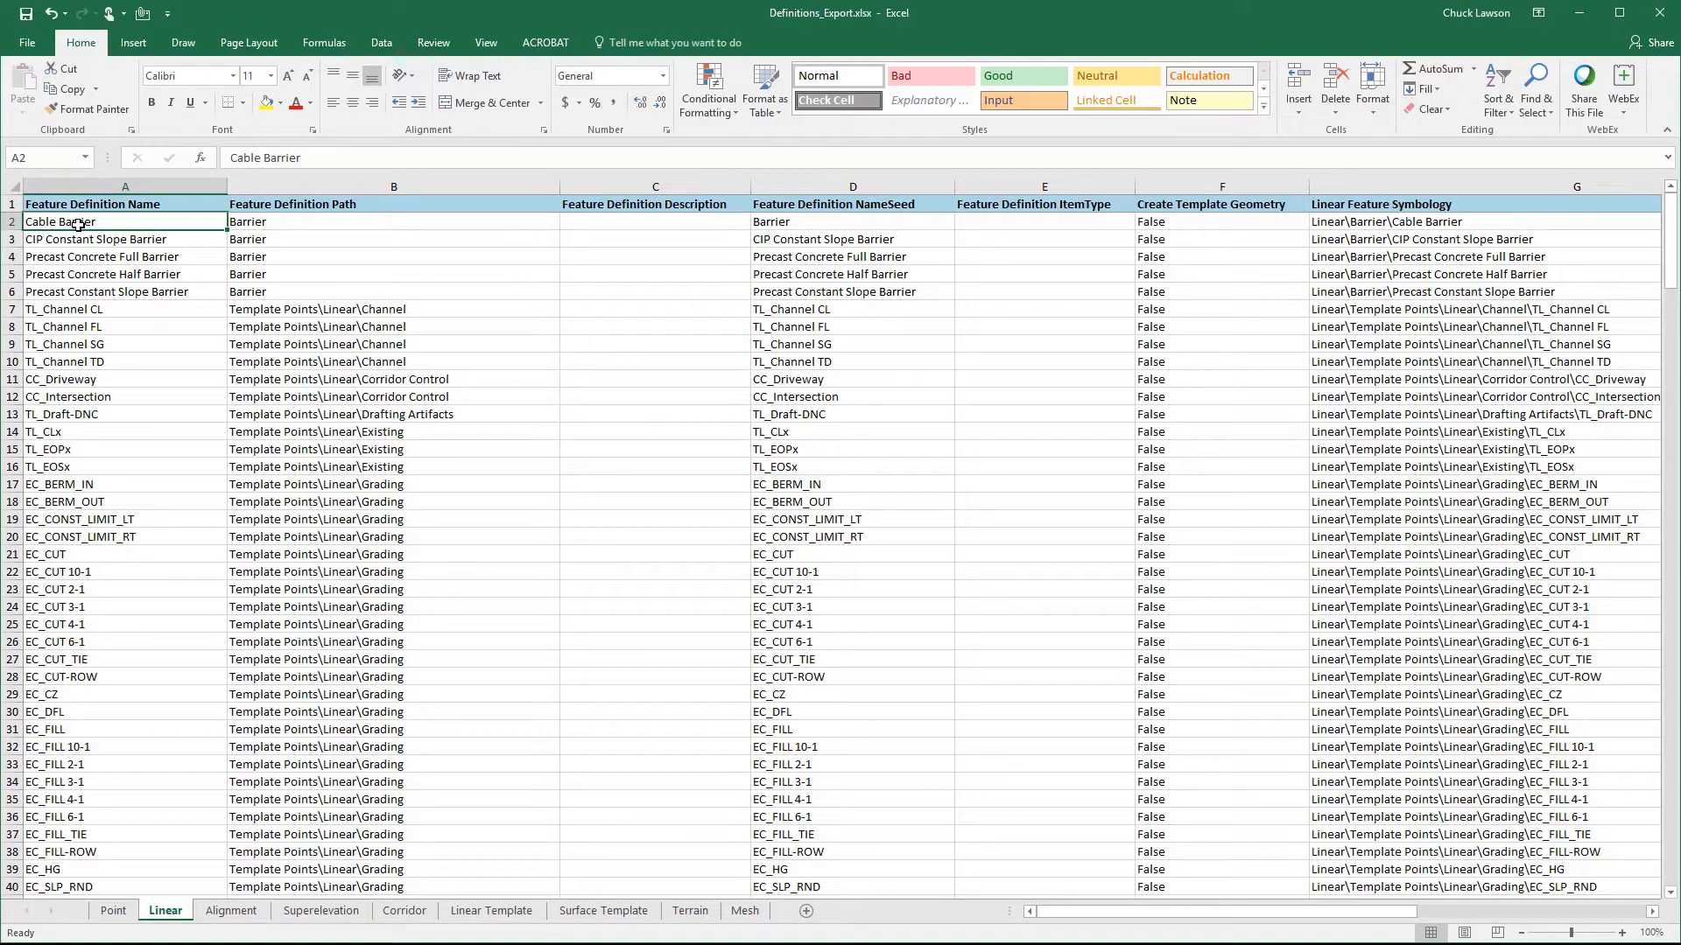
pyautogui.moveTo(78, 224); pyautogui.dragTo(78, 224)
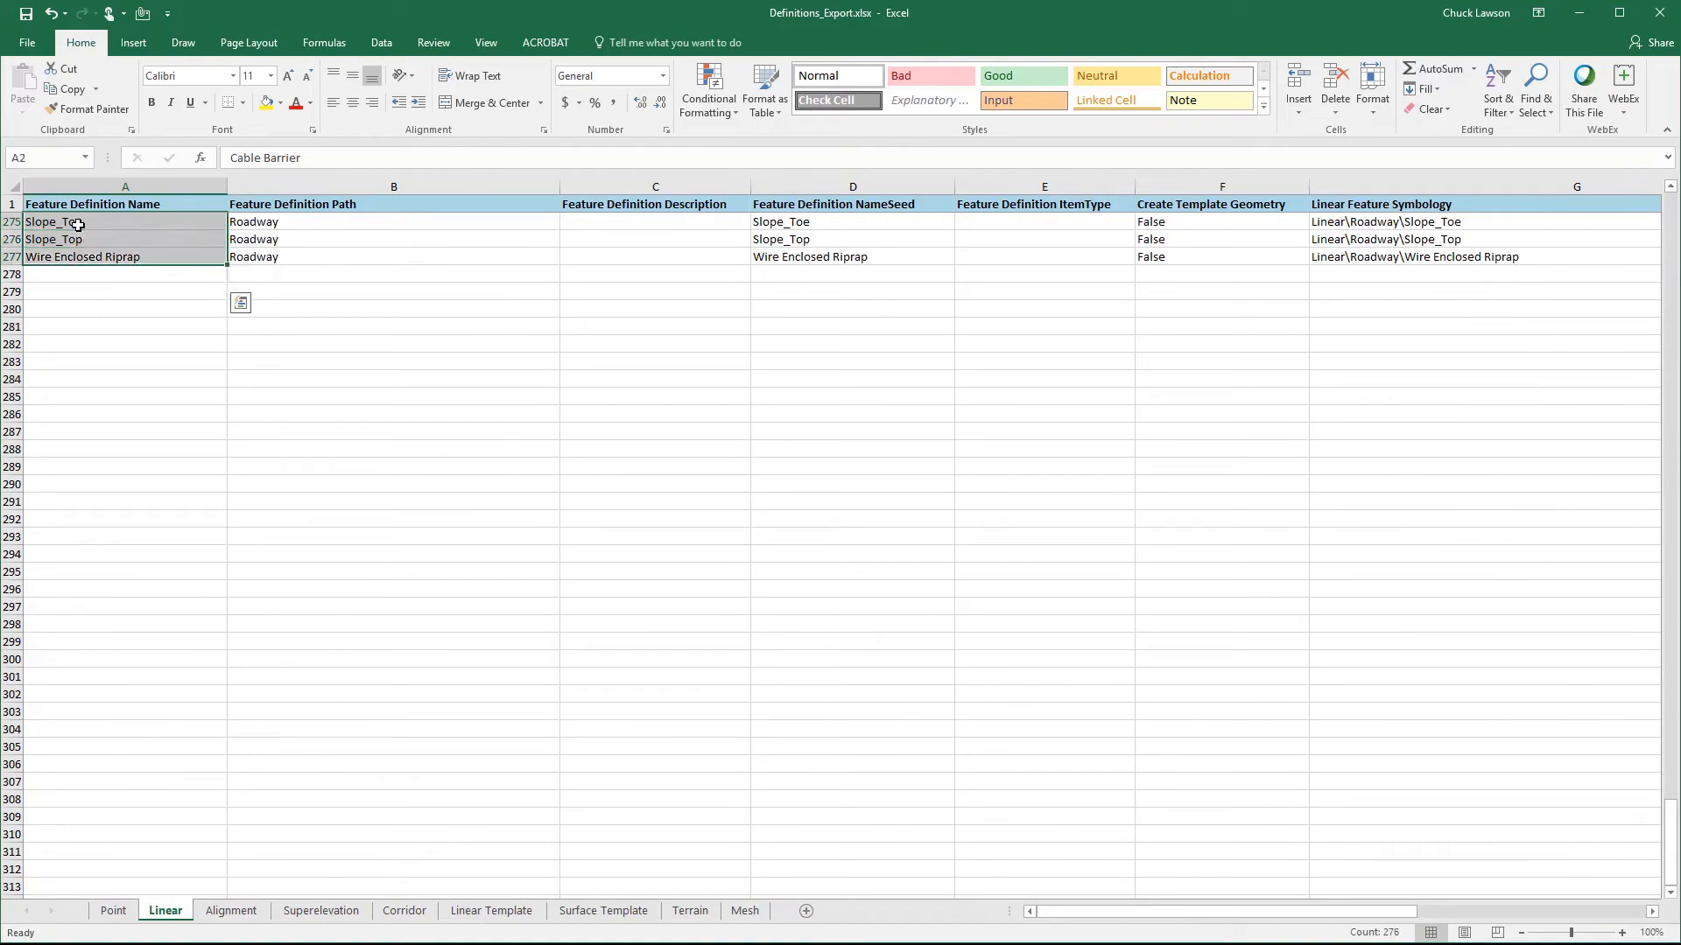
pyautogui.hotkey('ctrl', 'c')
pyautogui.scroll(4, 78, 224)
pyautogui.hotkey('ctrl', 'Home')
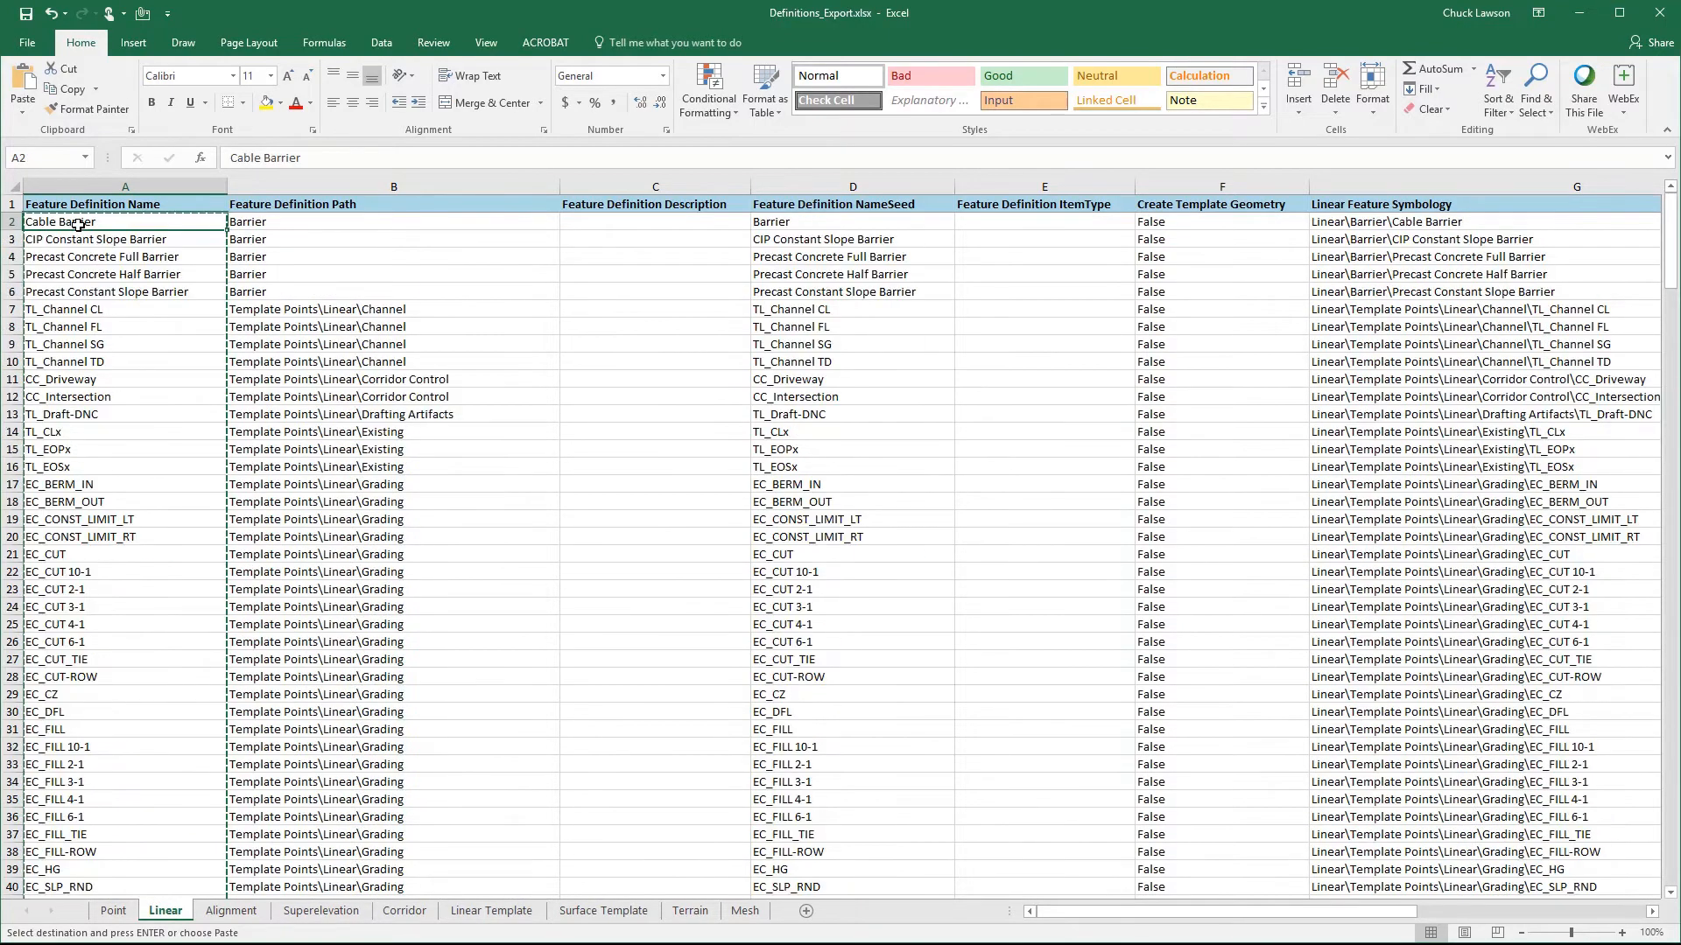
pyautogui.press('Right')
pyautogui.press('Right')
pyautogui.hotkey('ctrl', 'v')
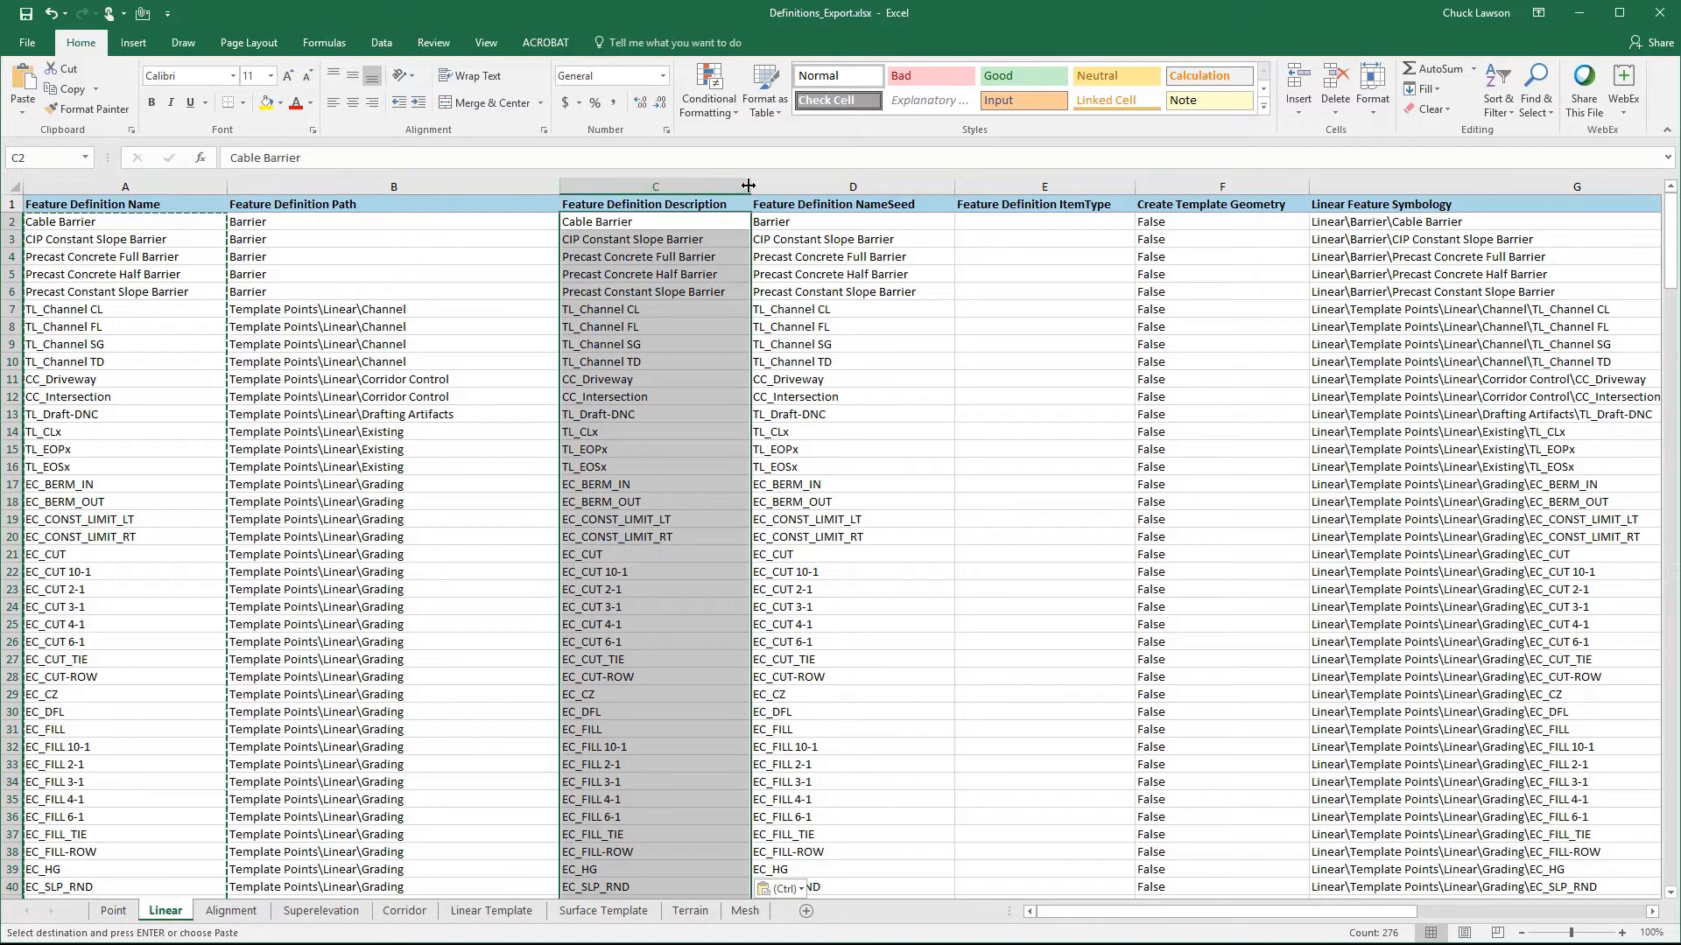
pyautogui.press('Escape')
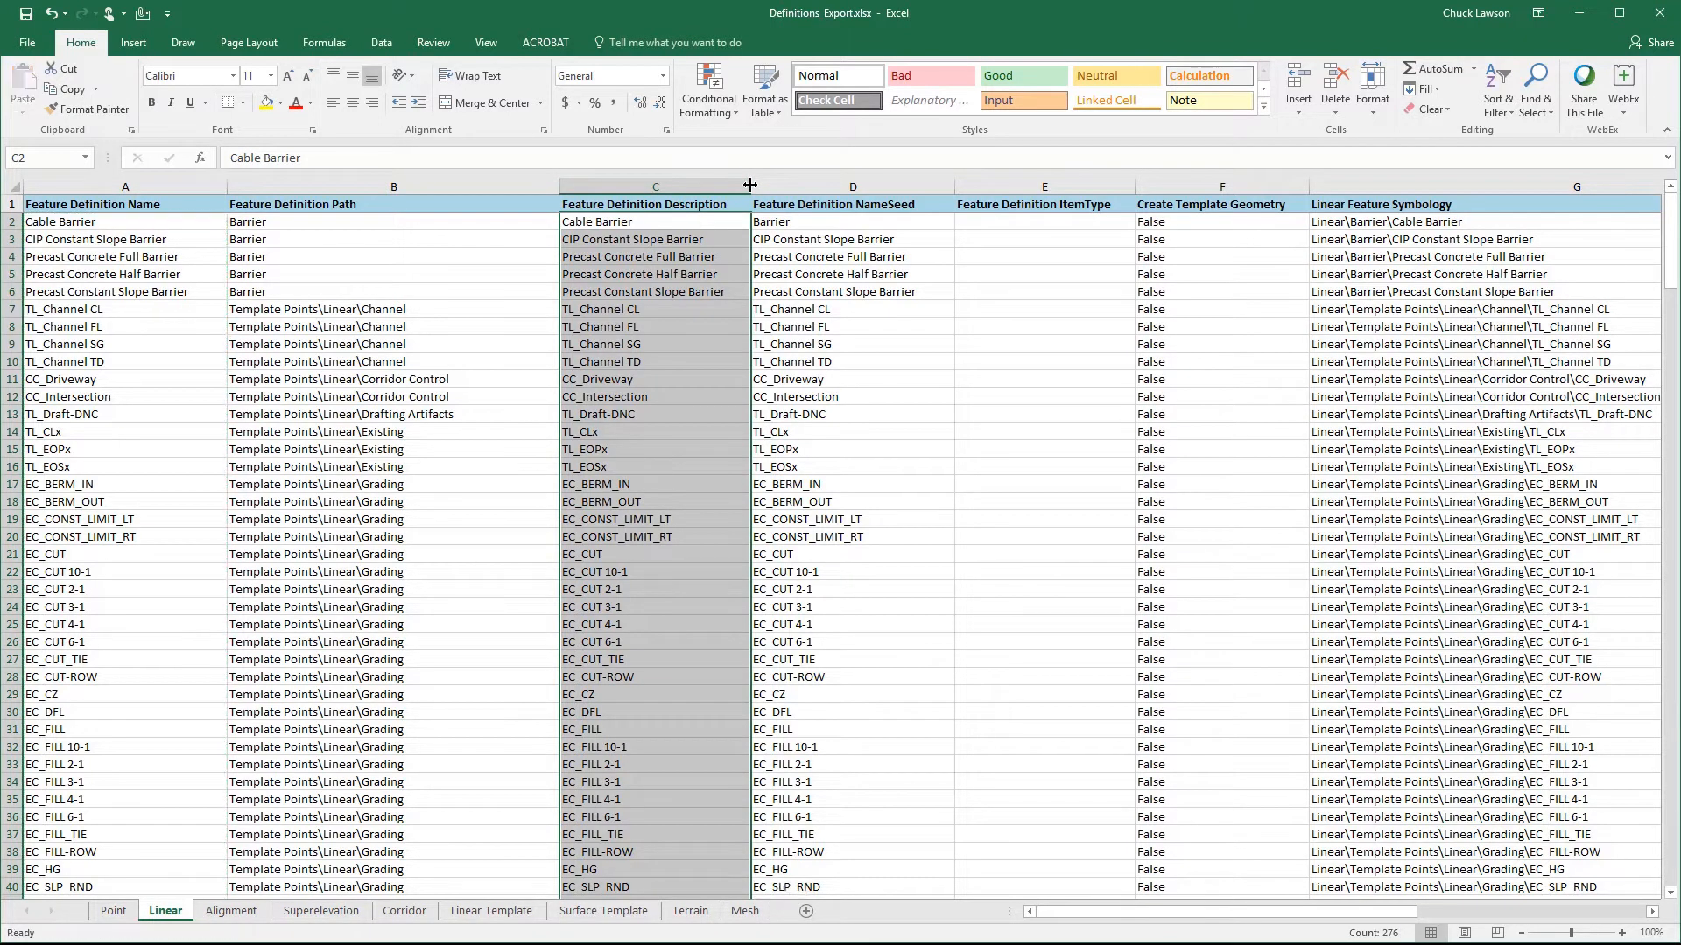
# - Examine the first Linear sheet entries' description, name seed, item type, Create Template Geometry, and linear and profile feature symbology columns
pyautogui.click(694, 239)
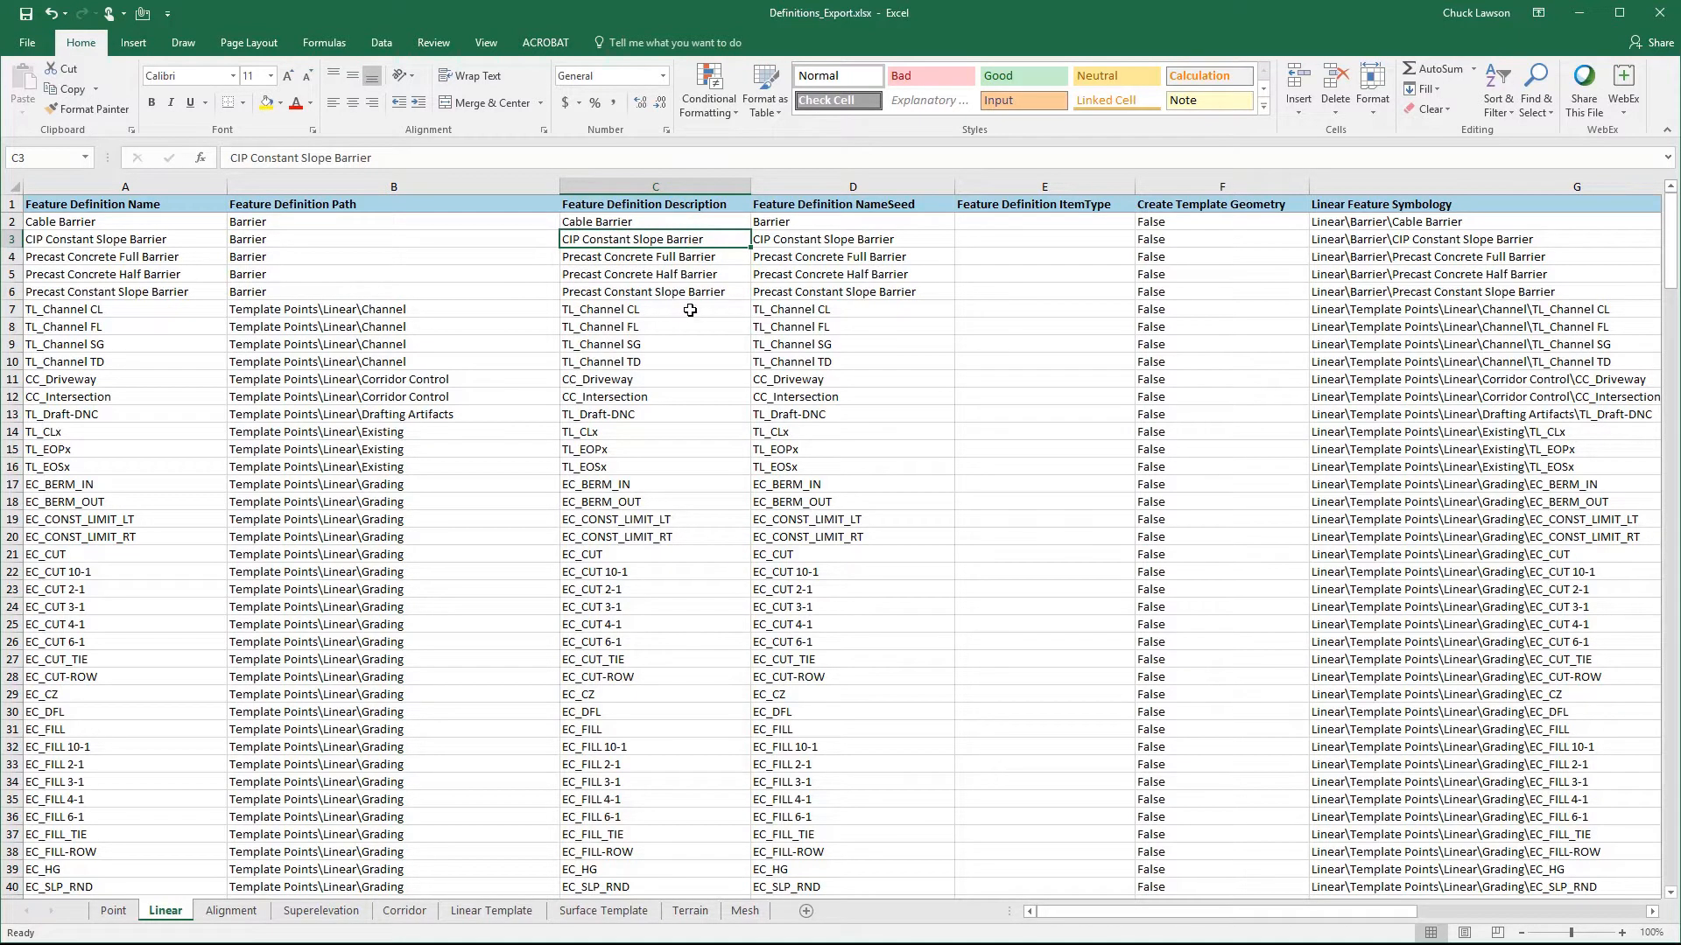
pyautogui.click(831, 220)
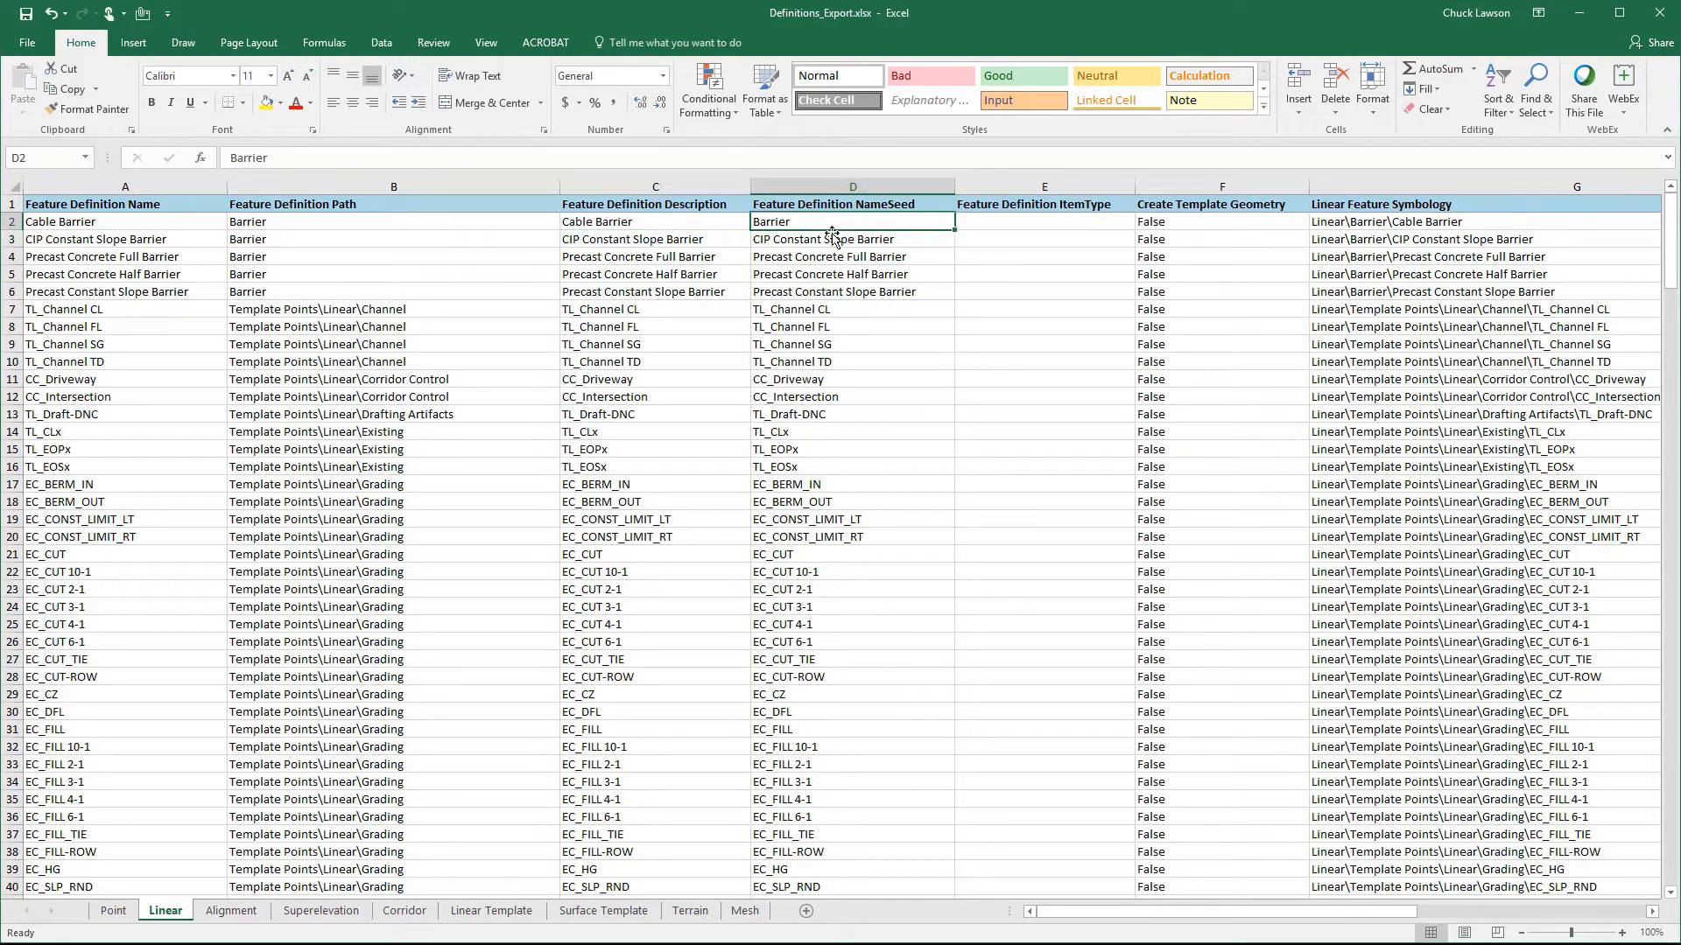
pyautogui.click(1015, 224)
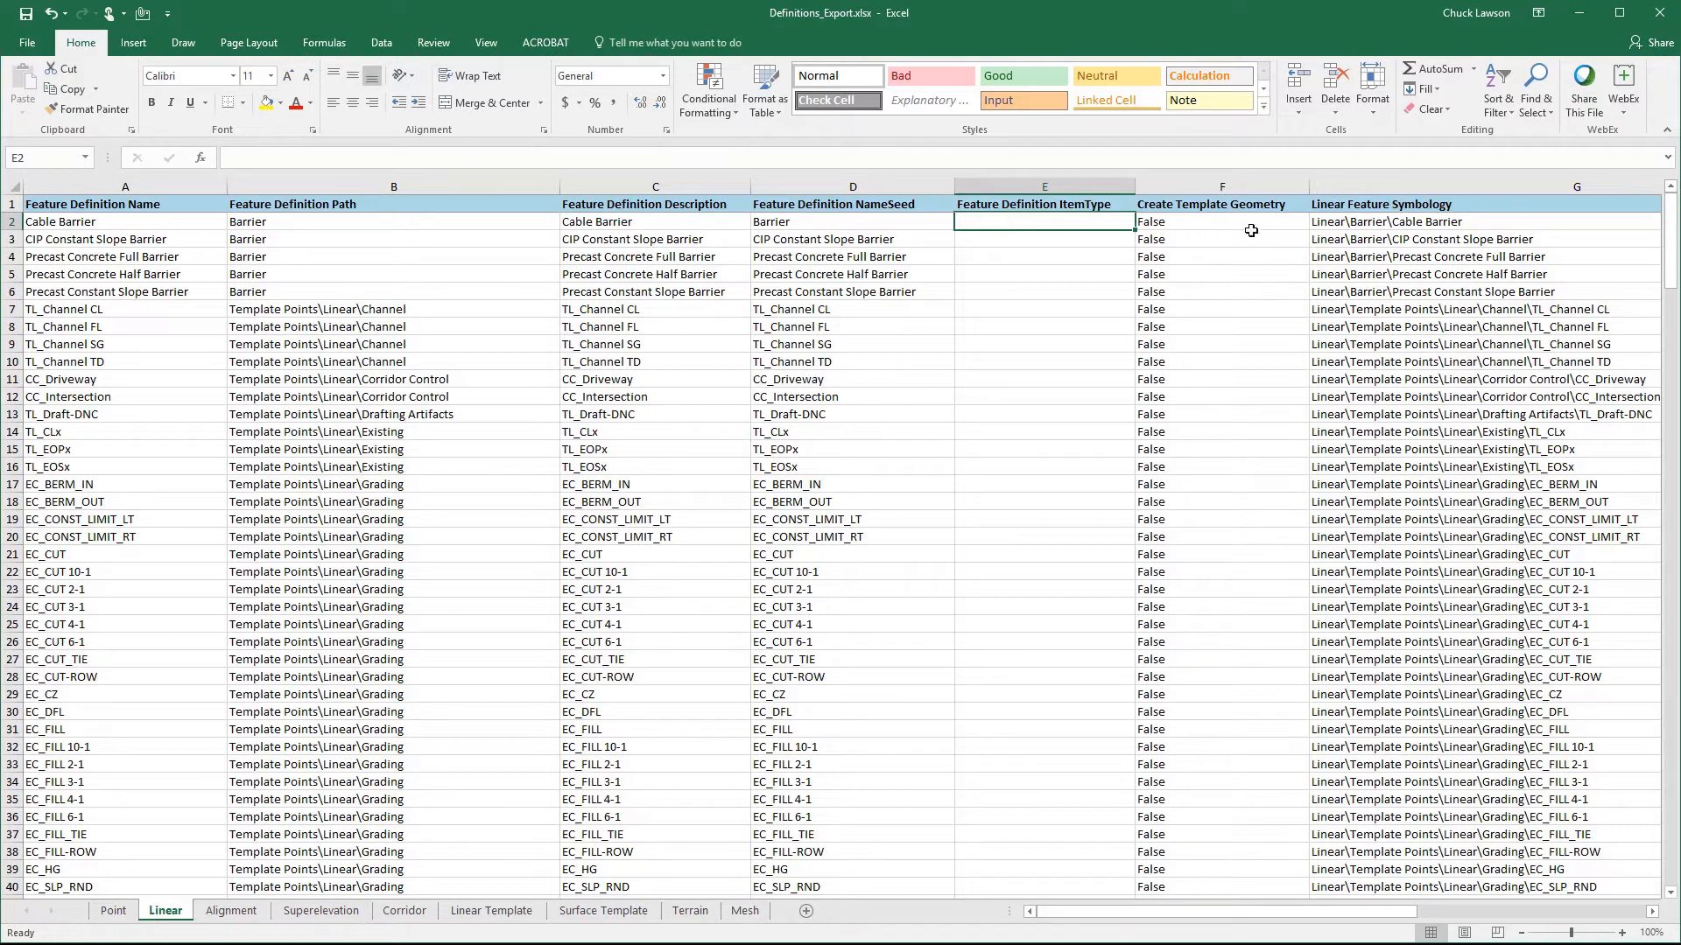
pyautogui.click(1243, 224)
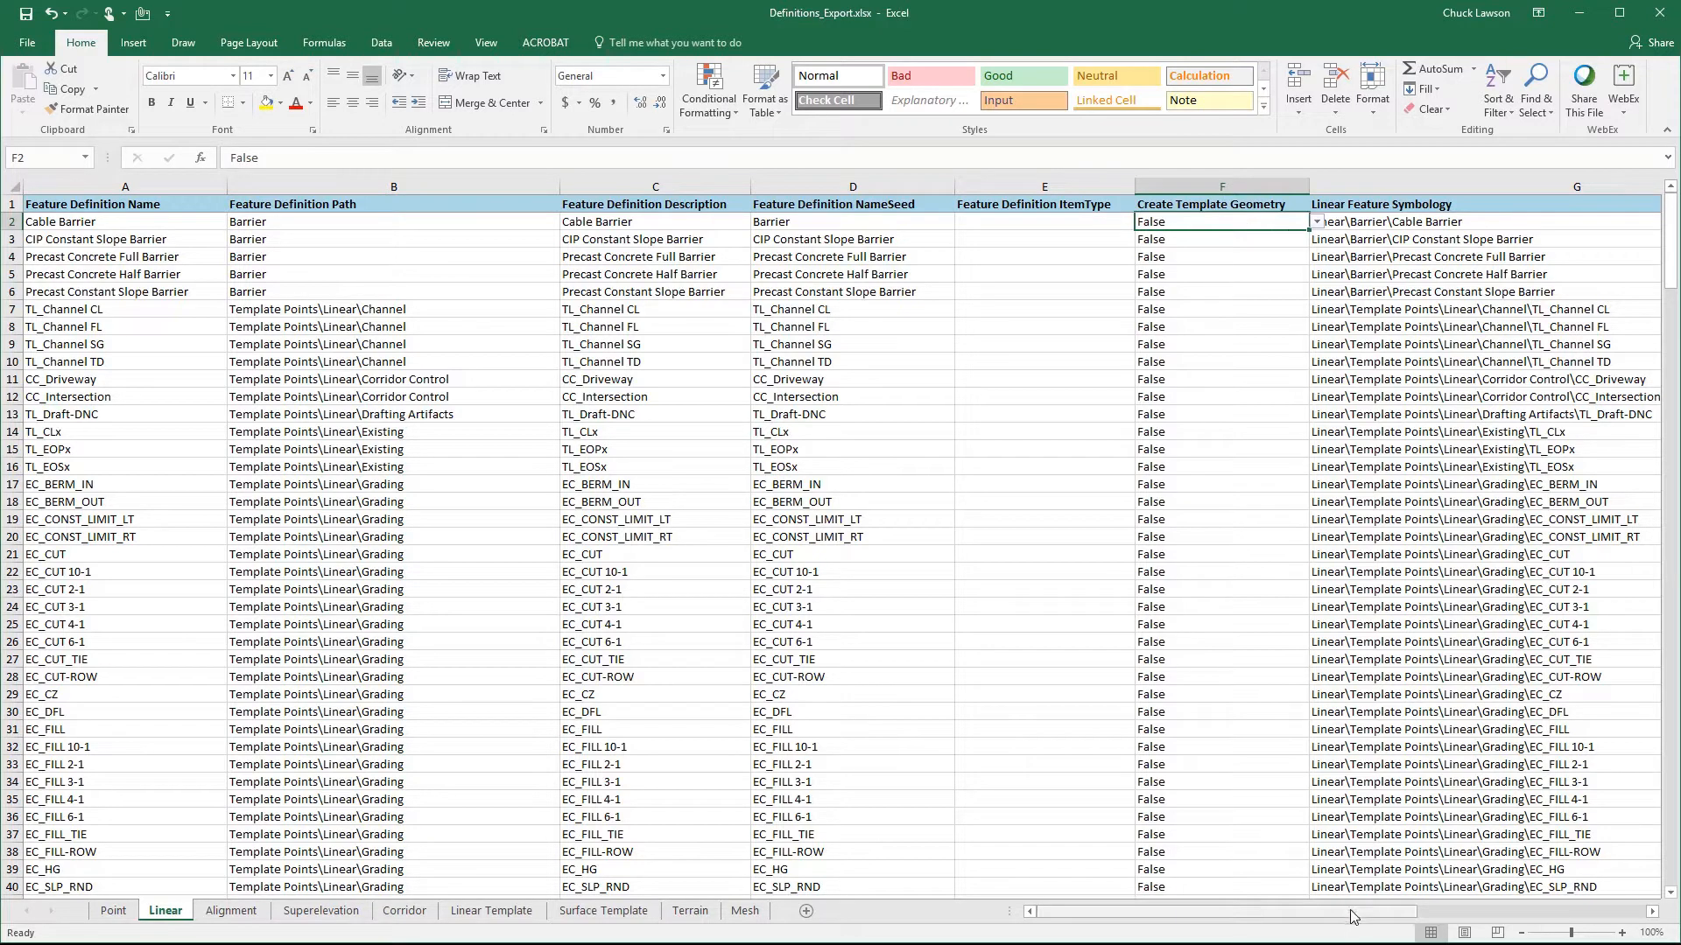
pyautogui.moveTo(1354, 917); pyautogui.dragTo(1613, 932)
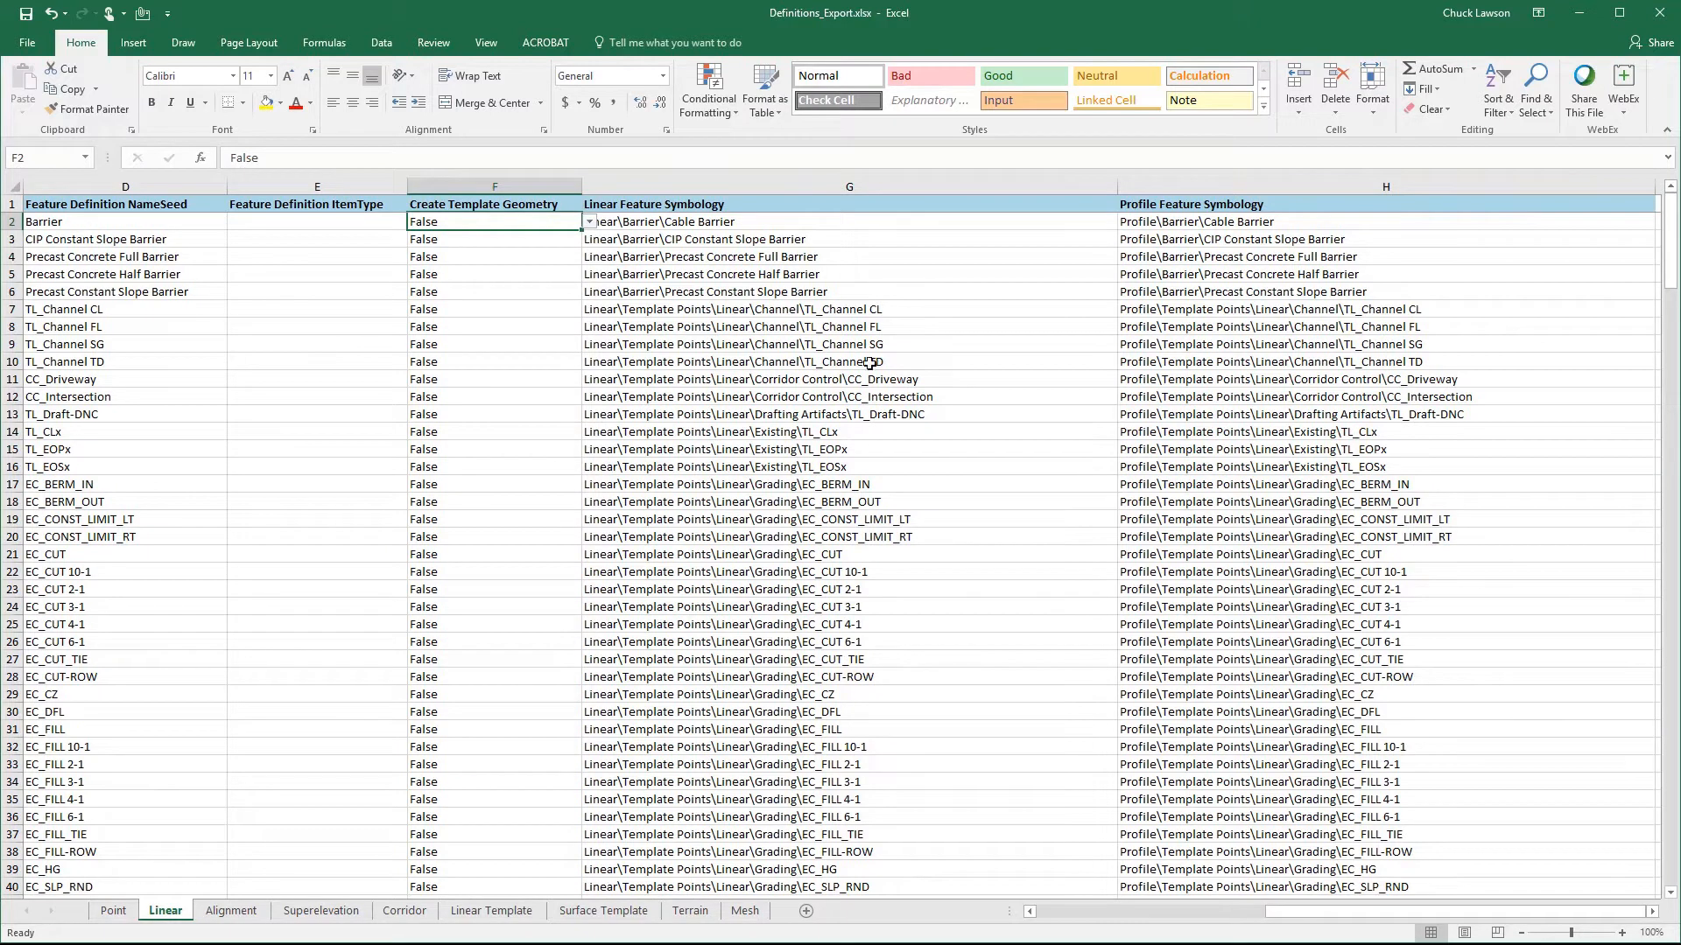
pyautogui.click(757, 224)
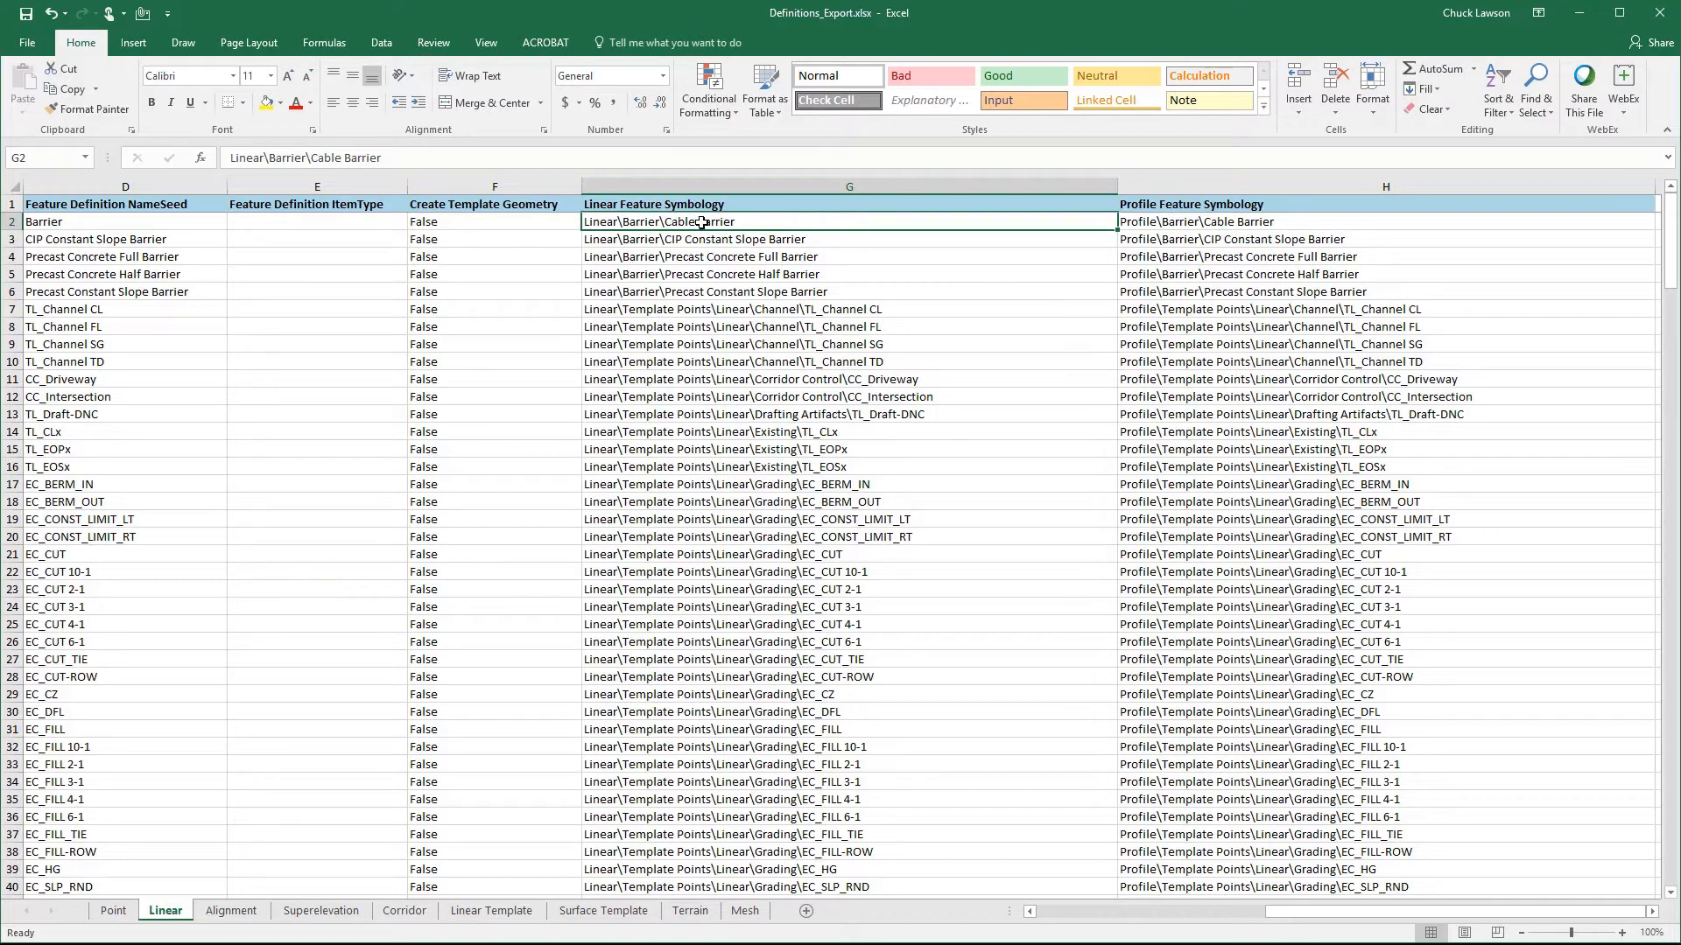
pyautogui.click(1132, 221)
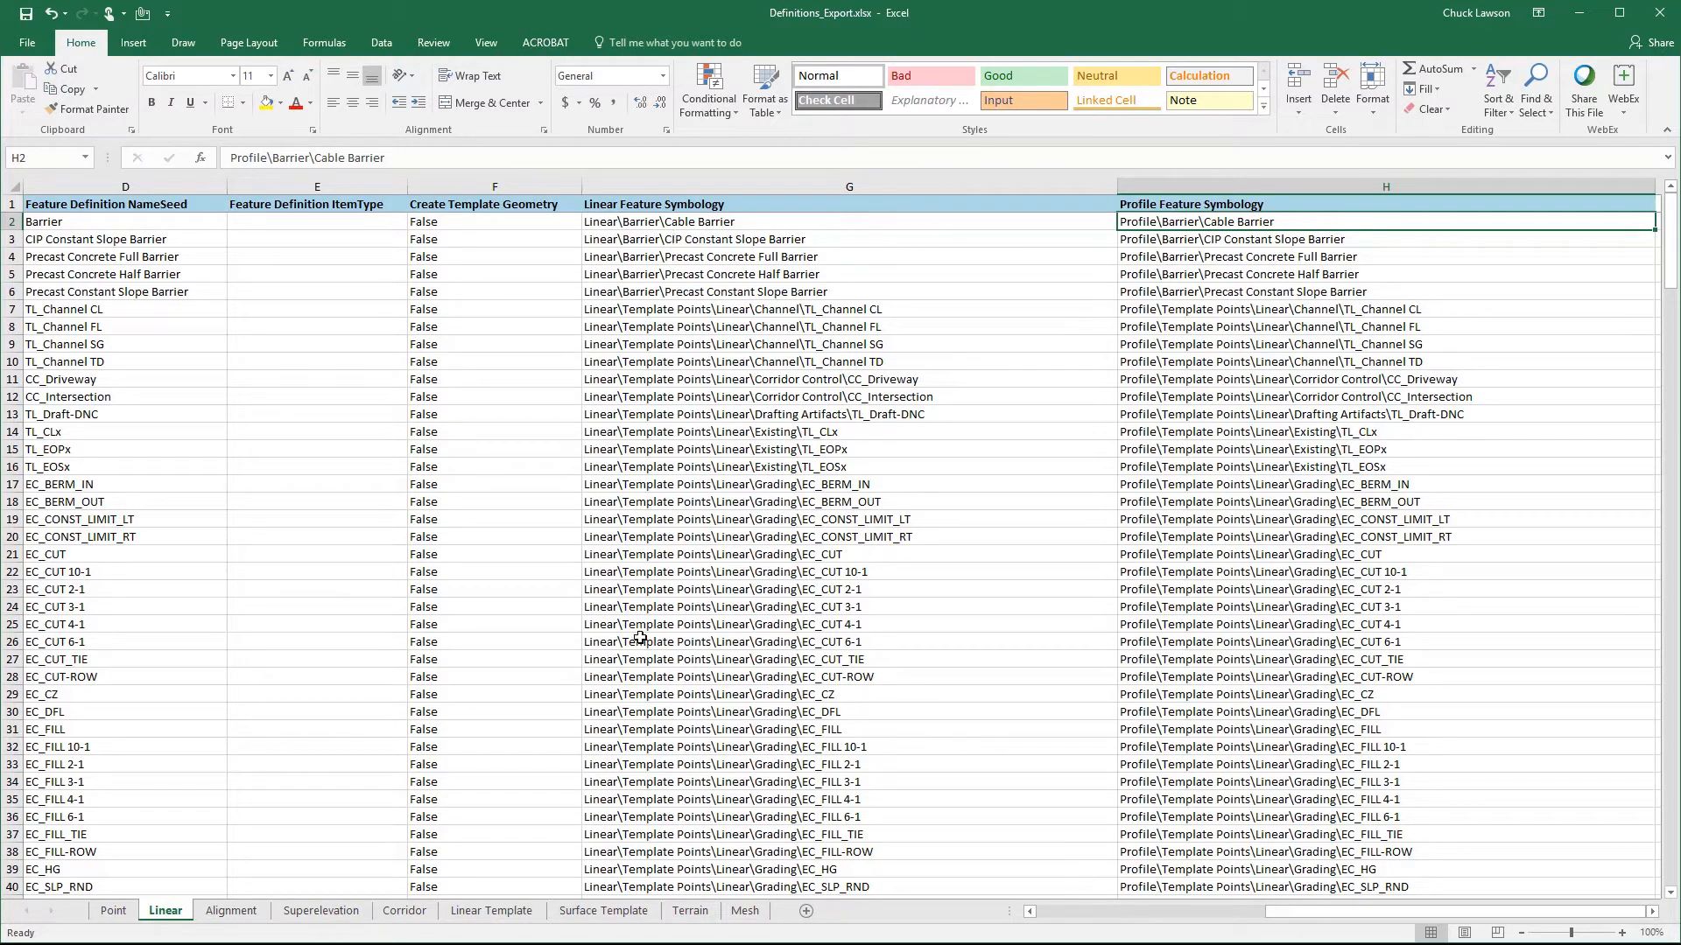
pyautogui.click(672, 221)
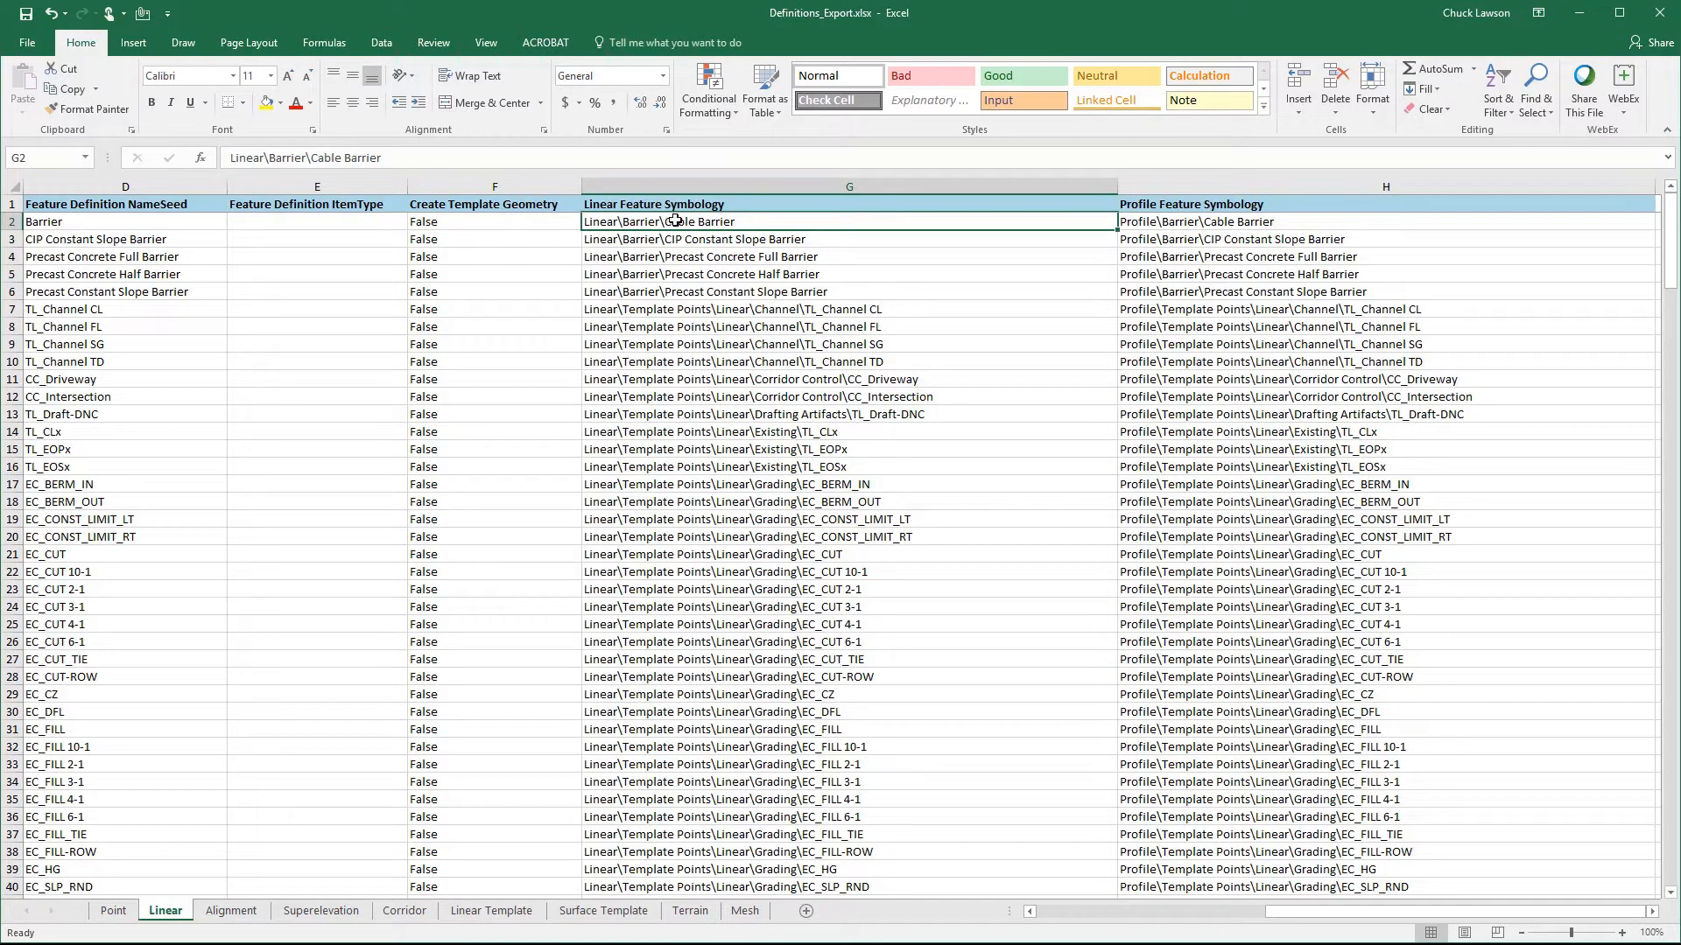
# - Try replacing "Template Points" with "Template Feature Points" in the Linear Feature Symbology cells G7 to G40
pyautogui.click(662, 309)
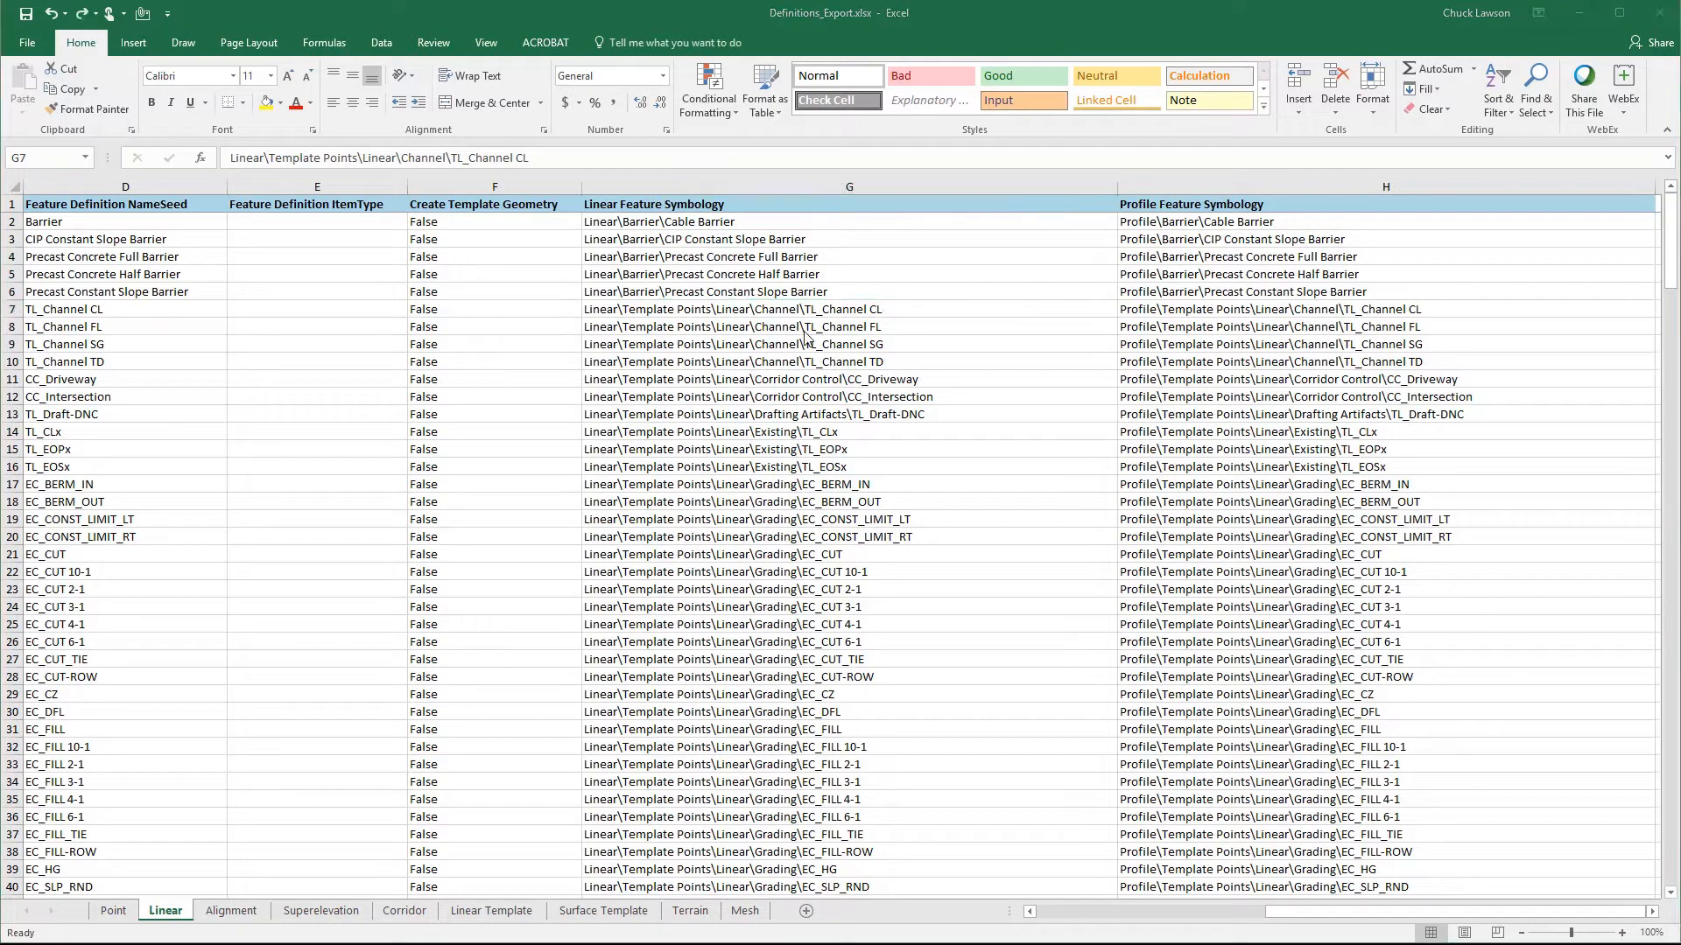
pyautogui.click(620, 316)
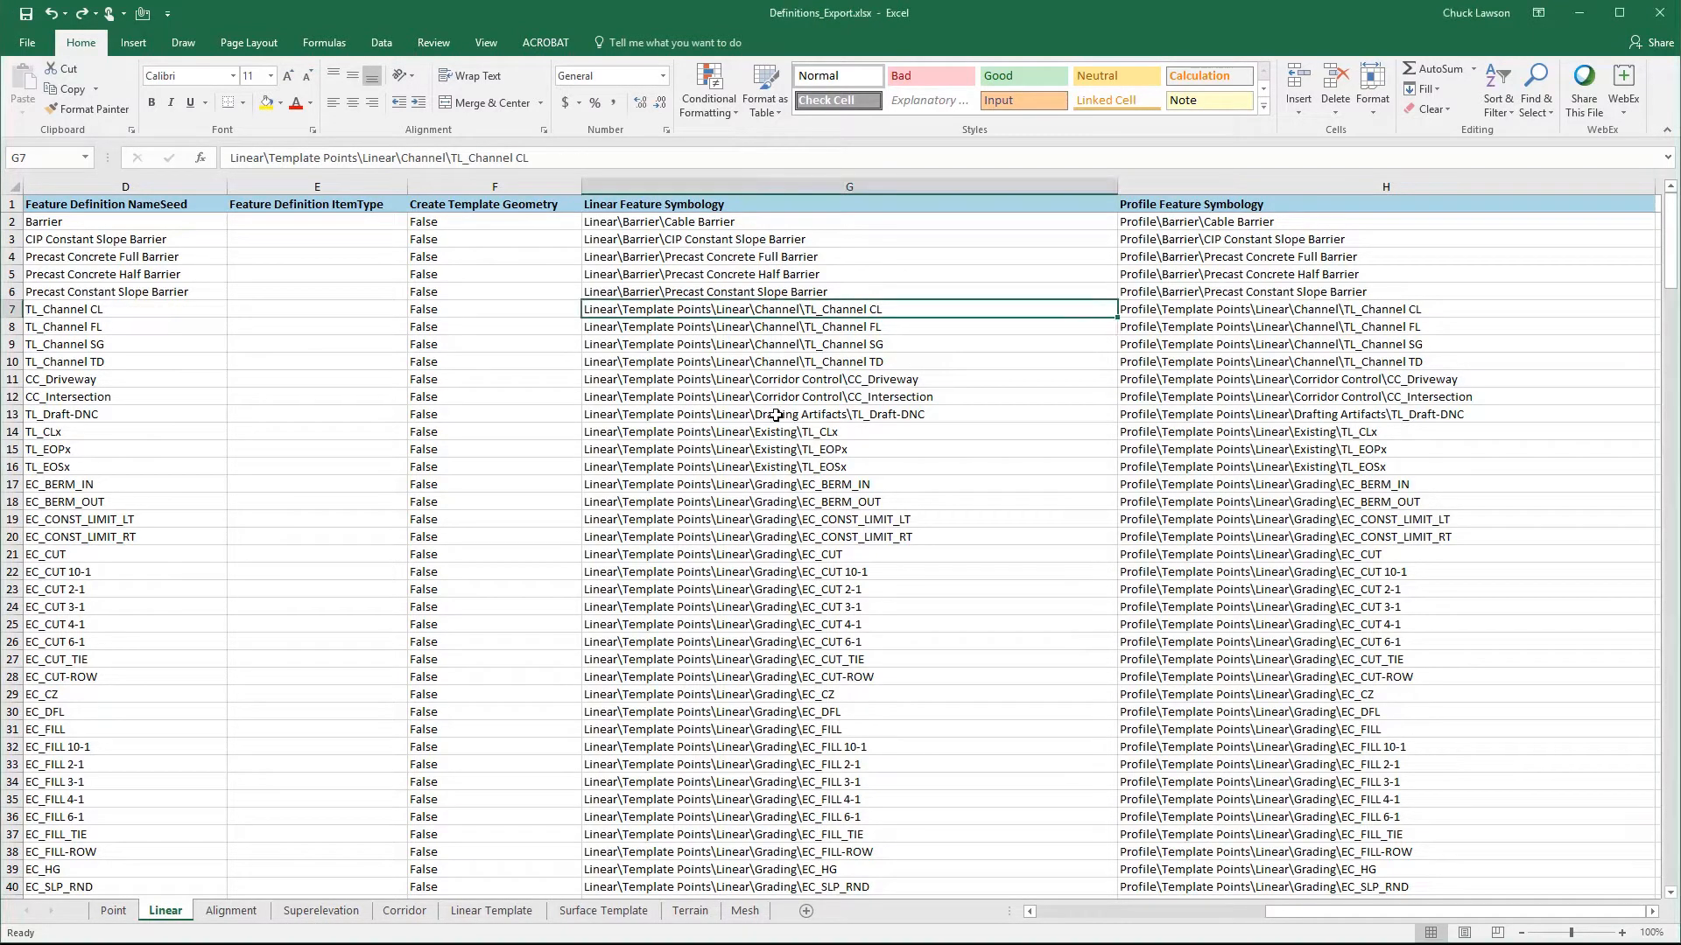
pyautogui.moveTo(694, 311); pyautogui.dragTo(729, 891)
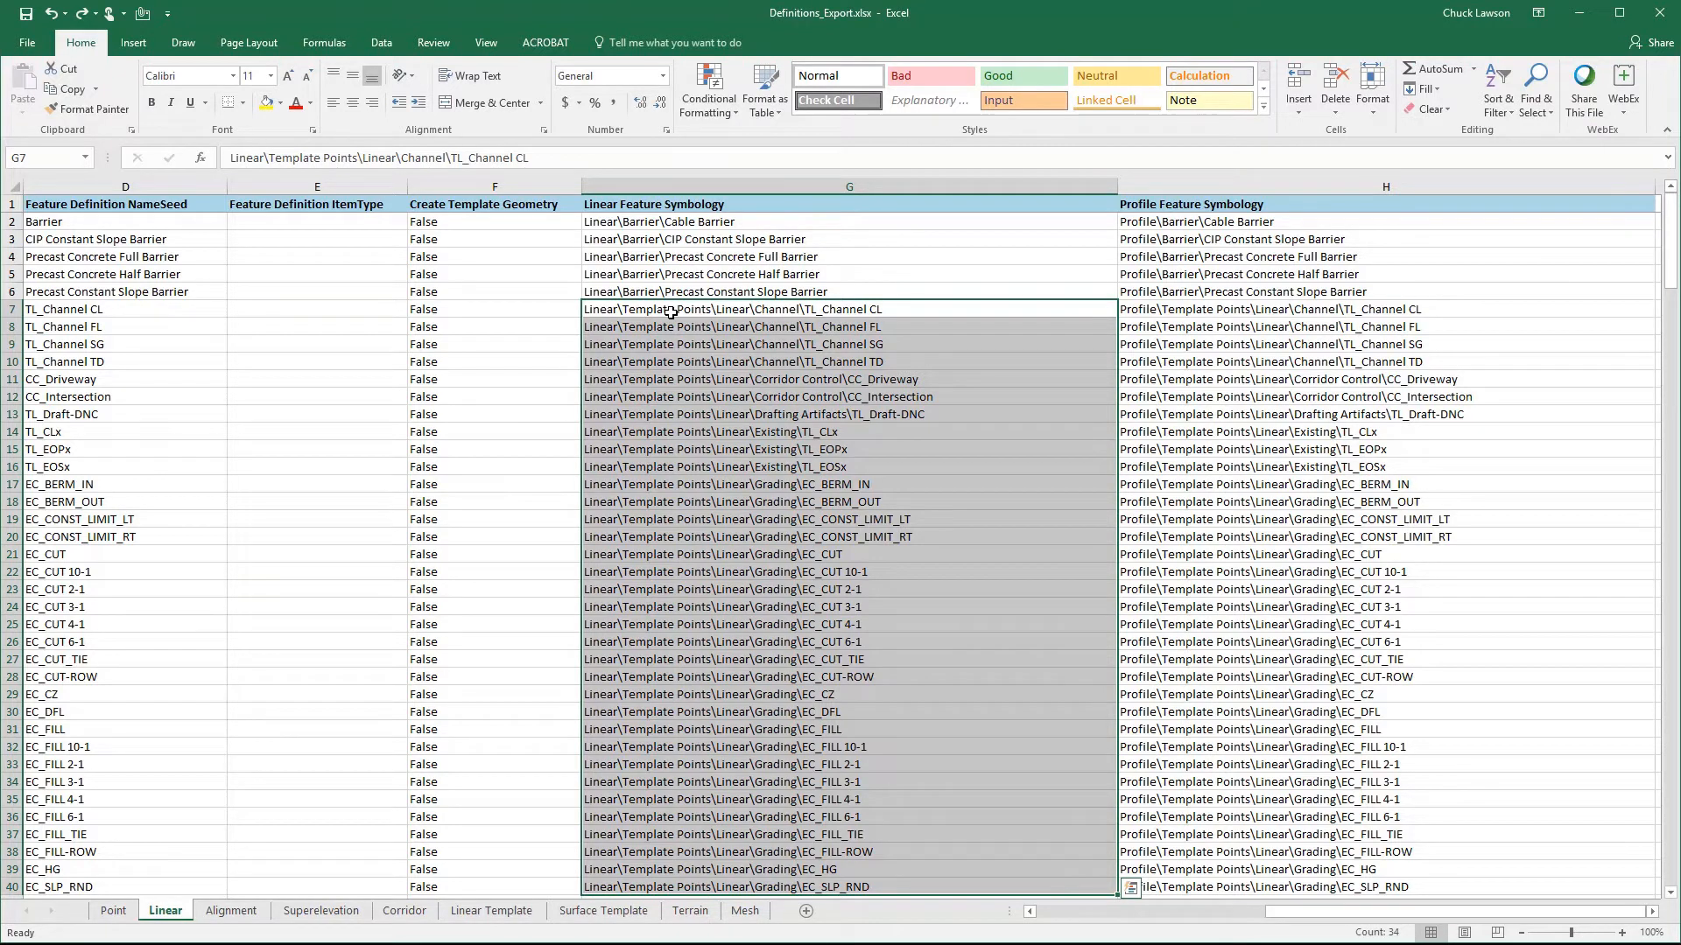
pyautogui.hotkey('ctrl', 'f')
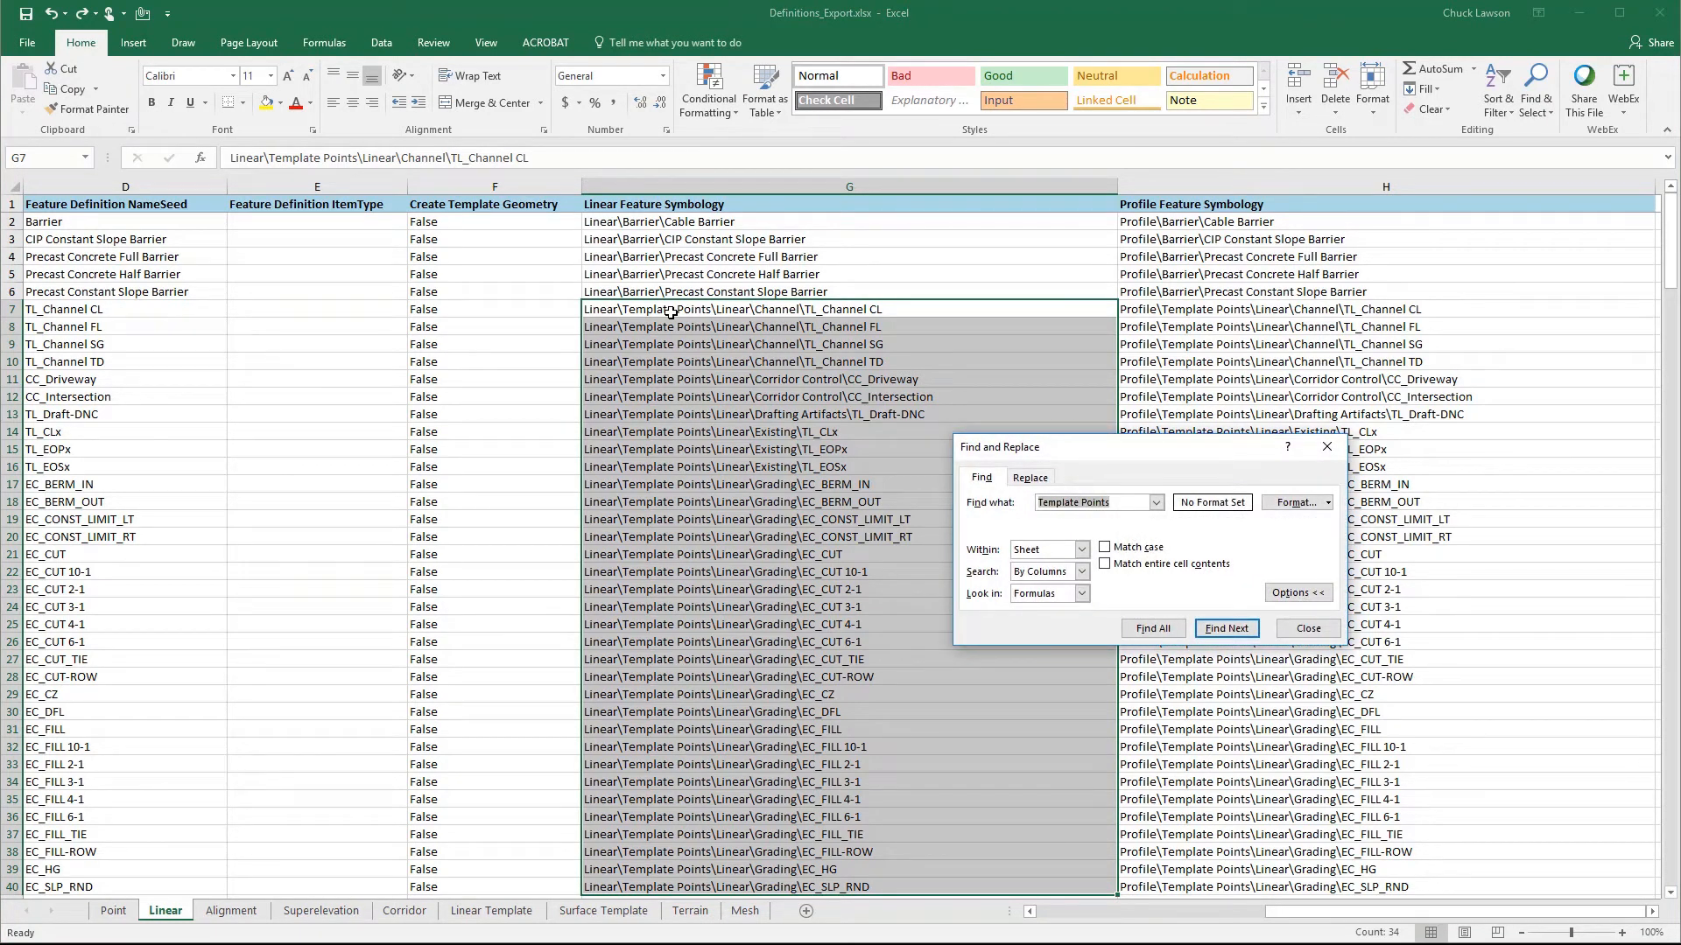
pyautogui.click(1035, 482)
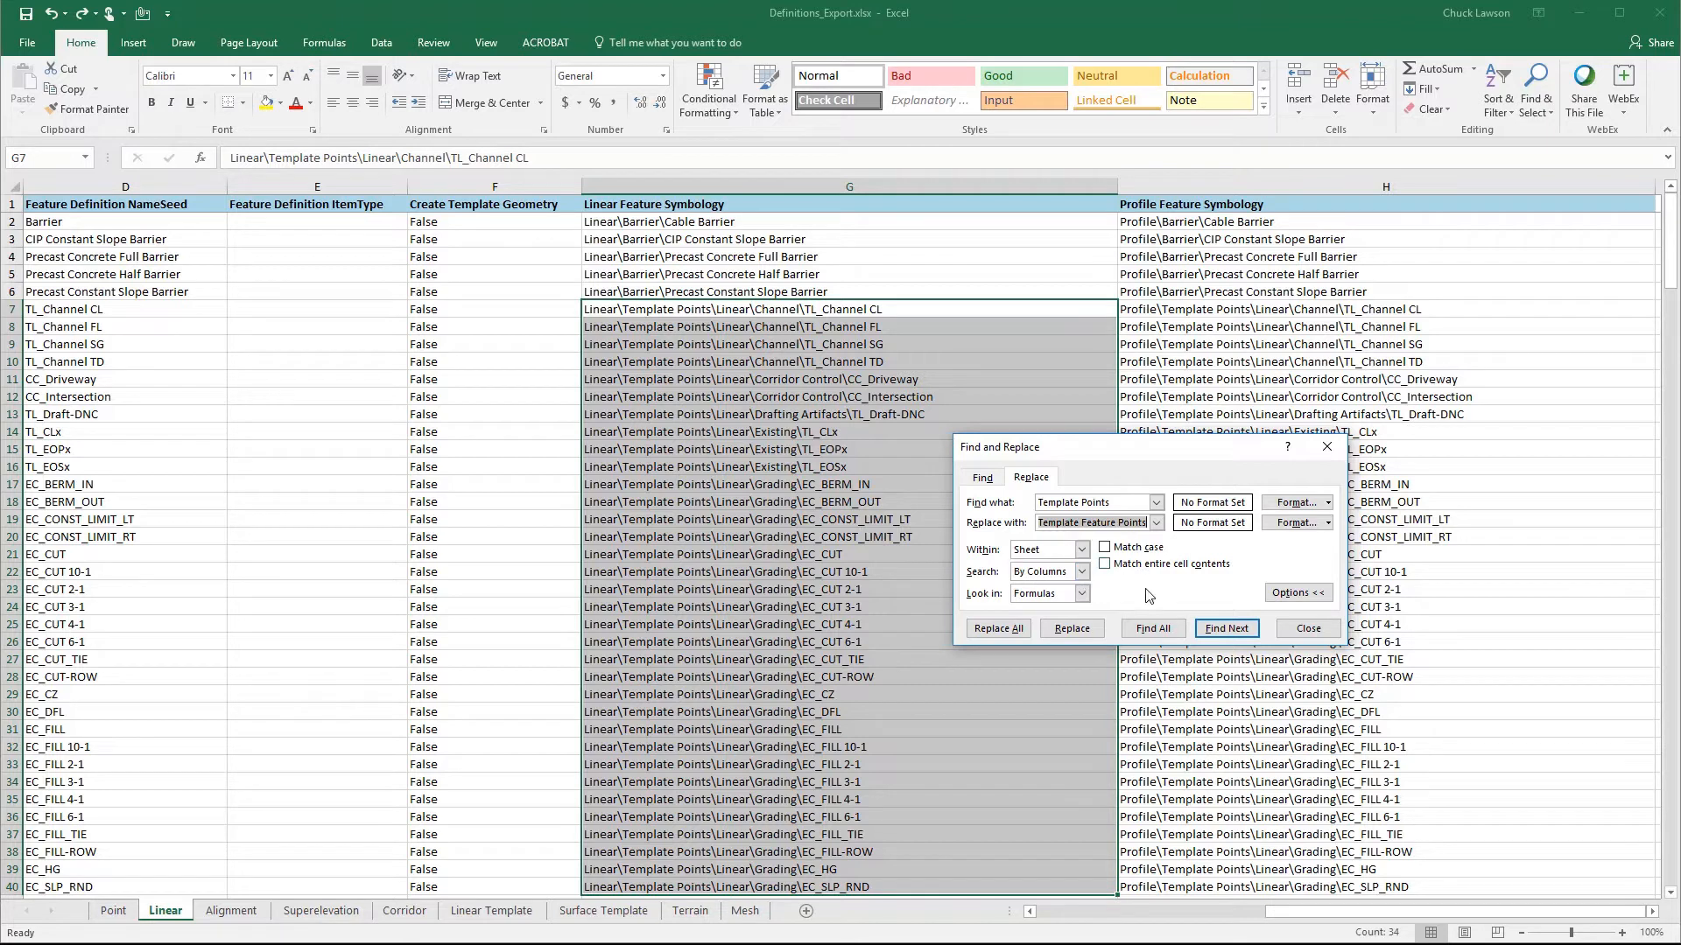
pyautogui.click(1015, 630)
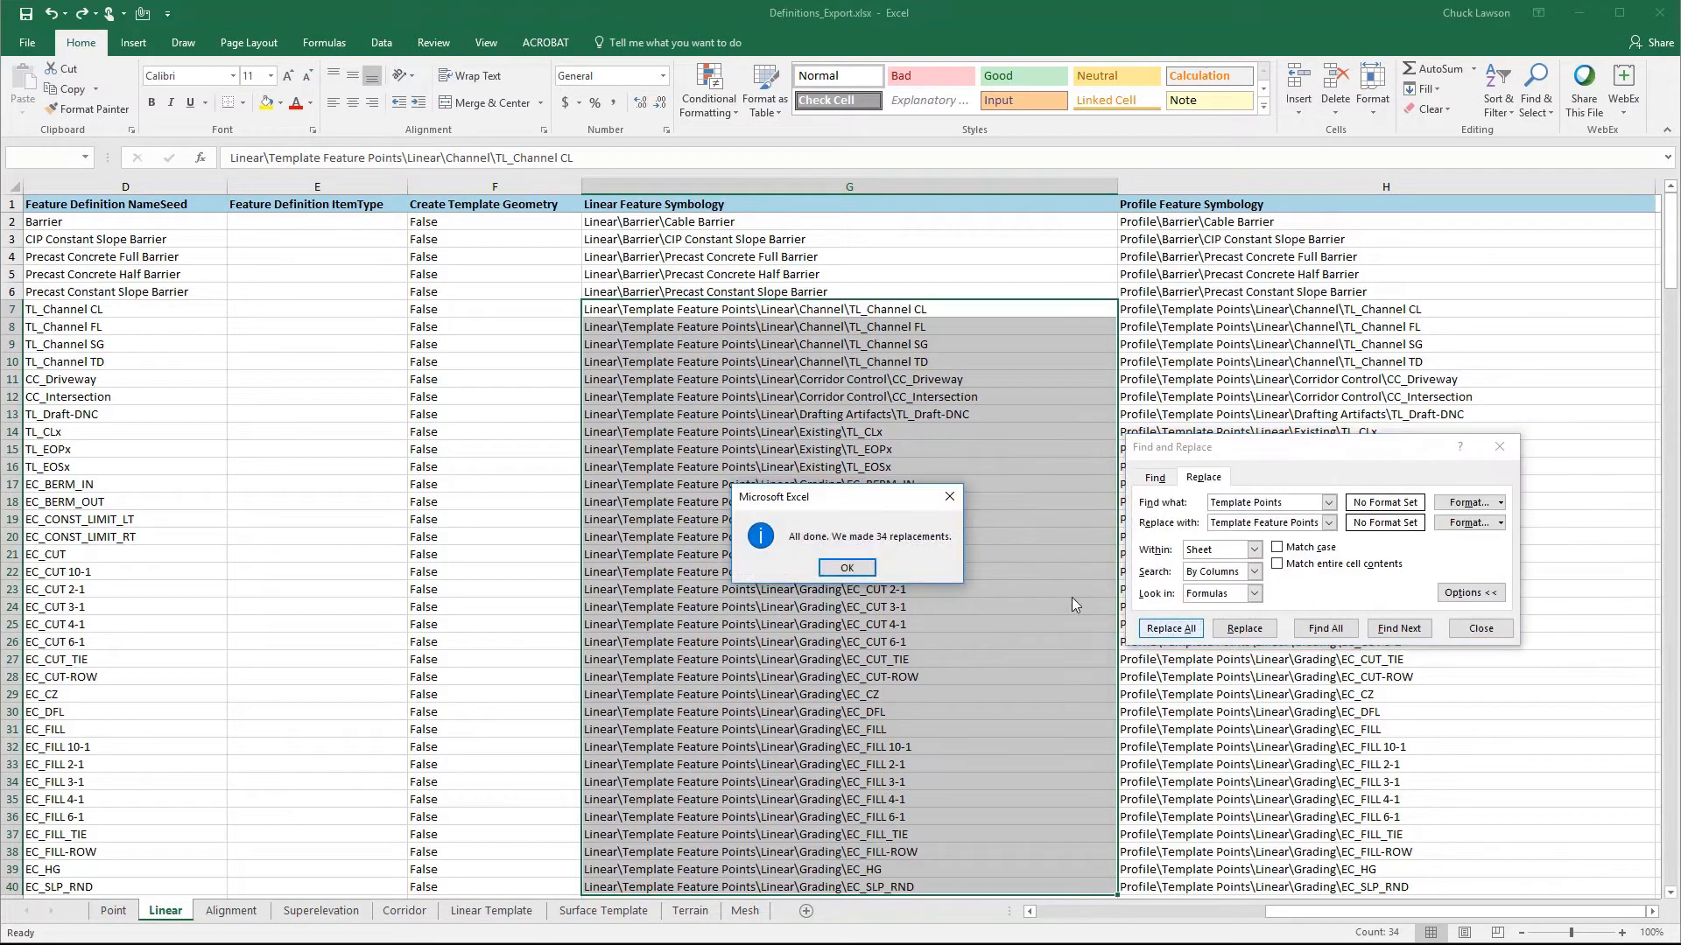
pyautogui.click(847, 568)
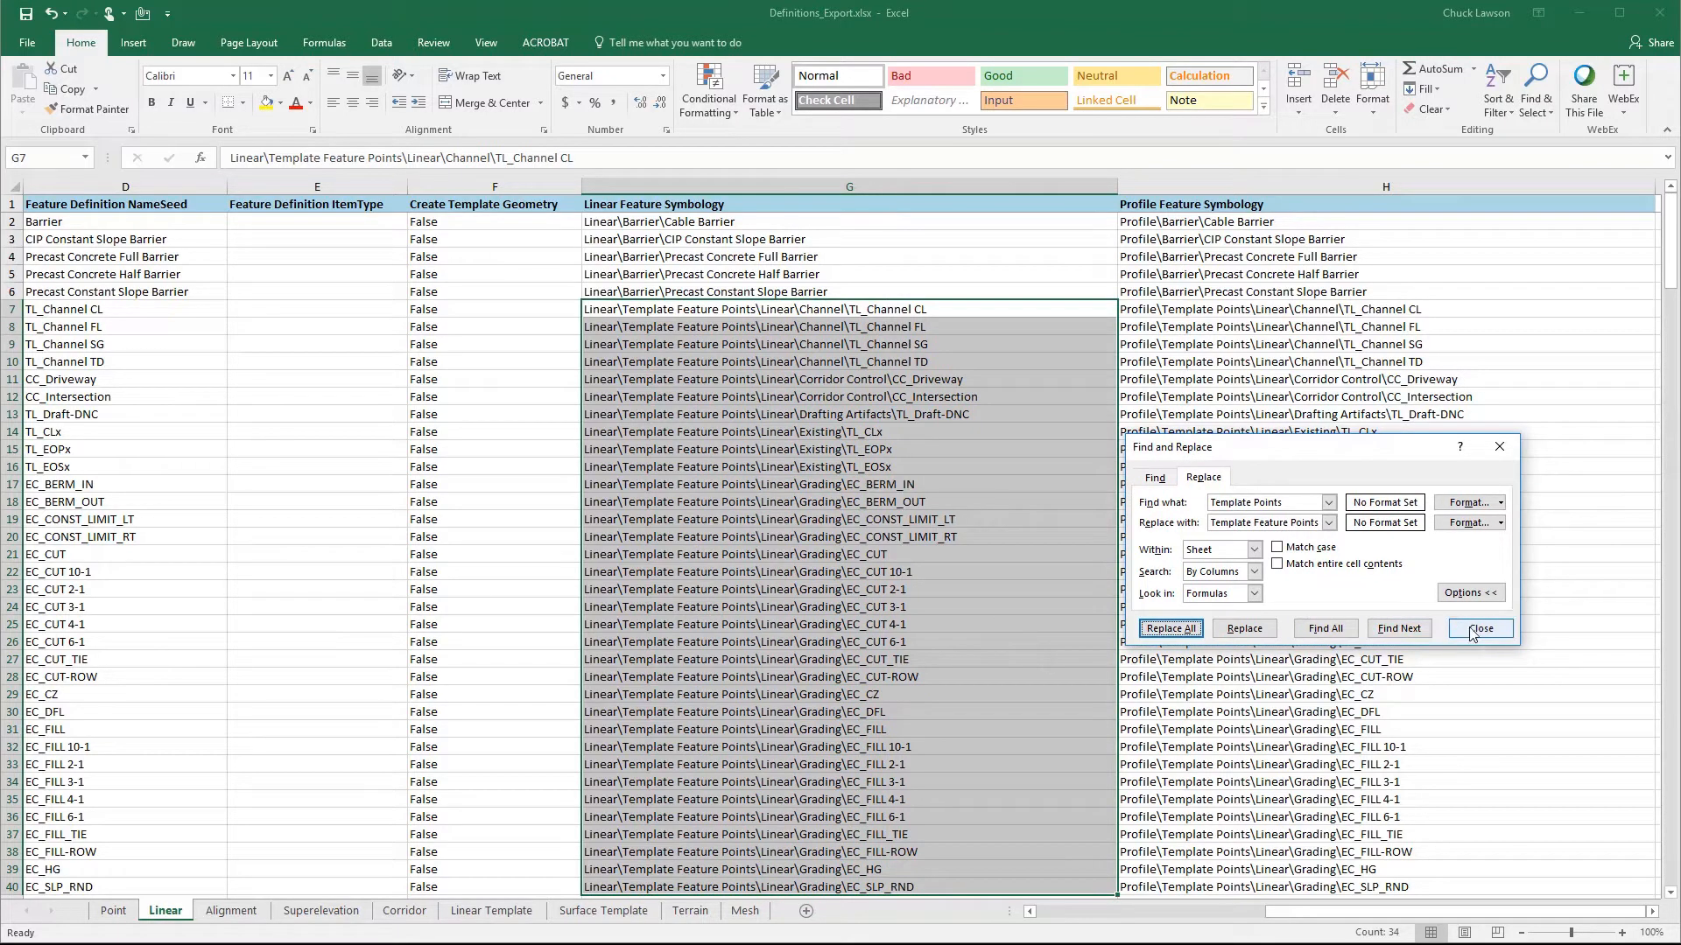
pyautogui.click(1480, 629)
pyautogui.click(717, 312)
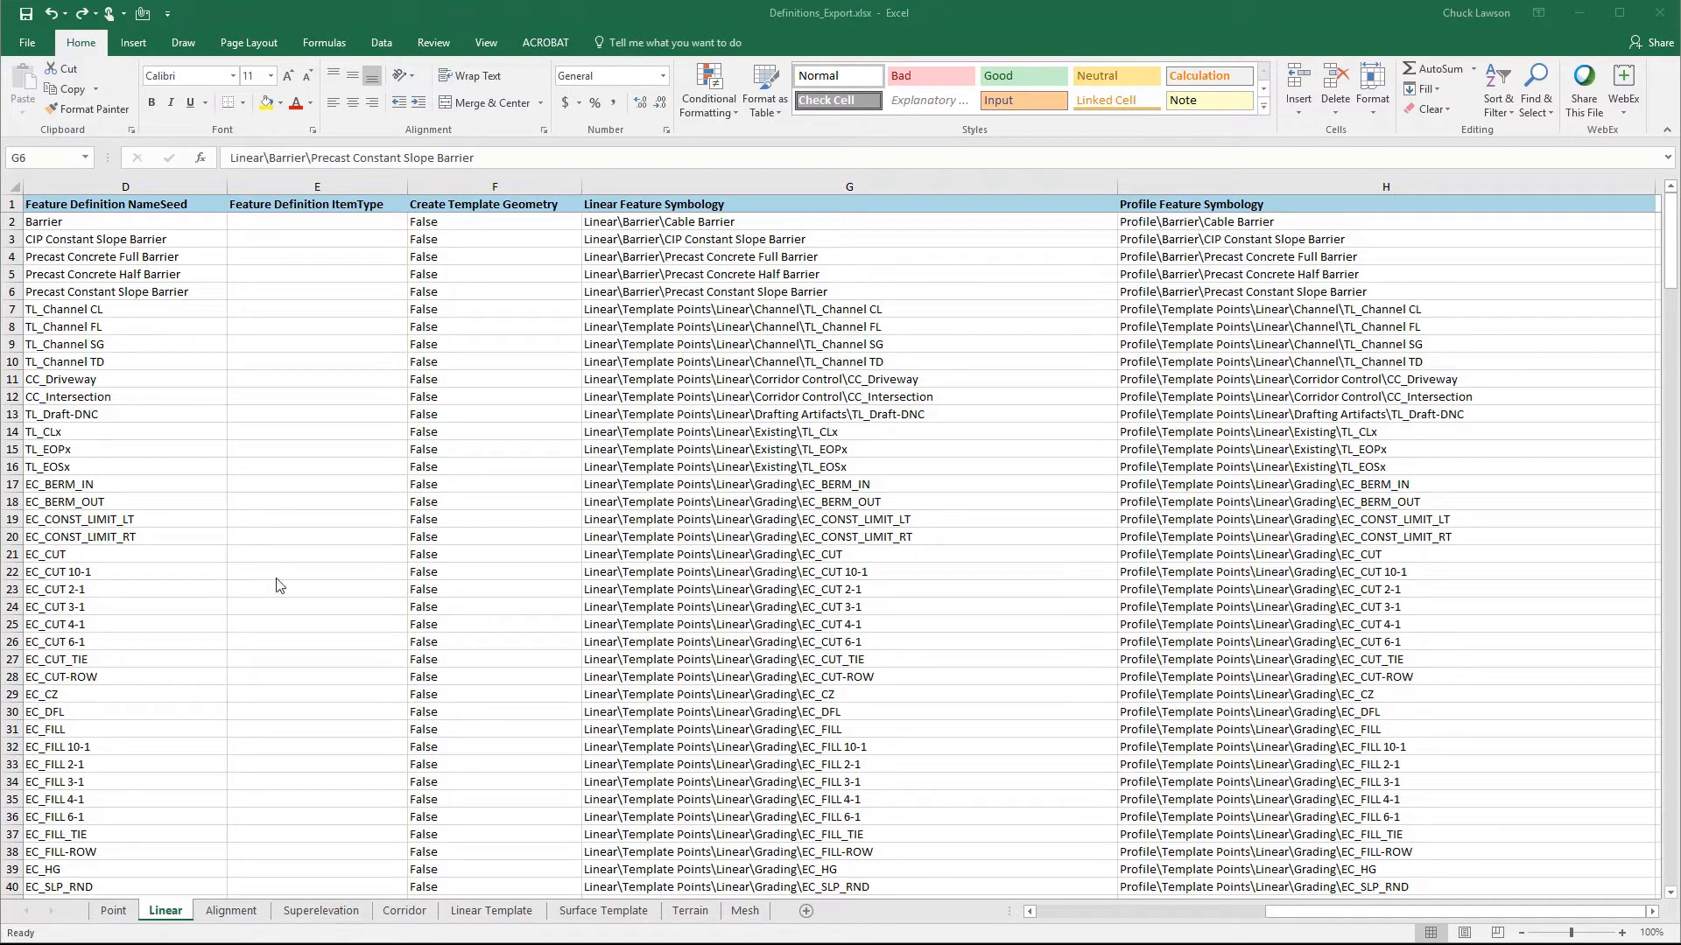
# - Compare the Alignment sheet's names and Feature Definition Path column with the Alignment feature definitions in OpenRoads Designer
pyautogui.click(232, 911)
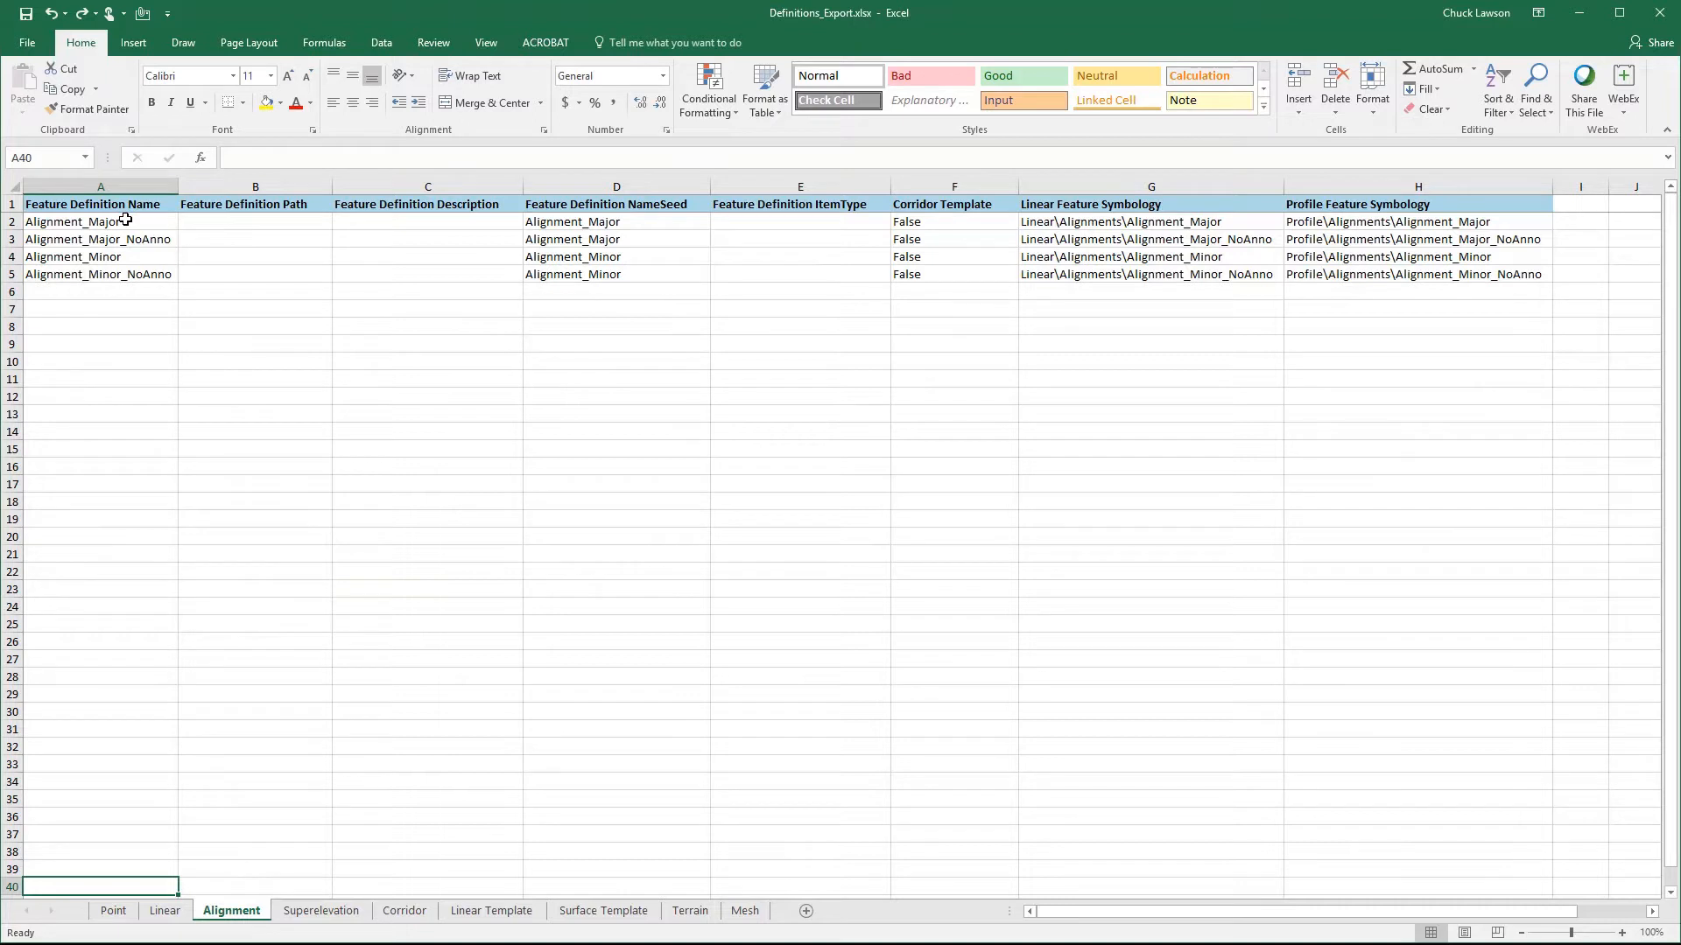
pyautogui.click(122, 222)
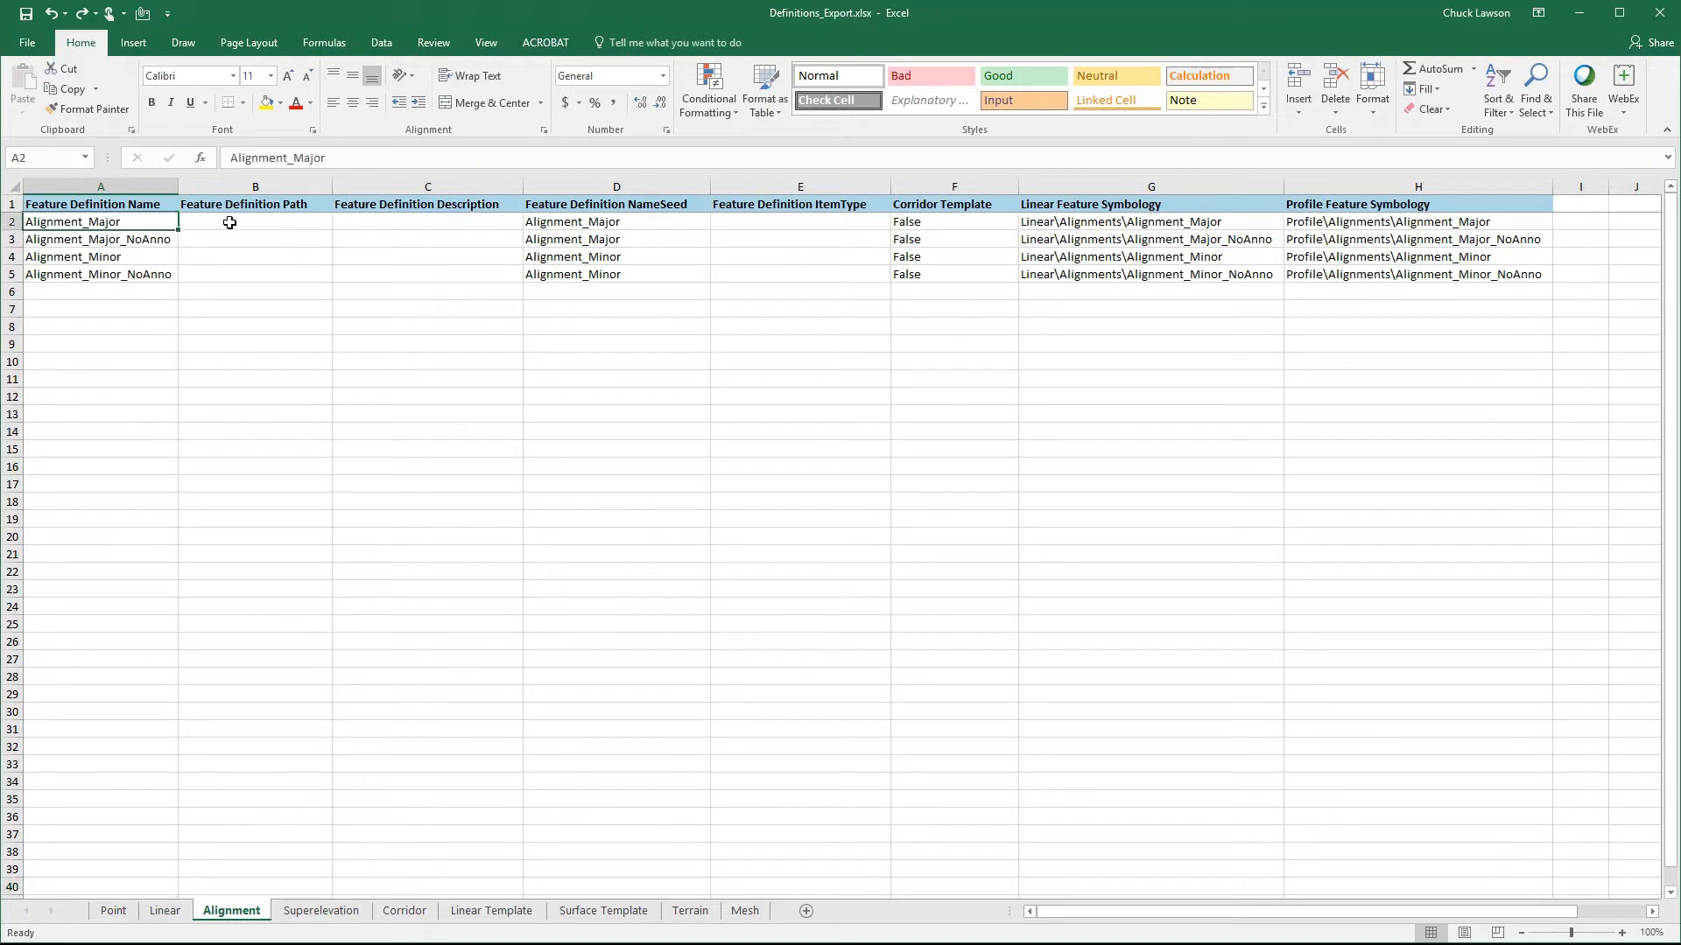
pyautogui.click(231, 222)
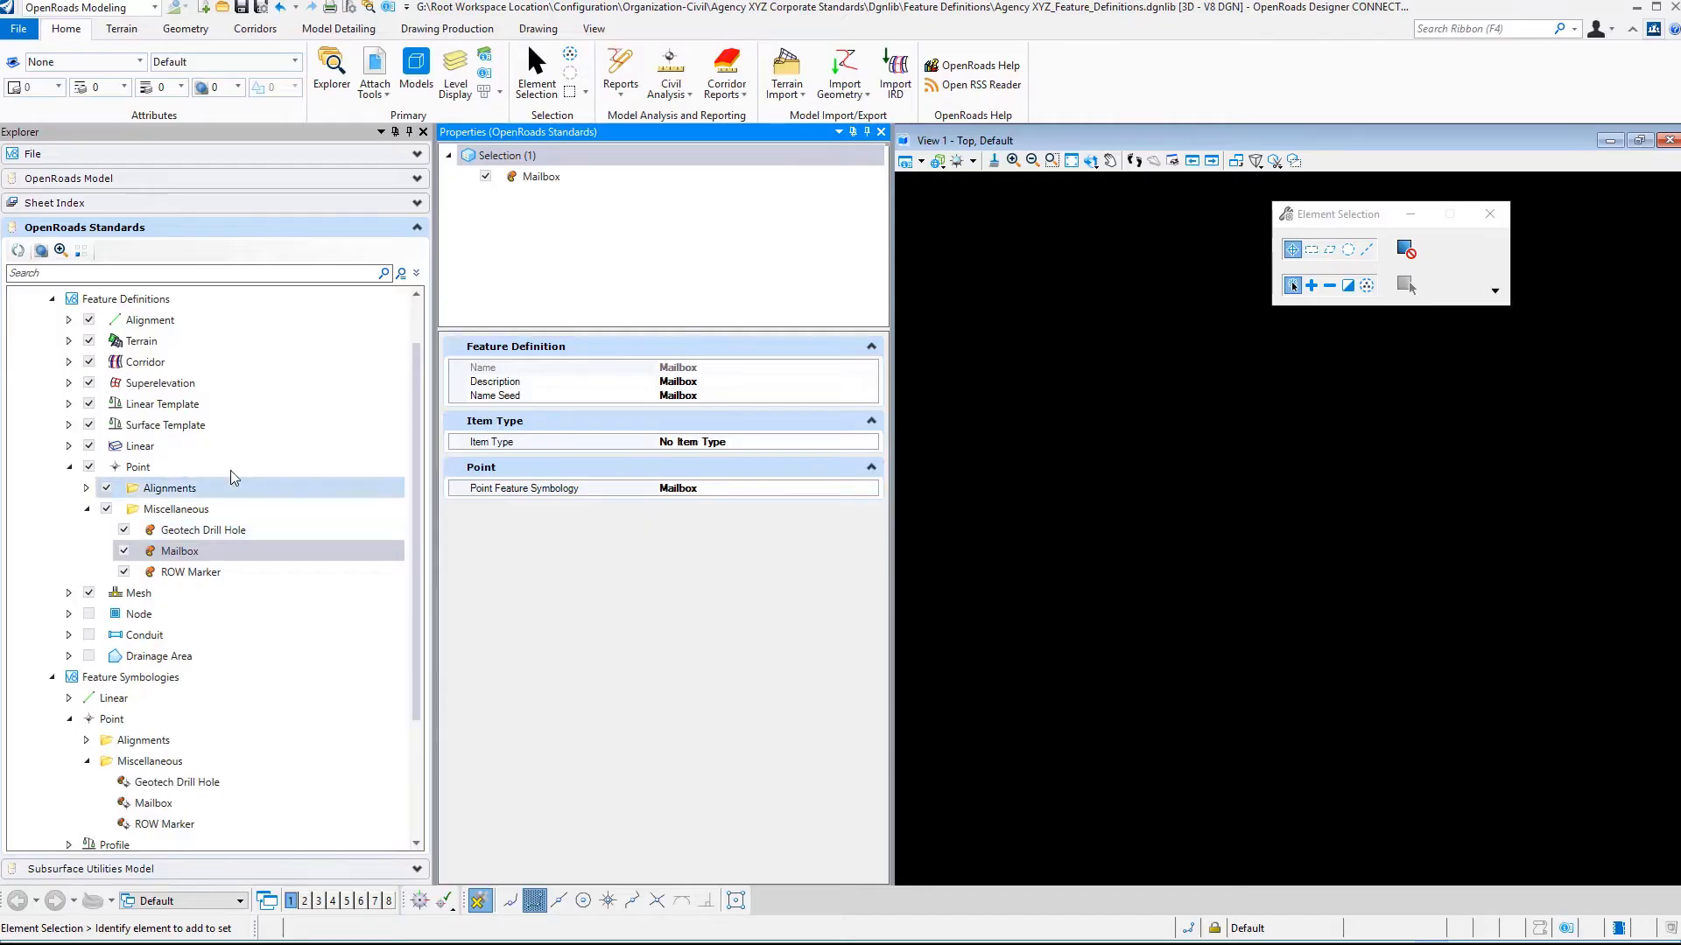
pyautogui.click(69, 319)
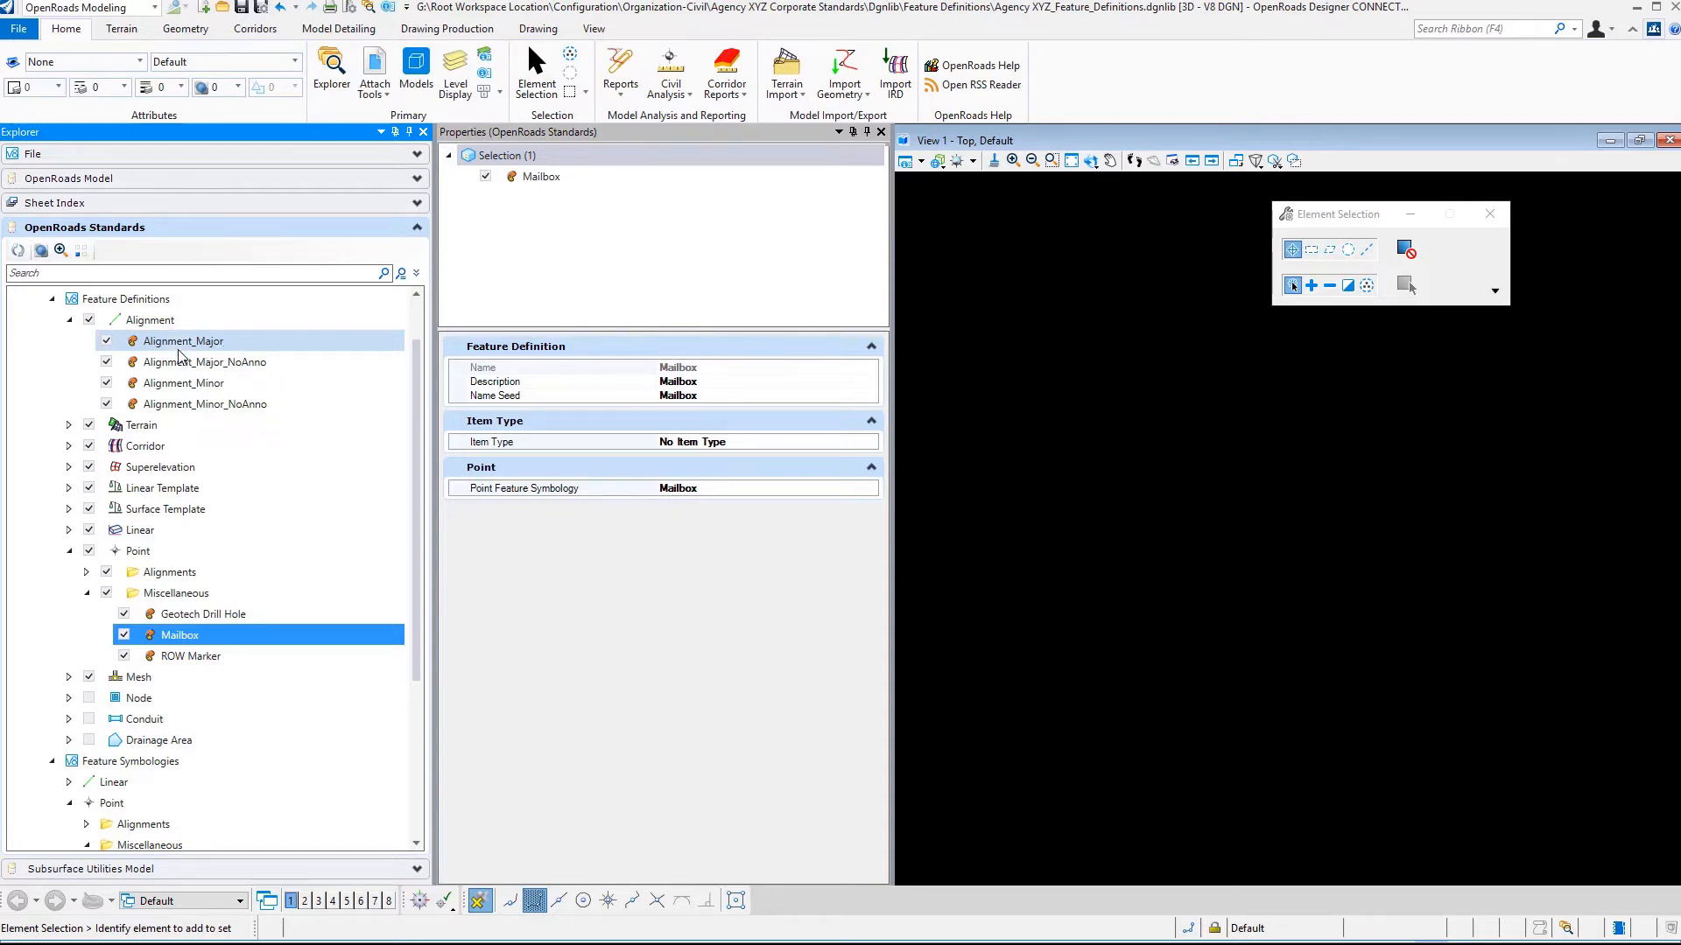
# - In Definitions_Export.xlsx, copy the Alignment sheet's feature definition names A2:A5 into the Feature Definition Description column at C2:C5
pyautogui.moveTo(714, 944)
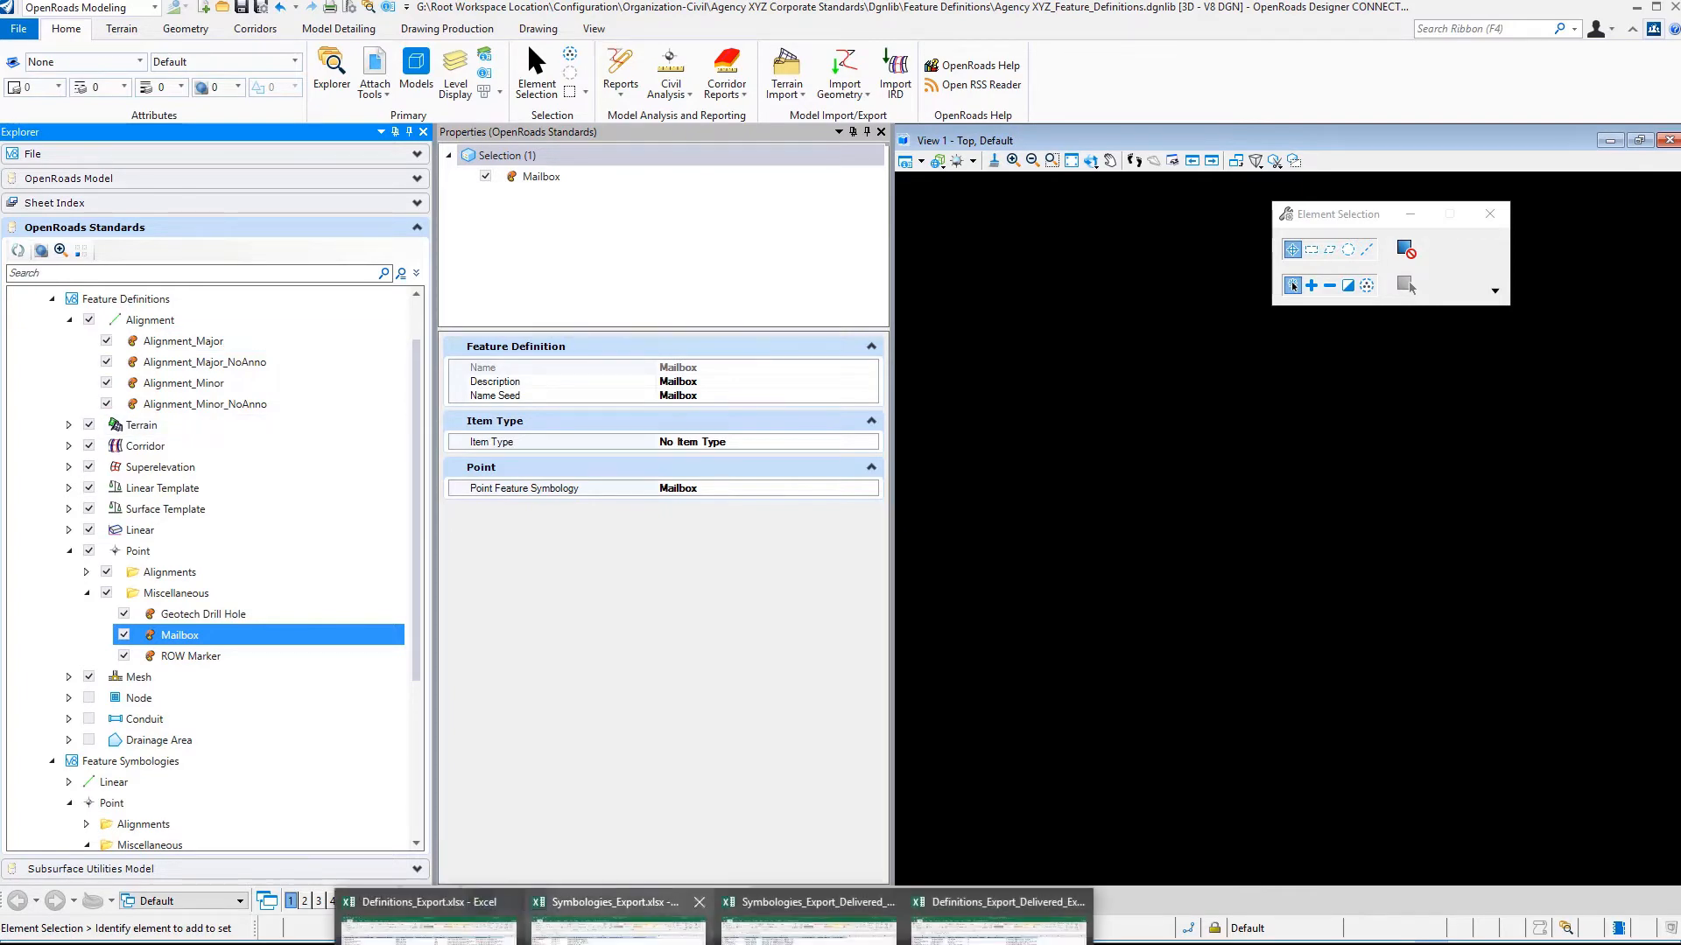
pyautogui.click(429, 928)
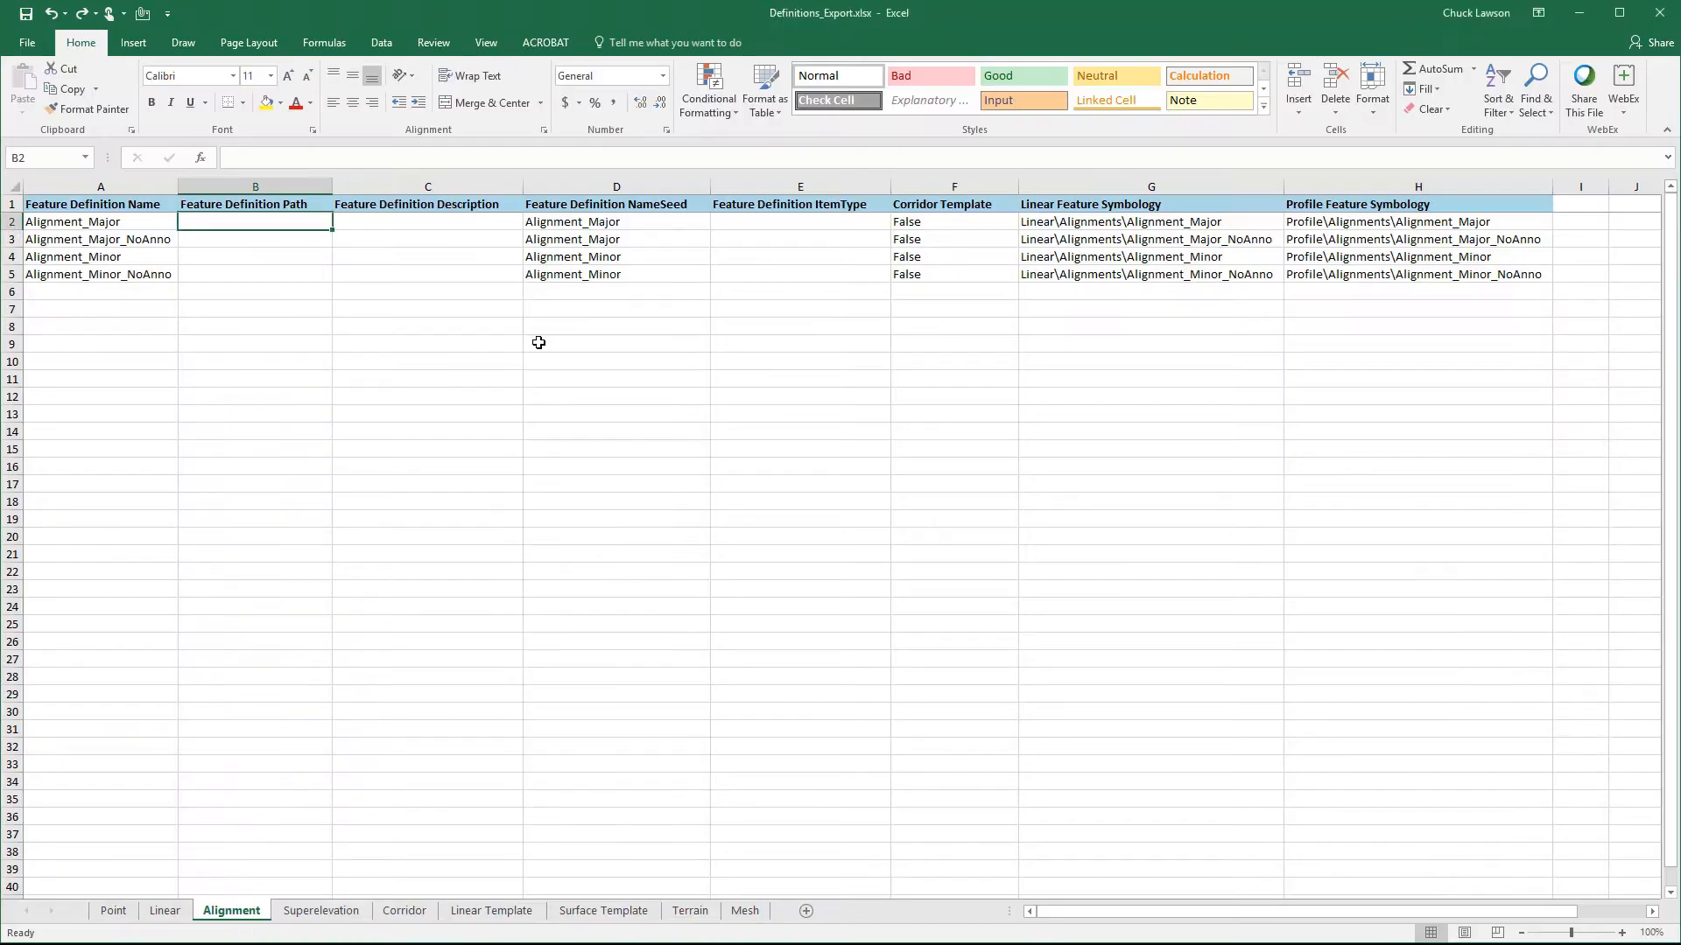
pyautogui.click(381, 222)
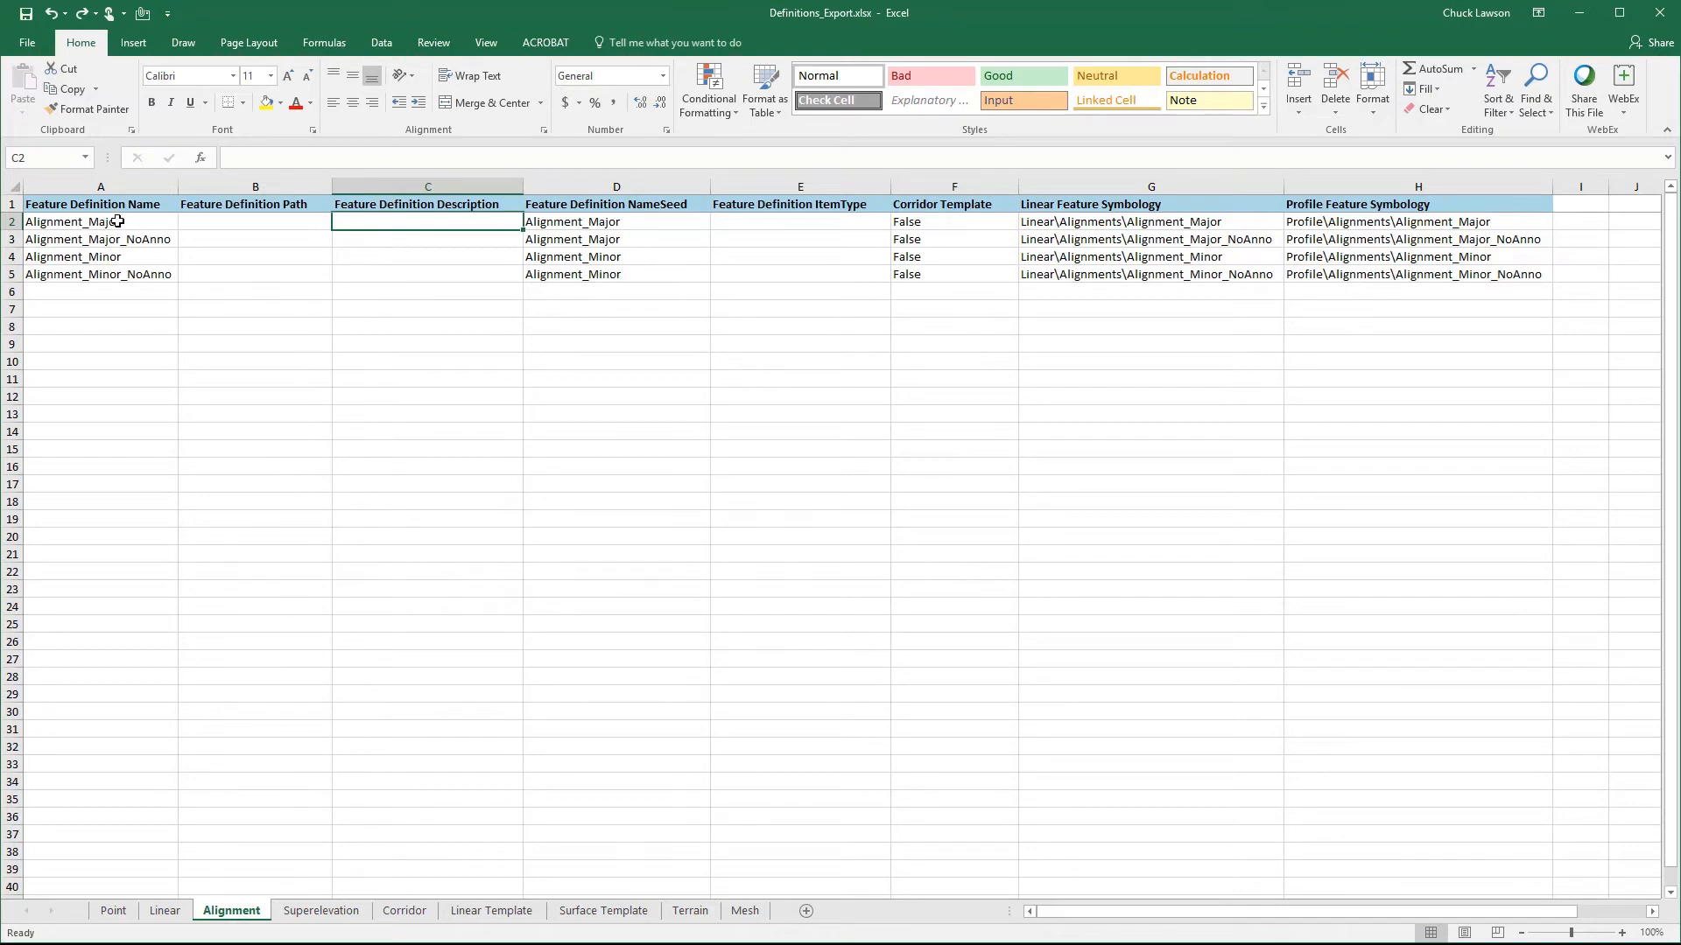
pyautogui.click(124, 224)
pyautogui.hotkey('shift', 'Down')
pyautogui.hotkey('shift', 'Down')
pyautogui.hotkey('shift', 'Down')
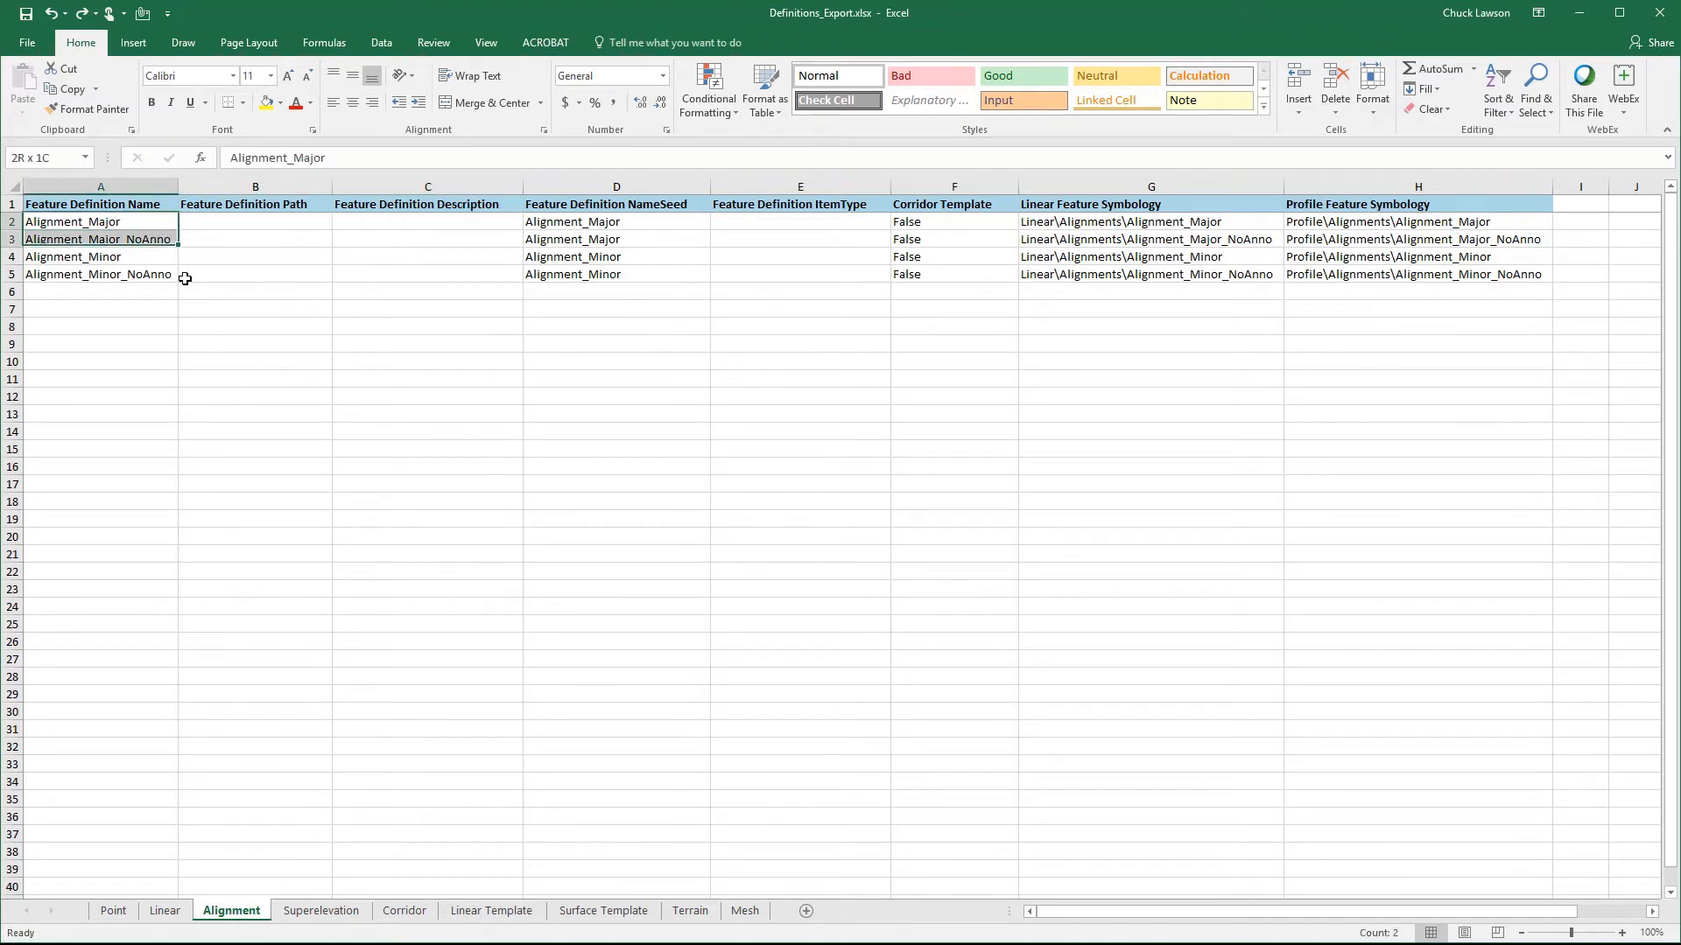
pyautogui.hotkey('ctrl', 'c')
pyautogui.press('Right')
pyautogui.press('Right')
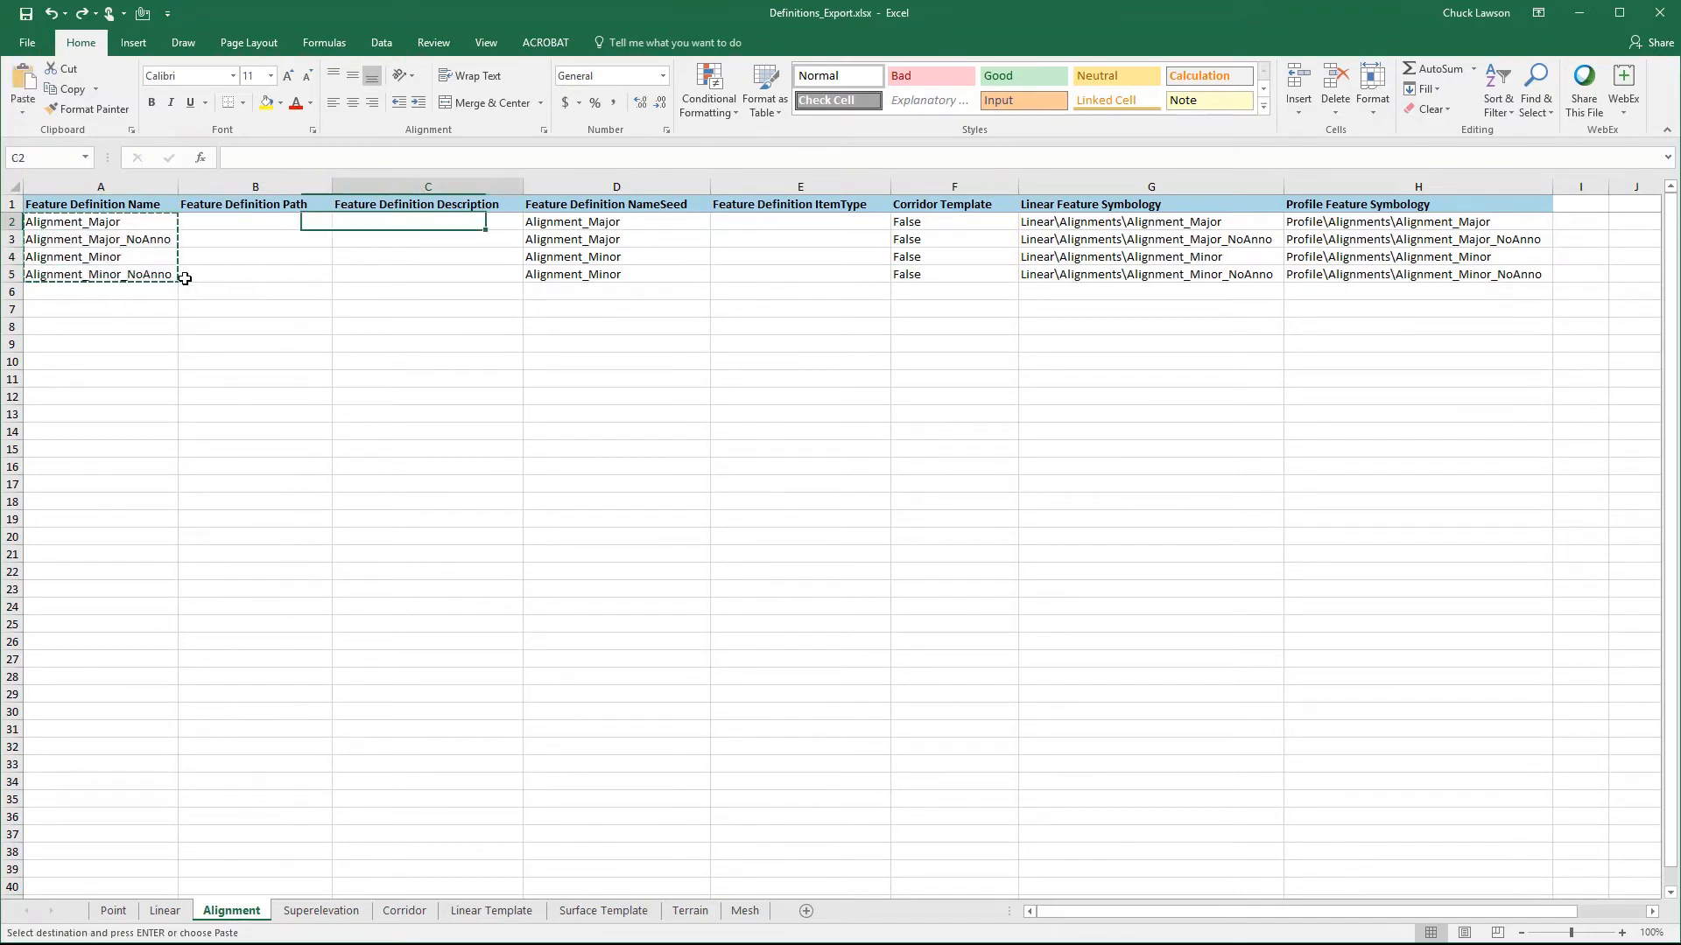
pyautogui.press('Return')
# - Examine the Alignment sheet's name seed, item type, corridor template, and linear and profile symbology columns, including the Rural Undivided Corridor row
pyautogui.press('Right')
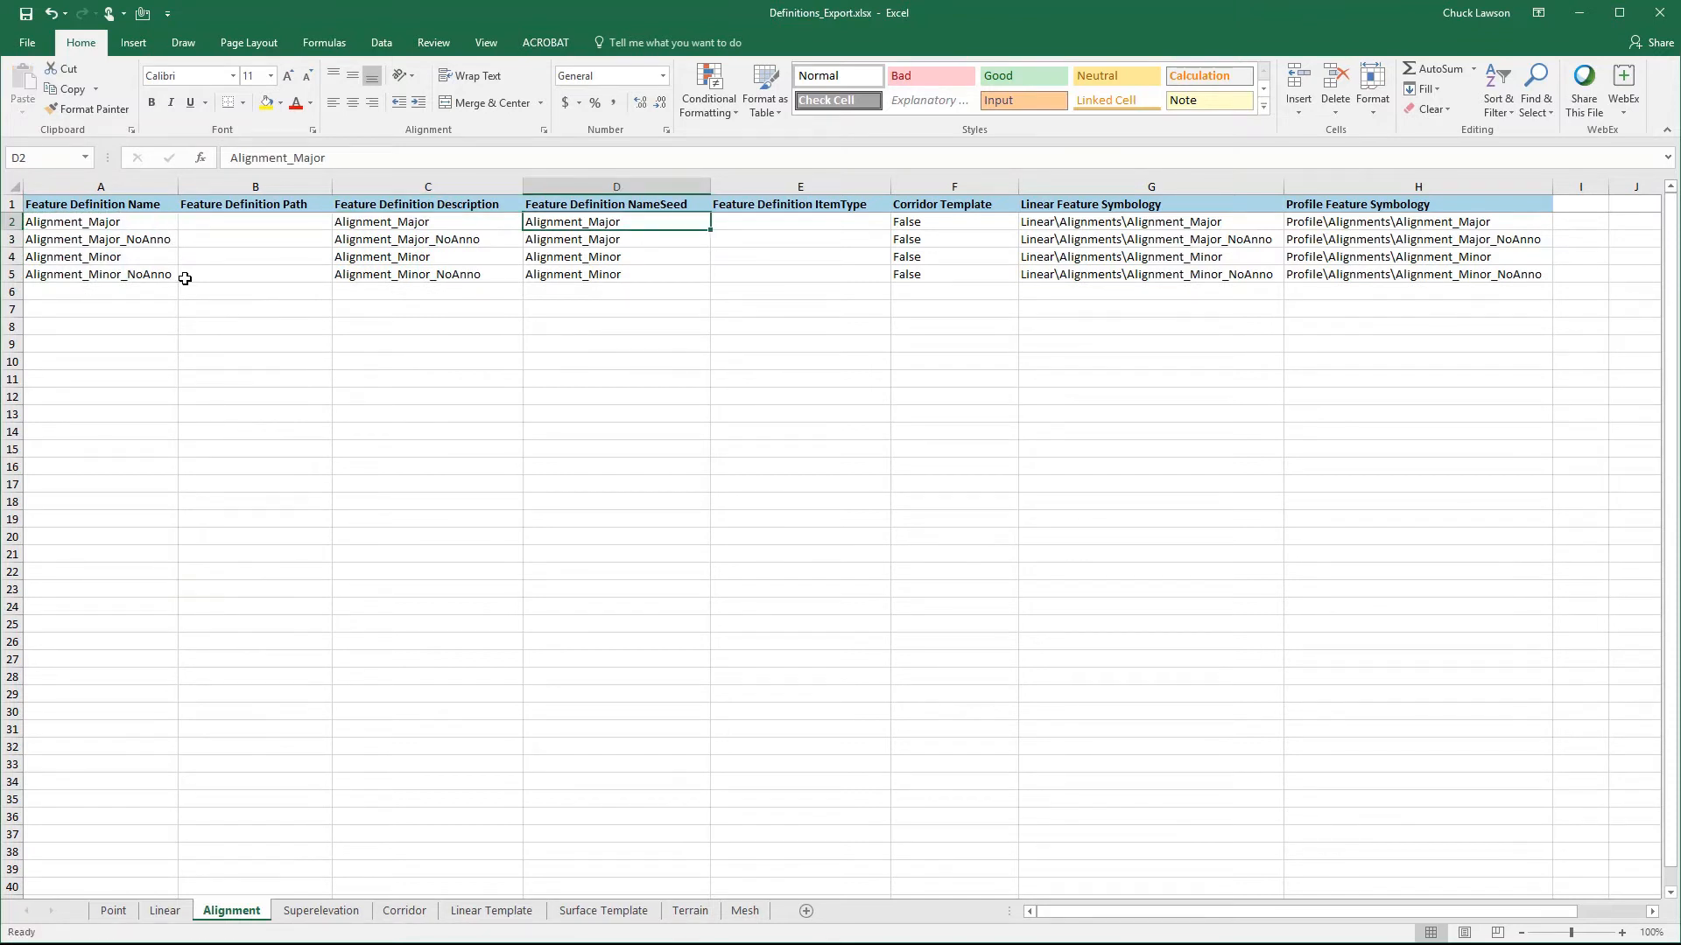
pyautogui.press('Right')
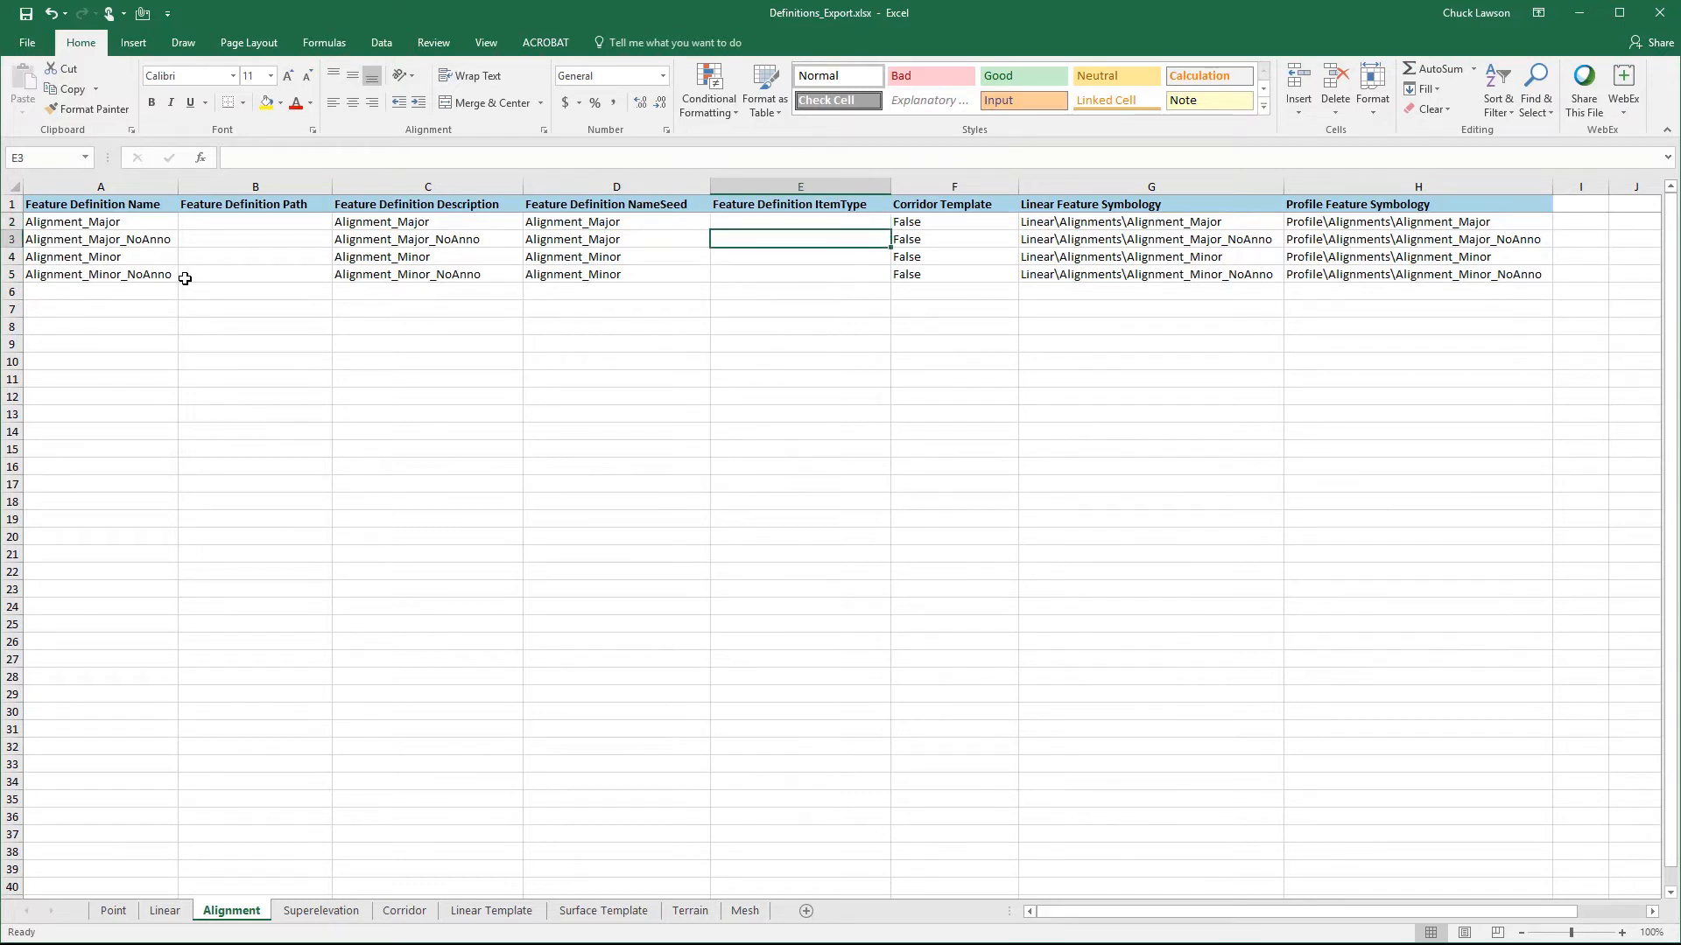
pyautogui.press('Right')
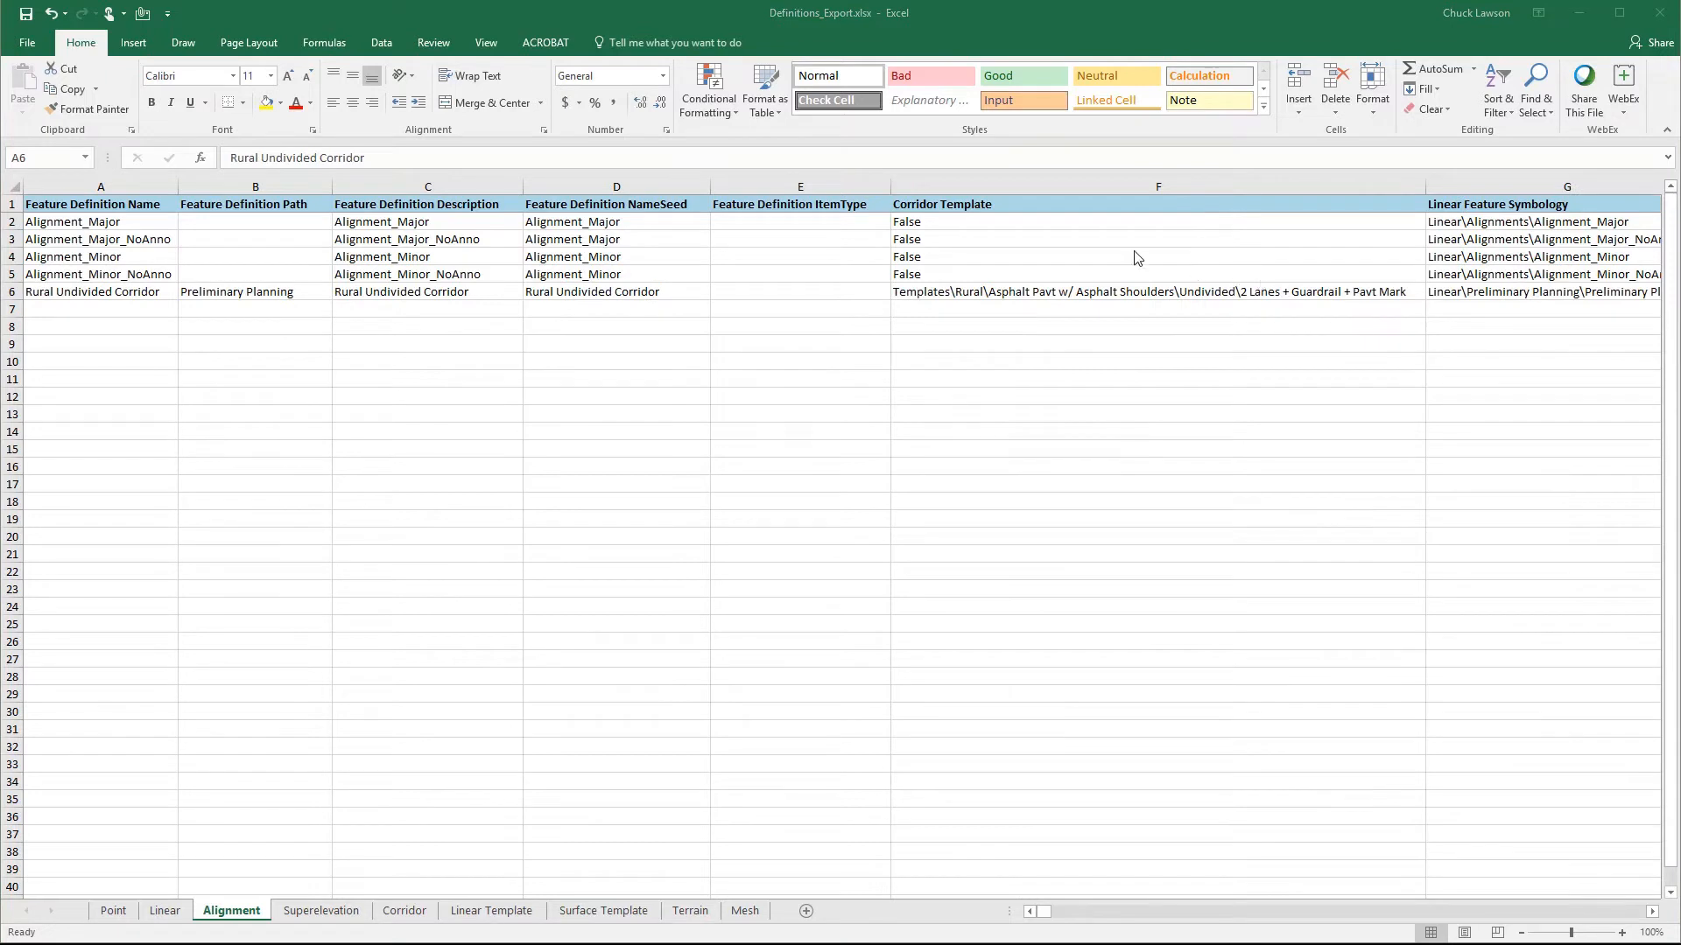
pyautogui.click(918, 295)
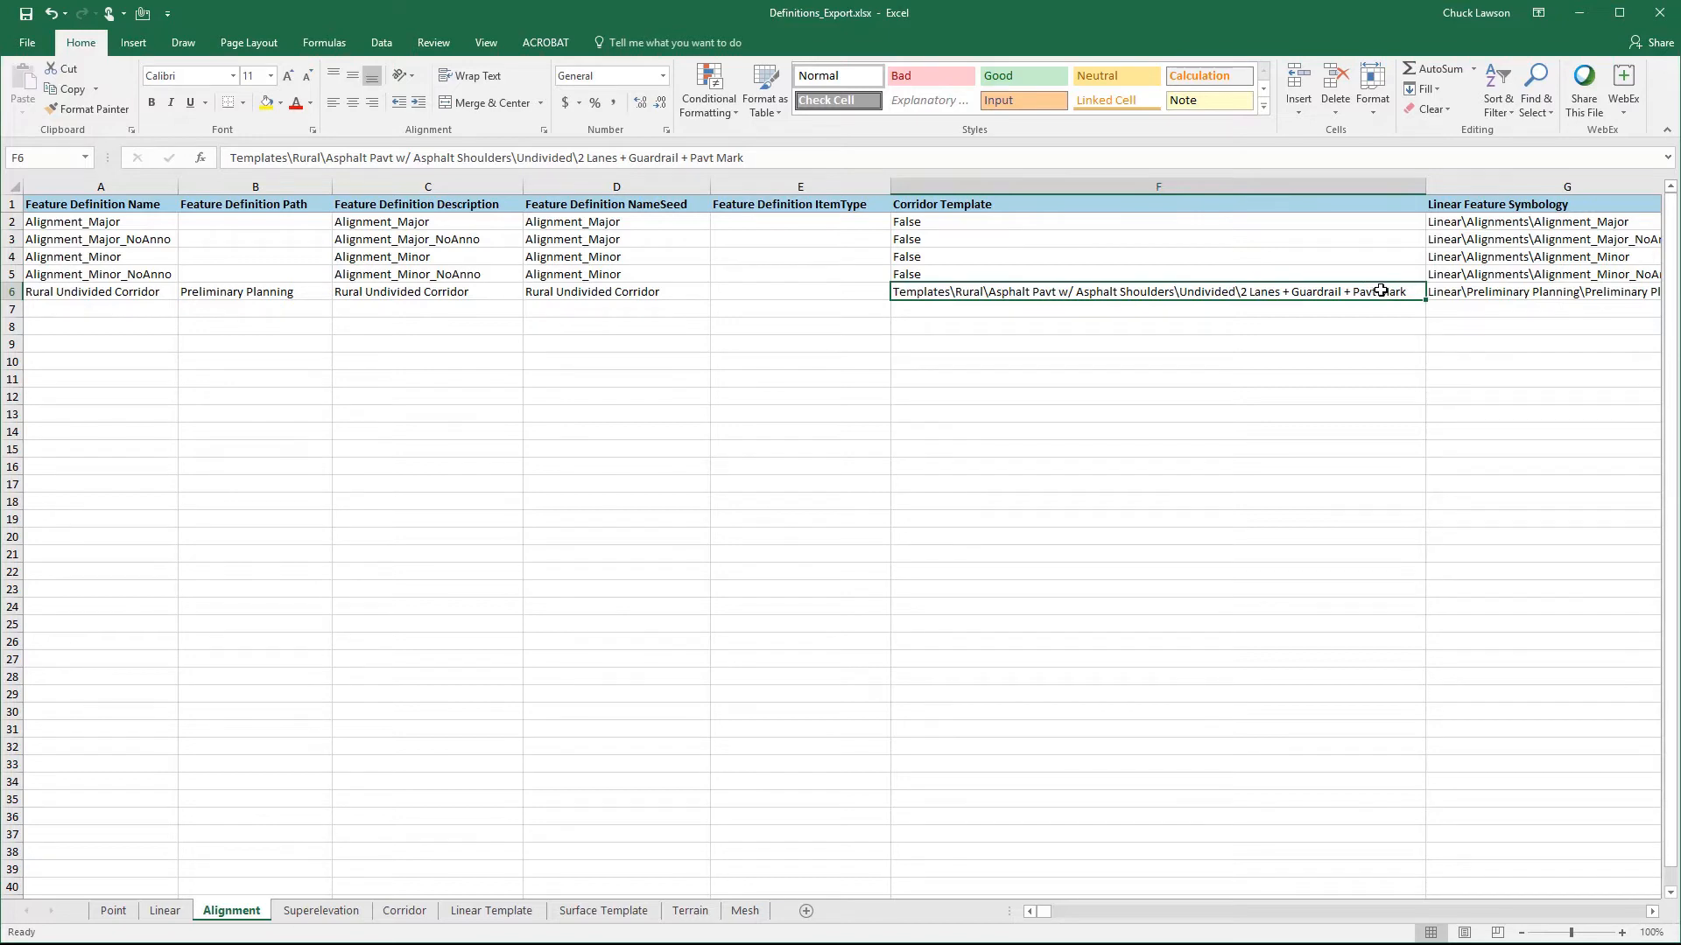
pyautogui.press('Right')
pyautogui.press('Right')
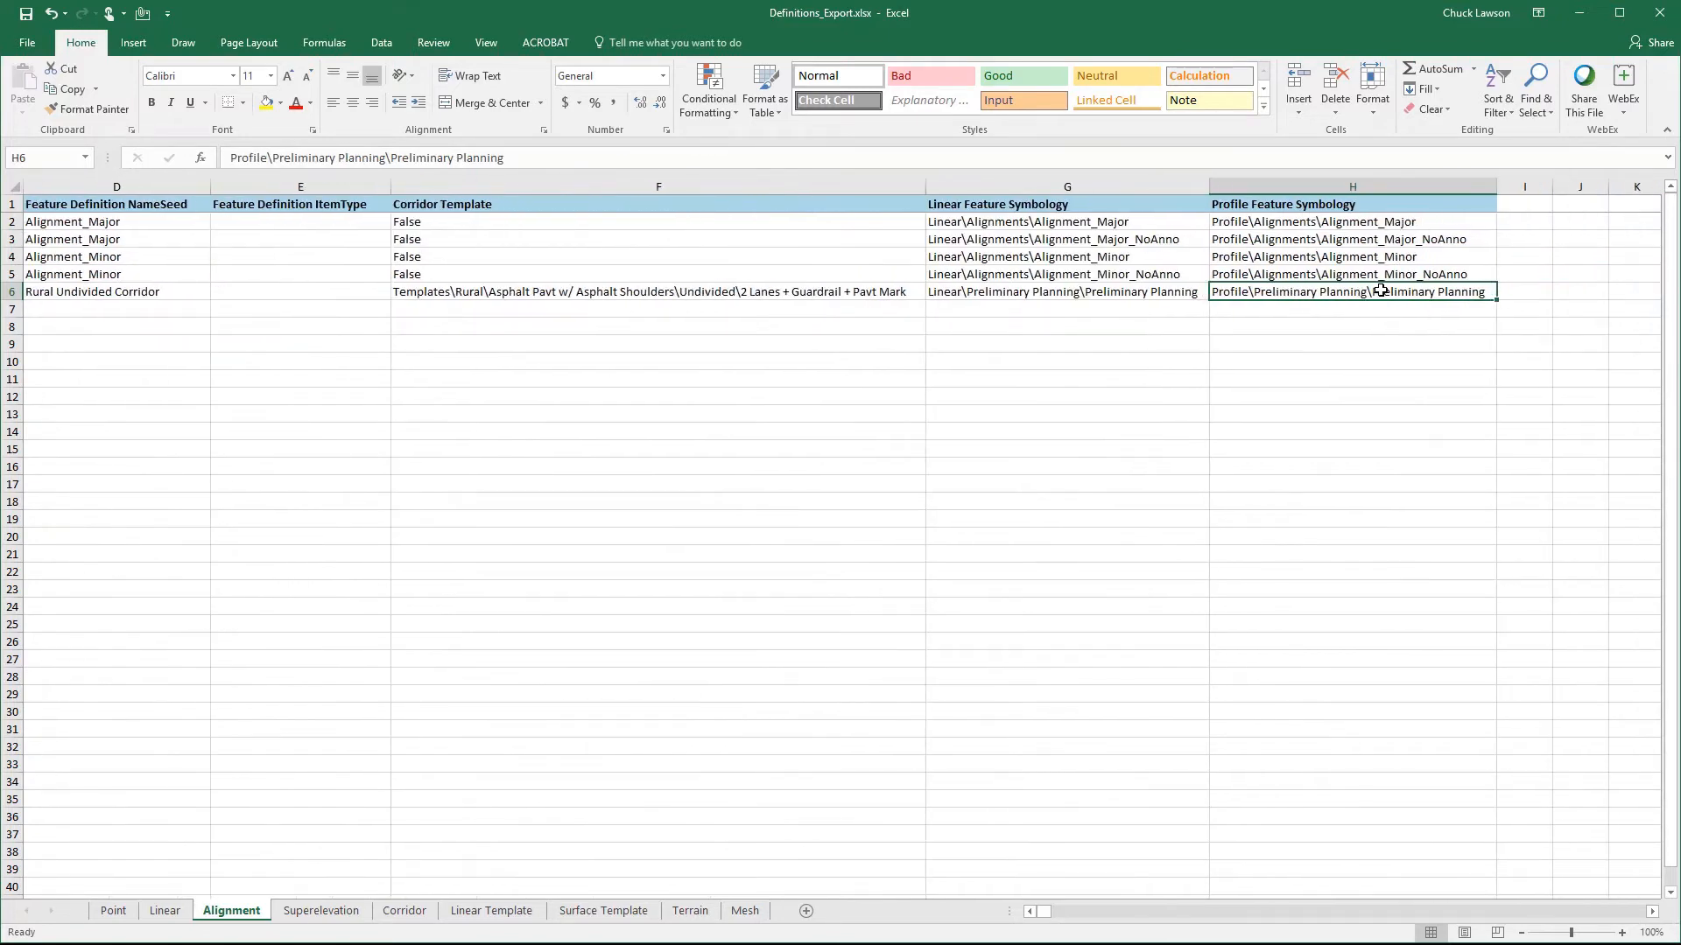
pyautogui.press('Left')
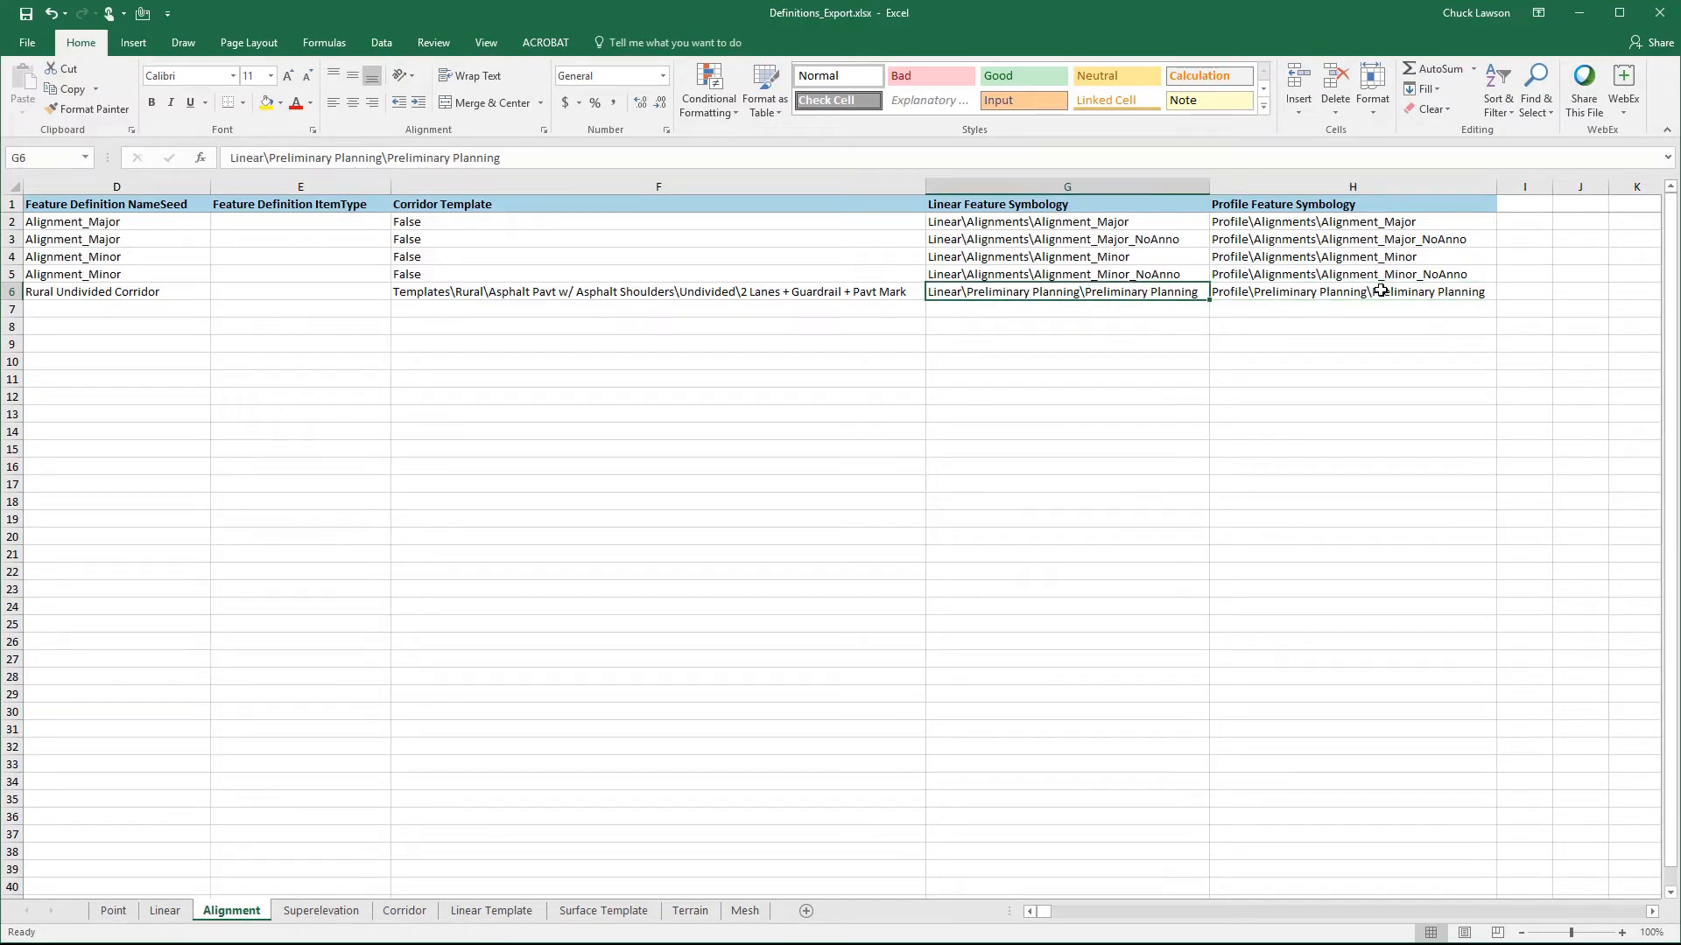
pyautogui.press('Right')
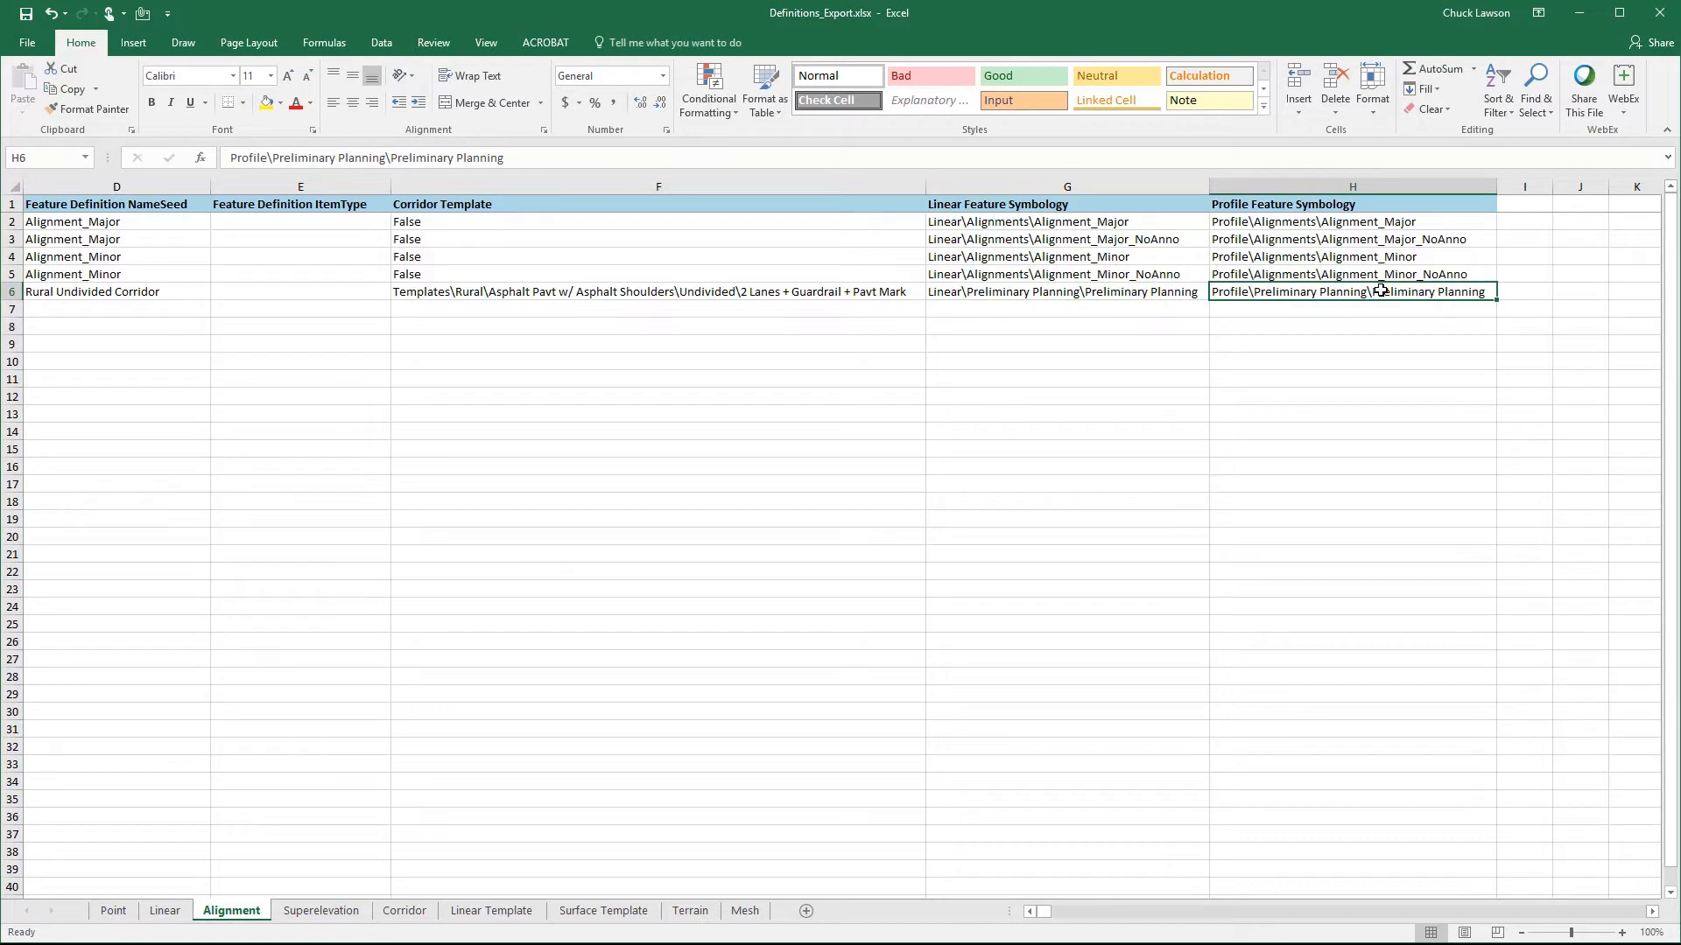
pyautogui.press('Left')
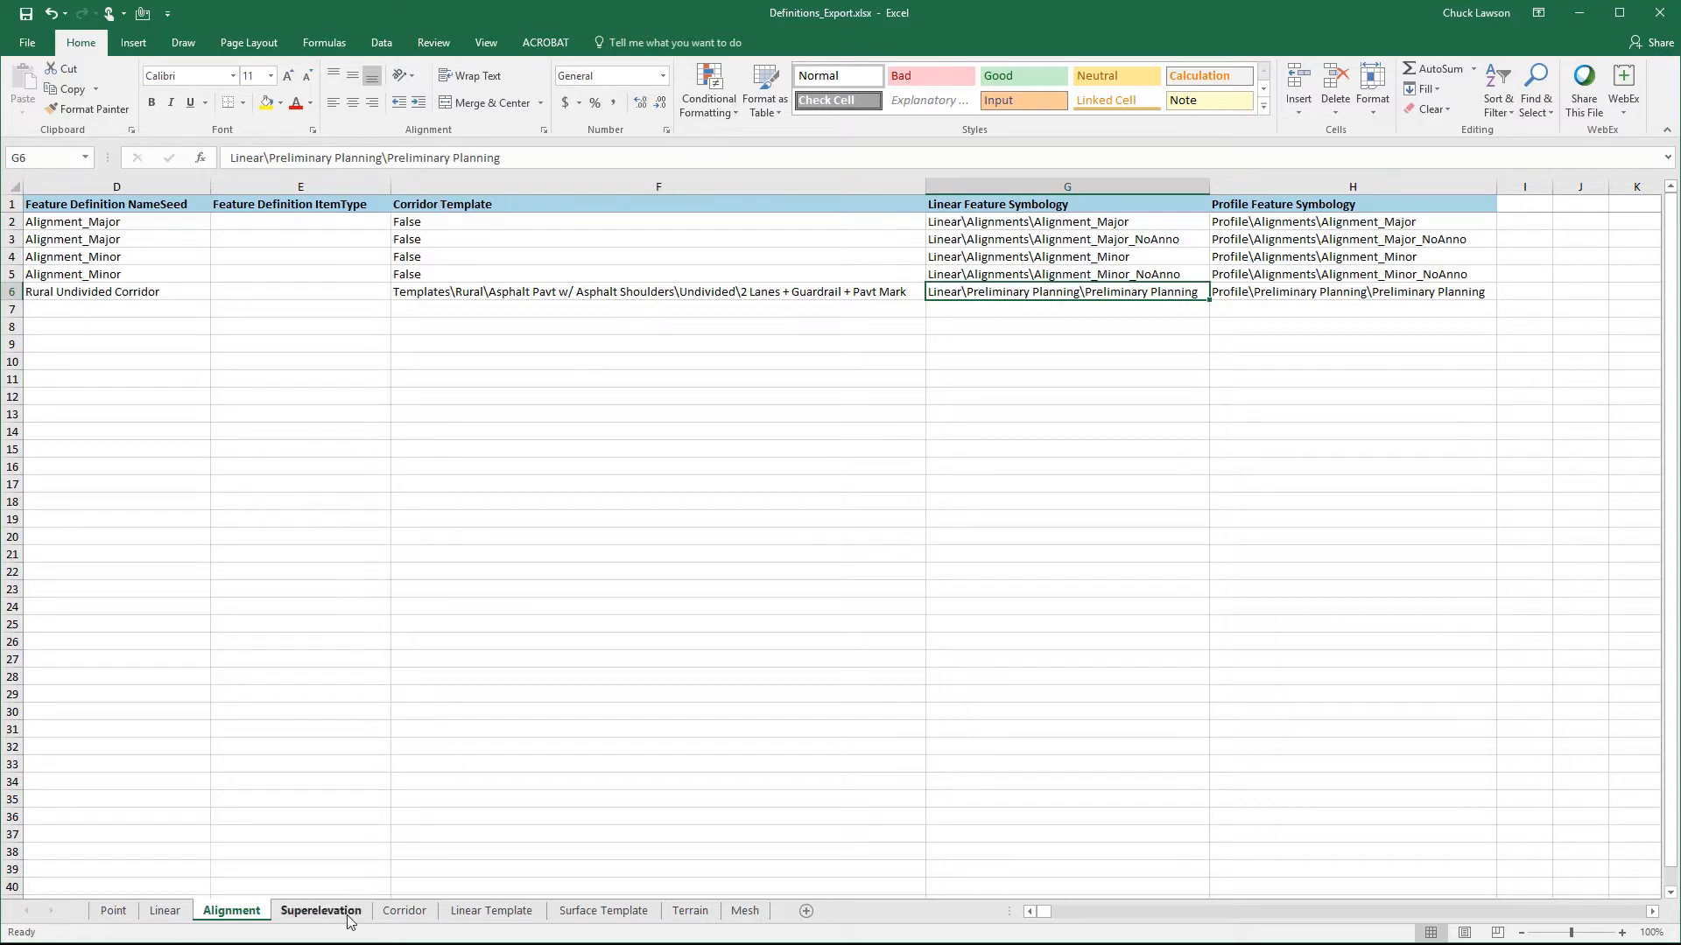
# - Copy the Superelevation row A2:J2 from Definitions_Export_Delivered_Export.xlsx into the Superelevation sheet of Definitions_Export.xlsx and fit the Left-Side Element Template column width
pyautogui.click(321, 911)
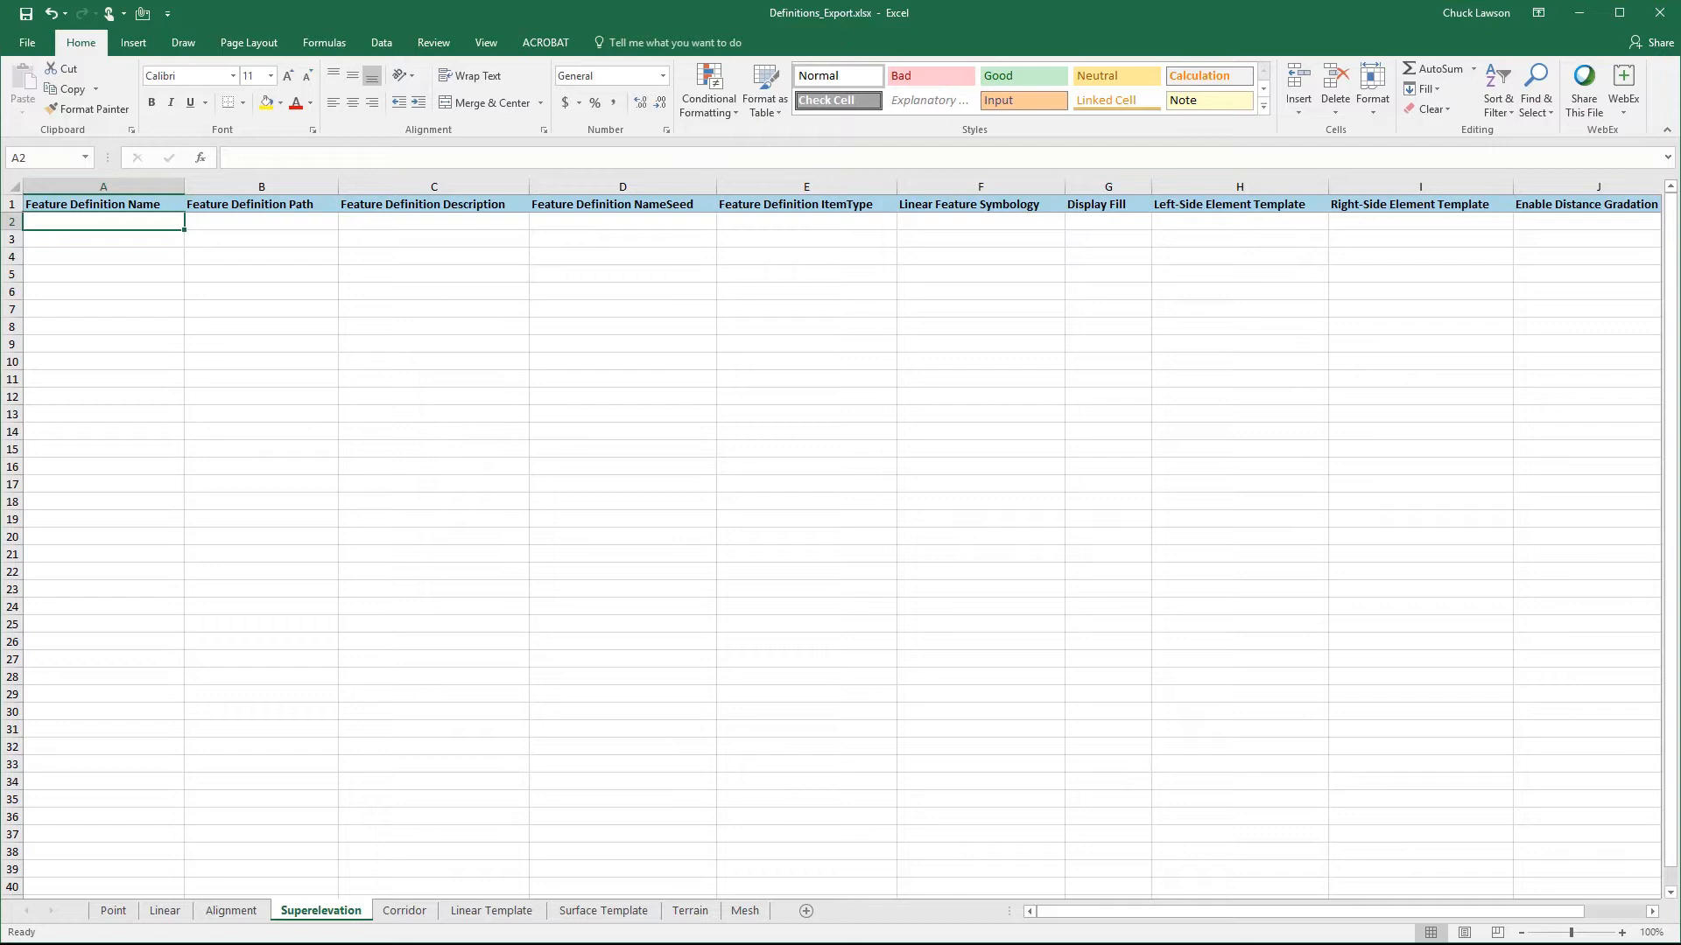
pyautogui.hotkey('alt', 'Tab')
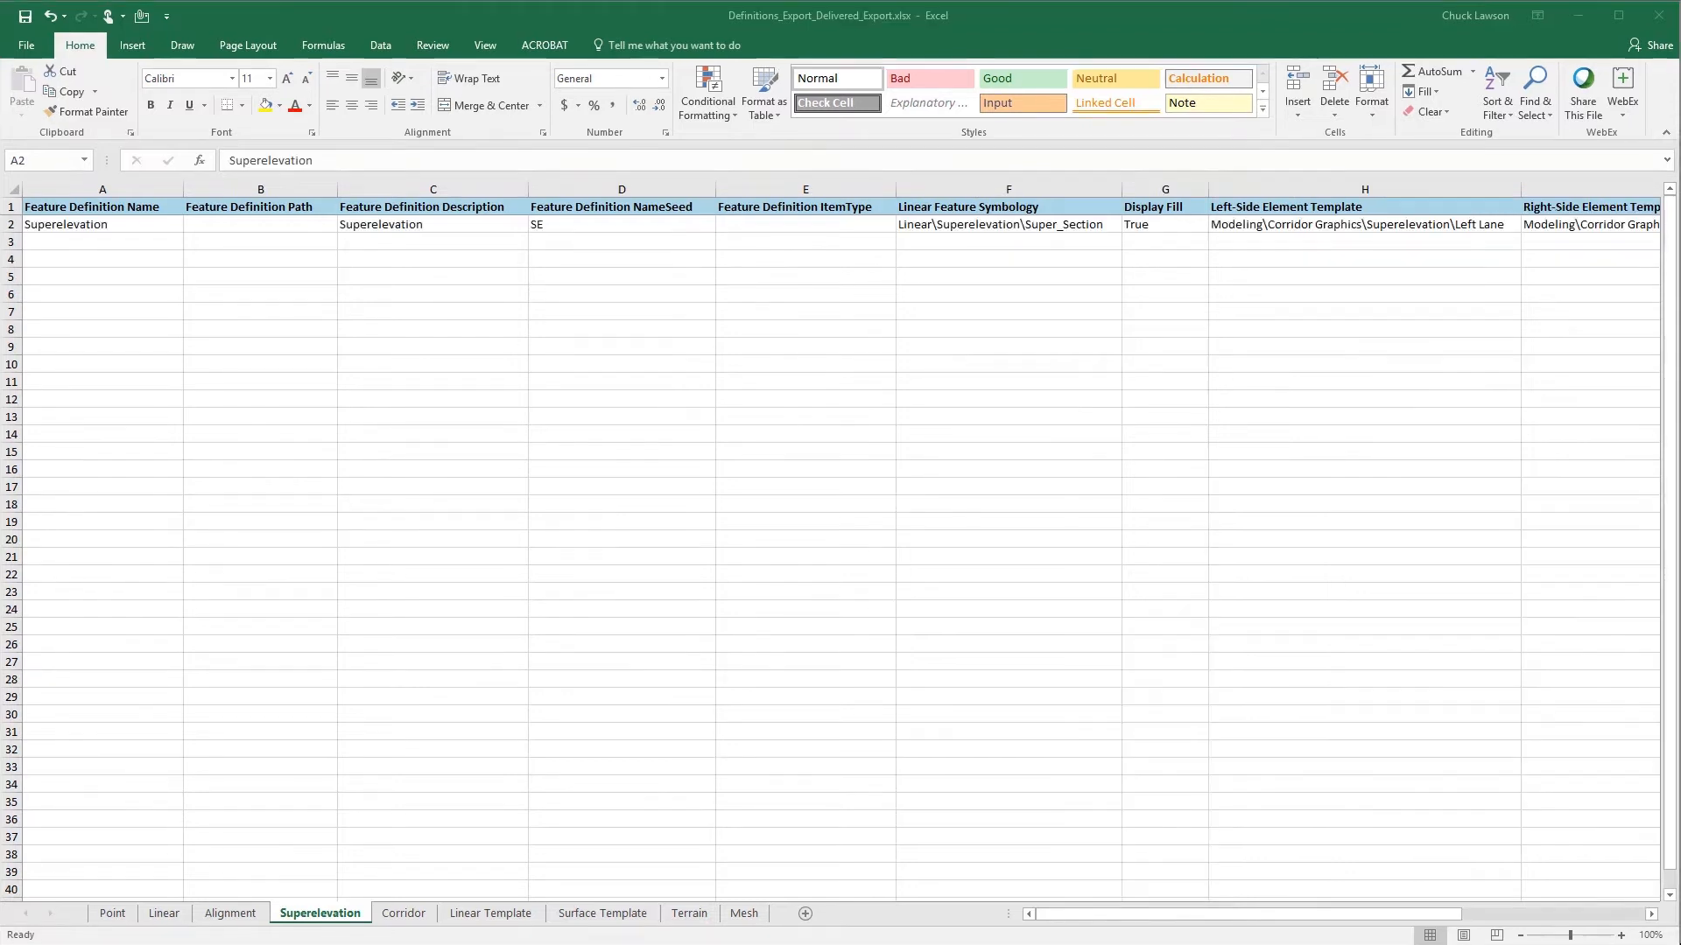
pyautogui.click(115, 229)
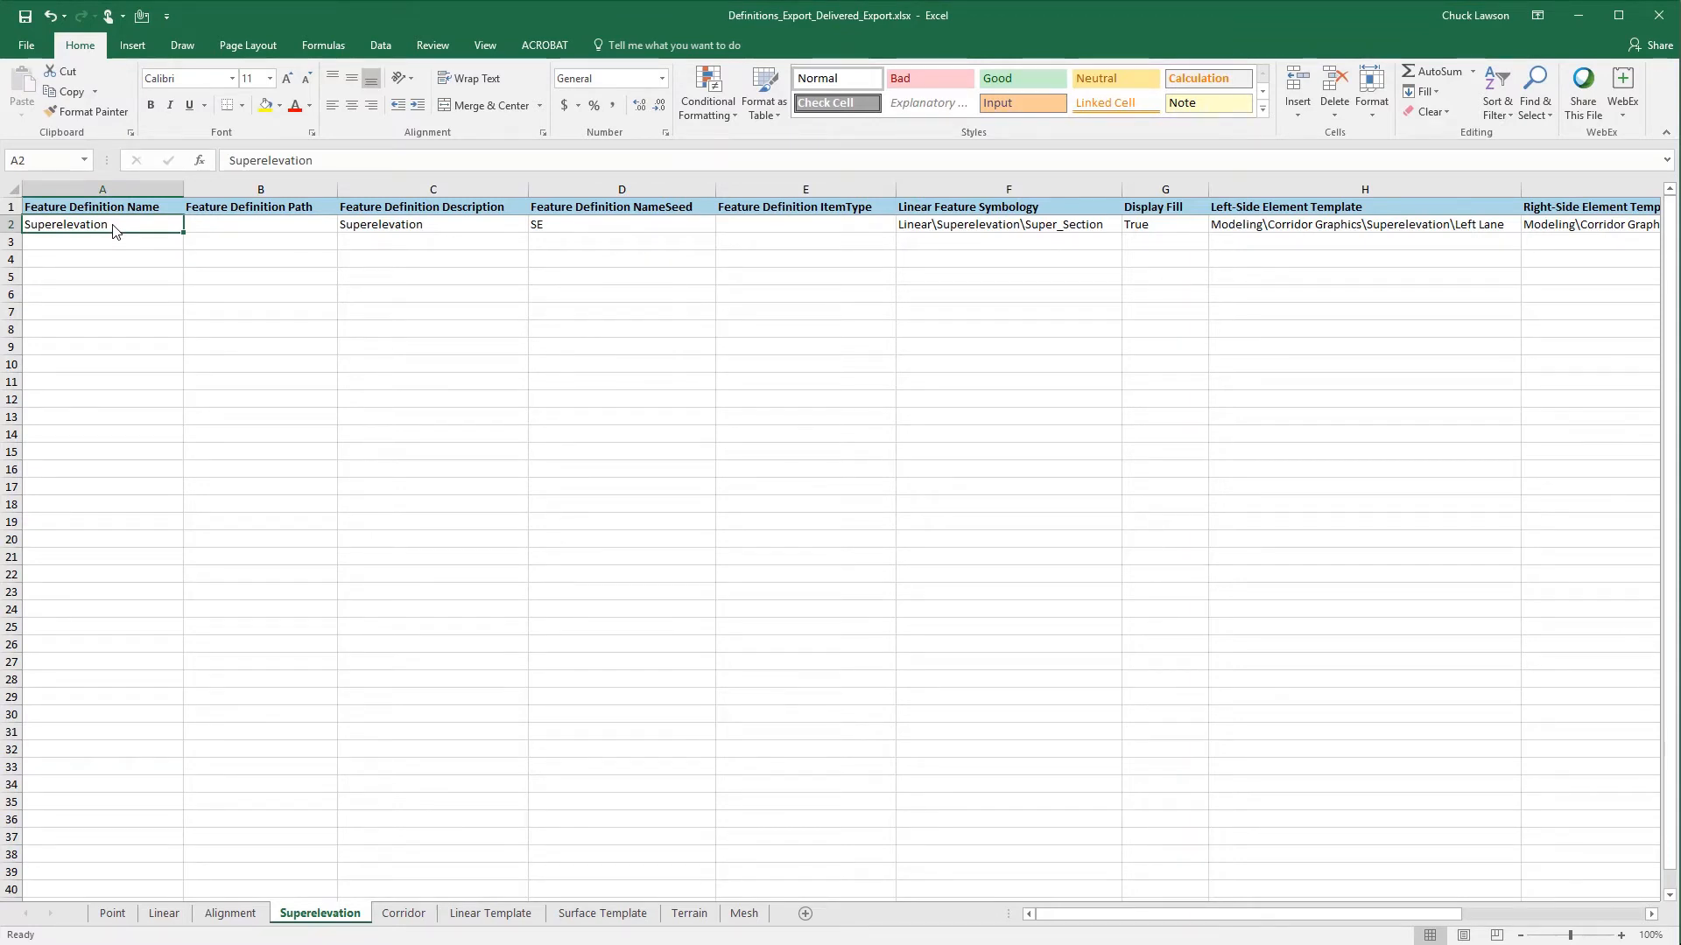
pyautogui.hotkey('shift', 'Right')
pyautogui.hotkey('shift', 'Right')
pyautogui.hotkey('shift', 'Right')
pyautogui.hotkey('shift', 'Right')
pyautogui.hotkey('shift', 'Right')
pyautogui.hotkey('shift', 'Right')
pyautogui.hotkey('shift', 'Right')
pyautogui.hotkey('shift', 'Right')
pyautogui.hotkey('shift', 'Right')
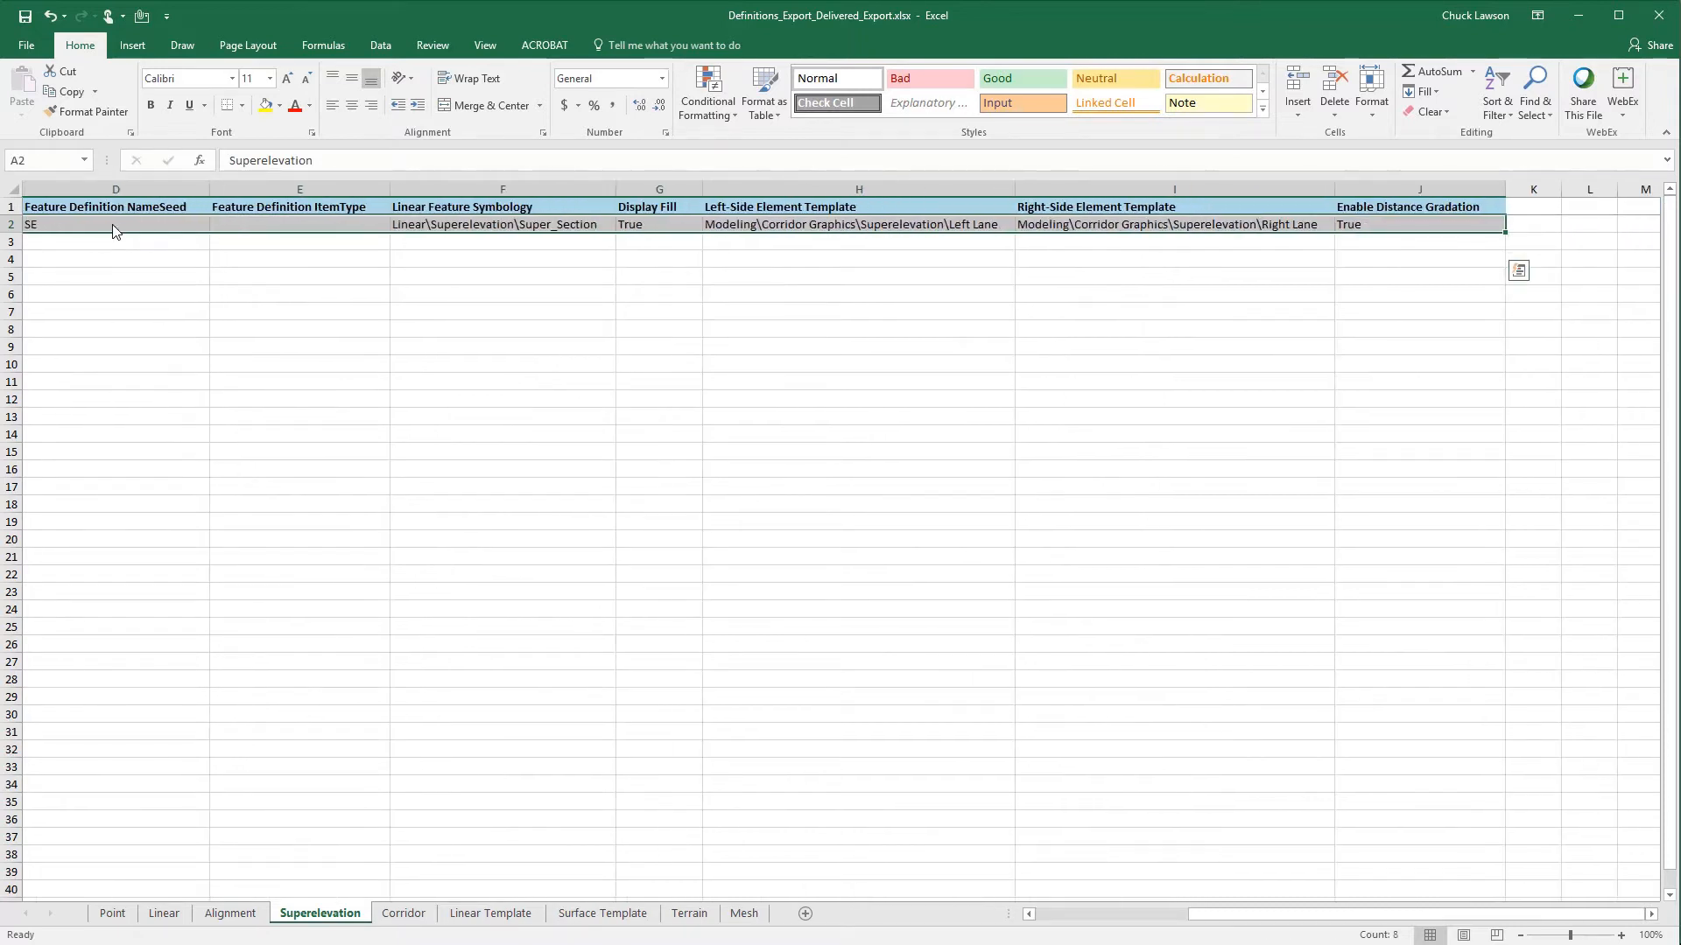
pyautogui.hotkey('ctrl', 'c')
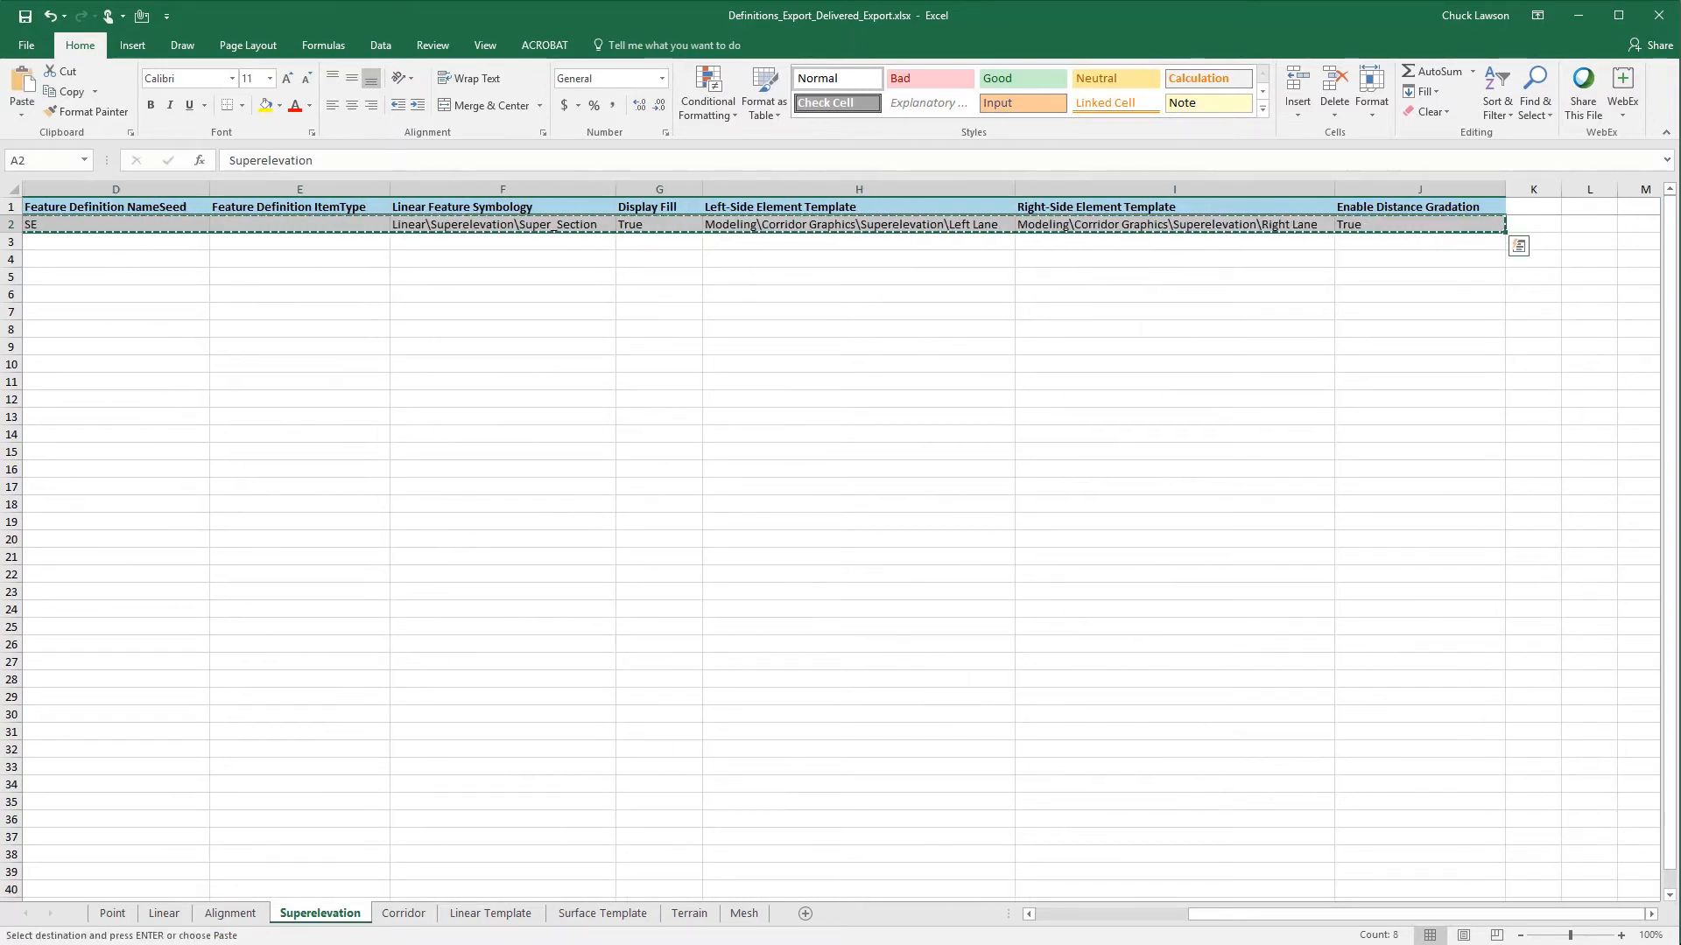
pyautogui.moveTo(716, 944)
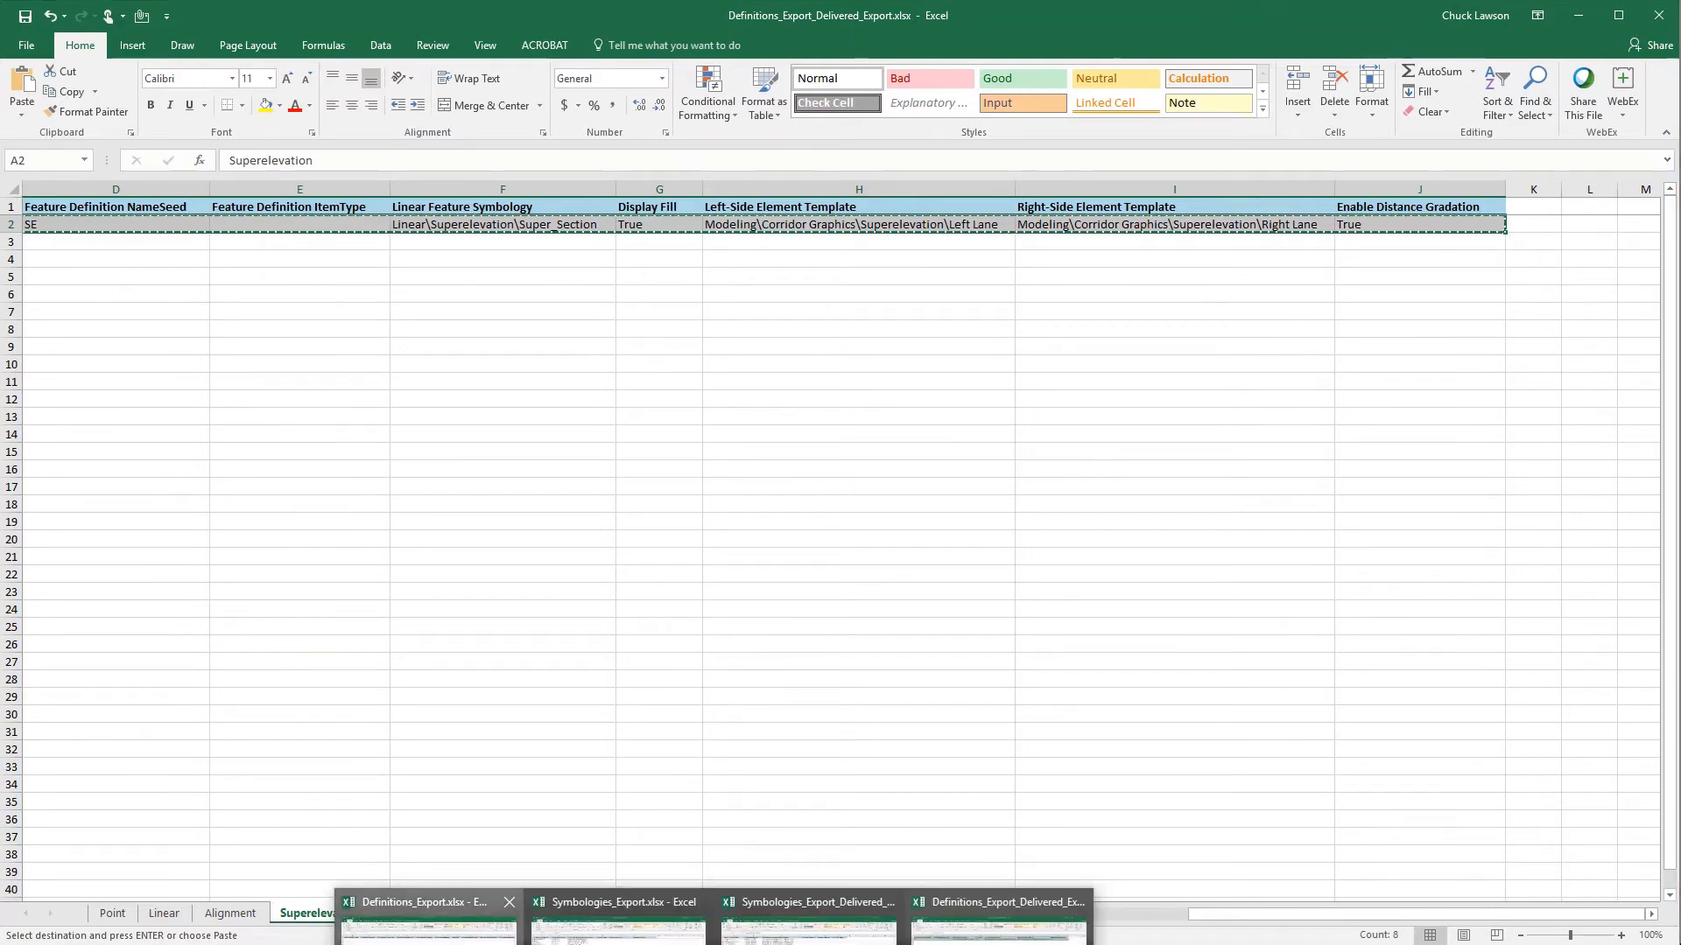
pyautogui.click(429, 928)
pyautogui.doubleClick(1376, 187)
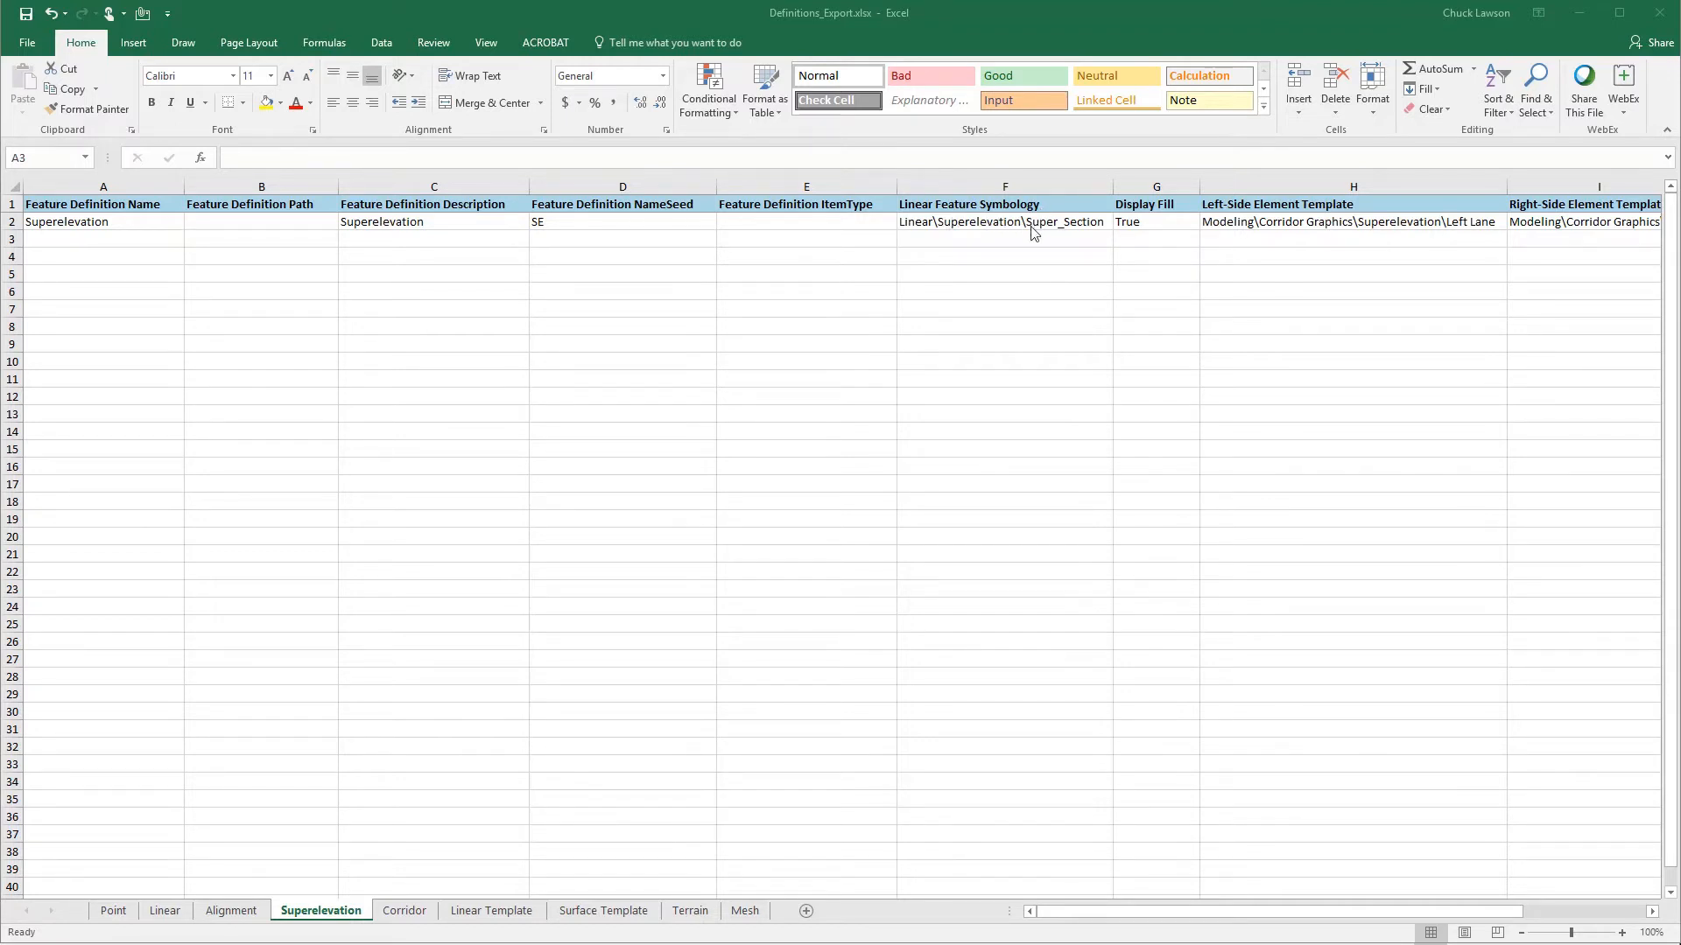
# - Paste the Super_Section symbology with path Superelevation into row 282 of the Linear sheet in Symbologies_Export.xlsx and save the workbook
pyautogui.click(935, 224)
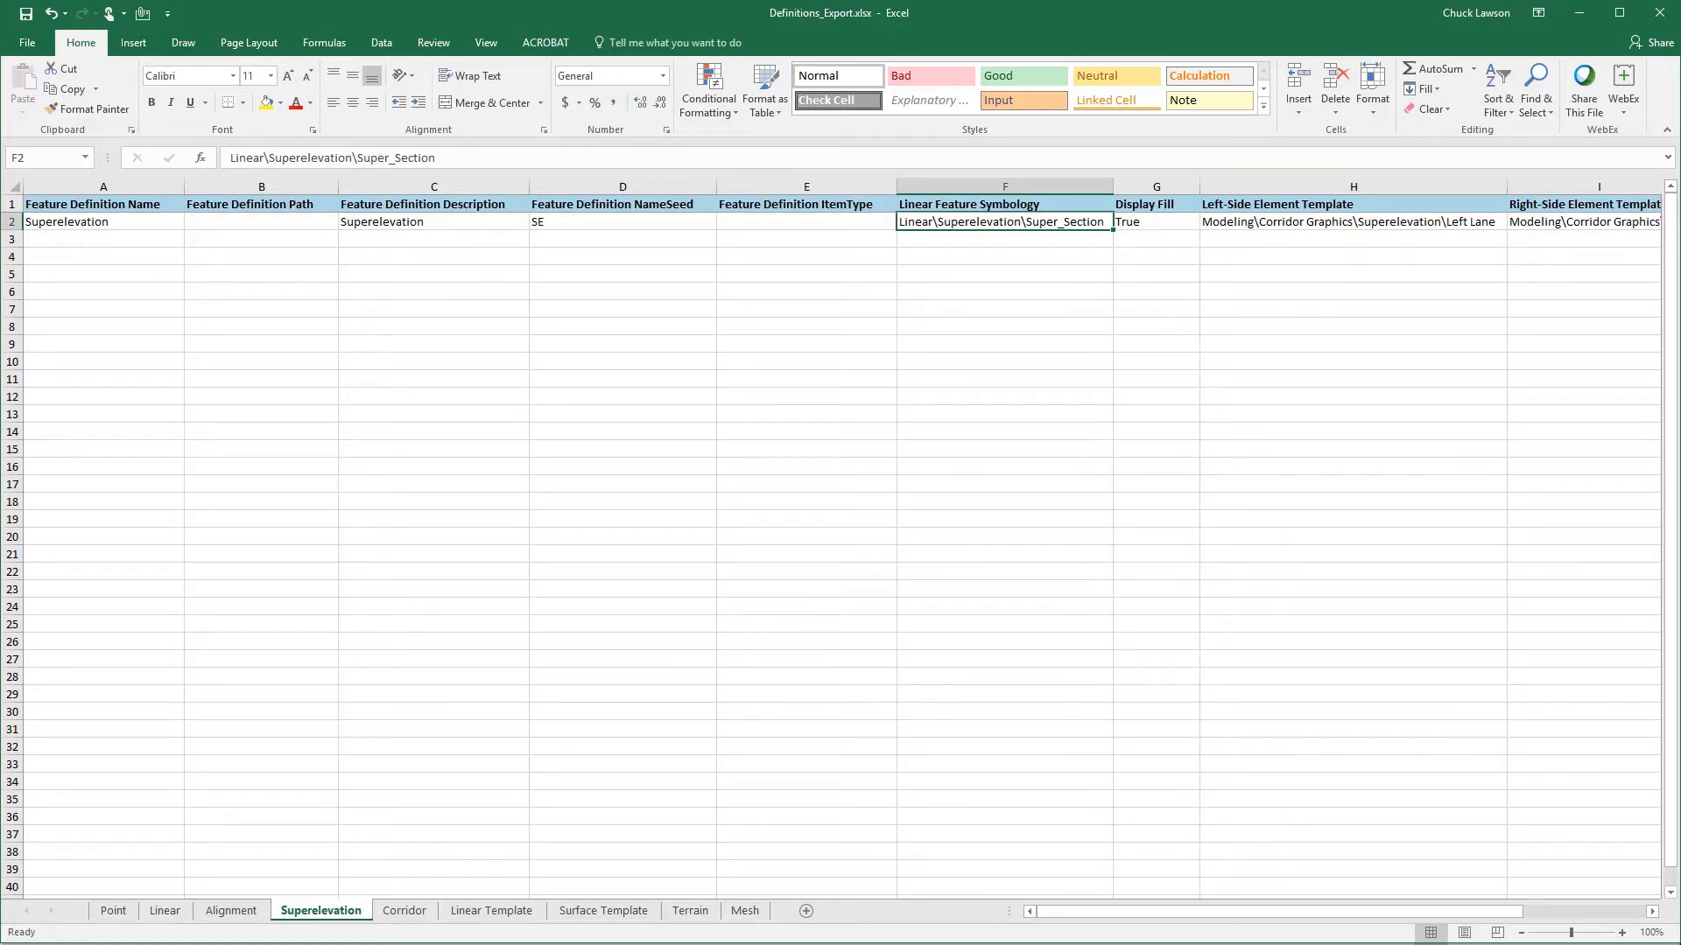
pyautogui.hotkey('alt', 'Tab')
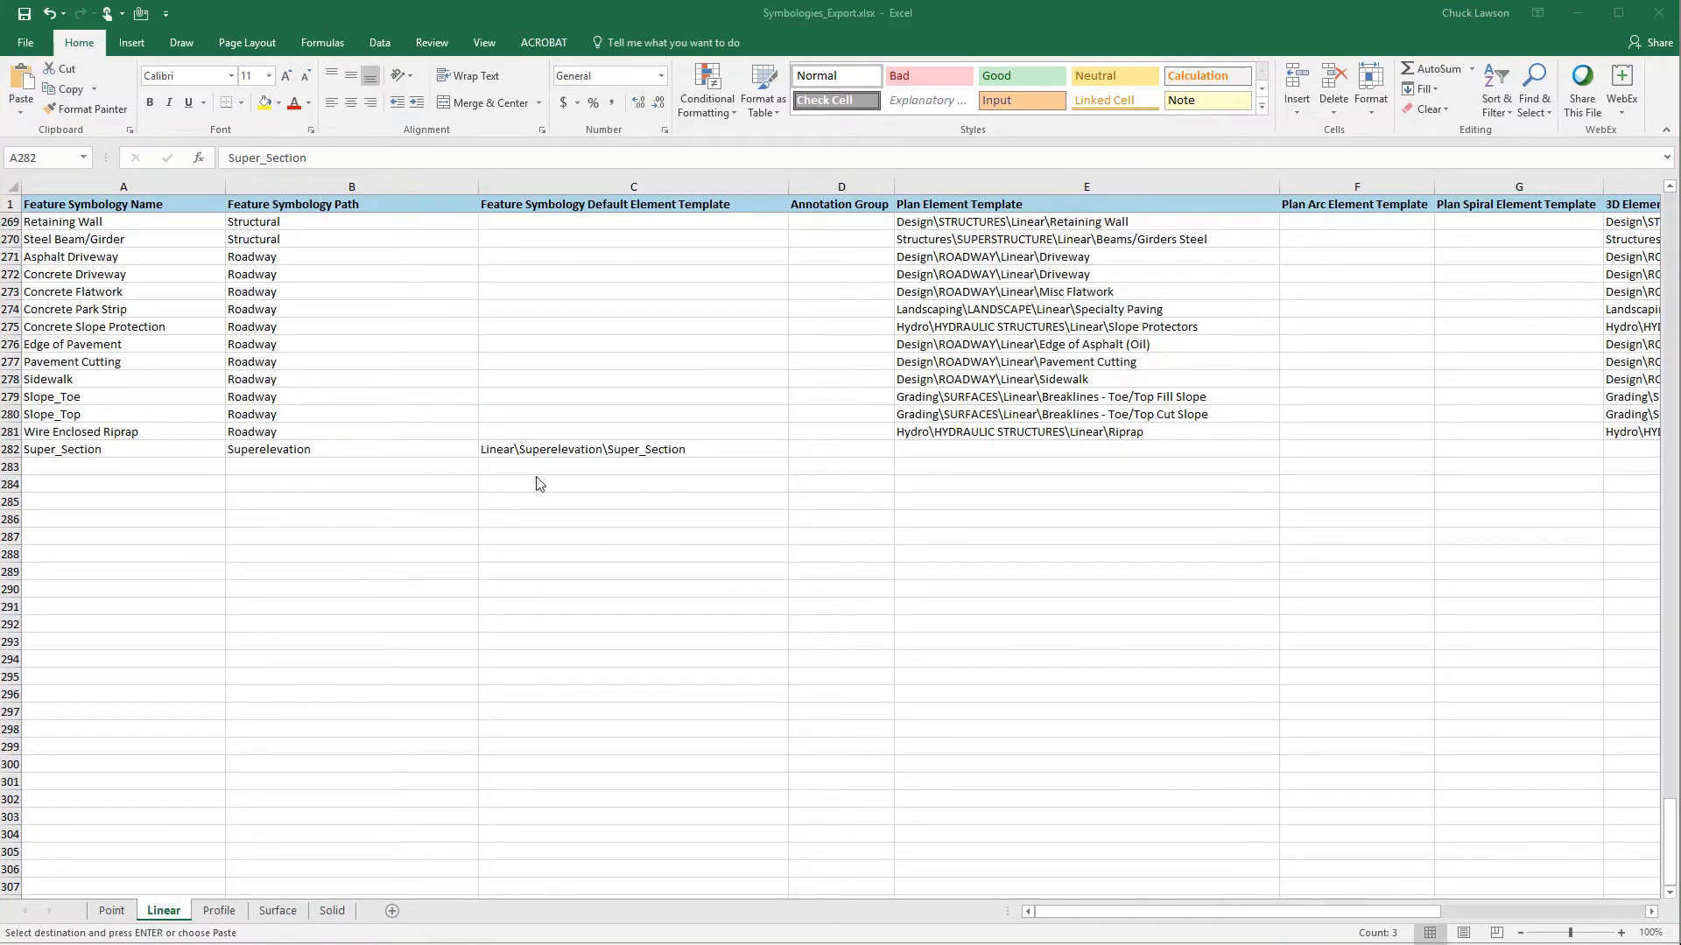
pyautogui.click(109, 449)
pyautogui.hotkey('ctrl', 'v')
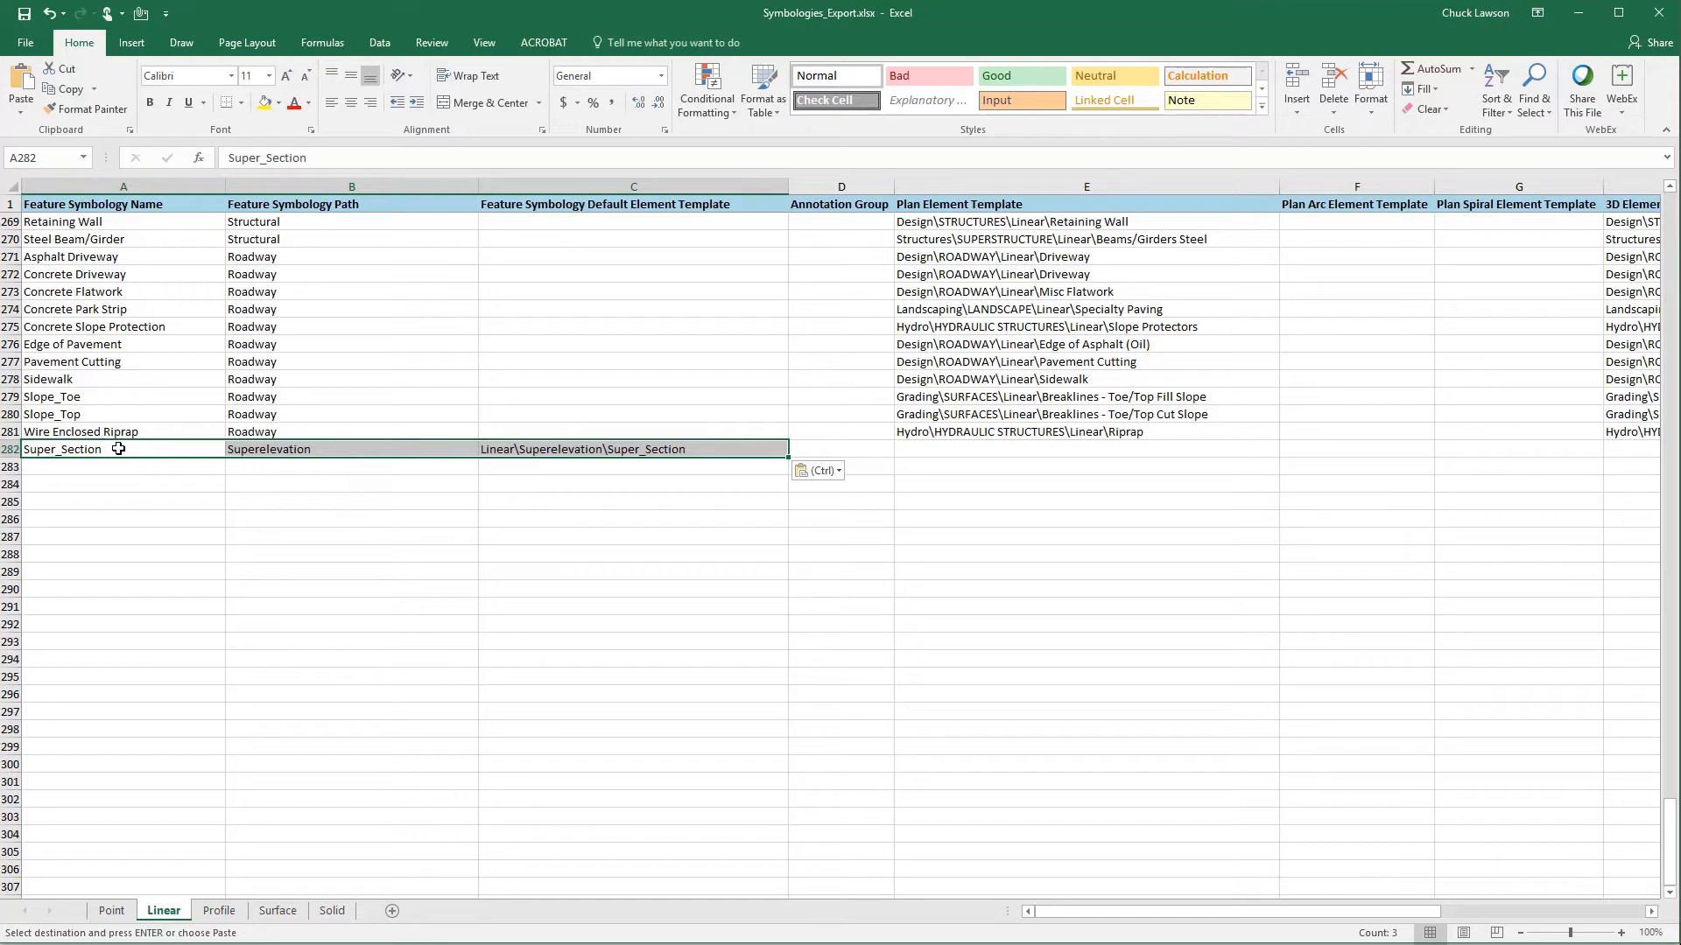
pyautogui.click(340, 450)
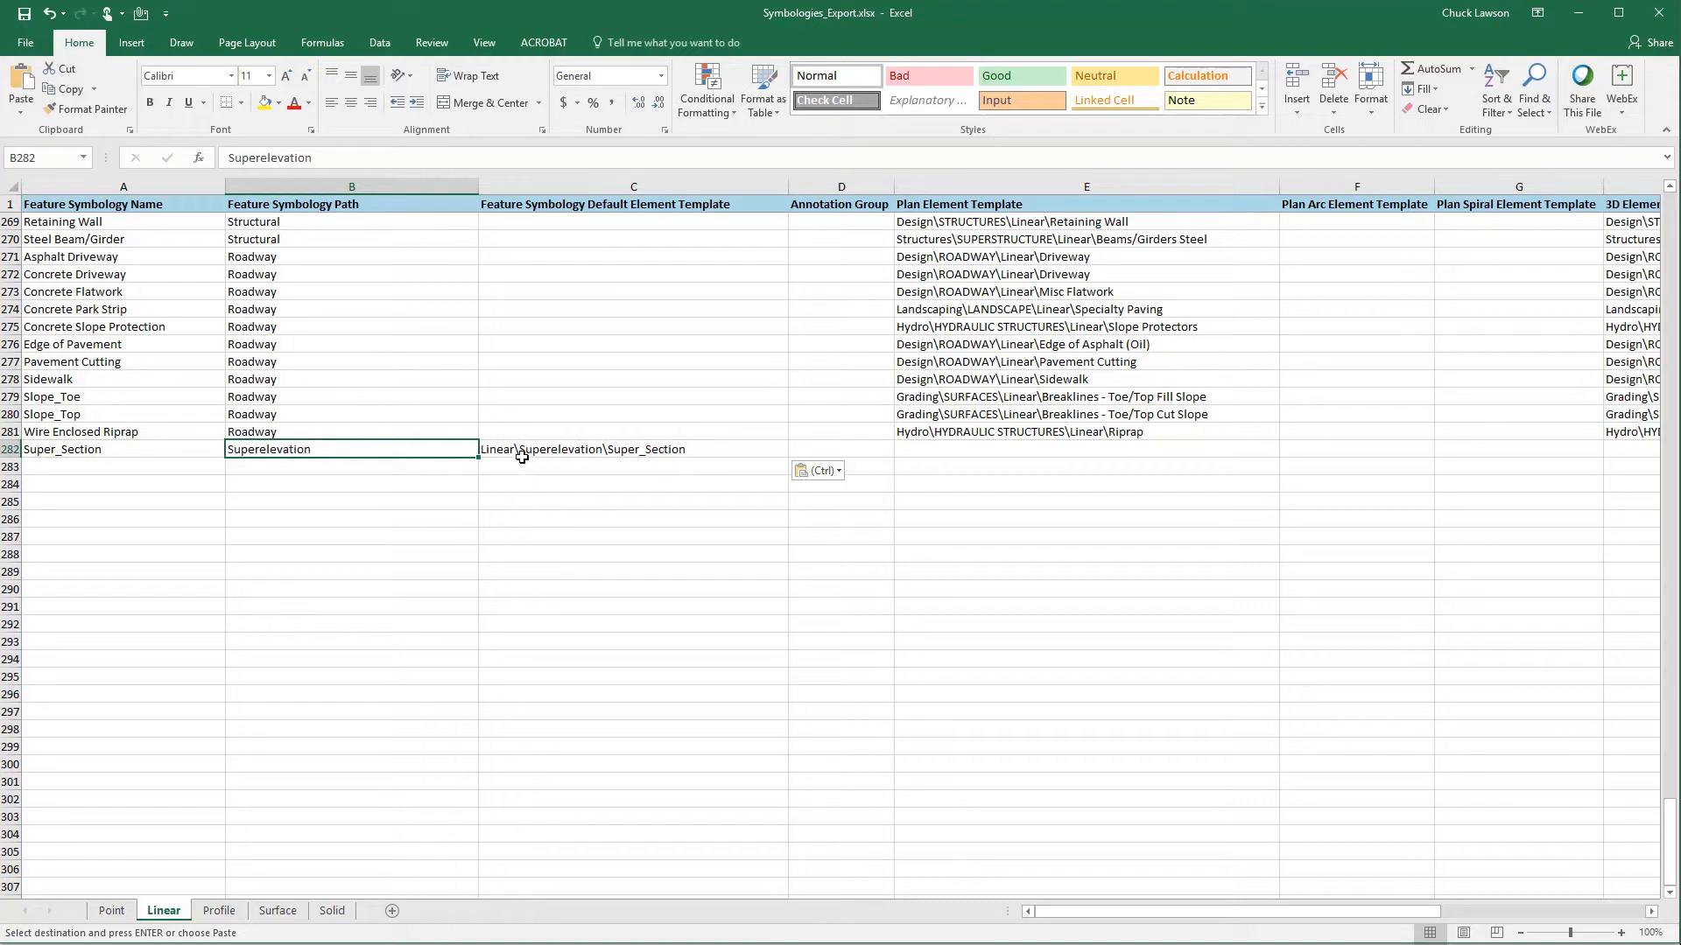
pyautogui.click(708, 448)
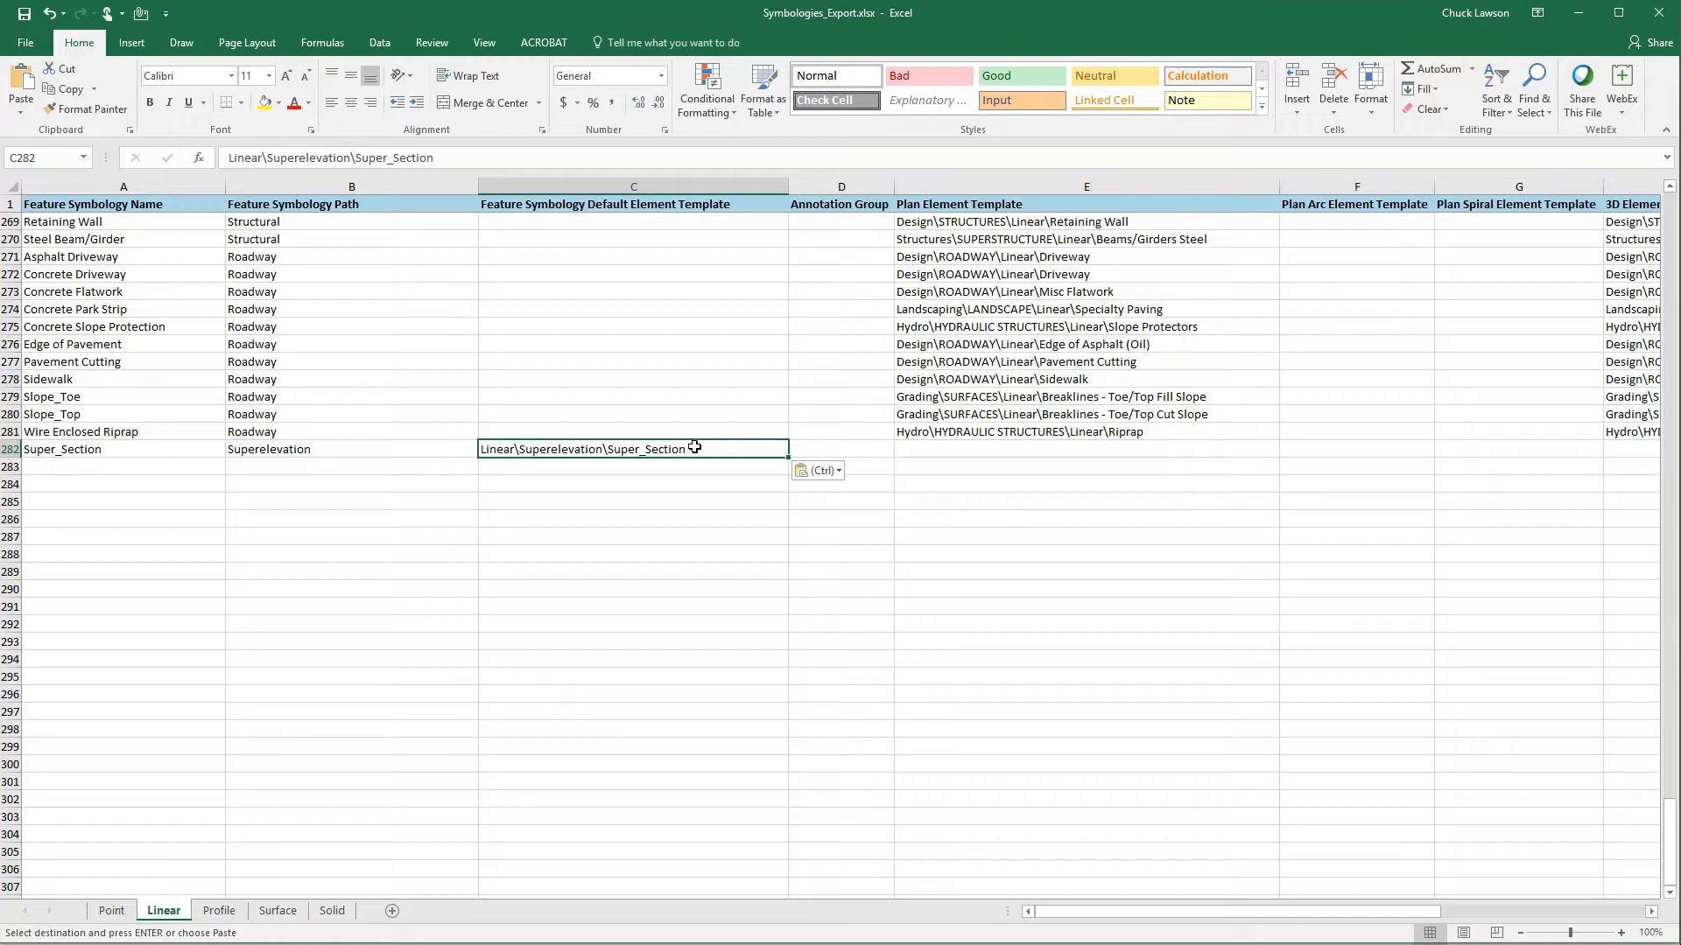
pyautogui.click(23, 14)
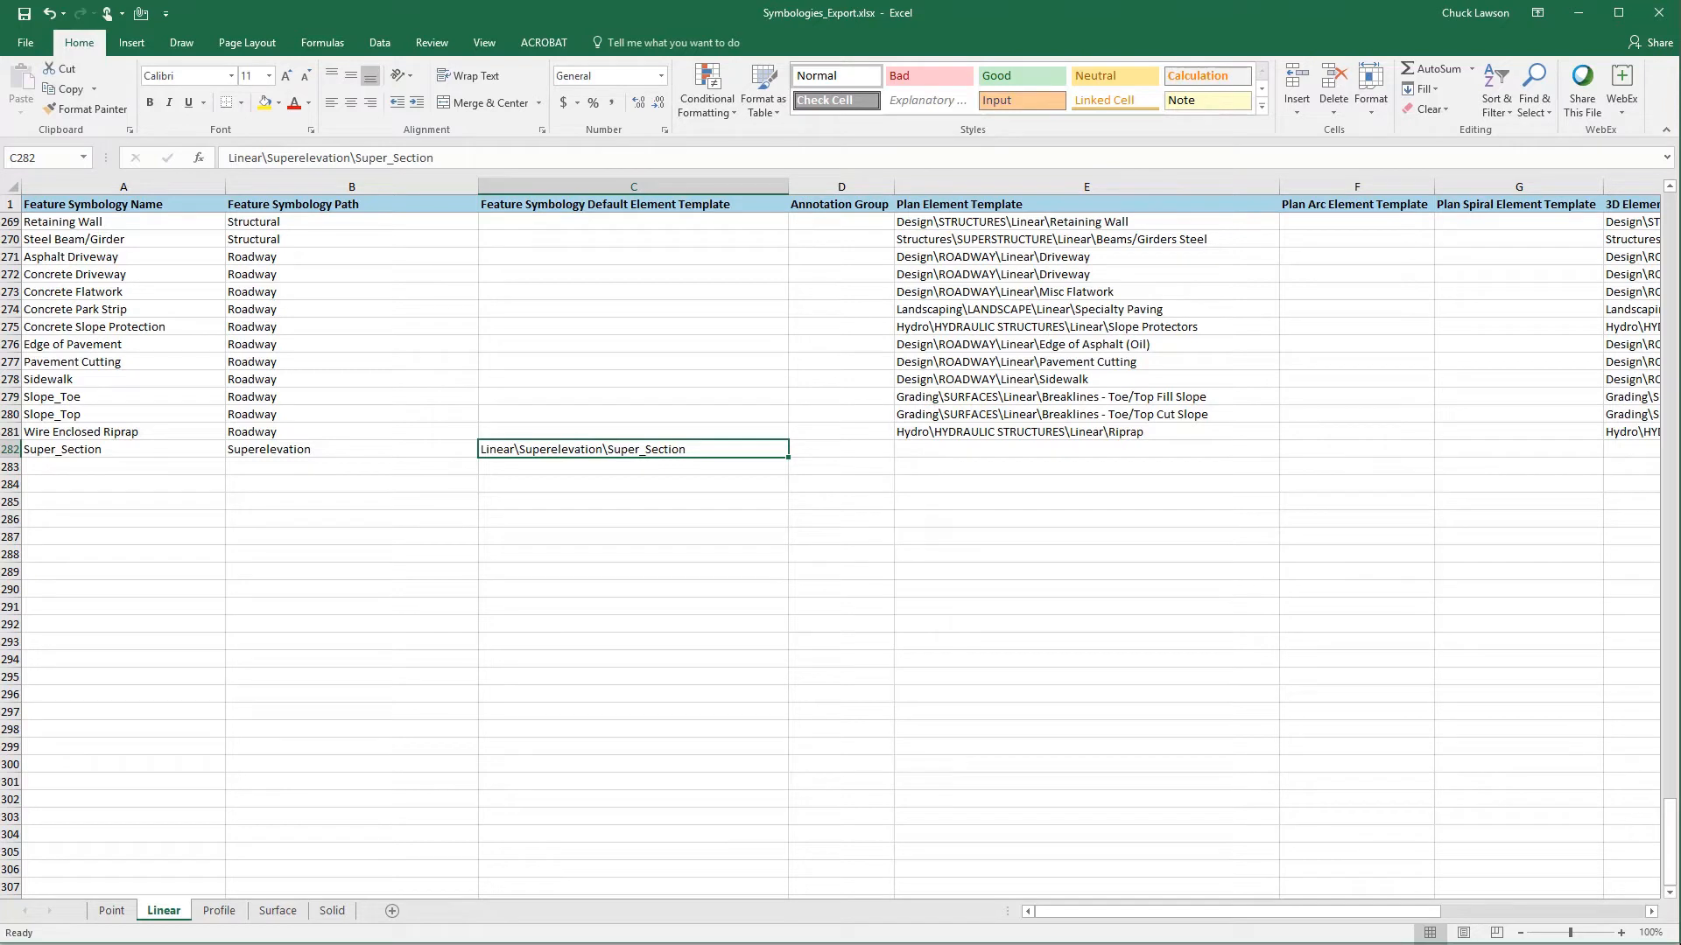
# - Return to Definitions_Export.xlsx and fit the Superelevation sheet's Right-Side Element Template column to its contents
pyautogui.moveTo(713, 944)
pyautogui.click(429, 924)
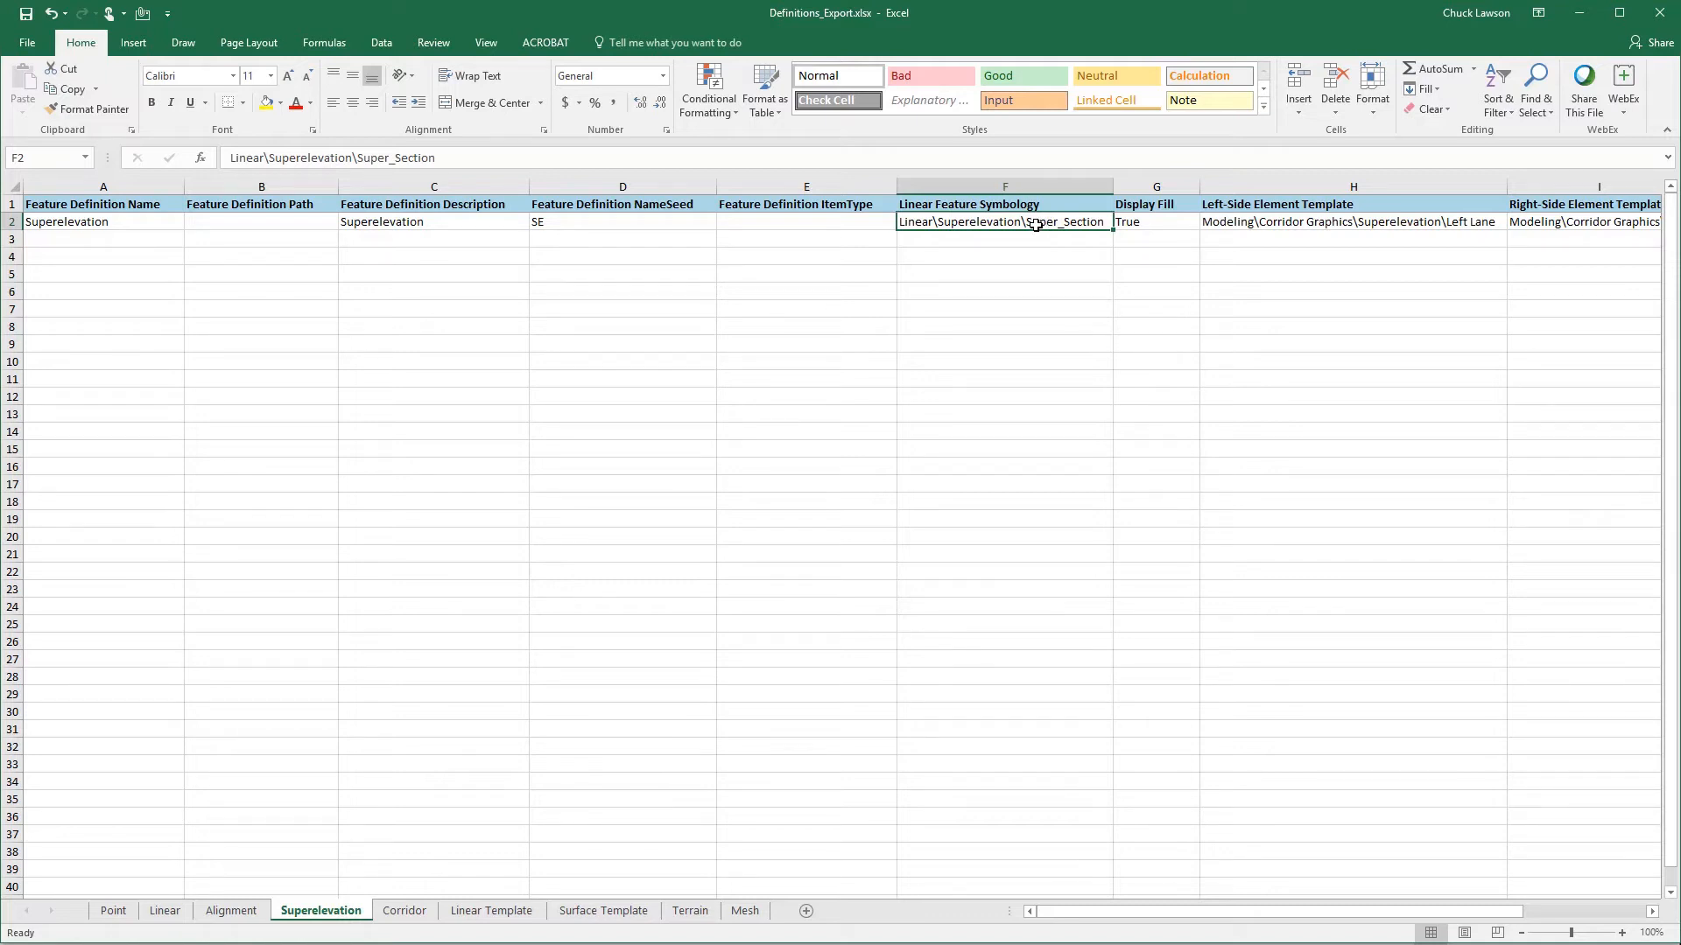
pyautogui.click(1261, 226)
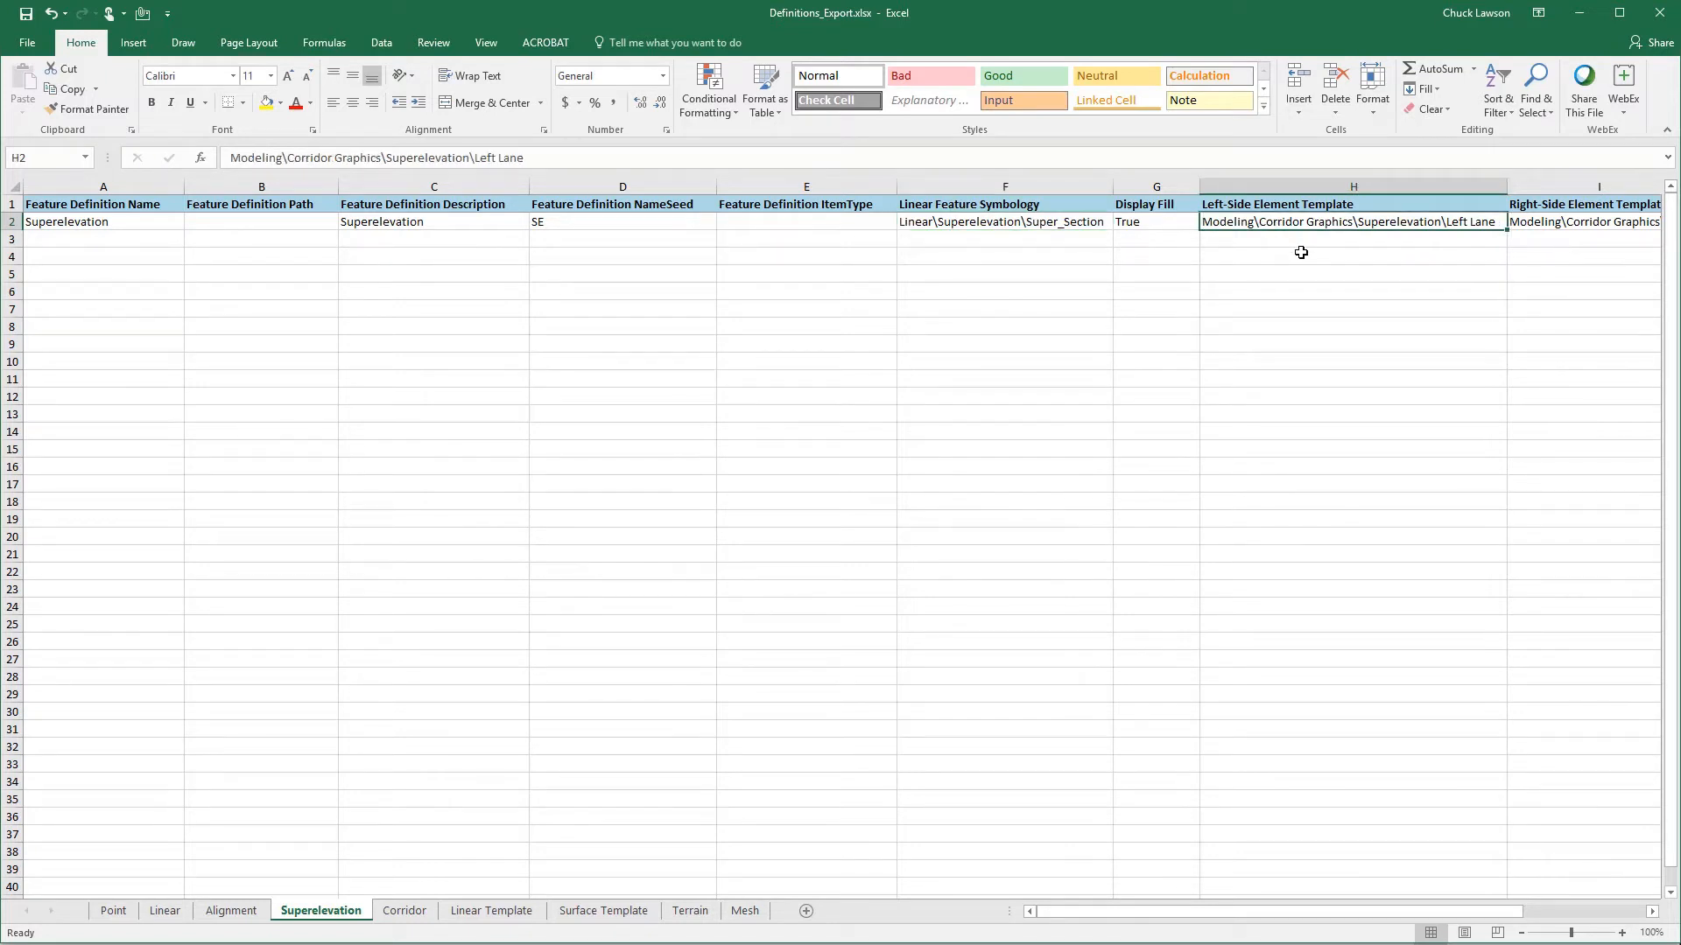
pyautogui.press('Right')
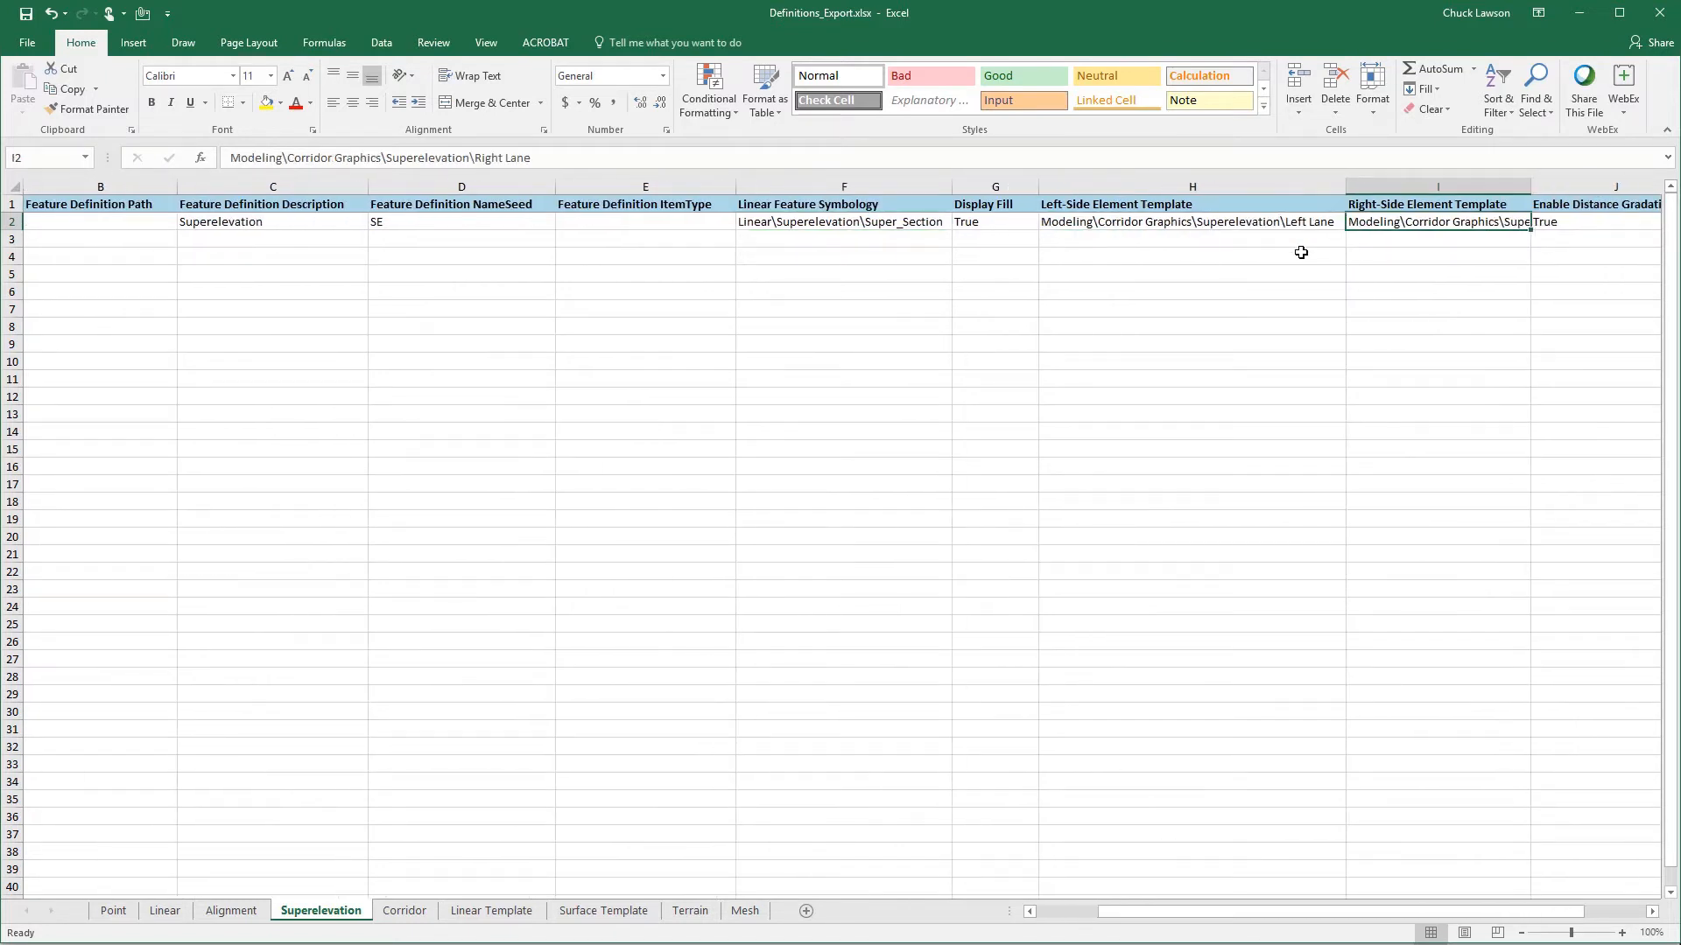
pyautogui.doubleClick(1531, 182)
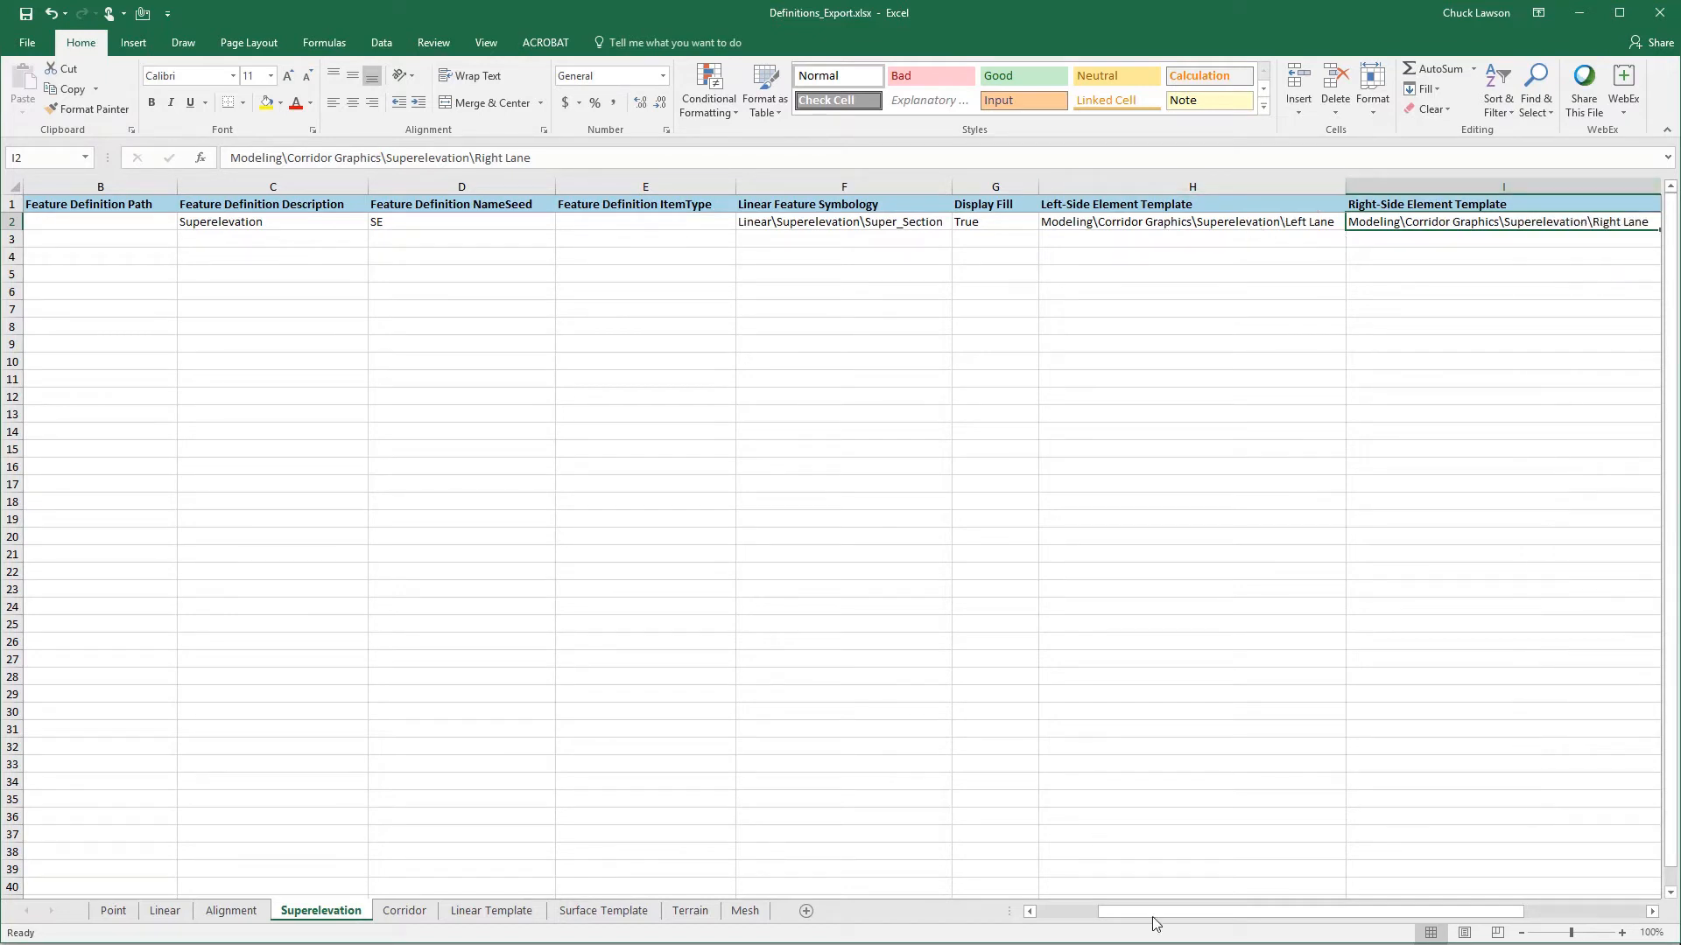
# - Examine the Superelevation entry's Display Fill, Left-Side Element Template, Right-Side Element Template and Enable Distance Gradation values
pyautogui.moveTo(1155, 924); pyautogui.dragTo(1274, 926)
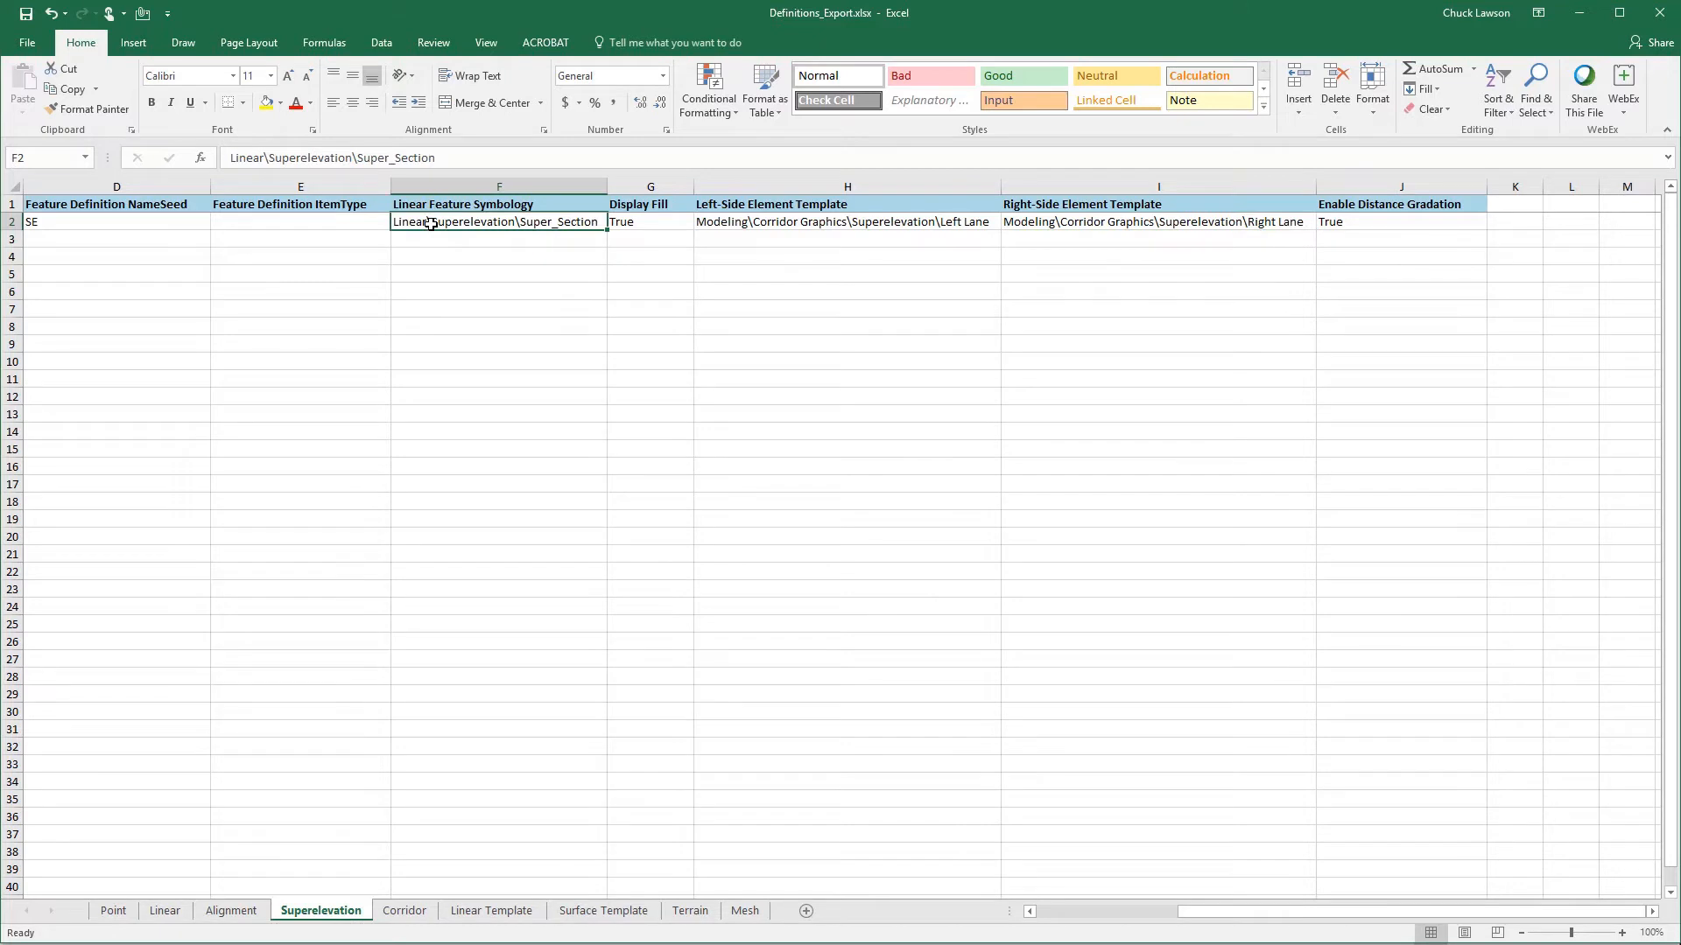
pyautogui.click(650, 224)
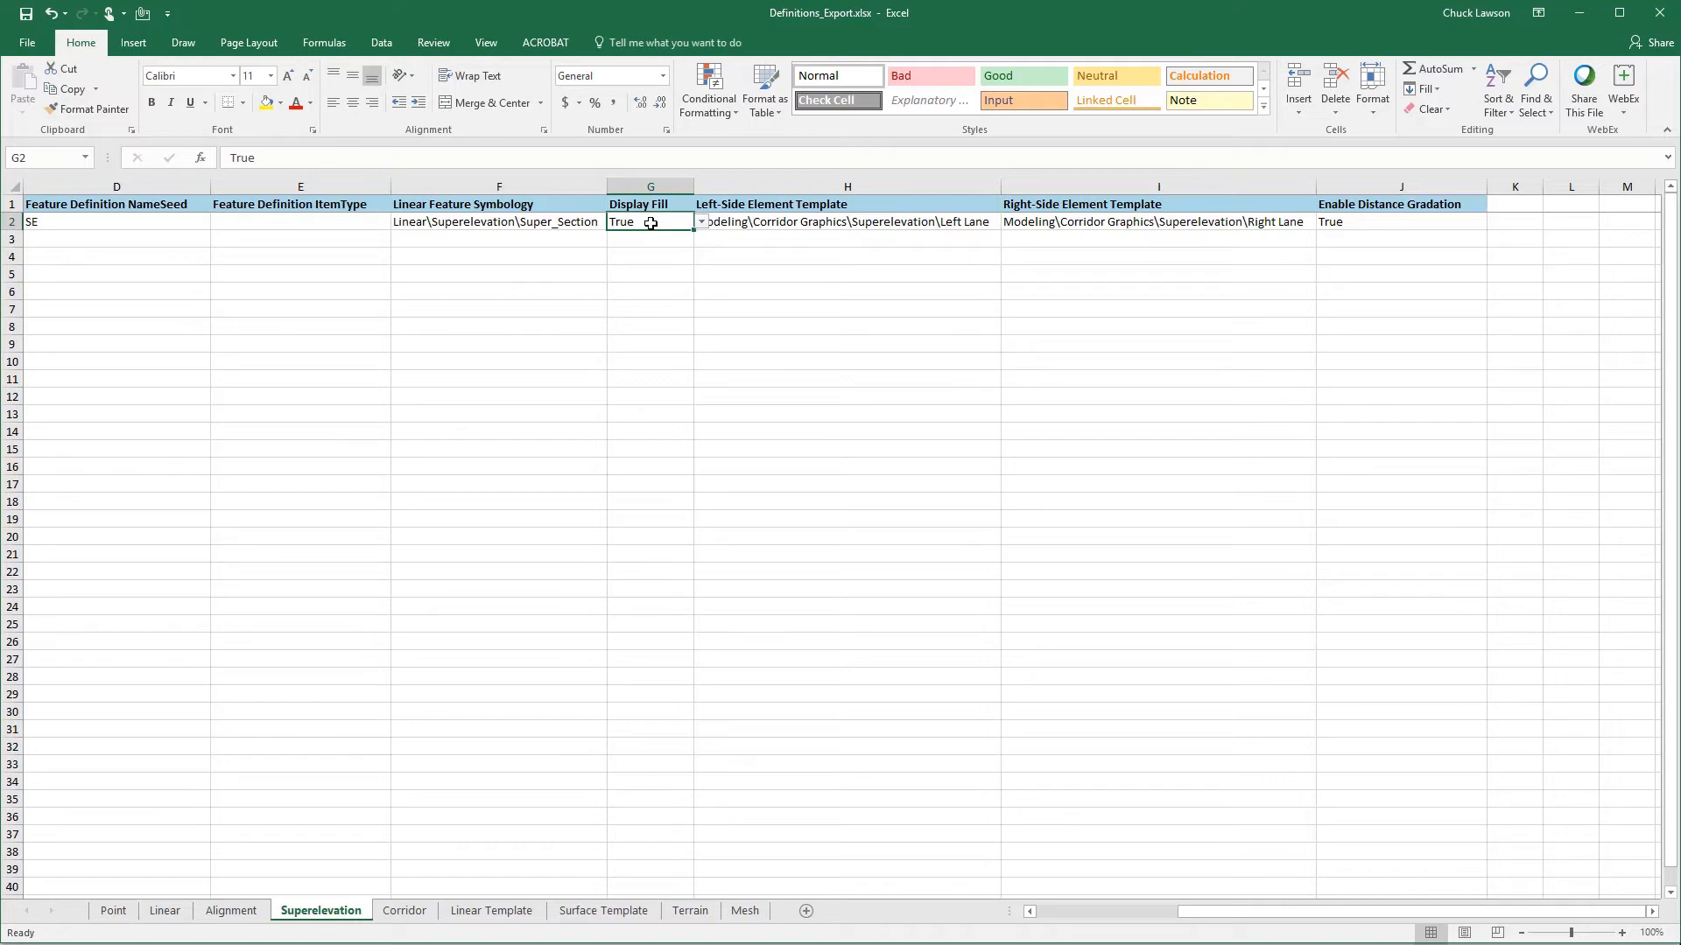
pyautogui.click(812, 222)
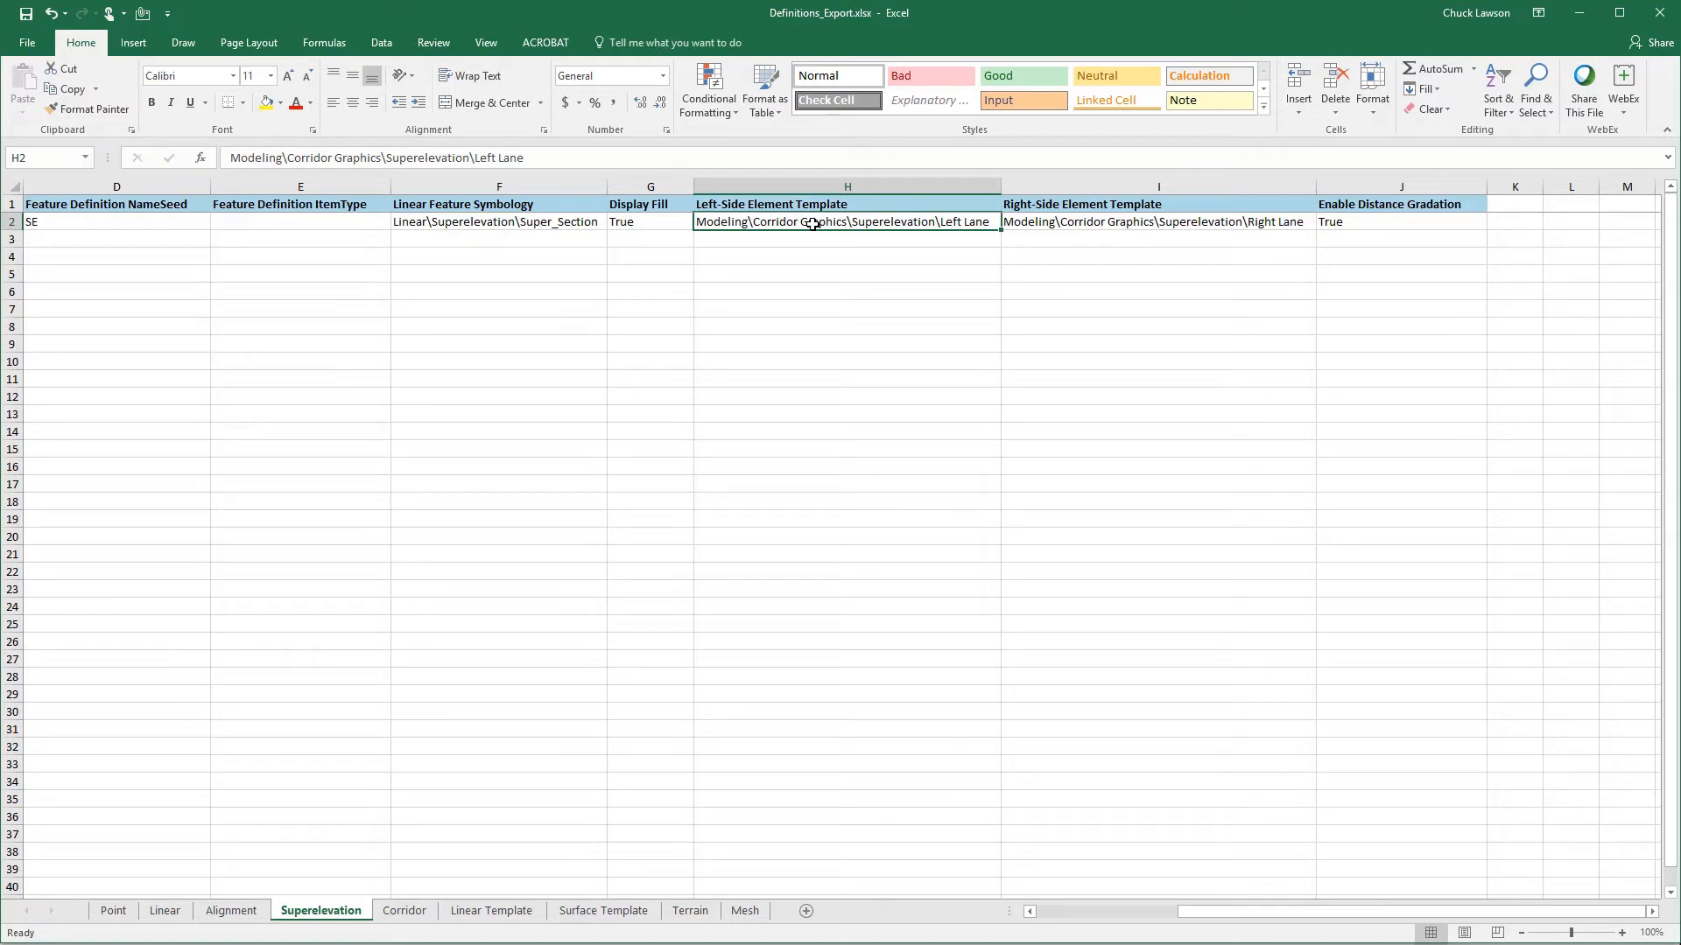
pyautogui.click(1382, 223)
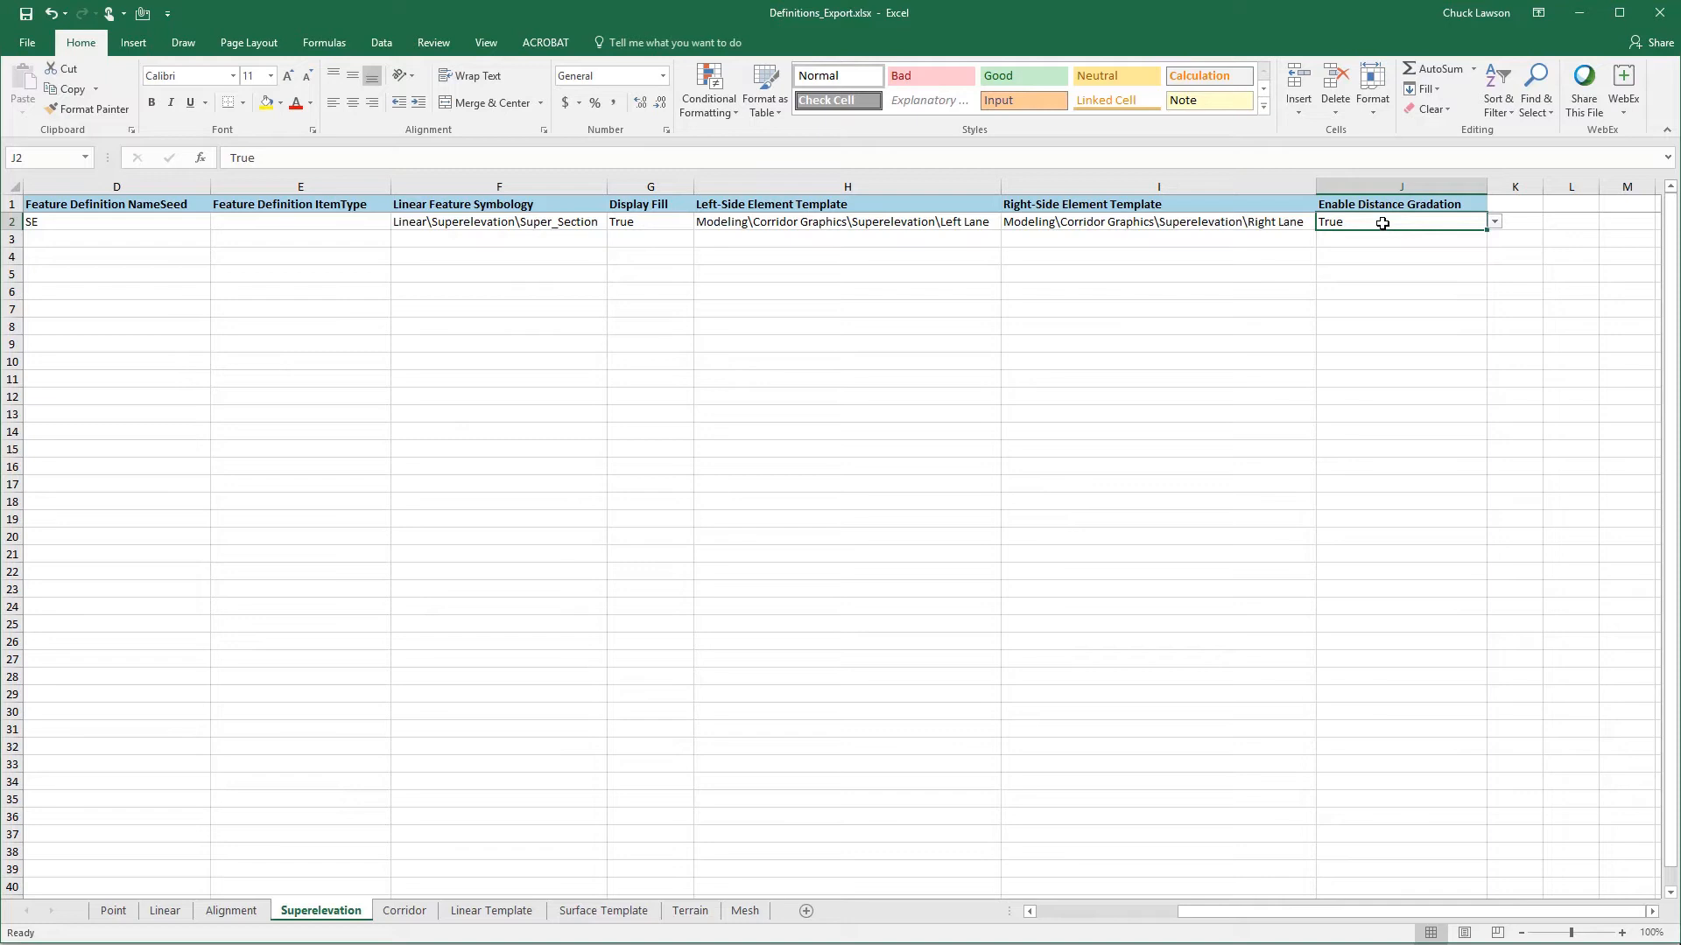
pyautogui.moveTo(1345, 912); pyautogui.dragTo(1152, 922)
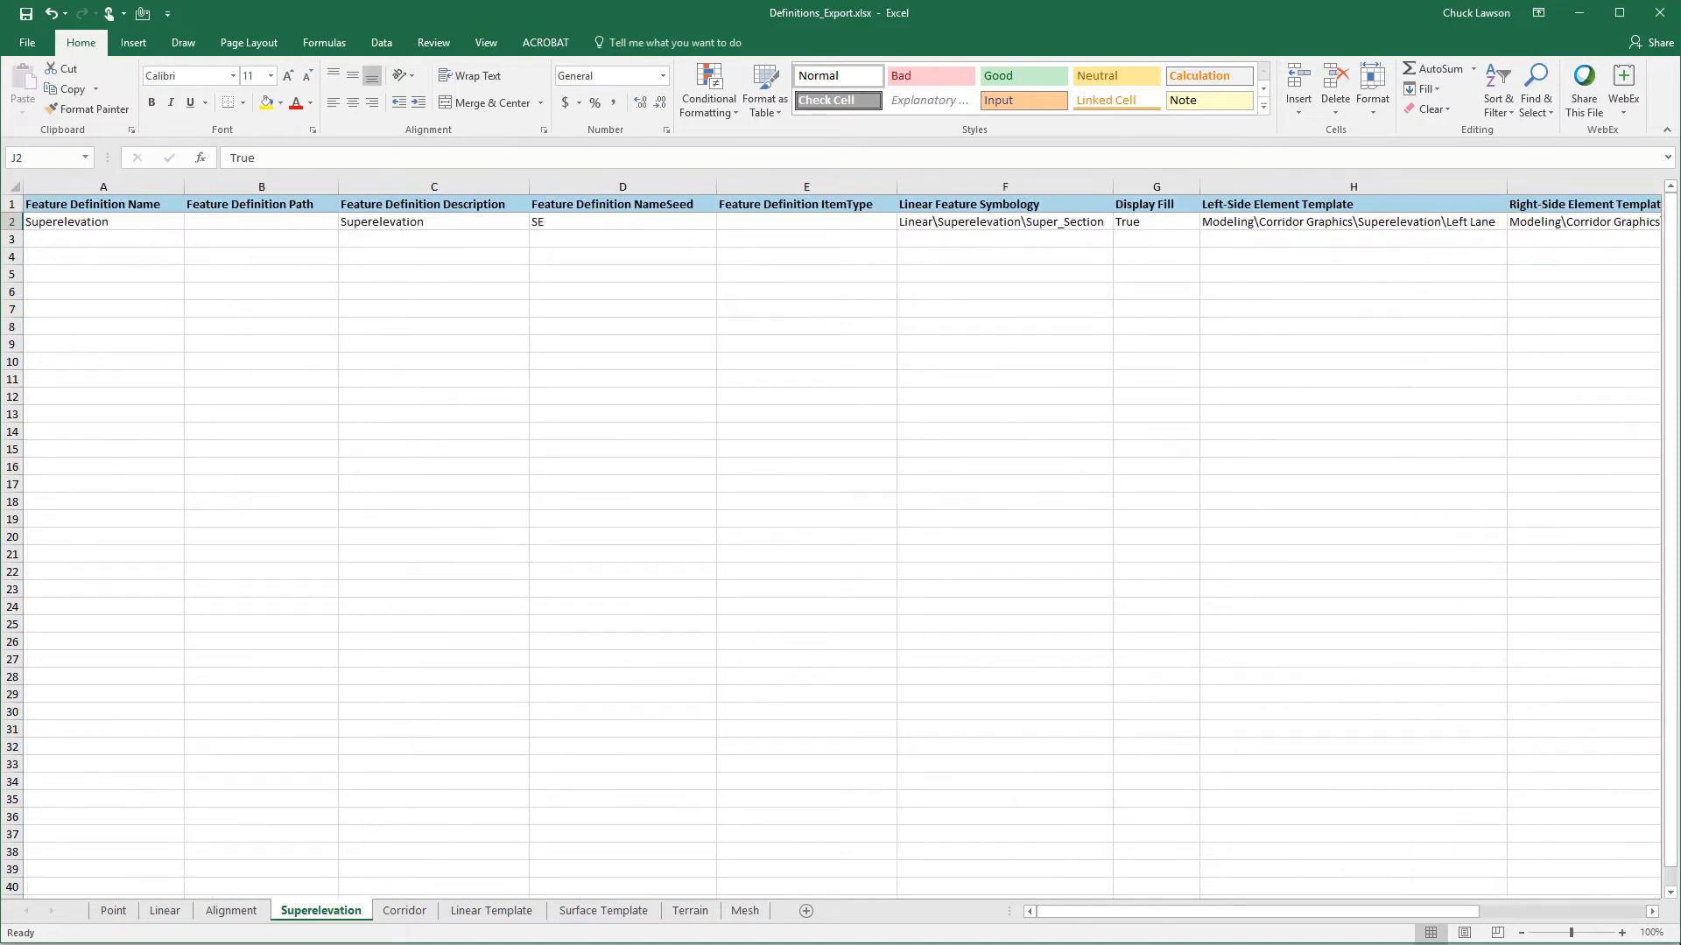
# - Copy the Corridor rows A2:AM5, Conceptual through Final w/ Contours, from the Corridor sheet of Definitions_Export_Delivered_Export.xlsx
pyautogui.hotkey('ctrl', 'pagedown')
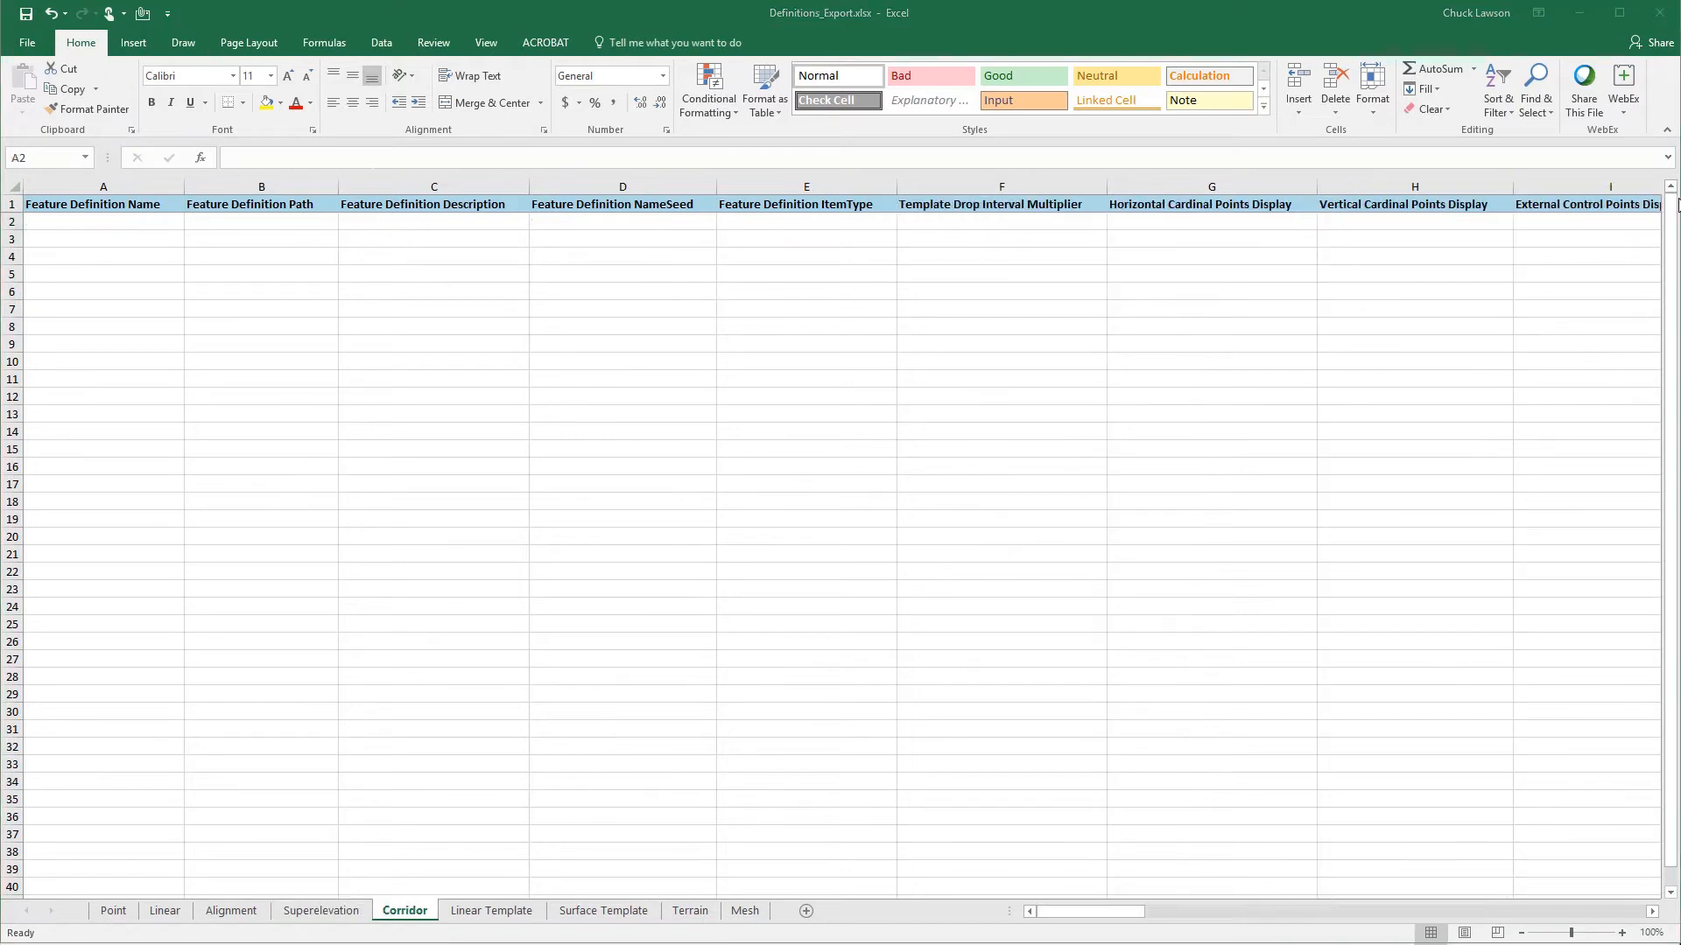
pyautogui.click(122, 223)
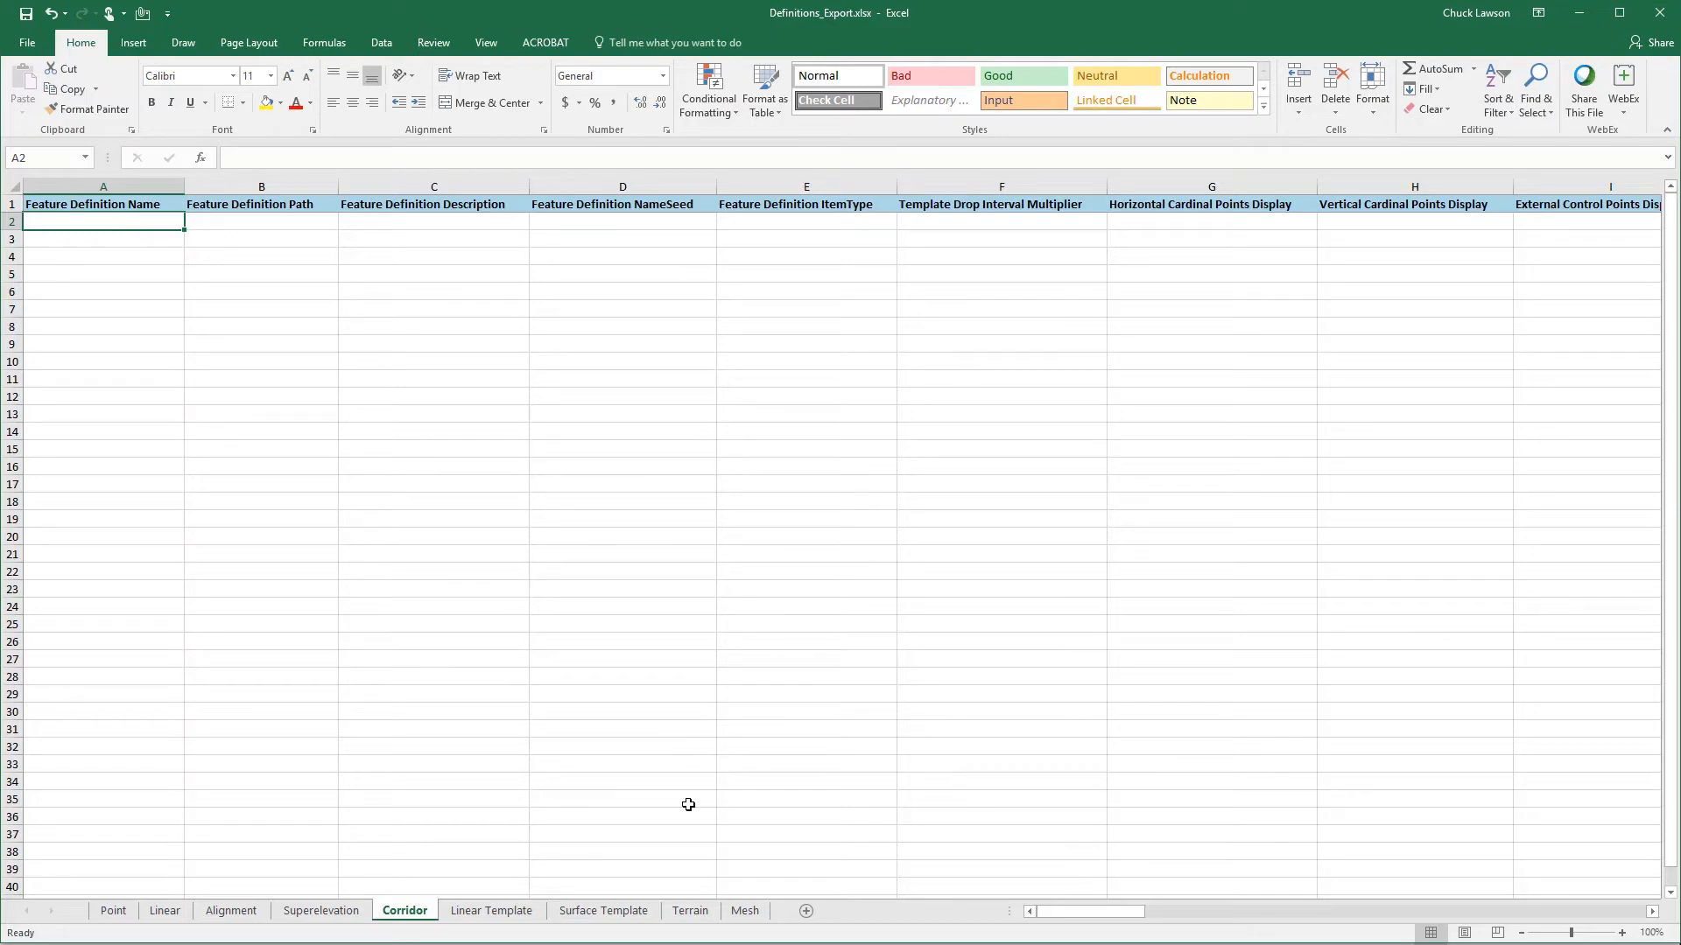
pyautogui.moveTo(714, 944)
pyautogui.click(998, 928)
pyautogui.click(83, 224)
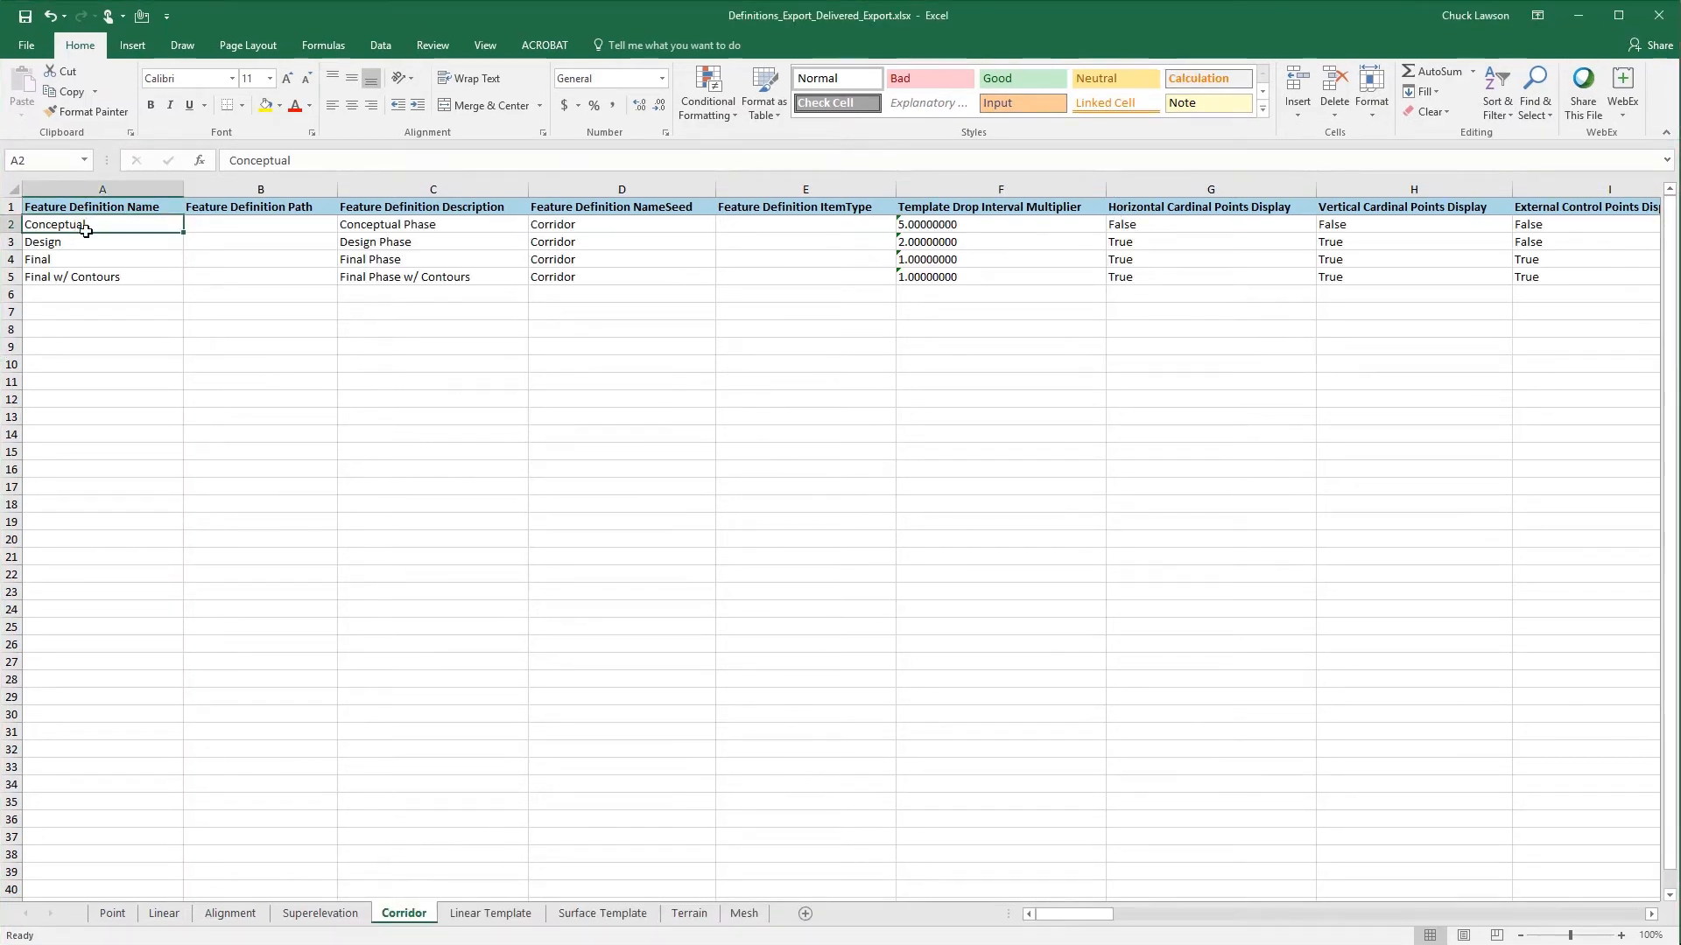
pyautogui.hotkey('shift', 'Down')
pyautogui.hotkey('shift', 'Down')
pyautogui.hotkey('shift', 'Down')
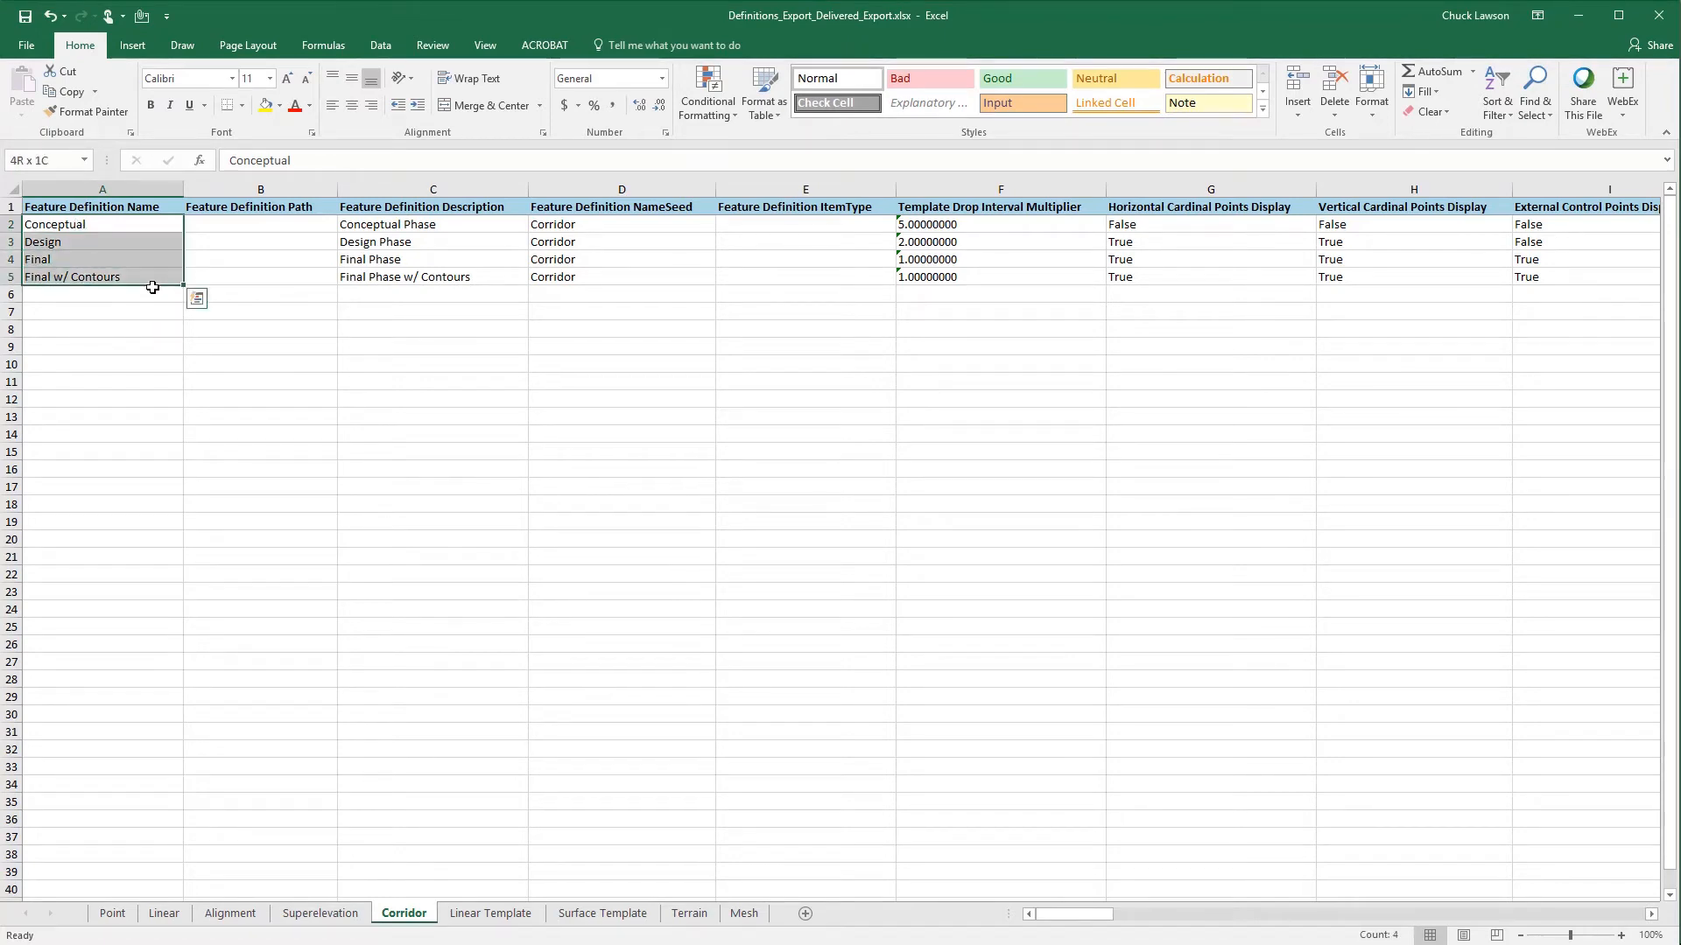
pyautogui.hotkey('shift', 'Right')
pyautogui.hotkey('shift', 'Right')
pyautogui.hotkey('shift', 'Right')
pyautogui.hotkey('shift', 'Right')
pyautogui.hotkey('shift', 'Right')
pyautogui.hotkey('shift', 'Right')
pyautogui.hotkey('shift', 'Right')
pyautogui.hotkey('shift', 'Right')
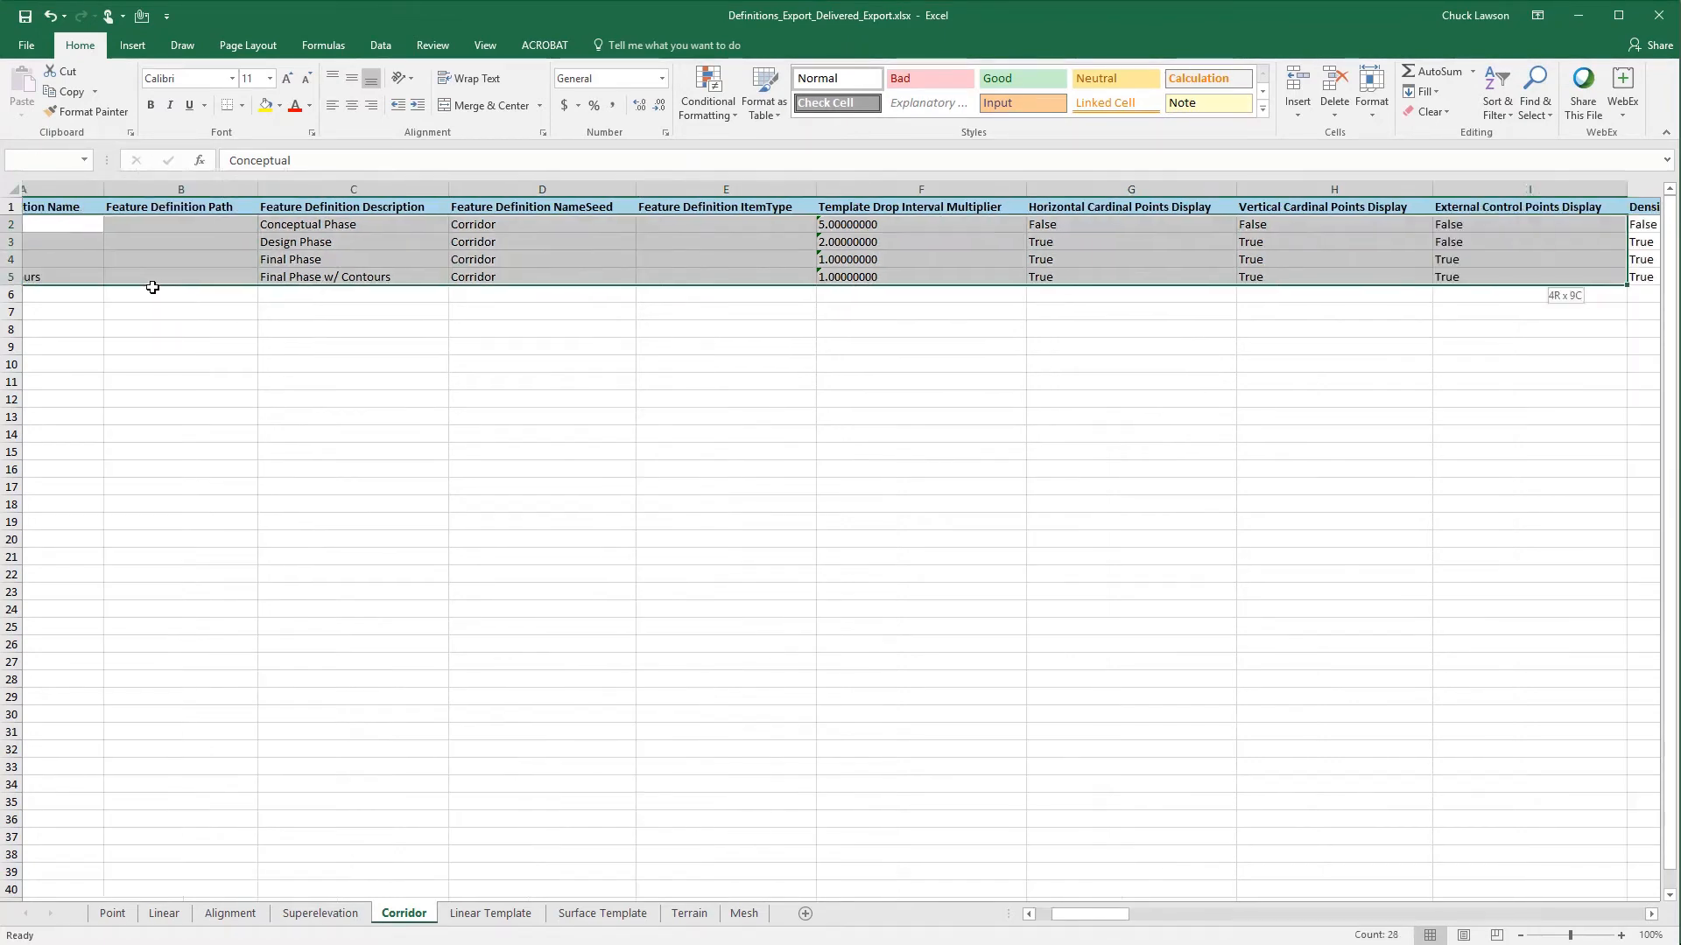
pyautogui.hotkey('shift', 'Right')
pyautogui.hotkey('shift', 'Right')
pyautogui.hotkey('shift', 'Right')
pyautogui.hotkey('shift', 'Right')
pyautogui.hotkey('shift', 'Right')
pyautogui.hotkey('shift', 'Right')
pyautogui.hotkey('shift', 'Right')
pyautogui.hotkey('shift', 'Right')
pyautogui.hotkey('shift', 'Right')
pyautogui.hotkey('shift', 'Right')
pyautogui.hotkey('shift', 'Right')
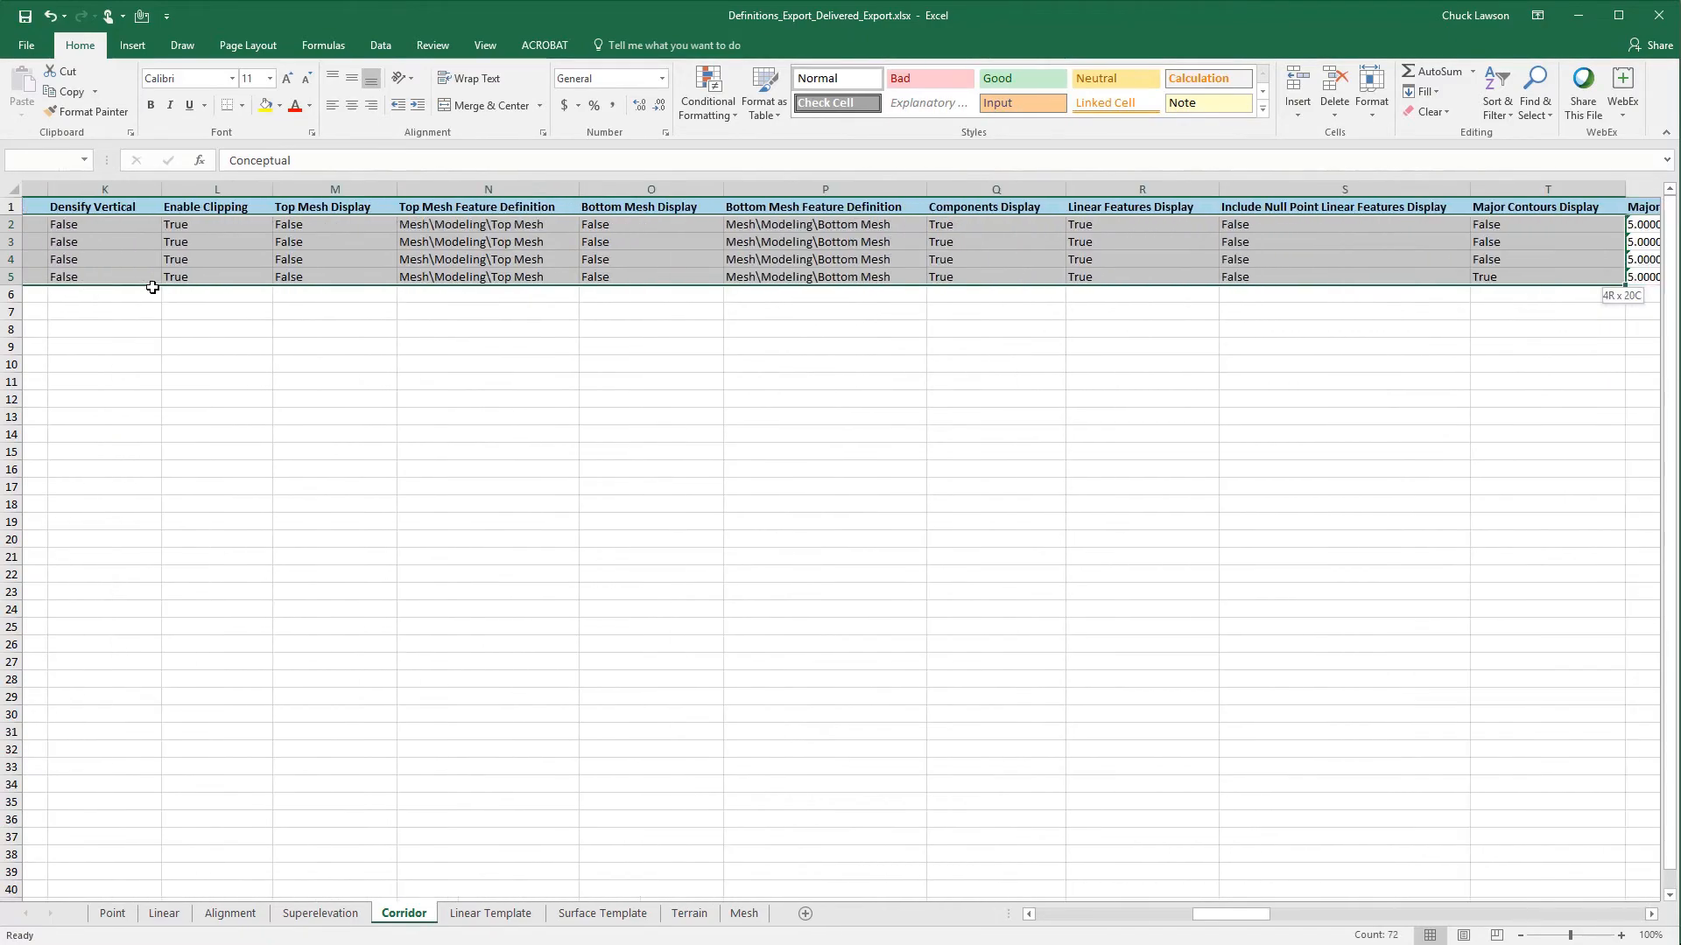
pyautogui.hotkey('shift', 'Right')
pyautogui.hotkey('shift', 'Right')
pyautogui.hotkey('shift', 'Right')
pyautogui.hotkey('shift', 'Right')
pyautogui.hotkey('shift', 'Right')
pyautogui.hotkey('shift', 'Right')
pyautogui.hotkey('shift', 'Right')
pyautogui.hotkey('shift', 'Right')
pyautogui.hotkey('shift', 'Right')
pyautogui.hotkey('shift', 'Right')
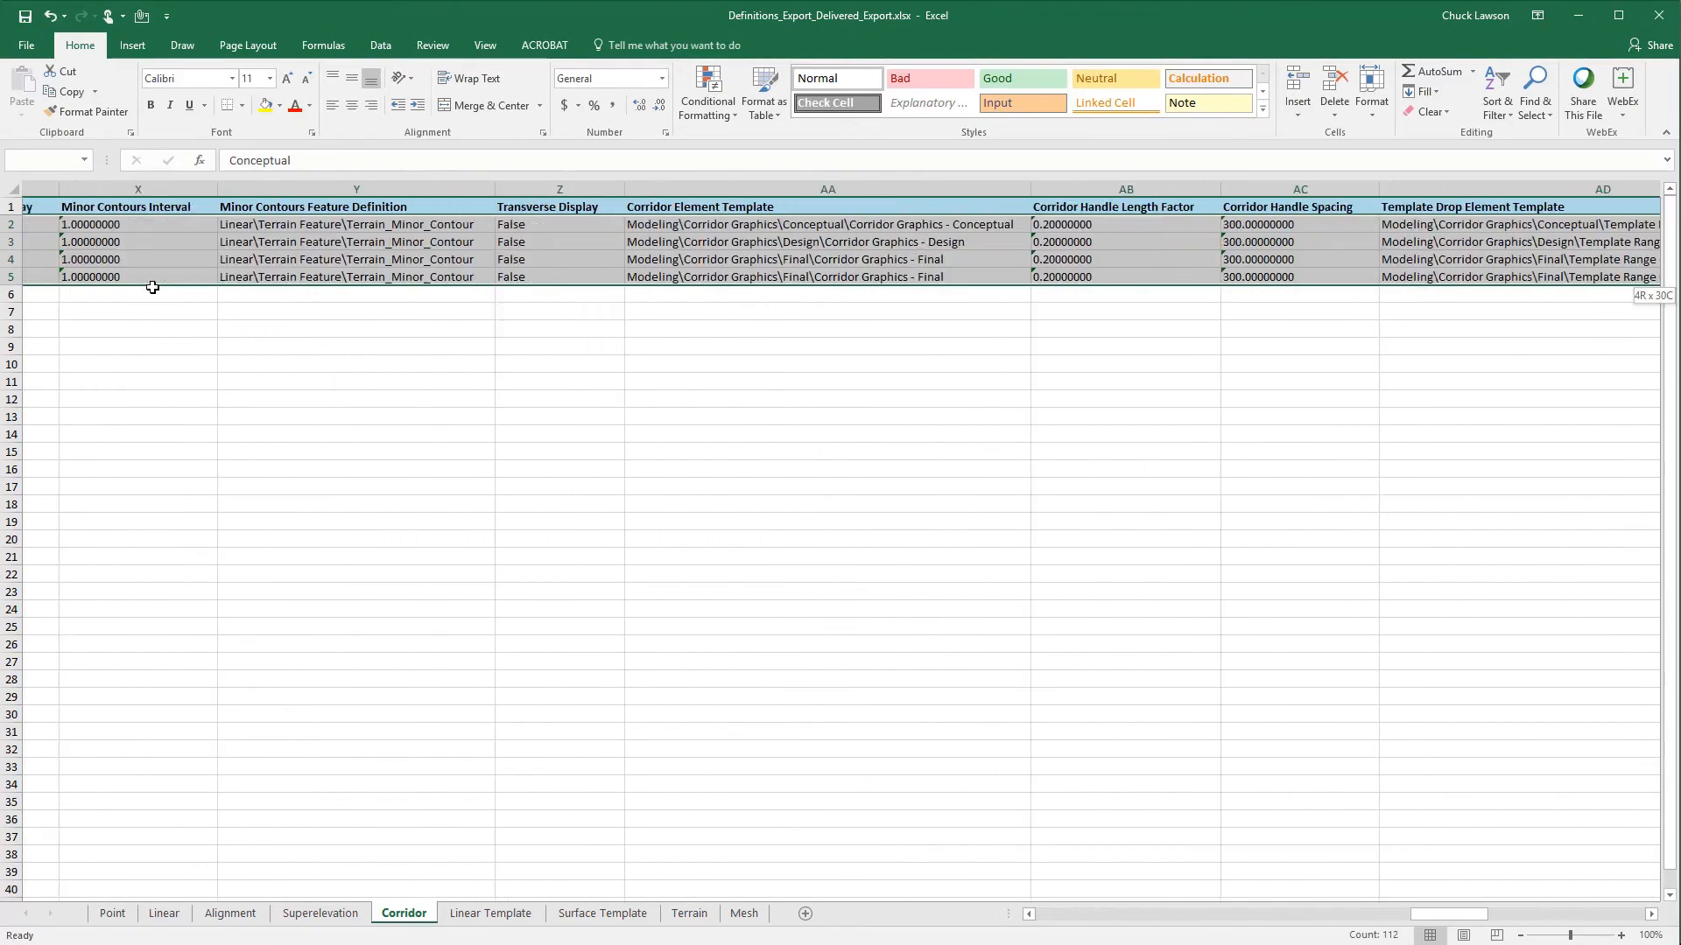
pyautogui.hotkey('shift', 'Right')
pyautogui.hotkey('shift', 'Right')
pyautogui.hotkey('shift', 'Right')
pyautogui.hotkey('shift', 'Right')
pyautogui.hotkey('shift', 'Right')
pyautogui.hotkey('shift', 'Right')
pyautogui.hotkey('shift', 'Right')
pyautogui.hotkey('shift', 'Right')
pyautogui.hotkey('shift', 'Right')
pyautogui.hotkey('shift', 'Right')
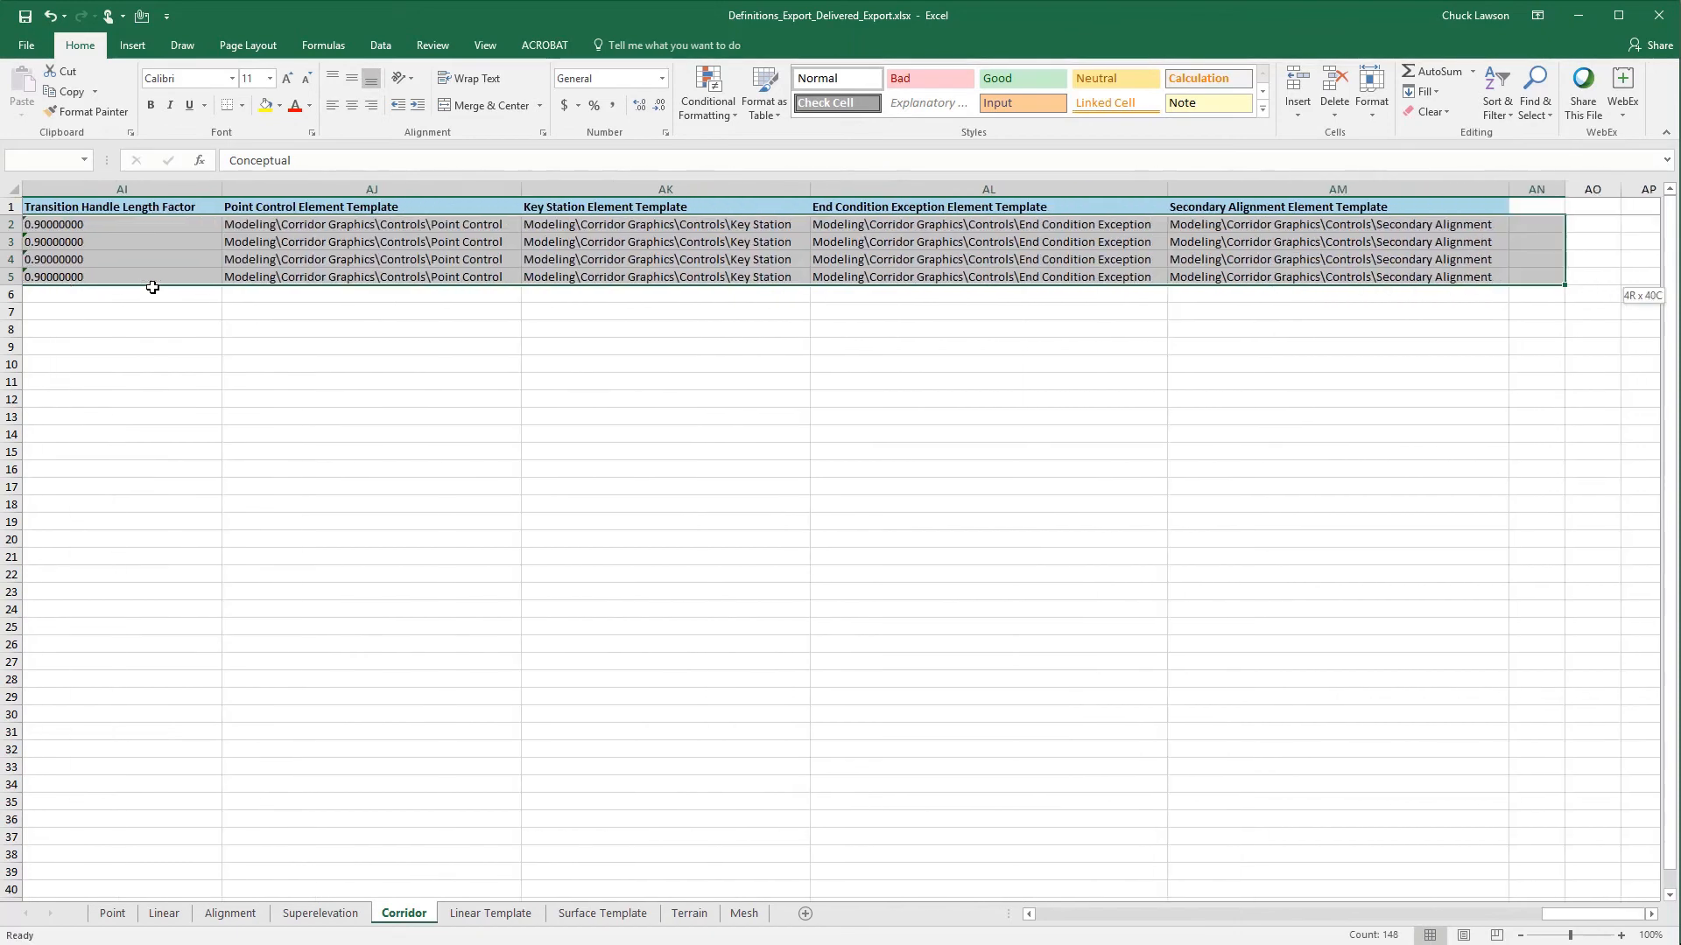
pyautogui.hotkey('shift', 'Right')
pyautogui.hotkey('shift', 'Left')
pyautogui.hotkey('shift', 'Left')
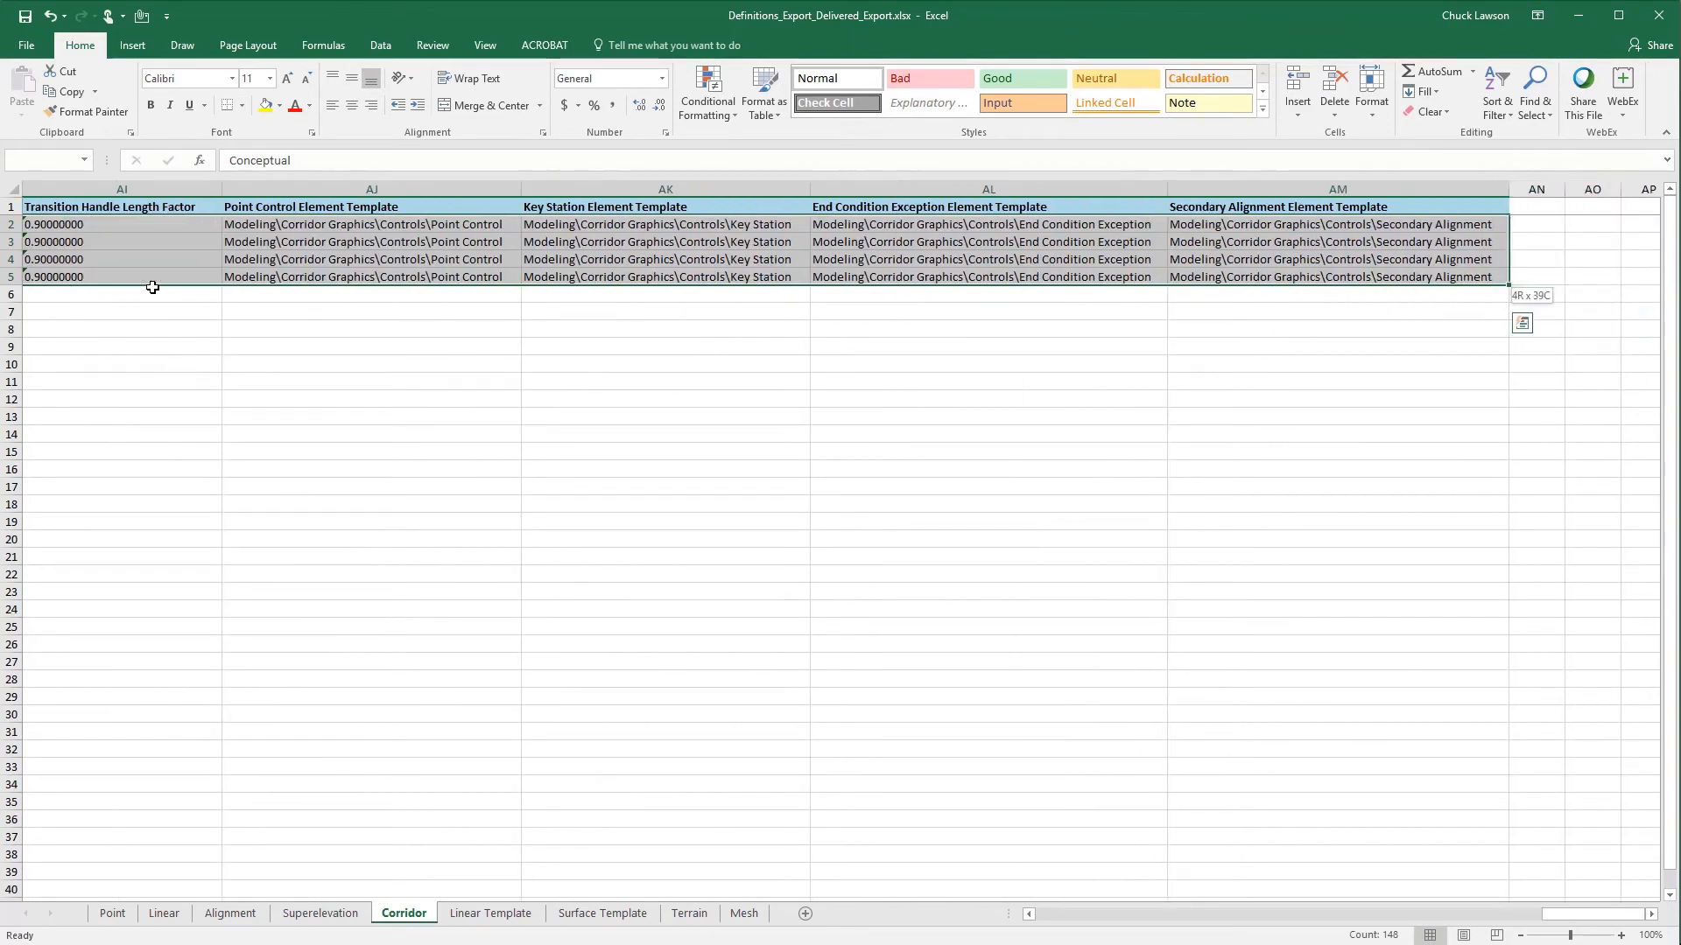
pyautogui.hotkey('ctrl', 'c')
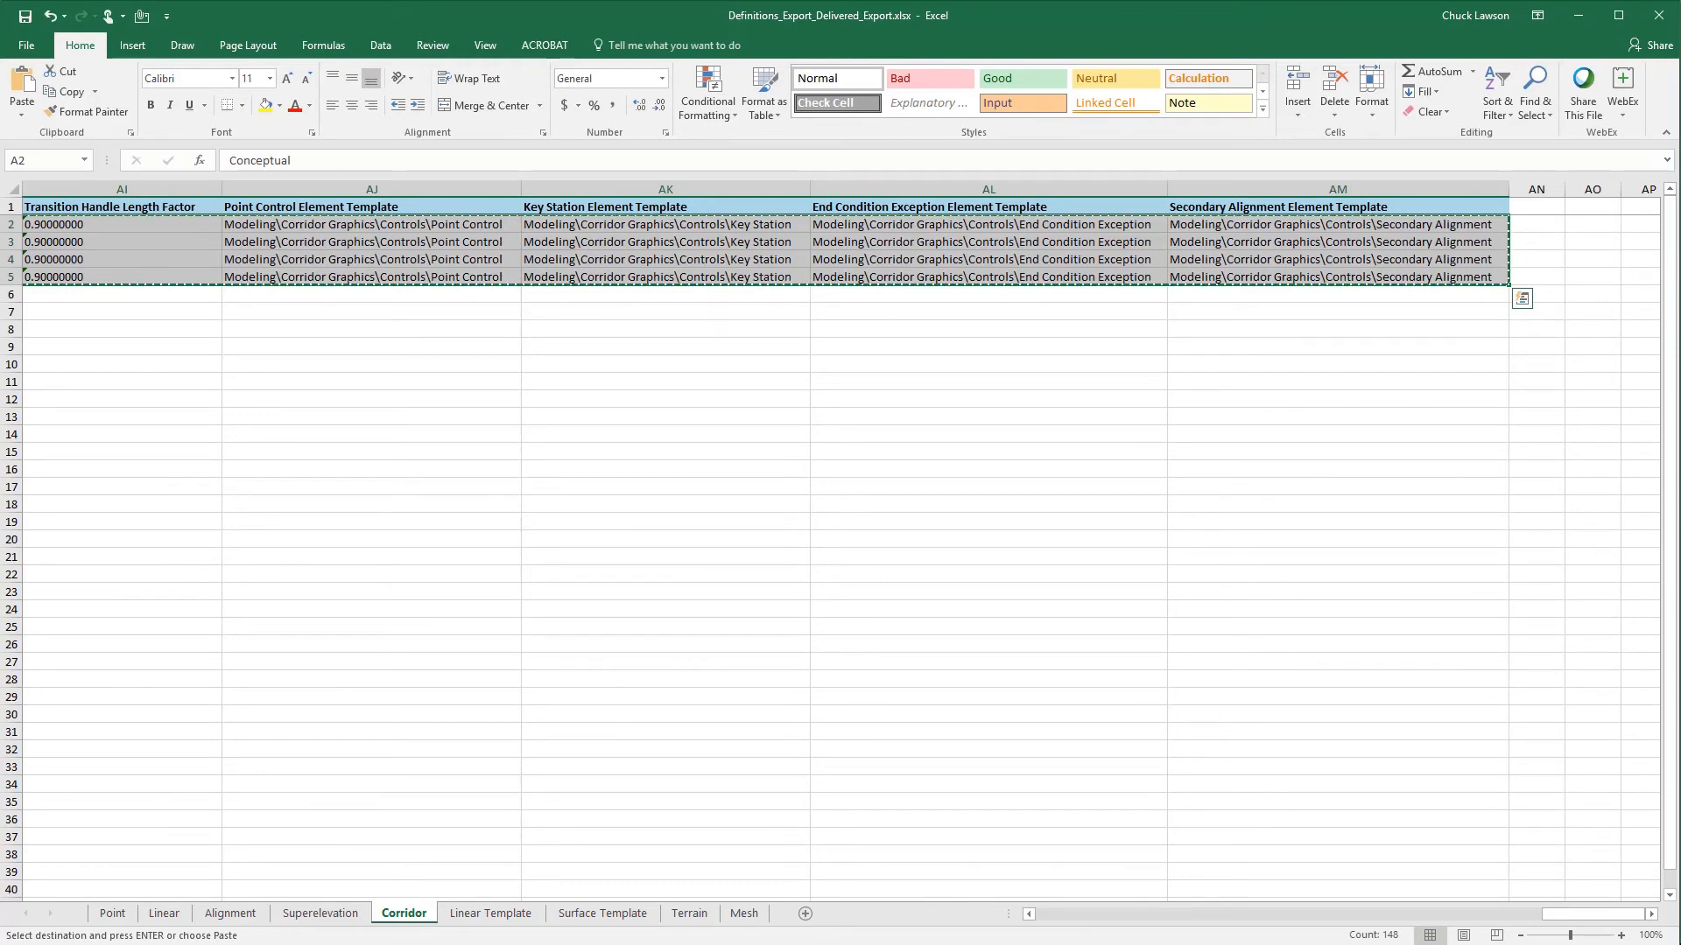
# - Paste the four copied corridor definitions into the Corridor sheet of Definitions_Export.xlsx, starting at cell A2
pyautogui.moveTo(713, 944)
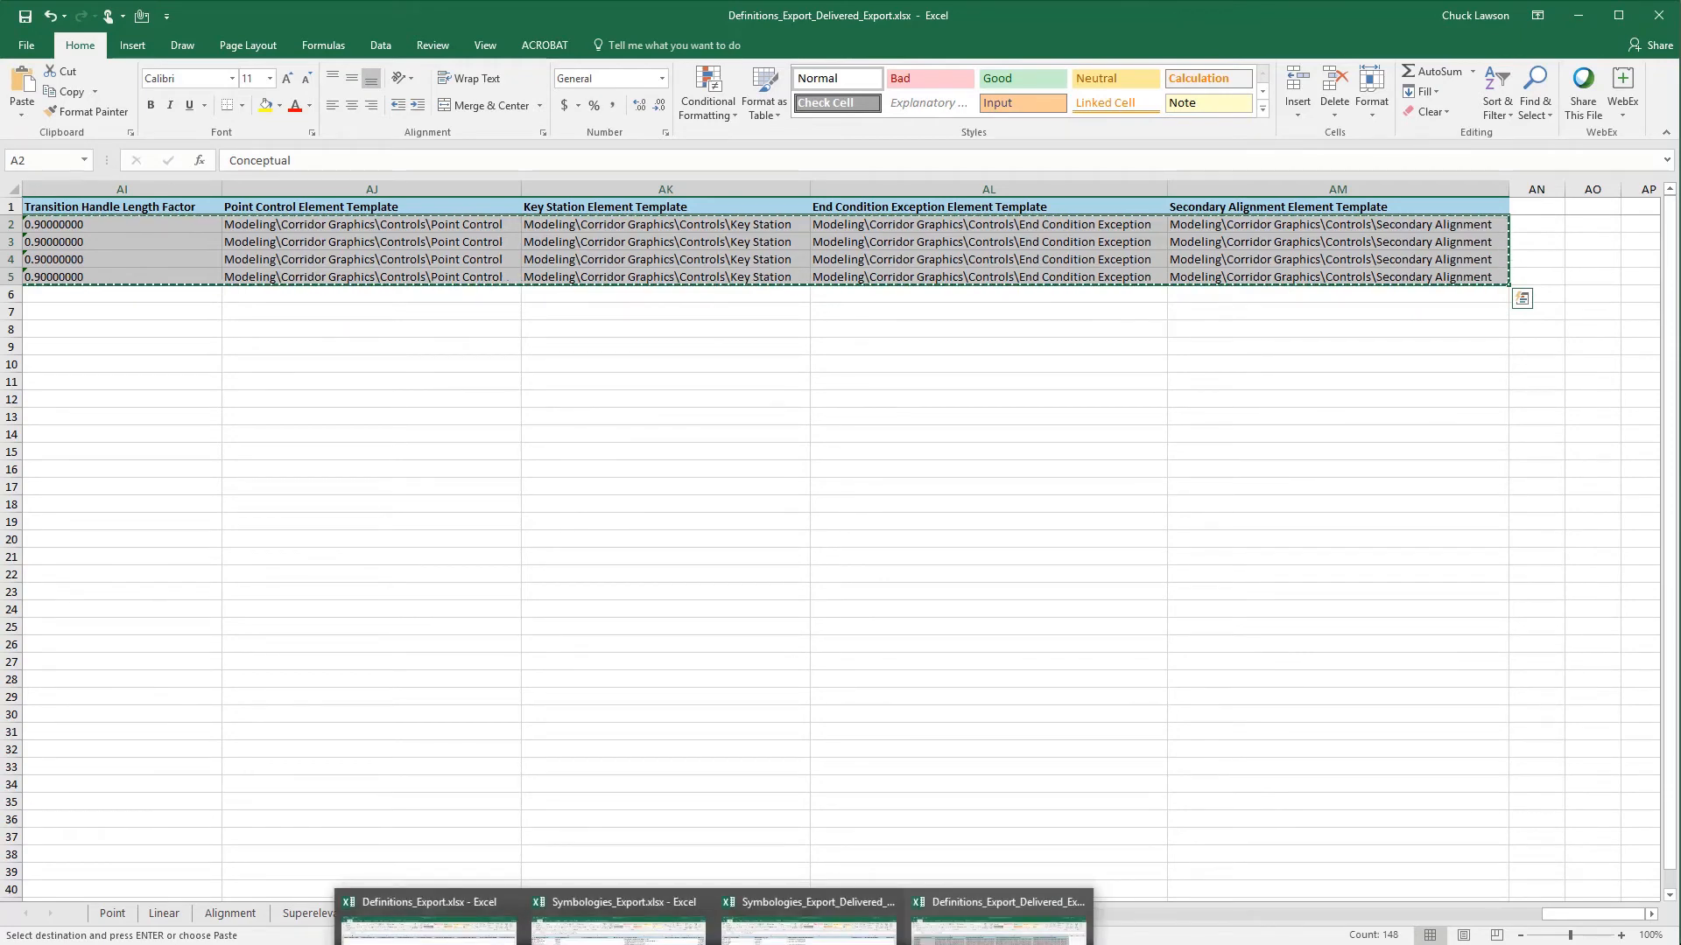
pyautogui.click(429, 919)
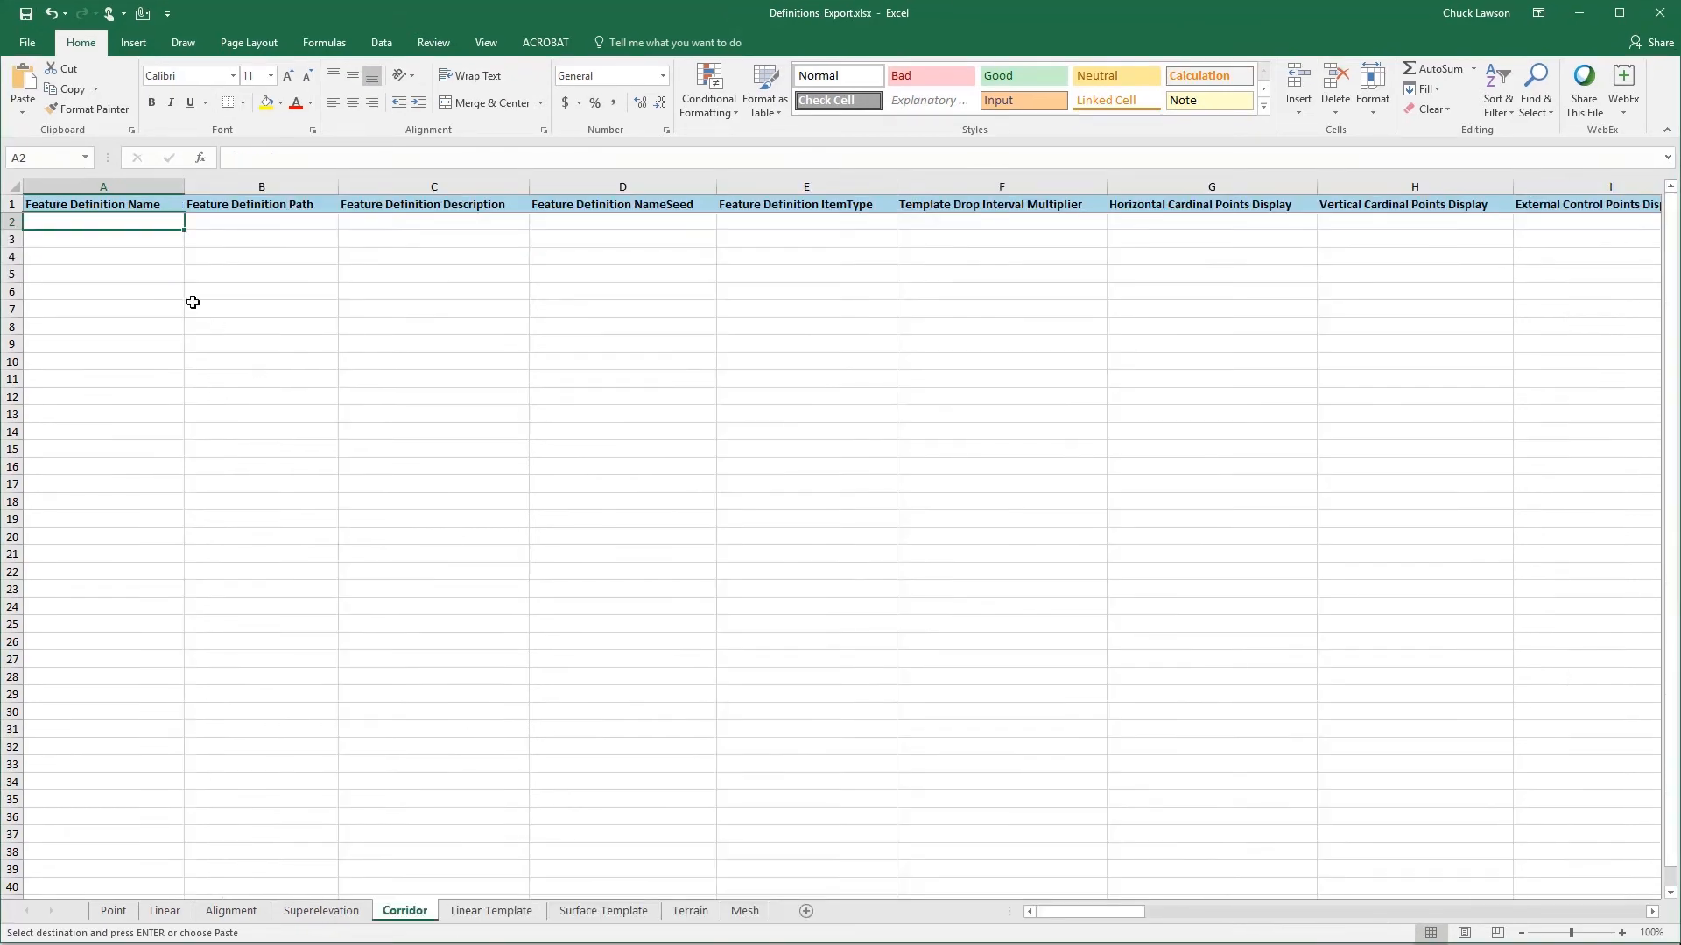
pyautogui.hotkey('ctrl', 'v')
pyautogui.click(98, 222)
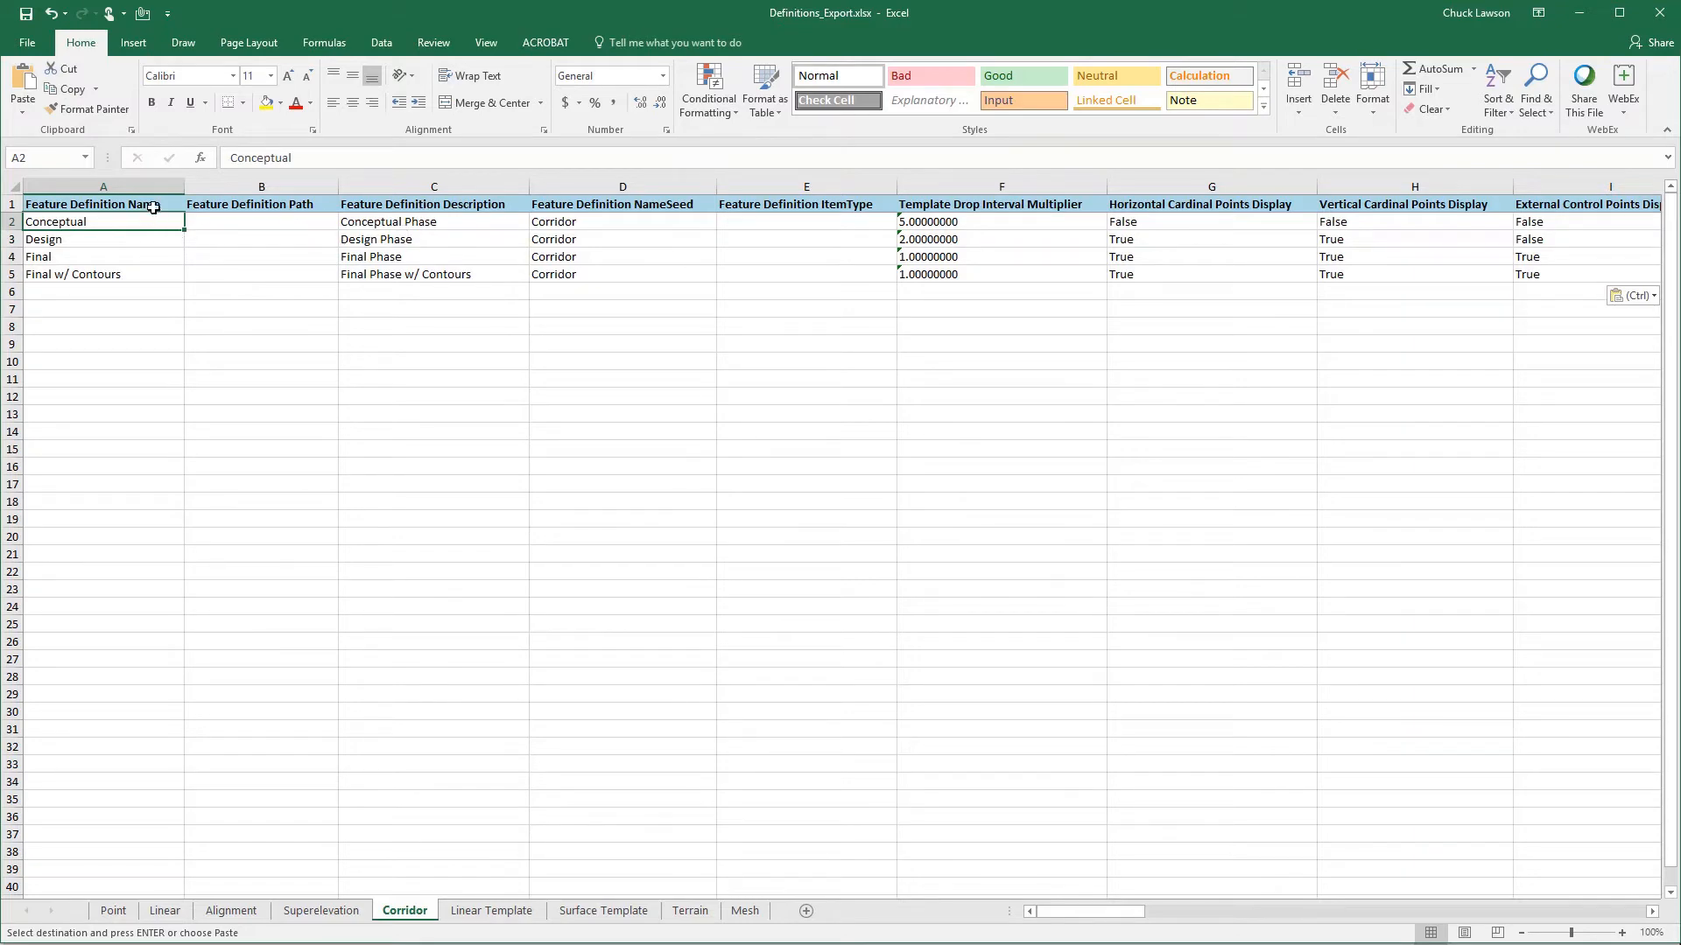
# - Switch to OpenRoads Designer and examine the Conceptual corridor feature definition's processing, display and manipulator settings
pyautogui.click(234, 223)
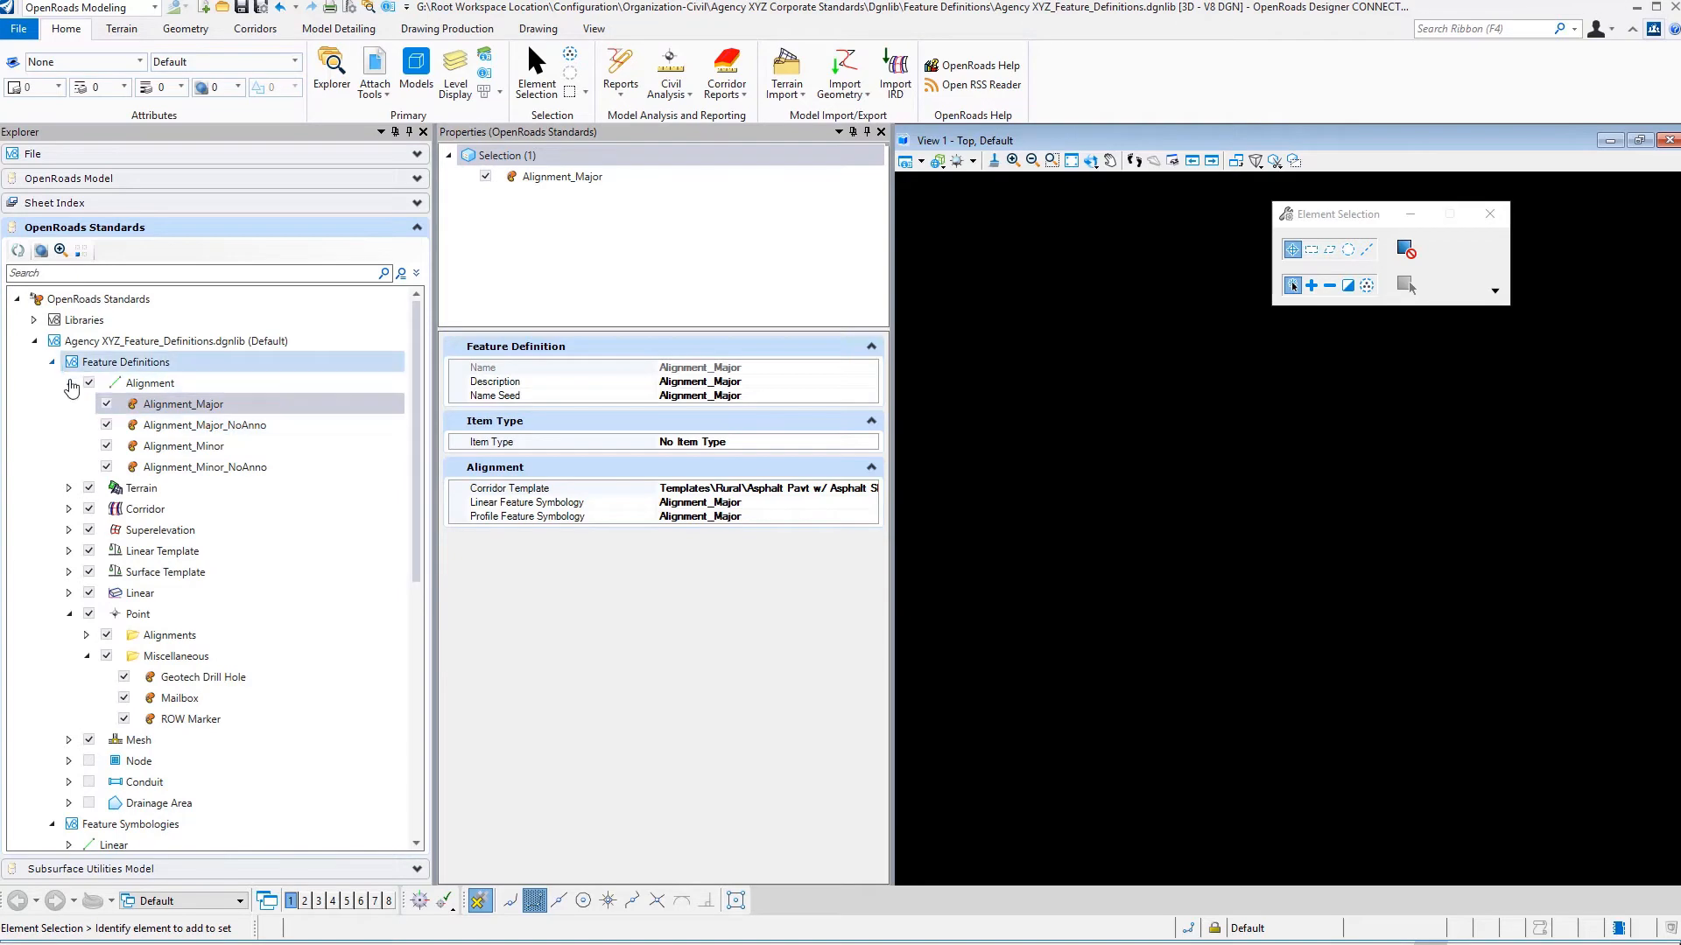
pyautogui.click(69, 382)
pyautogui.doubleClick(118, 425)
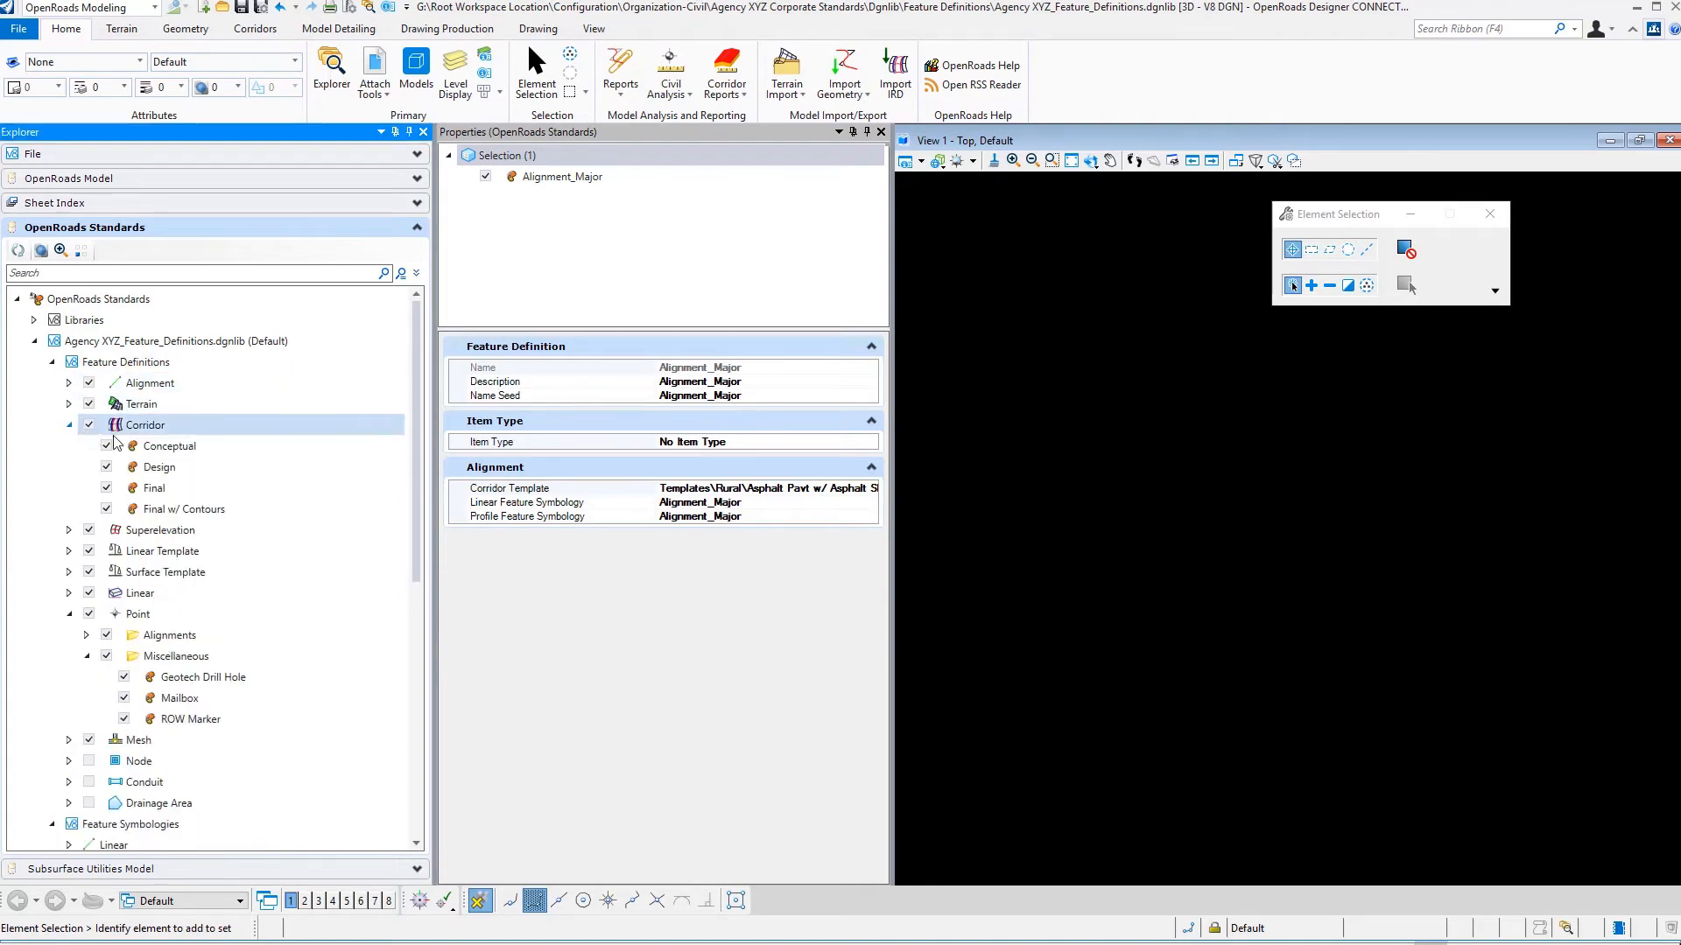
pyautogui.click(118, 445)
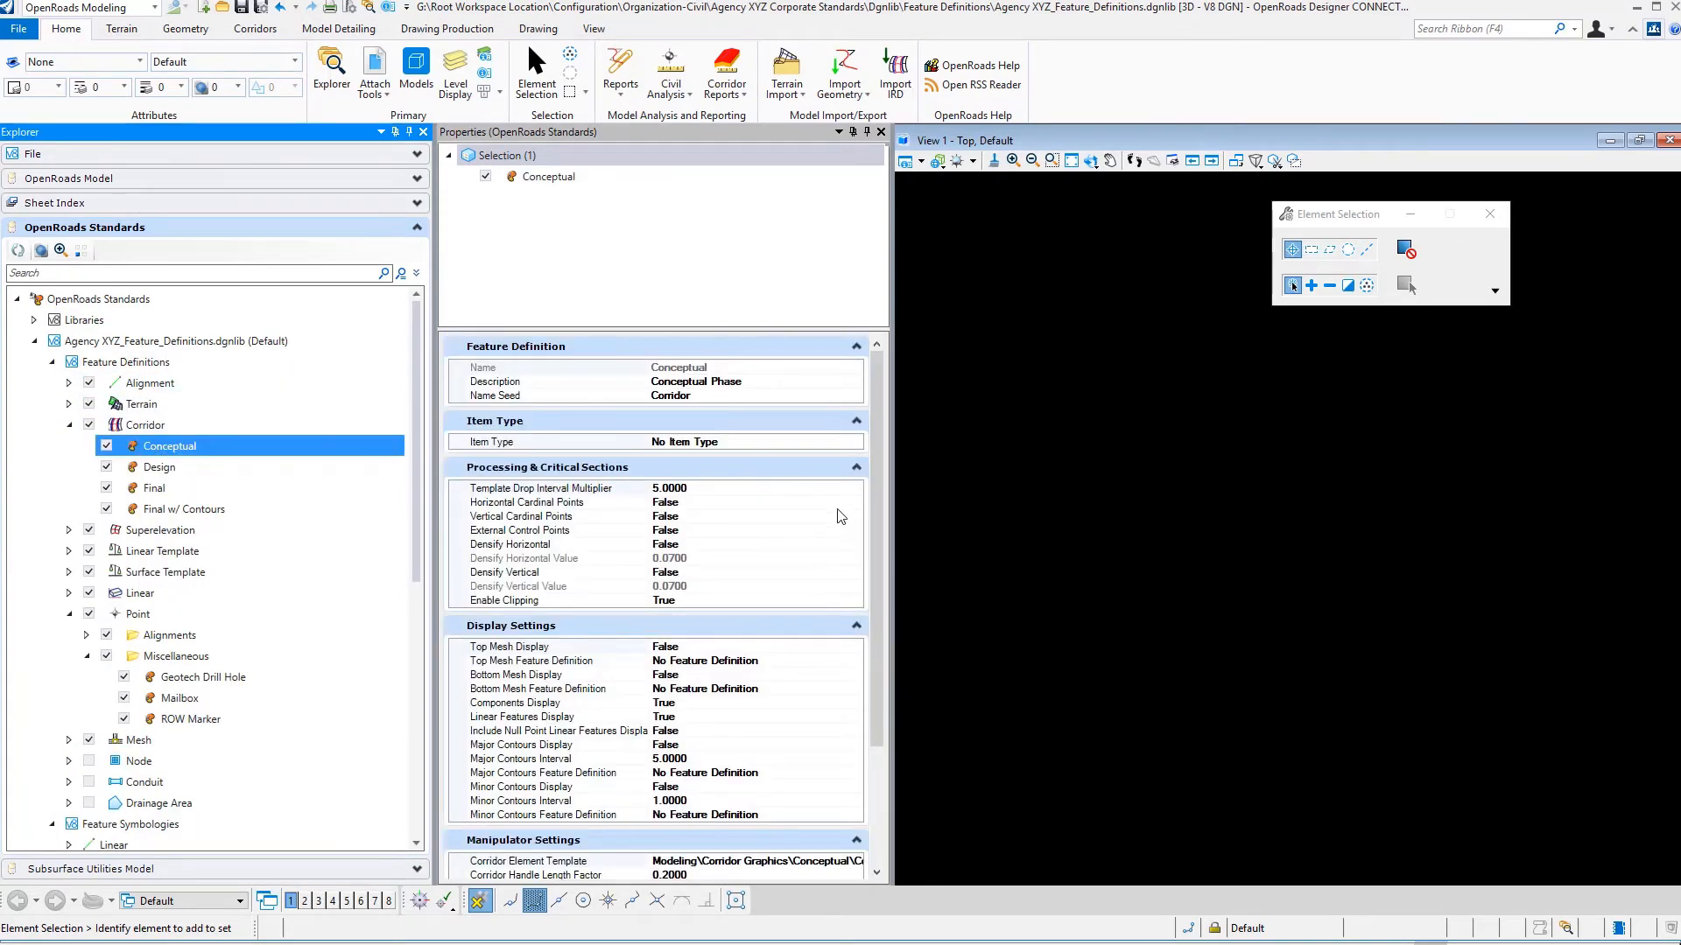
pyautogui.moveTo(876, 510); pyautogui.dragTo(897, 628)
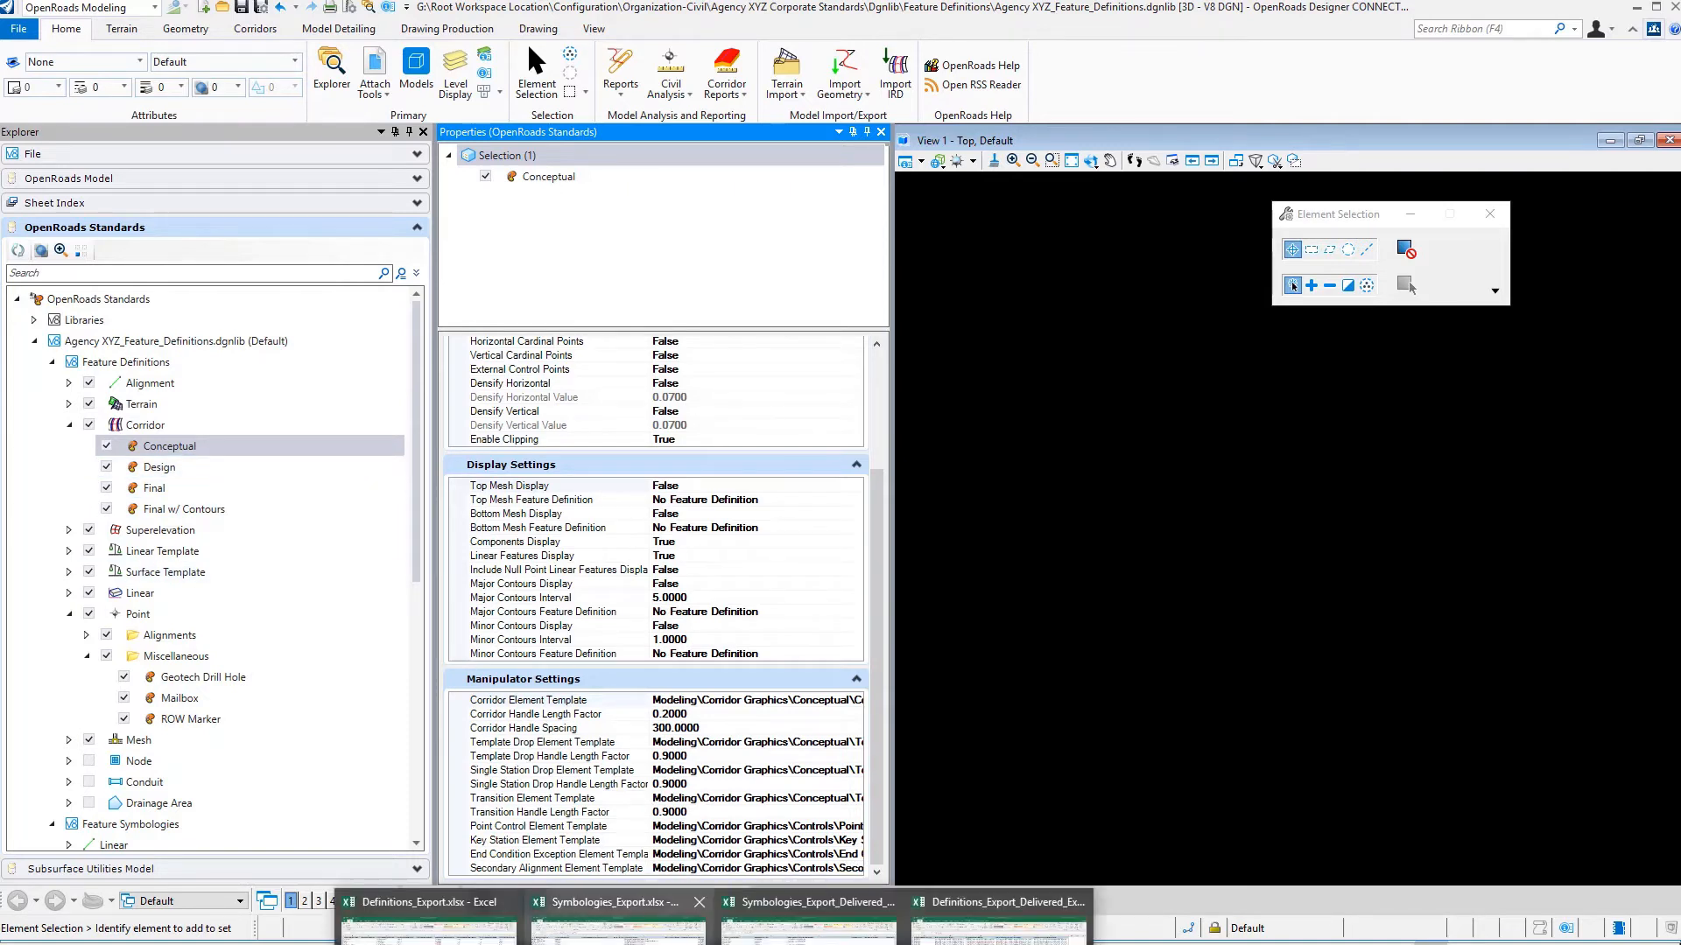
# - Return to Definitions_Export.xlsx and review the Conceptual corridor's description, name seed and Template Drop Interval Multiplier
pyautogui.click(428, 917)
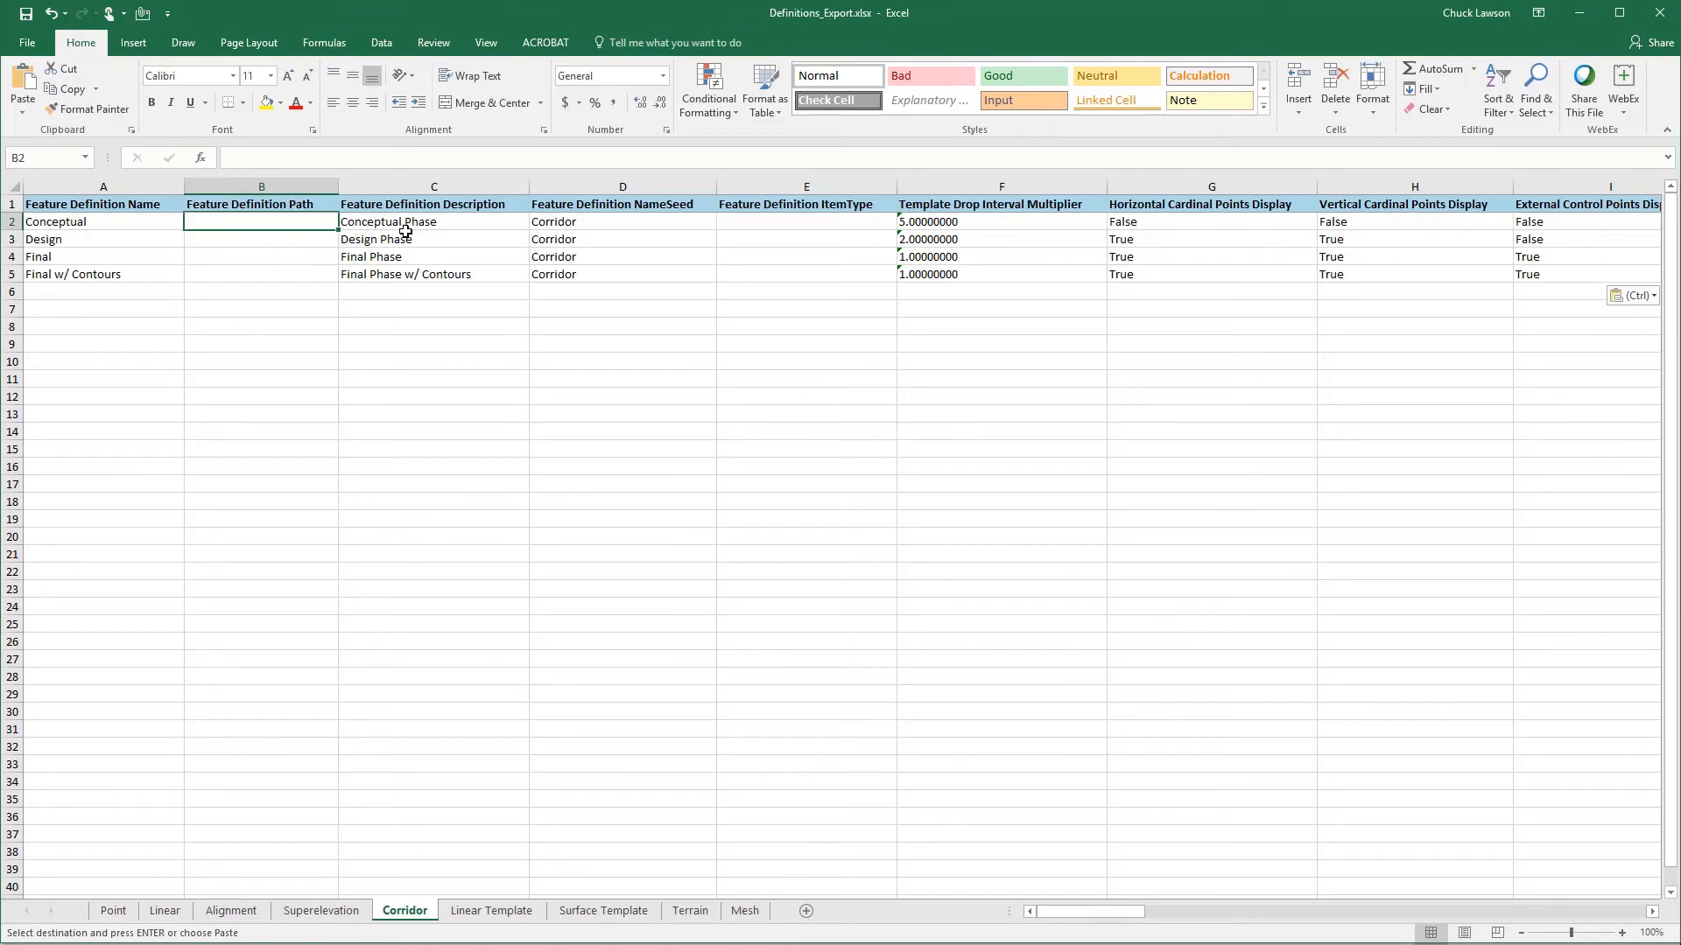
pyautogui.click(498, 222)
pyautogui.click(588, 222)
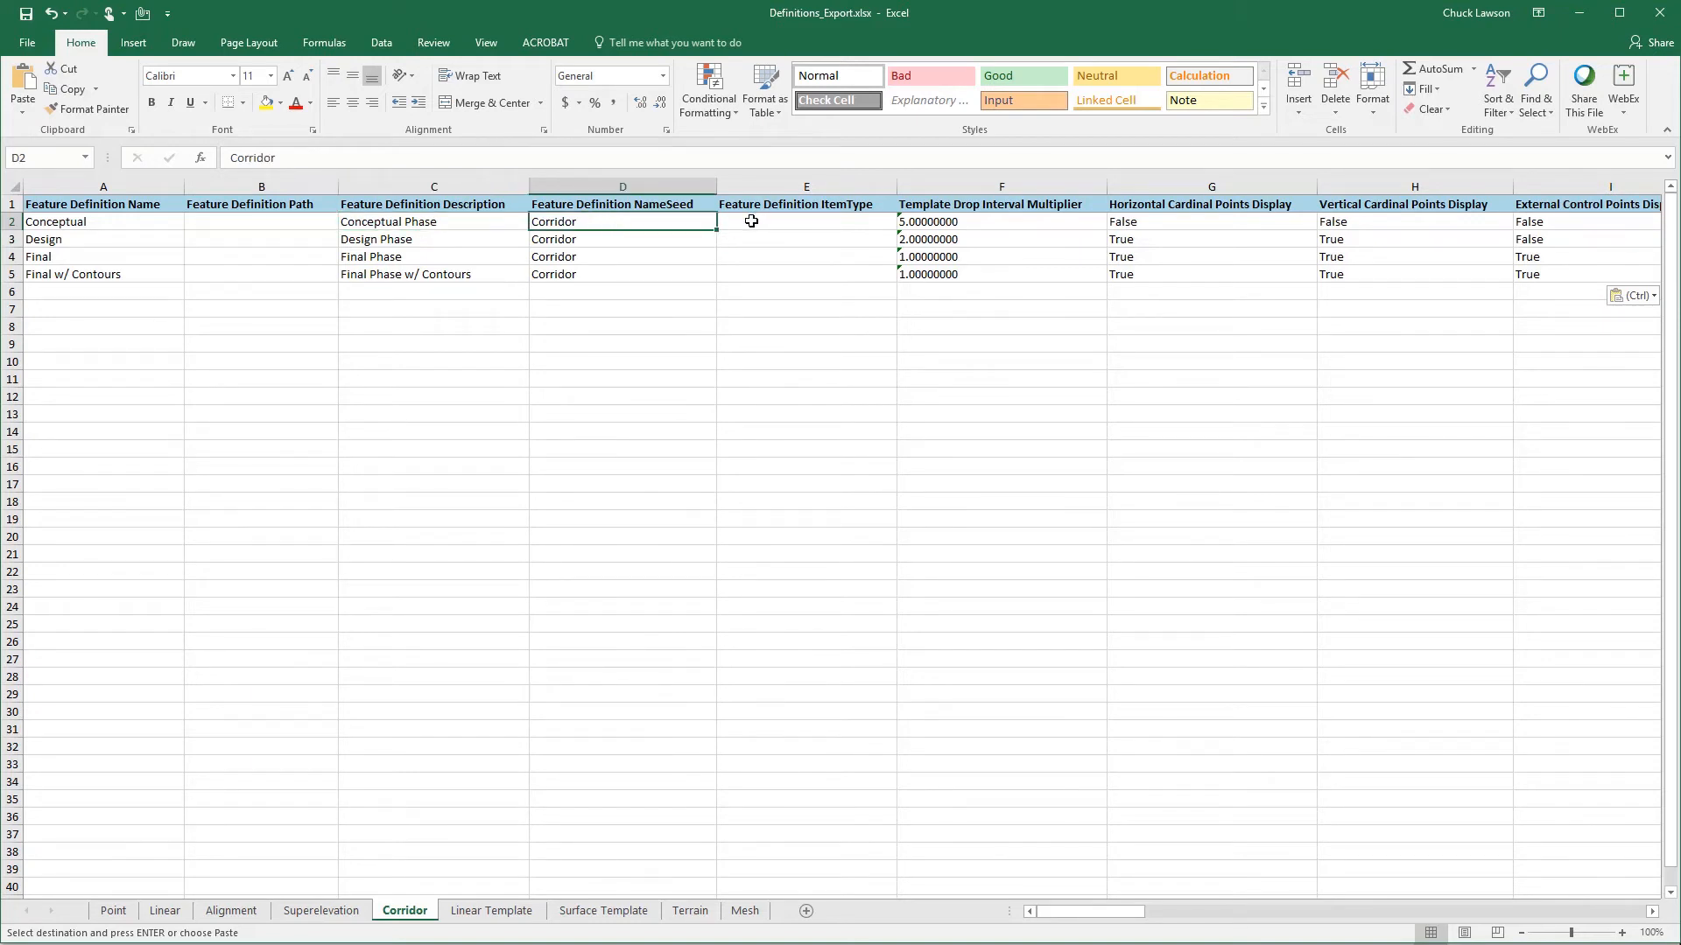
pyautogui.click(991, 223)
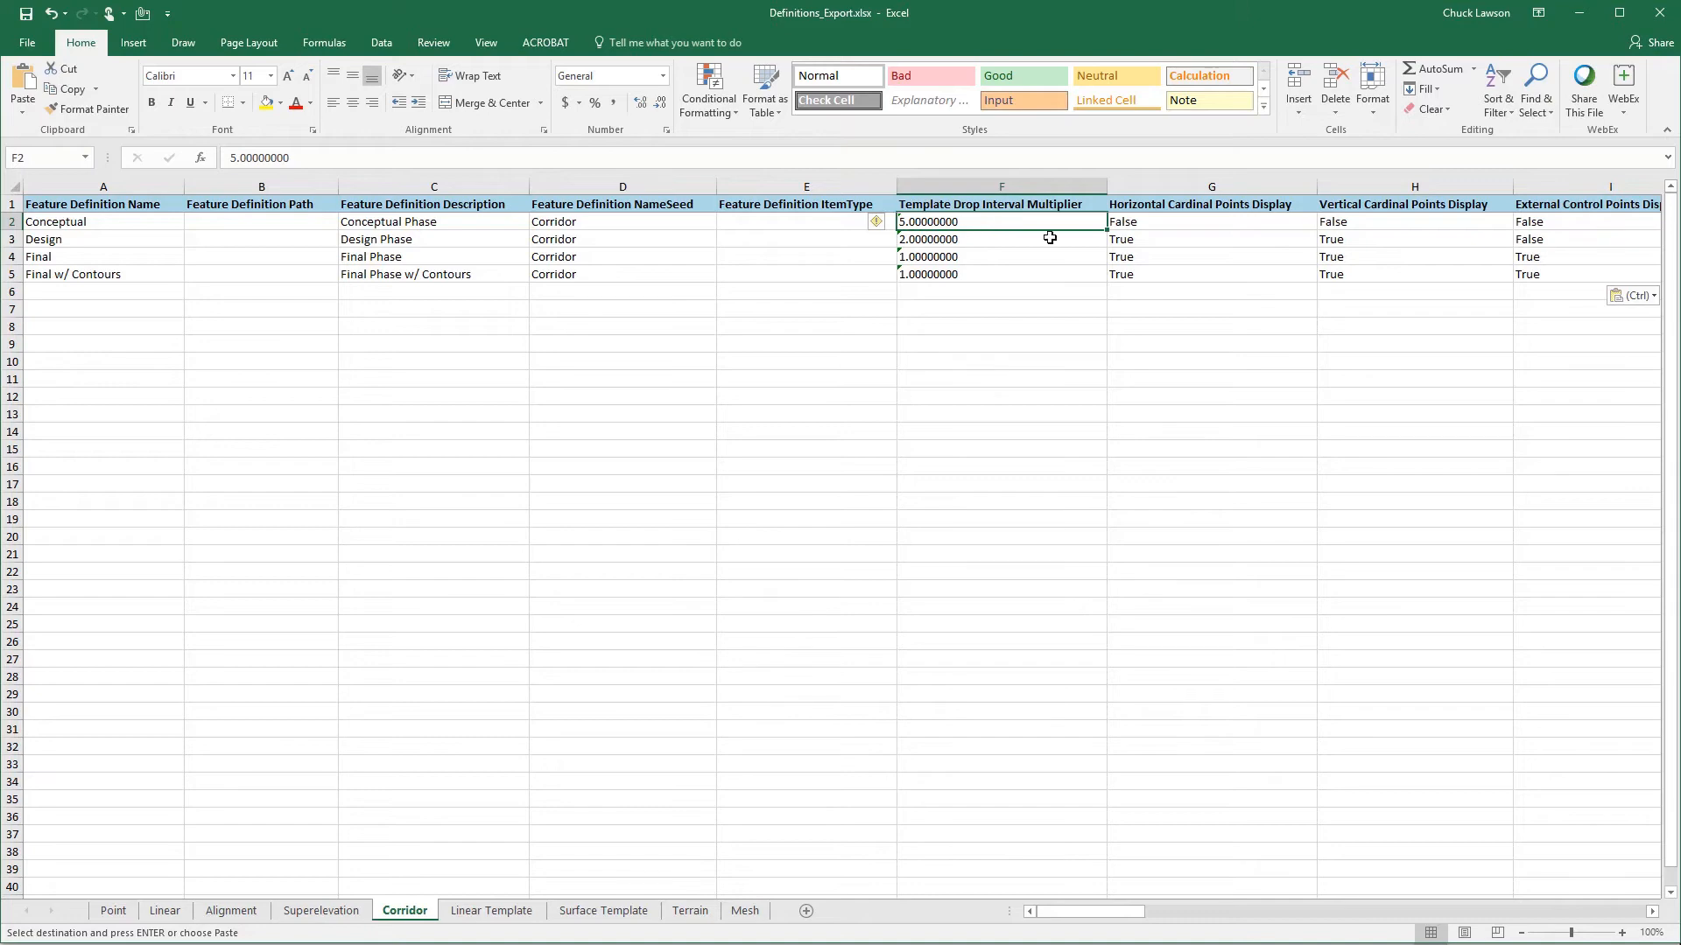
# - Review the Conceptual corridor's cardinal points, external control points, horizontal and vertical densify, and Enable Clipping values
pyautogui.click(1177, 221)
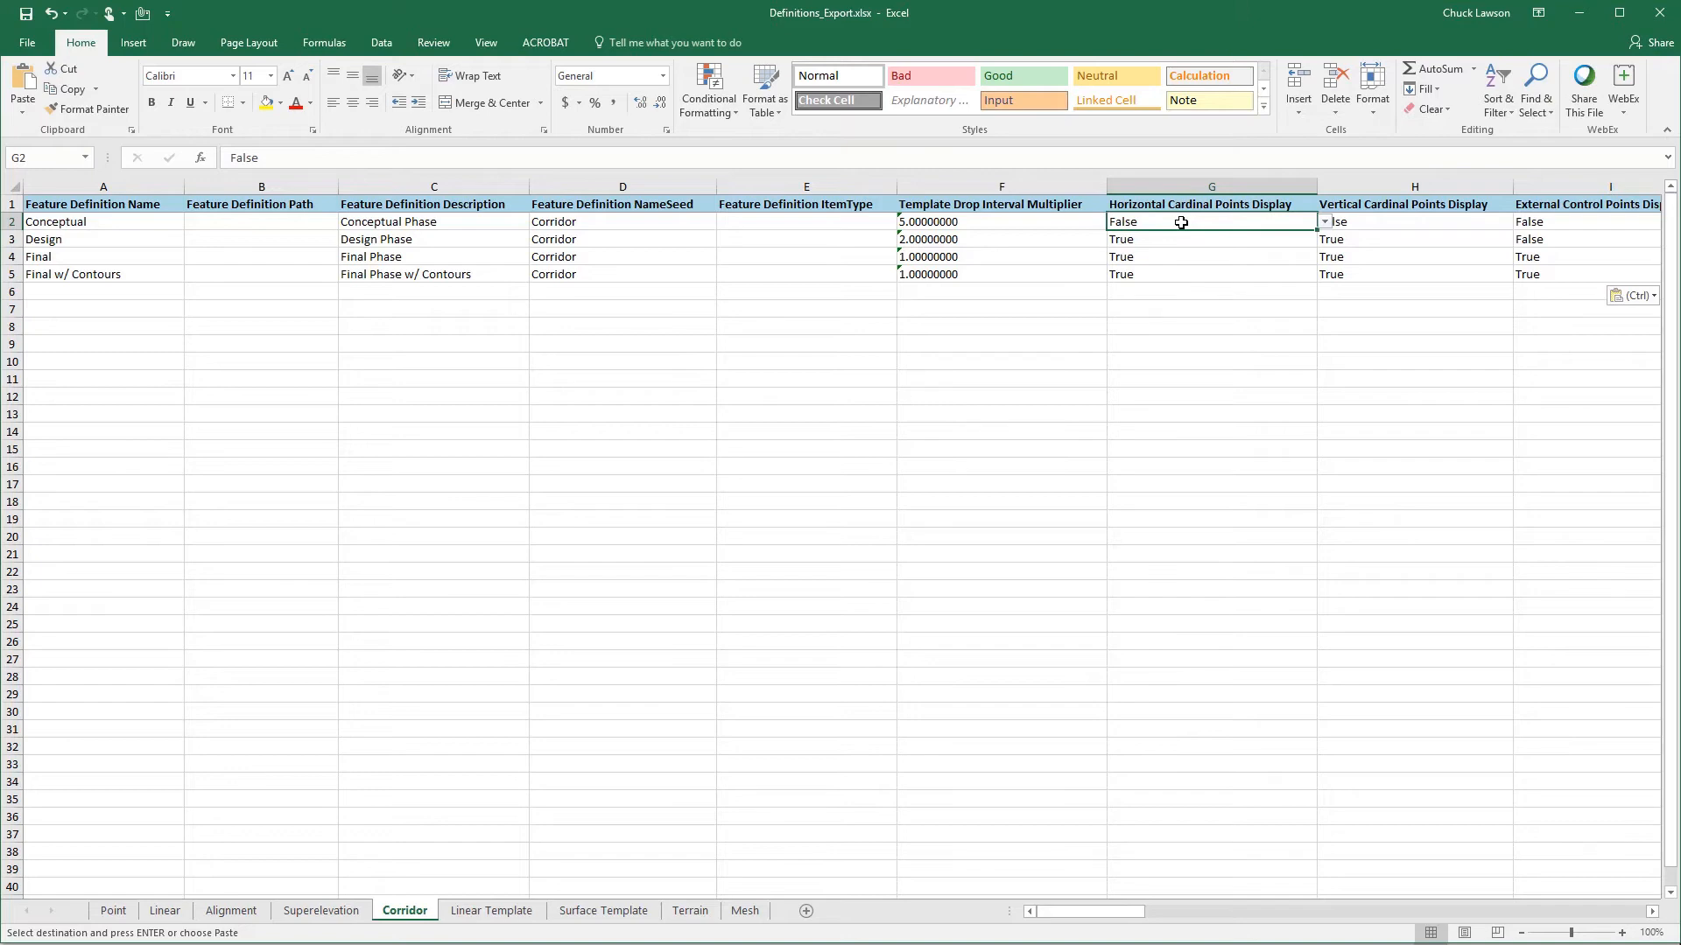
pyautogui.press('Right')
pyautogui.press('Right')
pyautogui.press('Right')
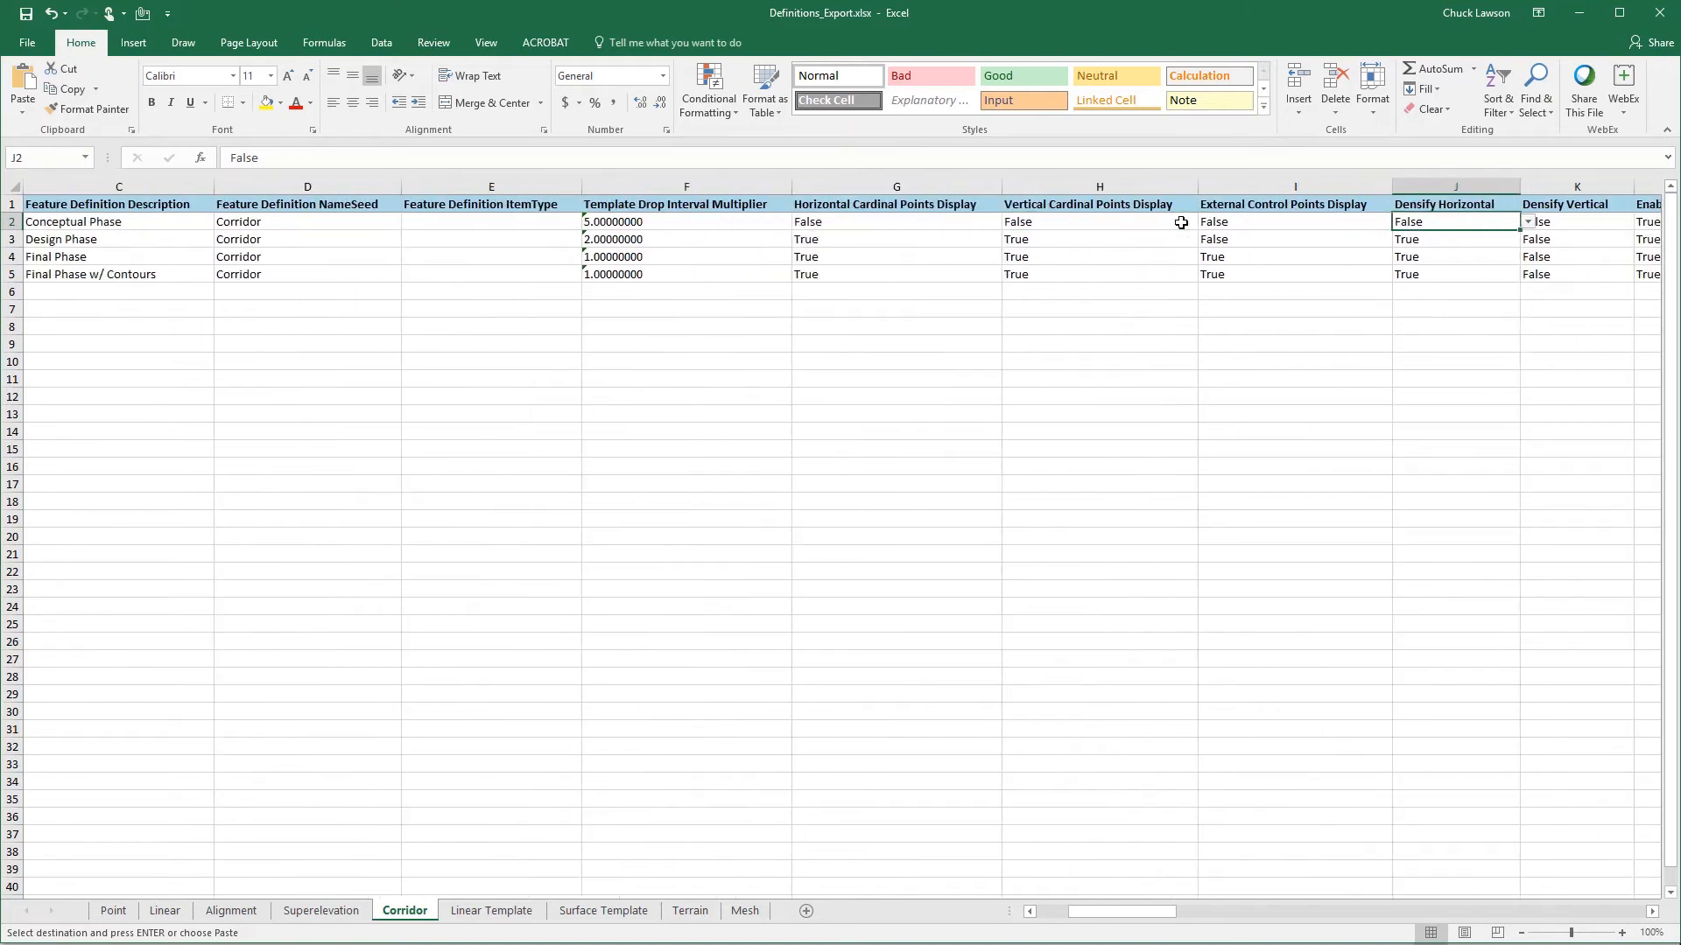
pyautogui.press('Left')
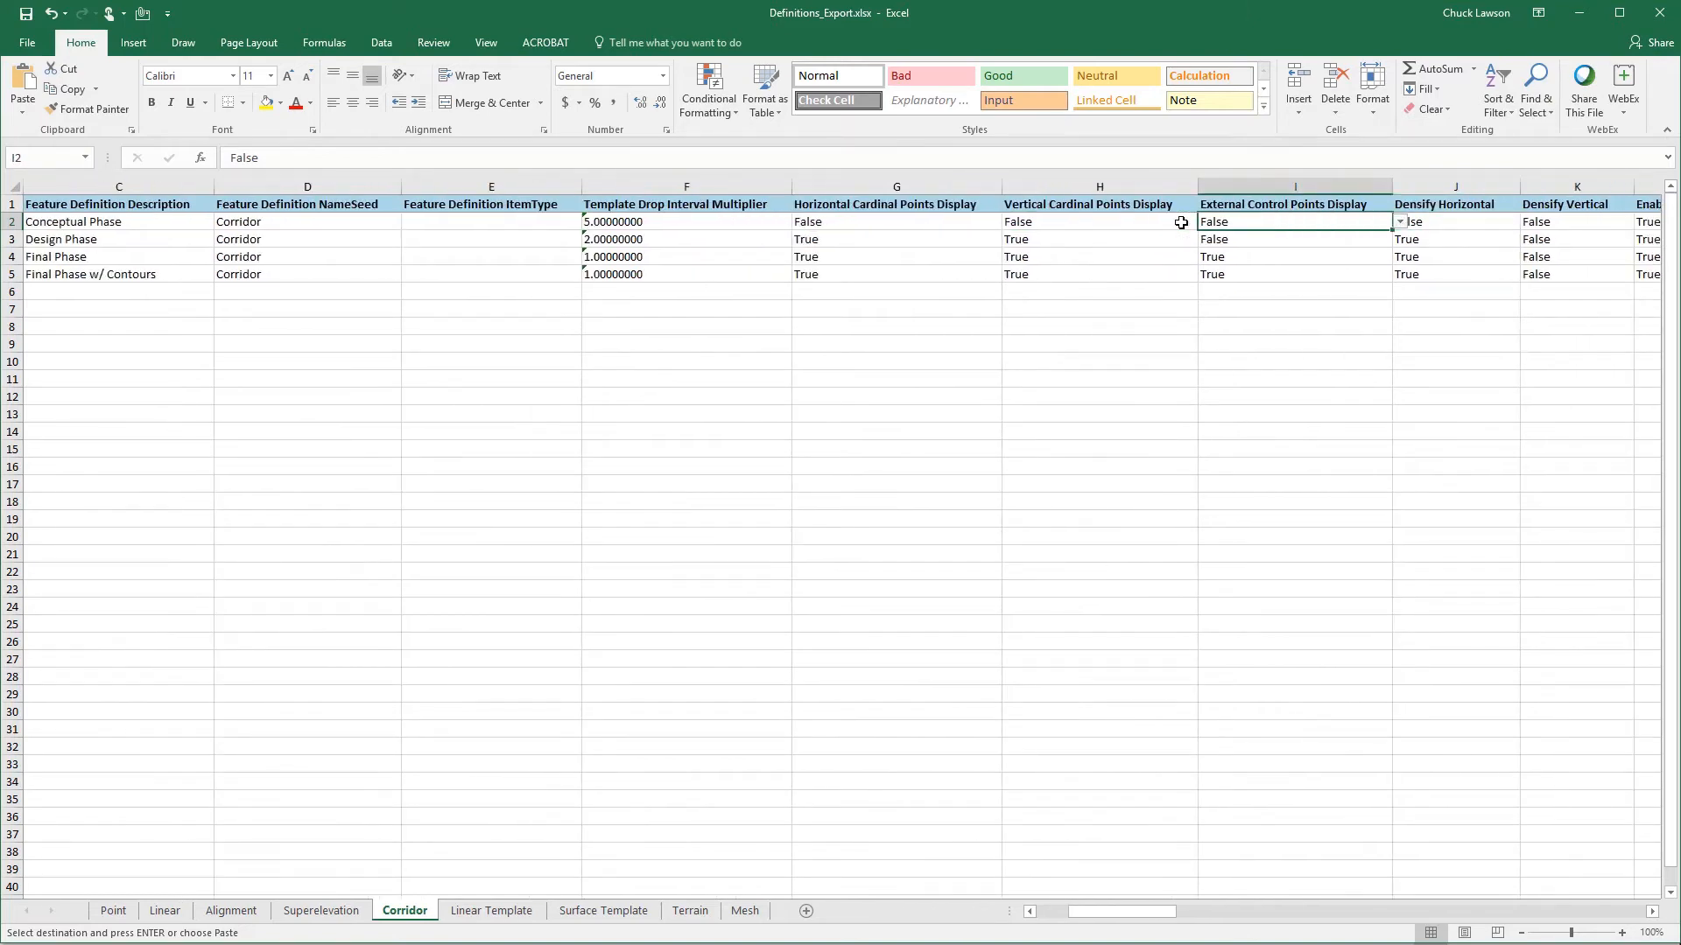
pyautogui.press('Right')
pyautogui.press('Right')
pyautogui.press('Right')
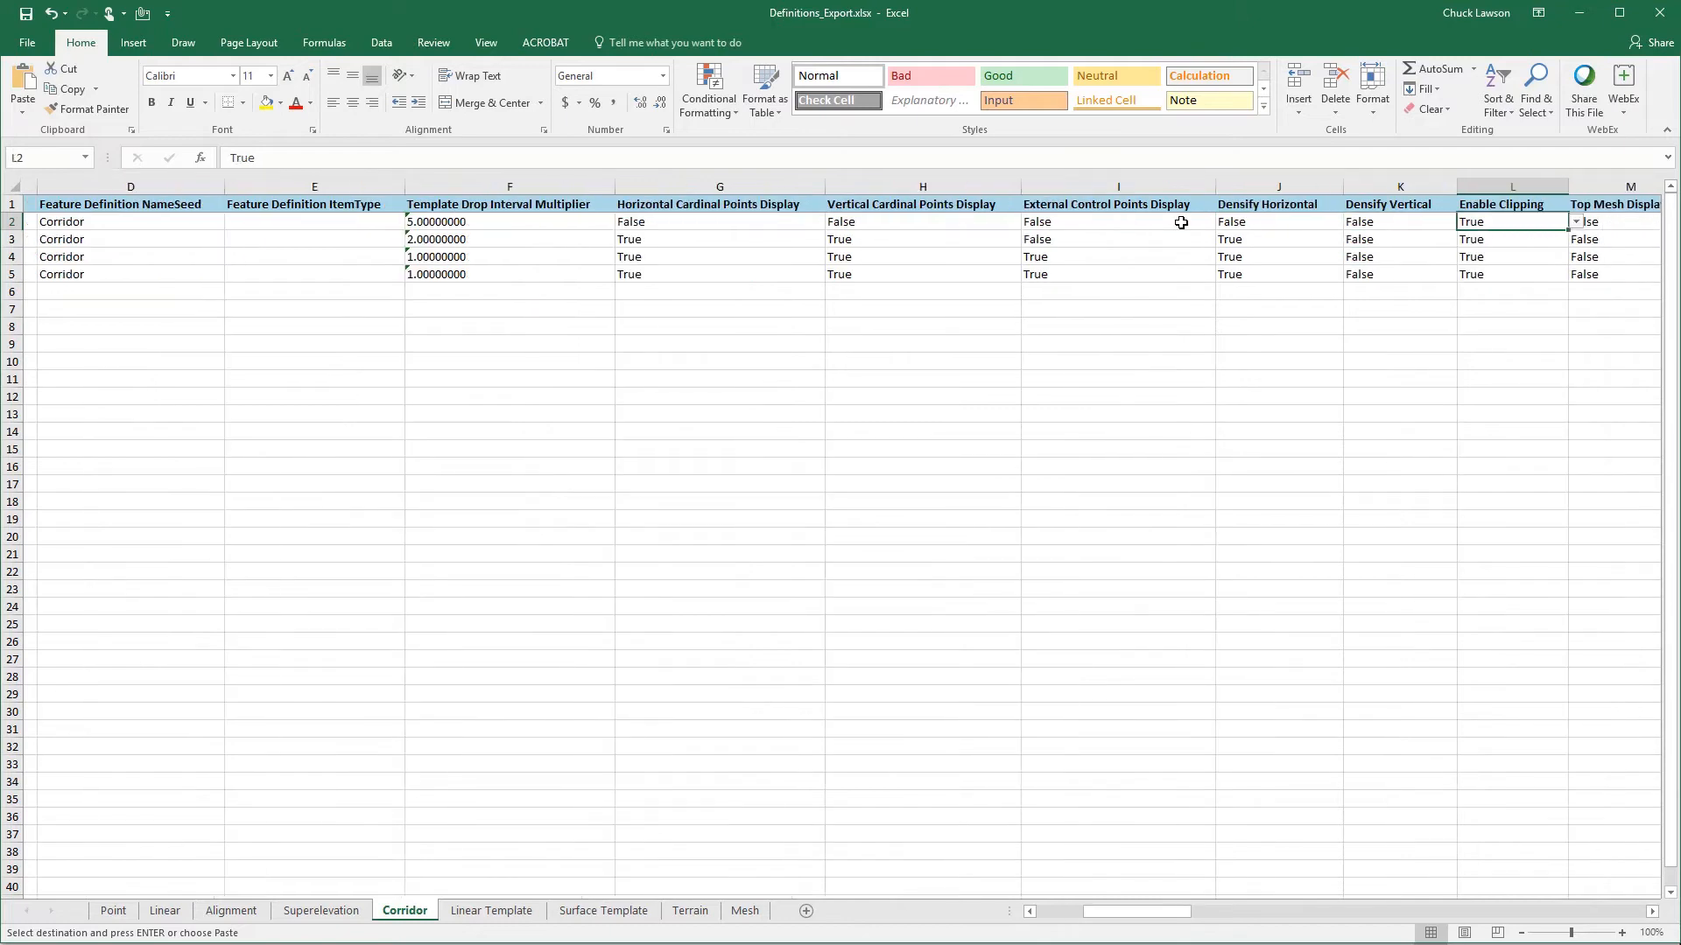
pyautogui.press('Left')
pyautogui.press('Left')
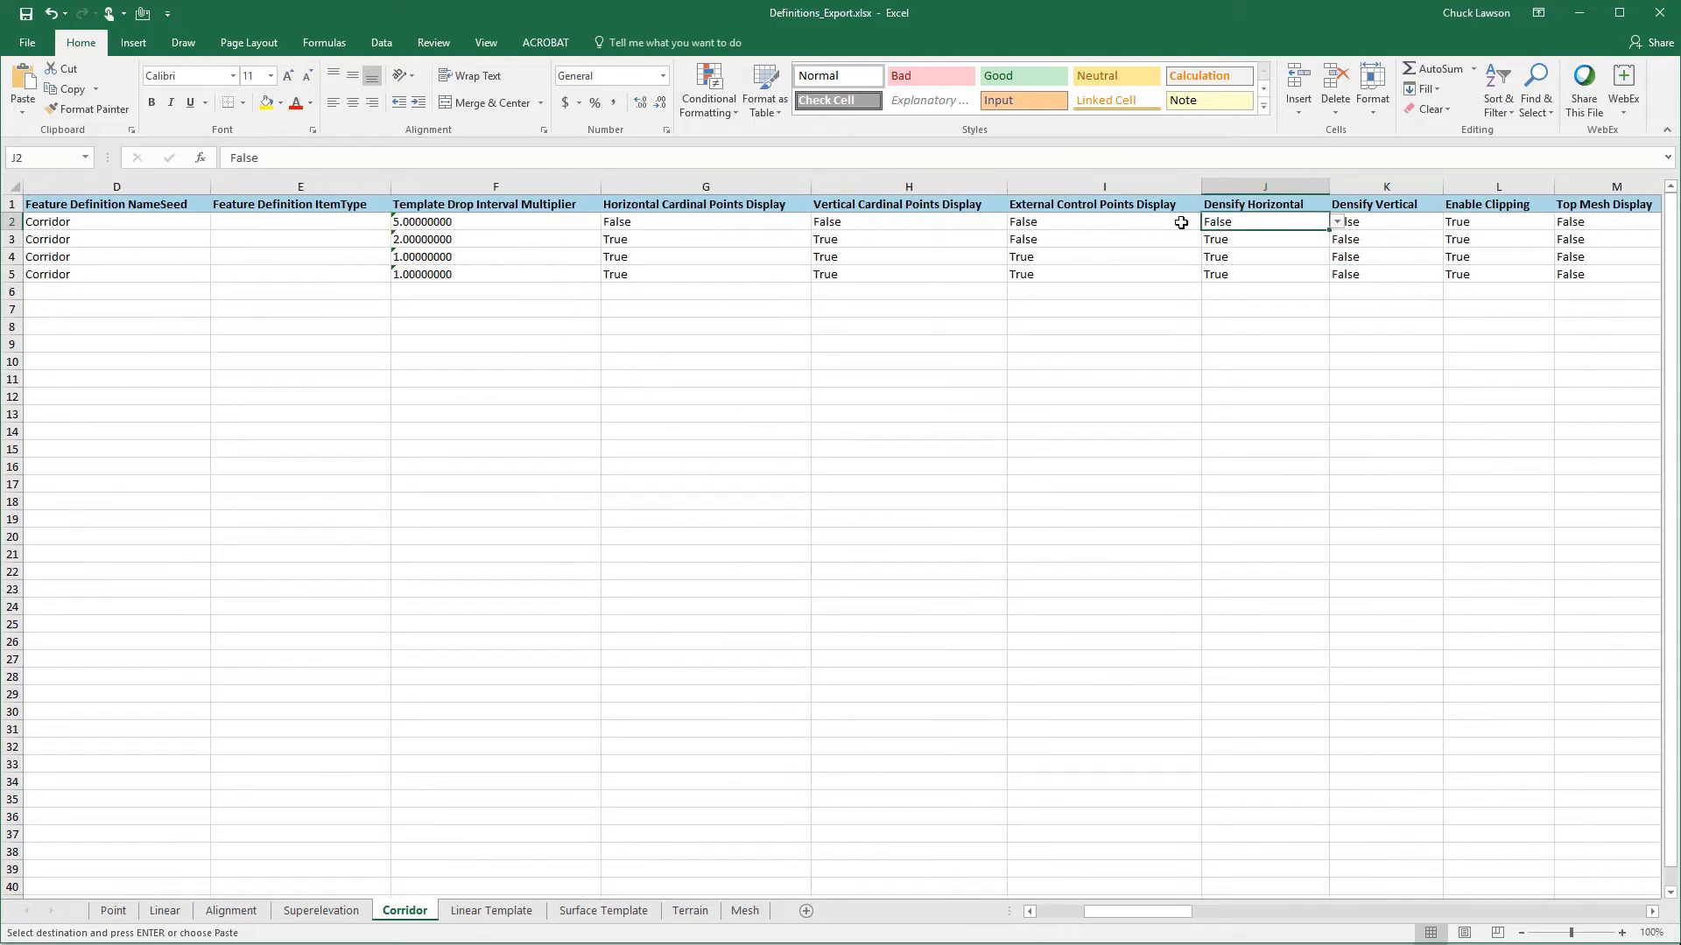
pyautogui.press('Right')
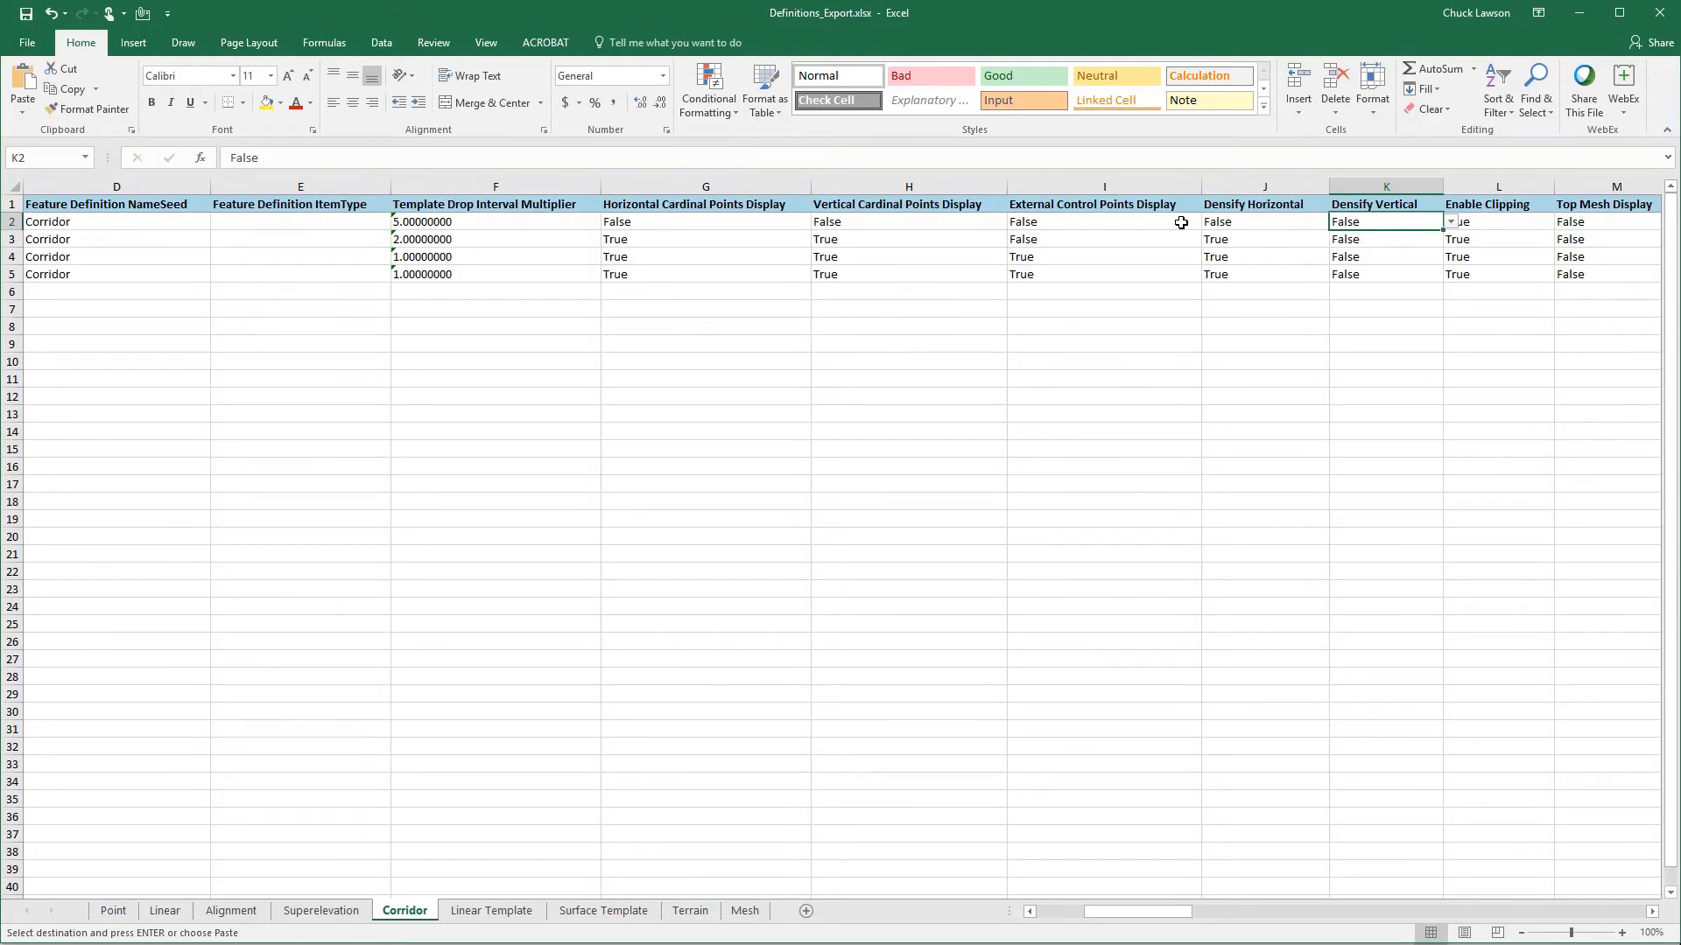
pyautogui.press('Right')
pyautogui.press('Right')
pyautogui.press('Right')
pyautogui.press('Left')
pyautogui.press('Left')
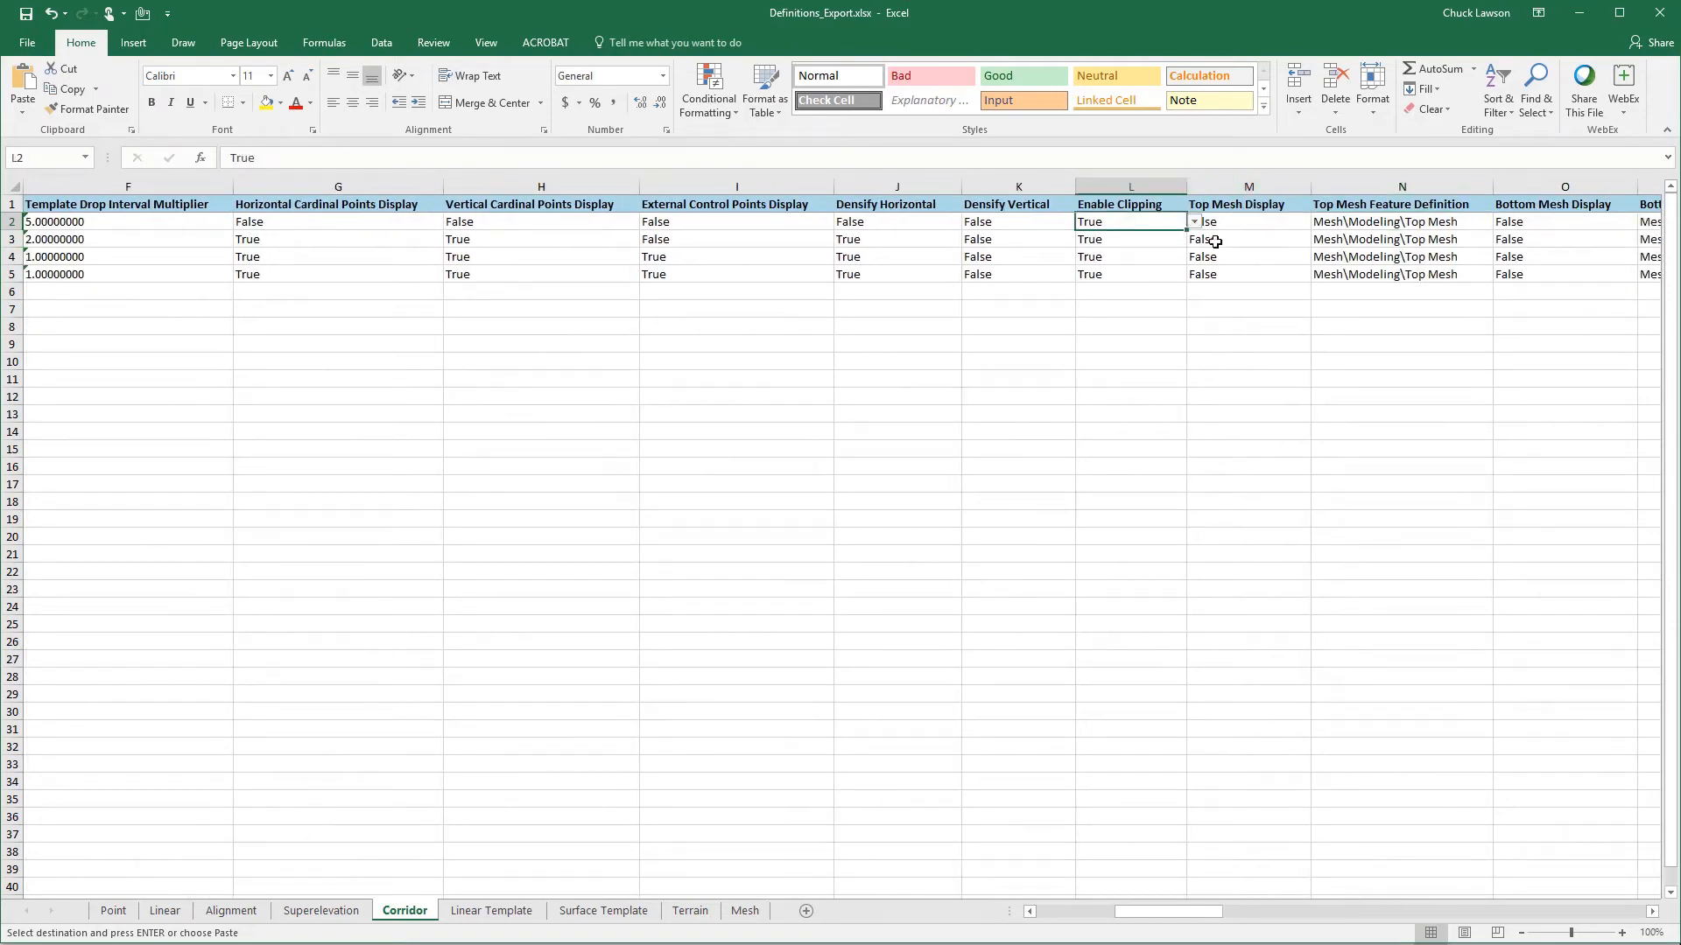
# - Examine the Conceptual corridor's Top Mesh and Bottom Mesh display values and their feature definition references
pyautogui.click(1244, 223)
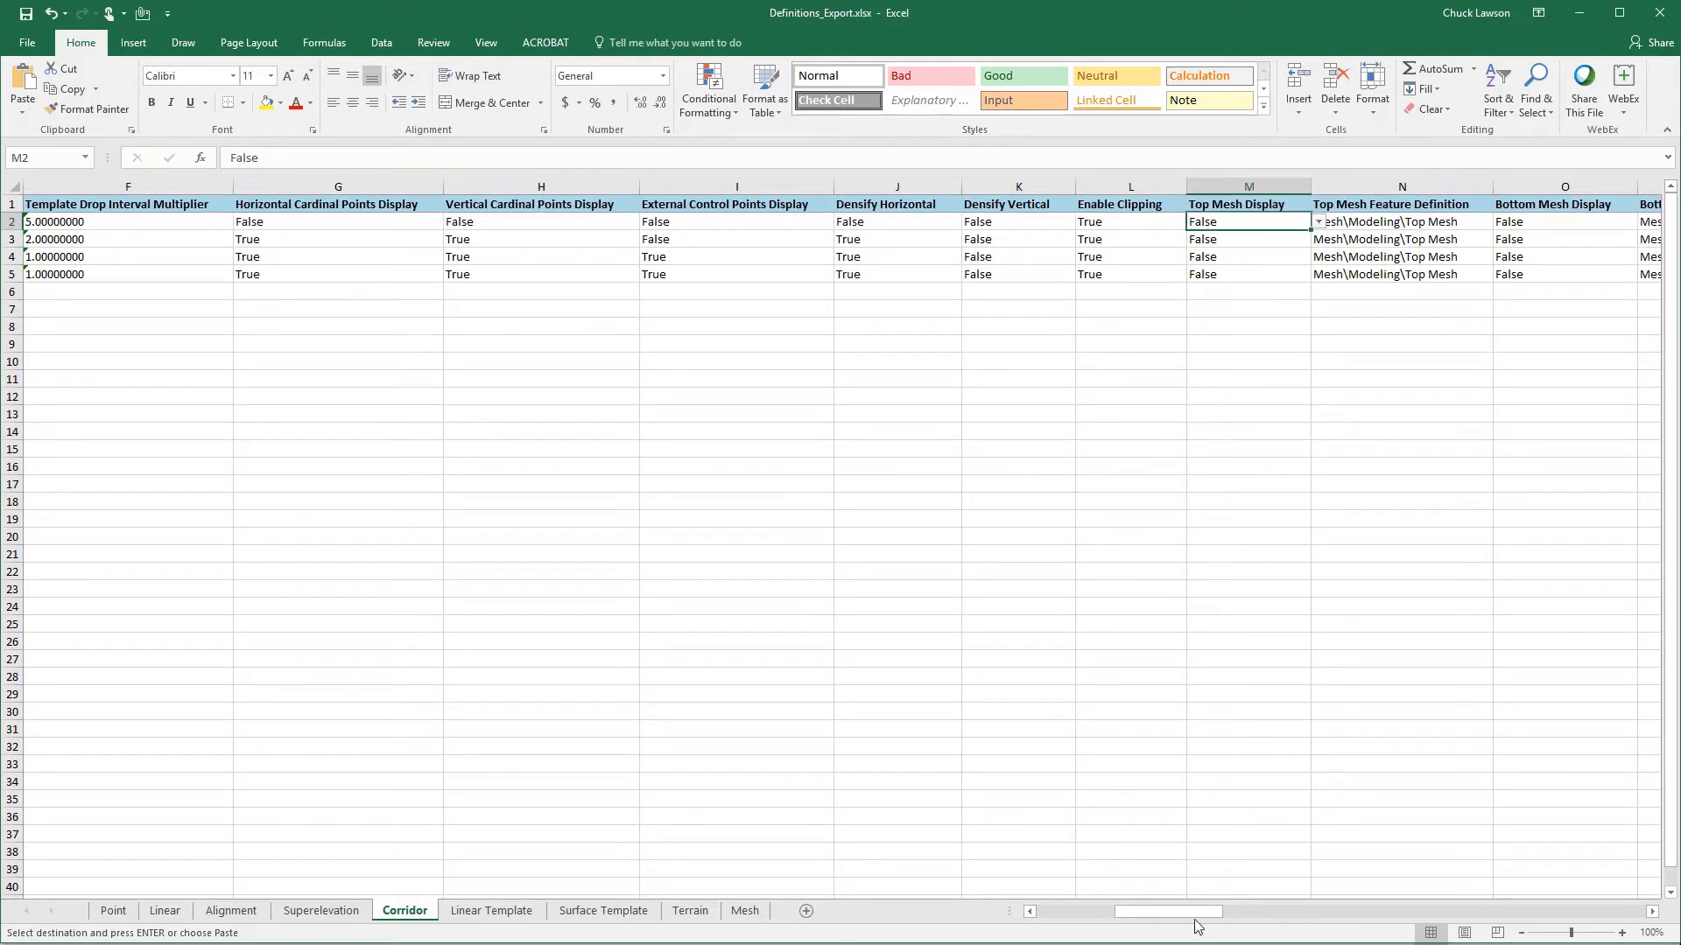
pyautogui.moveTo(1193, 916); pyautogui.dragTo(1235, 911)
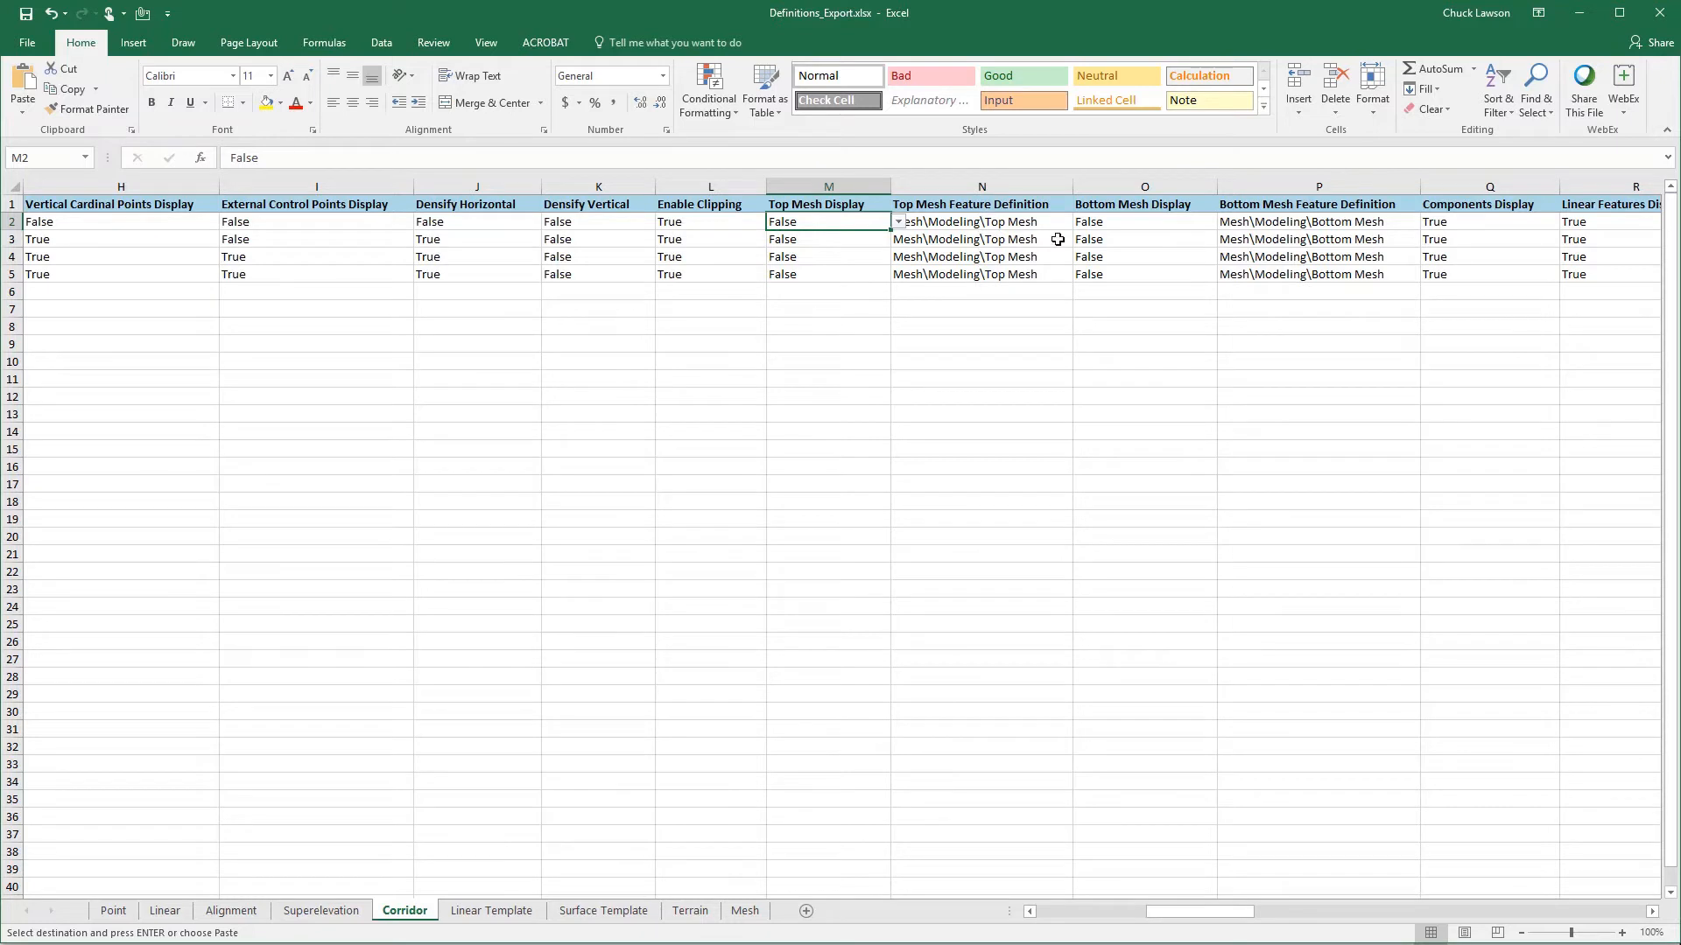
pyautogui.click(1110, 222)
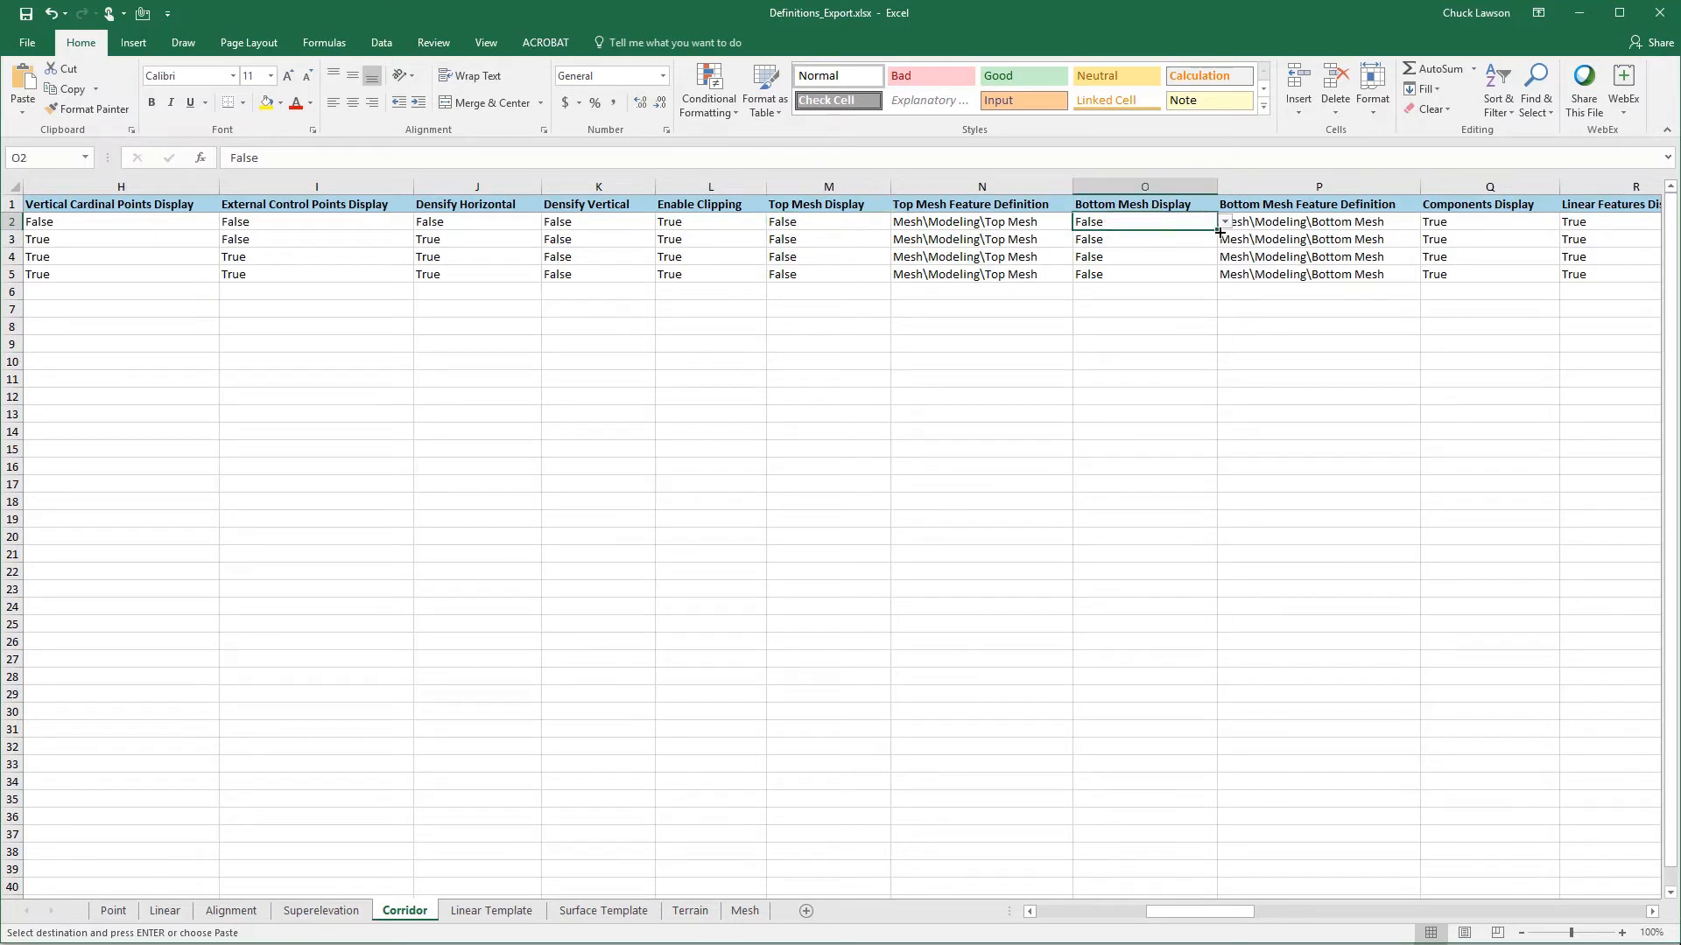
pyautogui.click(1356, 225)
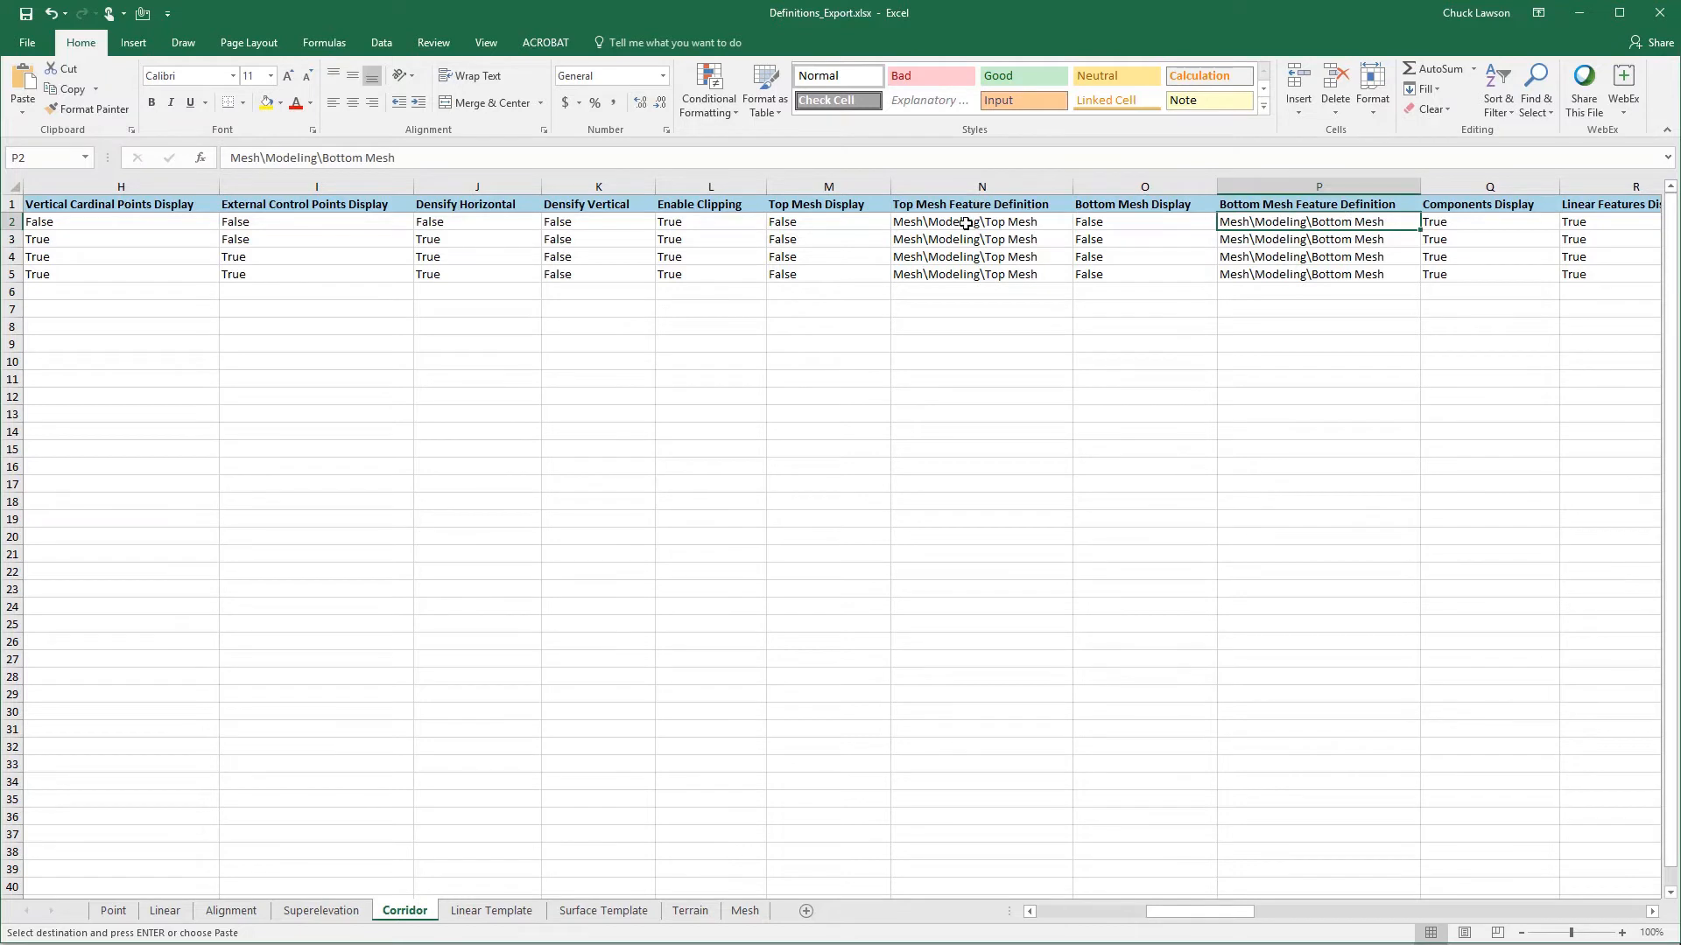
pyautogui.click(966, 224)
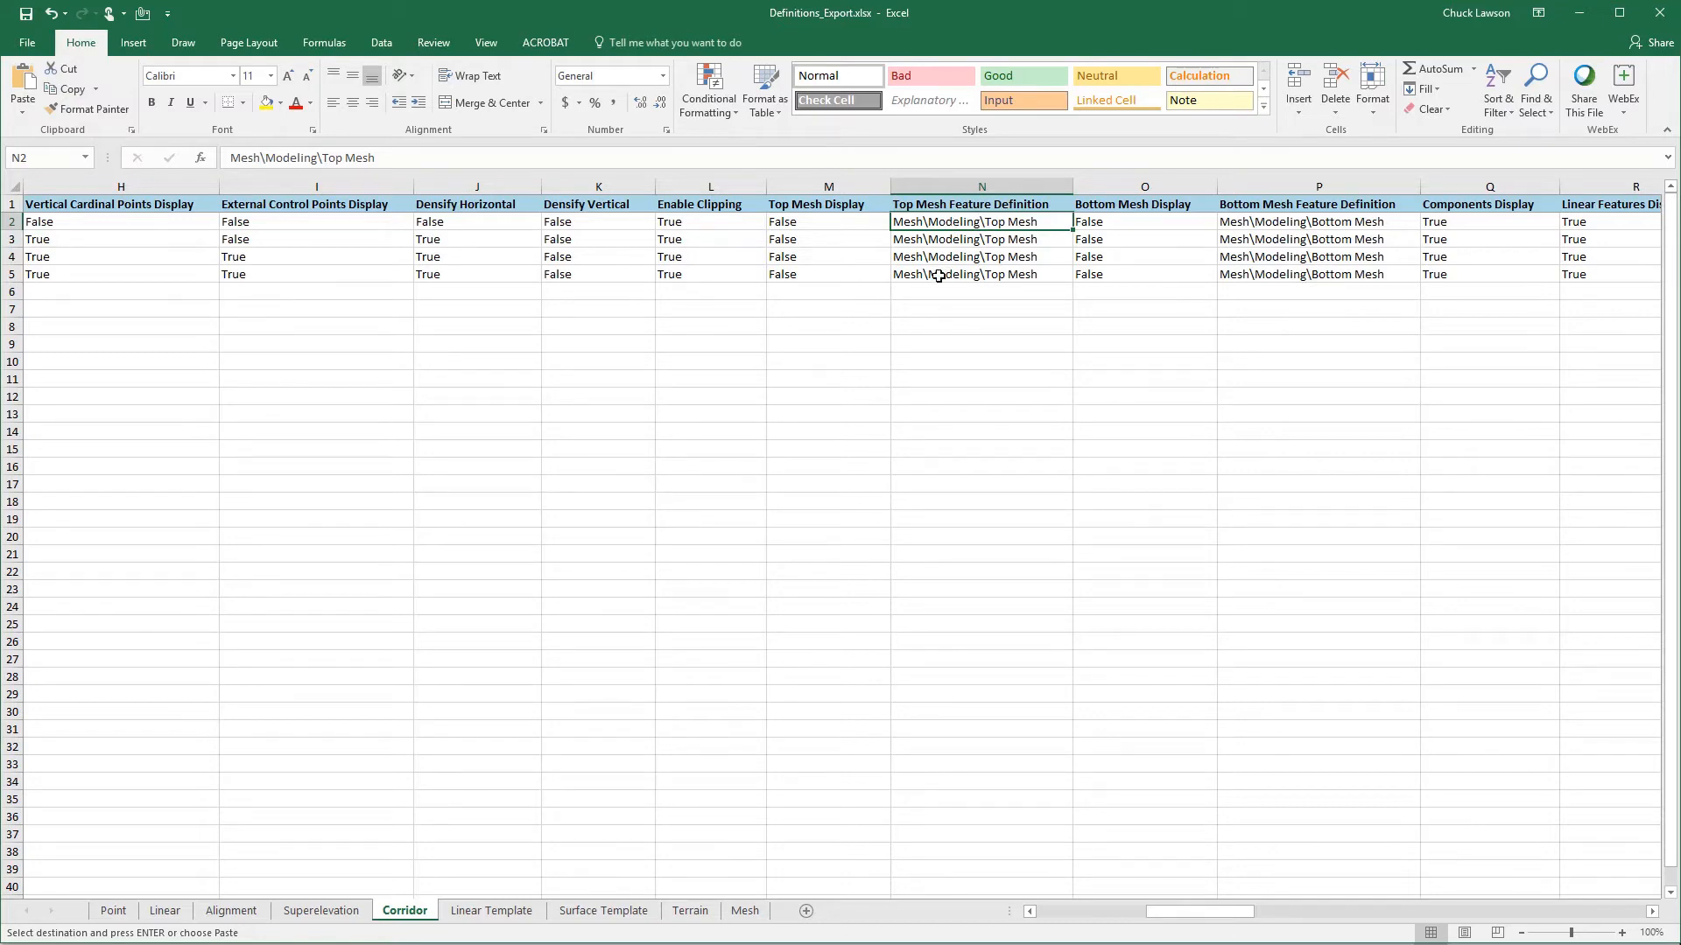
pyautogui.keyDown('ctrl'); pyautogui.click(1276, 224); pyautogui.keyUp('ctrl')
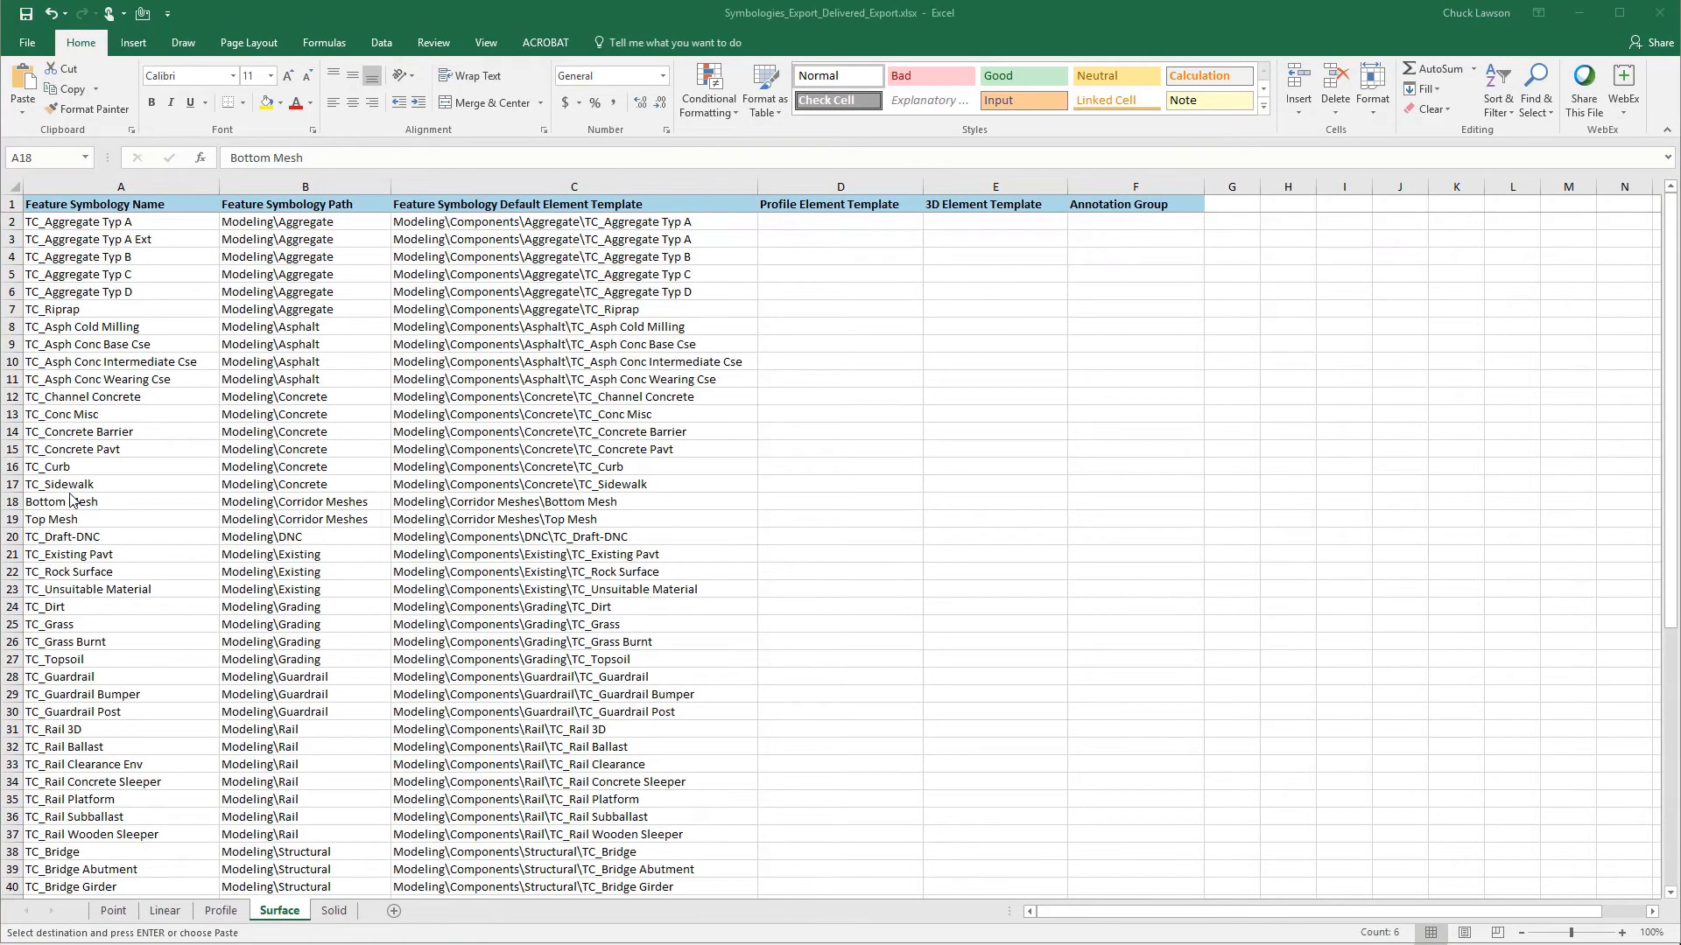
# - Copy the Bottom Mesh and Top Mesh symbology rows A18:C19 from the Surface sheet of Symbologies_Export_Delivered_Export.xlsx
pyautogui.click(52, 502)
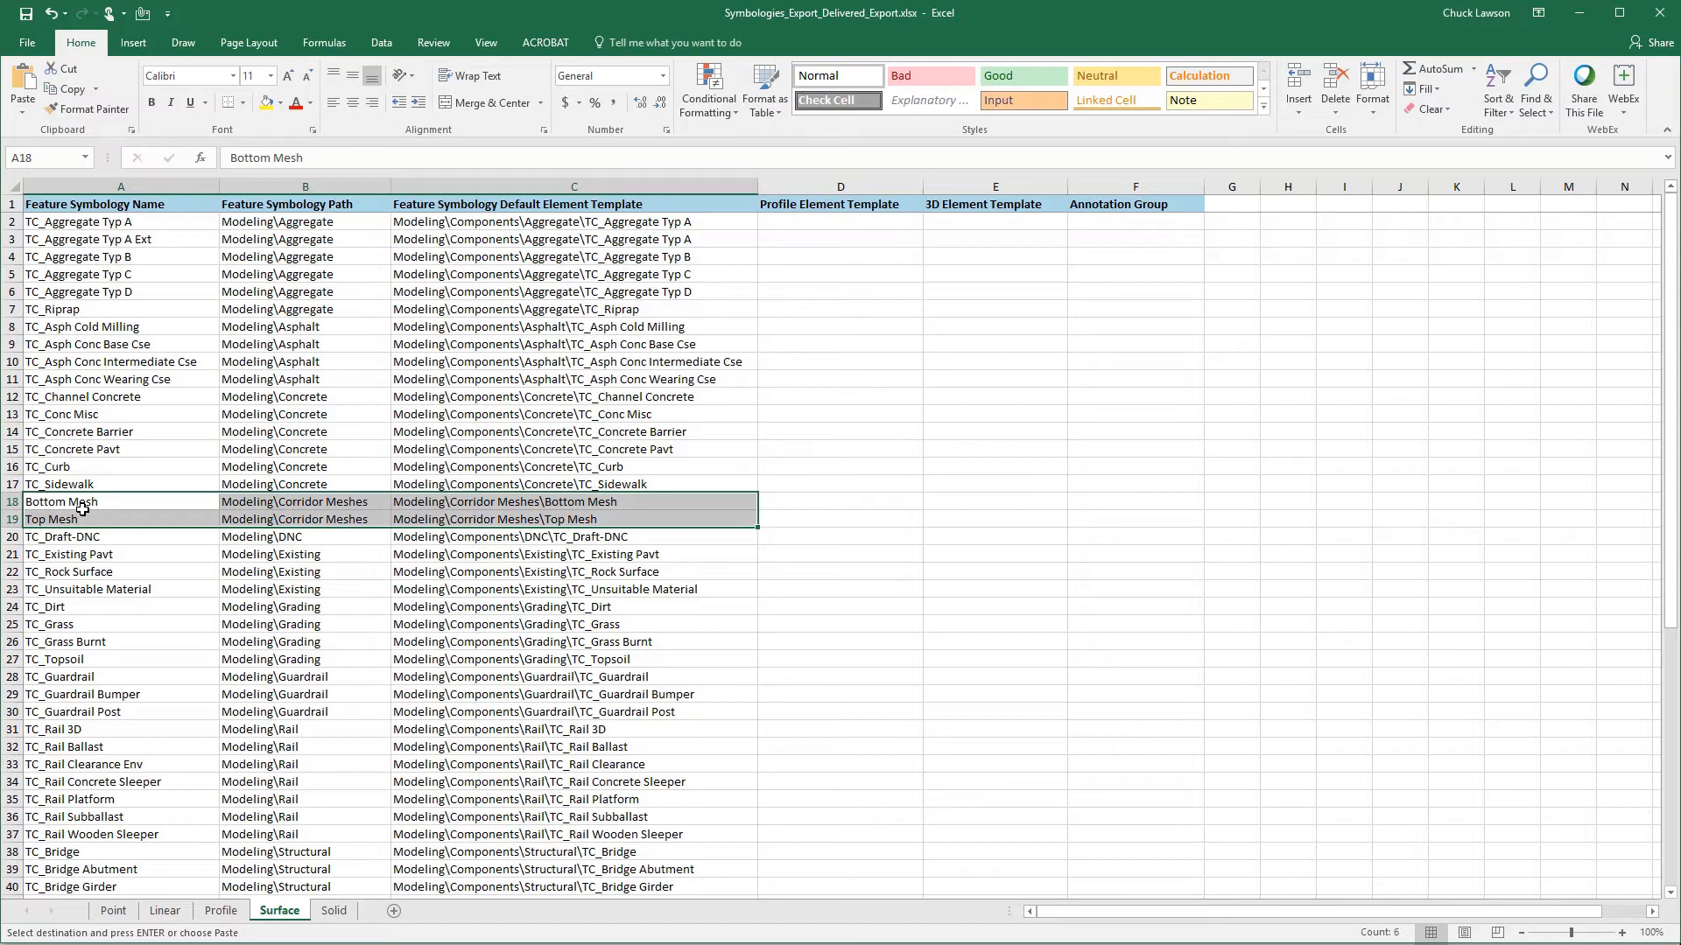
pyautogui.rightClick(82, 509)
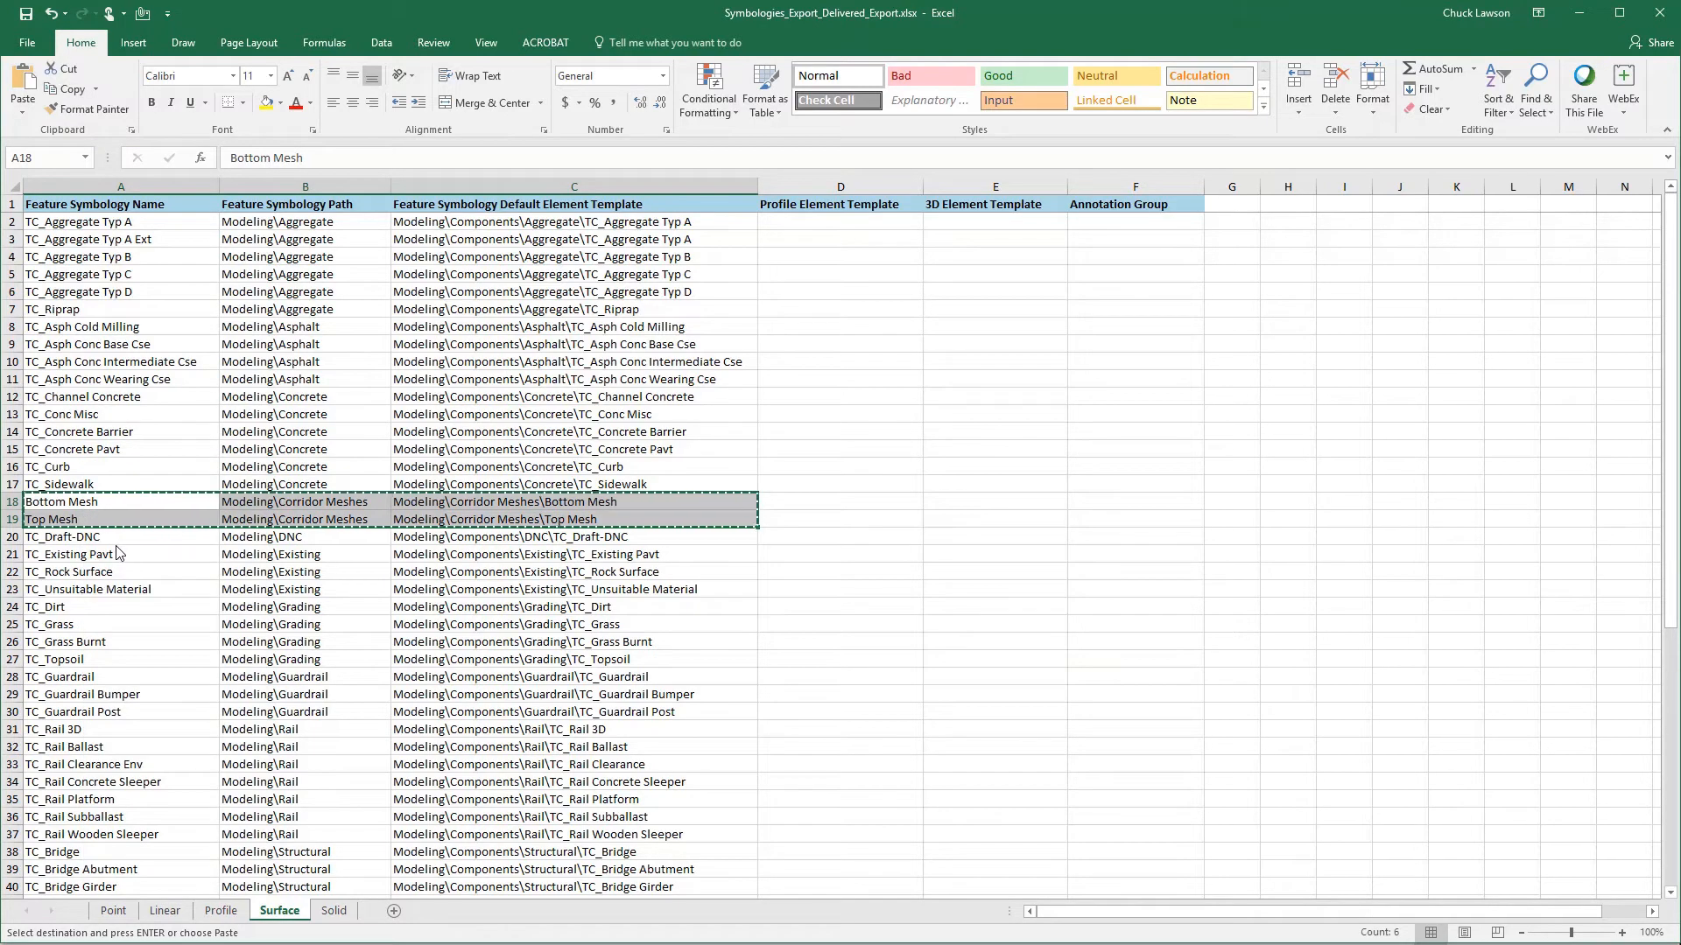
# - Paste the copied Bottom Mesh and Top Mesh symbology rows at A172 on the Surface sheet of Symbologies_Export.xlsx
pyautogui.click(715, 944)
pyautogui.click(615, 924)
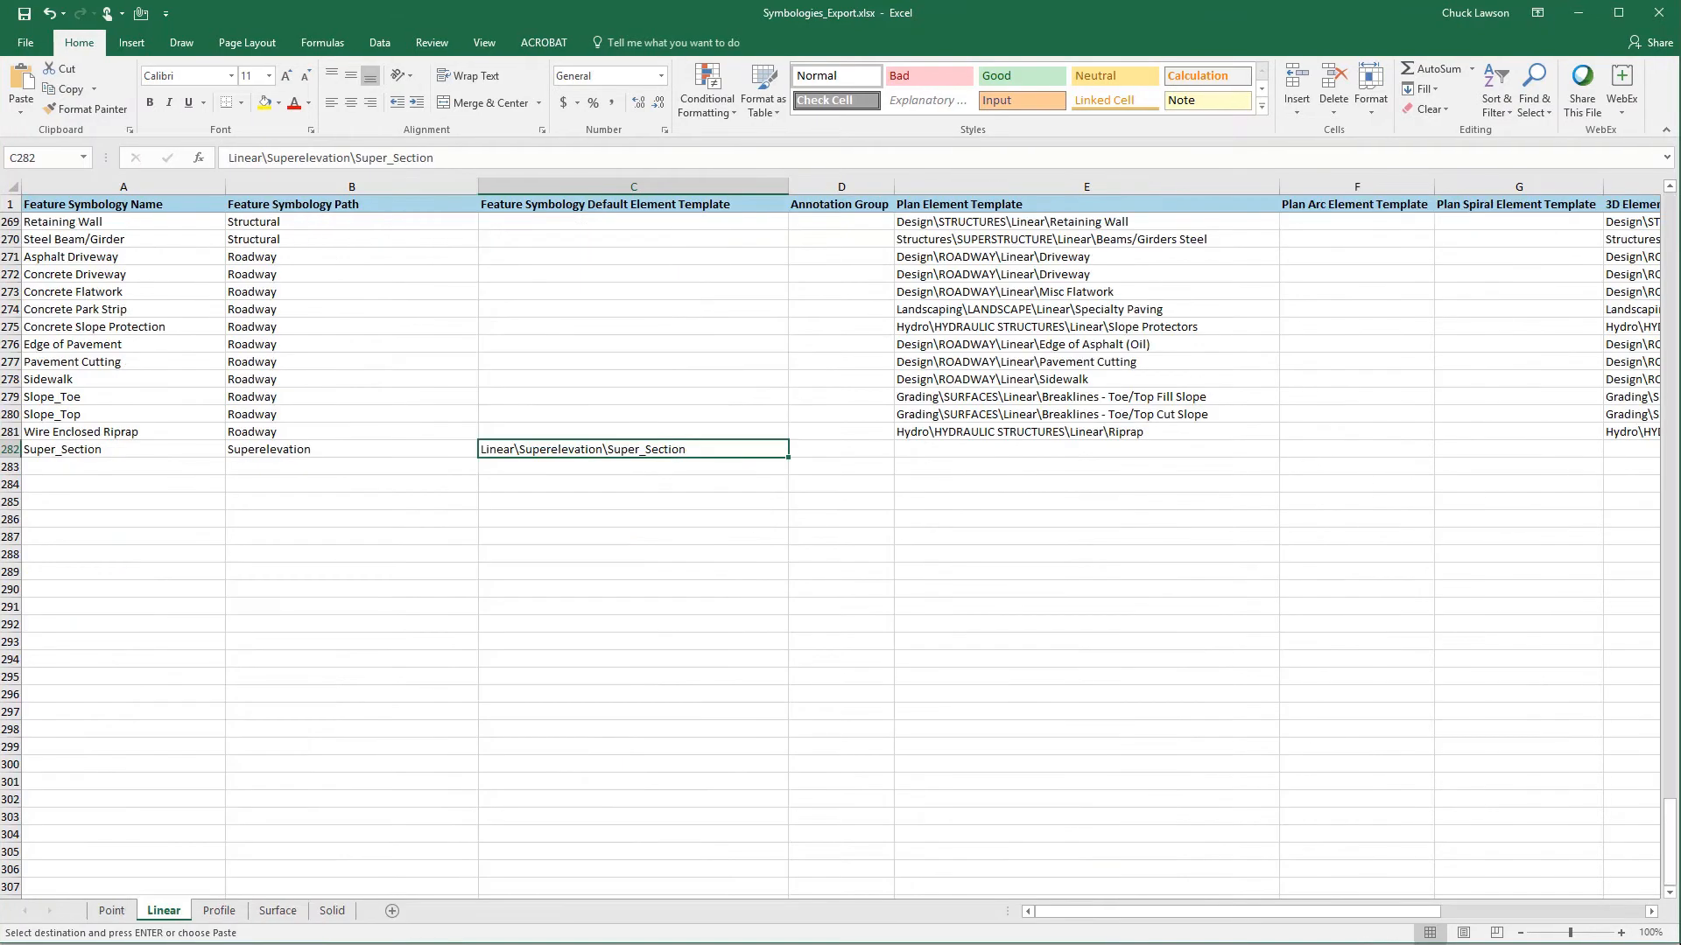
pyautogui.hotkey('ctrl', 'pagedown')
pyautogui.hotkey('ctrl', 'pagedown')
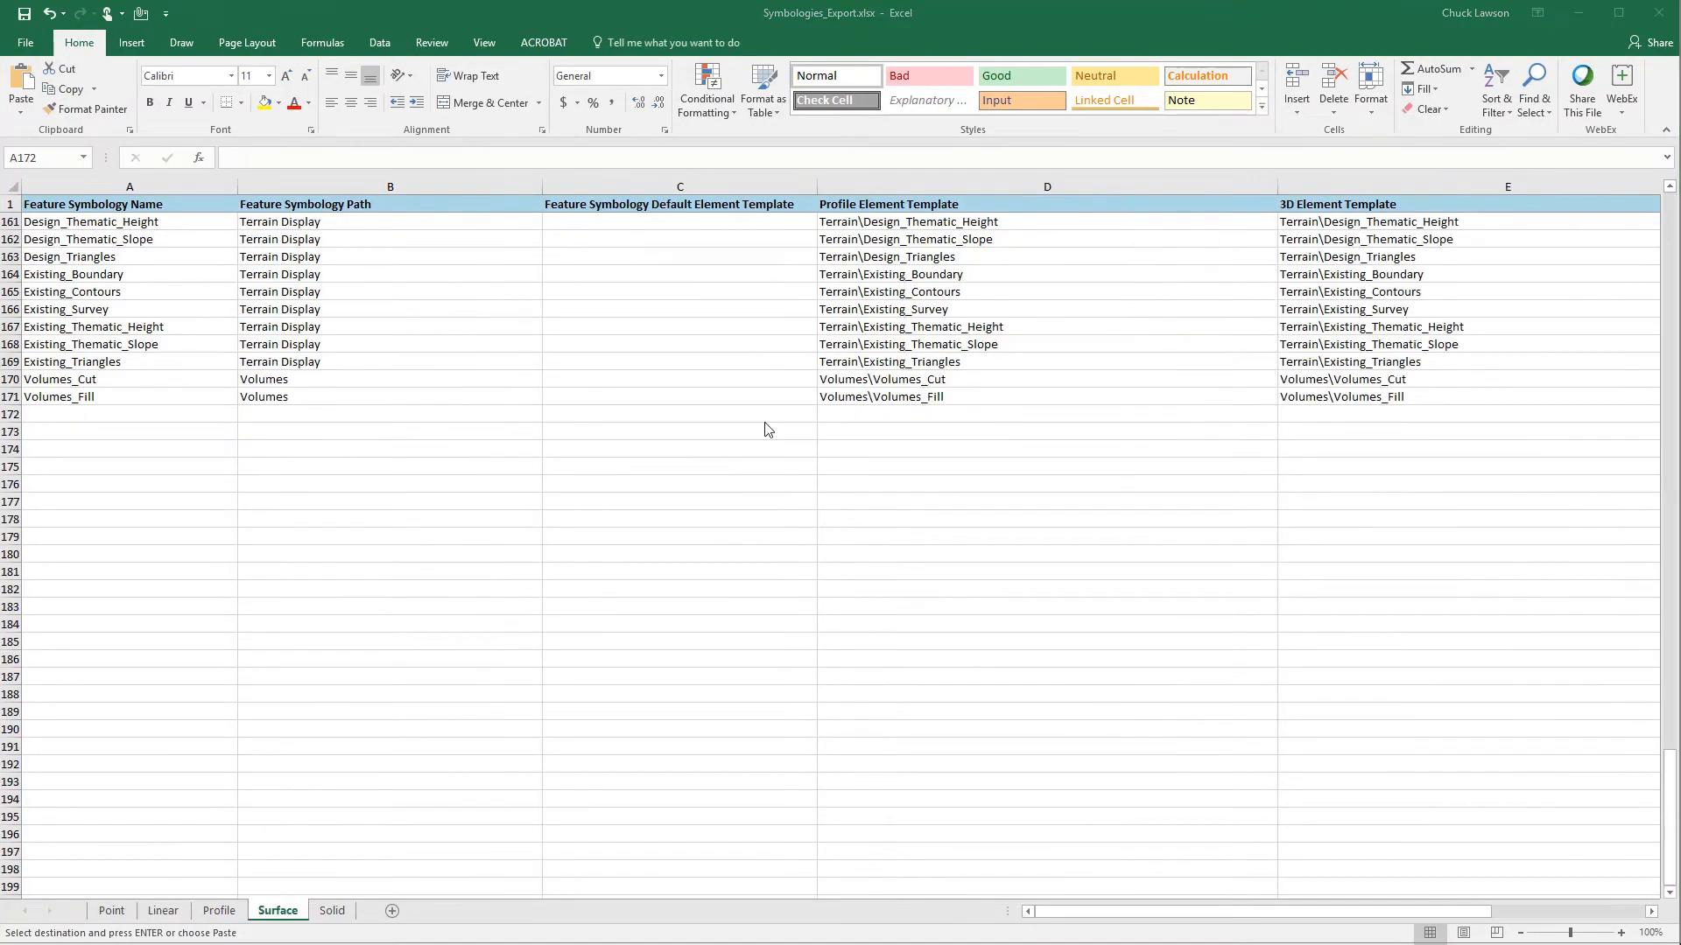
pyautogui.click(68, 413)
pyautogui.write('Bottom Mesh\tModeling\\Corridor Meshes\tModeling\\Corridor Meshes\\Bottom Mesh Top Mesh\tModeling\\Corridor Meshes\tModeling\\Corridor Meshes\\Top Mesh')
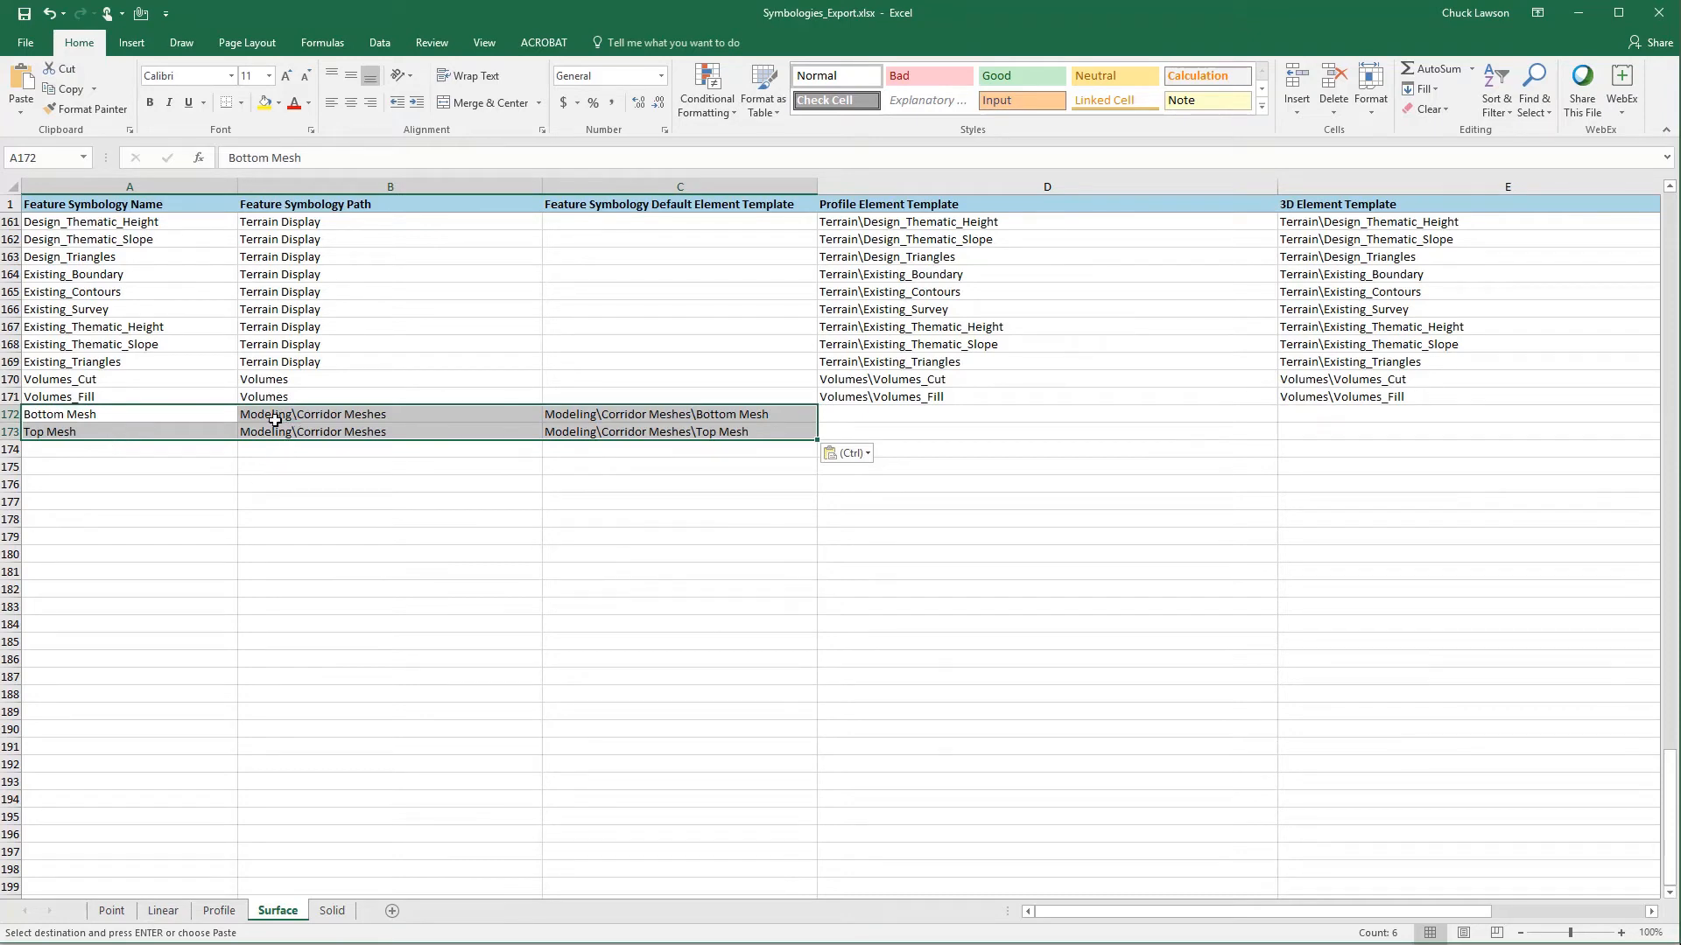
# - Check the pasted mesh rows' symbology path and default element templates, and save Symbologies_Export.xlsx
pyautogui.click(304, 433)
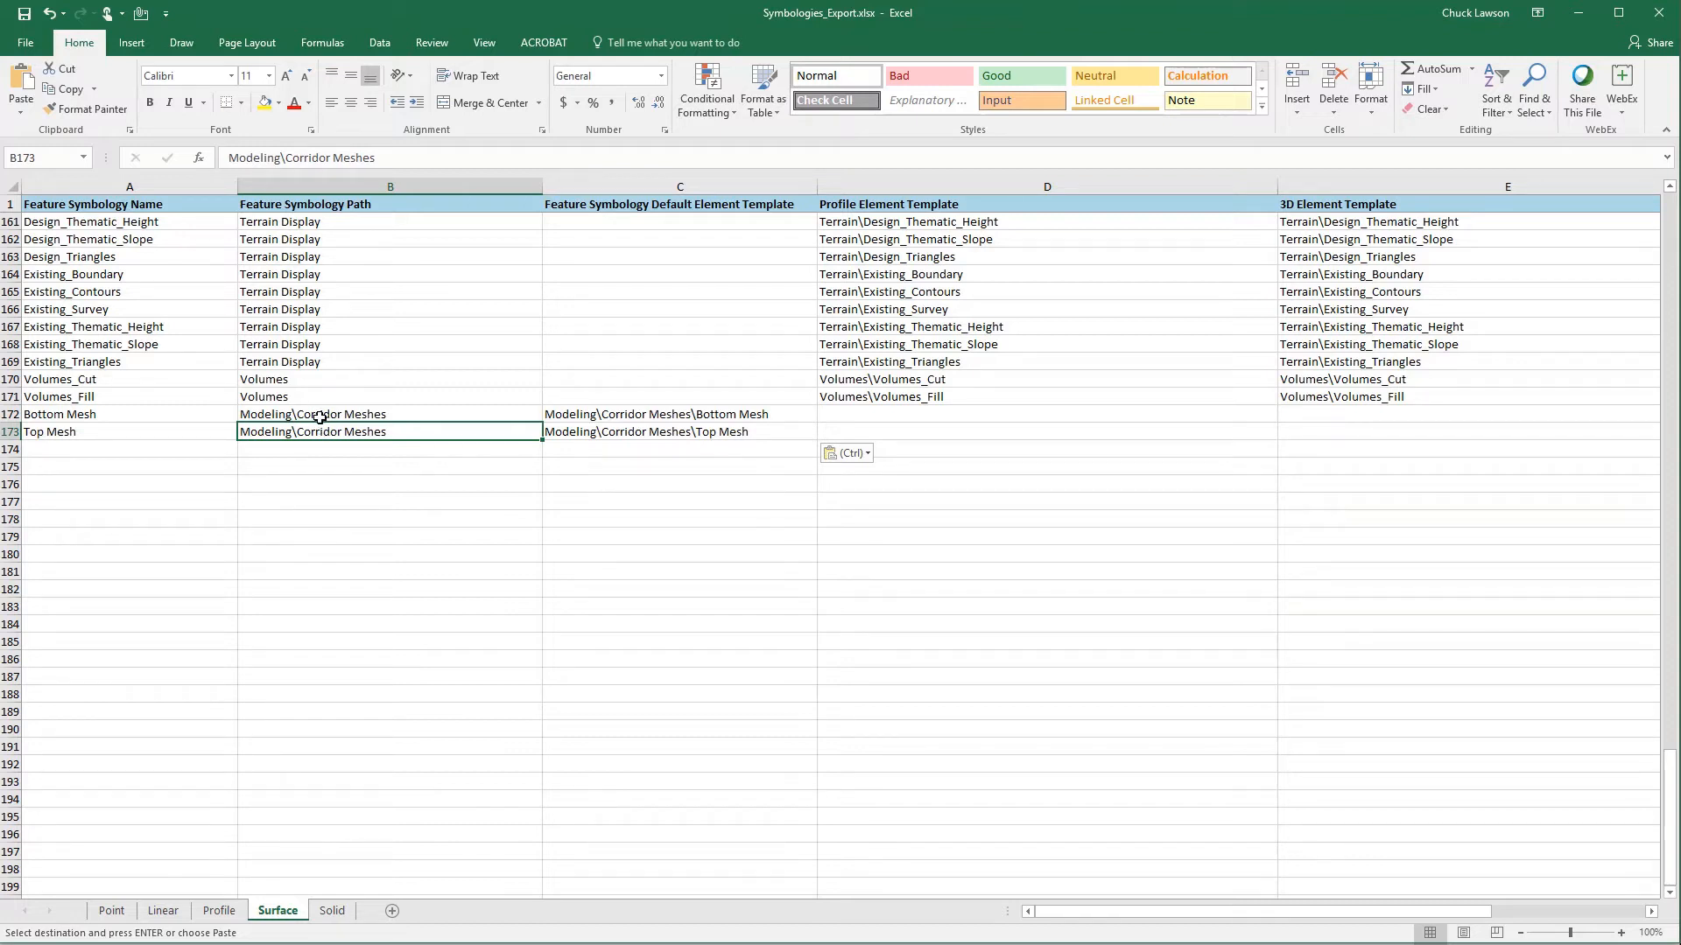
pyautogui.click(653, 414)
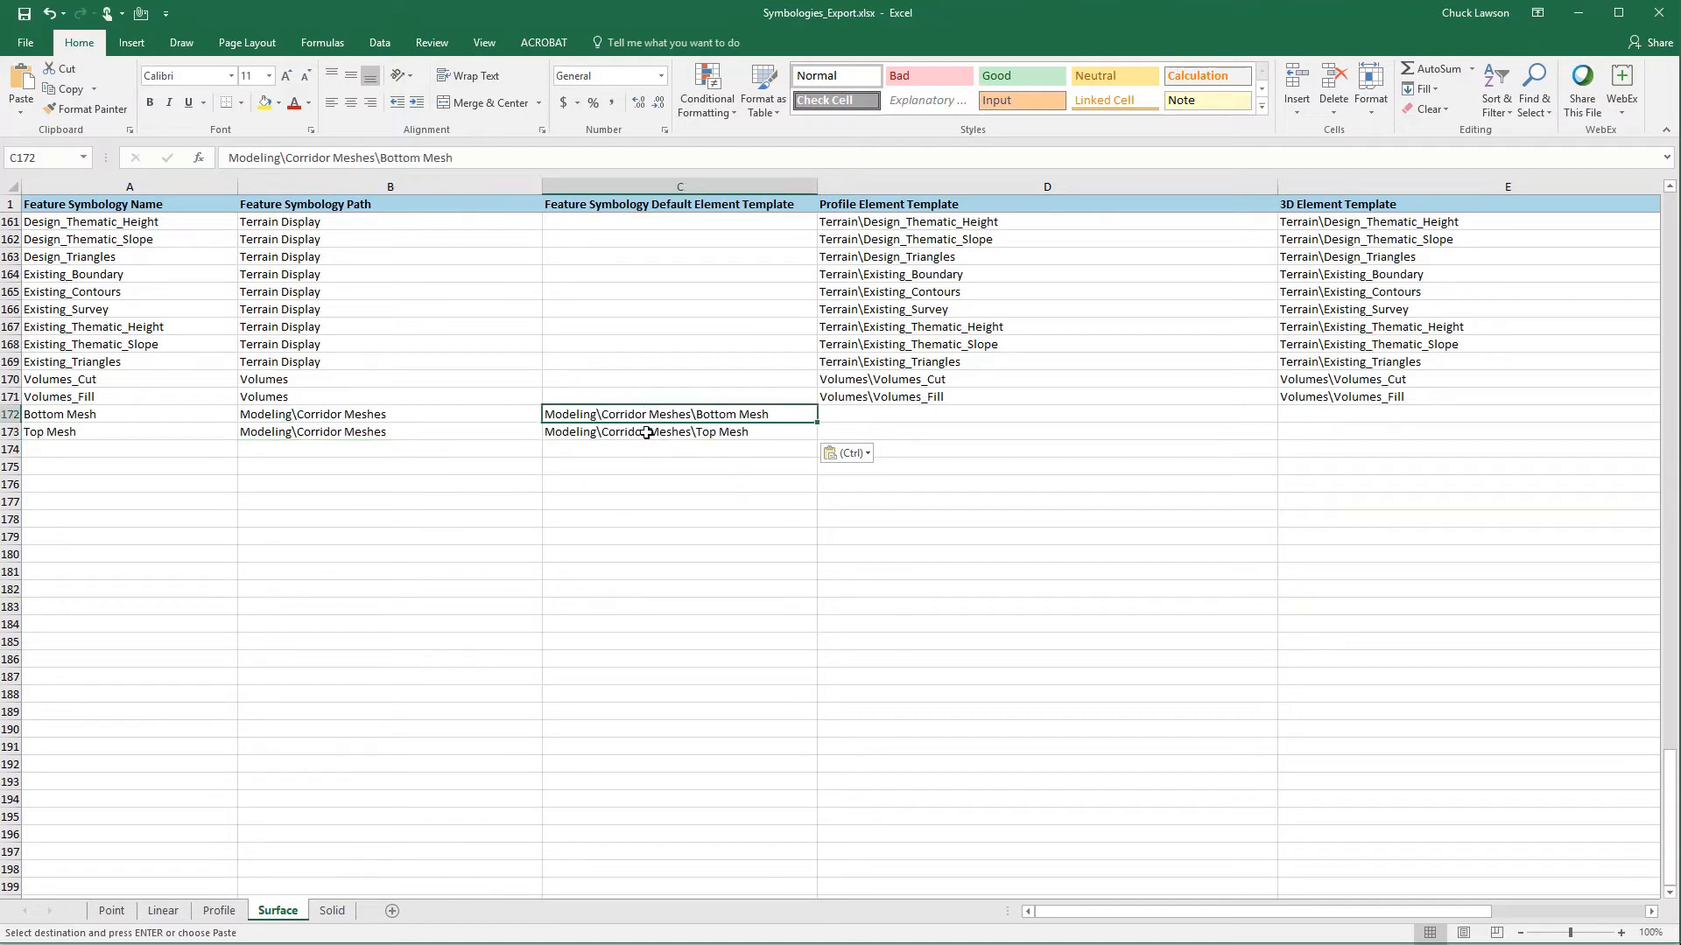
pyautogui.click(646, 433)
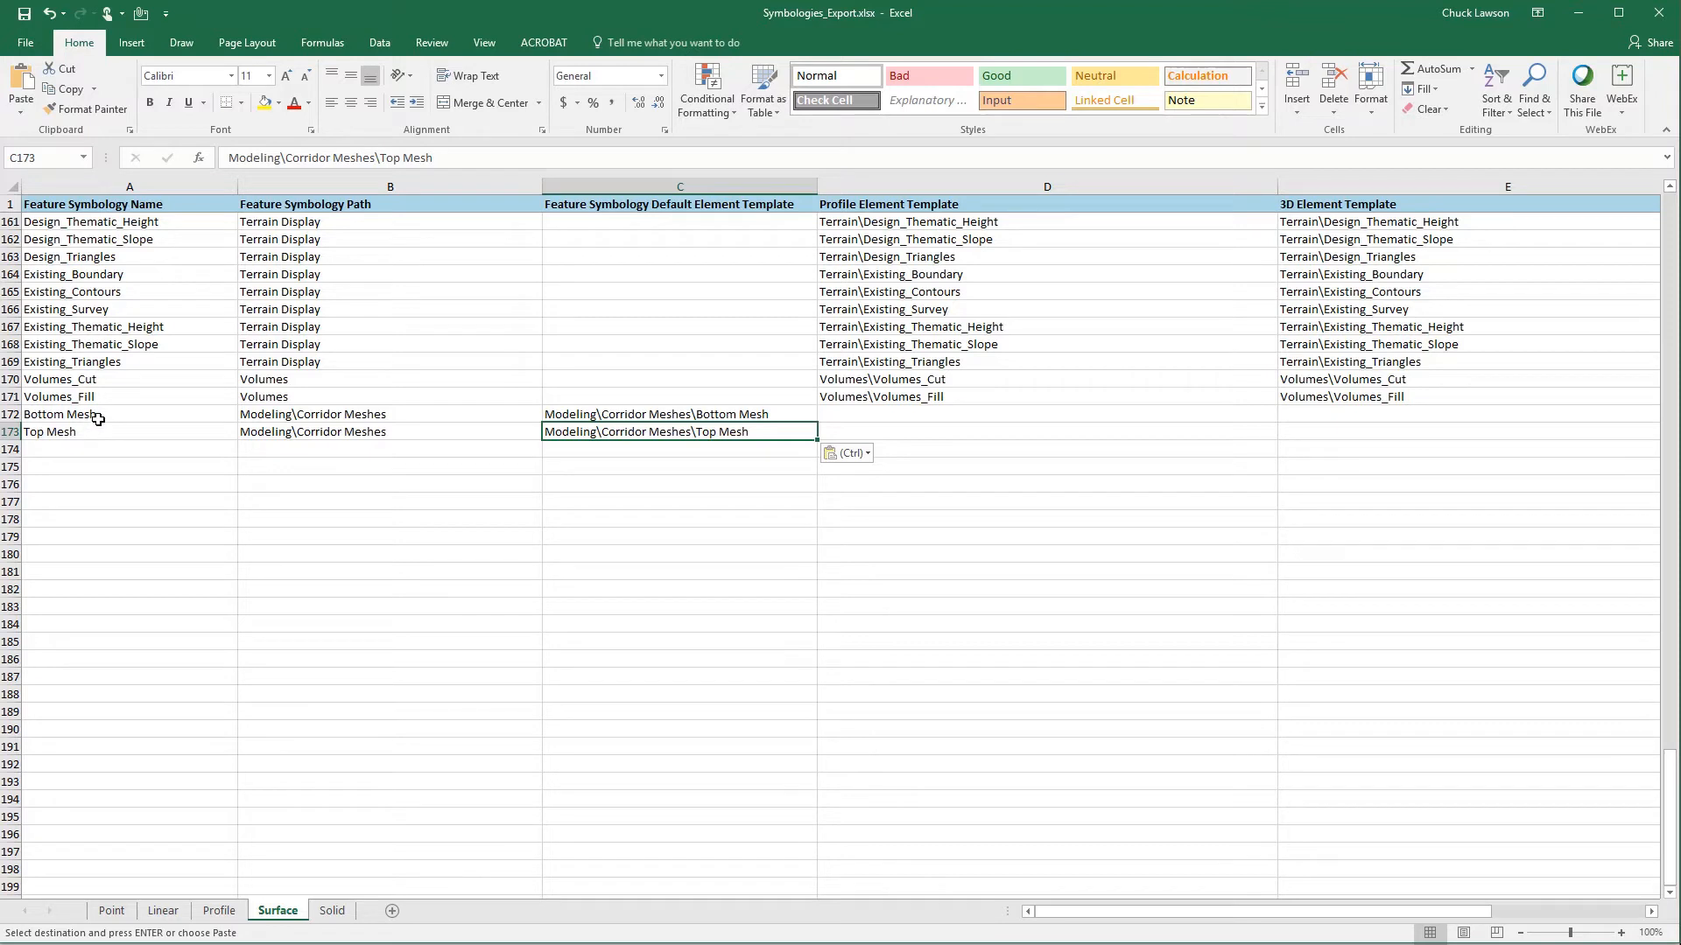
pyautogui.click(20, 25)
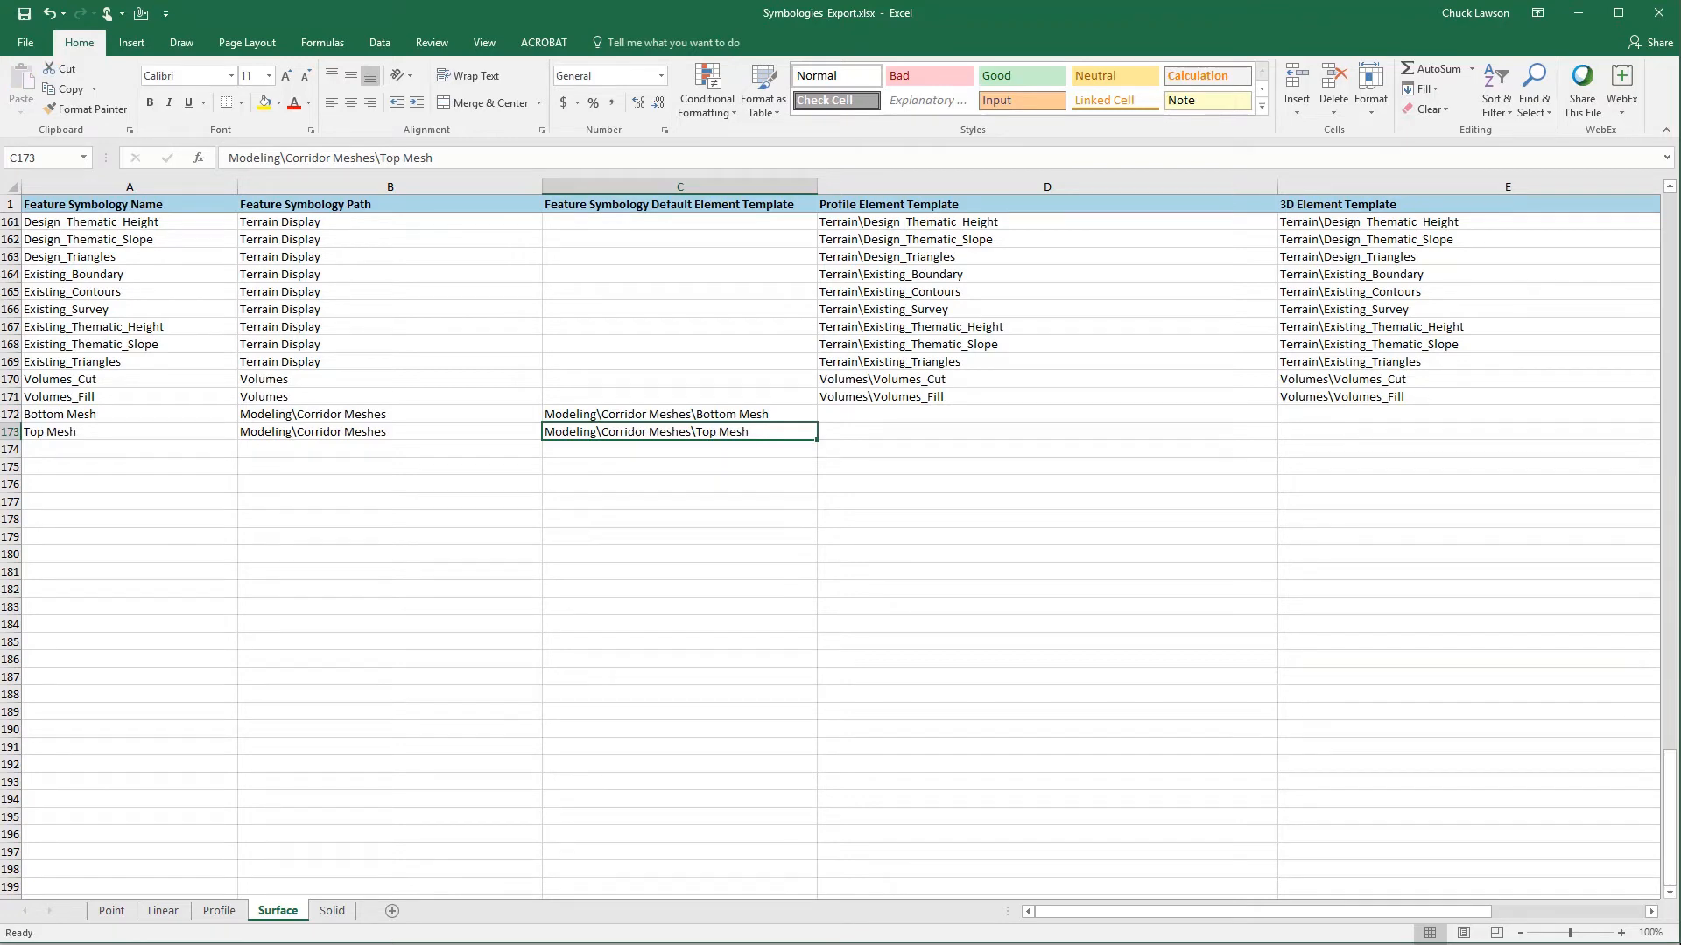
# - Return to the Corridor sheet of Definitions_Export.xlsx and review the Conceptual corridor's values from Top Mesh Feature Definition through Linear Features Display
pyautogui.moveTo(714, 944)
pyautogui.click(427, 919)
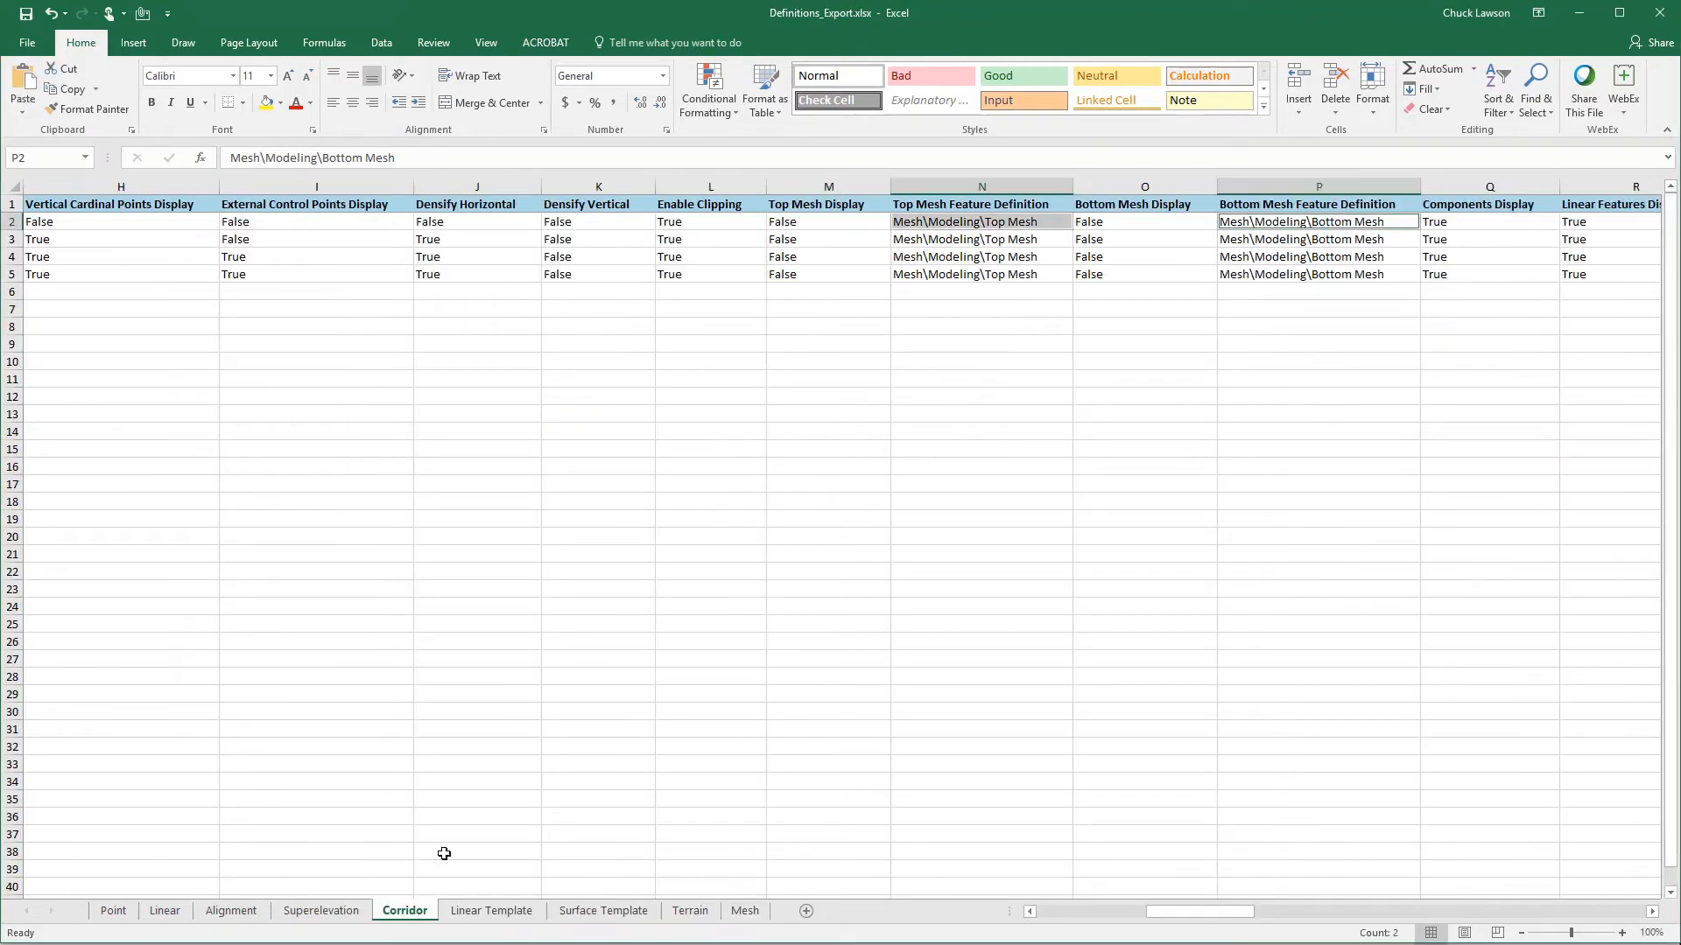
pyautogui.click(985, 223)
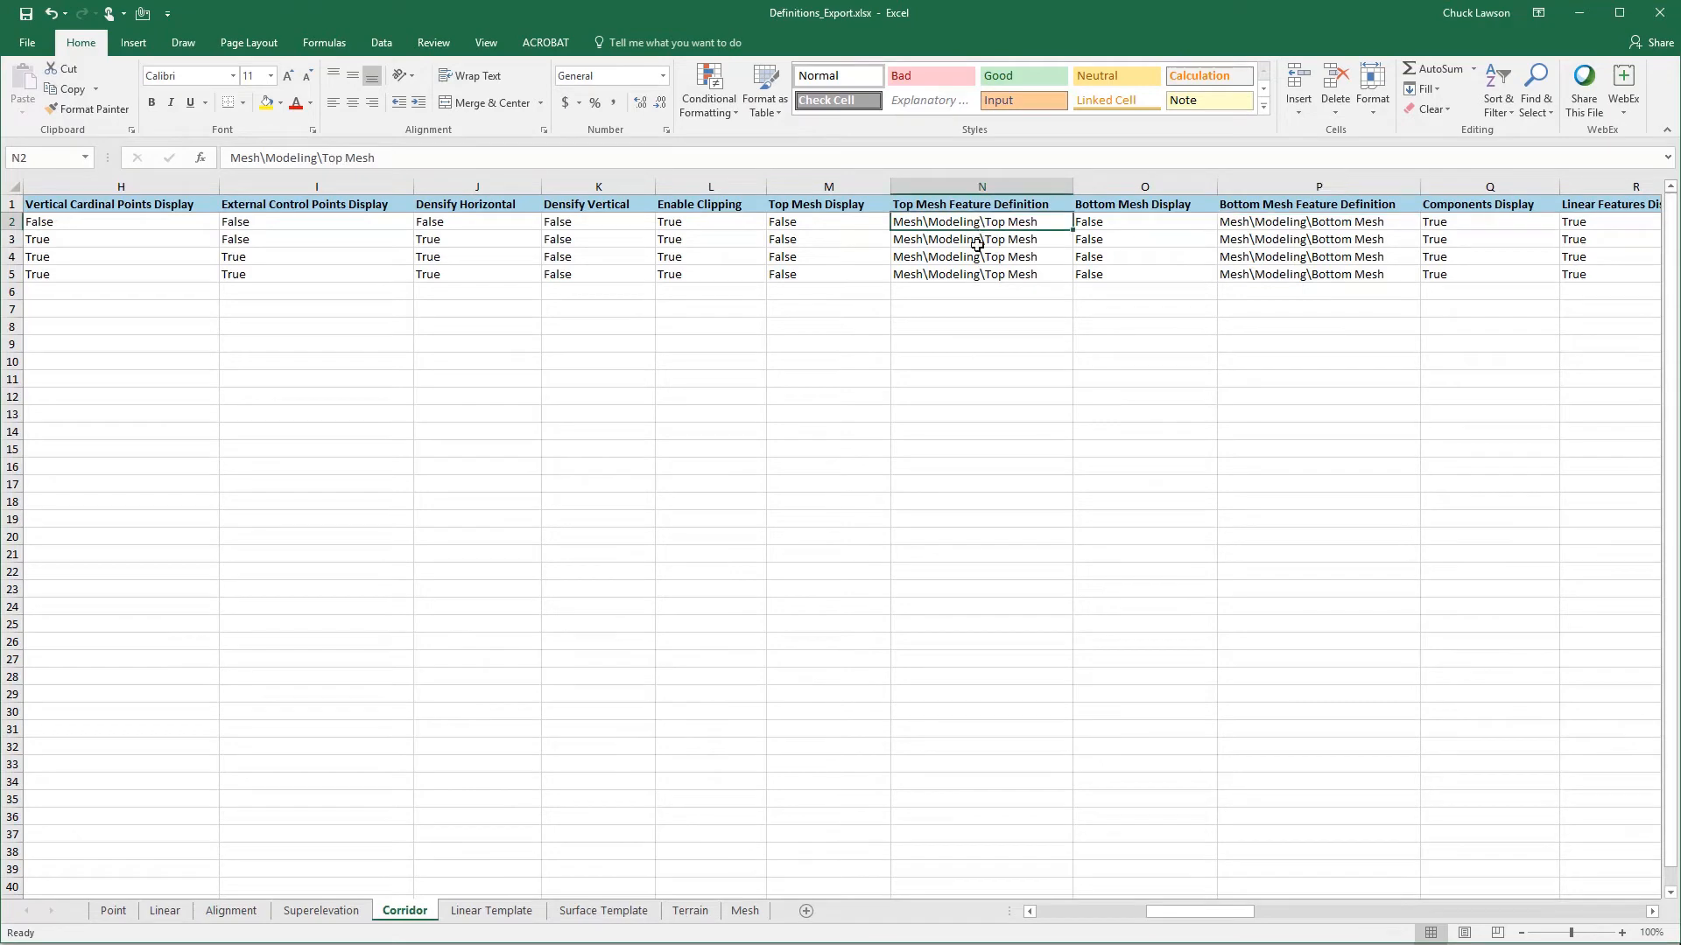
pyautogui.press('Right')
pyautogui.press('Right')
pyautogui.press('Right')
pyautogui.press('Right')
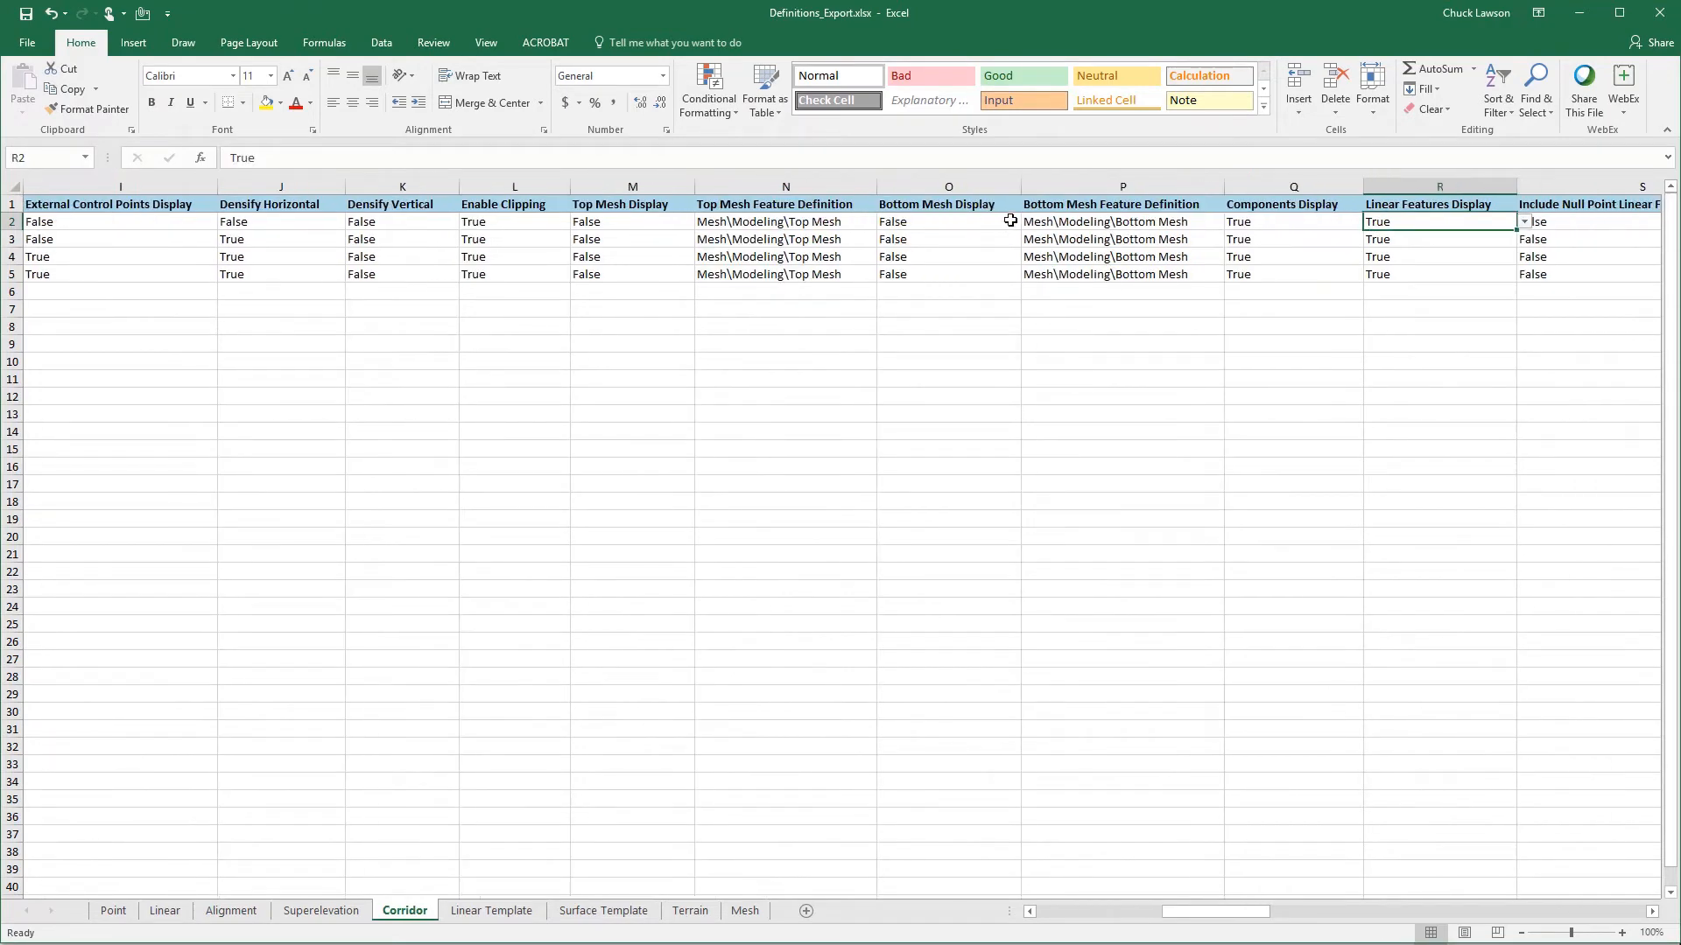
pyautogui.click(1278, 222)
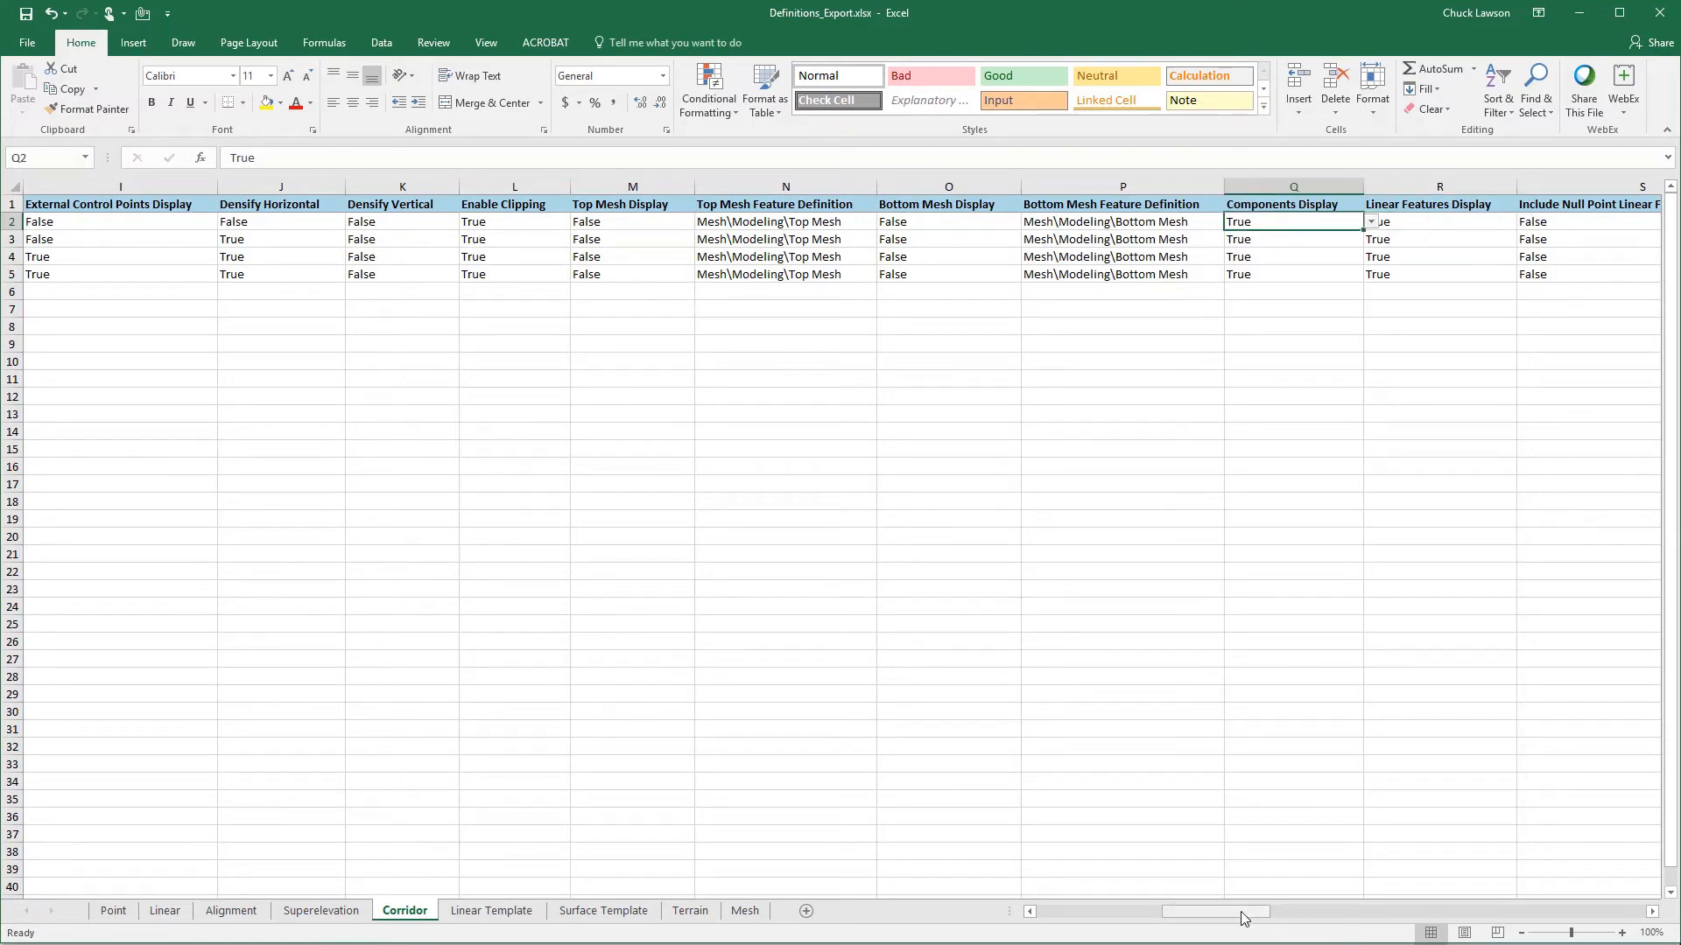
# - Review the list of corridor definition names and the Conceptual corridor's components, linear features and null point linear features display values
pyautogui.moveTo(1244, 917); pyautogui.dragTo(1063, 932)
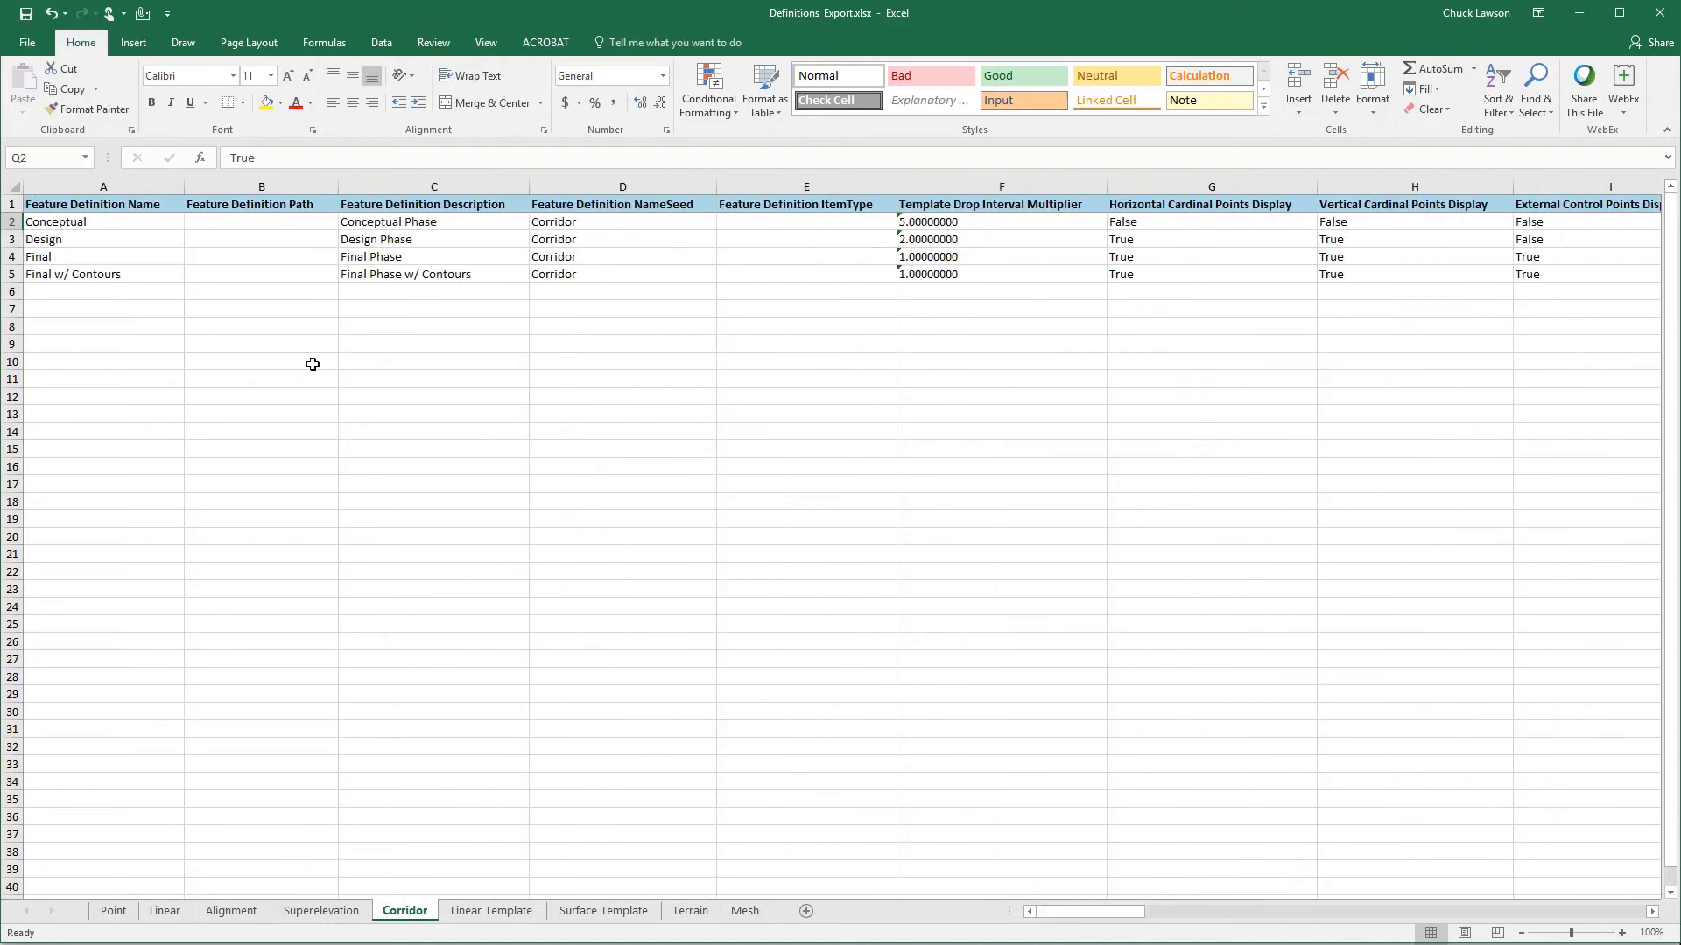
pyautogui.click(50, 290)
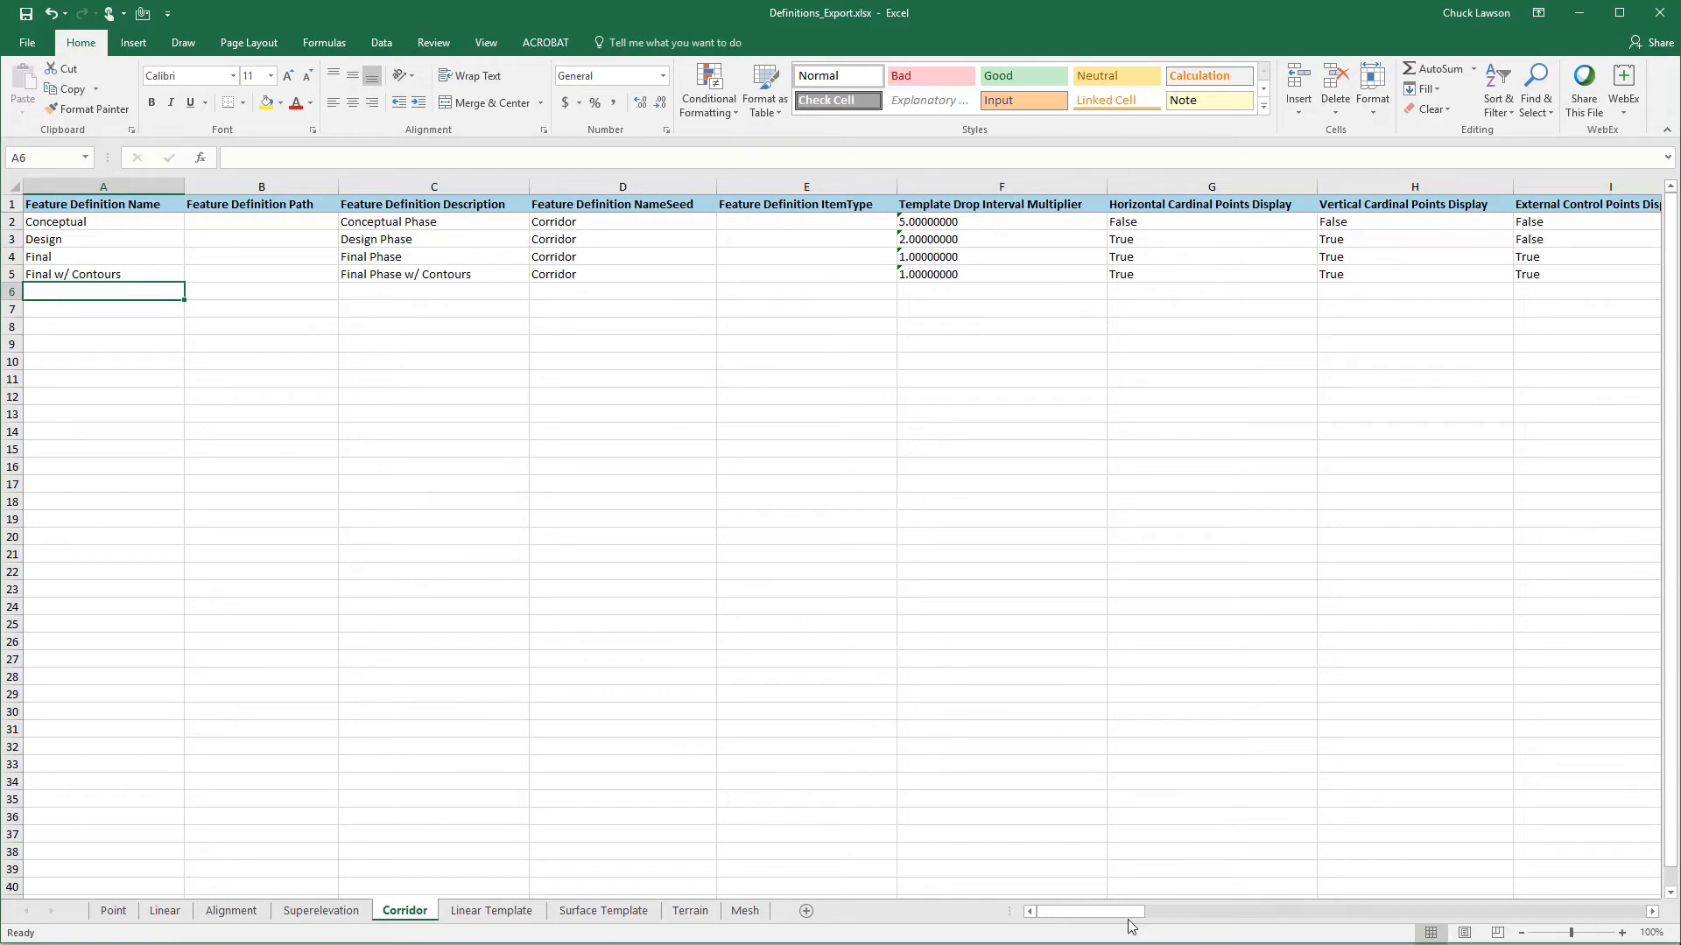
pyautogui.moveTo(1131, 916); pyautogui.dragTo(1279, 885)
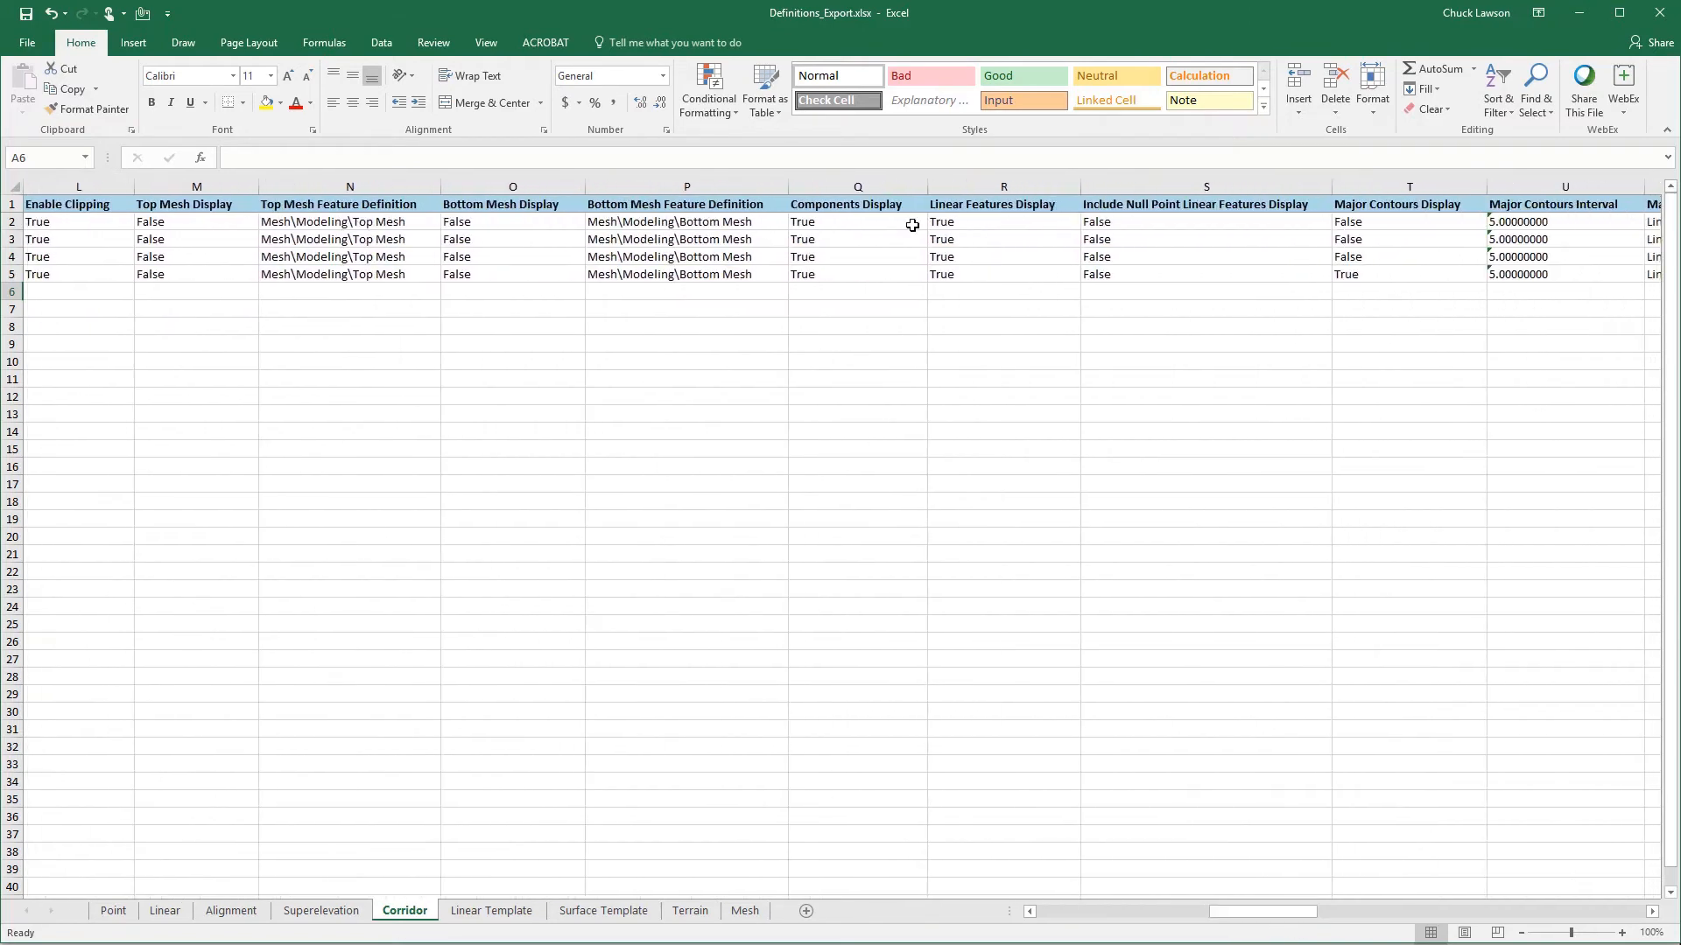
pyautogui.click(847, 229)
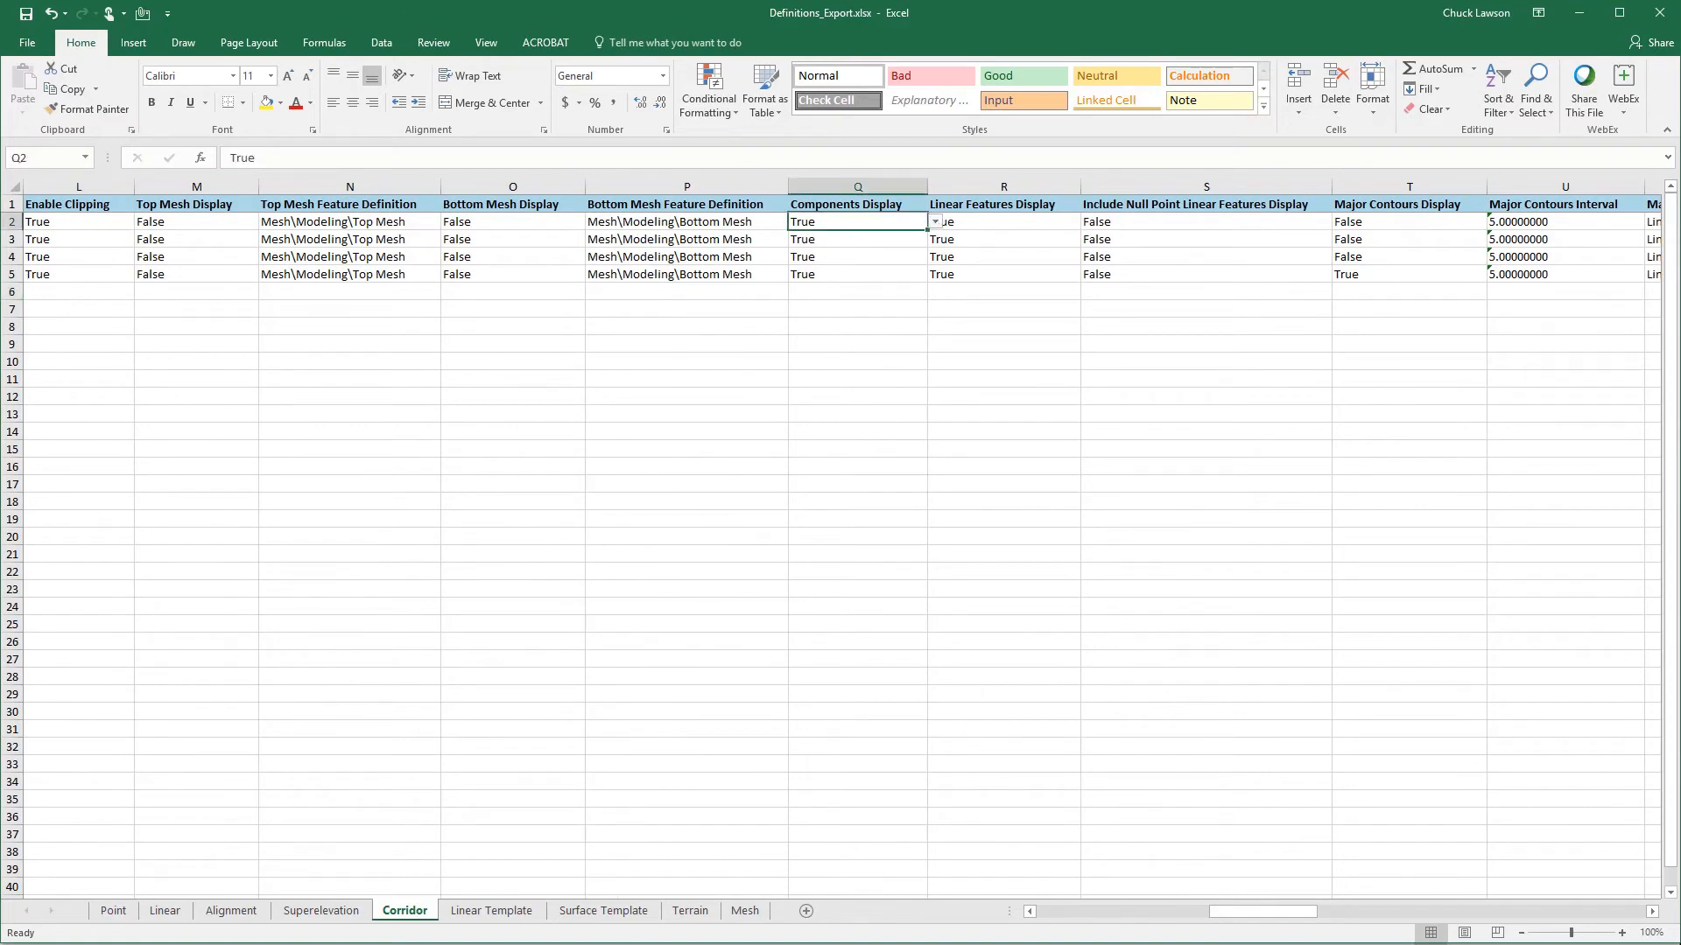
pyautogui.click(1656, 915)
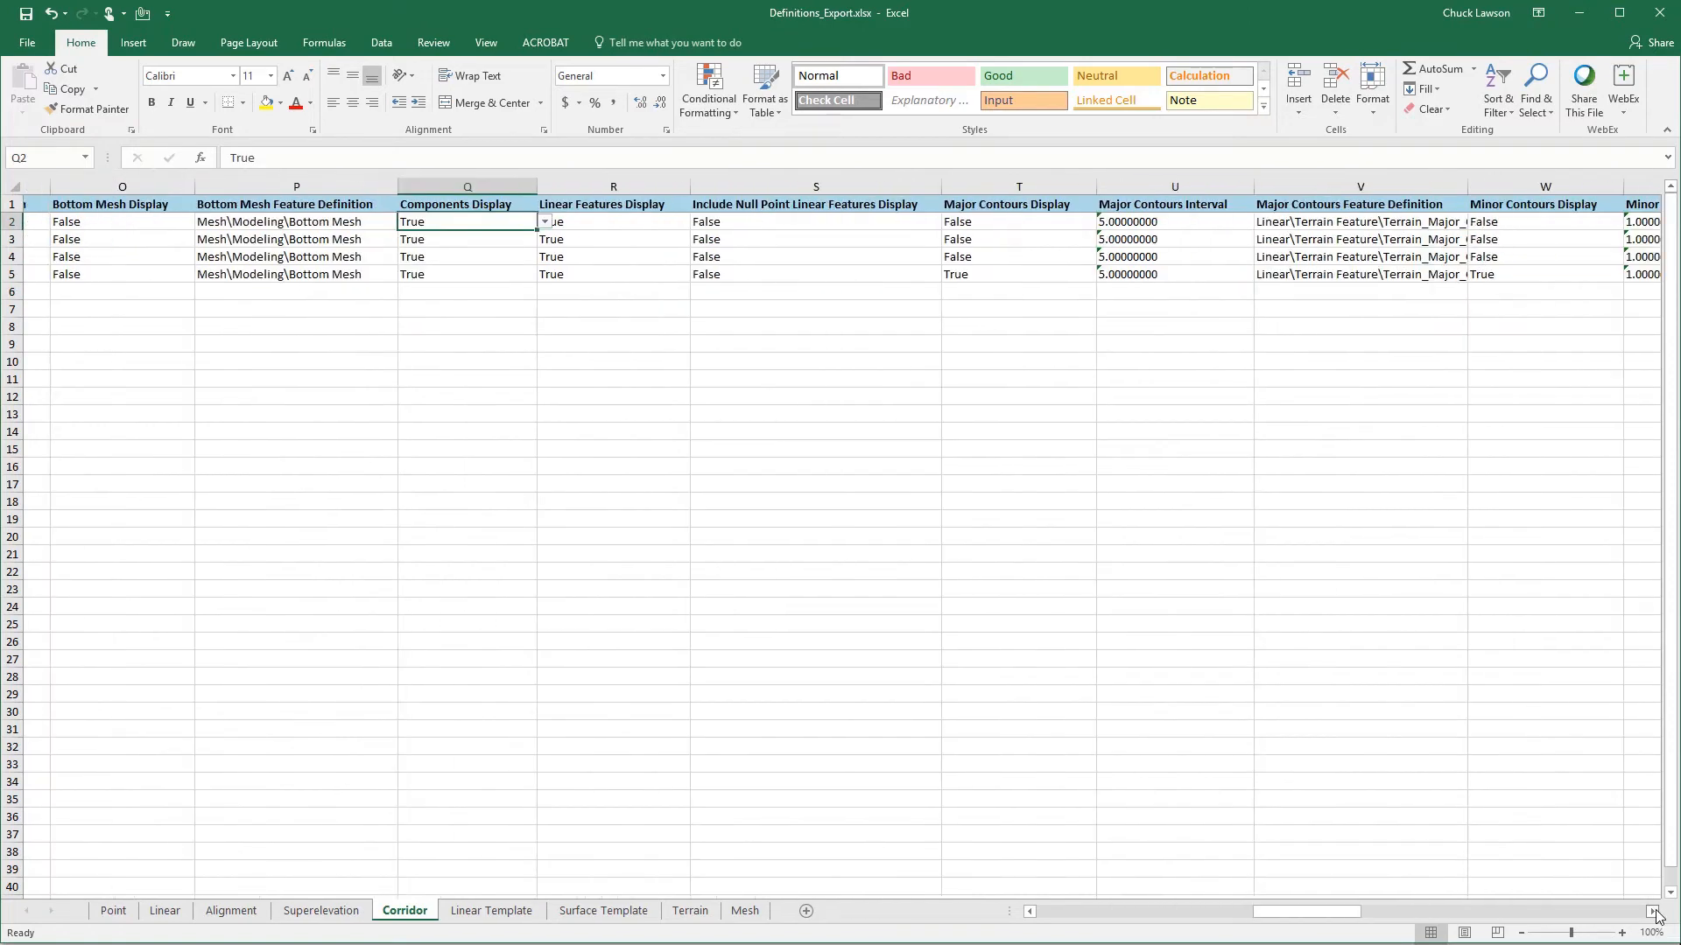
pyautogui.click(580, 226)
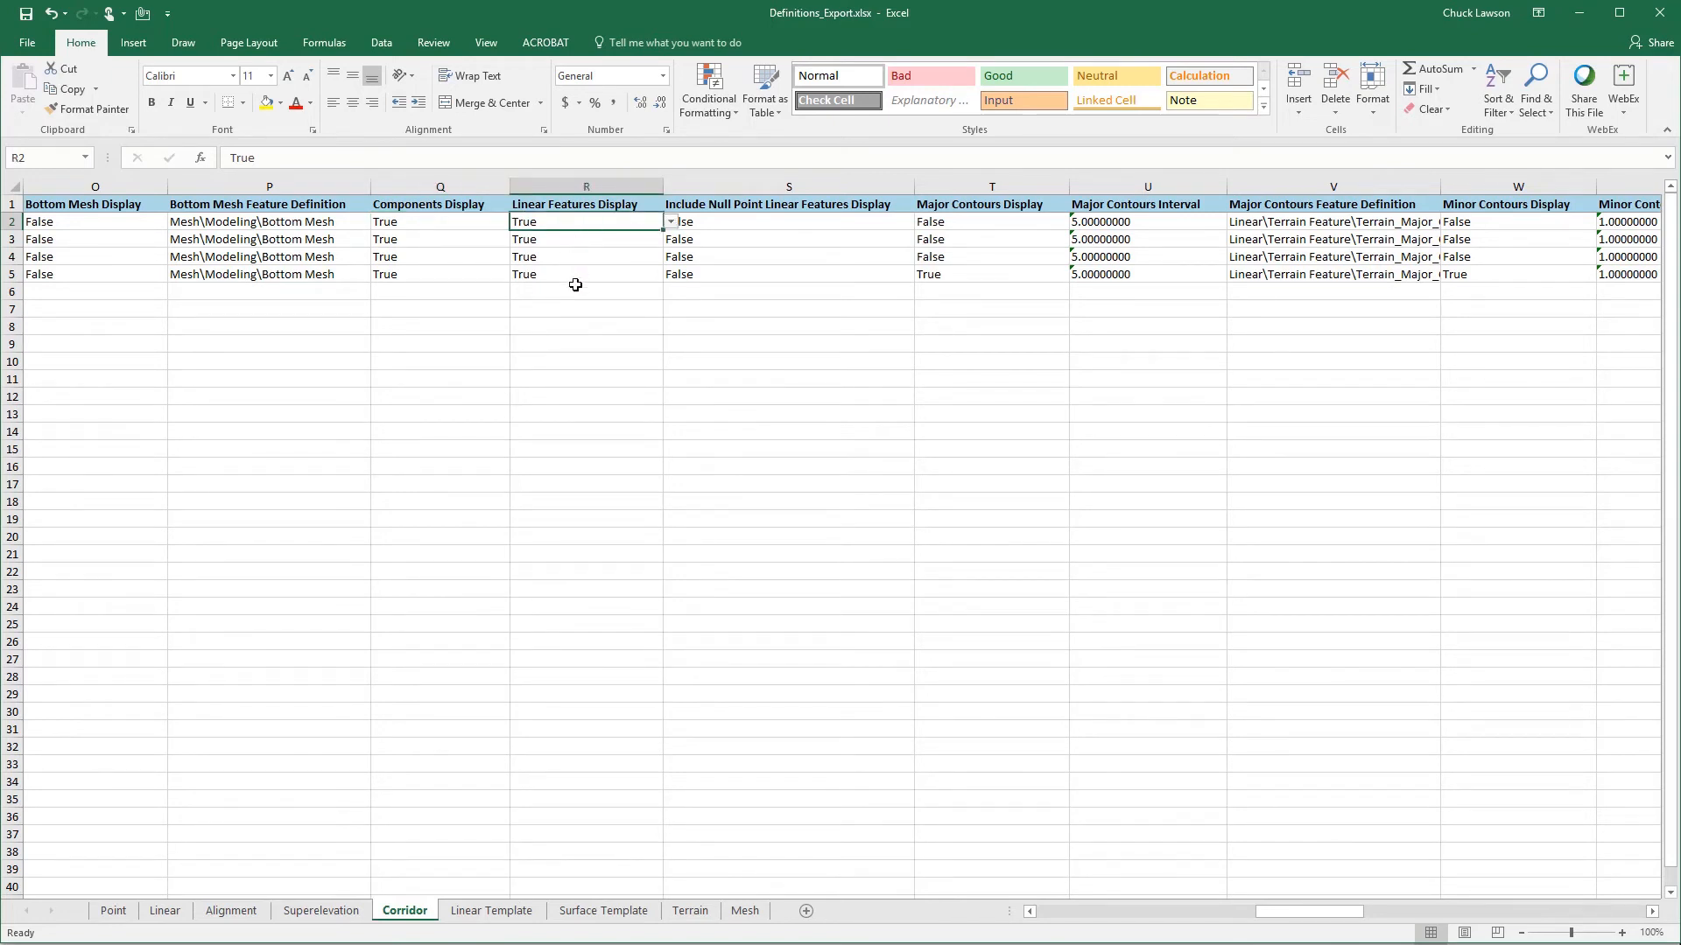
pyautogui.click(715, 226)
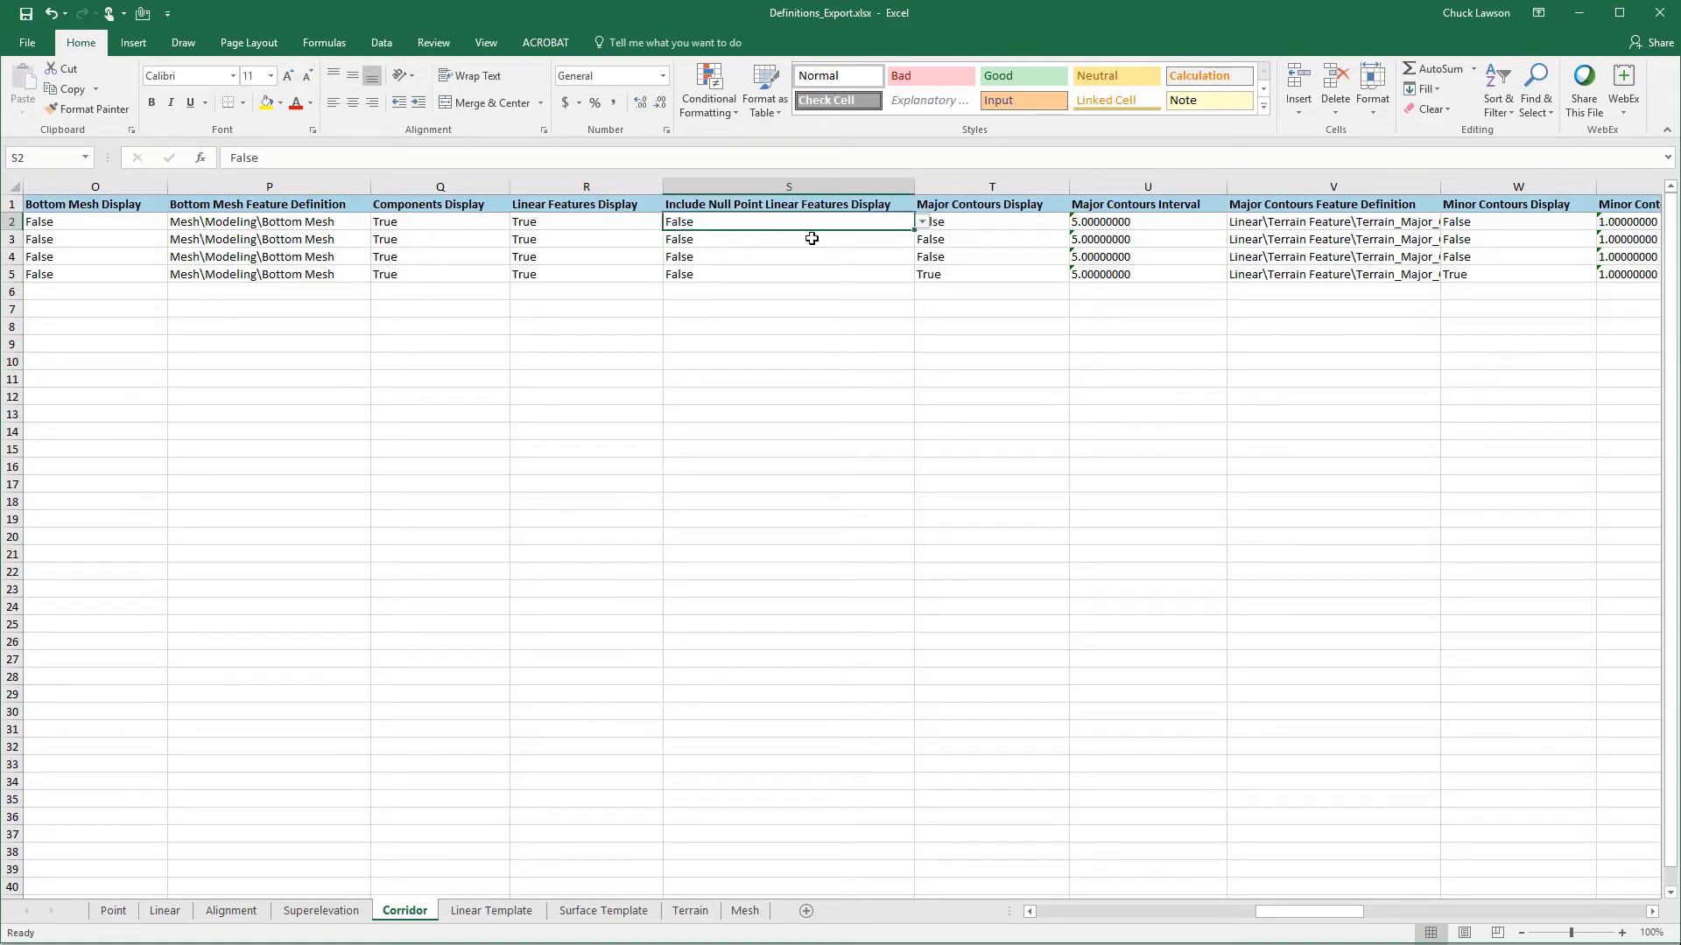
# - Compare the Major Contours Display of the Conceptual and Final w/ Contours corridors, and check the latter's Major Contours Interval
pyautogui.click(1023, 222)
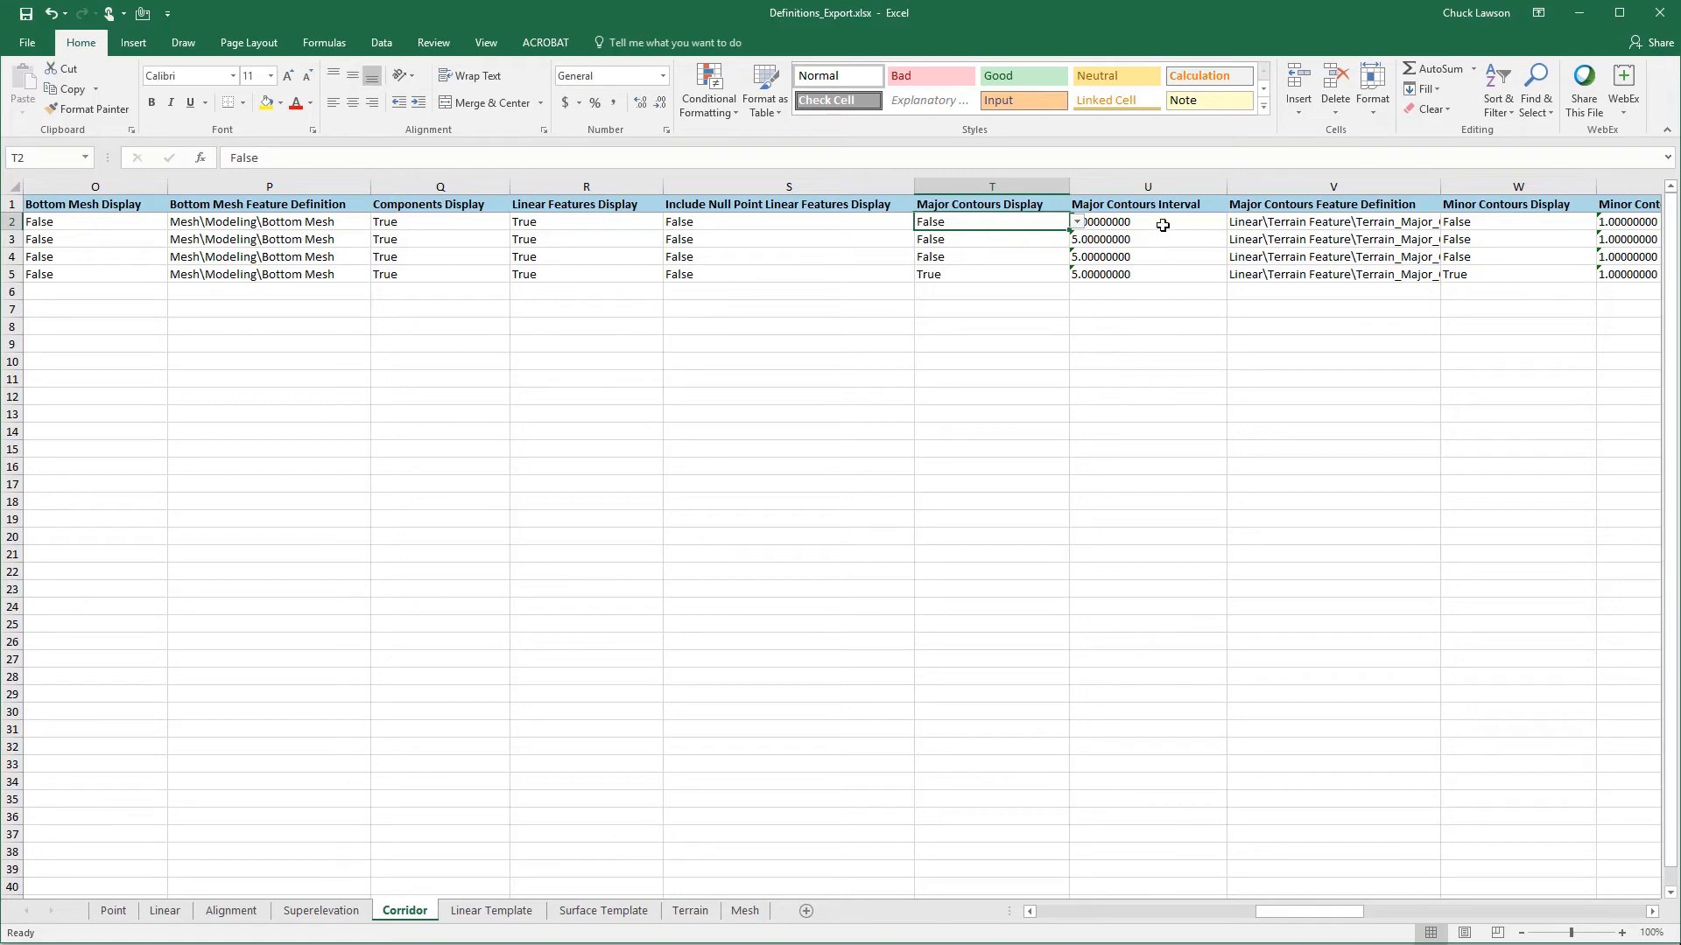
pyautogui.click(995, 274)
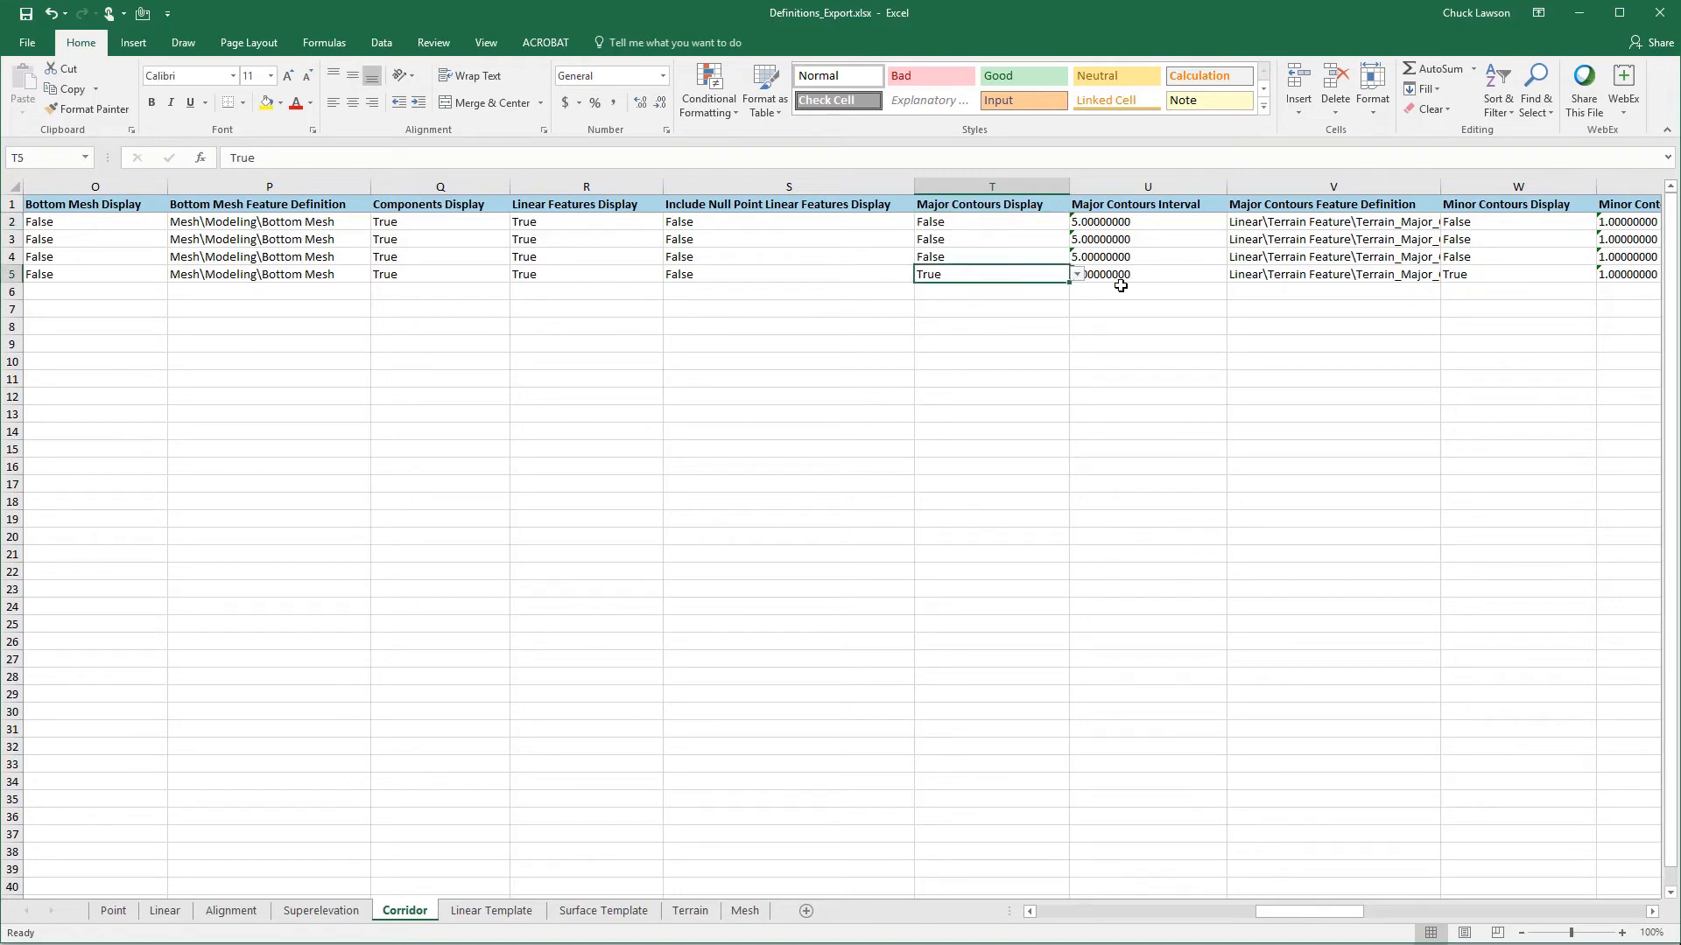
pyautogui.click(1154, 274)
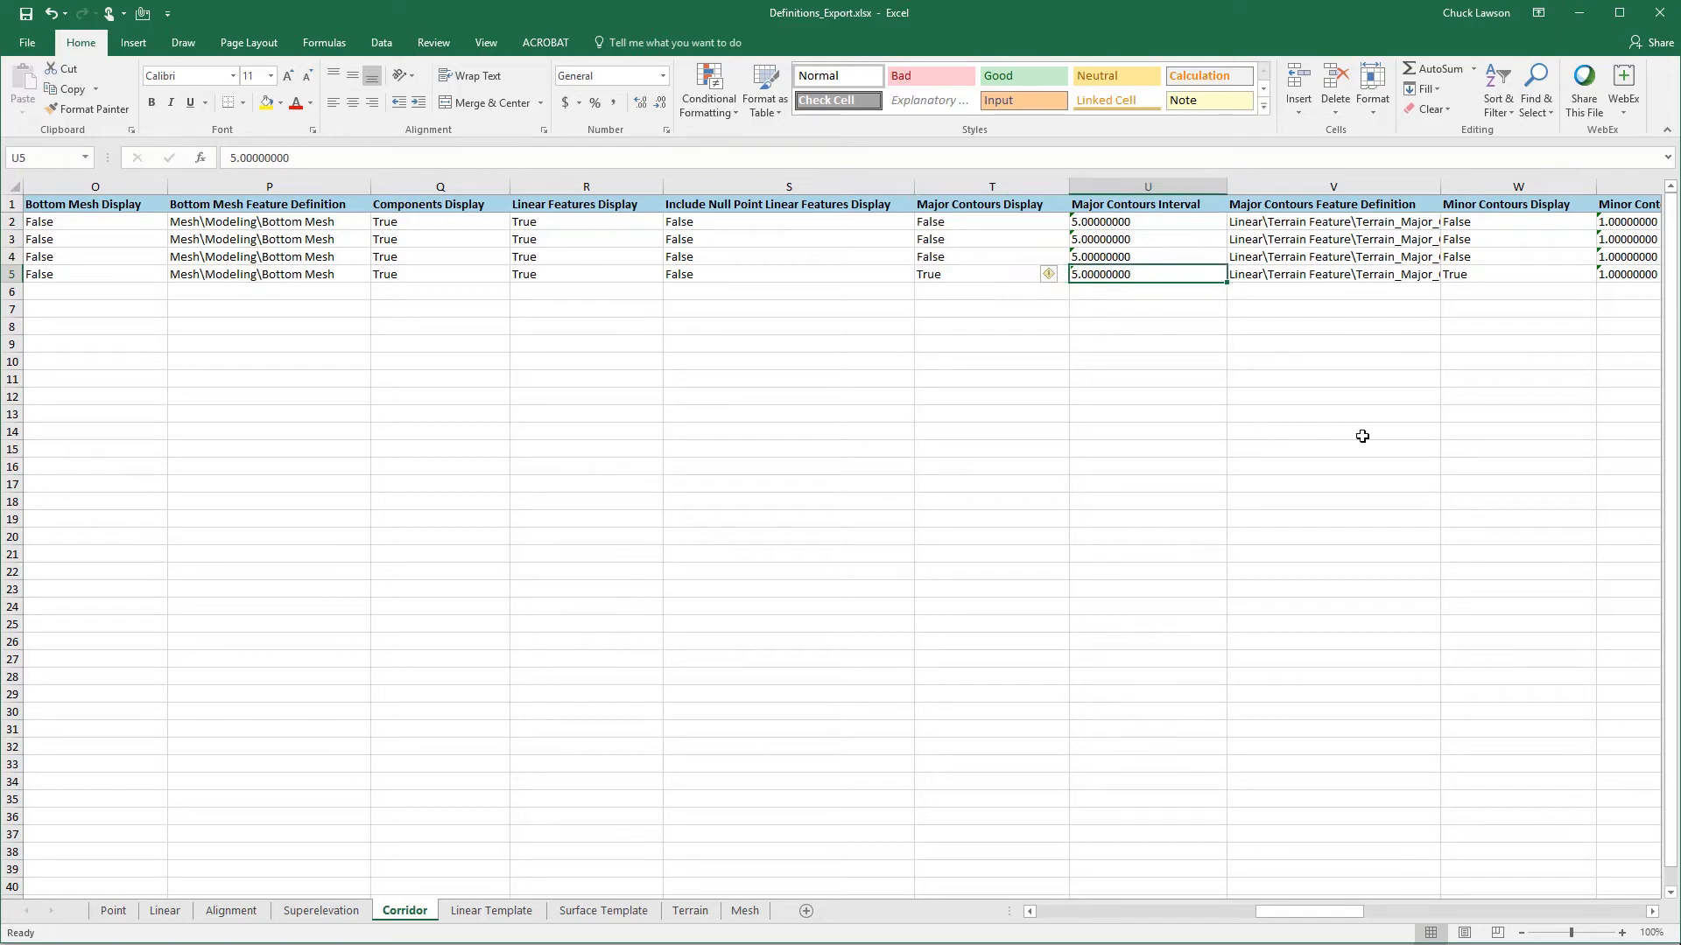
# - Fit the Major and Minor Contours Feature Definition columns to their contents and inspect both references for the Final w/ Contours corridor
pyautogui.click(1651, 911)
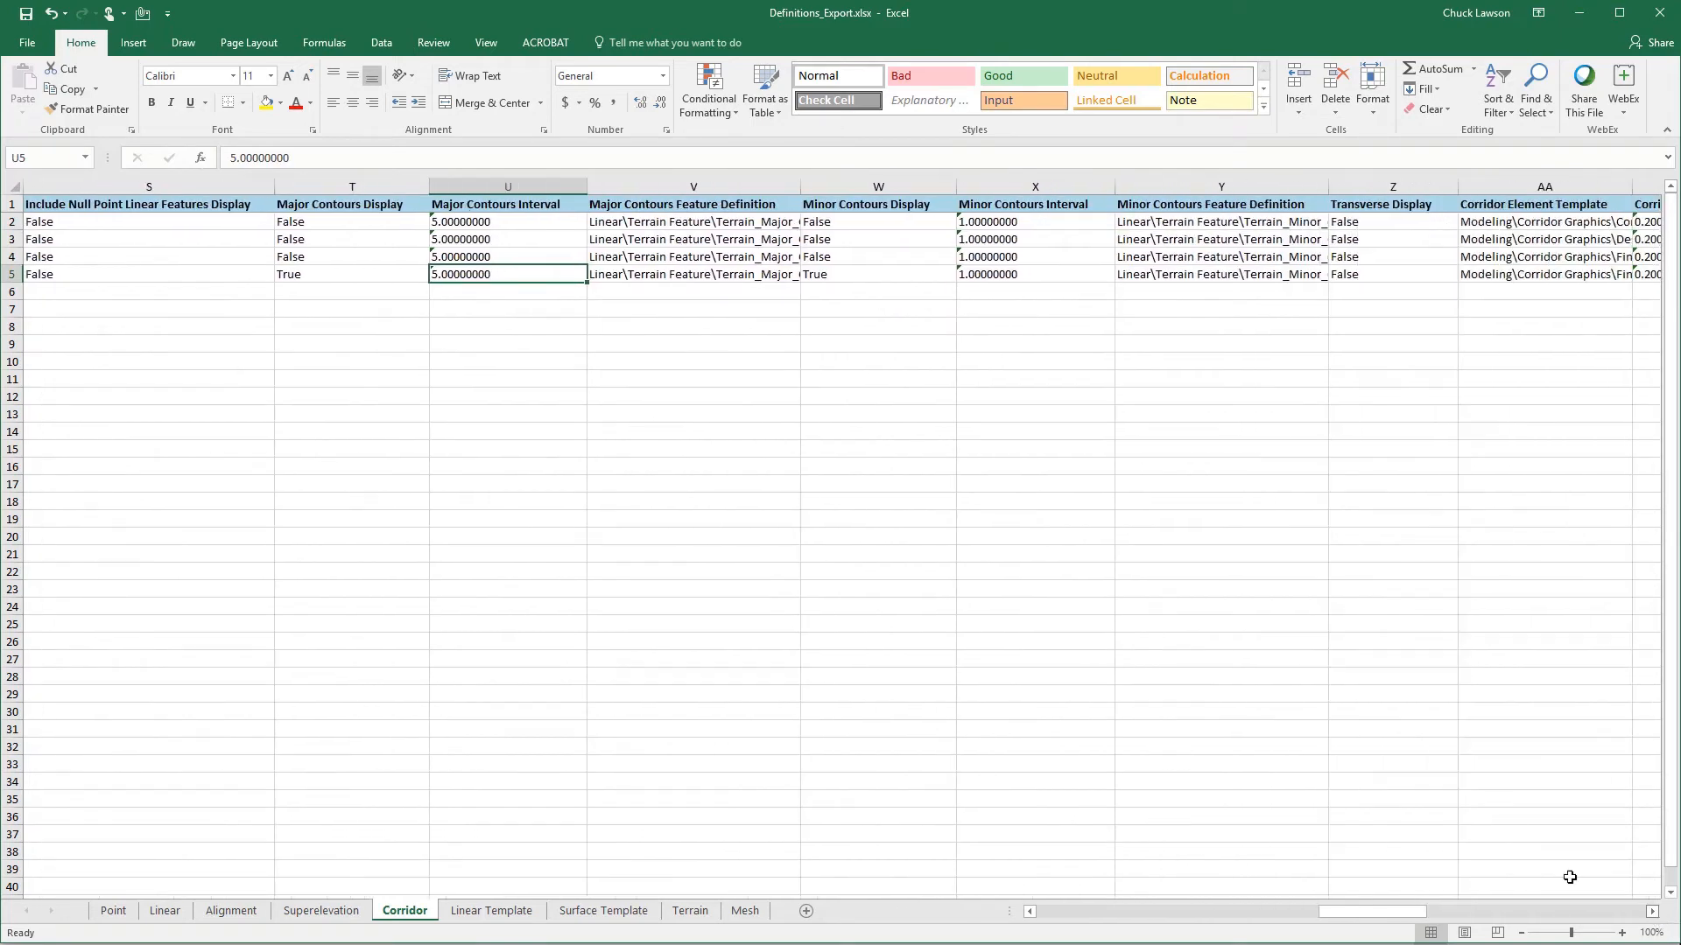
pyautogui.doubleClick(800, 187)
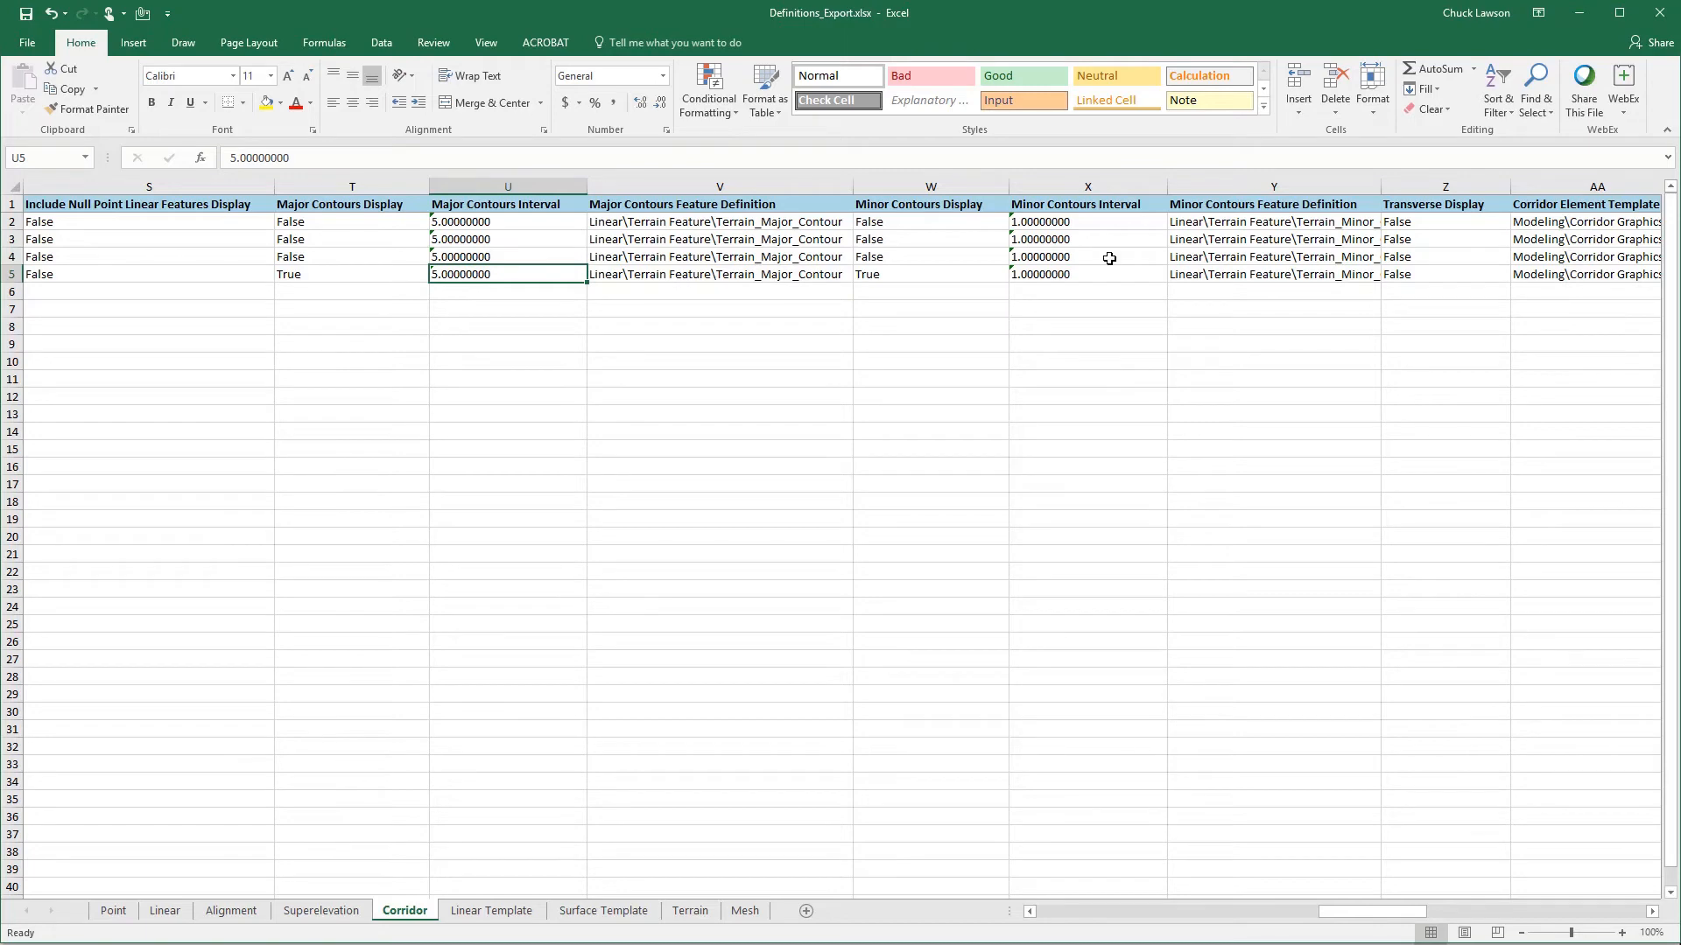
pyautogui.doubleClick(1381, 186)
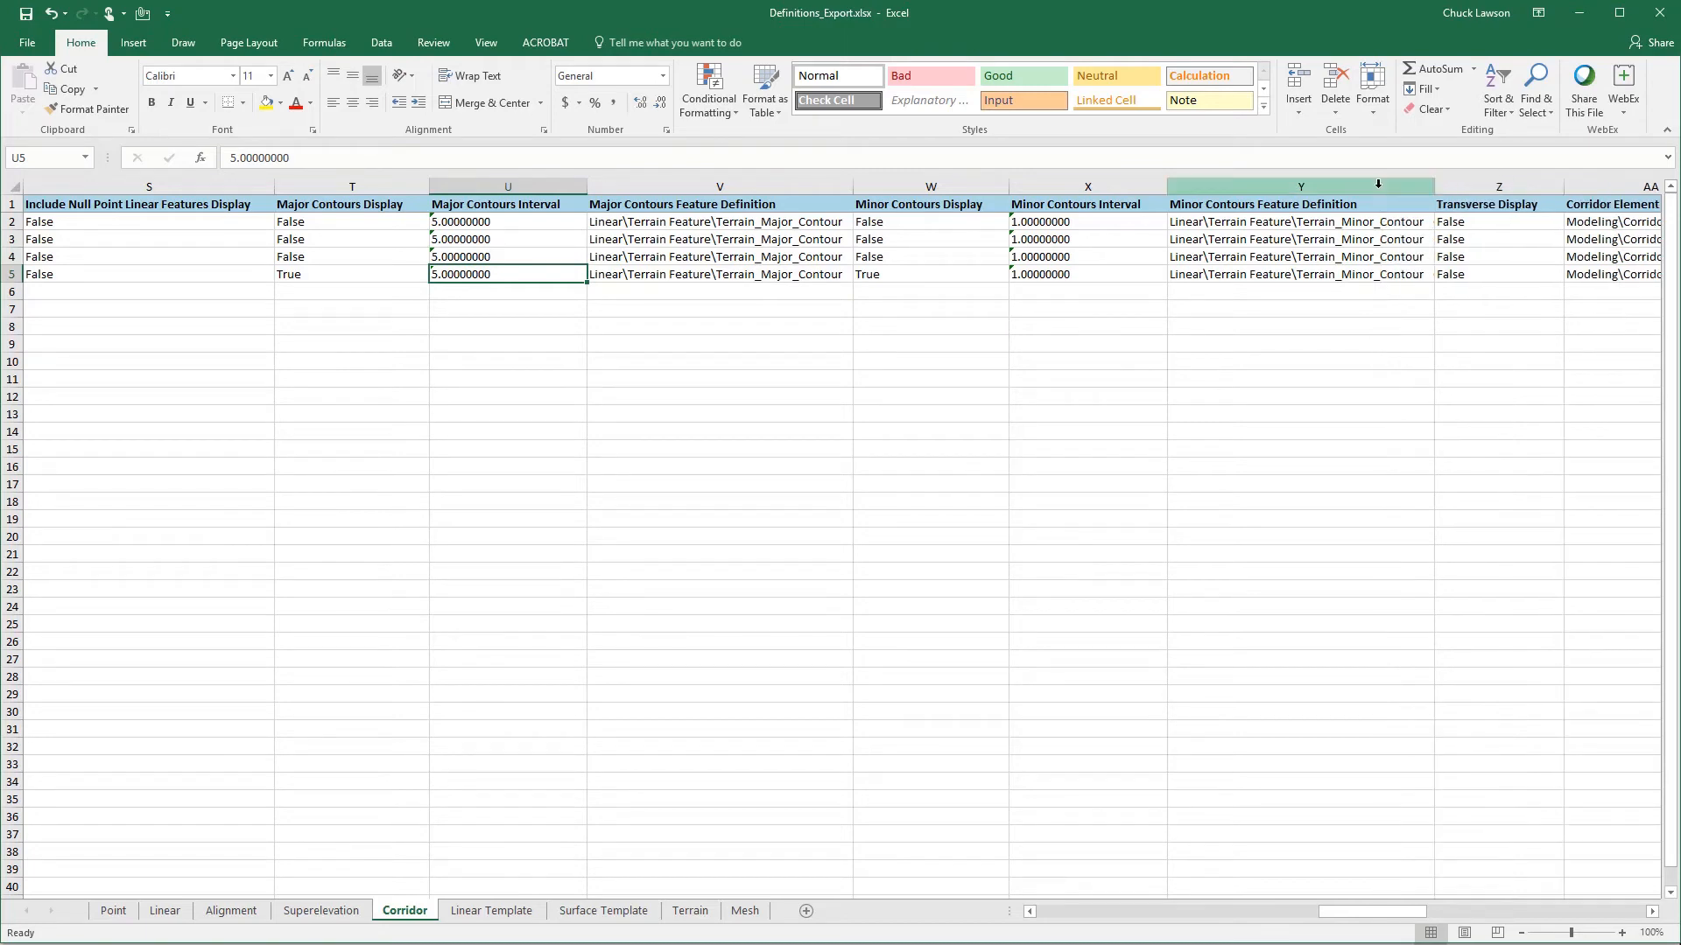
pyautogui.click(641, 276)
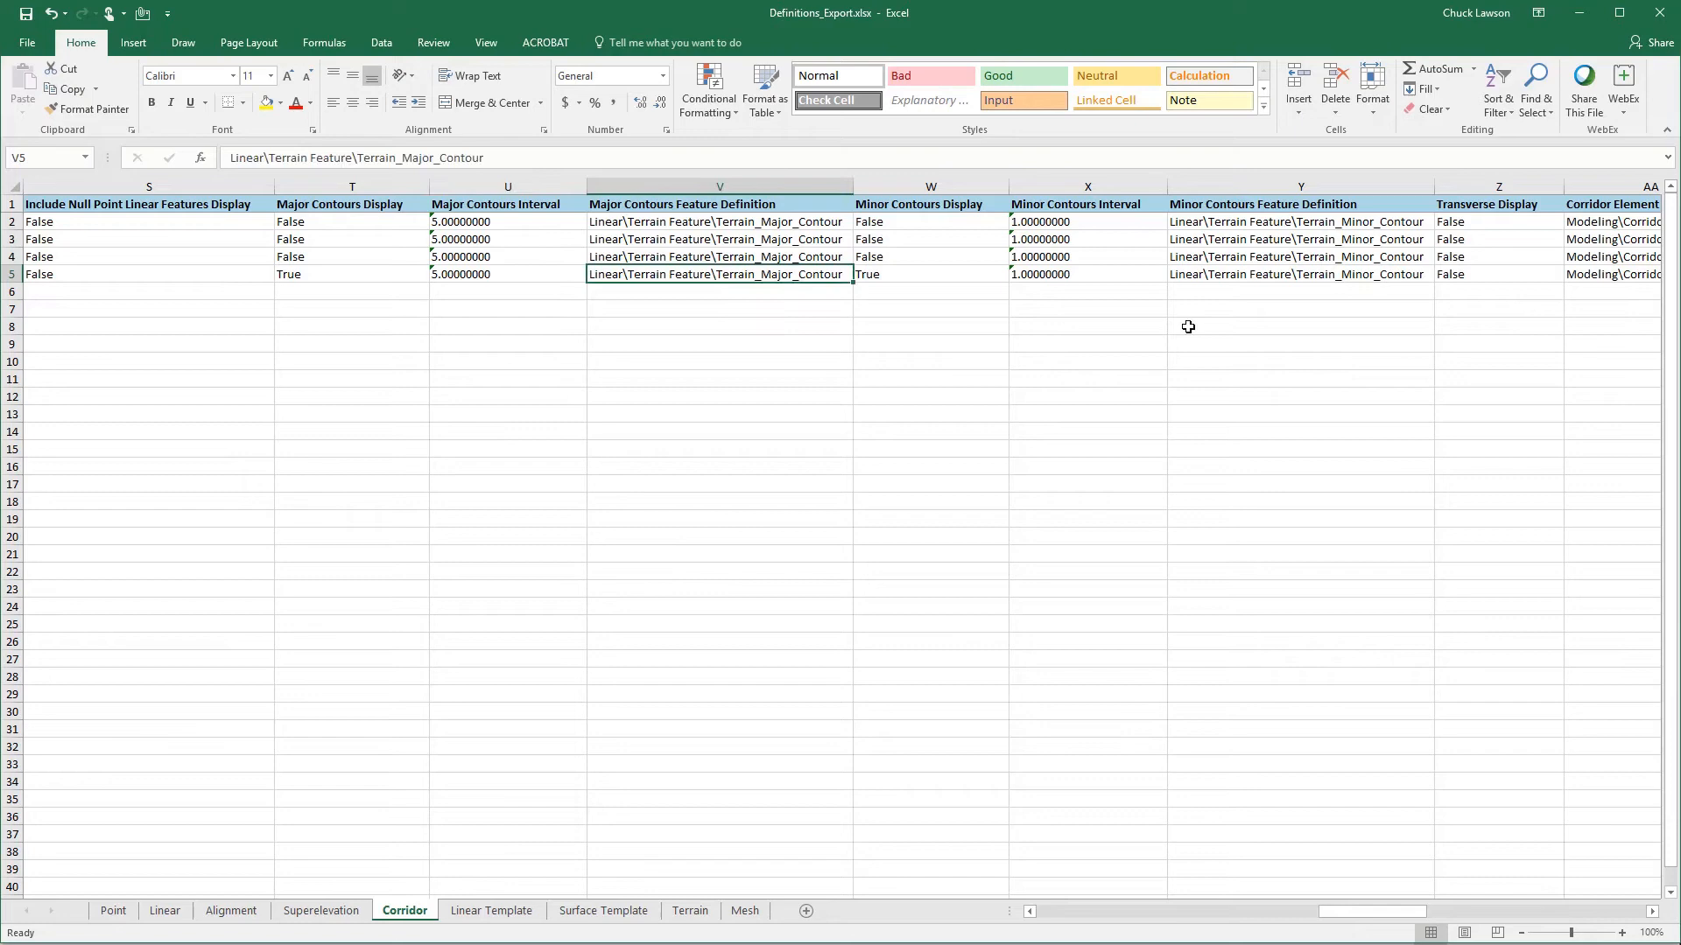
pyautogui.keyDown('ctrl'); pyautogui.click(1344, 268); pyautogui.keyUp('ctrl')
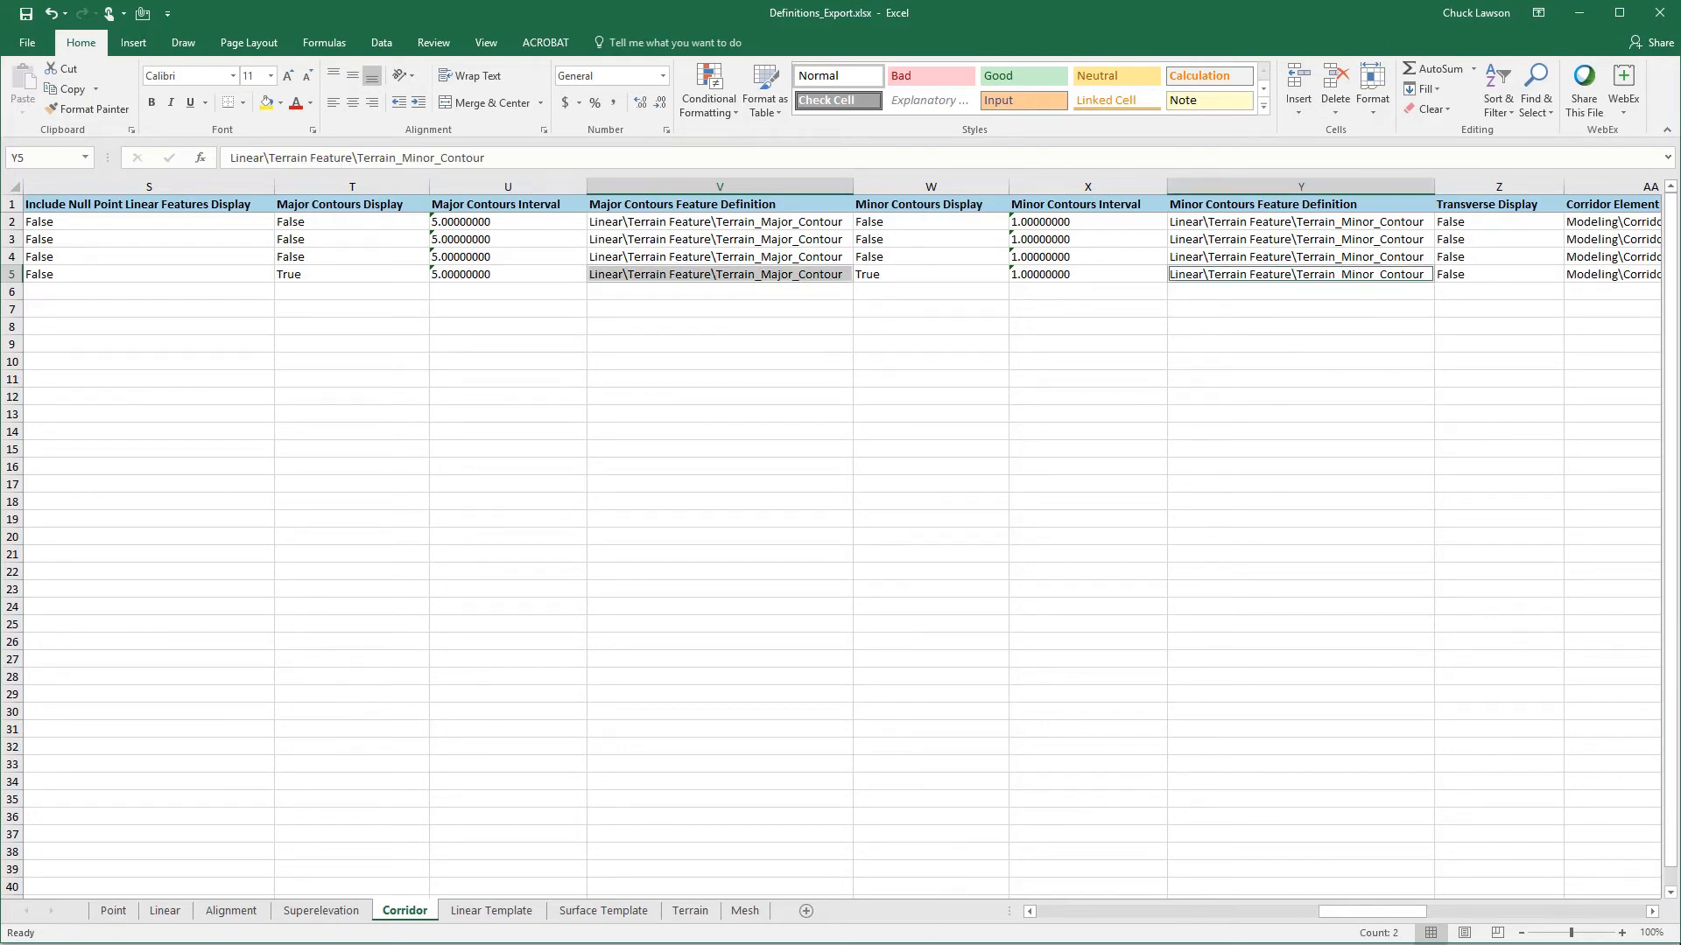
# - Copy the Terrain_Major_Contour and Terrain_Minor_Contour rows A258:C259 from the Linear sheet of Symbologies_Export_Delivered_Export.xlsx
pyautogui.moveTo(714, 944)
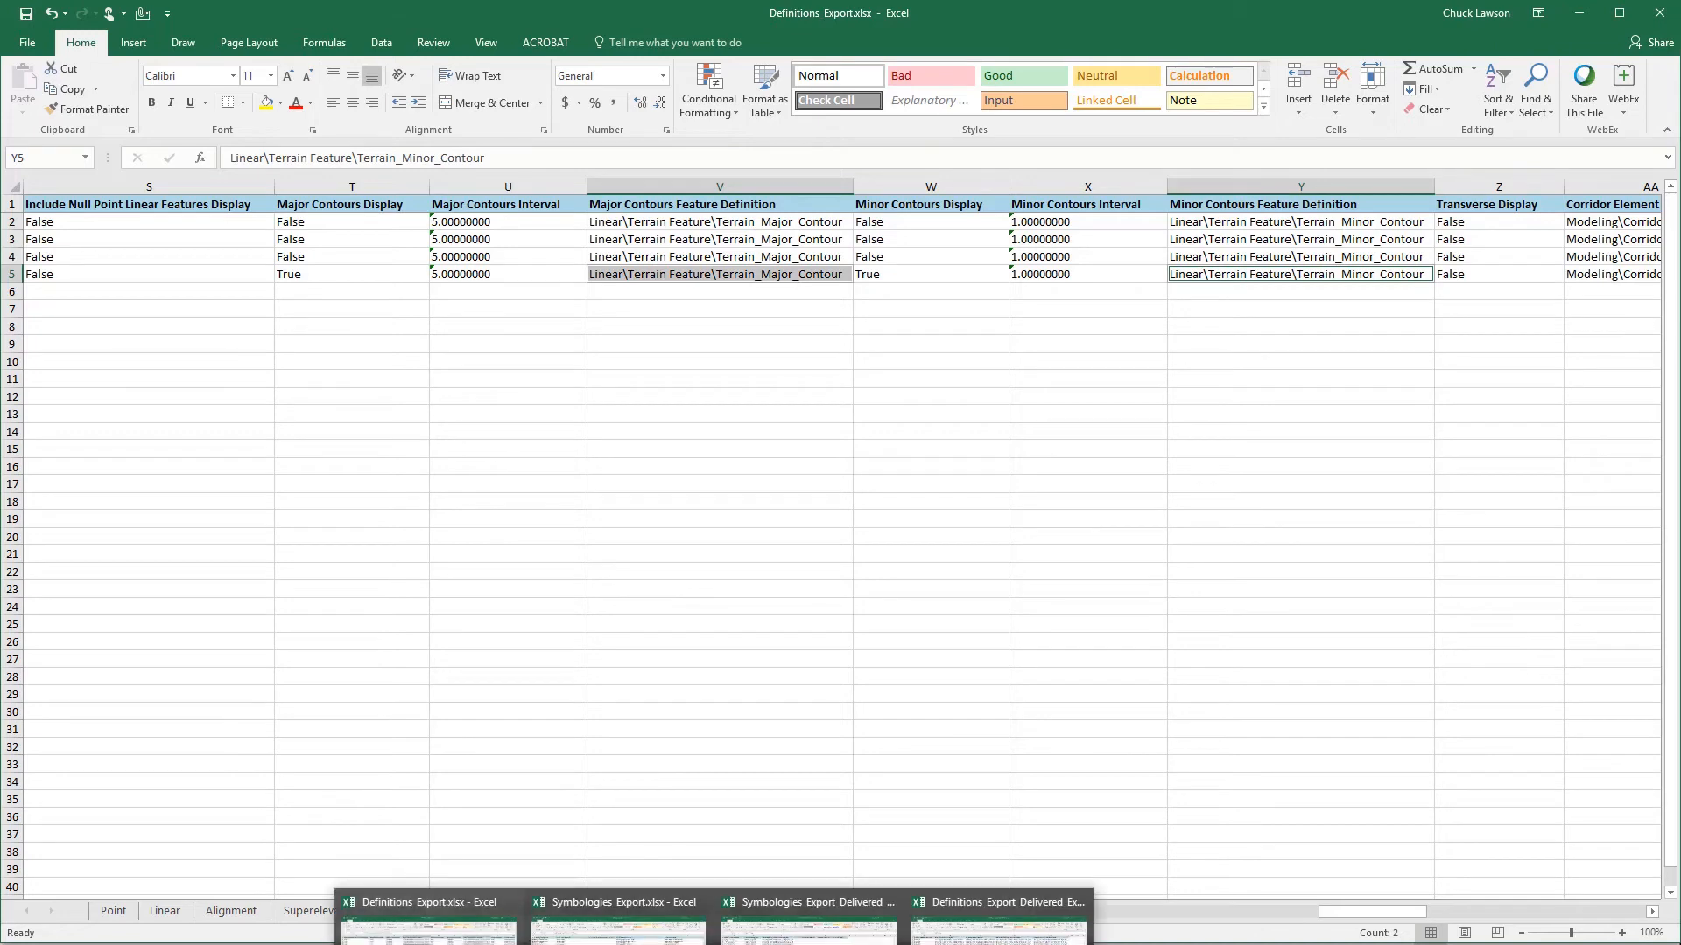
pyautogui.click(807, 927)
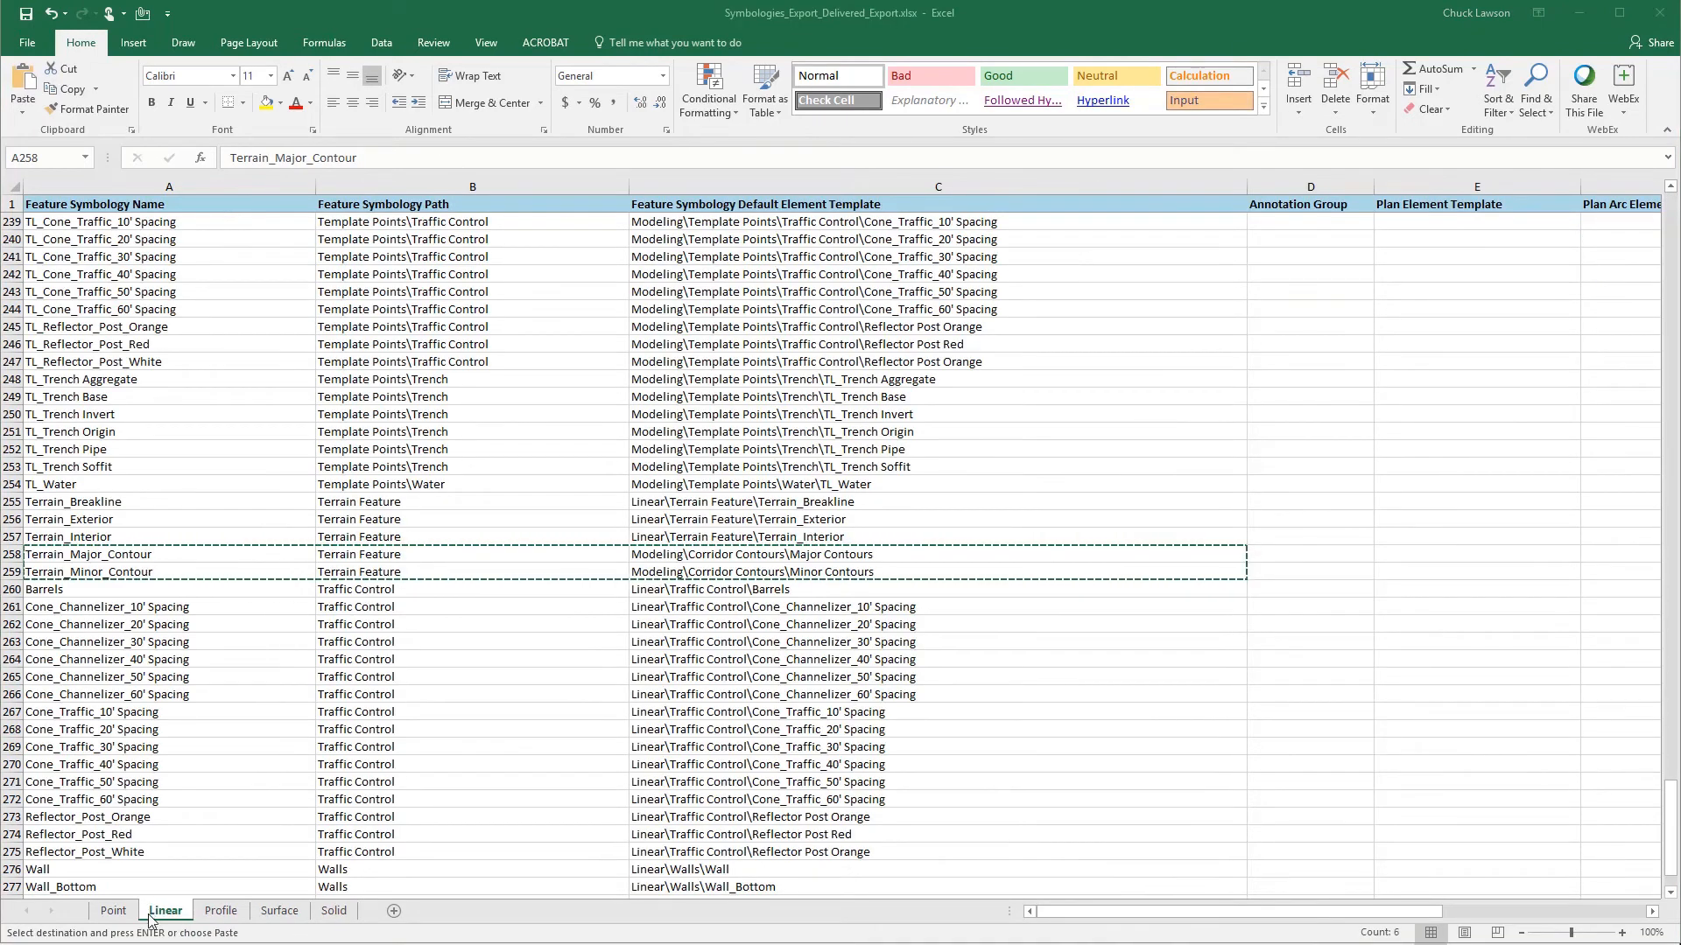
pyautogui.click(117, 549)
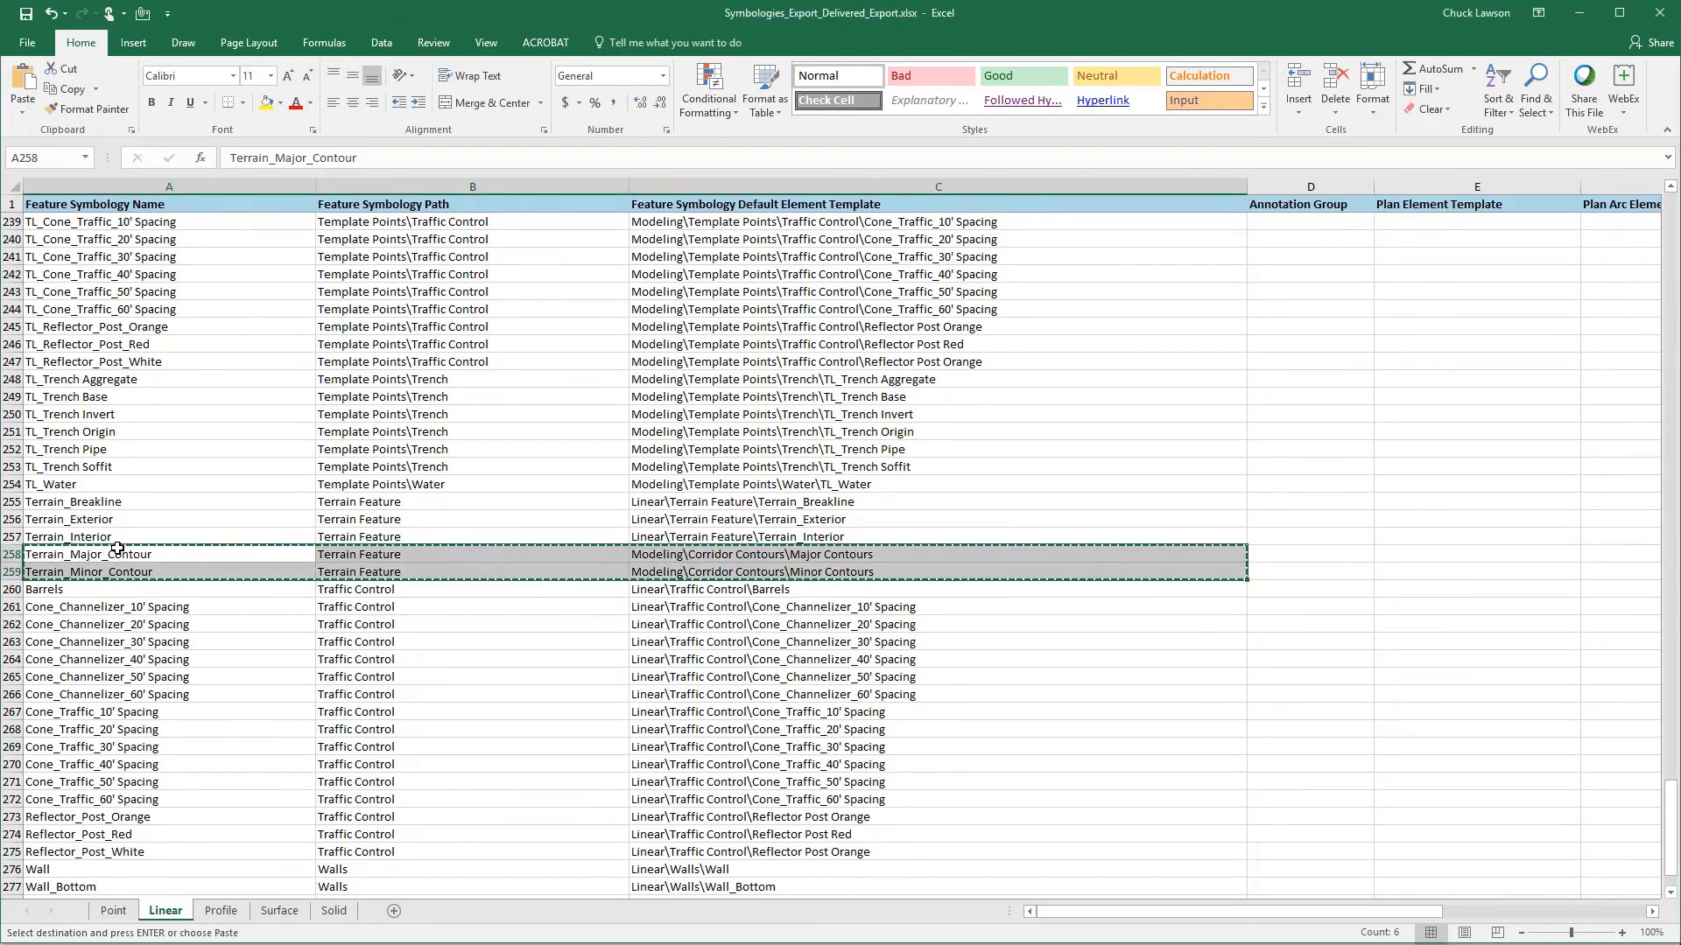
pyautogui.rightClick(116, 553)
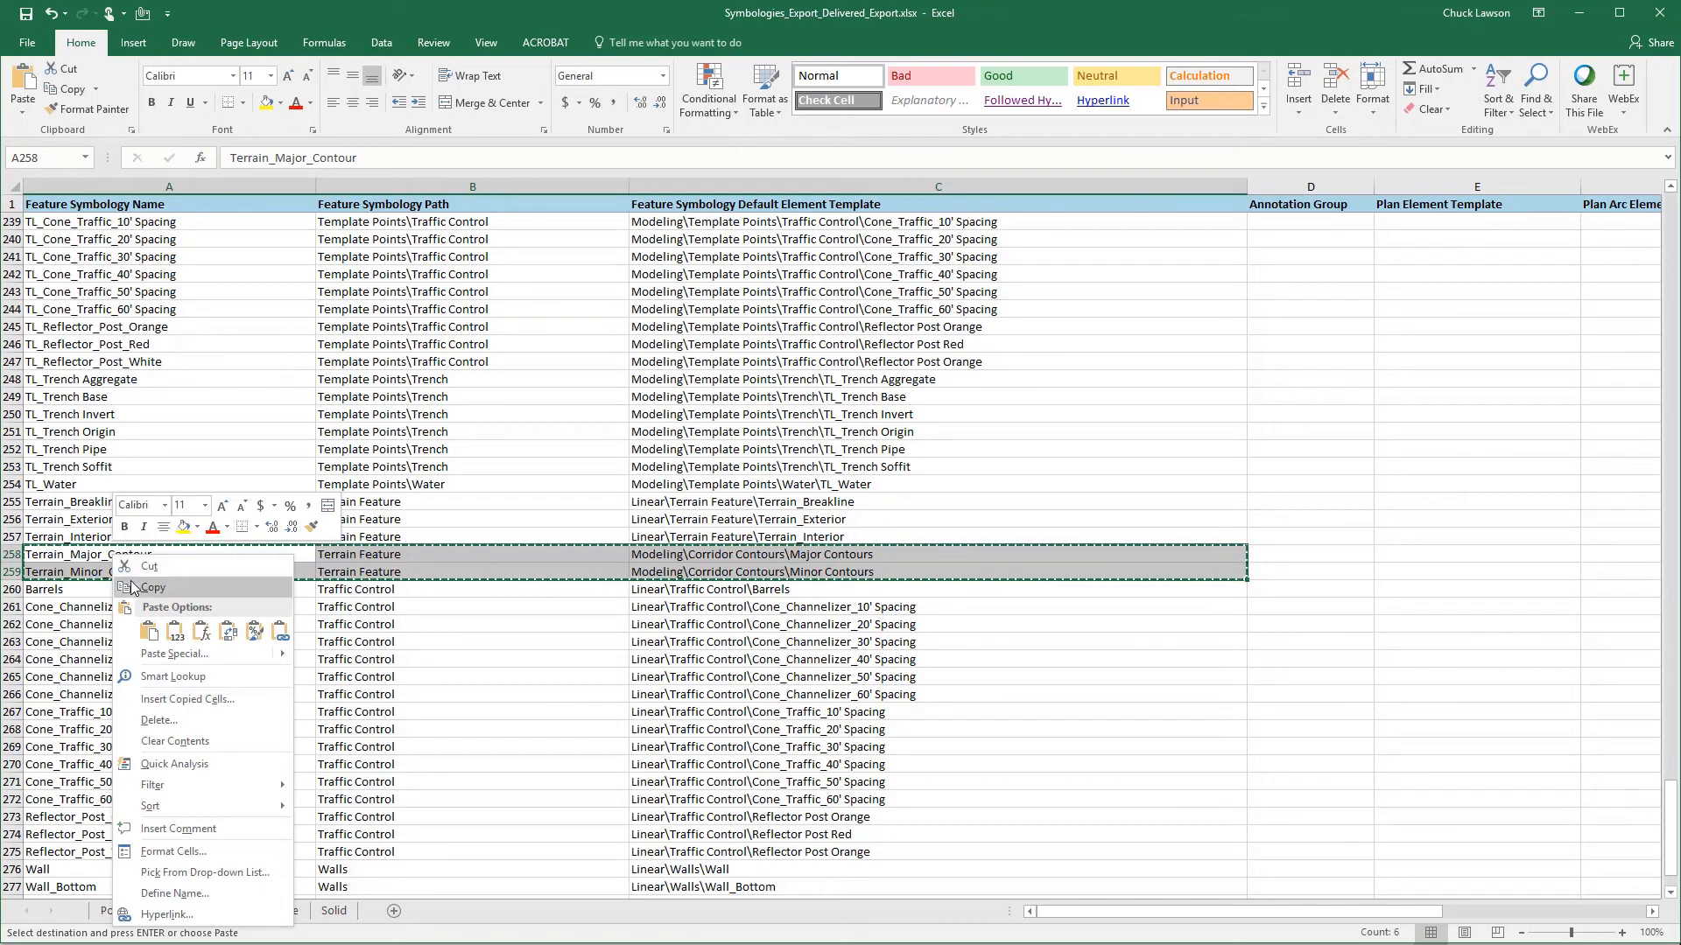
pyautogui.click(133, 587)
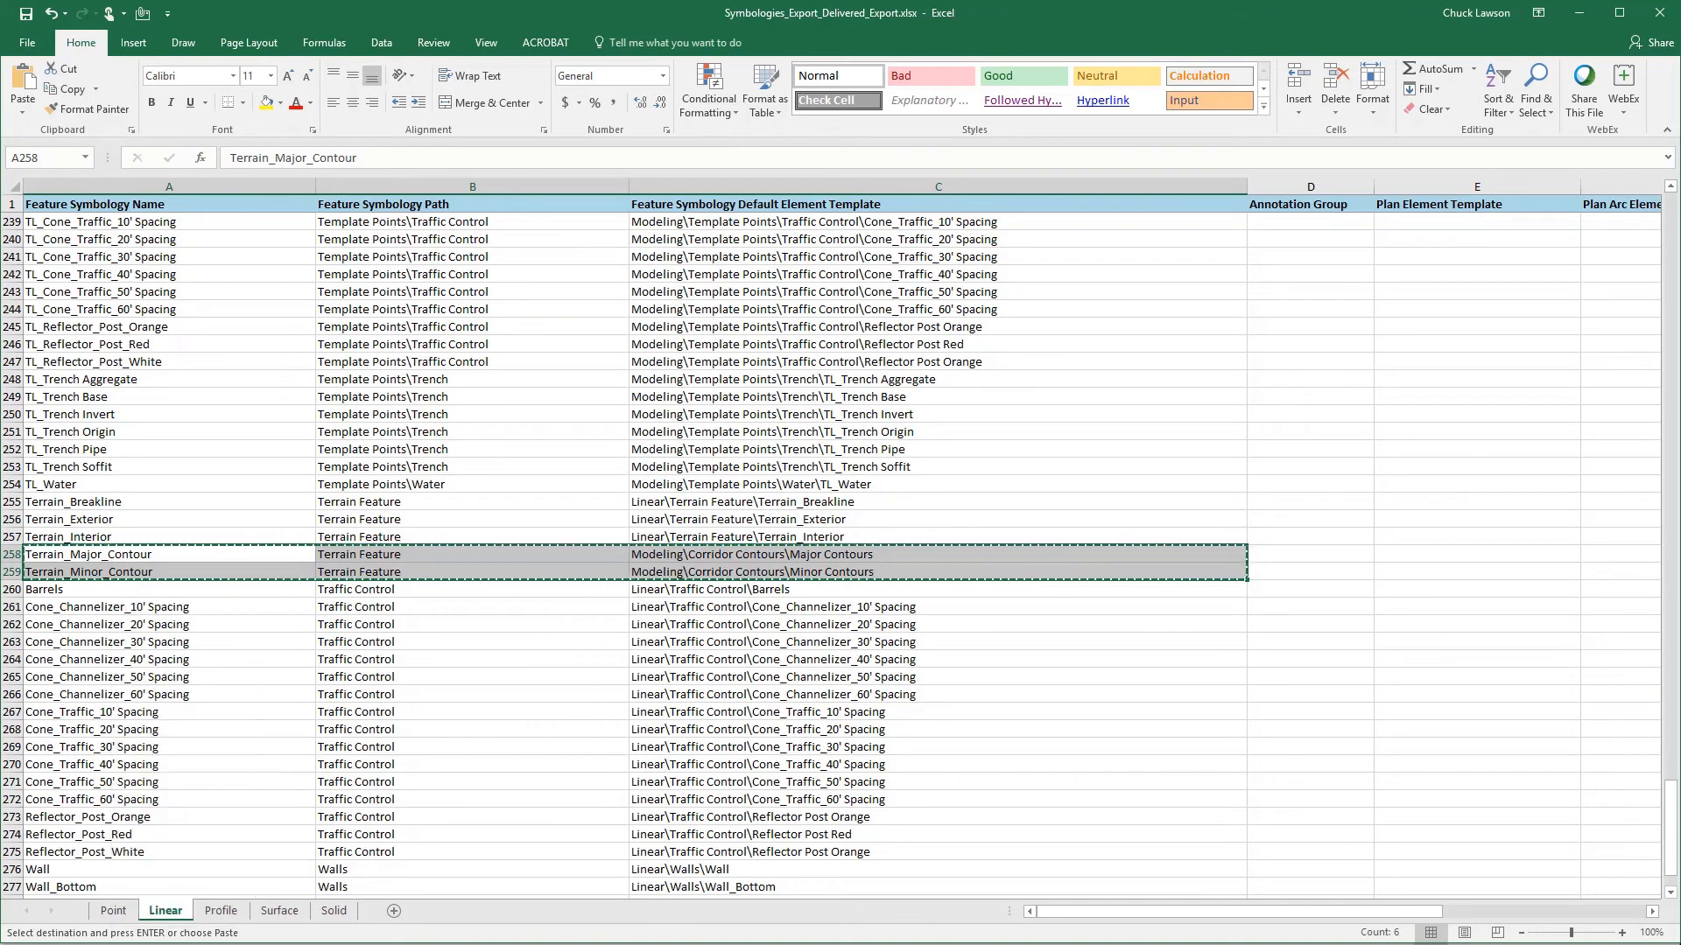
# - Paste the copied contour symbology rows at A283 on the Linear sheet of Symbologies_Export.xlsx
pyautogui.click(648, 915)
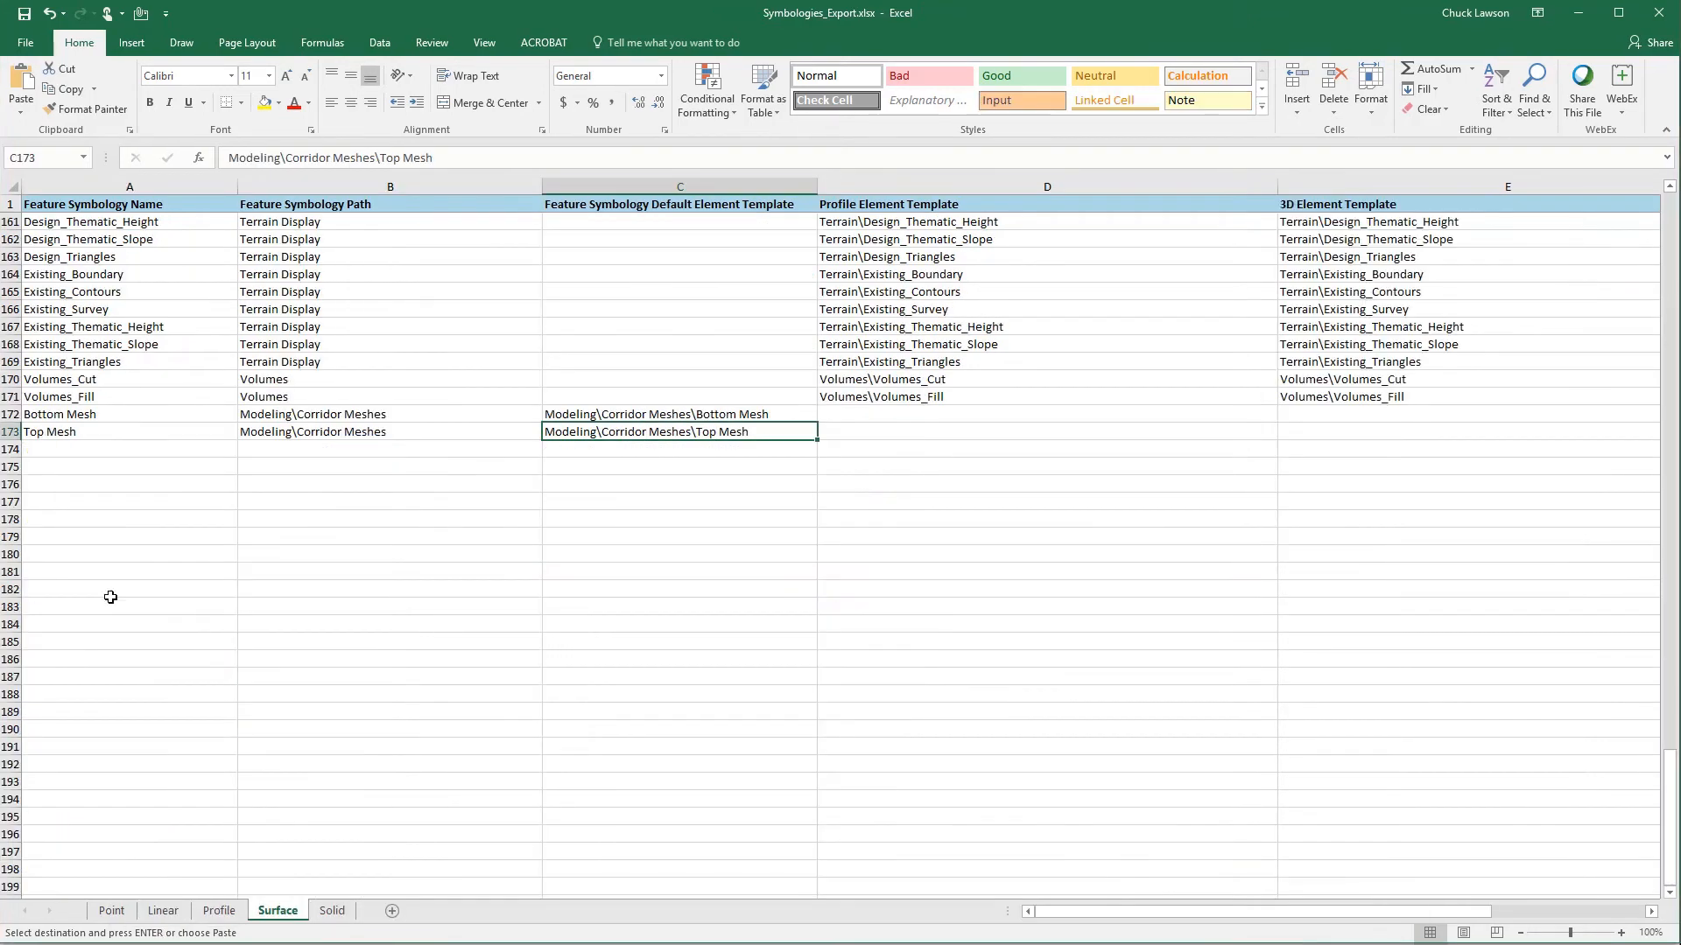
pyautogui.click(163, 910)
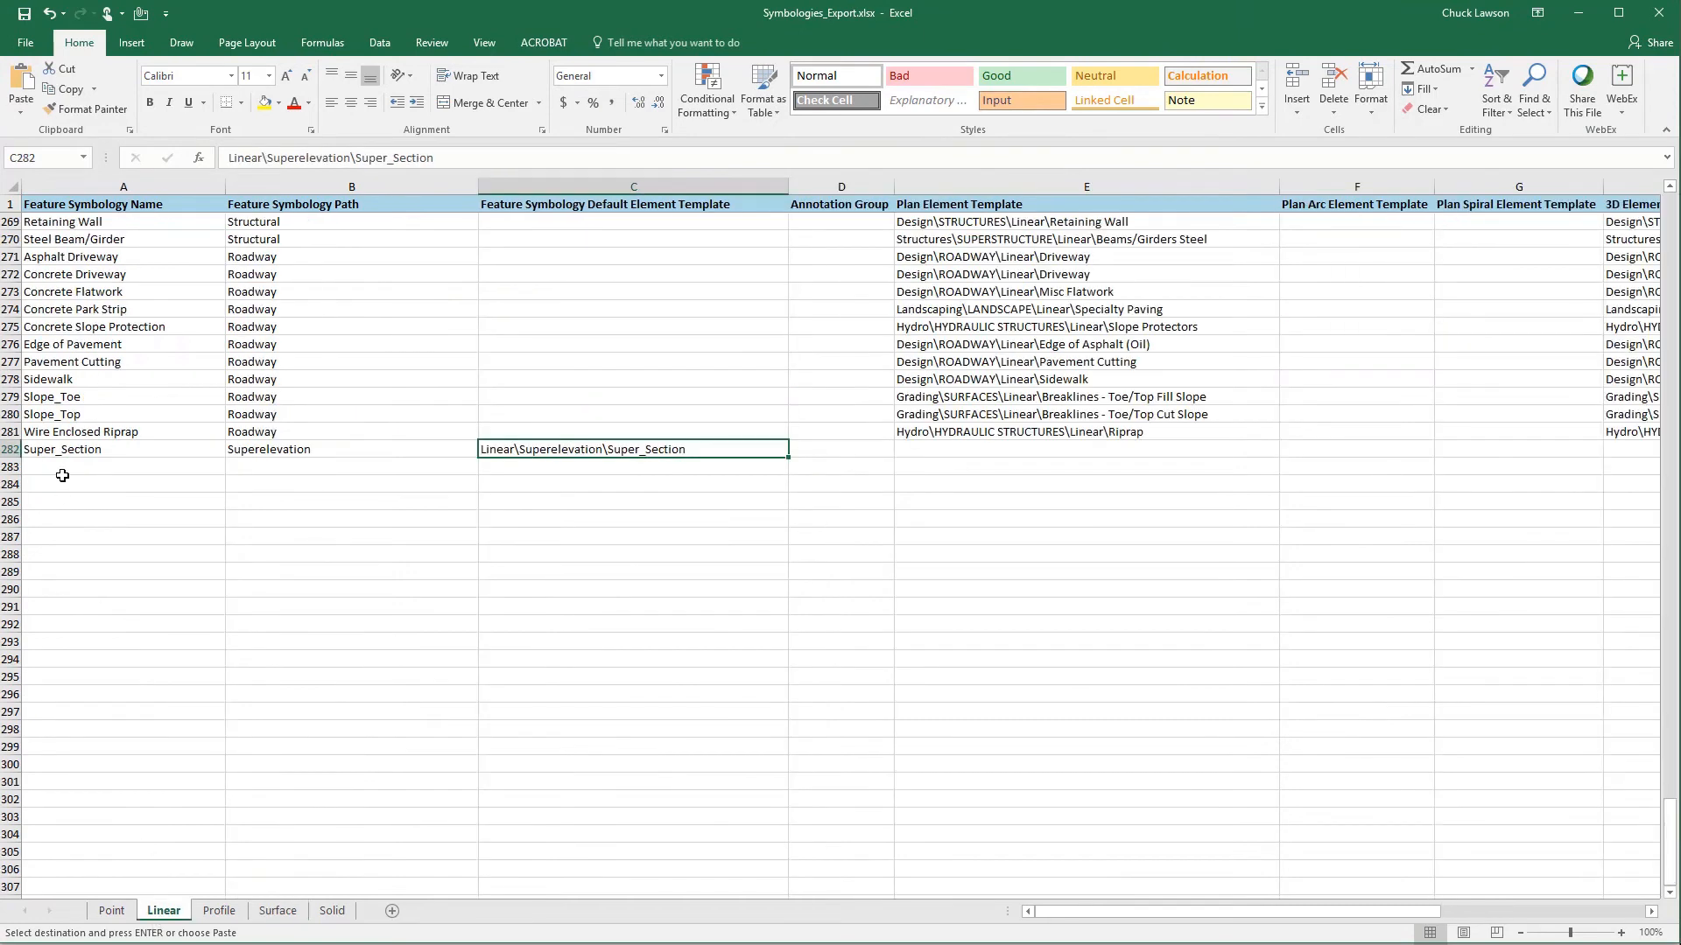
pyautogui.click(60, 465)
pyautogui.hotkey('ctrl', 'v')
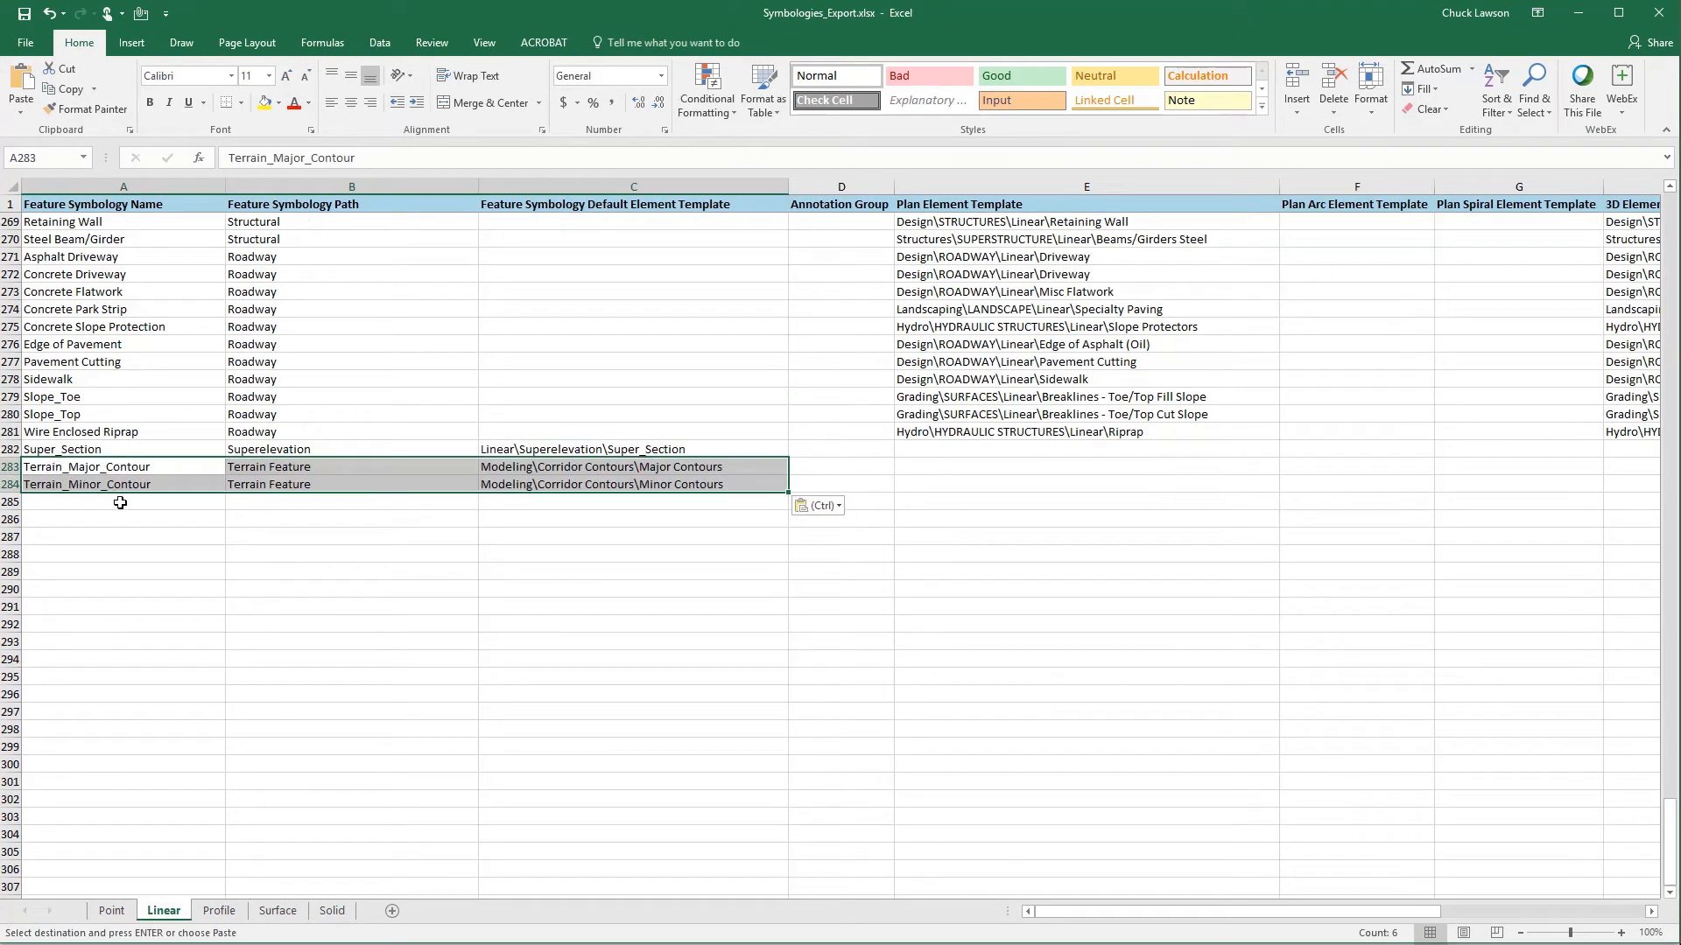
pyautogui.press('Escape')
pyautogui.click(502, 500)
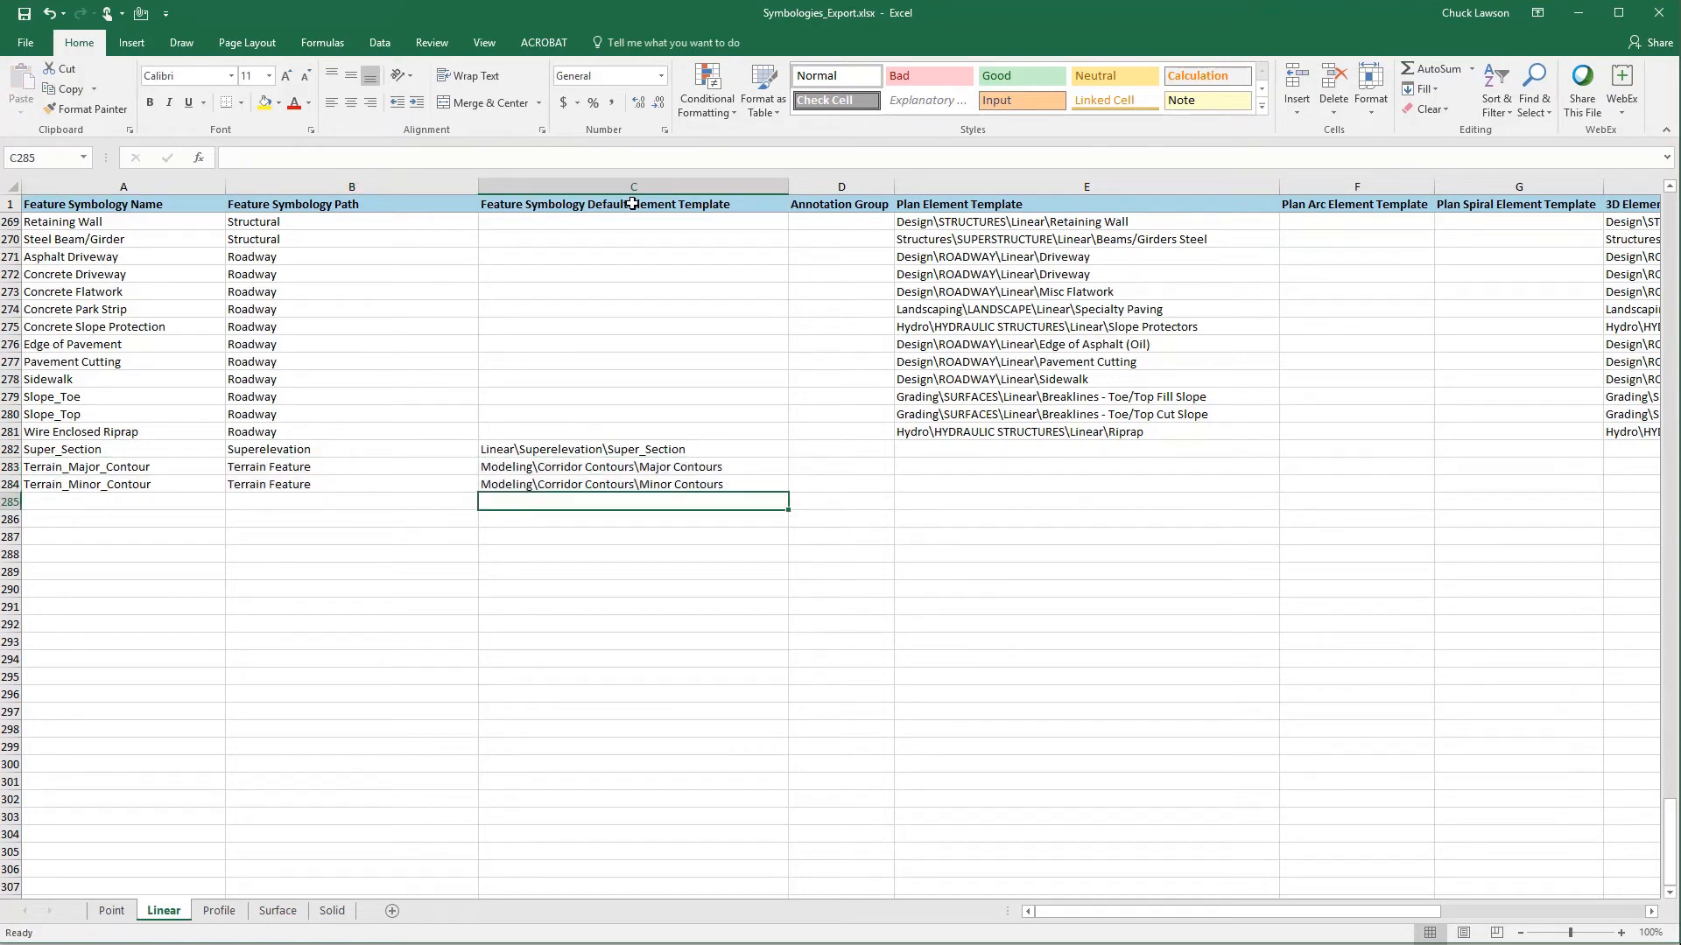
# - Switch to Definitions_Export.xlsx and widen the Corridor Element Template column on the Corridor sheet to show the full template paths
pyautogui.click(632, 204)
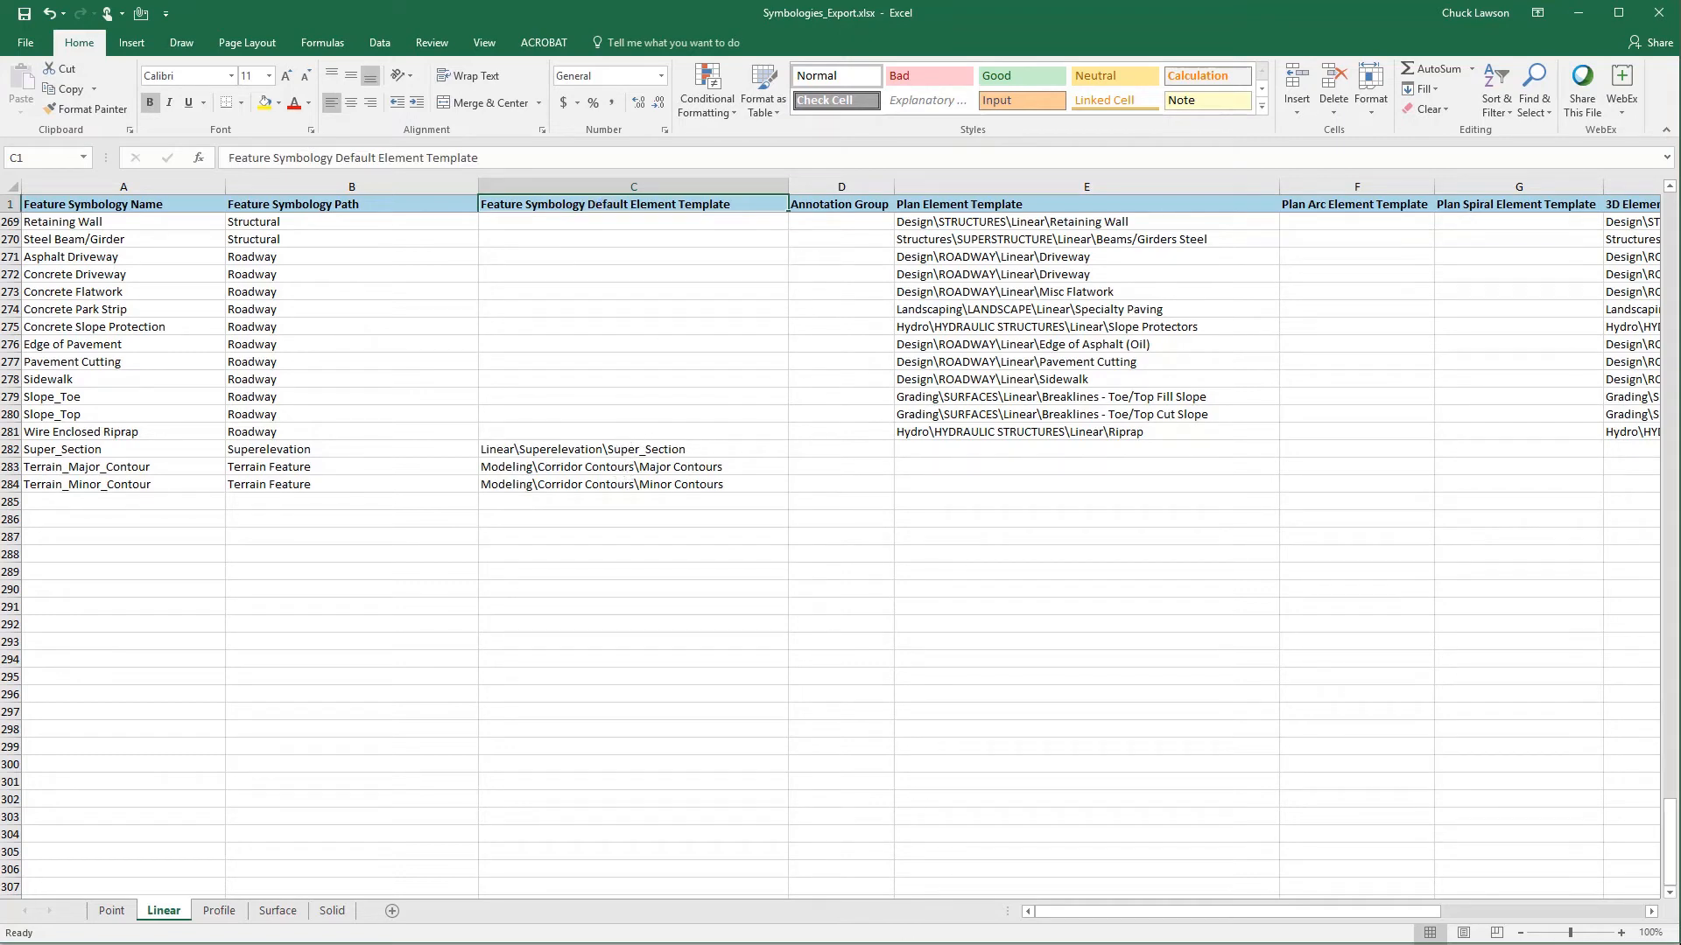
pyautogui.moveTo(714, 944)
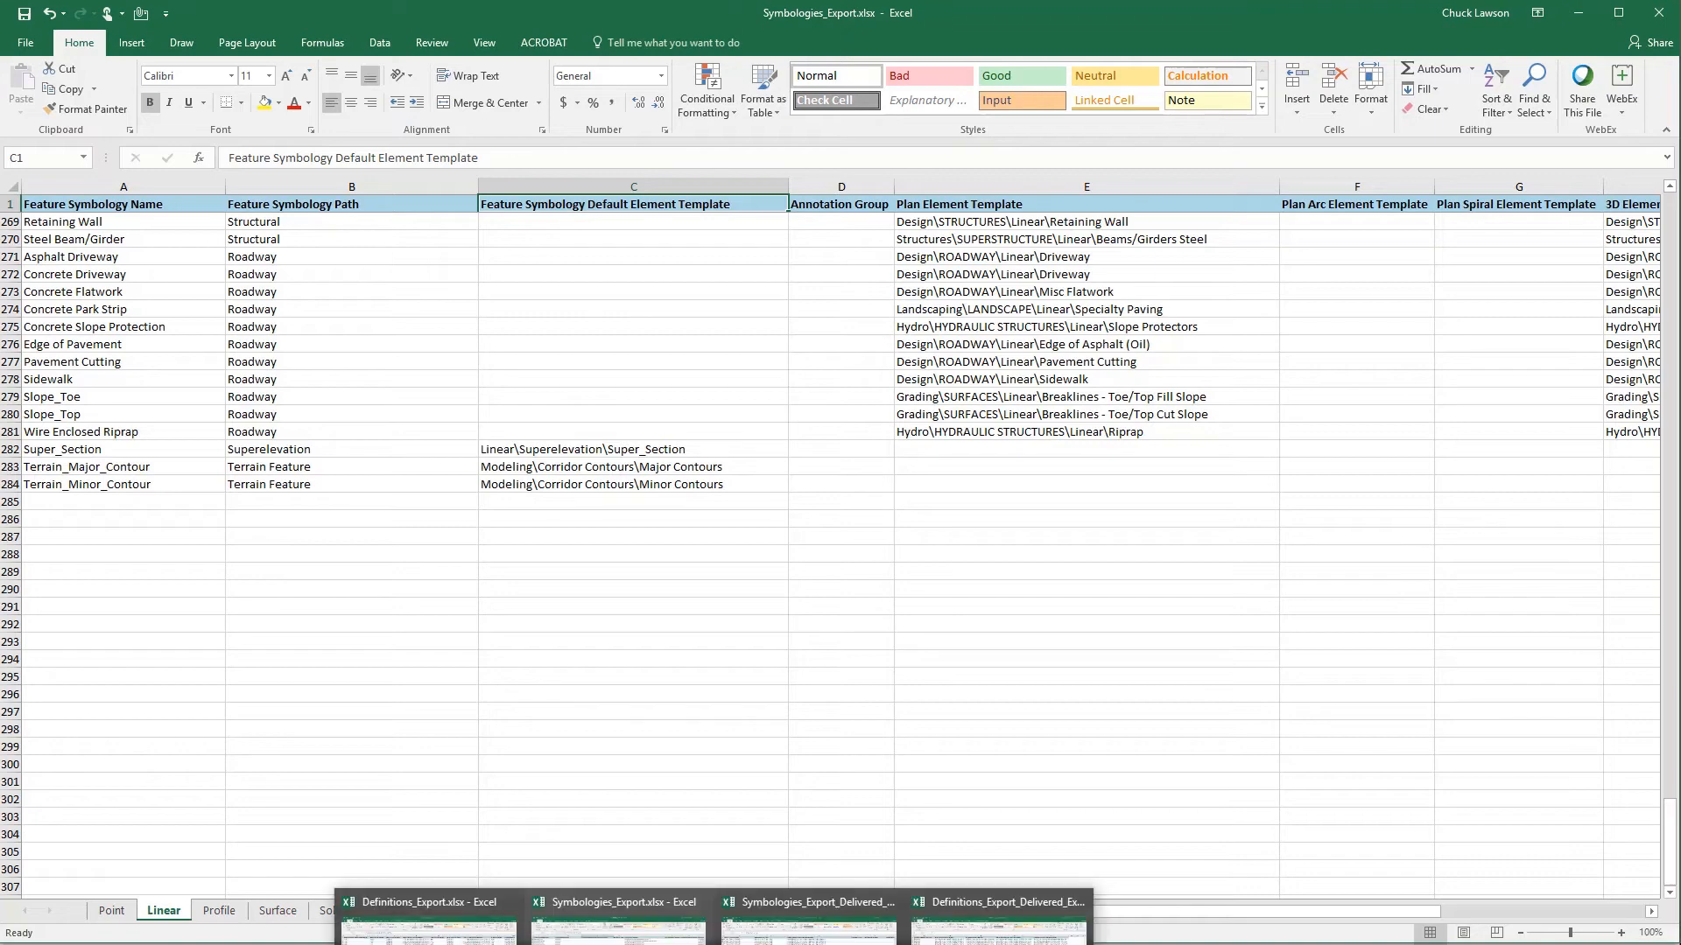
pyautogui.click(429, 910)
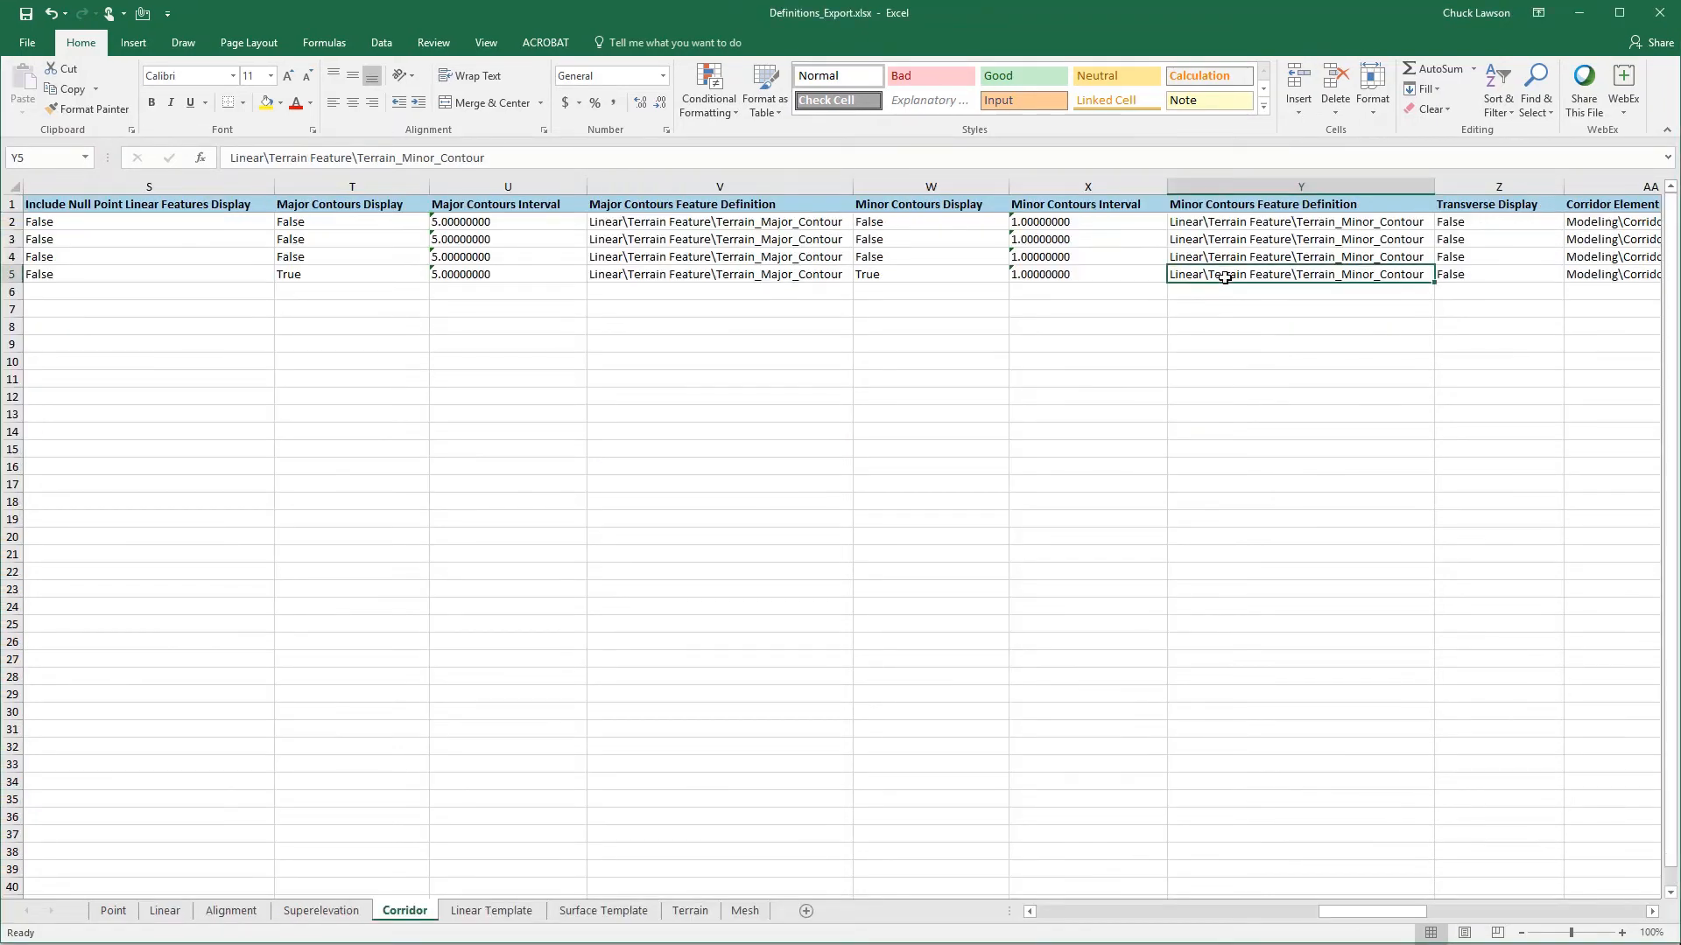
pyautogui.press('Right')
pyautogui.press('Right')
pyautogui.press('Right')
pyautogui.press('Right')
pyautogui.press('Right')
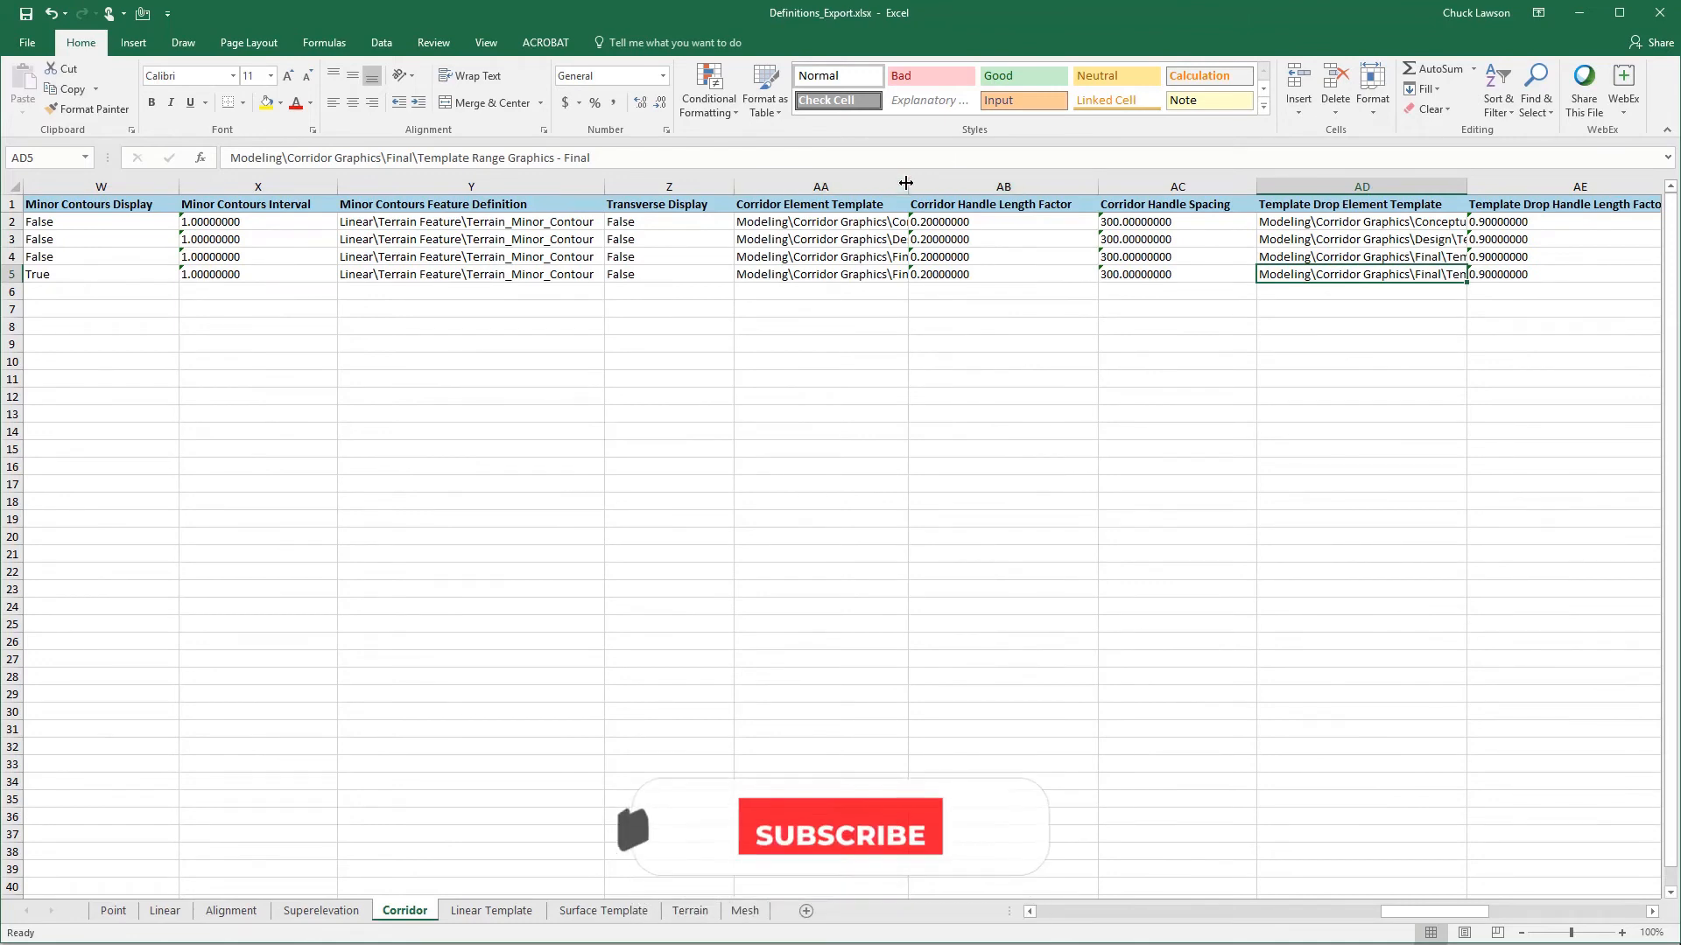
pyautogui.moveTo(906, 183); pyautogui.dragTo(1263, 184)
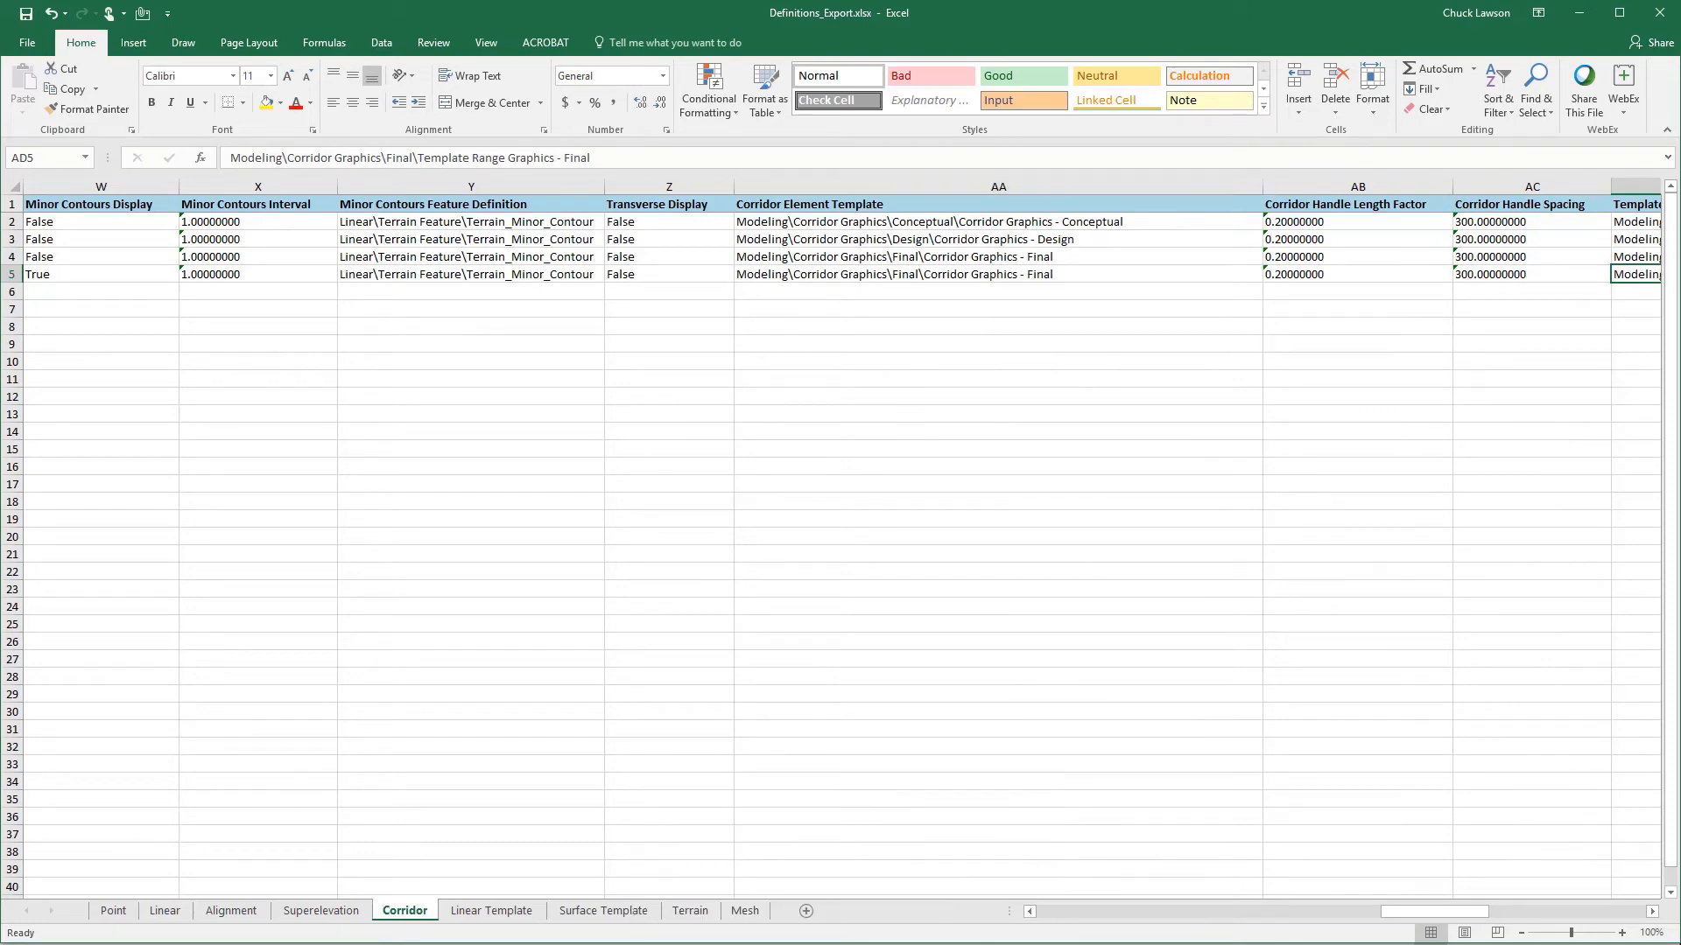
# - Look at the Conceptual corridor's Manipulator Settings in OpenRoads Designer and return to Definitions_Export.xlsx in Excel
pyautogui.click(814, 944)
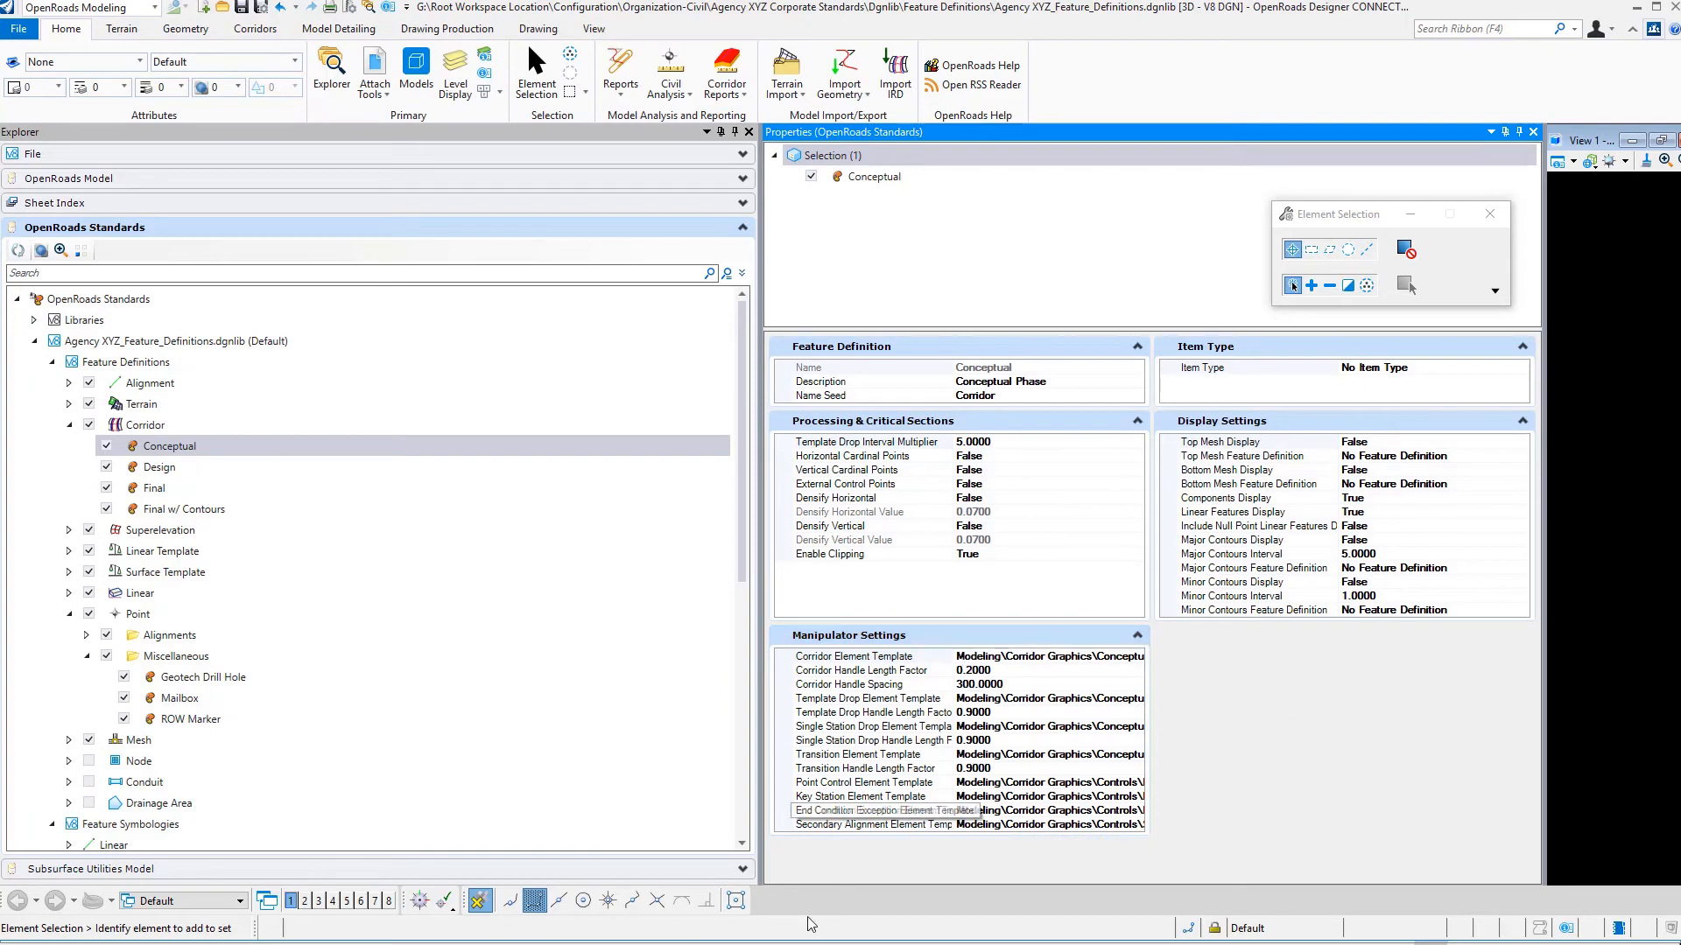
pyautogui.moveTo(714, 944)
pyautogui.click(429, 923)
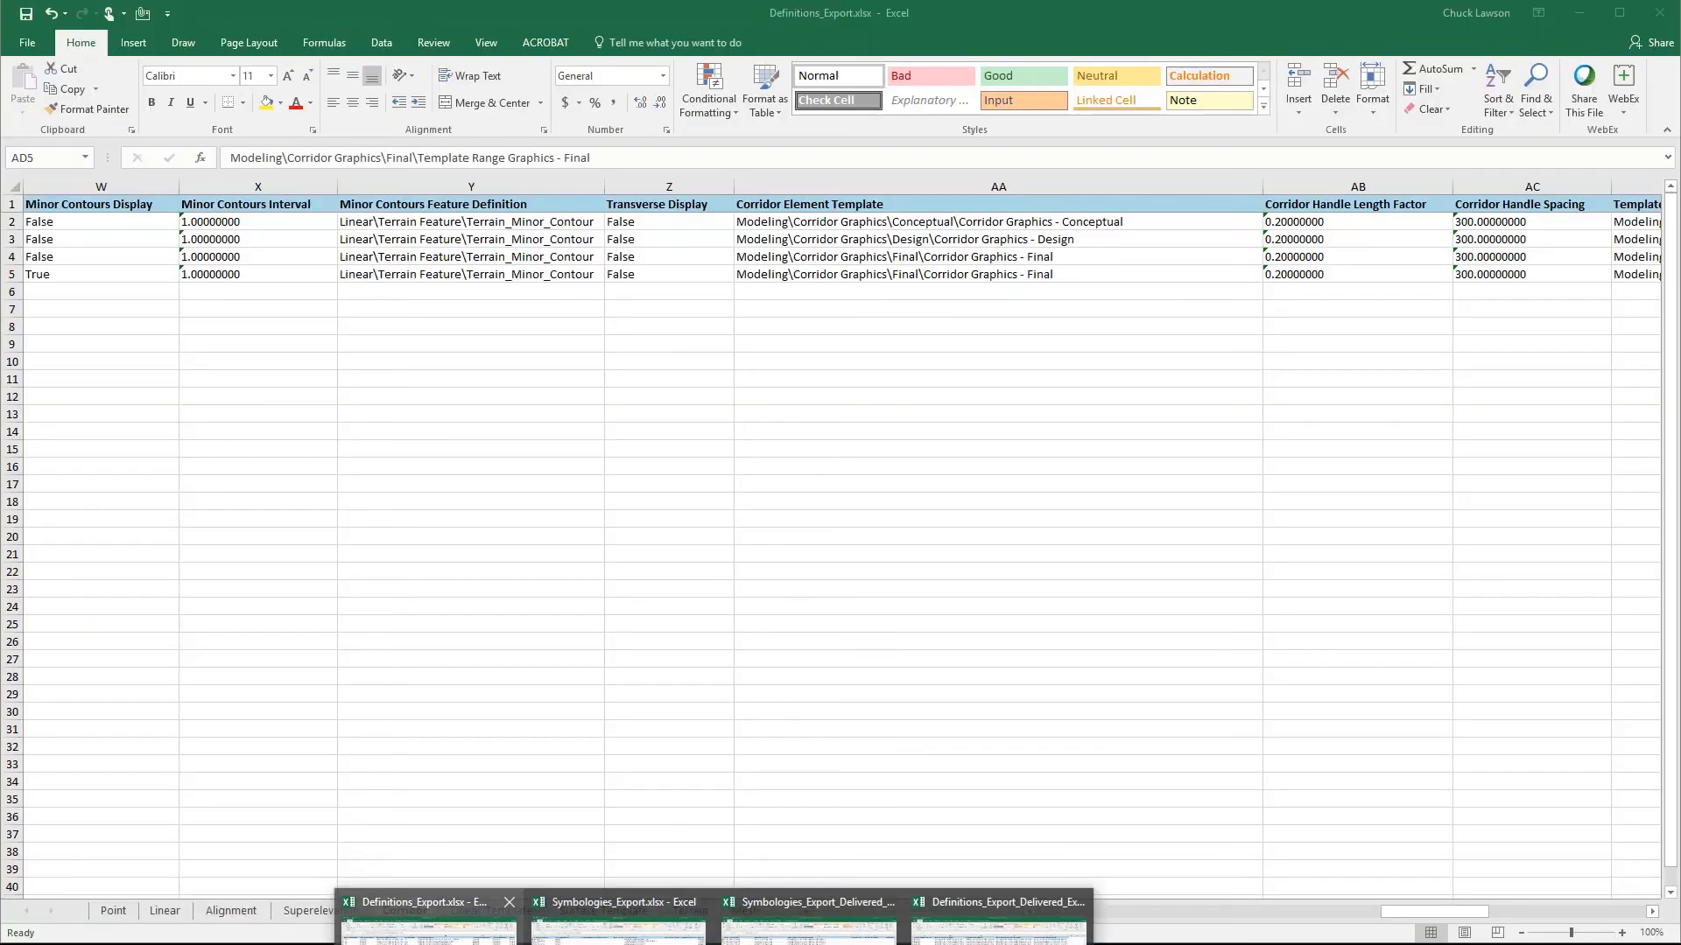
# - Examine the Conceptual corridor's Corridor Element Template, Corridor Handle Length Factor and Corridor Handle Spacing in row 2
pyautogui.click(797, 225)
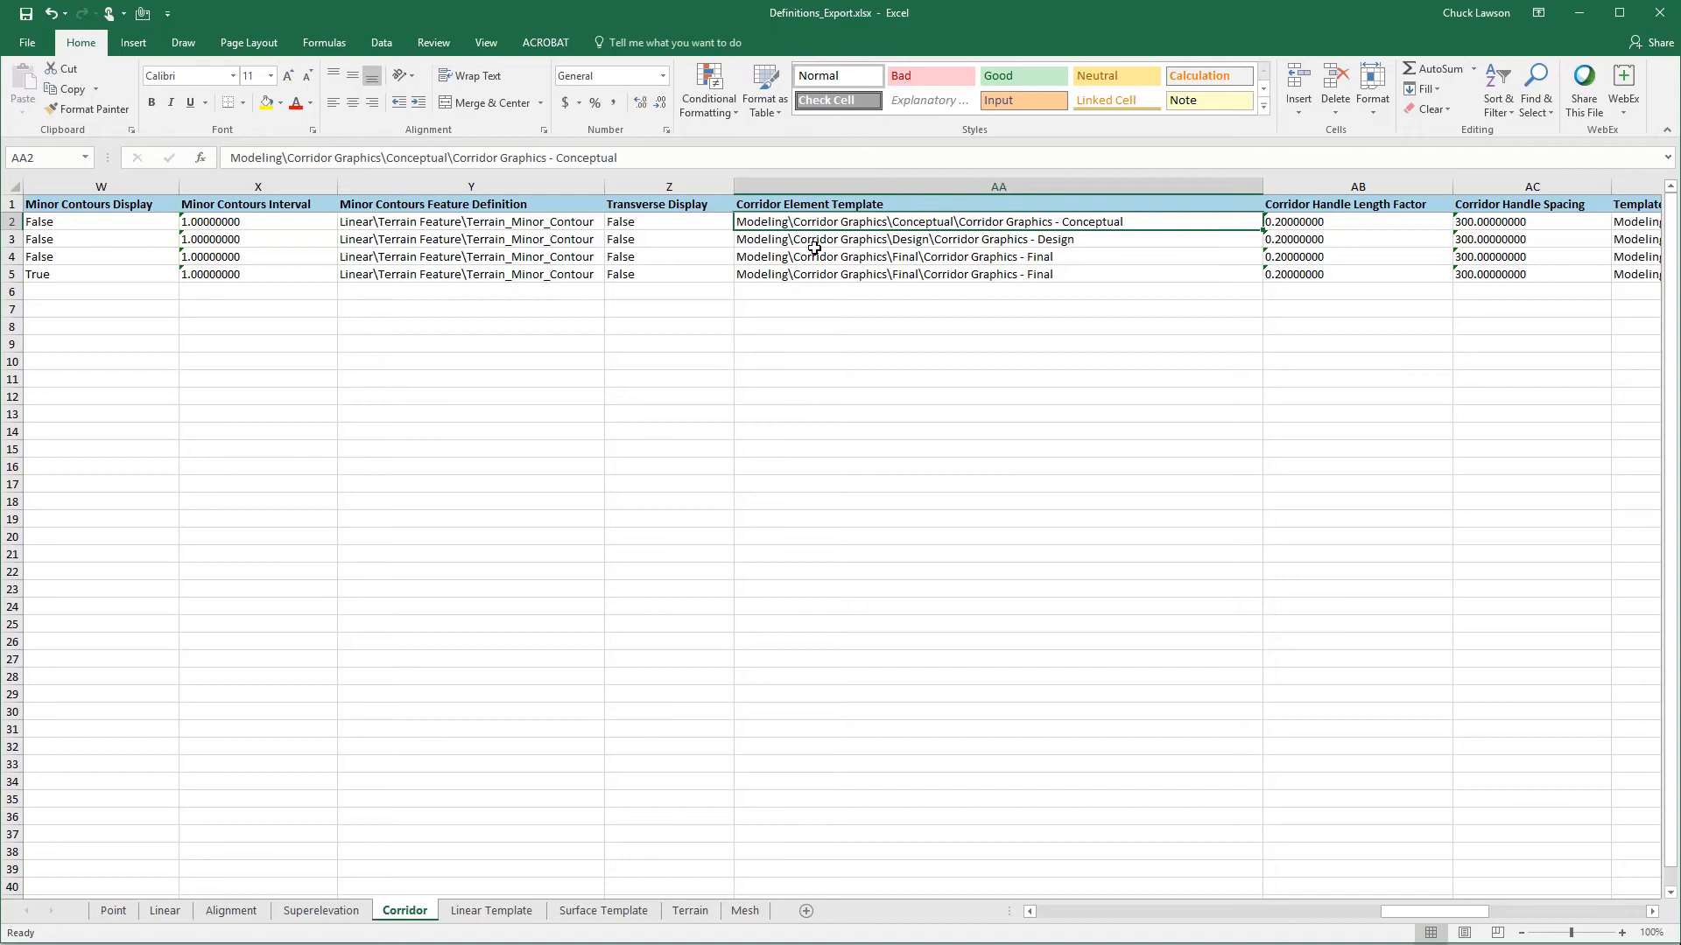
pyautogui.press('Tab')
pyautogui.press('Tab')
pyautogui.press('Tab')
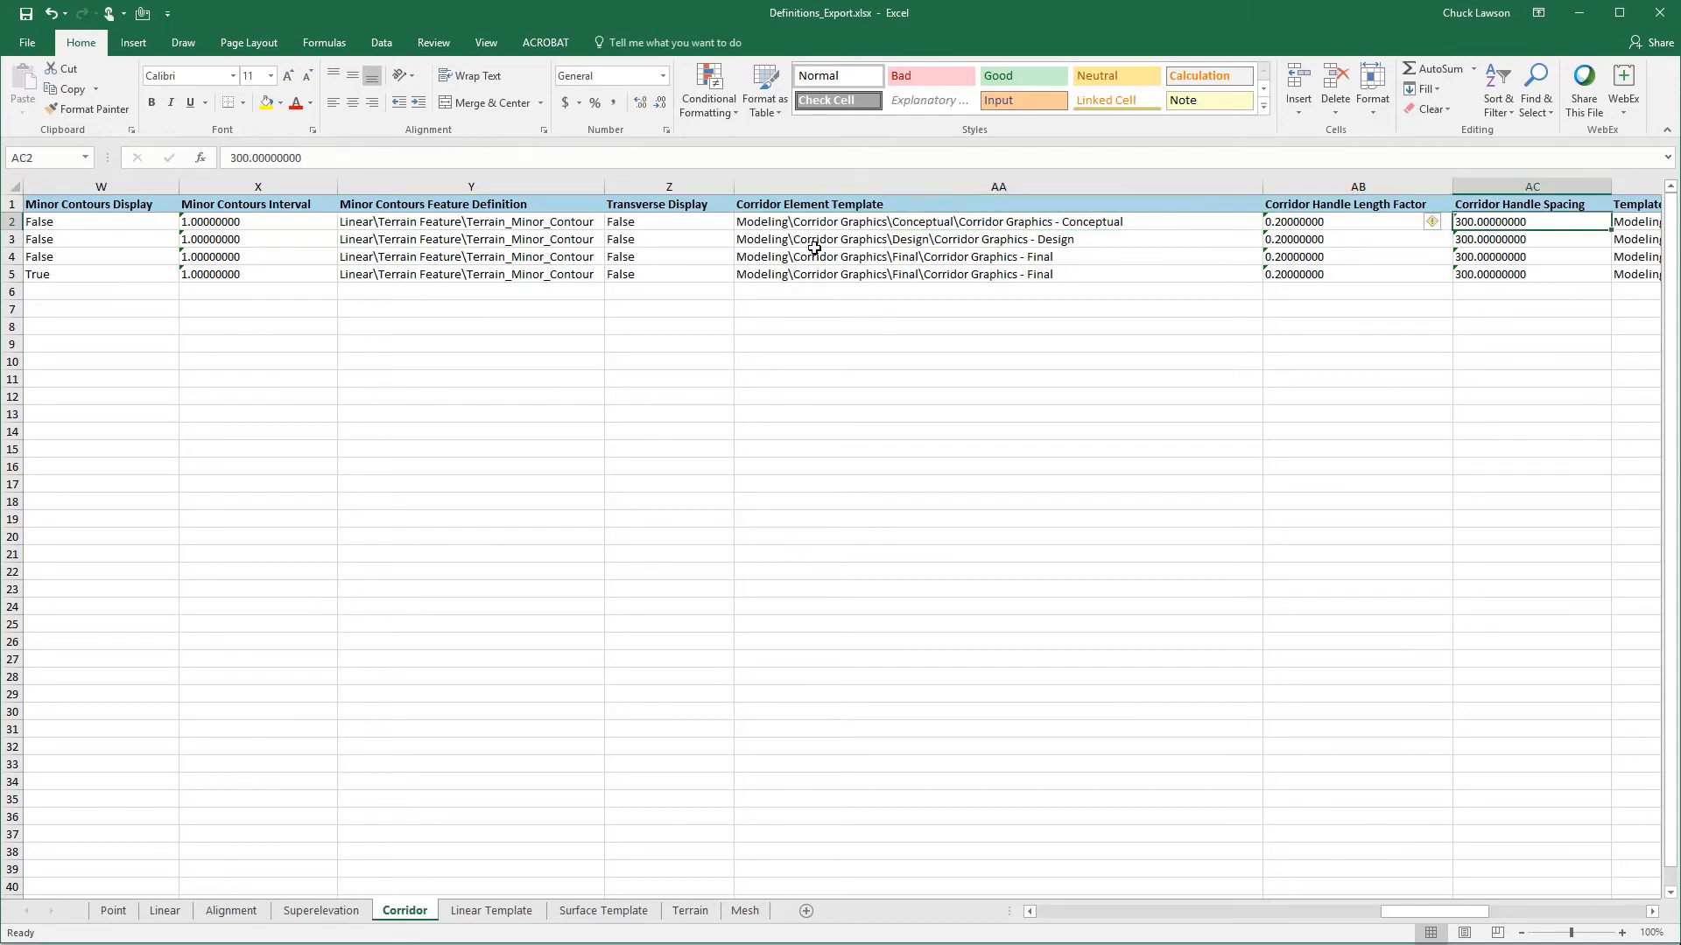
pyautogui.press('Tab')
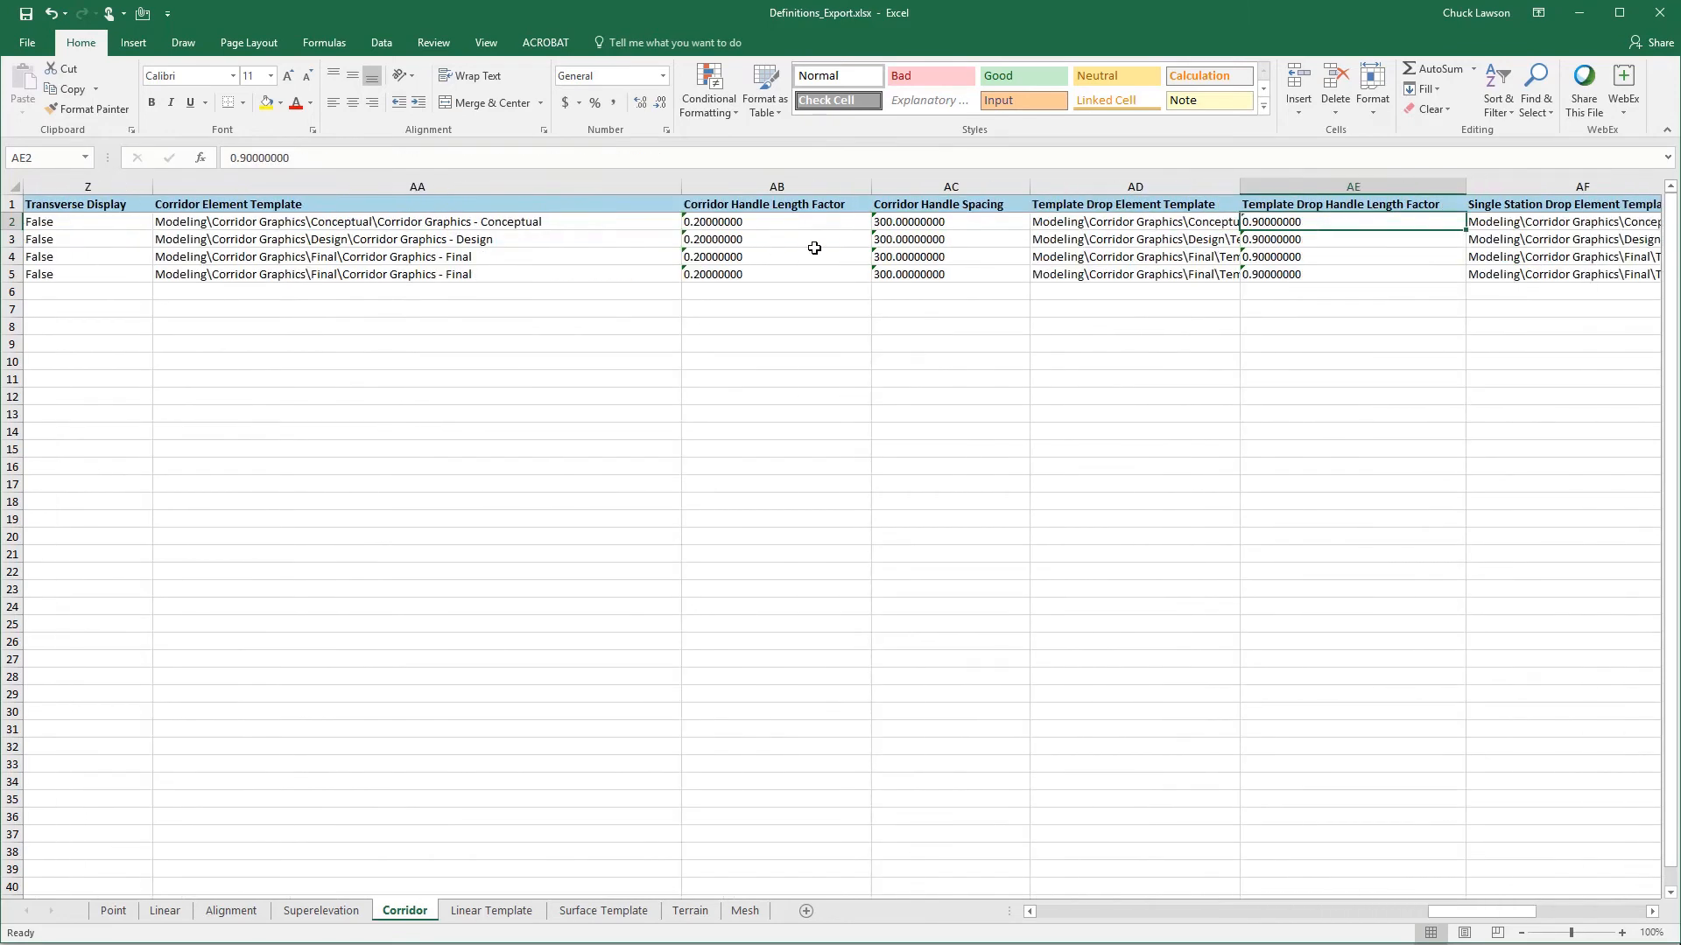
pyautogui.click(779, 221)
pyautogui.click(958, 222)
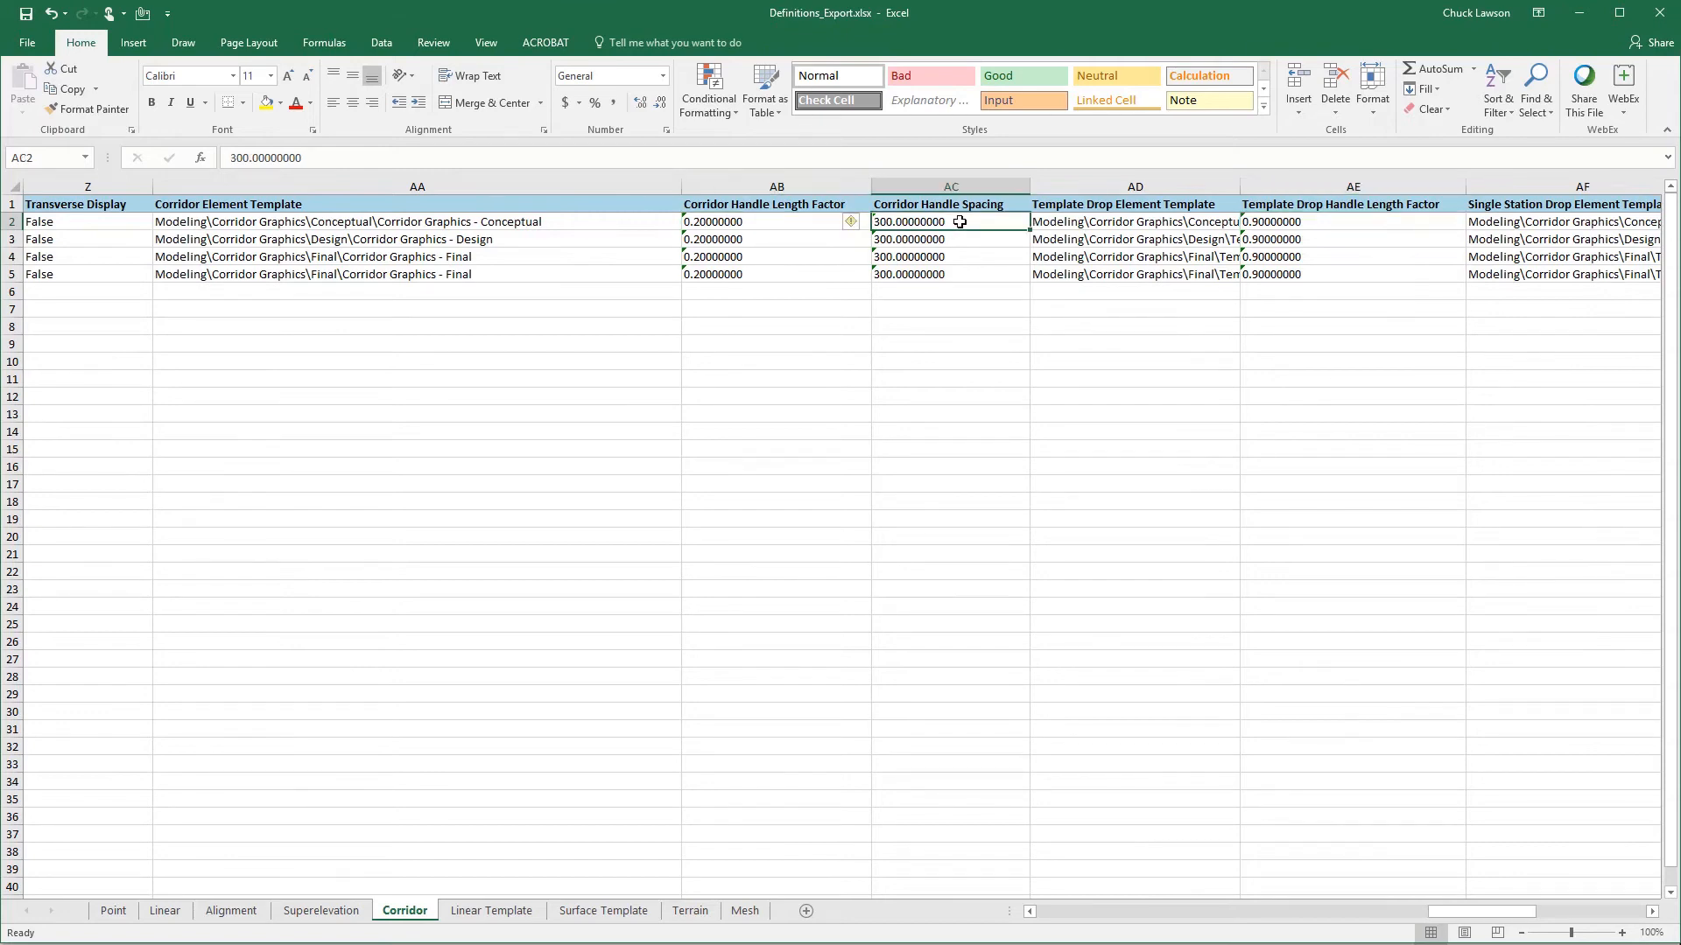
# - Widen the Template Drop and Transition Element Template columns and review the remaining Corridor columns through Secondary Alignment Element Template
pyautogui.doubleClick(1240, 186)
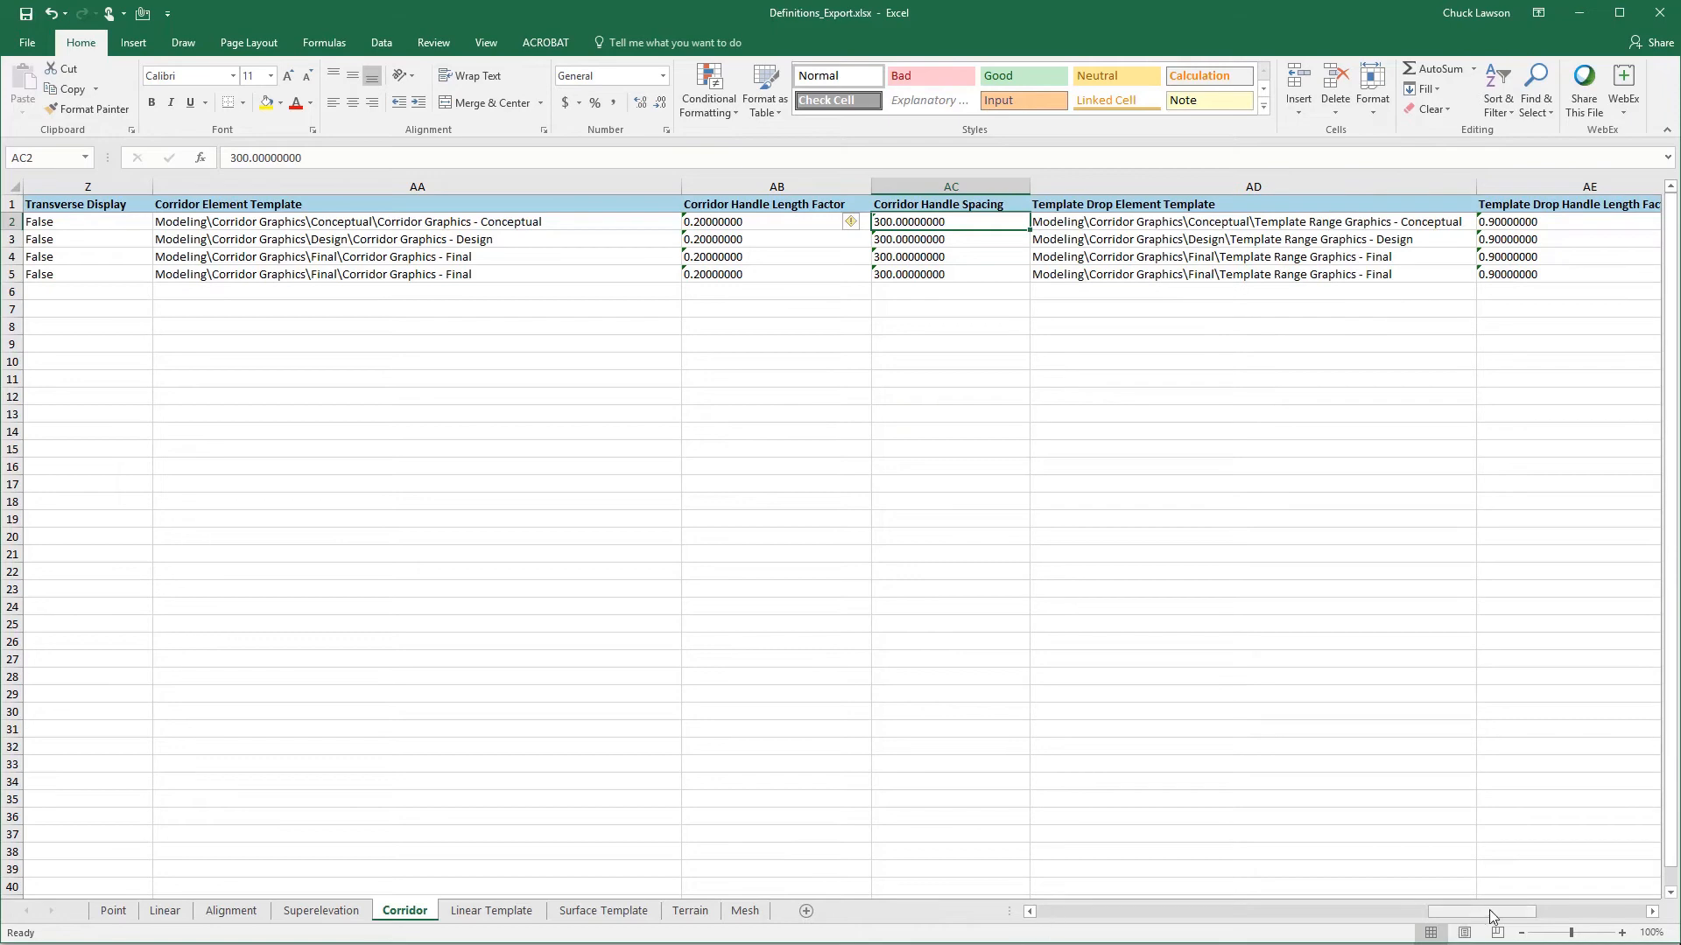
pyautogui.moveTo(1481, 911); pyautogui.dragTo(1523, 911)
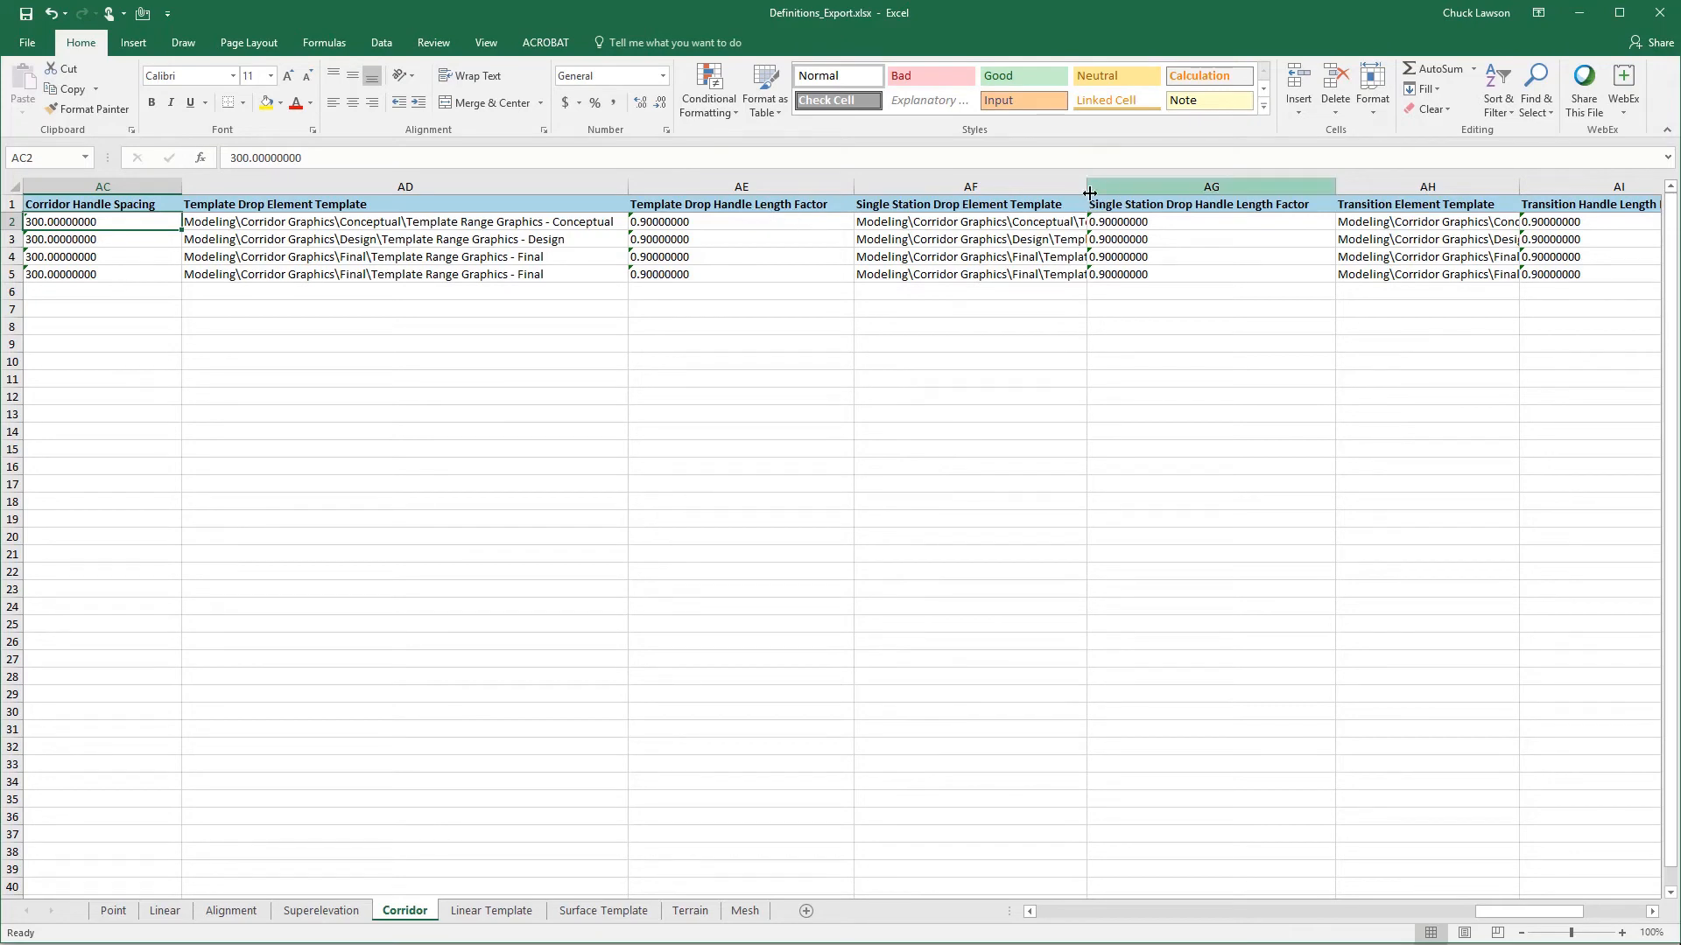
pyautogui.hscroll(2, 751, 295)
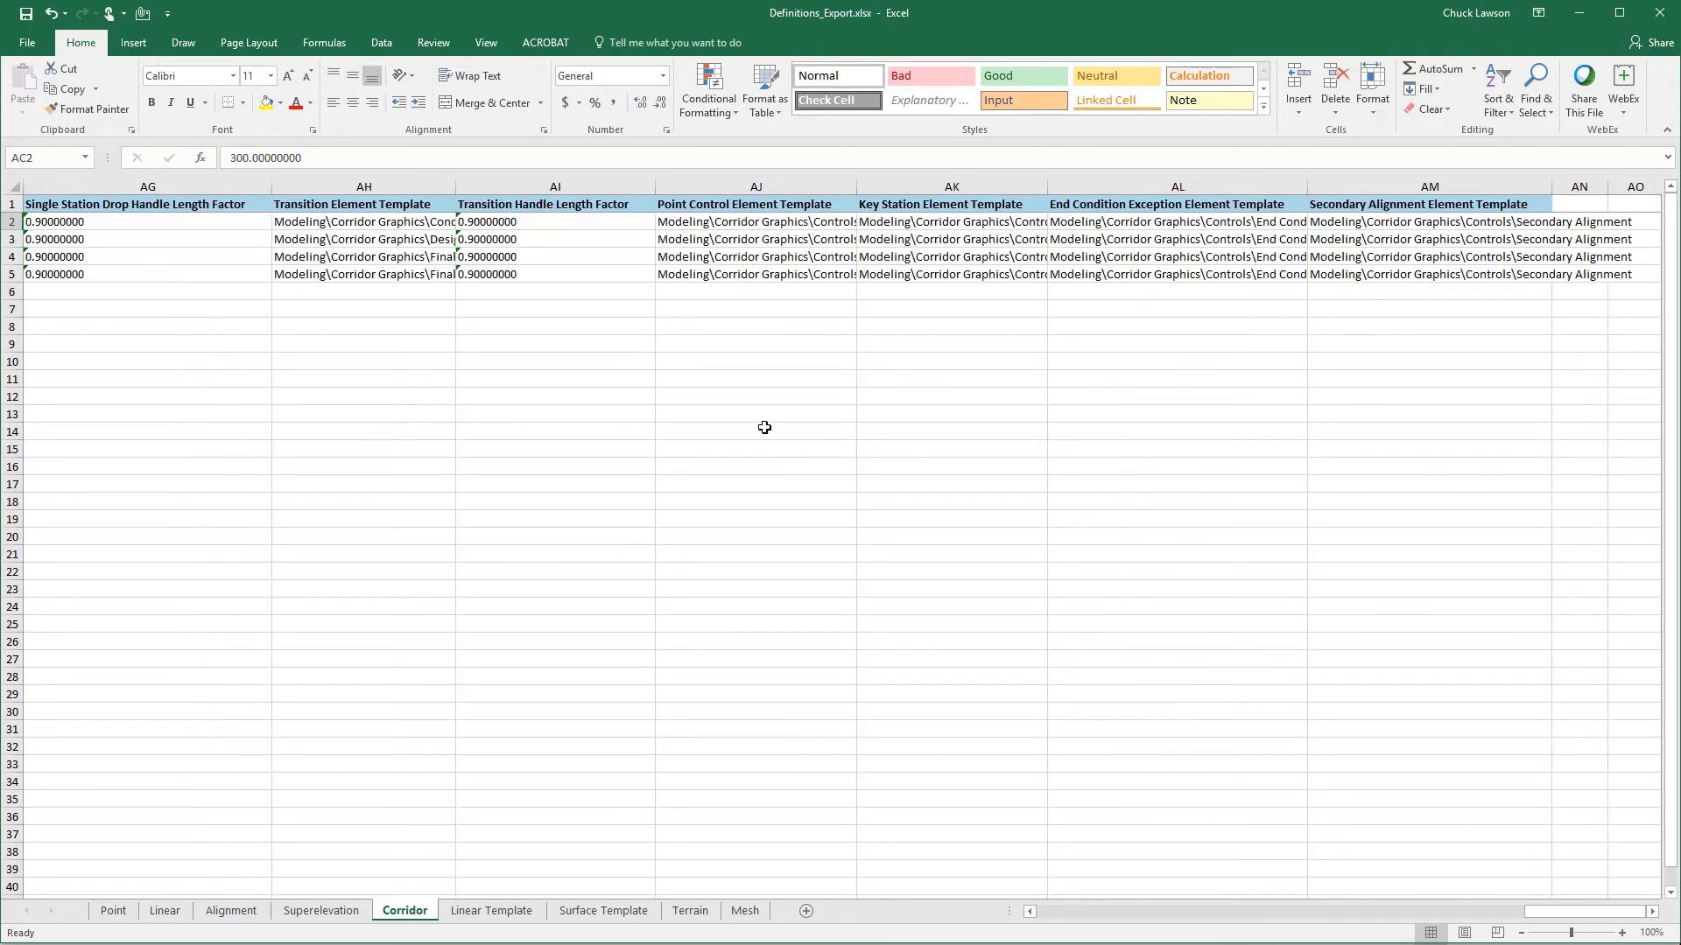
pyautogui.moveTo(455, 191); pyautogui.dragTo(615, 191)
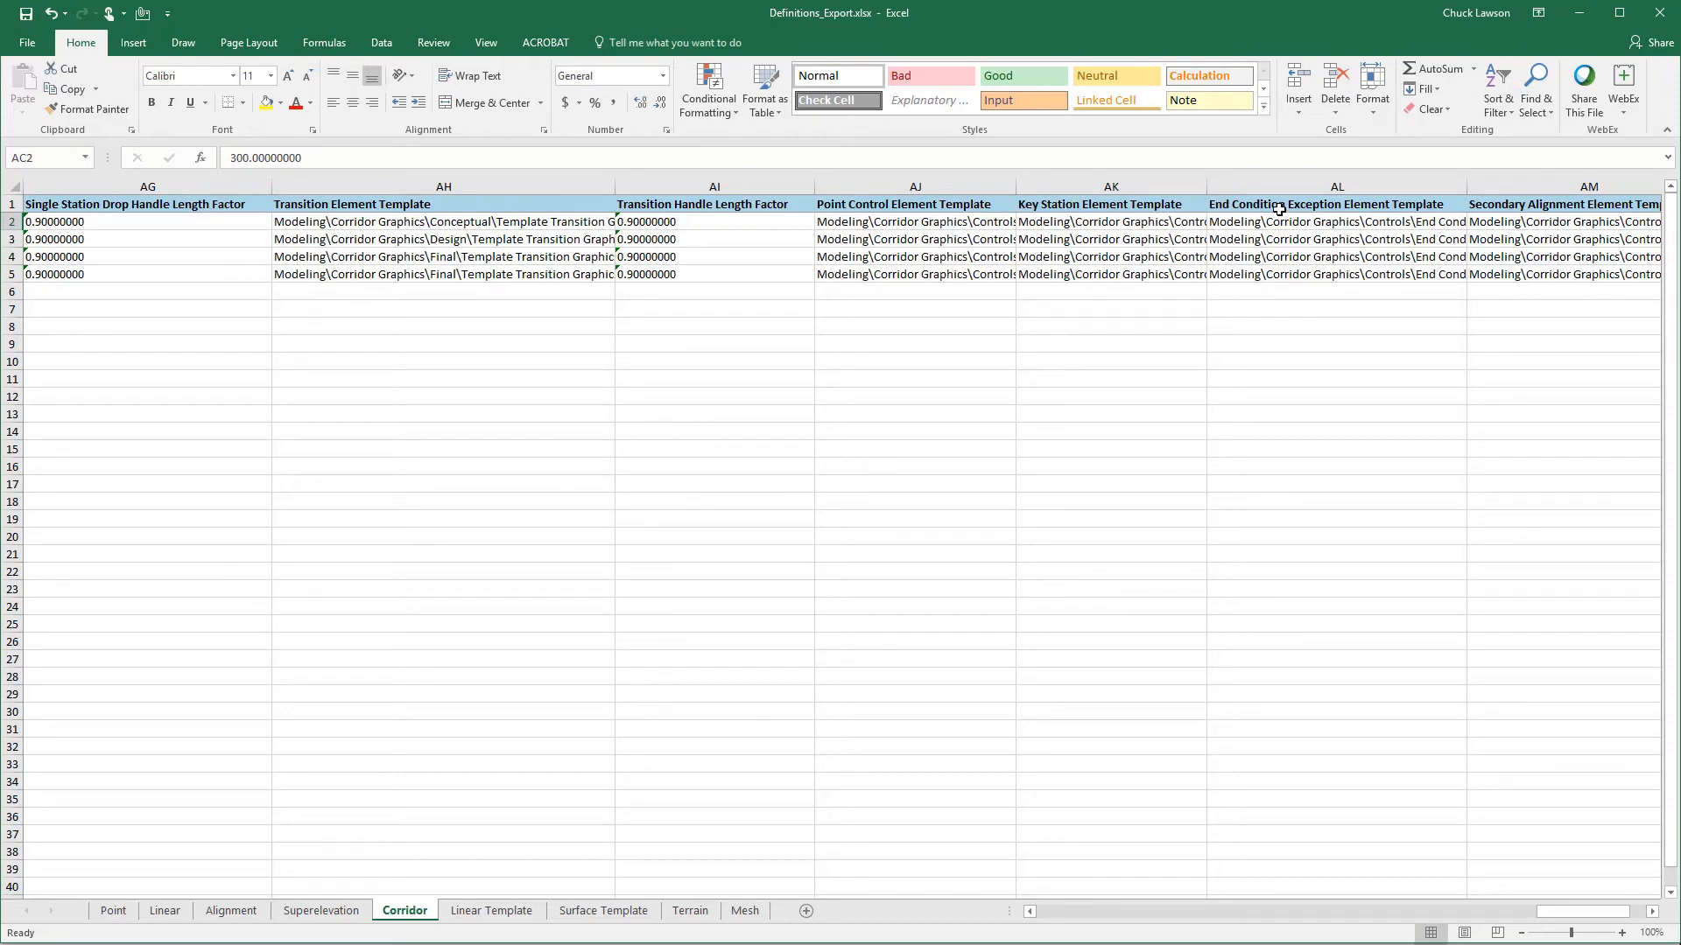
pyautogui.click(1515, 206)
pyautogui.moveTo(1541, 912); pyautogui.dragTo(1569, 911)
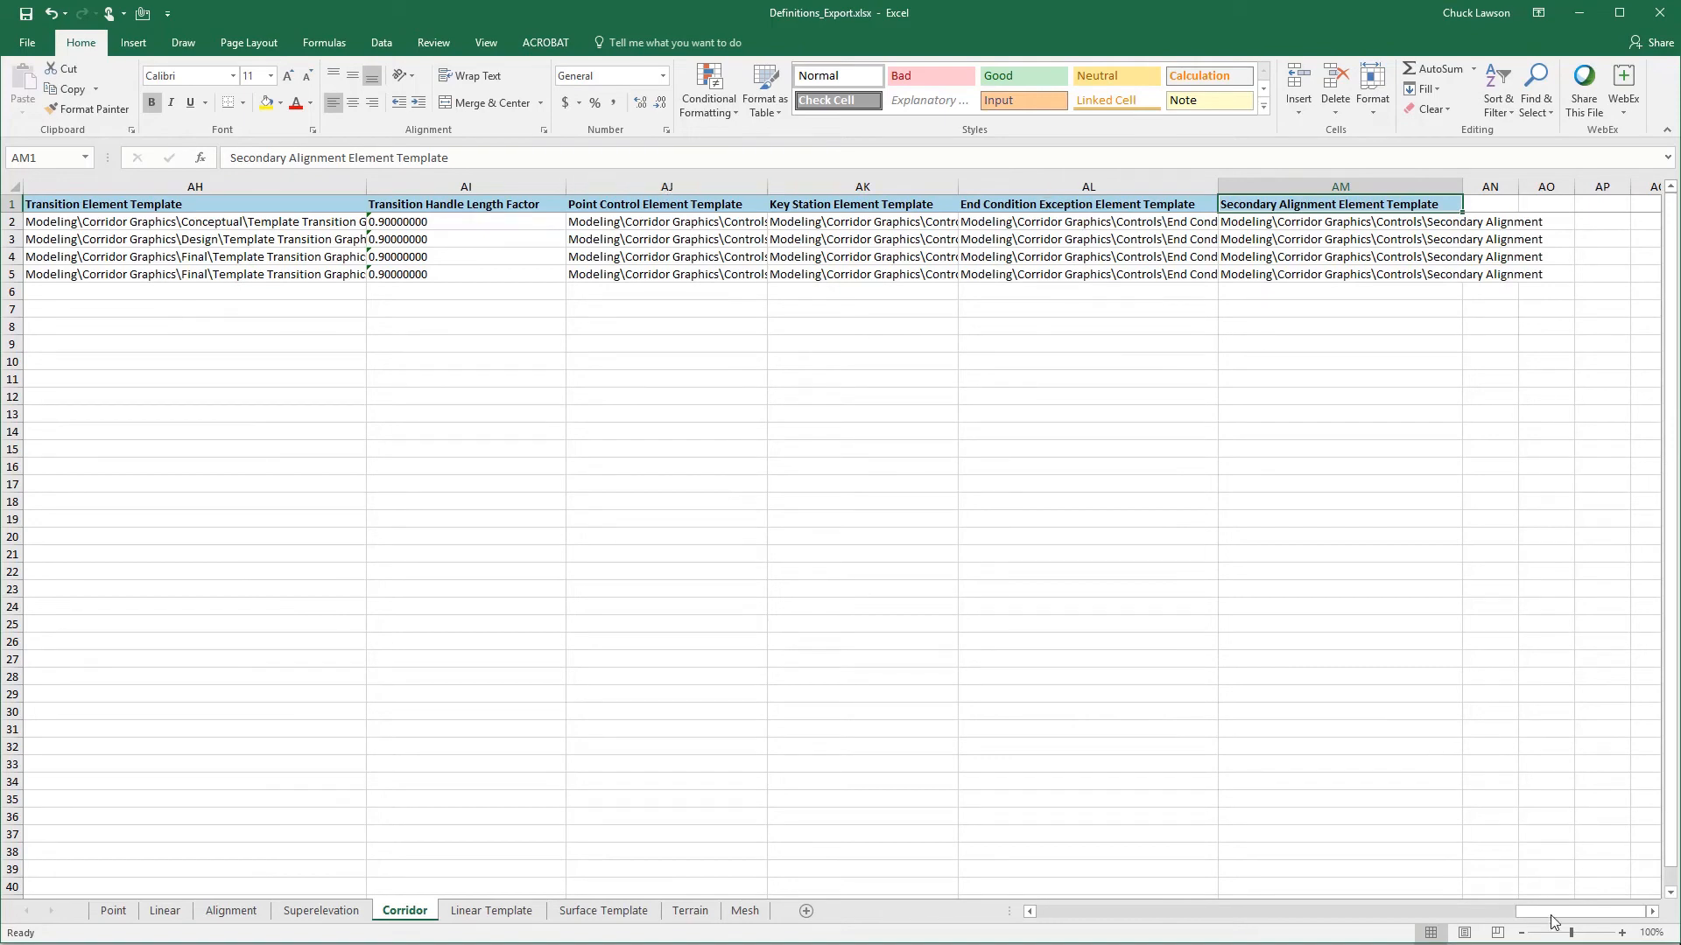
pyautogui.moveTo(1556, 912); pyautogui.dragTo(928, 933)
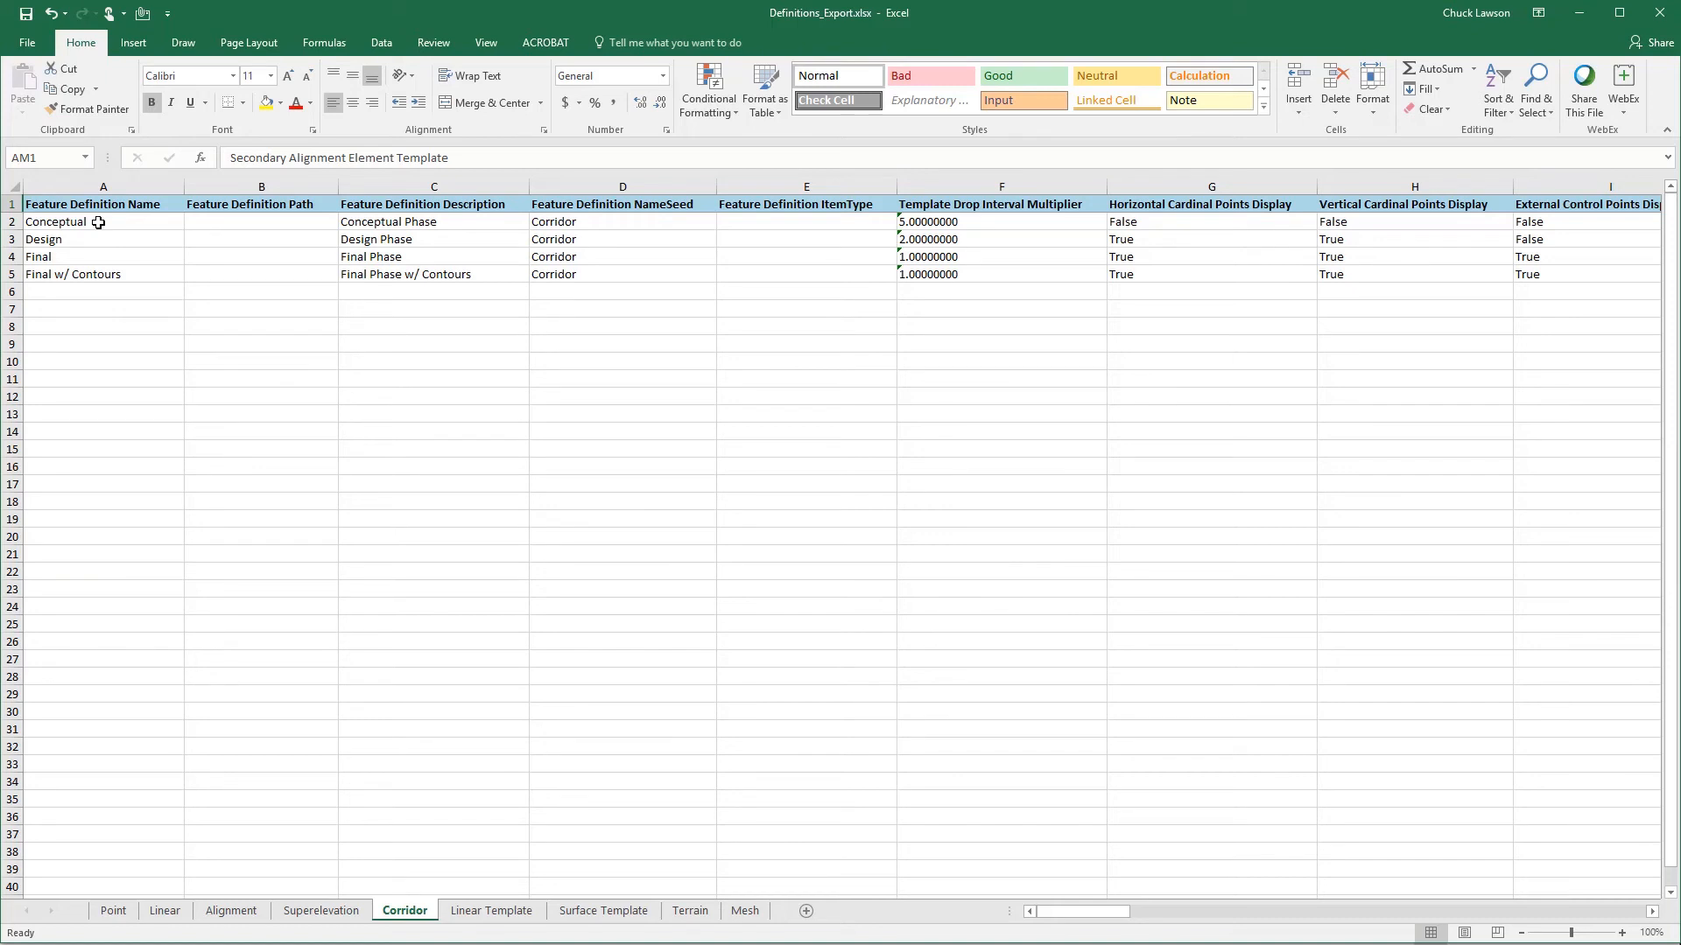
# - Open the Linear Template sheet in both Definitions_Export.xlsx and Definitions_Export_Delivered_Export.xlsx
pyautogui.click(515, 914)
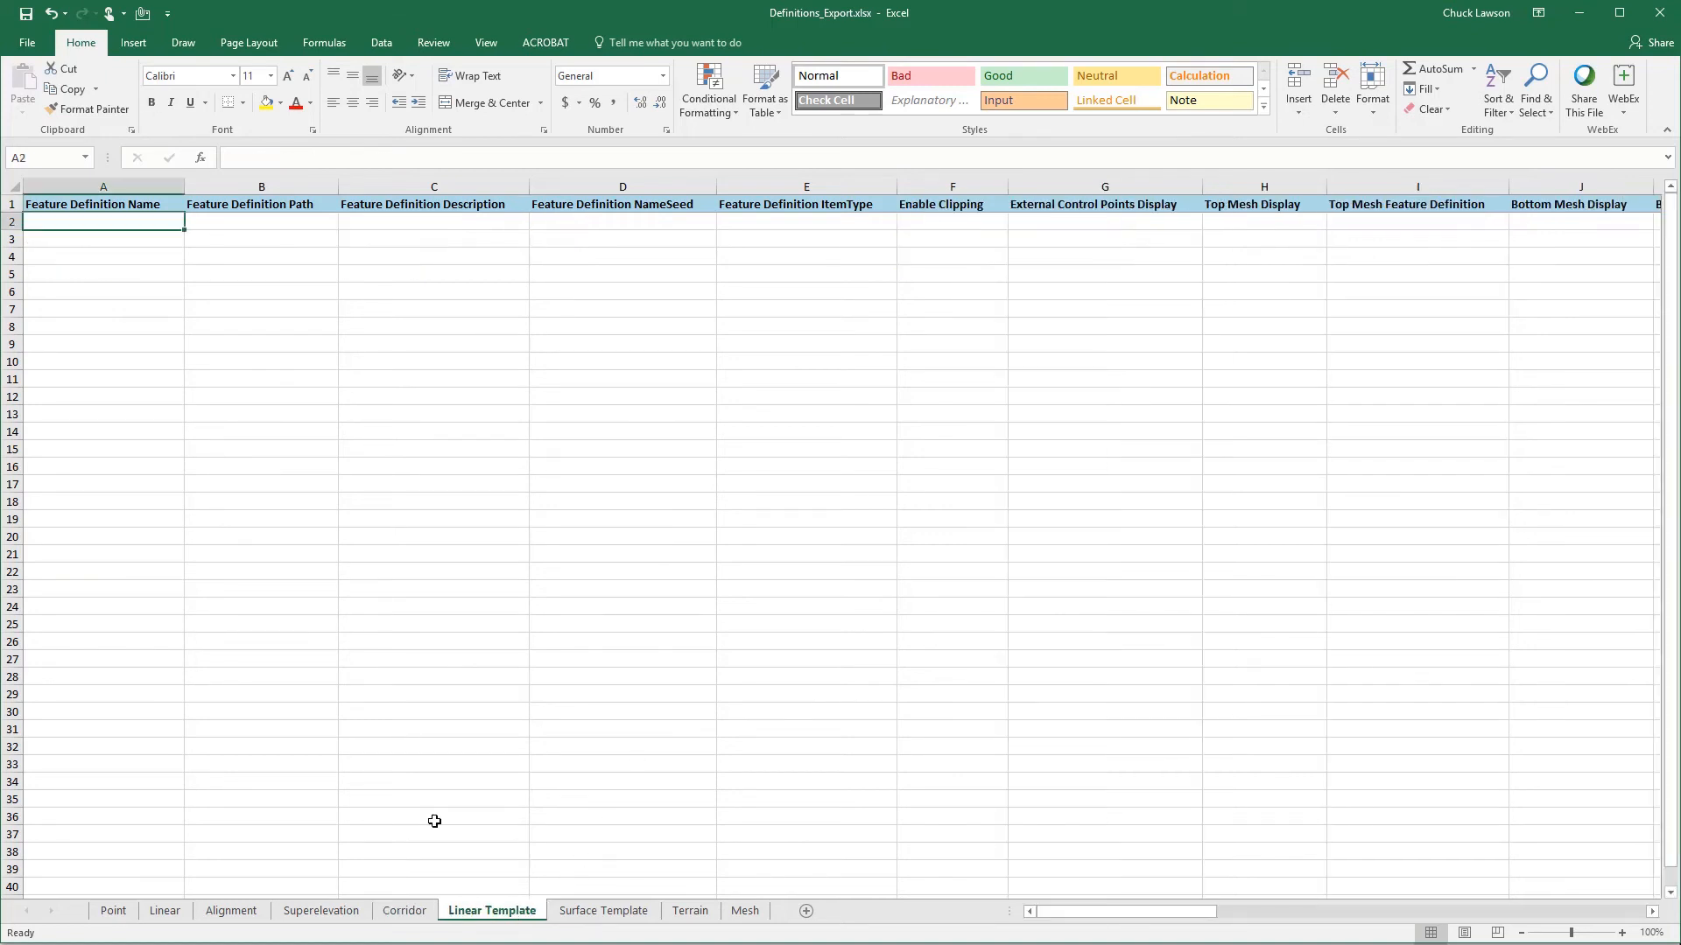
pyautogui.click(400, 915)
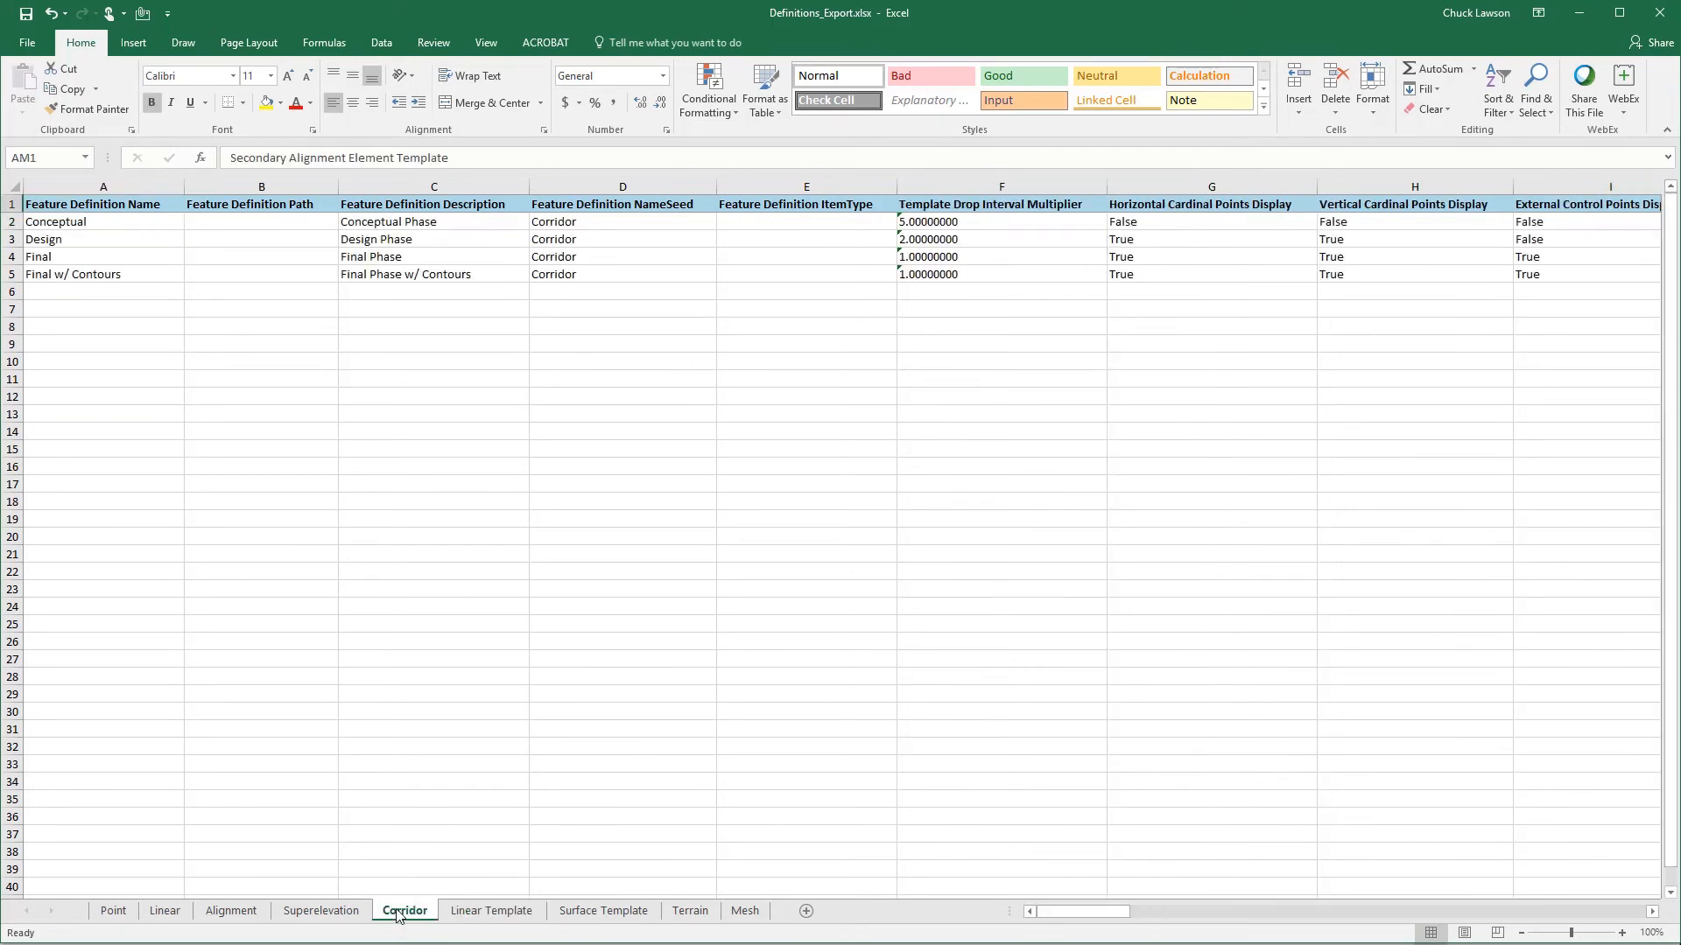
pyautogui.click(462, 914)
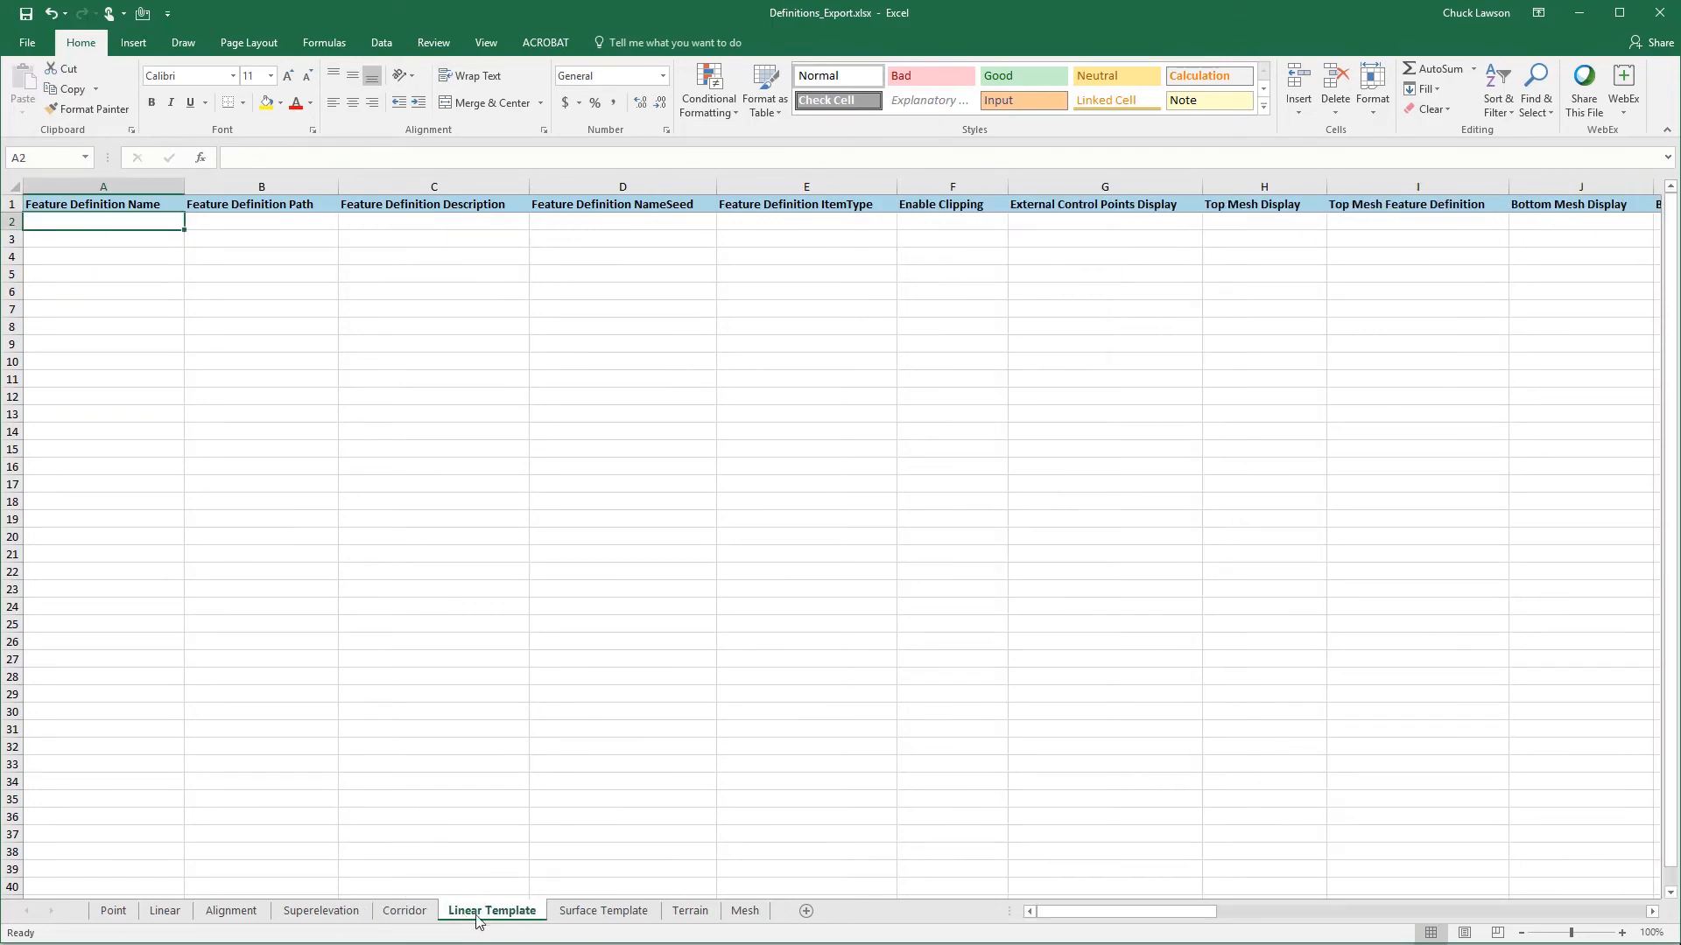
pyautogui.moveTo(714, 944)
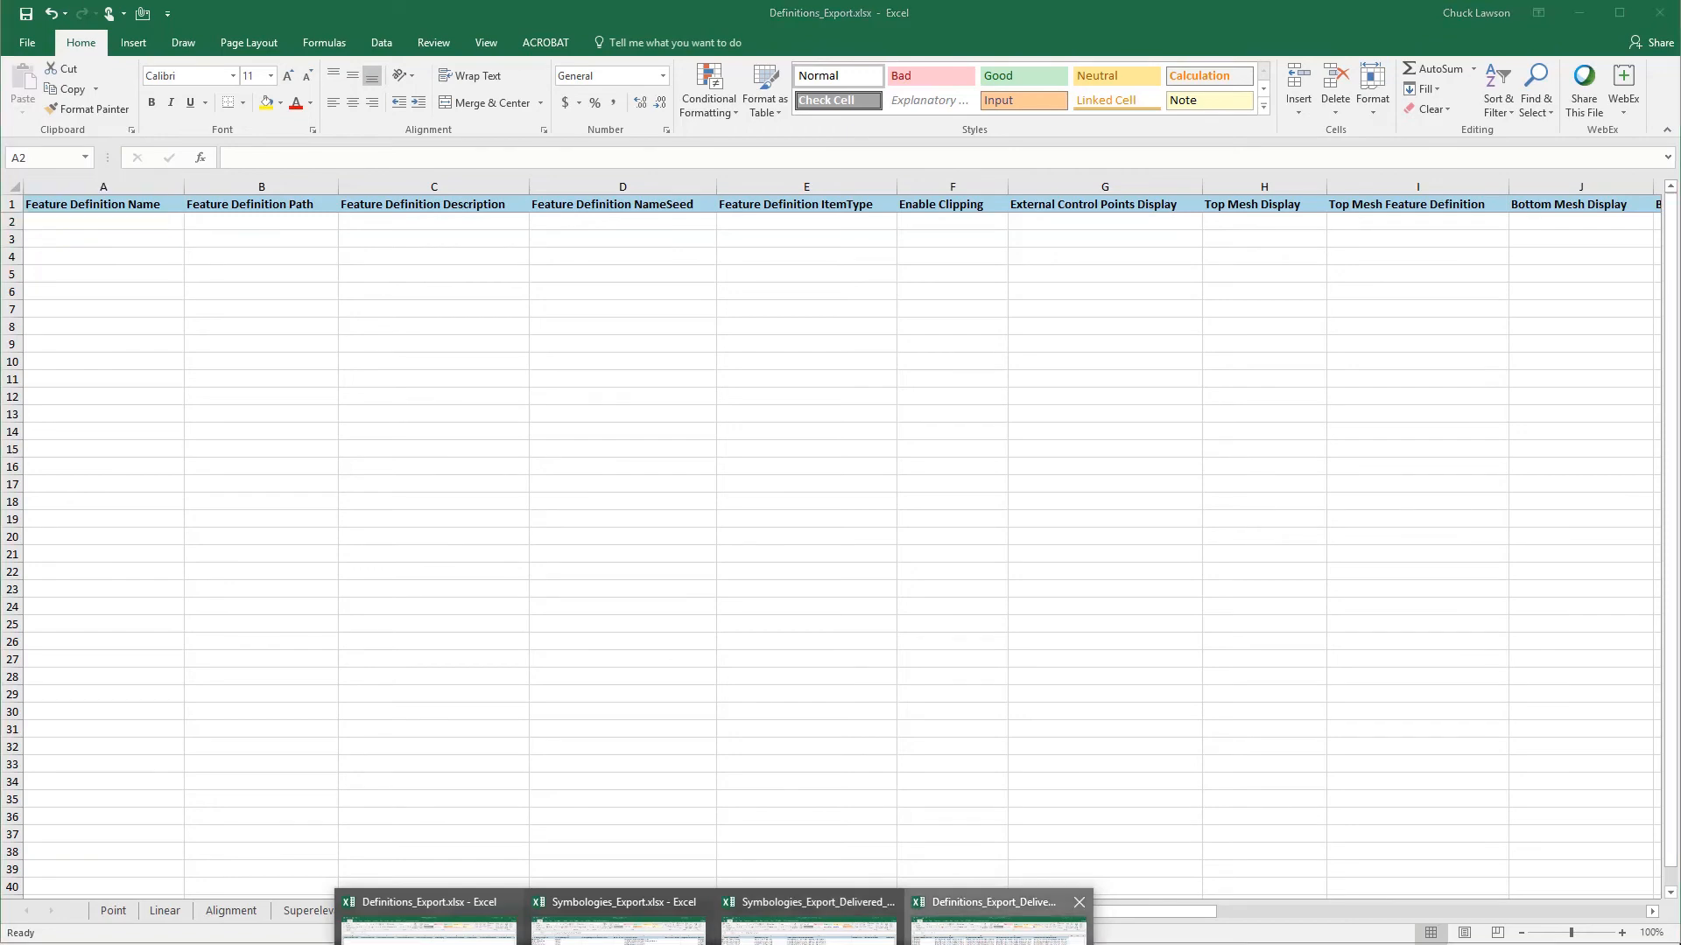
pyautogui.click(997, 926)
pyautogui.click(523, 915)
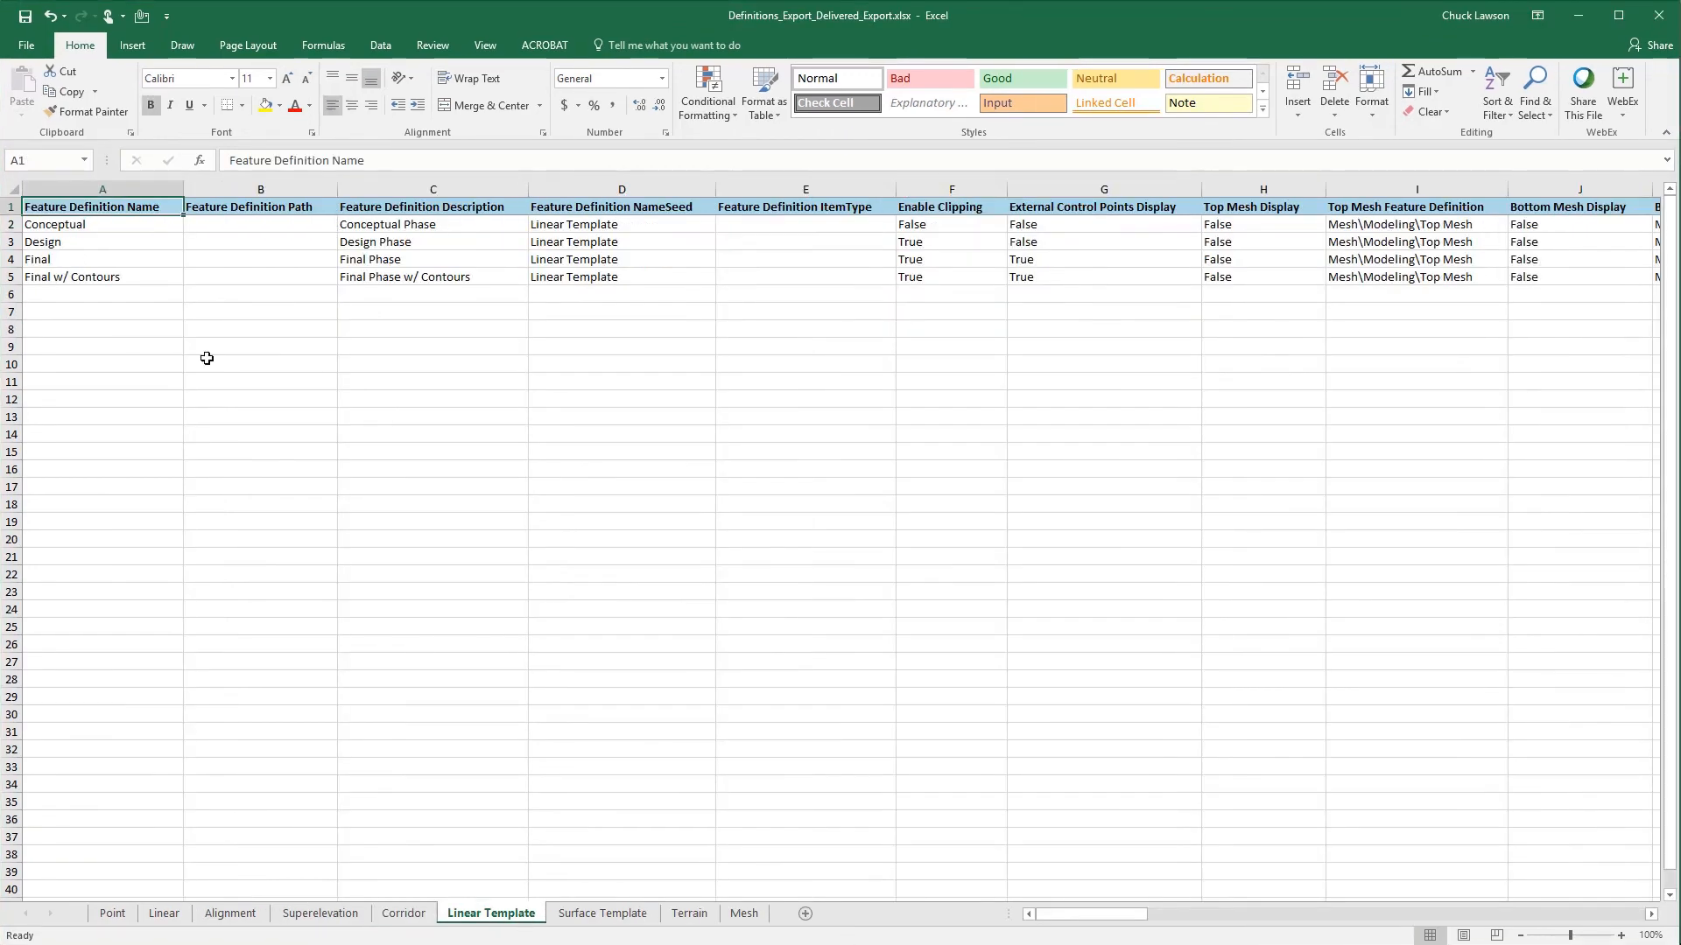
# - Copy the delivered Linear Template rows Conceptual through Final w/ Contours, range A2:AA5
pyautogui.click(40, 226)
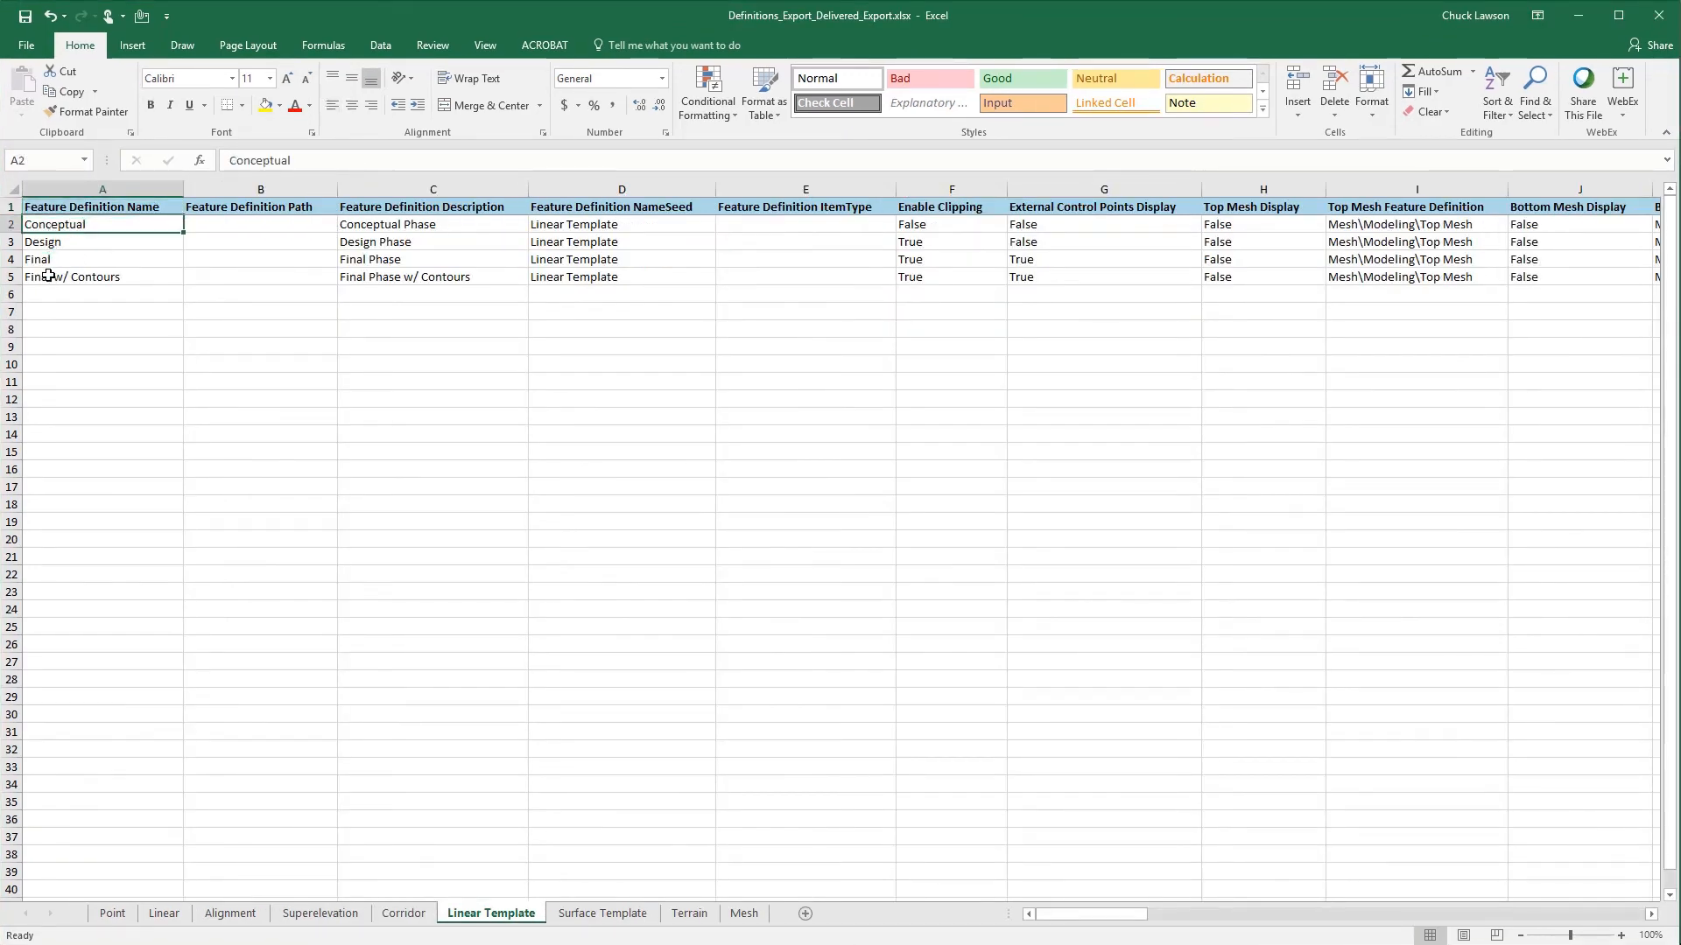
pyautogui.keyDown('shift'); pyautogui.click(46, 278); pyautogui.keyUp('shift')
pyautogui.hotkey('shift', 'Right')
pyautogui.hotkey('shift', 'Right')
pyautogui.hotkey('shift', 'Right')
pyautogui.hotkey('shift', 'Right')
pyautogui.hotkey('shift', 'Right')
pyautogui.hotkey('shift', 'Right')
pyautogui.hotkey('shift', 'Right')
pyautogui.hotkey('shift', 'Right')
pyautogui.hotkey('shift', 'Right')
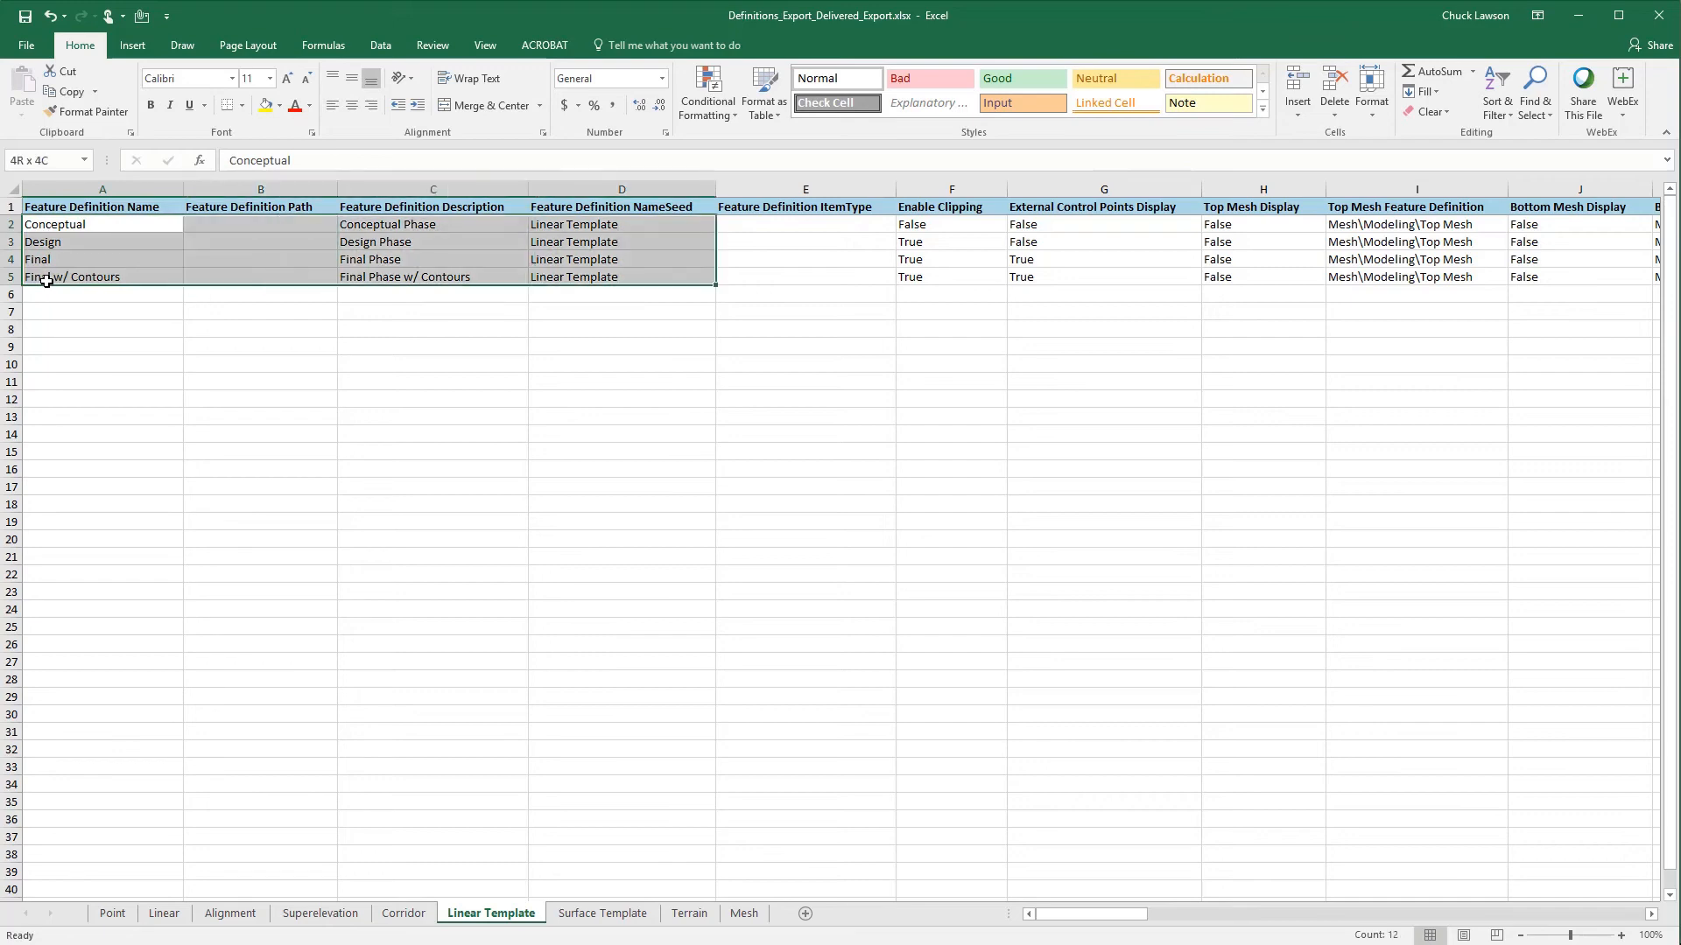
pyautogui.hotkey('shift', 'Right')
pyautogui.hotkey('shift', 'Right')
pyautogui.hotkey('shift', 'Right')
pyautogui.hotkey('shift', 'Right')
pyautogui.hotkey('shift', 'Right')
pyautogui.hotkey('shift', 'Right')
pyautogui.hotkey('shift', 'Right')
pyautogui.hotkey('shift', 'Right')
pyautogui.hotkey('shift', 'Right')
pyautogui.hotkey('shift', 'Right')
pyautogui.hotkey('shift', 'Right')
pyautogui.hotkey('shift', 'Right')
pyautogui.hotkey('shift', 'Right')
pyautogui.hotkey('shift', 'Right')
pyautogui.hotkey('shift', 'Right')
pyautogui.hotkey('shift', 'Right')
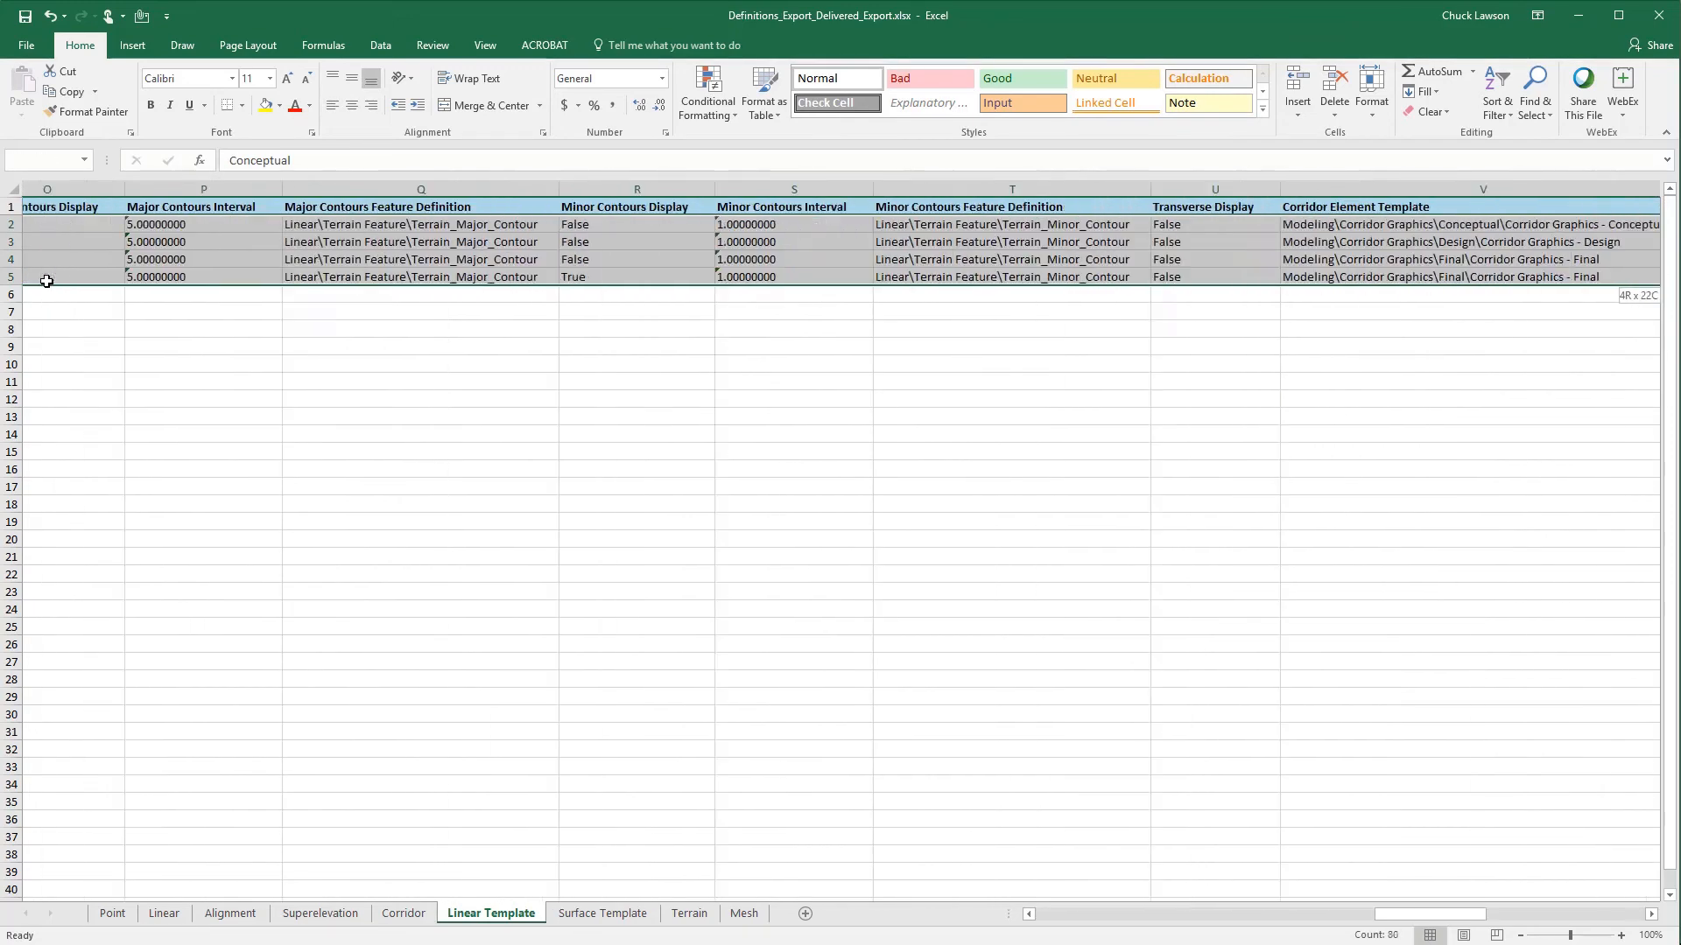
pyautogui.hotkey('shift', 'Right')
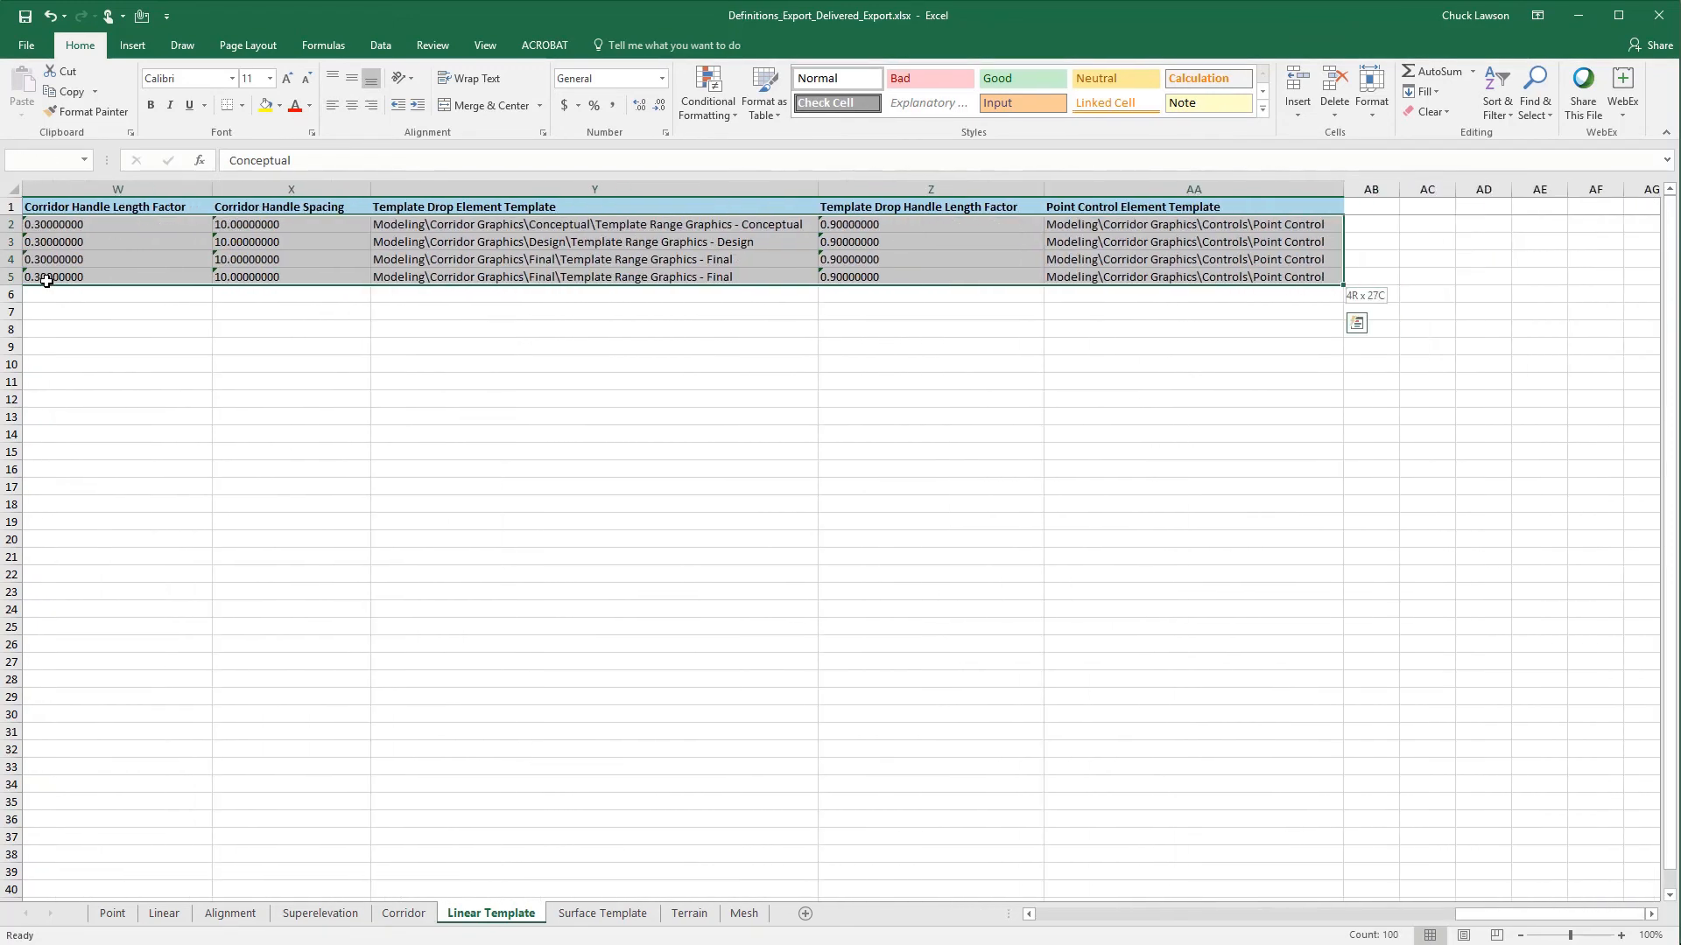
pyautogui.hotkey('ctrl', 'c')
# - Paste the copied definition rows at A2 on the Linear Template sheet of Definitions_Export.xlsx
pyautogui.click(713, 944)
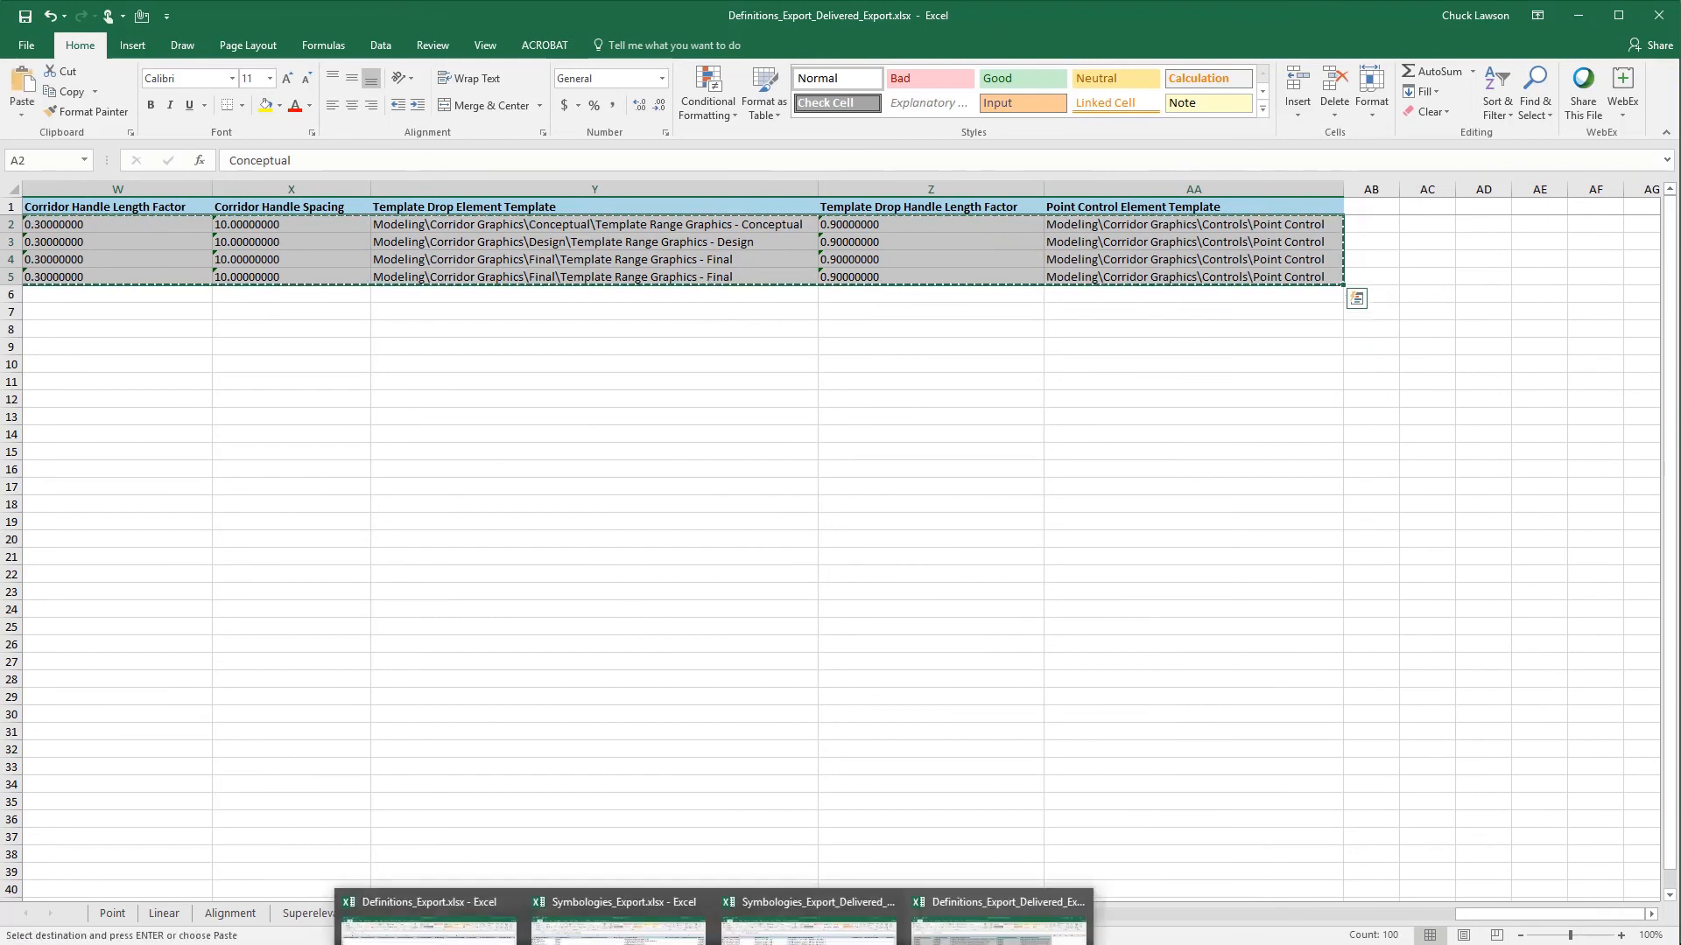
pyautogui.click(429, 919)
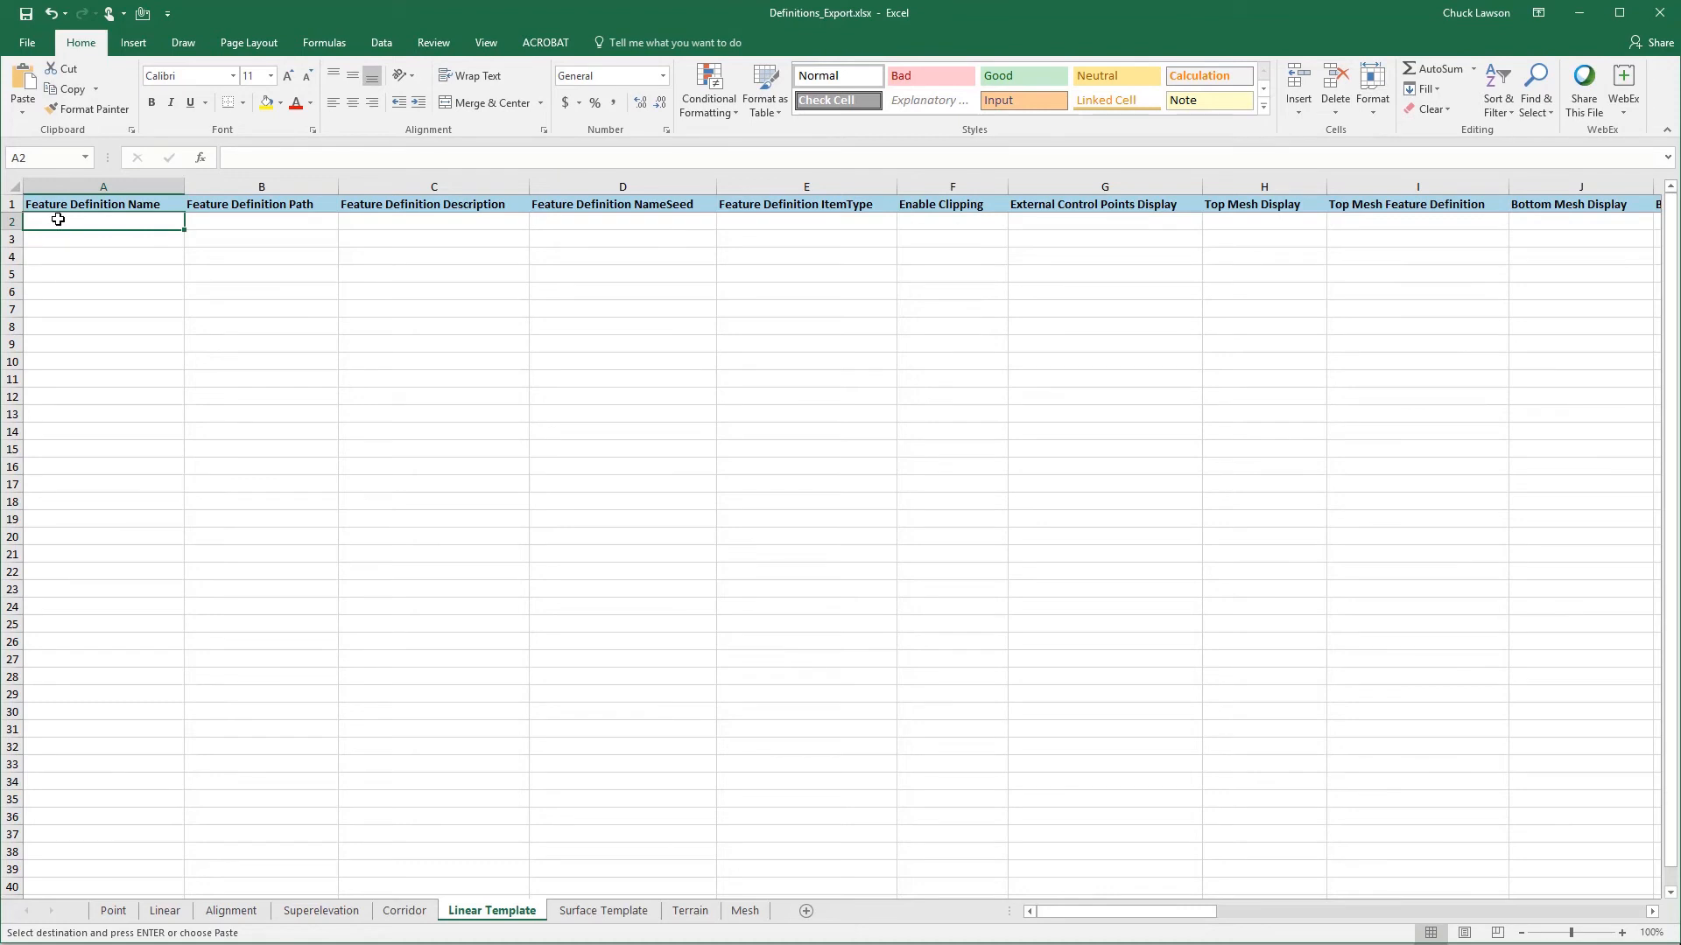
pyautogui.hotkey('ctrl', 'v')
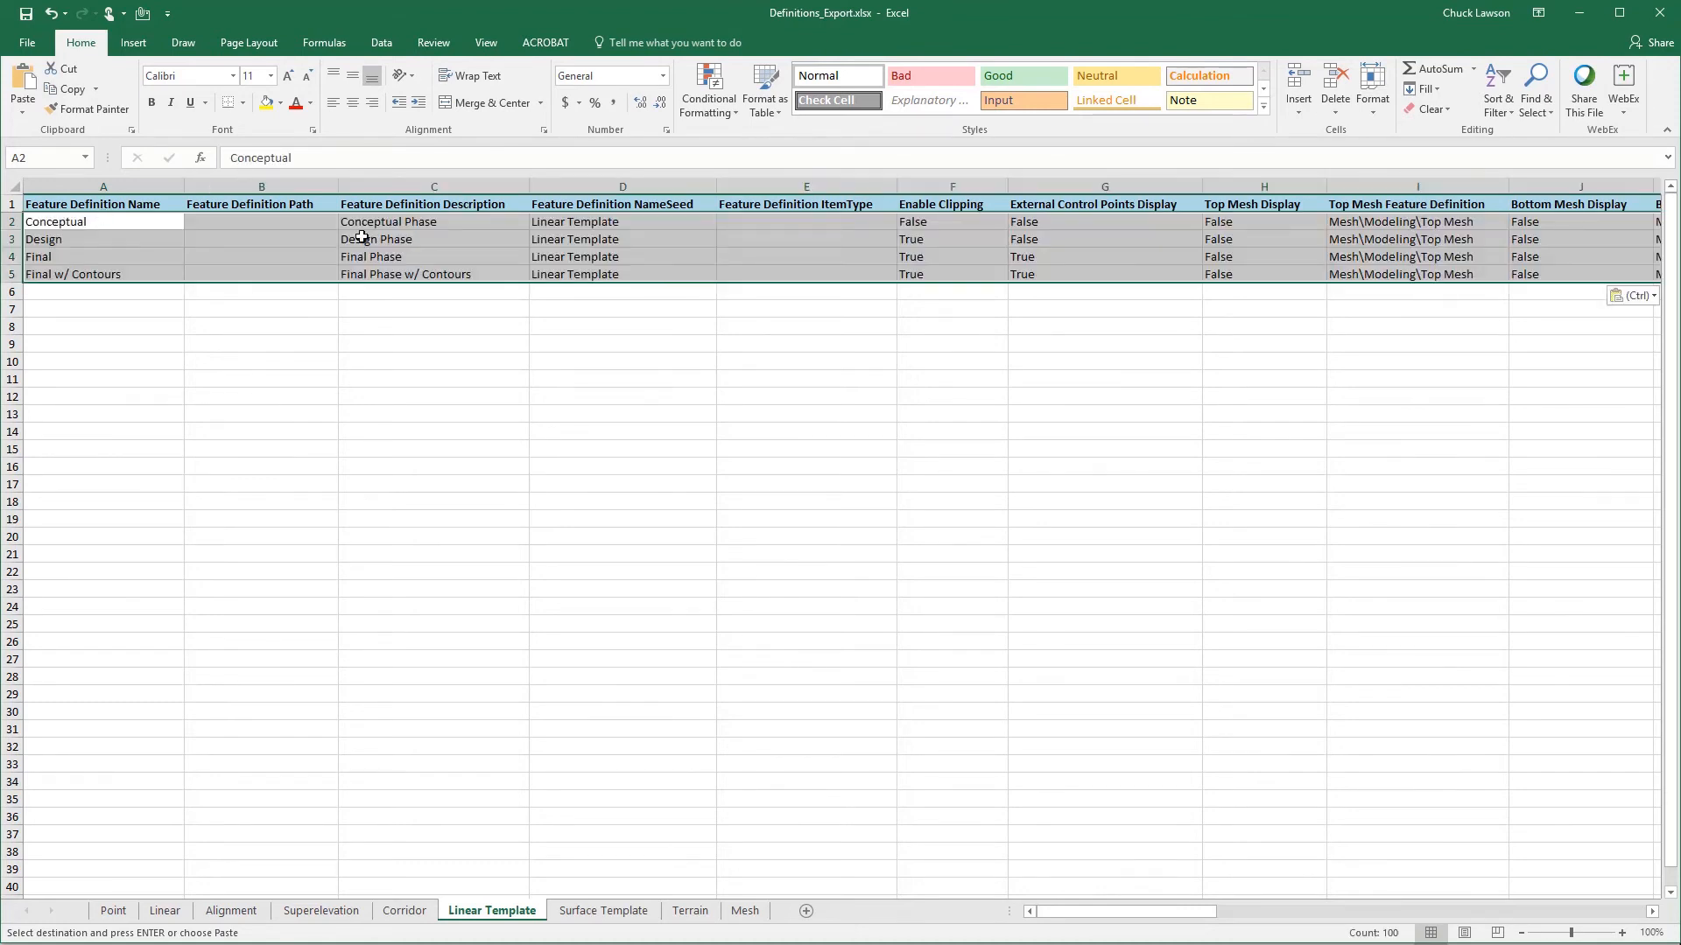
# - Review the pasted Linear Template definitions across the columns from Feature Definition NameSeed through Point Control Element Template
pyautogui.click(622, 226)
pyautogui.press('Right')
pyautogui.press('Right')
pyautogui.press('Right')
pyautogui.press('Right')
pyautogui.press('Right')
pyautogui.press('Right')
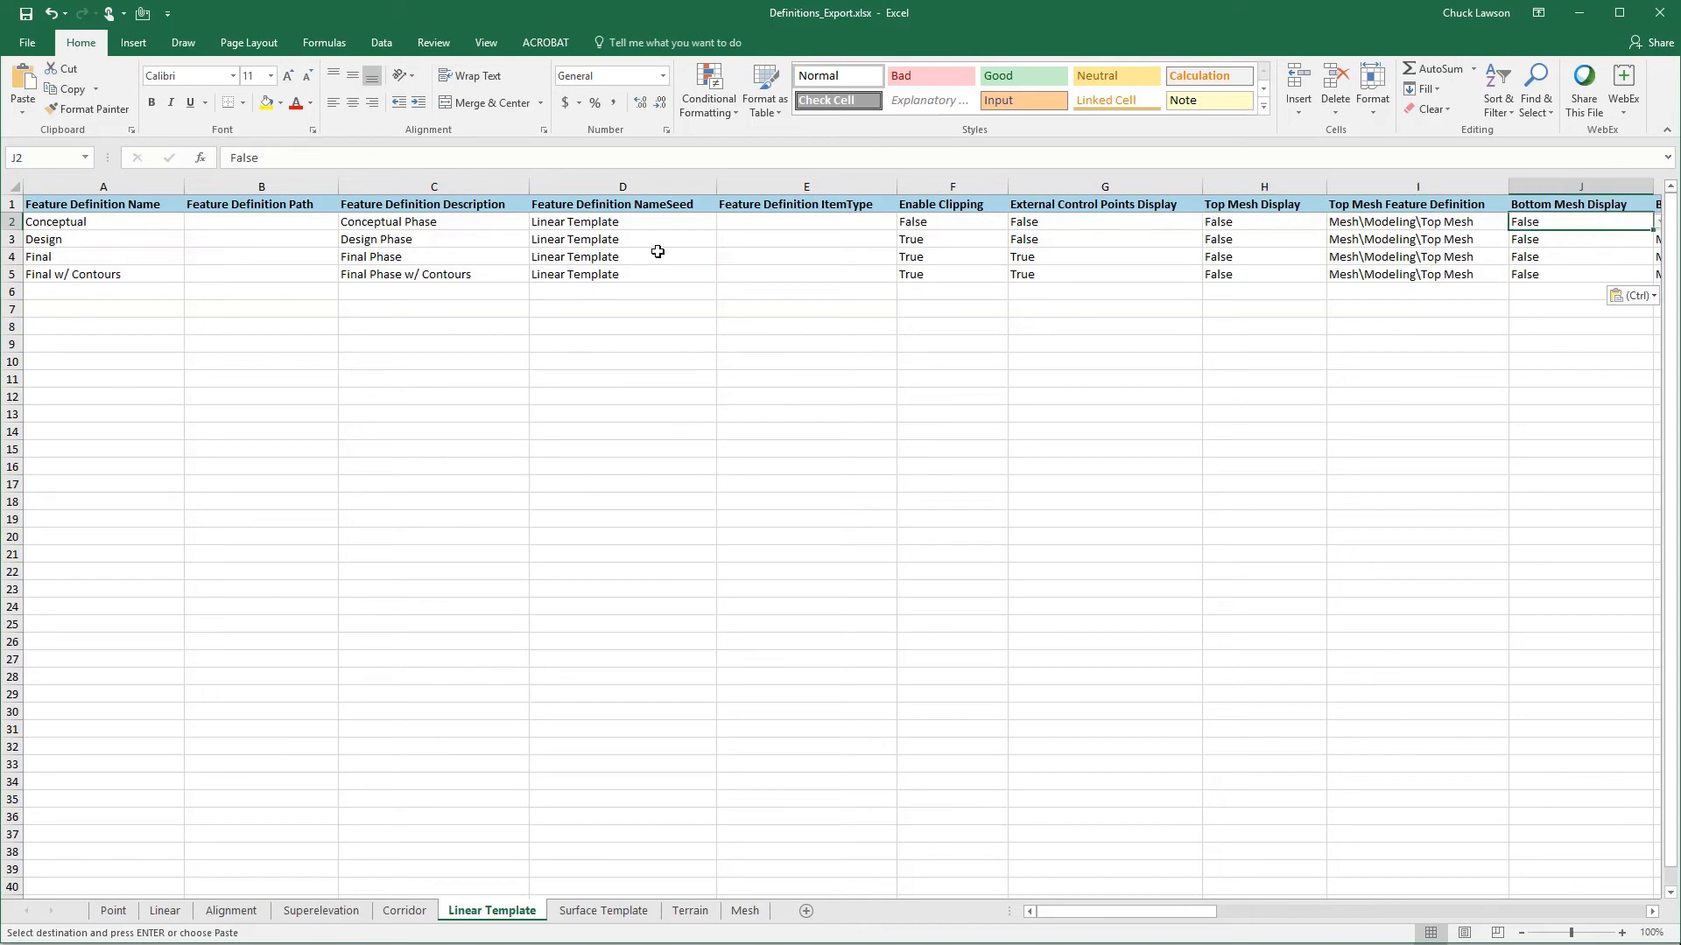
pyautogui.press('Left')
pyautogui.press('Right')
pyautogui.press('Right')
pyautogui.press('Right')
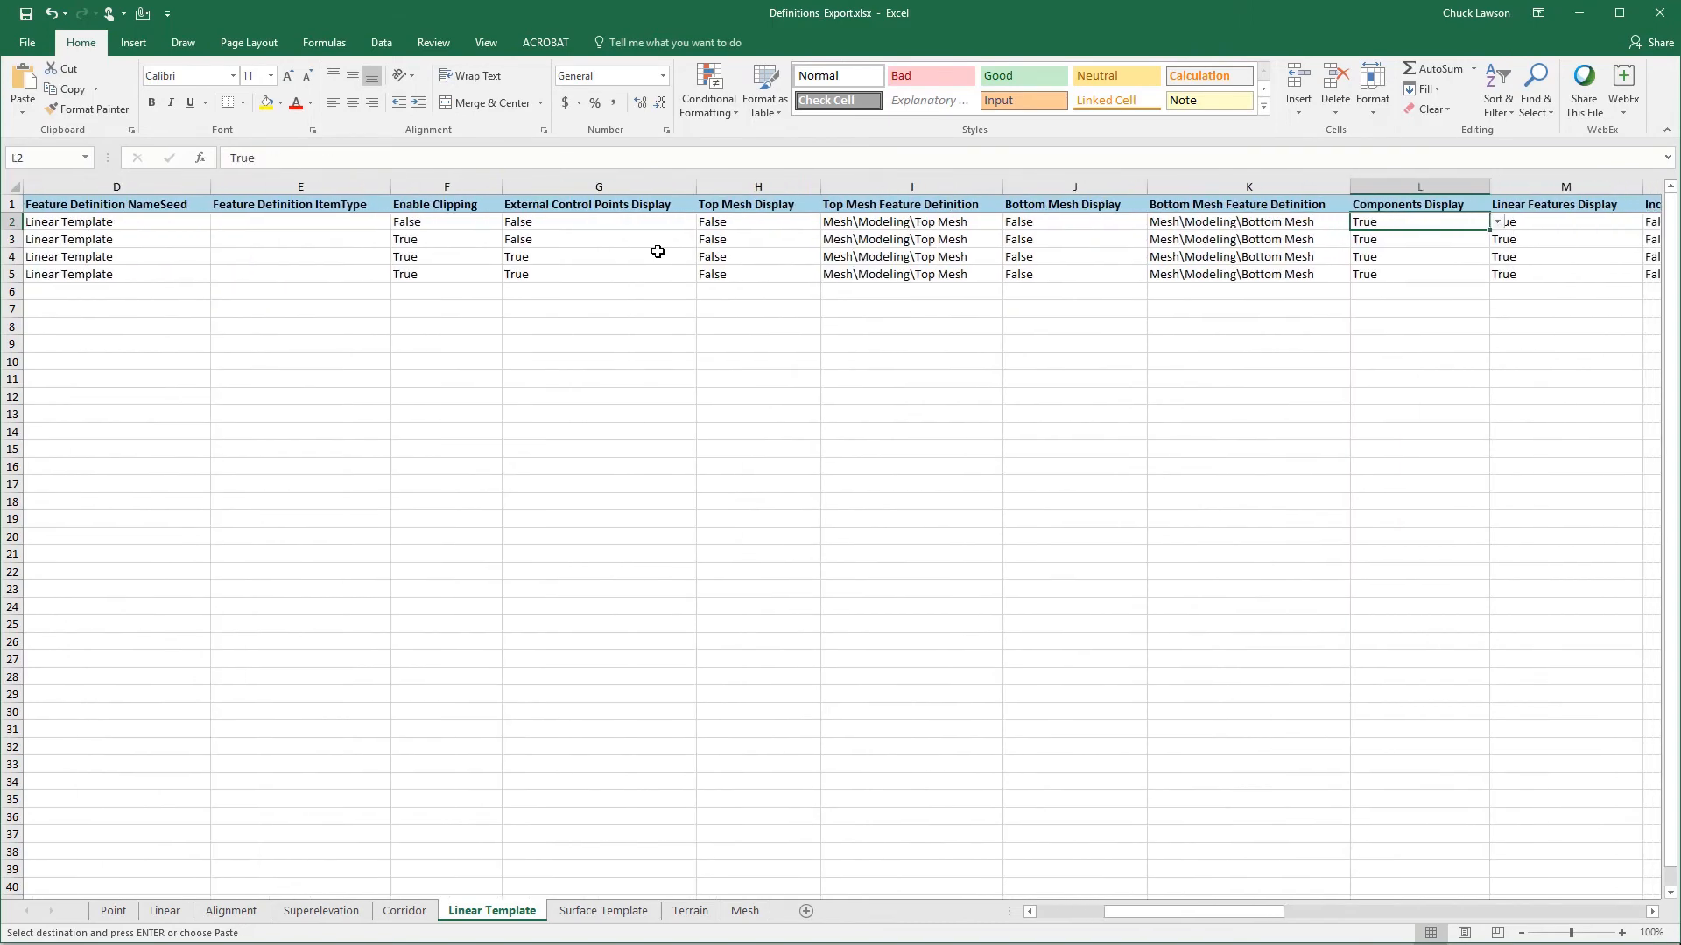
pyautogui.press('Right')
pyautogui.press('Right')
pyautogui.press('Right')
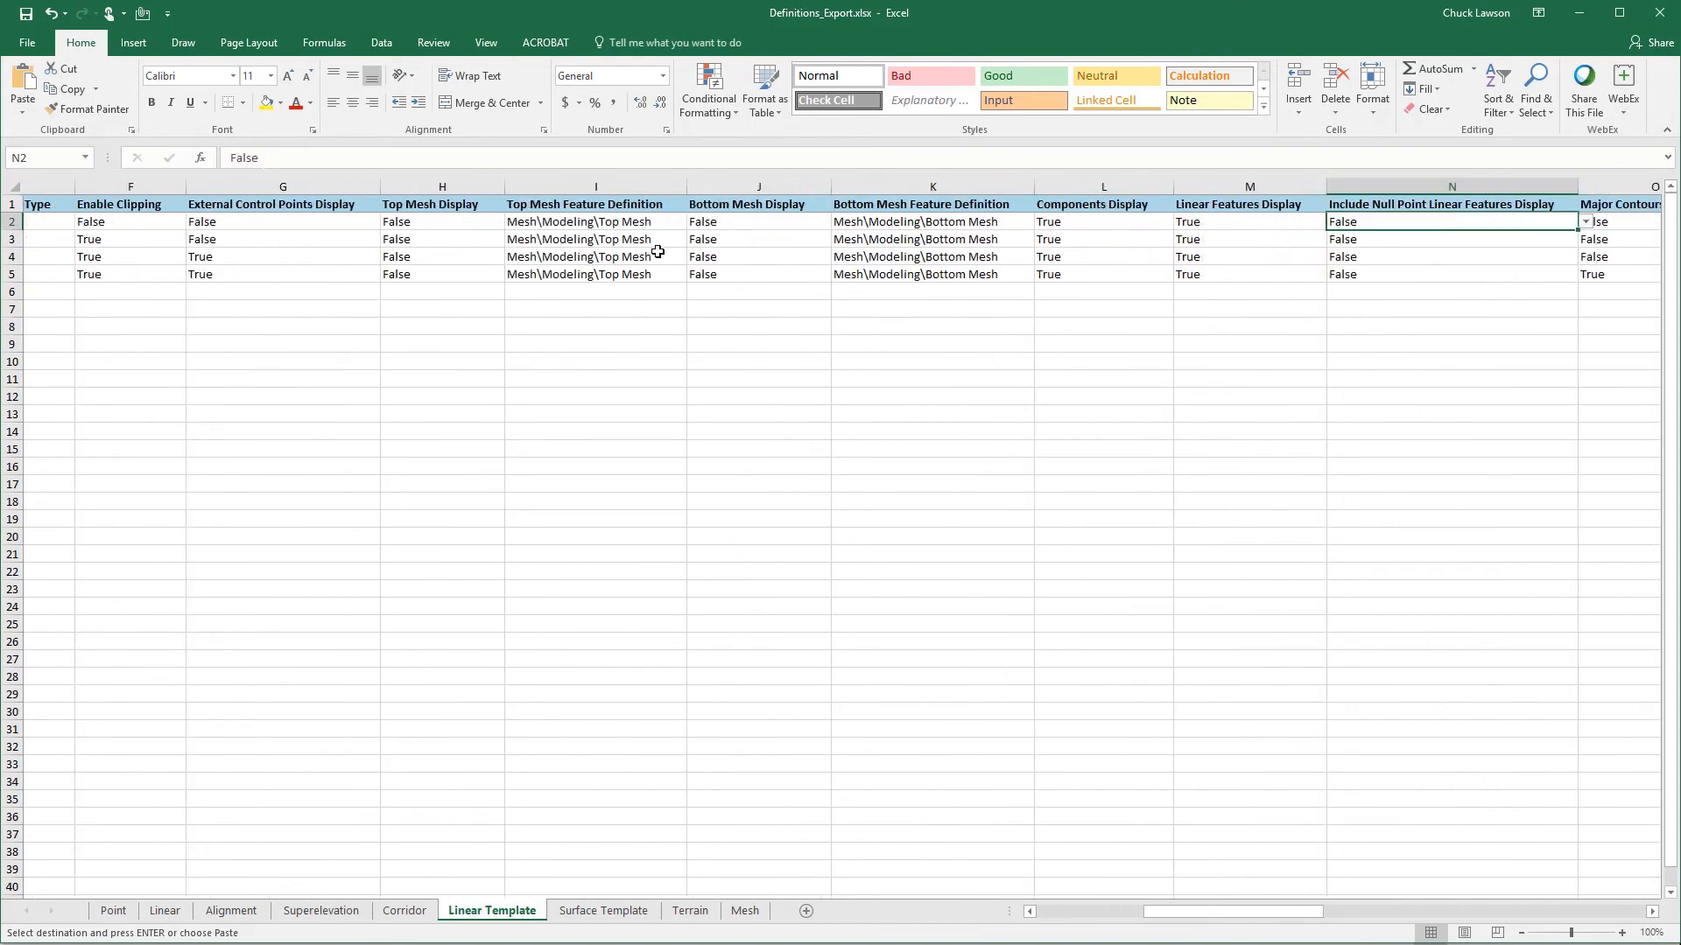
pyautogui.press('Right')
pyautogui.press('Right')
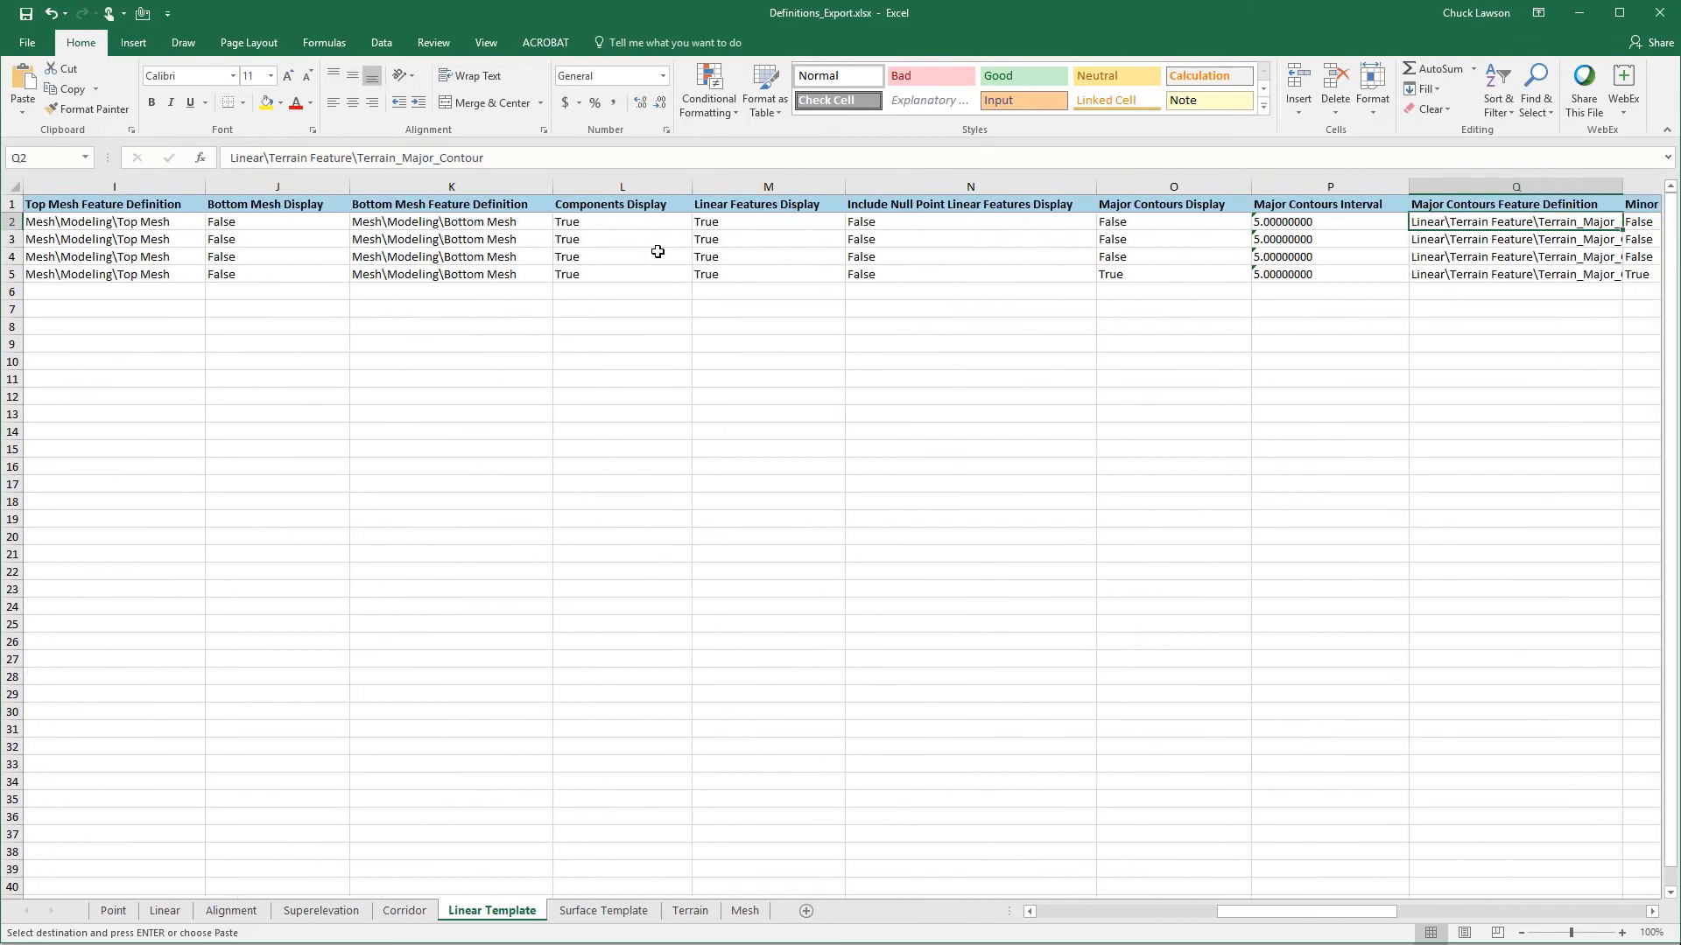
pyautogui.press('Right')
pyautogui.press('Right')
pyautogui.press('Right')
pyautogui.press('Right')
pyautogui.press('Right')
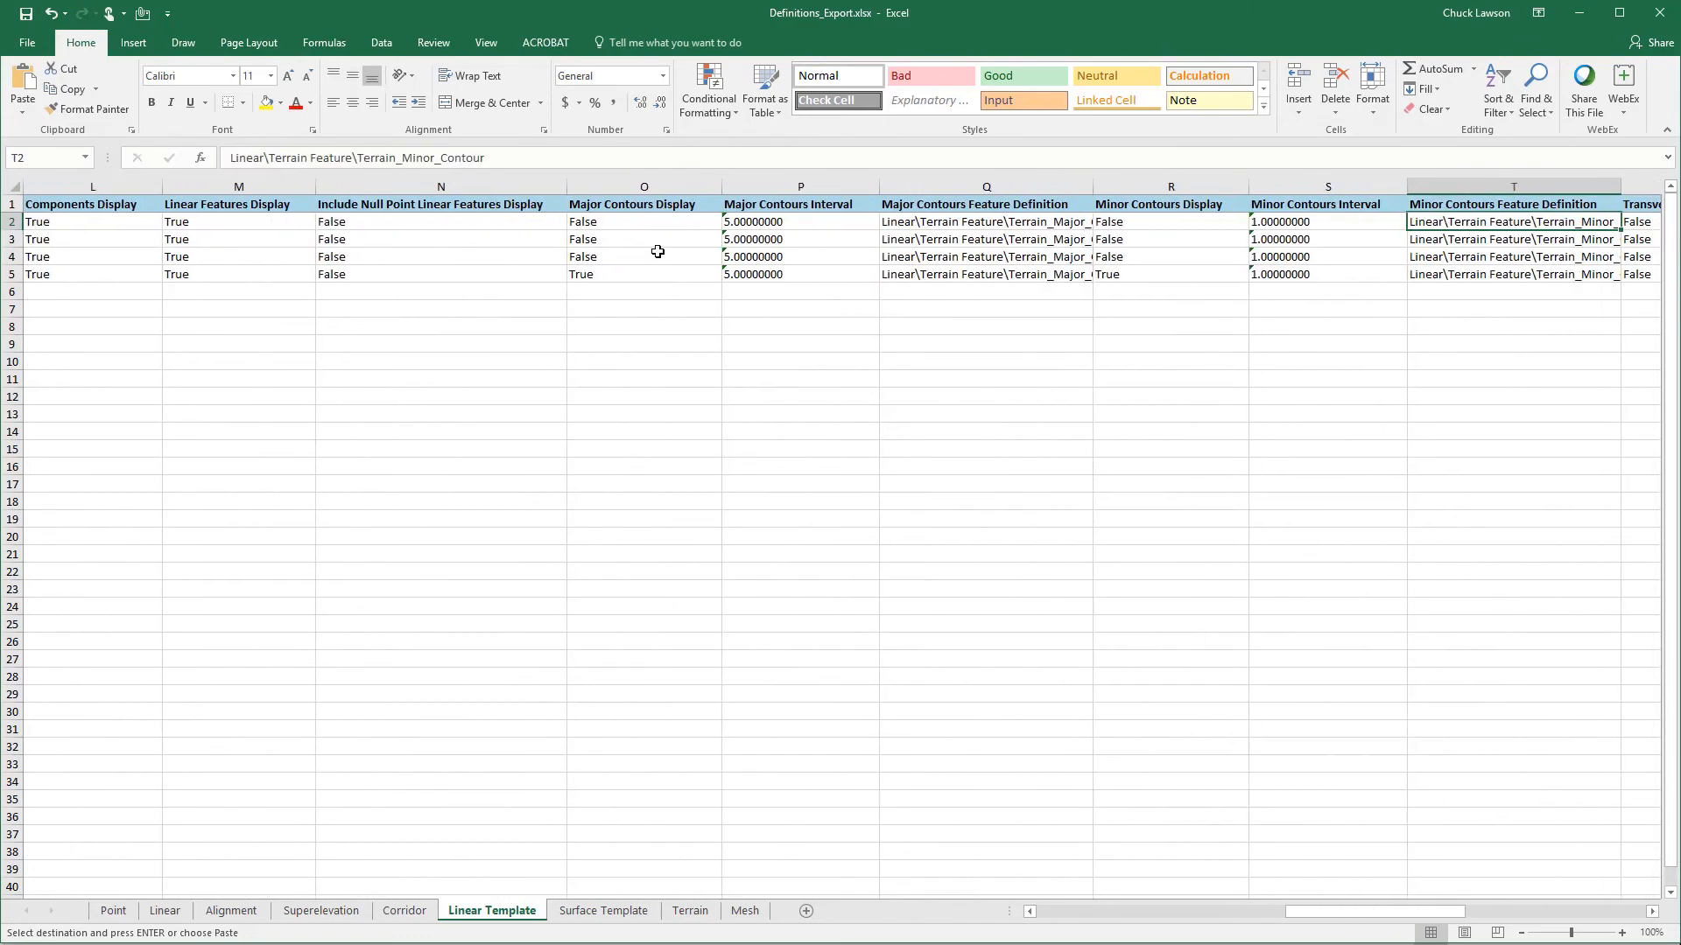
pyautogui.press('Right')
pyautogui.press('Right')
pyautogui.press('Right')
pyautogui.press('Right')
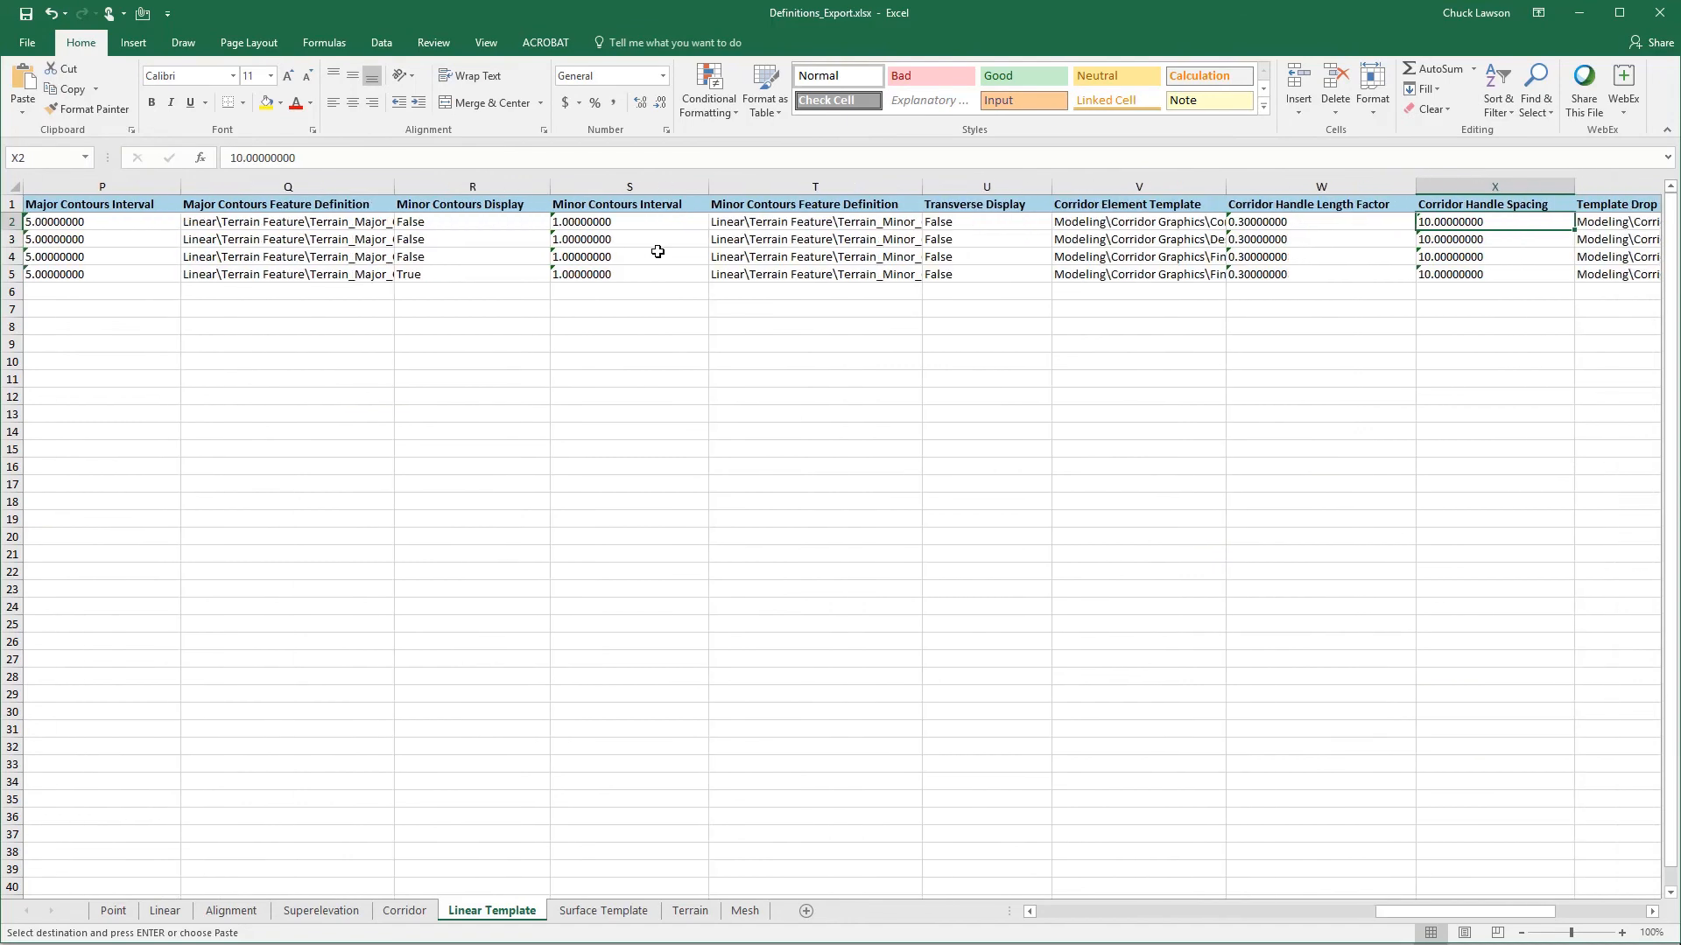
pyautogui.press('Right')
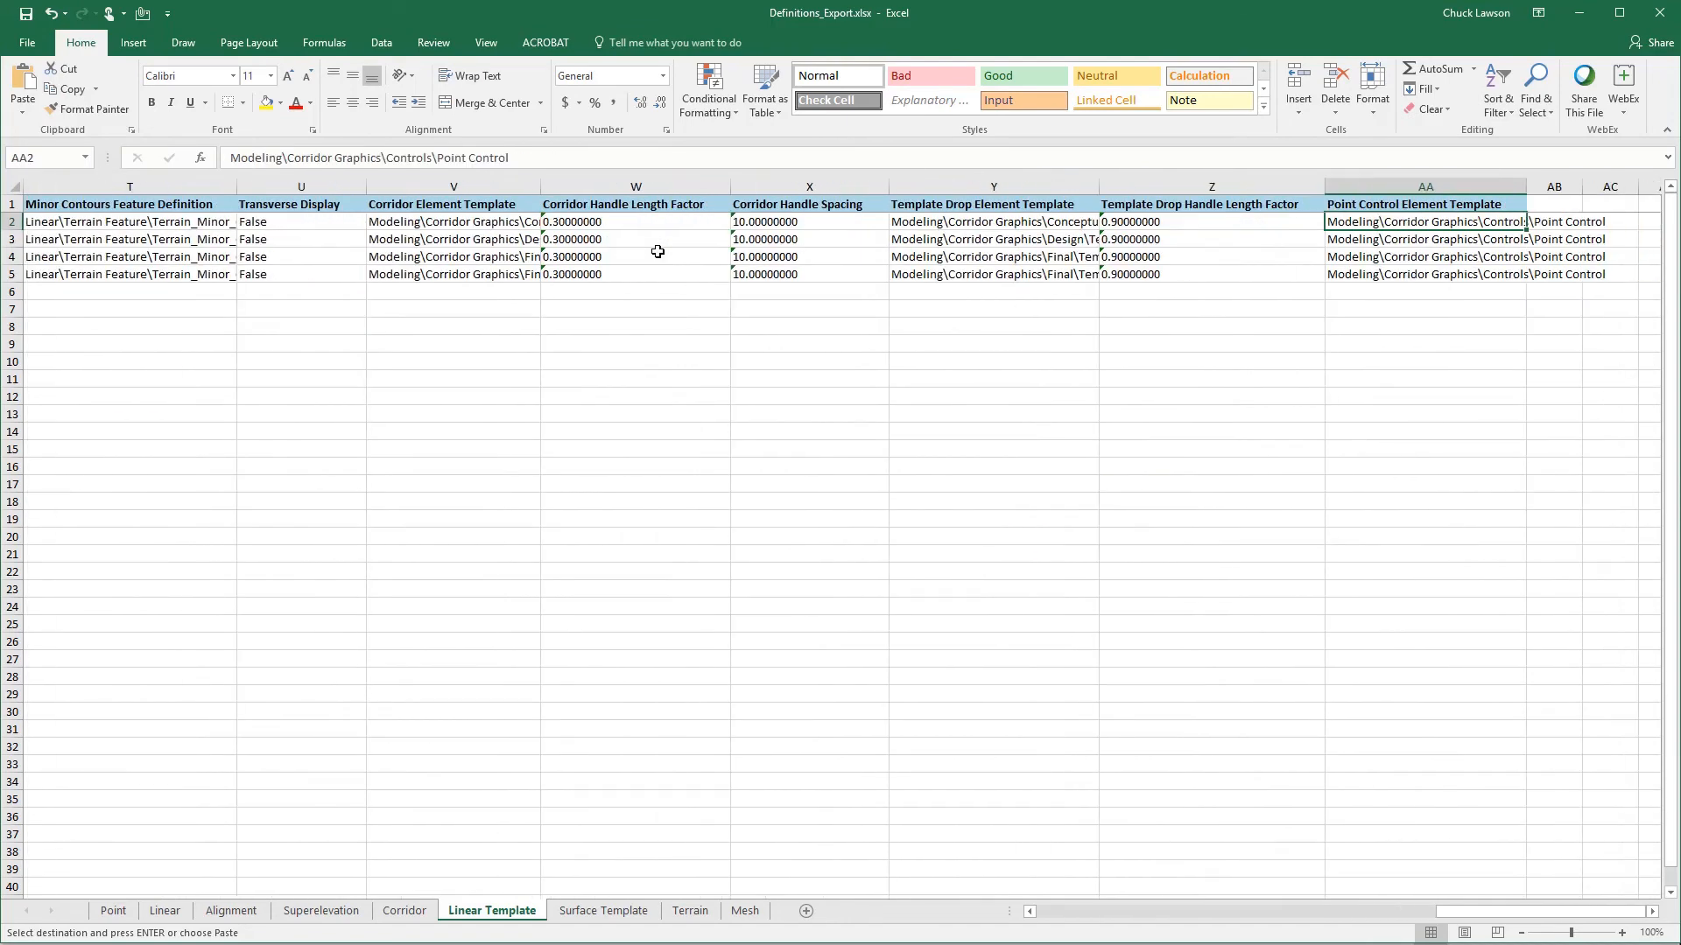
# - Widen the Point Control Element Template column on the Linear Template sheet to fit its contents
pyautogui.press('Left')
pyautogui.press('Left')
pyautogui.press('Left')
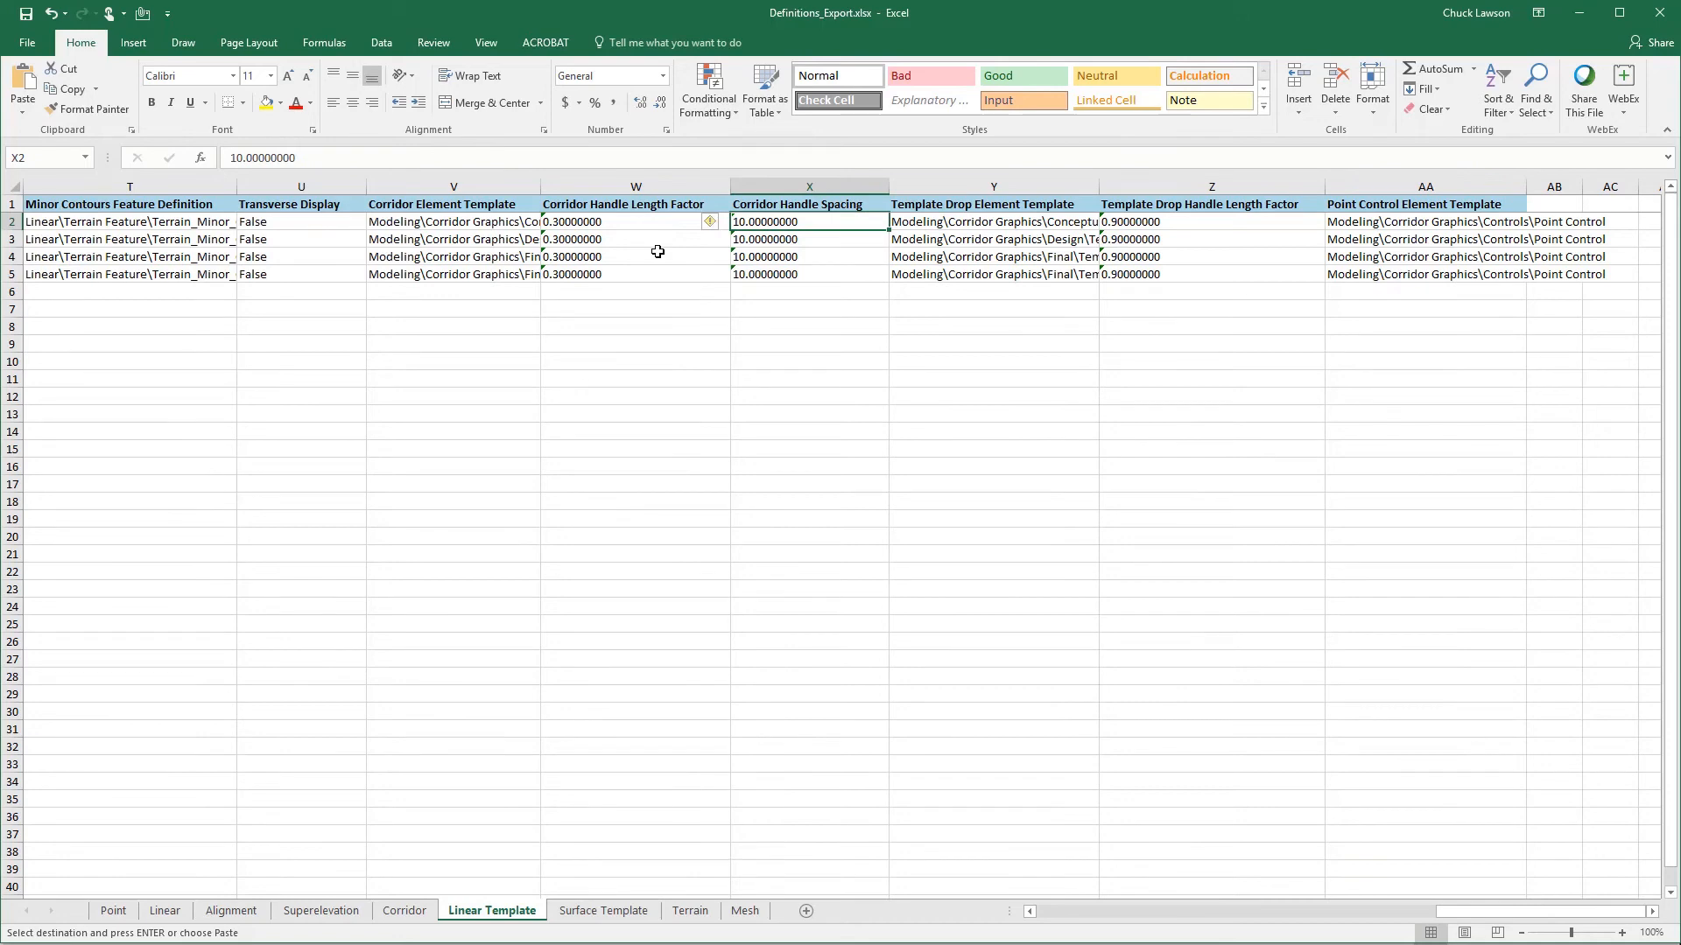
pyautogui.press('Right')
pyautogui.press('Right')
pyautogui.press('Right')
pyautogui.press('Right')
pyautogui.press('Right')
pyautogui.press('Right')
pyautogui.press('Right')
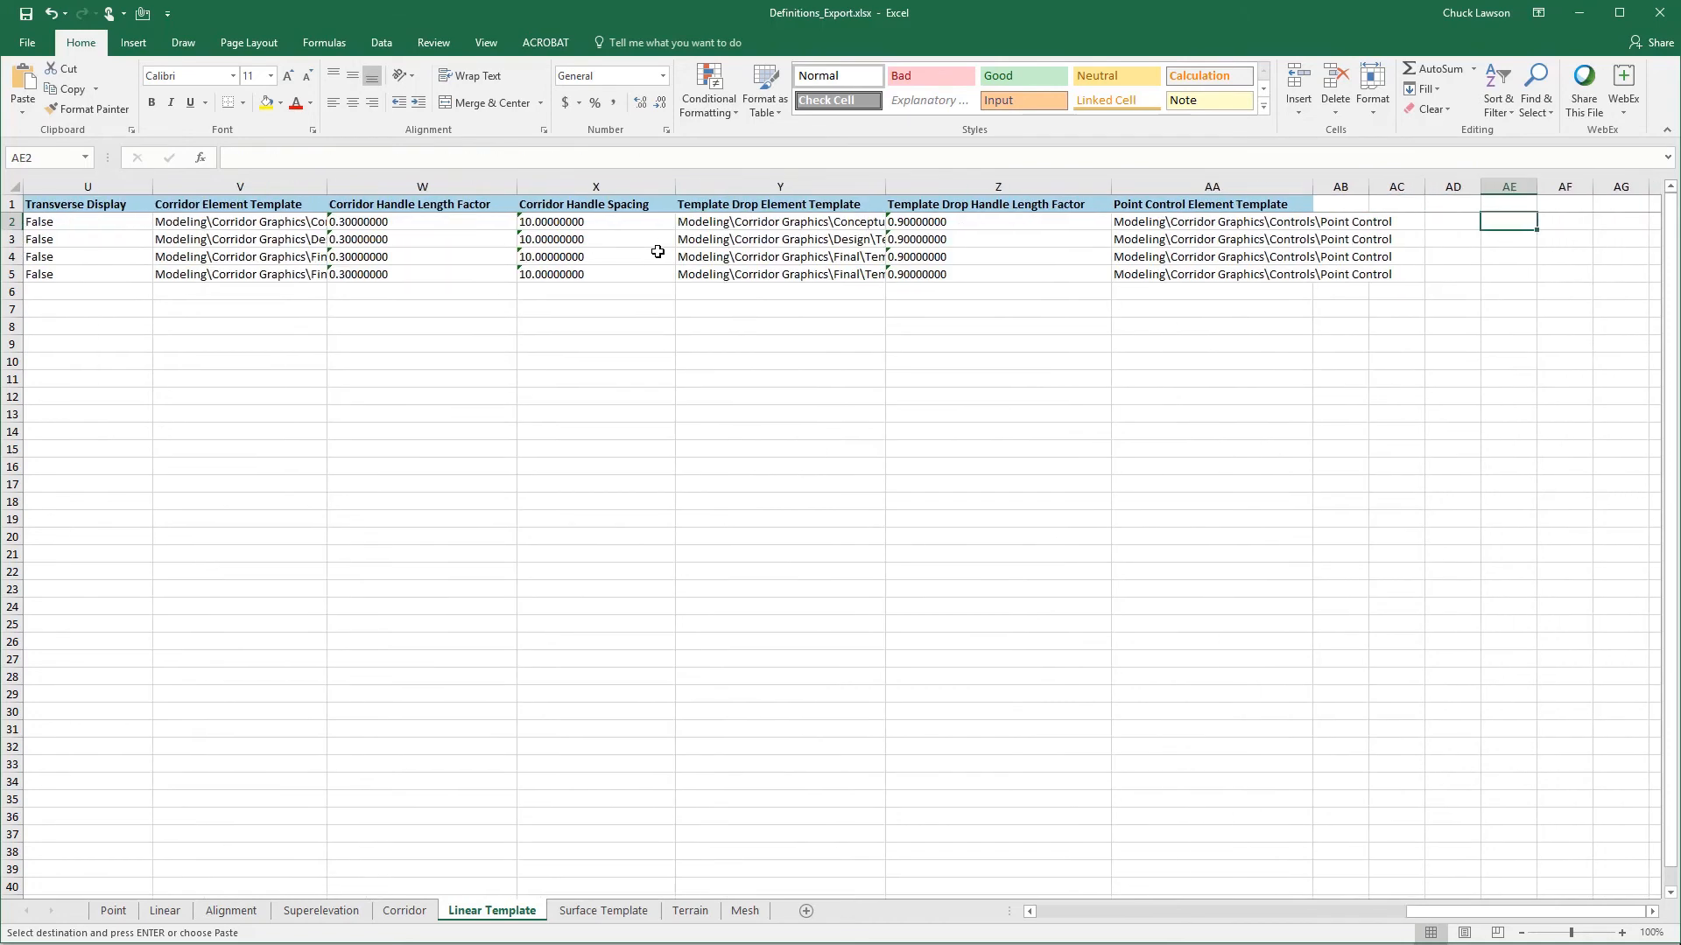
pyautogui.press('Right')
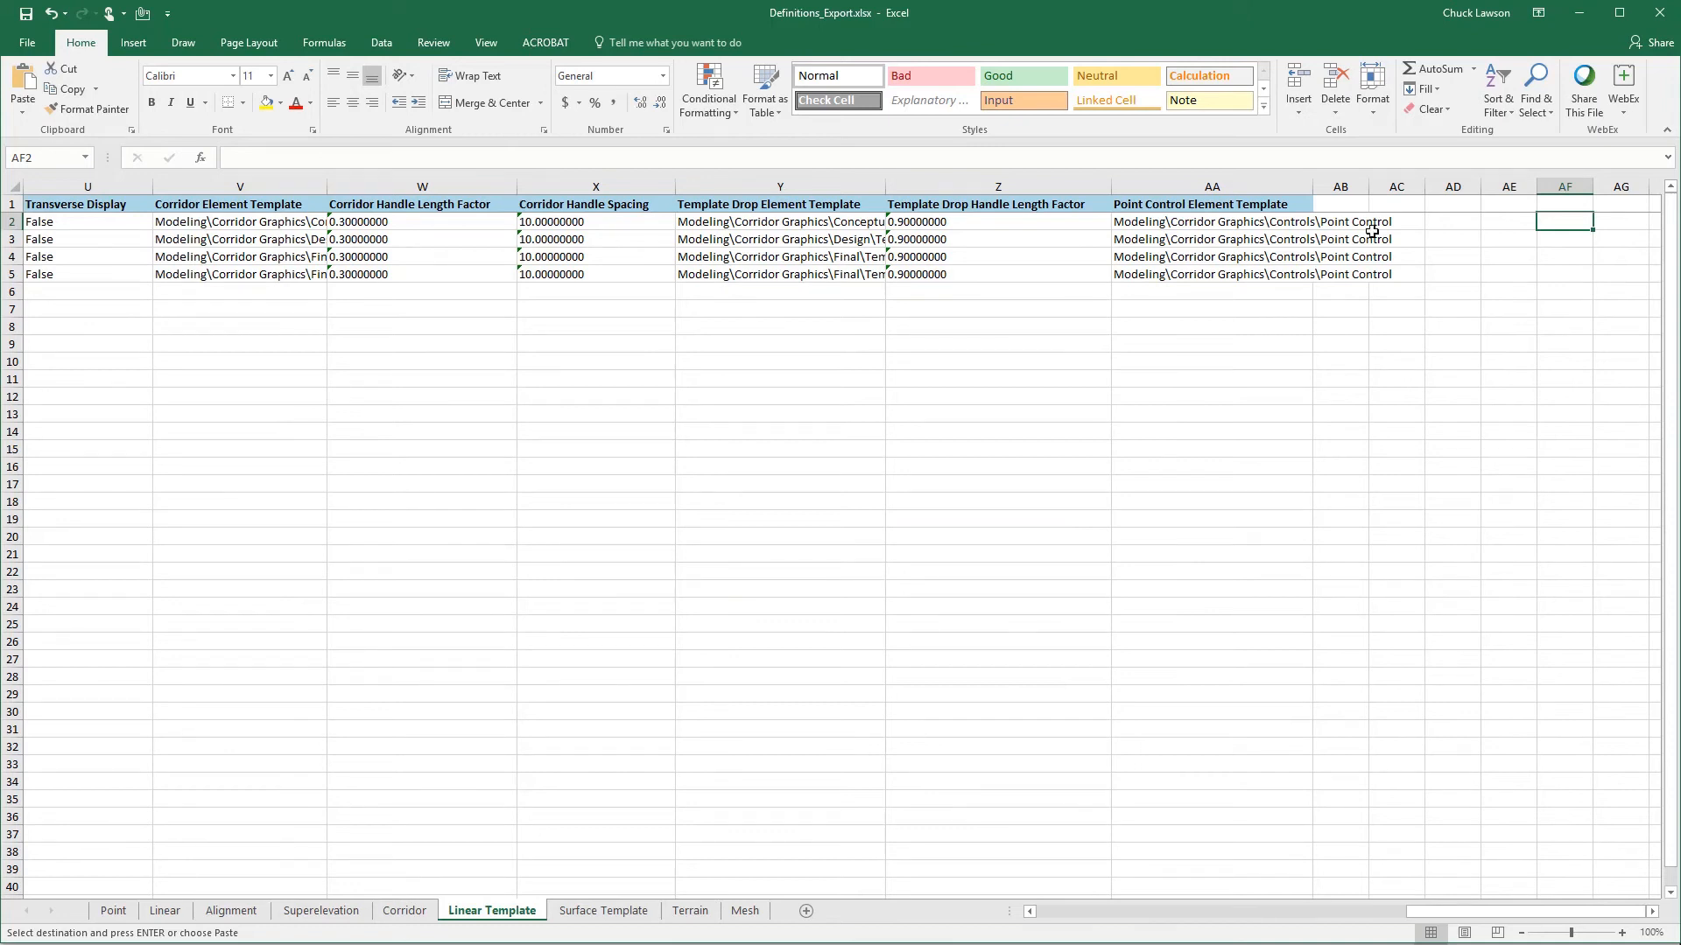
pyautogui.doubleClick(1311, 188)
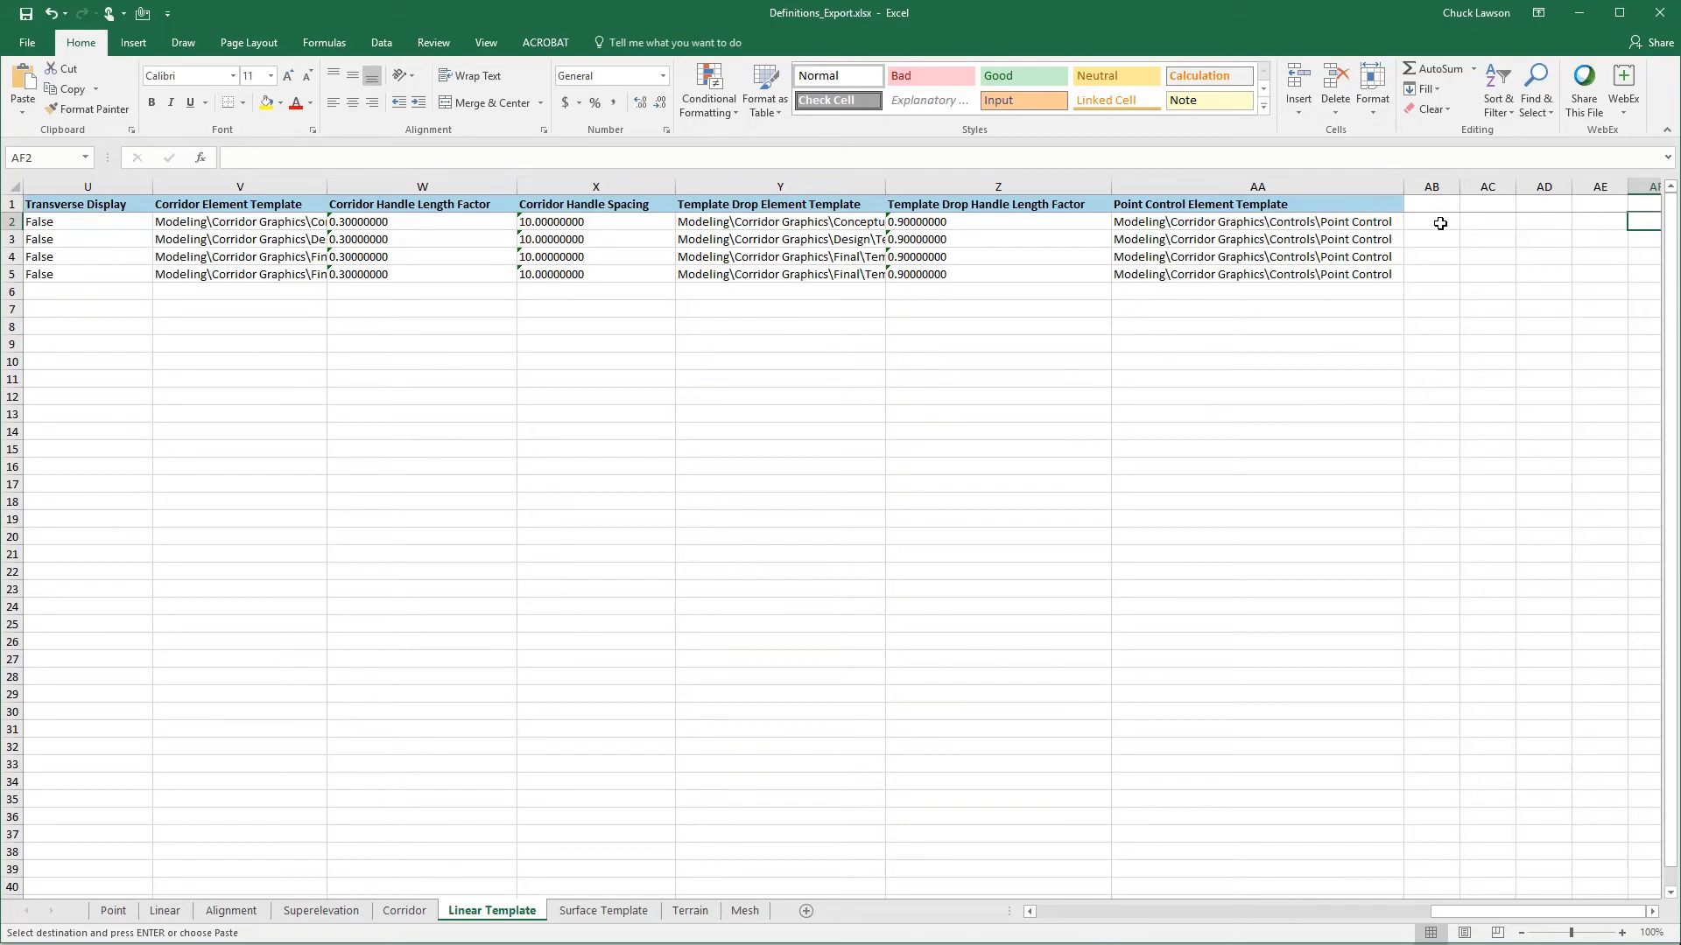
pyautogui.press('Left')
pyautogui.press('Left')
pyautogui.press('Left')
pyautogui.press('Left')
pyautogui.press('Left')
pyautogui.press('Left')
pyautogui.press('Left')
pyautogui.press('Left')
pyautogui.press('Left')
pyautogui.press('Left')
pyautogui.press('Left')
pyautogui.press('Left')
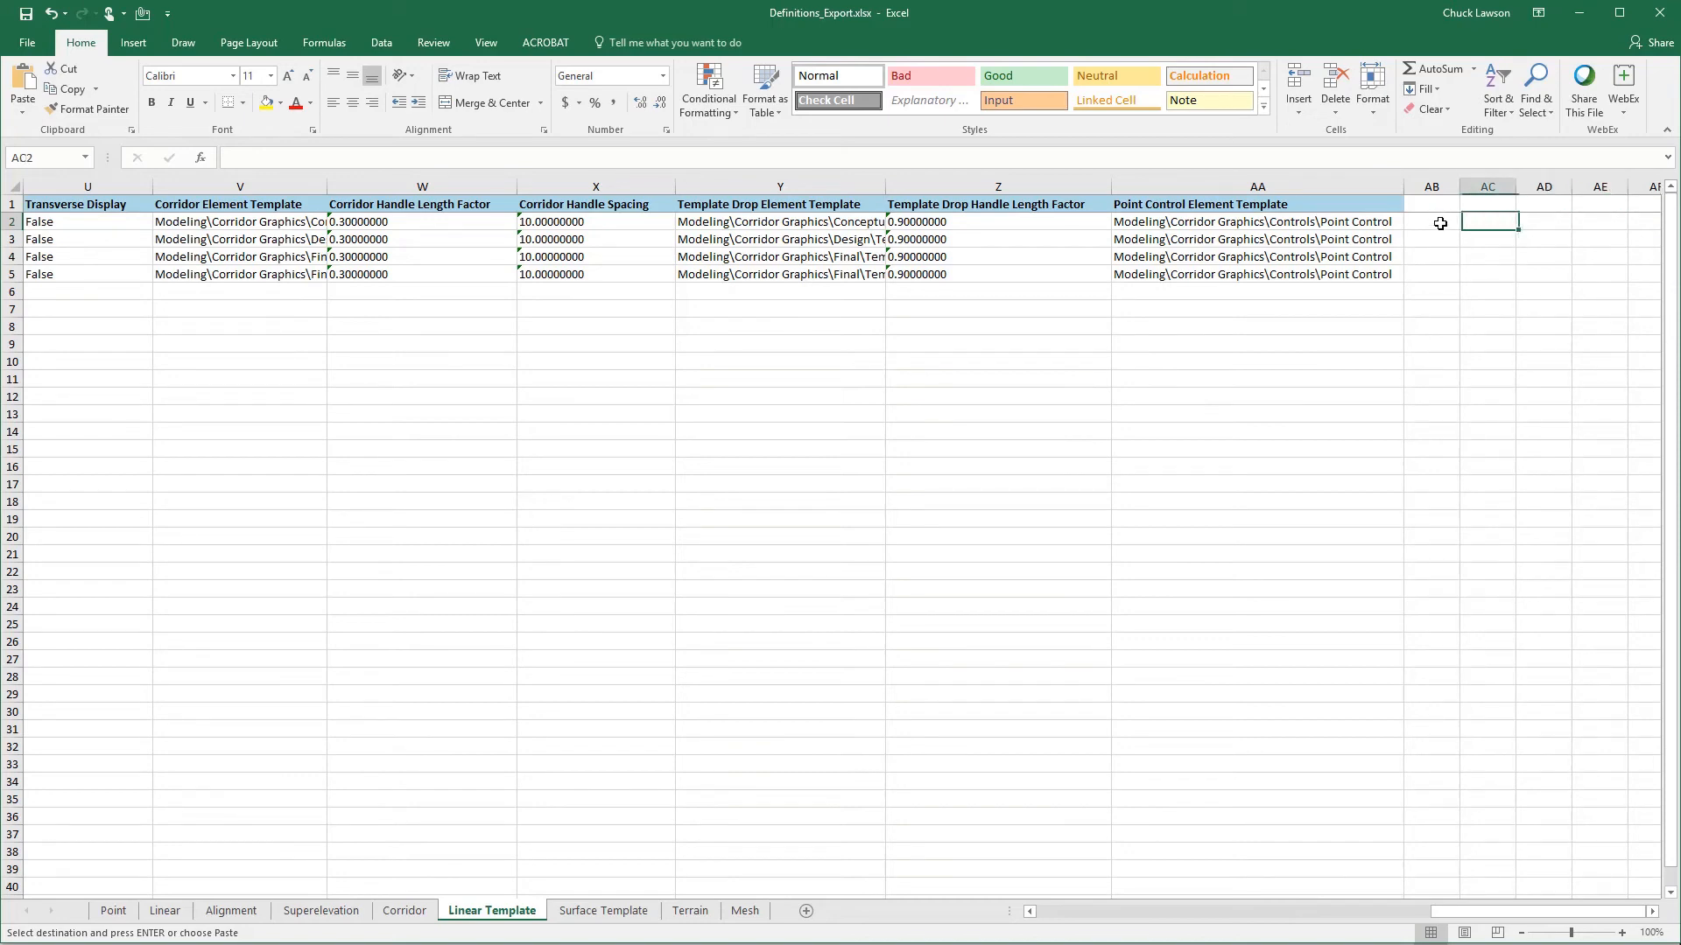
pyautogui.press('Left')
pyautogui.press('Left')
pyautogui.press('Left')
pyautogui.press('Left')
pyautogui.press('Left')
pyautogui.press('Left')
pyautogui.press('Left')
pyautogui.press('Left')
pyautogui.press('Left')
pyautogui.press('Left')
pyautogui.press('Left')
pyautogui.press('Left')
pyautogui.press('Left')
pyautogui.press('Left')
pyautogui.press('Left')
pyautogui.press('Left')
pyautogui.press('Left')
pyautogui.press('Left')
pyautogui.press('Left')
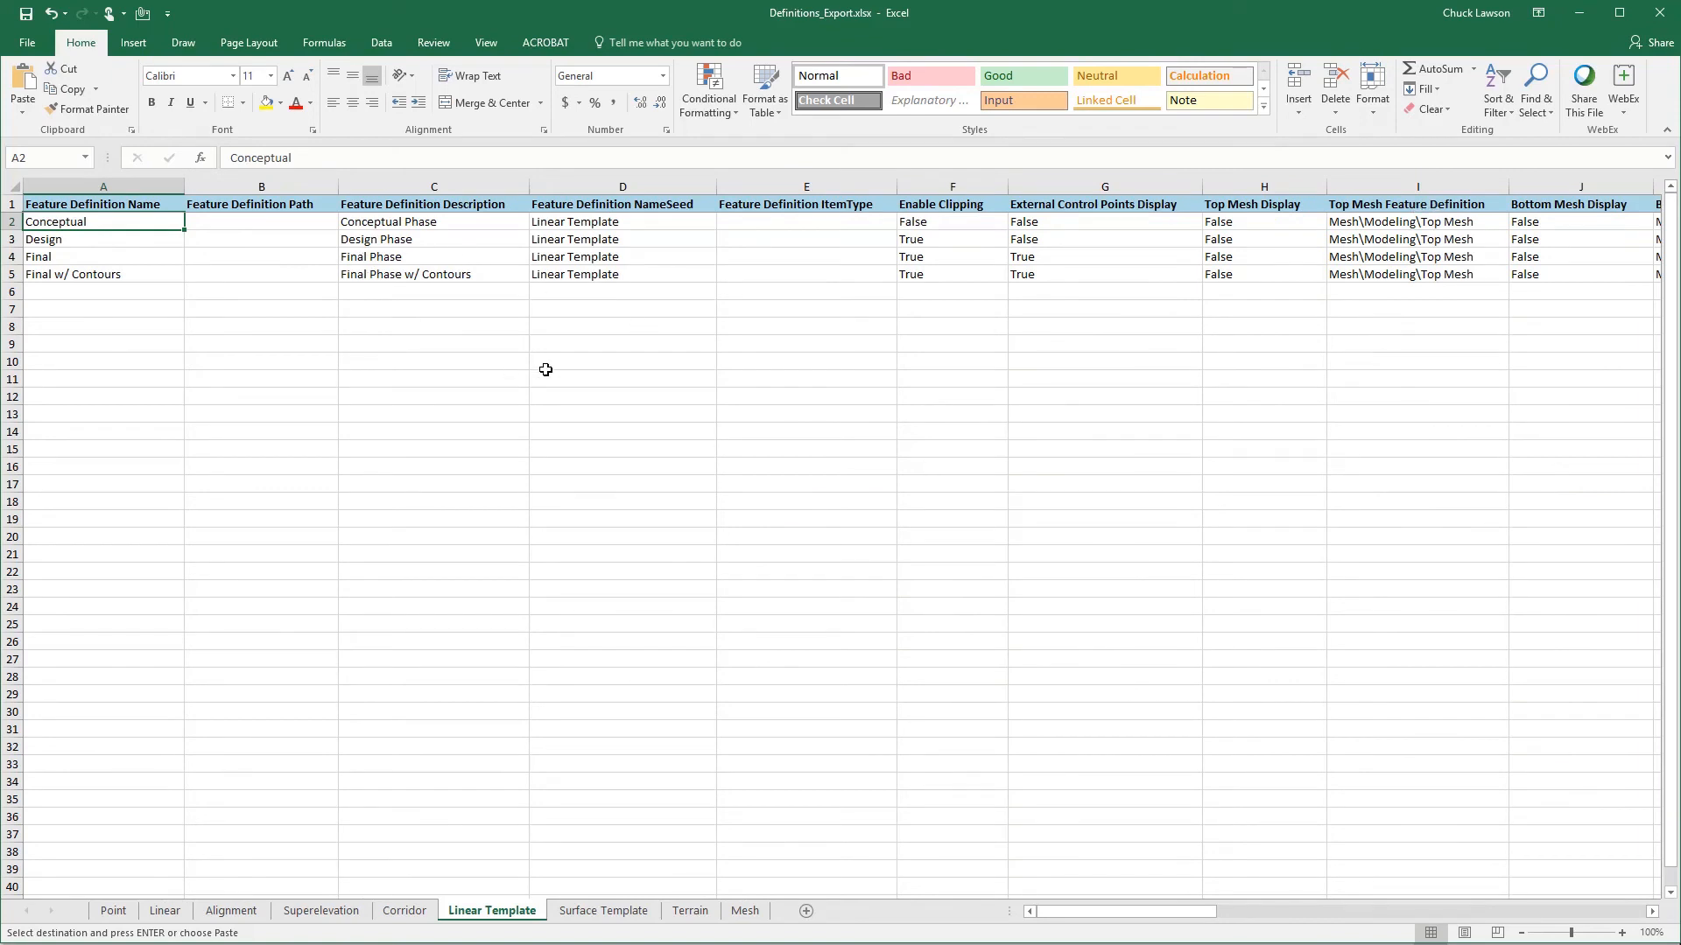
# - Open the Surface Template sheet in both Definitions_Export.xlsx and Definitions_Export_Delivered_Export.xlsx
pyautogui.click(592, 912)
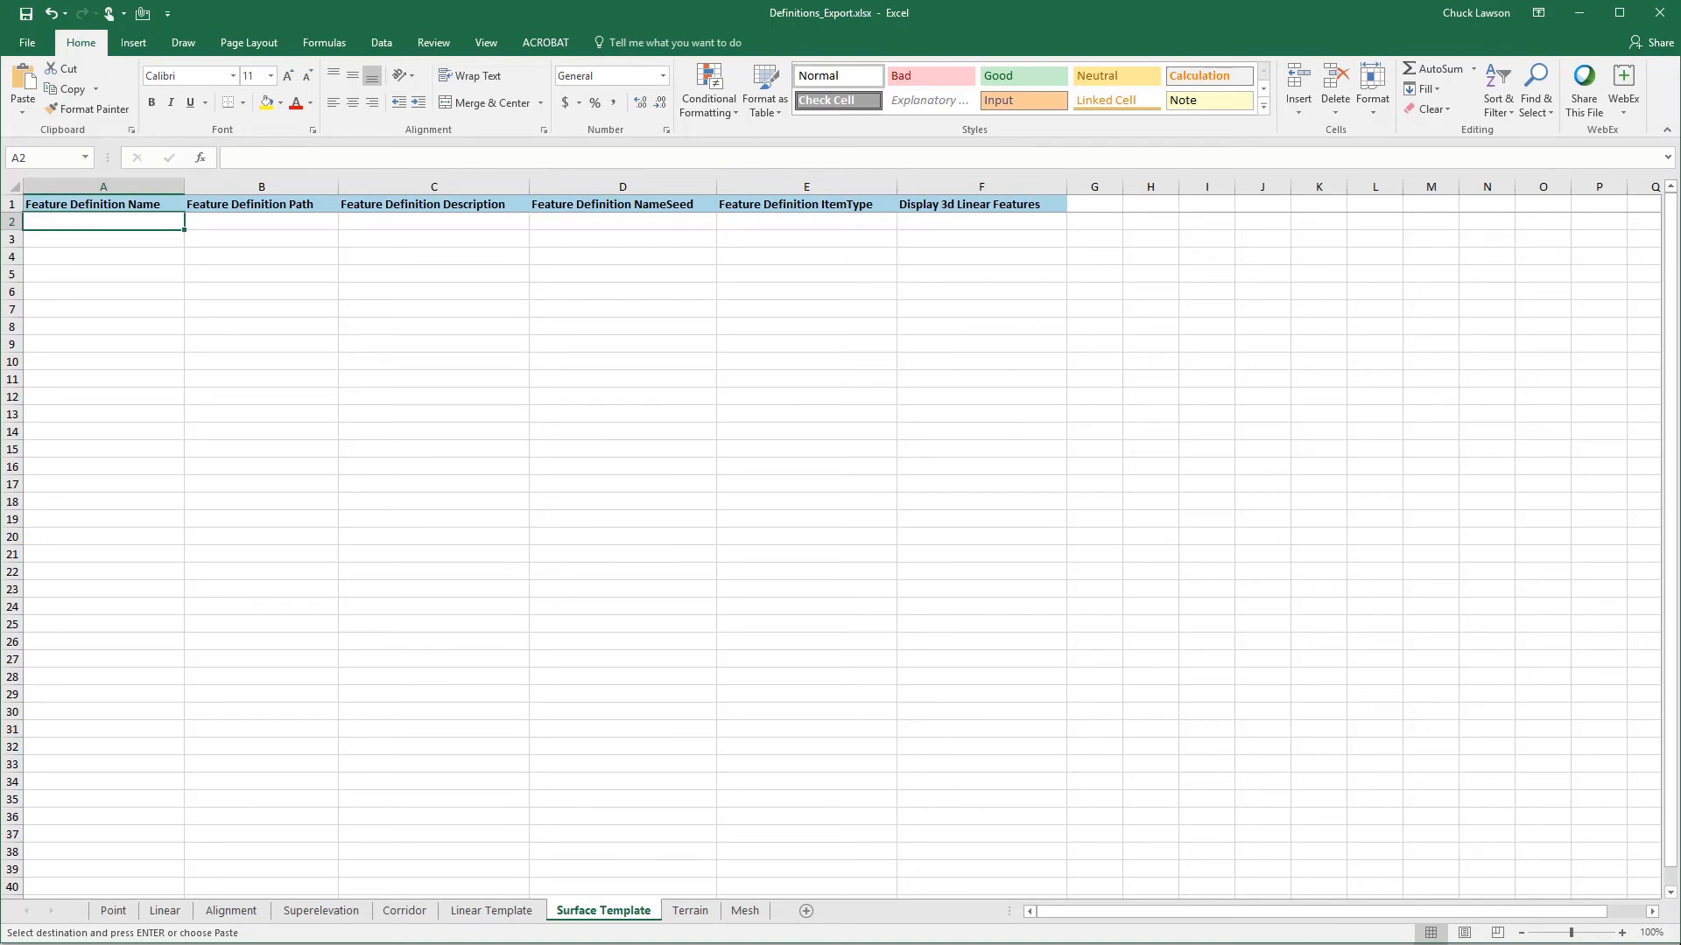
pyautogui.moveTo(714, 944)
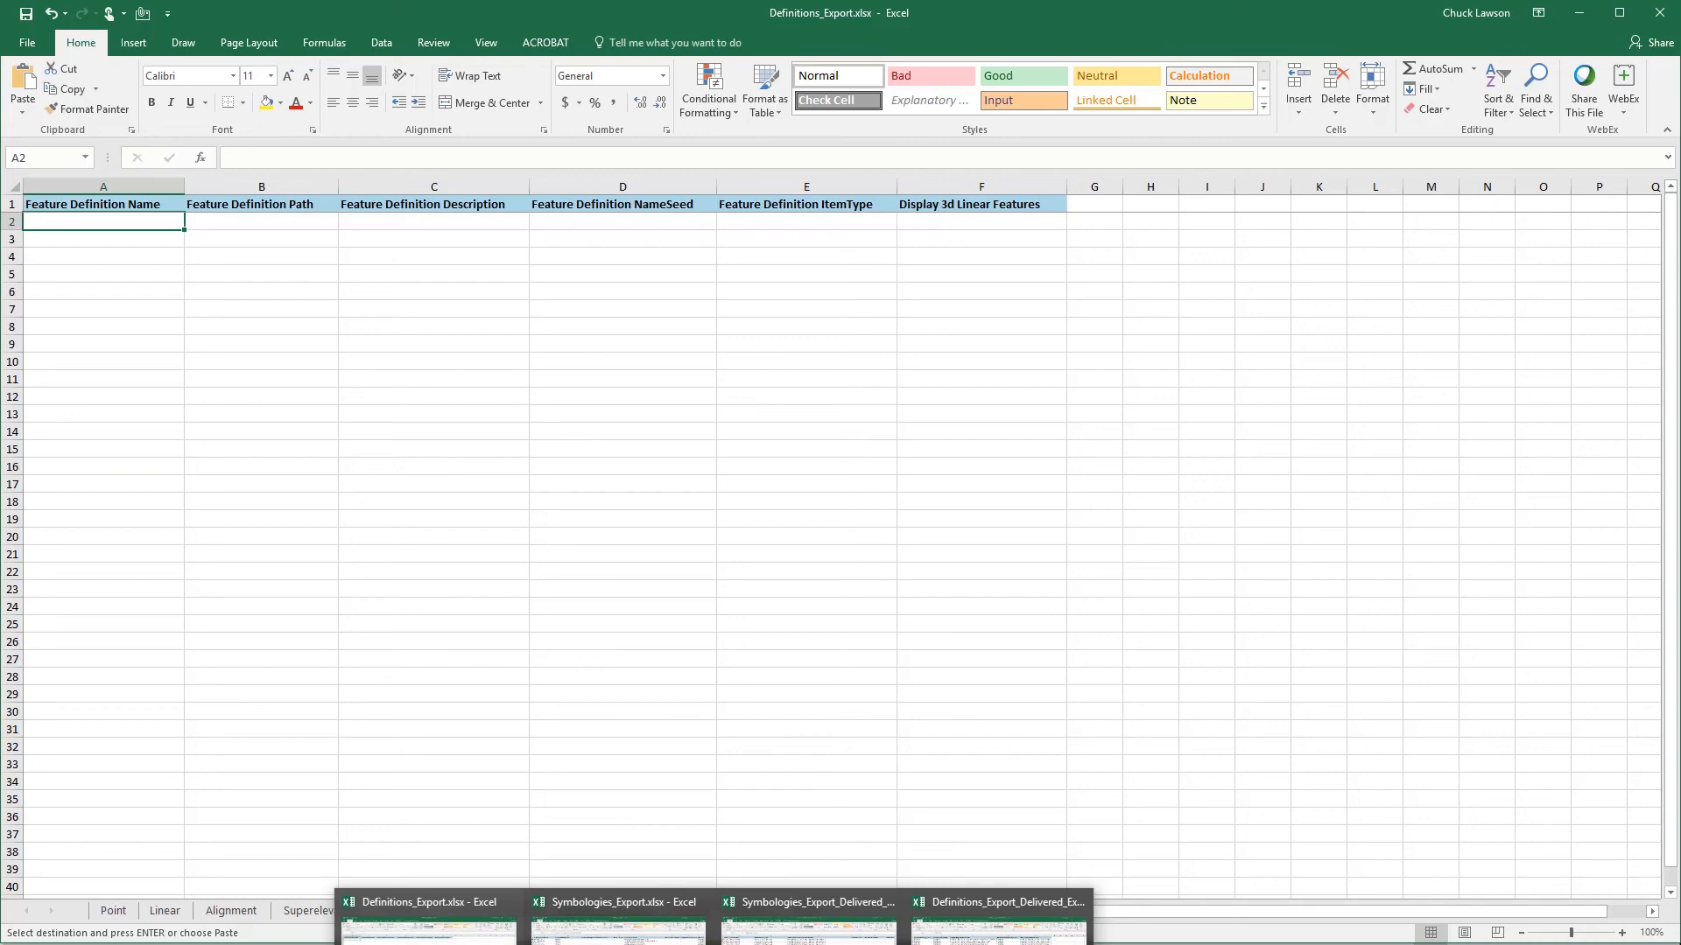
pyautogui.click(997, 915)
pyautogui.click(613, 915)
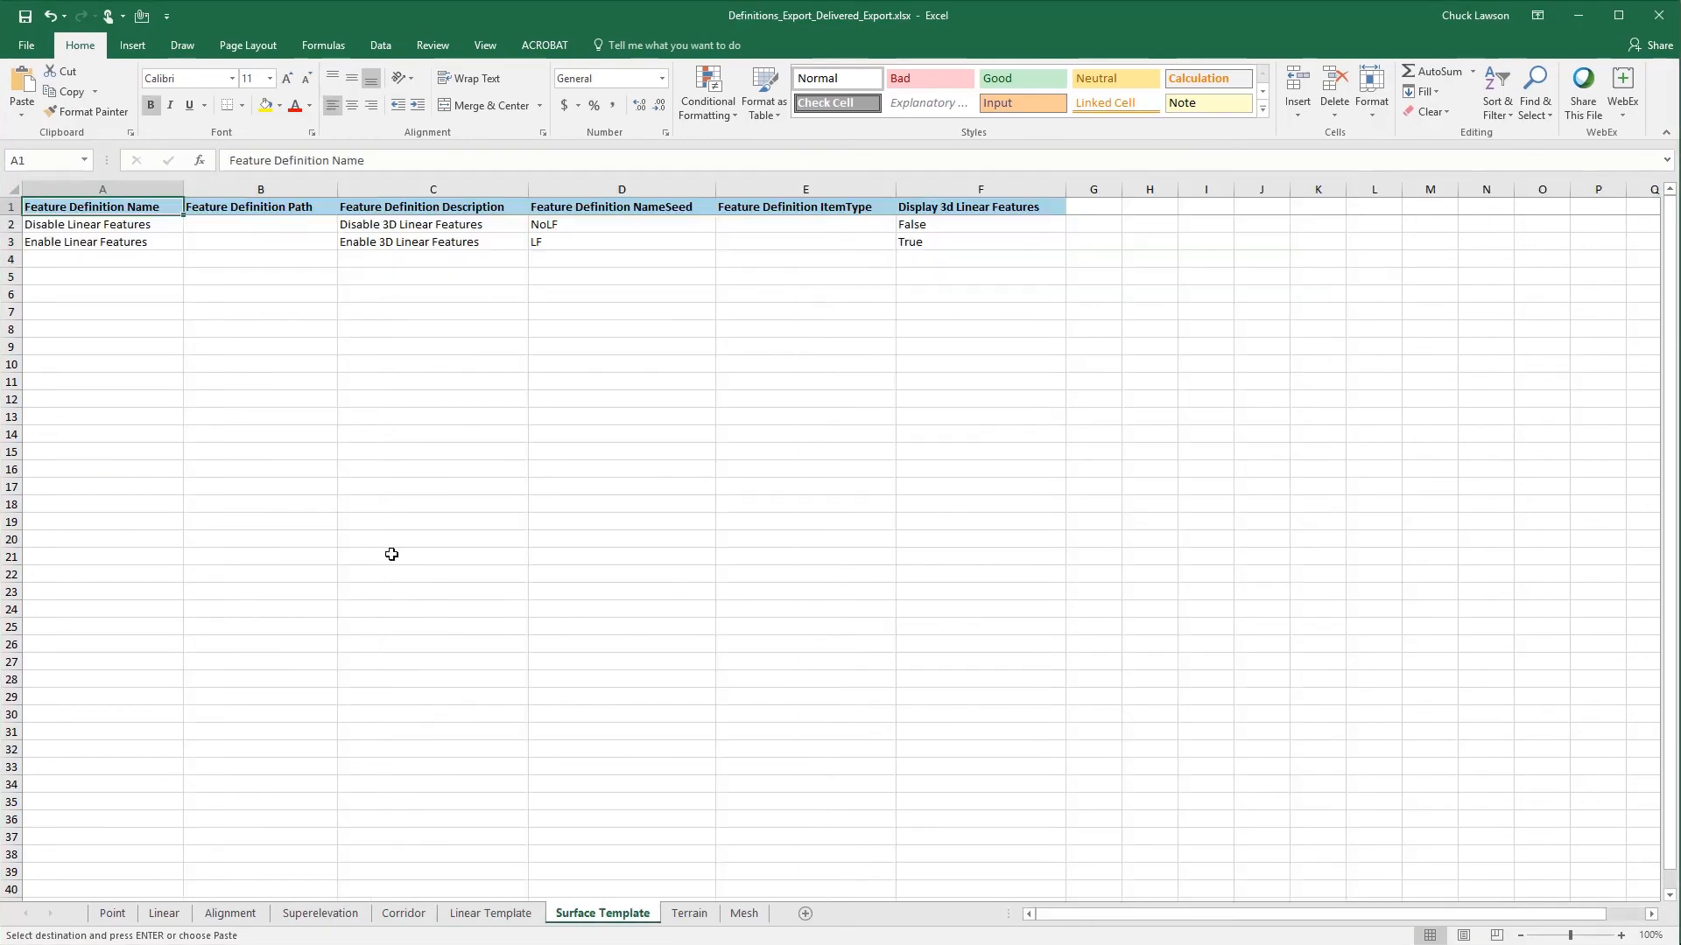
# - Copy the delivered Surface Template rows Disable Linear Features and Enable Linear Features, range A2:F3
pyautogui.click(55, 221)
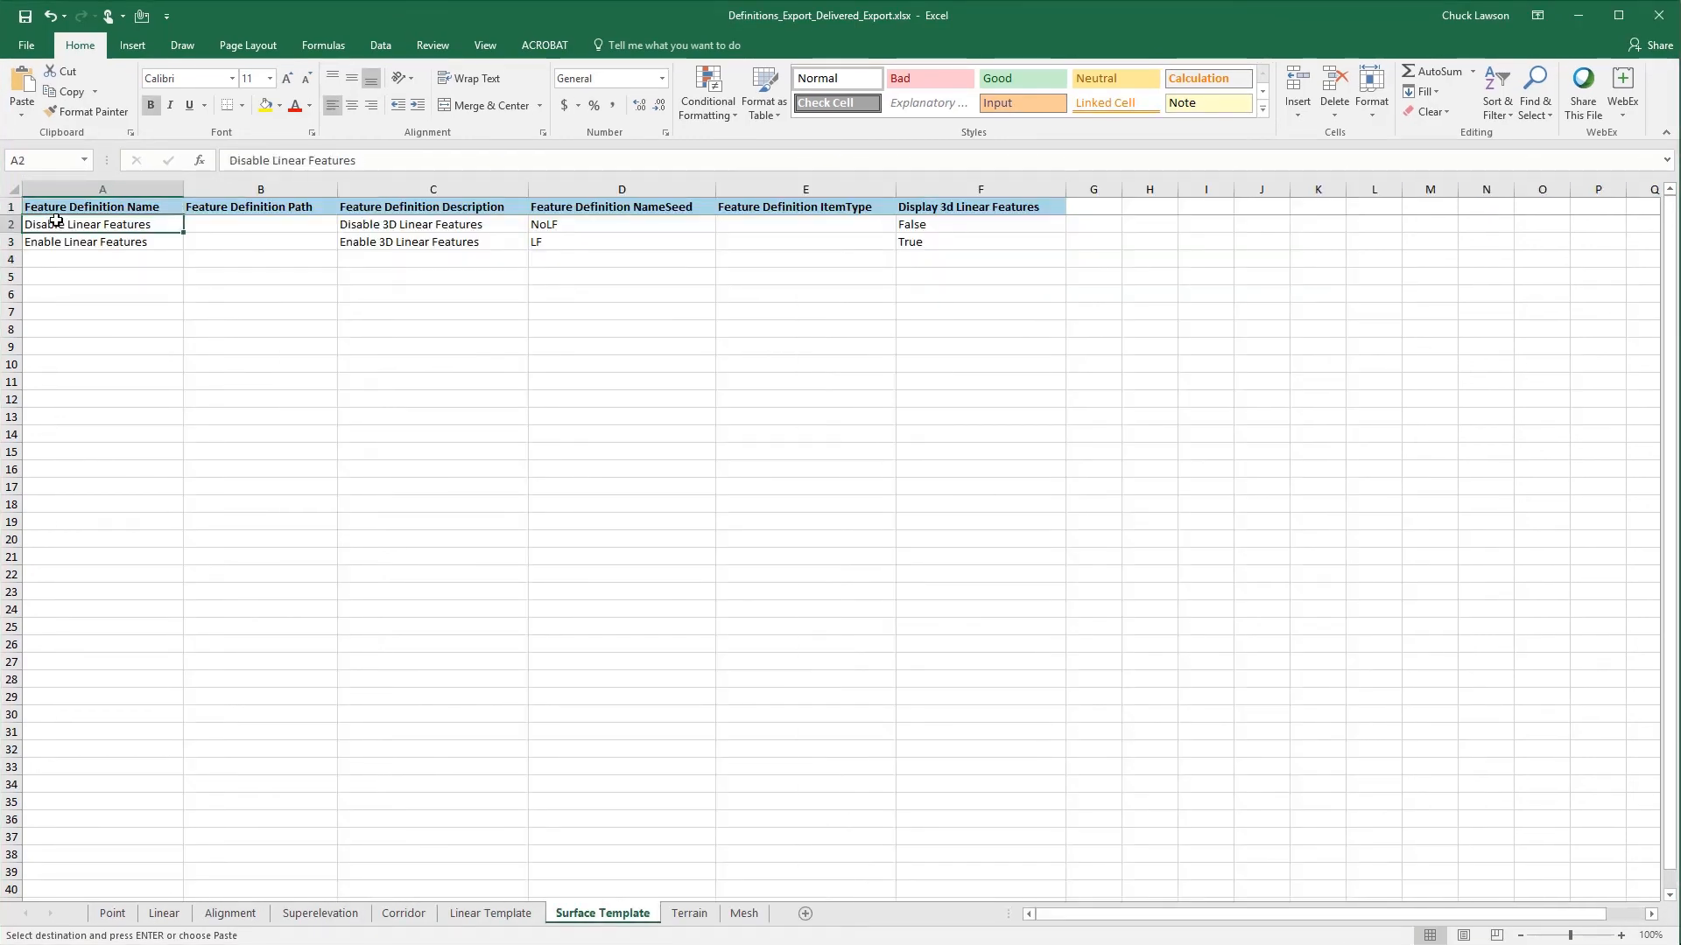
pyautogui.moveTo(55, 221); pyautogui.dragTo(925, 243)
pyautogui.rightClick(183, 227)
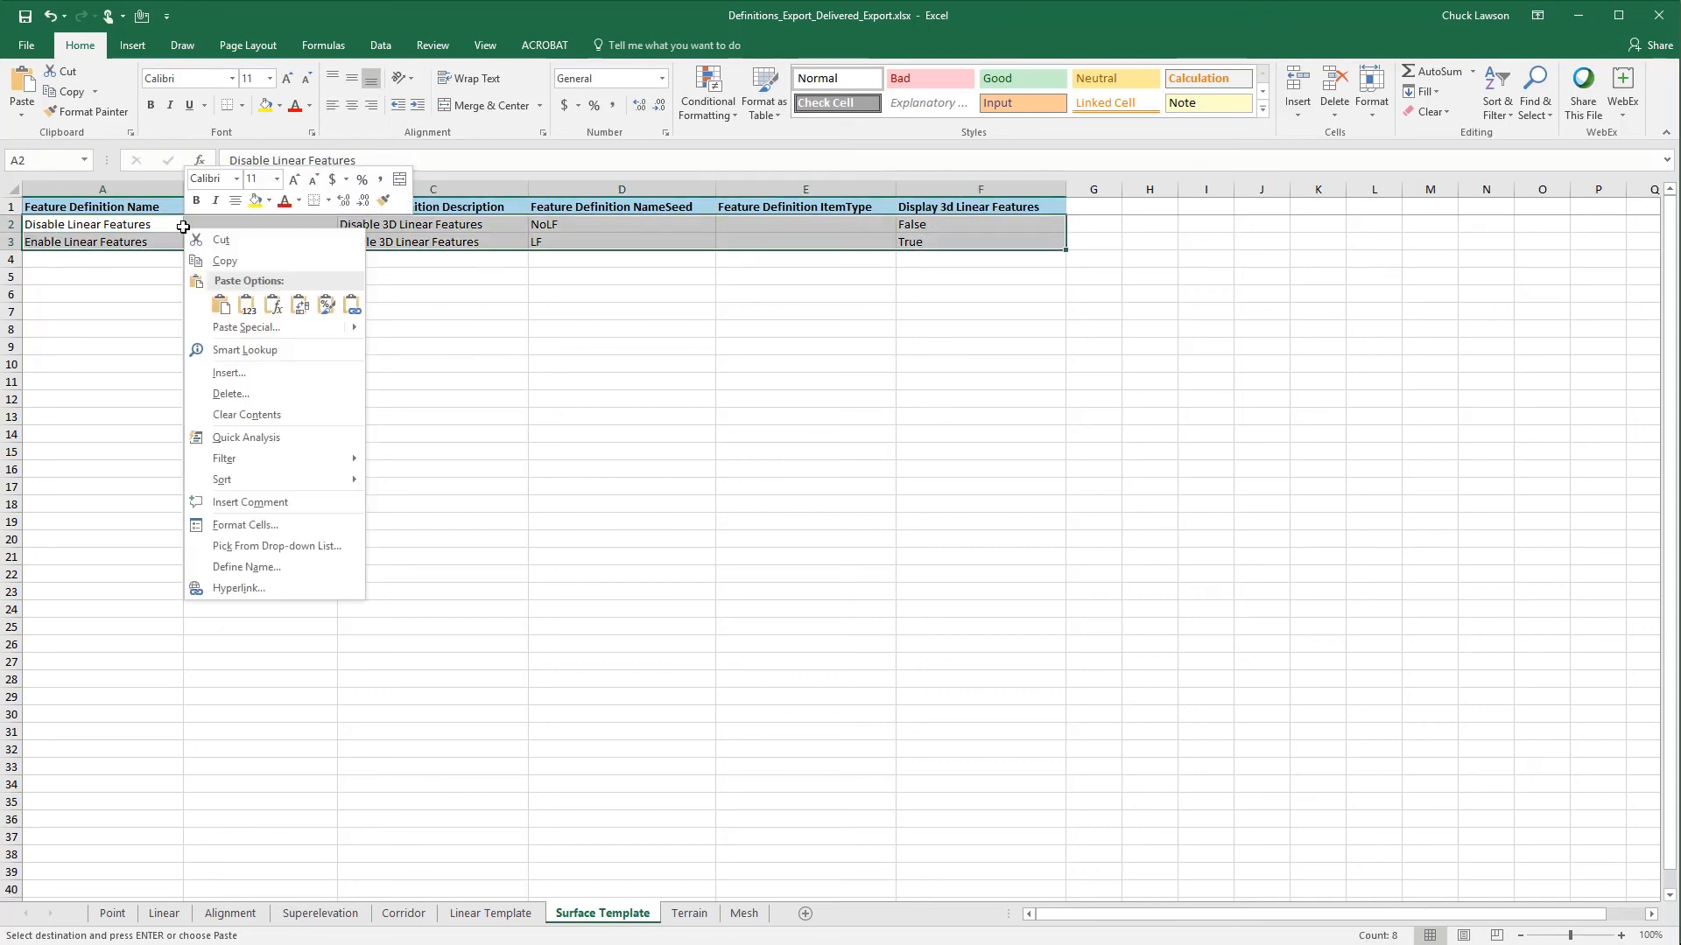
pyautogui.click(225, 261)
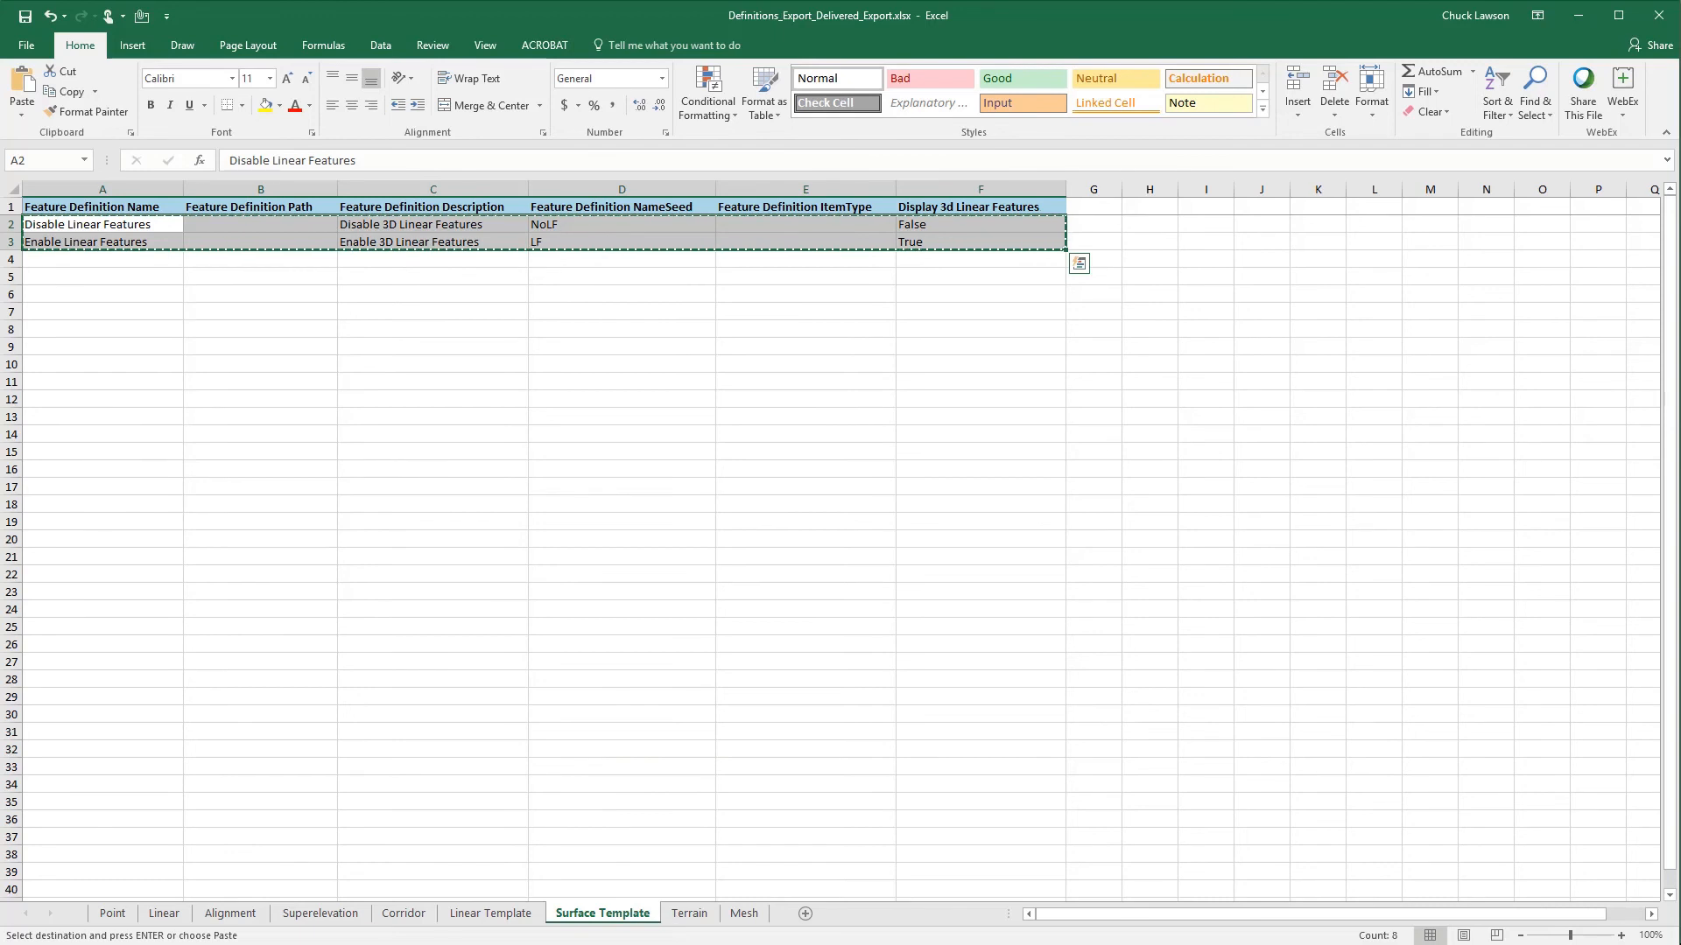
# - Paste the copied rows at A2 on the Surface Template sheet of Definitions_Export.xlsx
pyautogui.moveTo(715, 943)
pyautogui.click(438, 928)
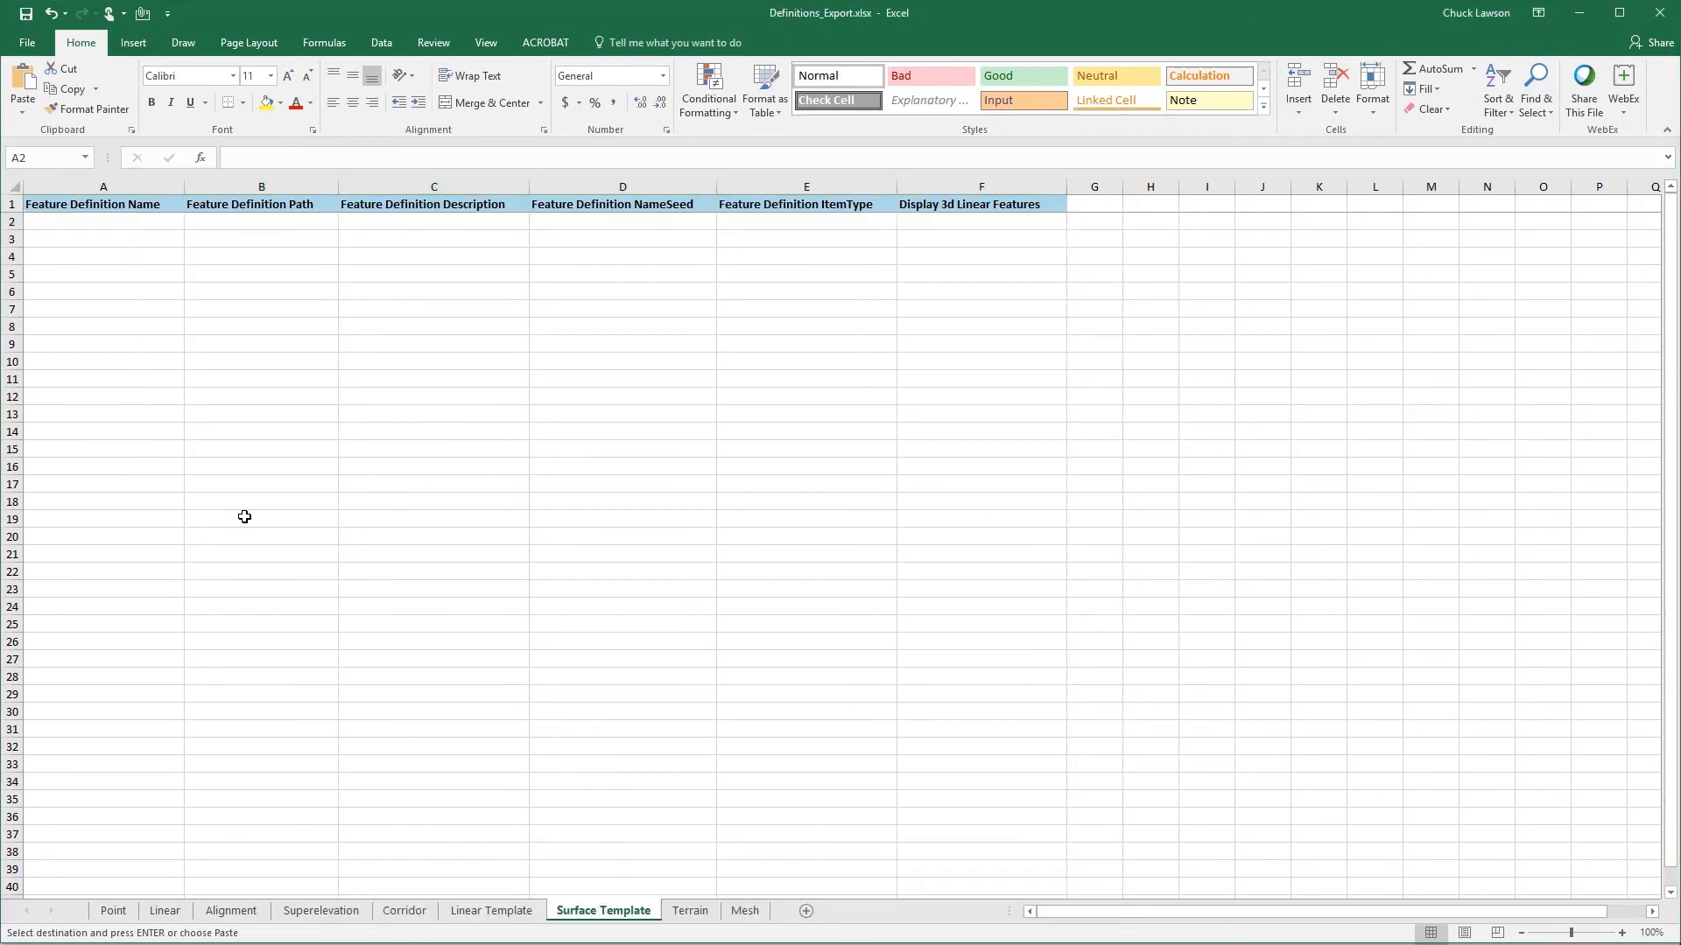
pyautogui.hotkey('ctrl', 'v')
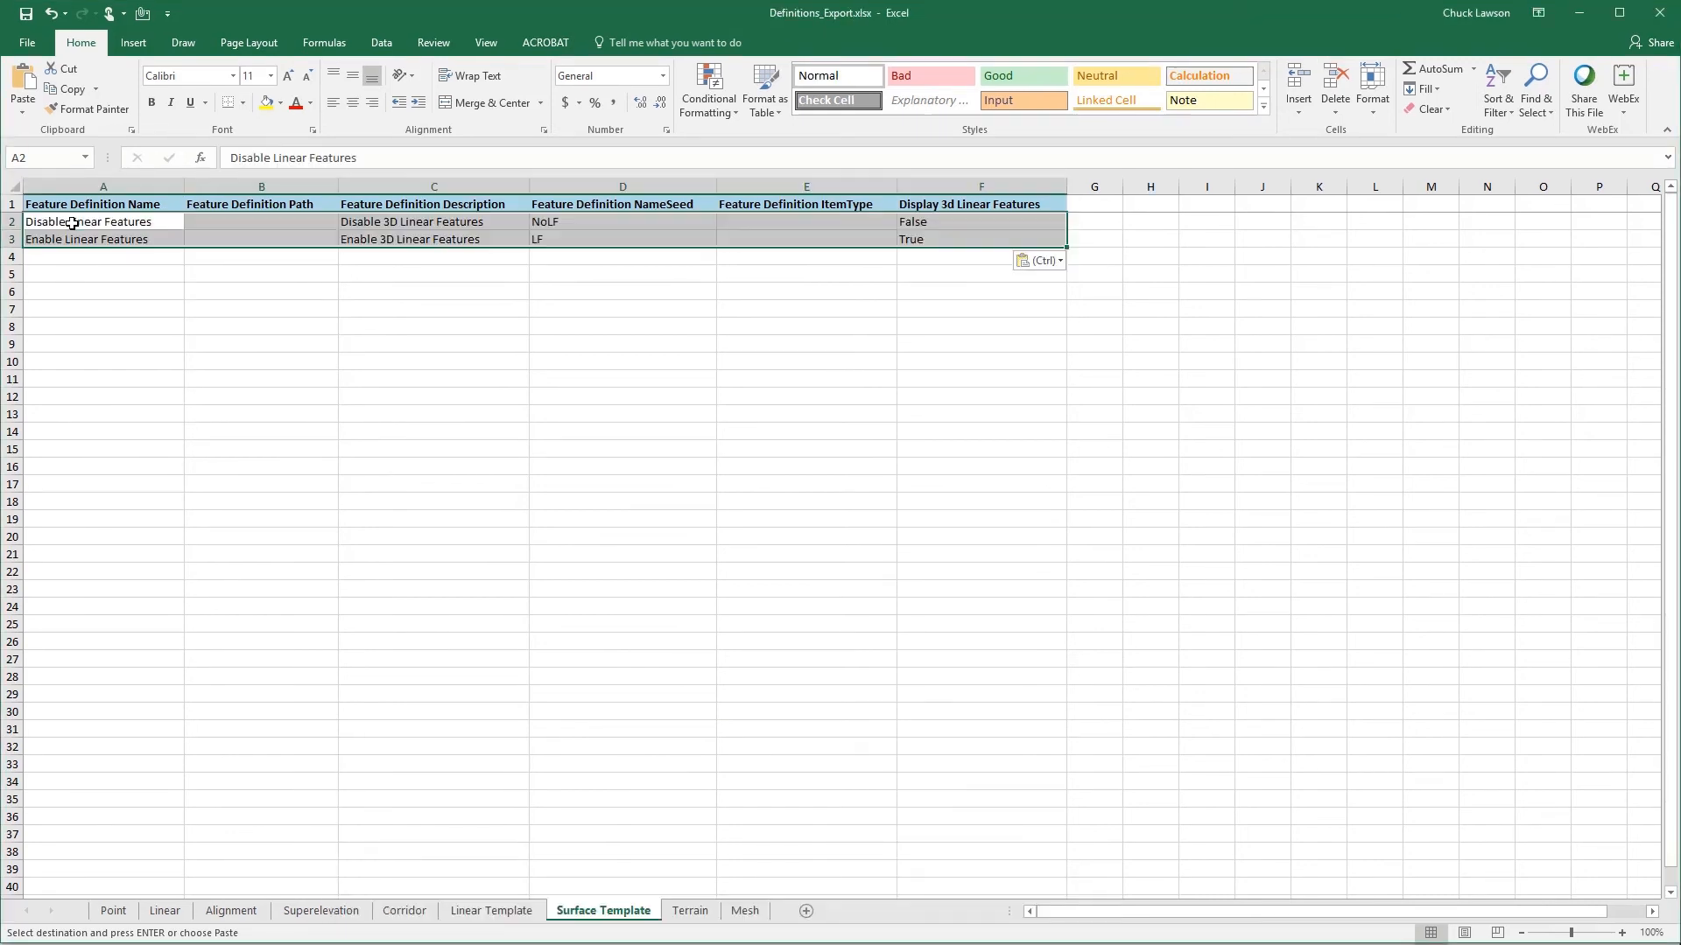
pyautogui.click(158, 292)
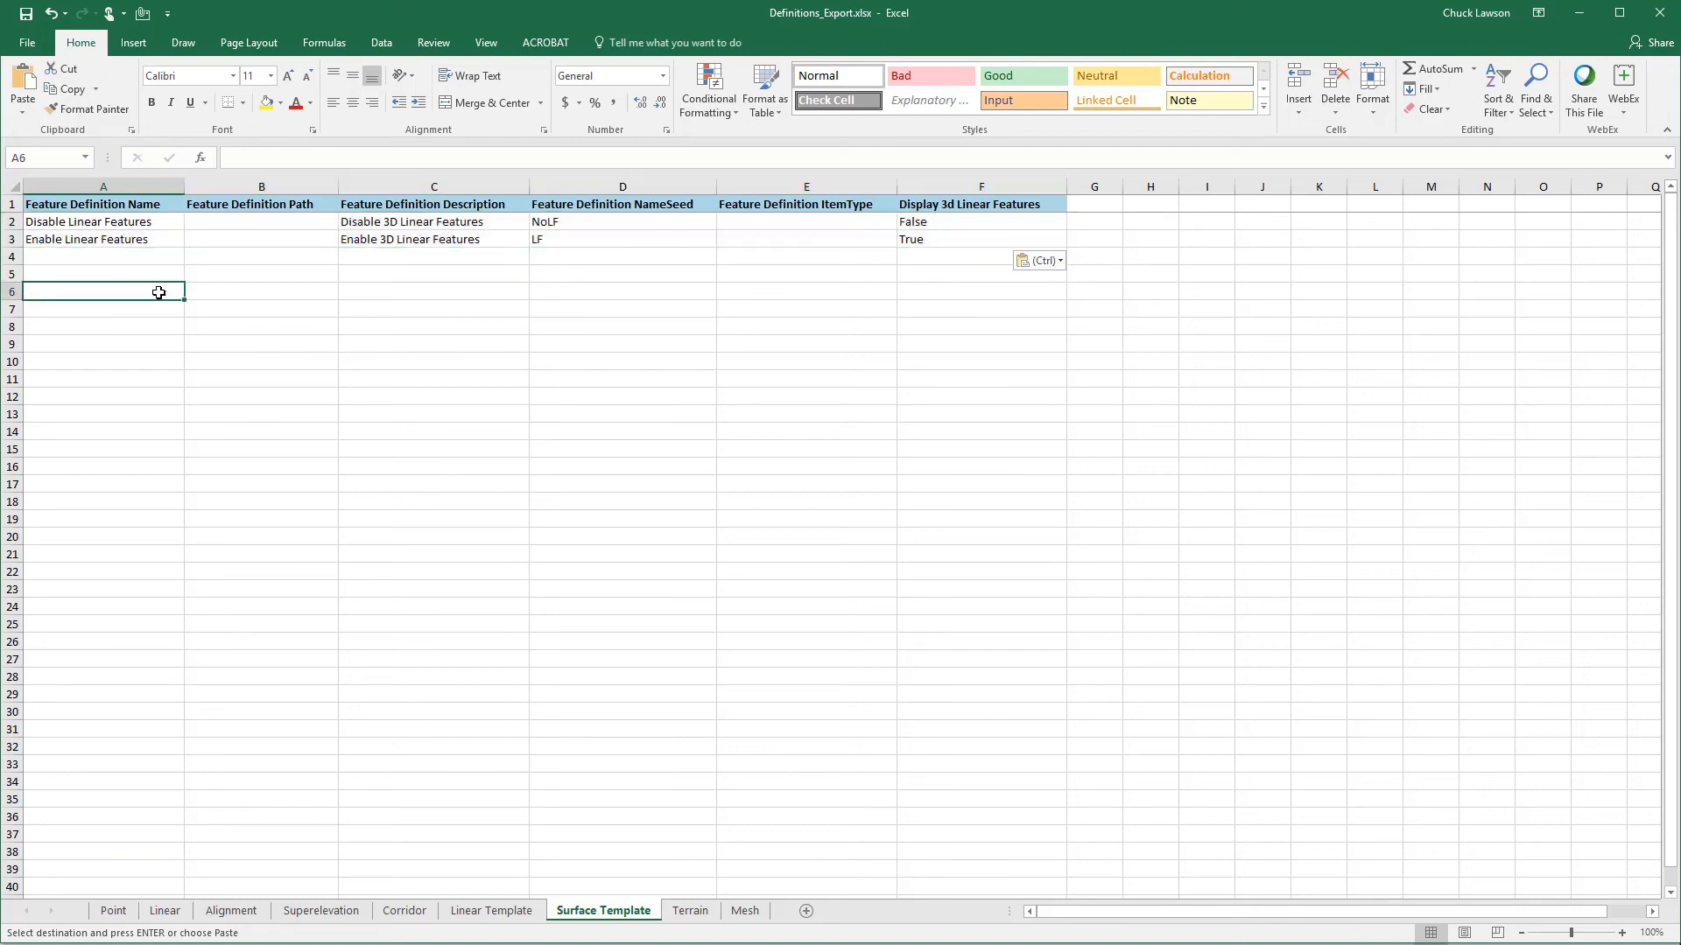
pyautogui.click(146, 220)
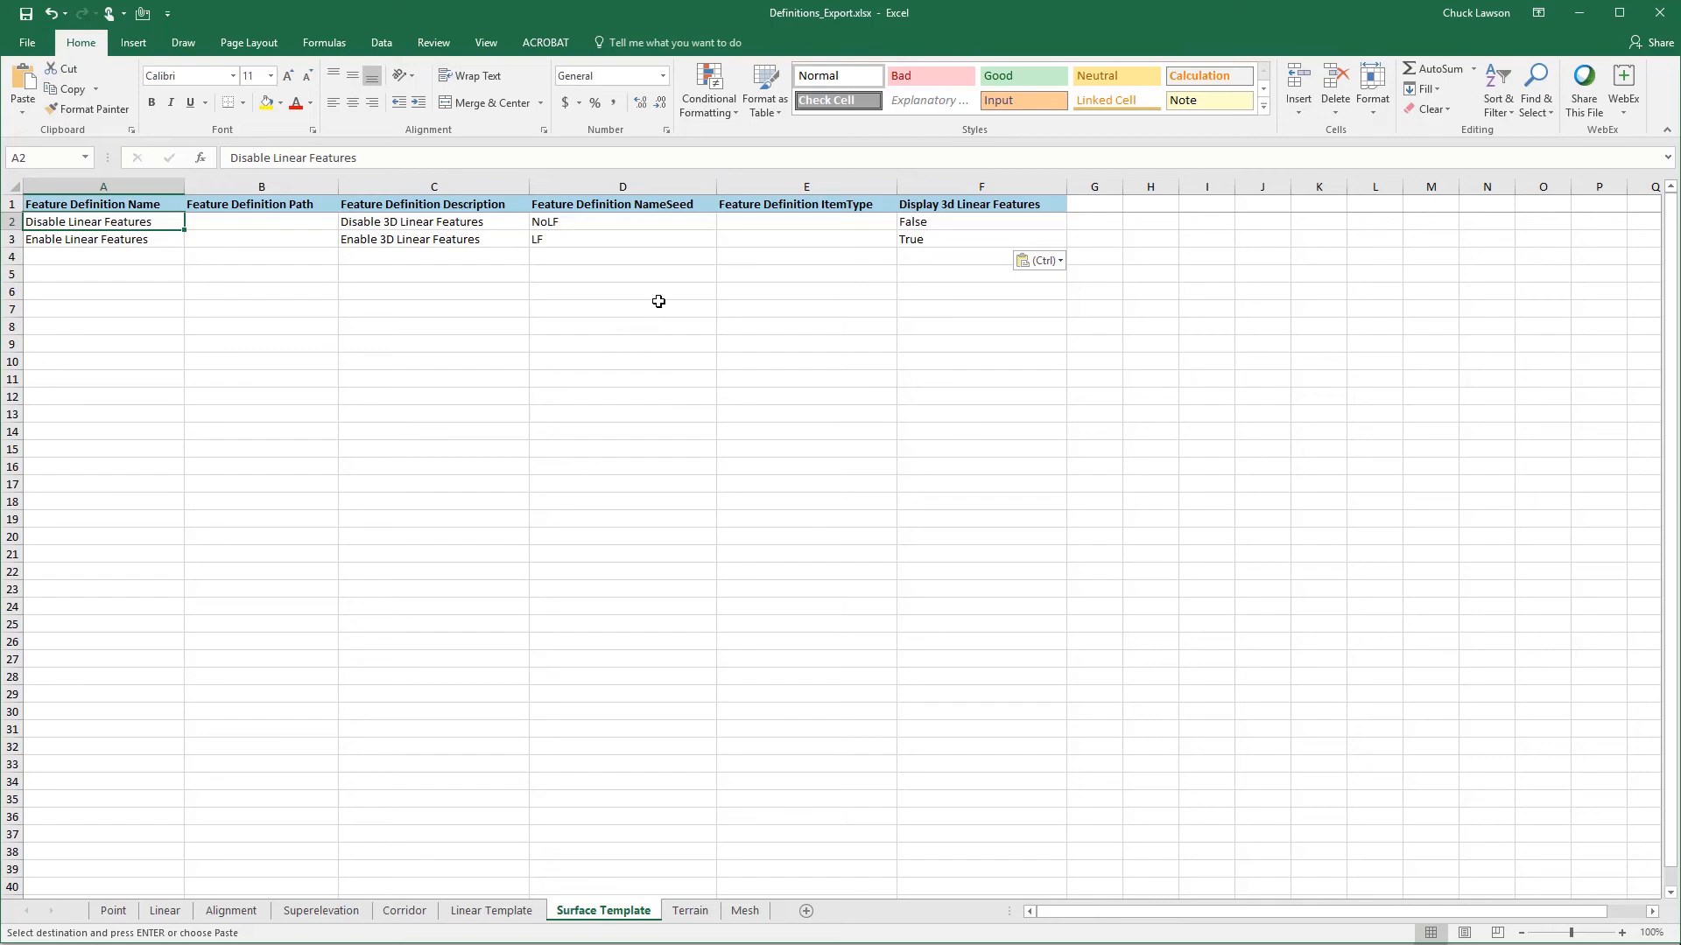
# - Open the Terrain sheet of Definitions_Export.xlsx and save the workbook
pyautogui.click(700, 913)
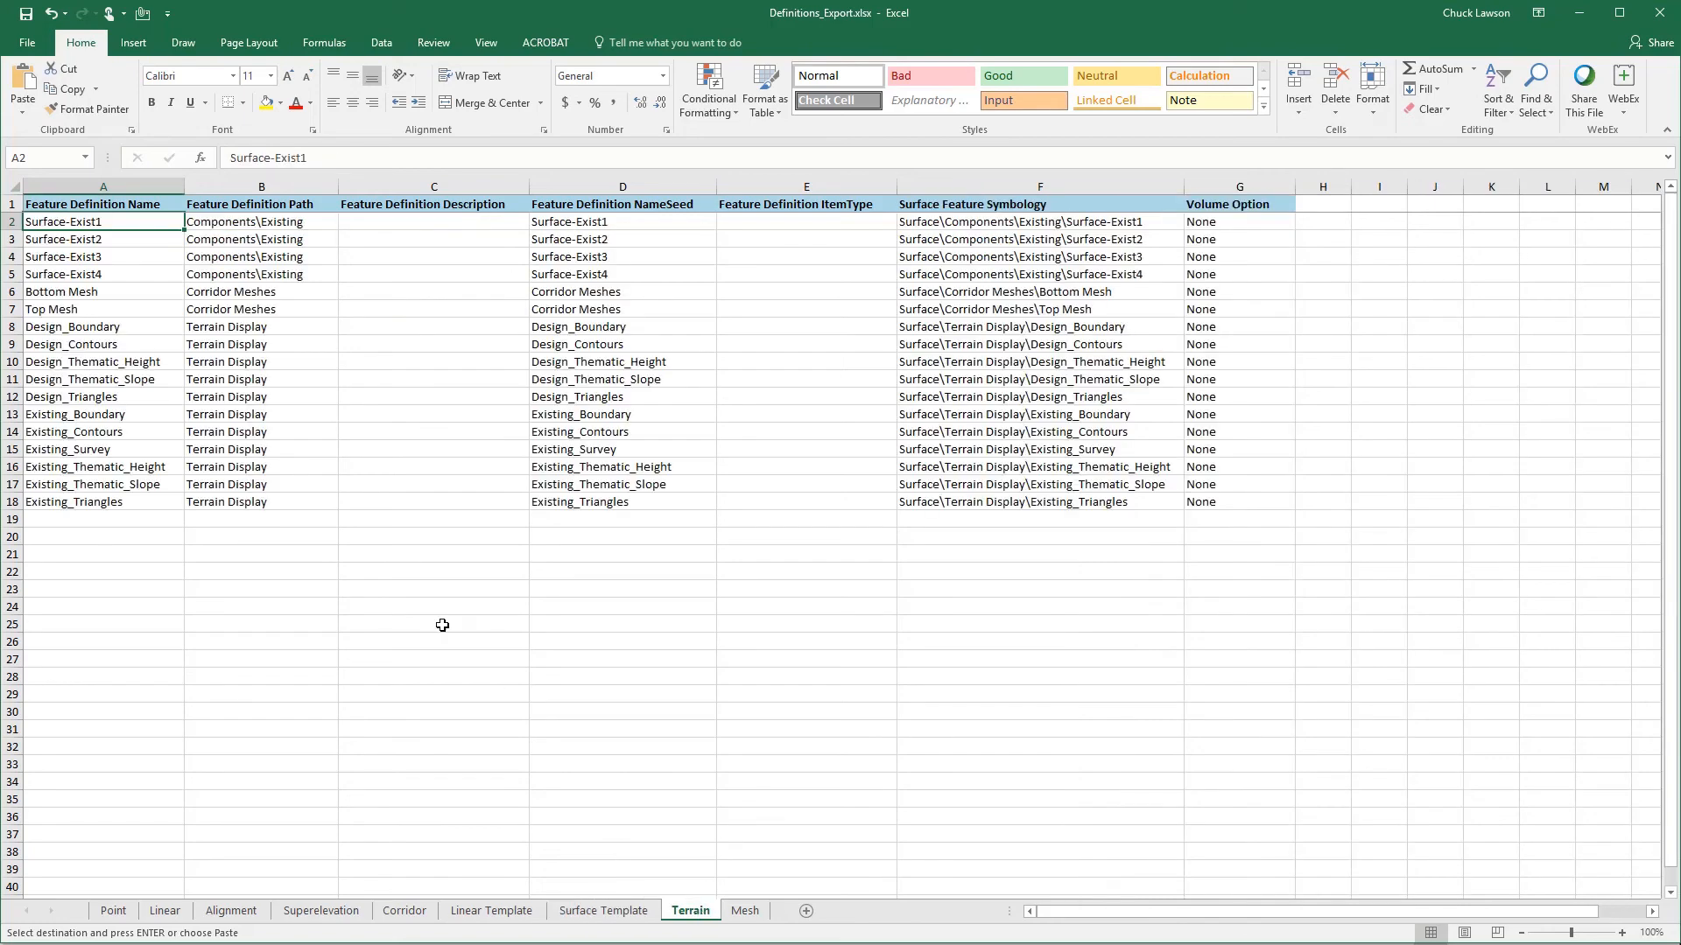
pyautogui.click(21, 16)
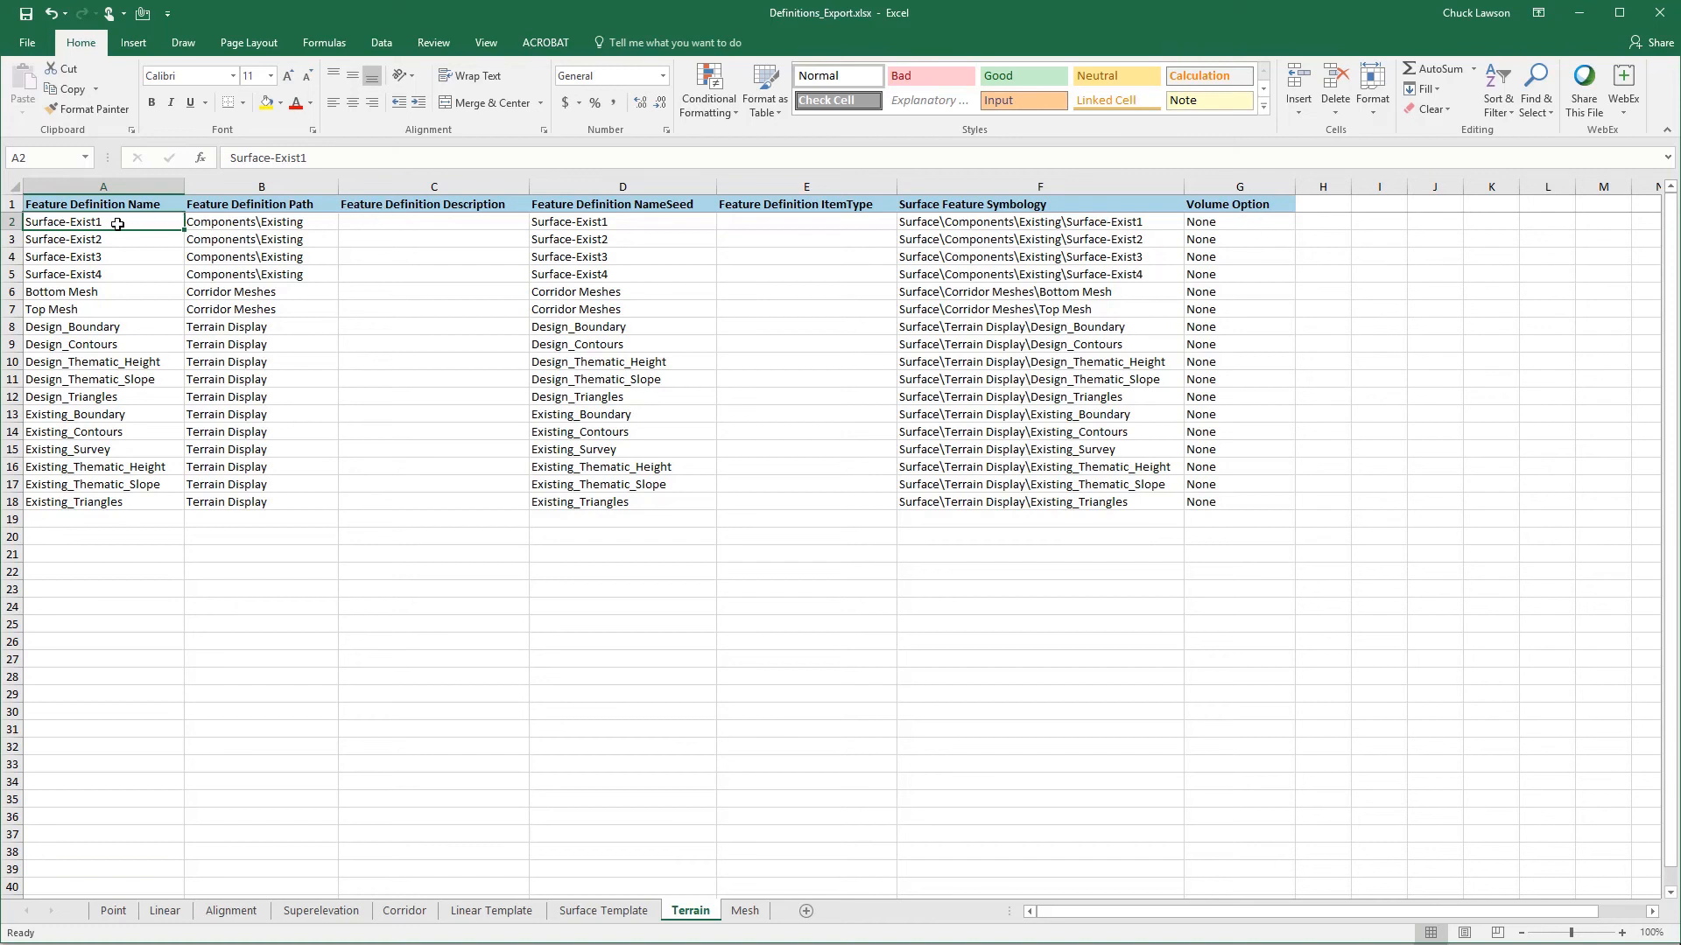
# - Copy the Terrain feature definition names in A2:A18 into the Feature Definition Description column starting at C2
pyautogui.keyDown('shift'); pyautogui.click(83, 503); pyautogui.keyUp('shift')
pyautogui.rightClick(84, 504)
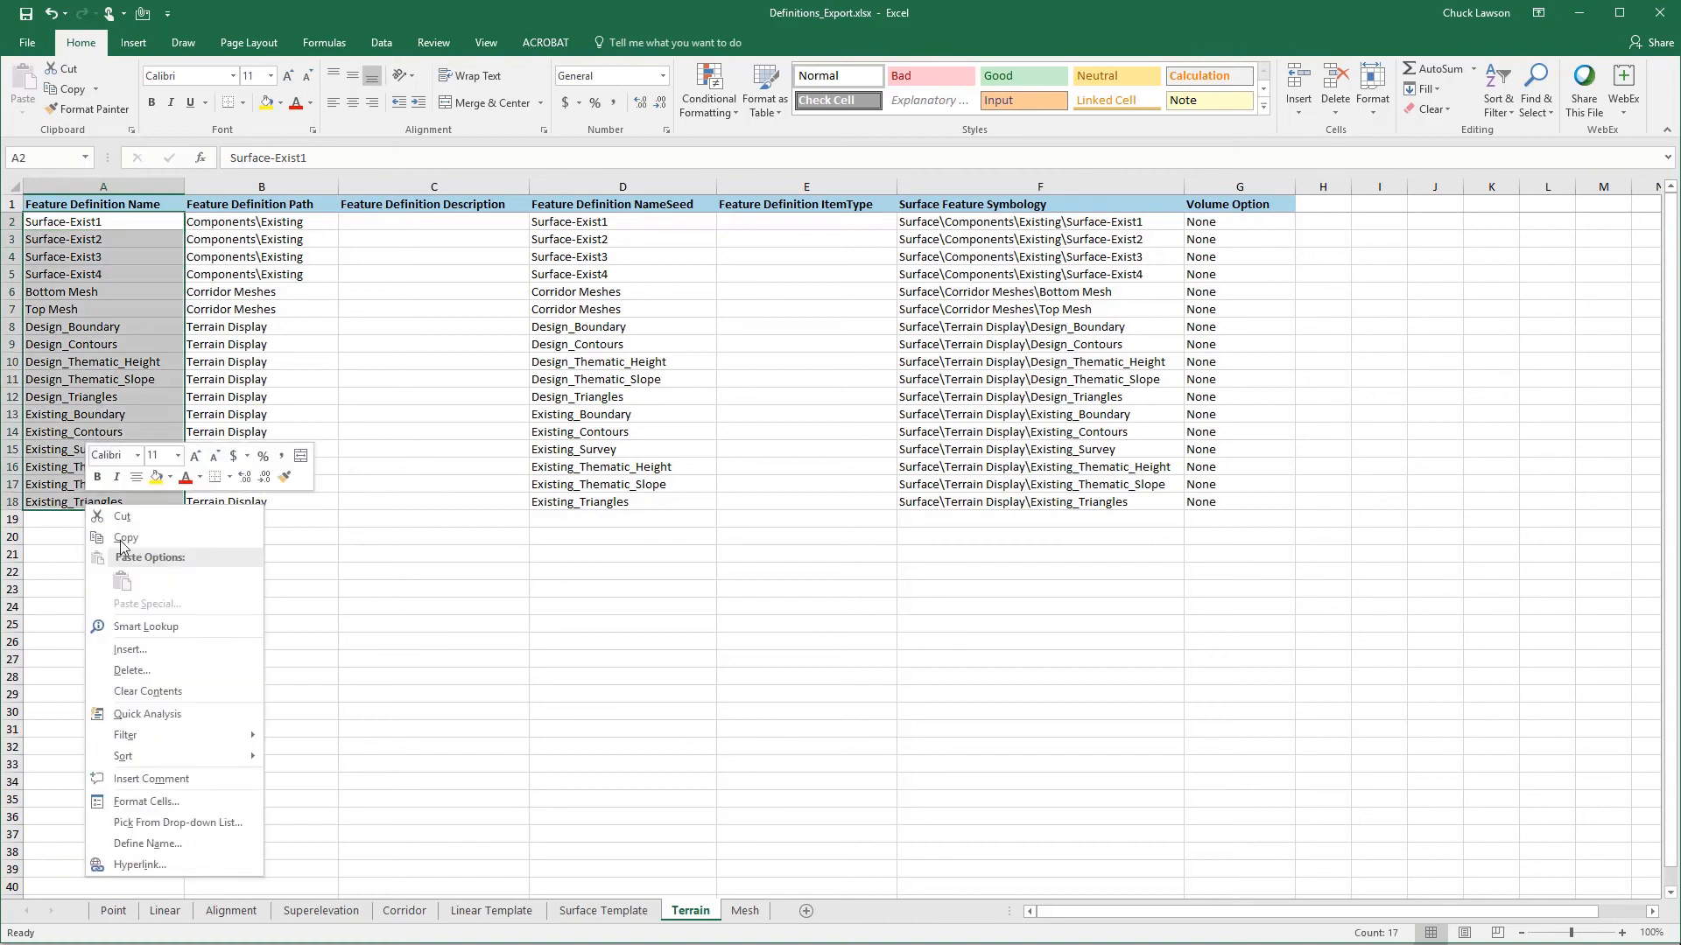
pyautogui.click(123, 538)
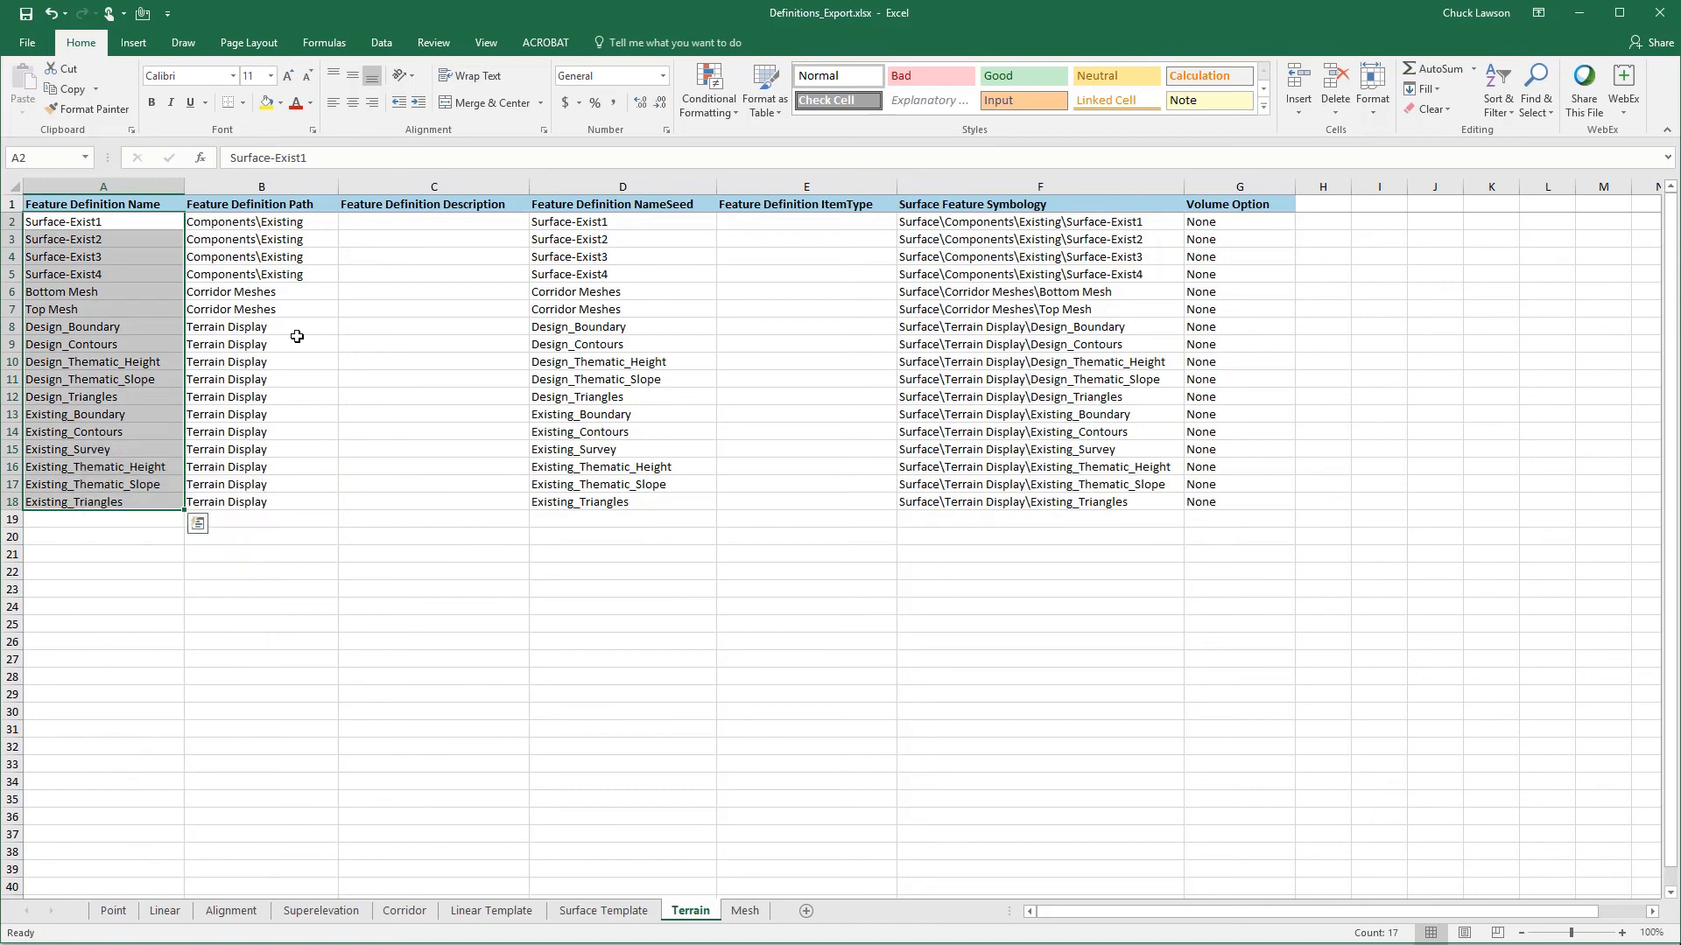
pyautogui.click(359, 228)
pyautogui.hotkey('ctrl', 'v')
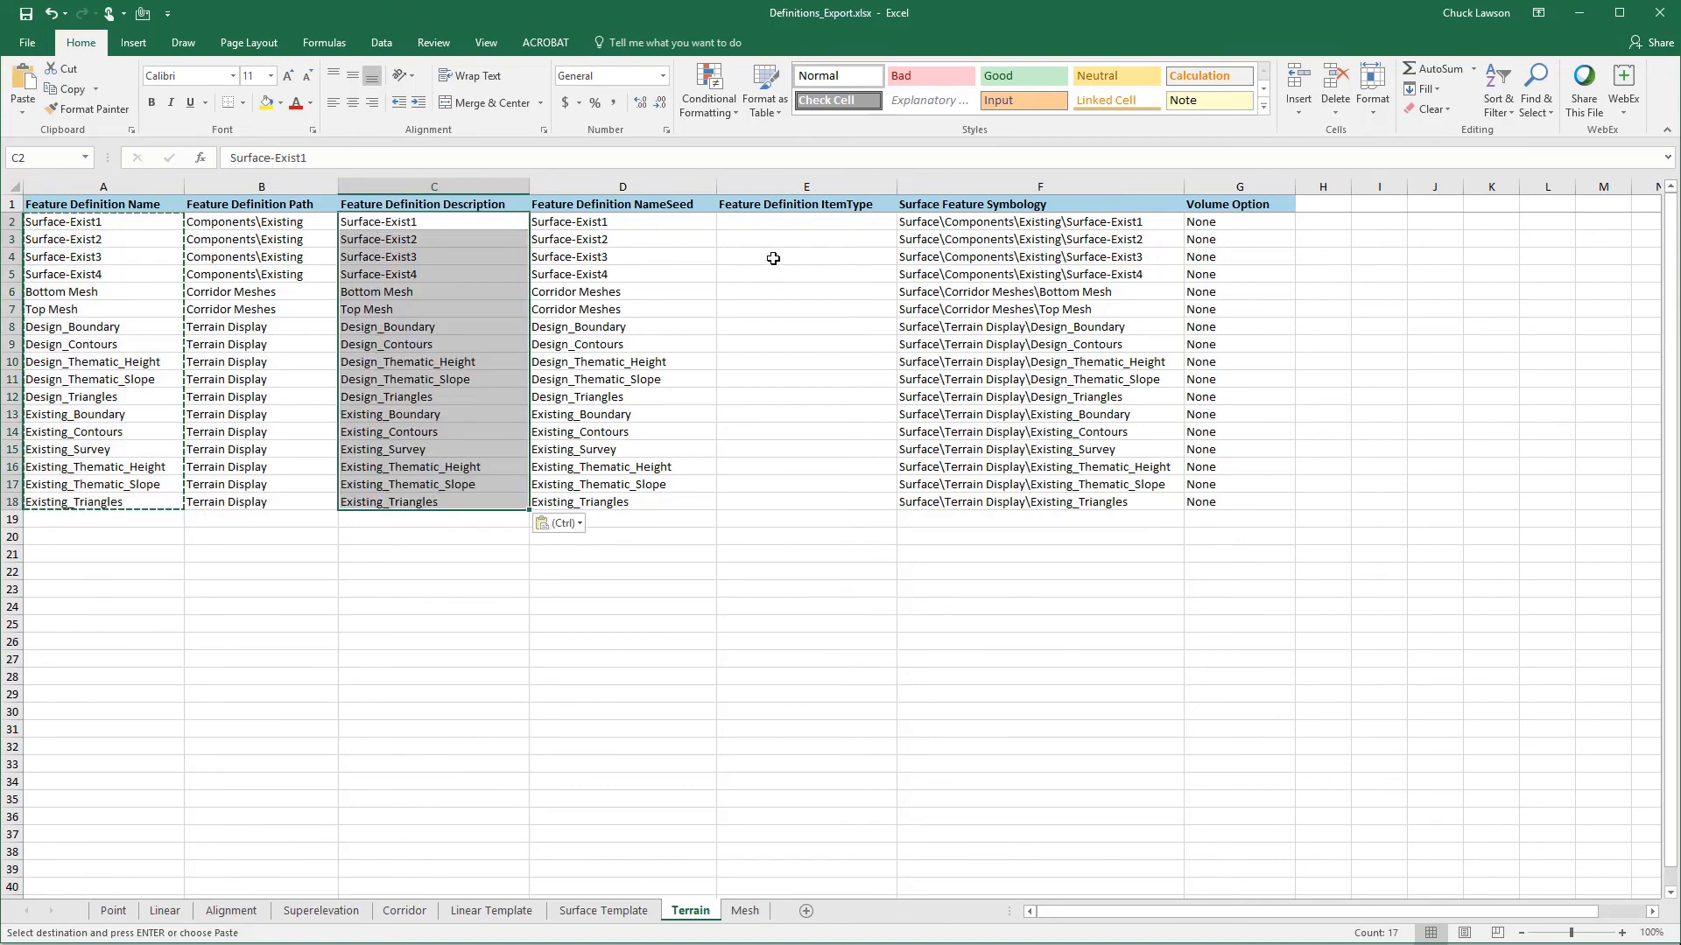
# - Set the Volume Option to Existing for the Surface-Exist1 through Surface-Exist4 terrain definitions, cells G2:G5
pyautogui.click(780, 224)
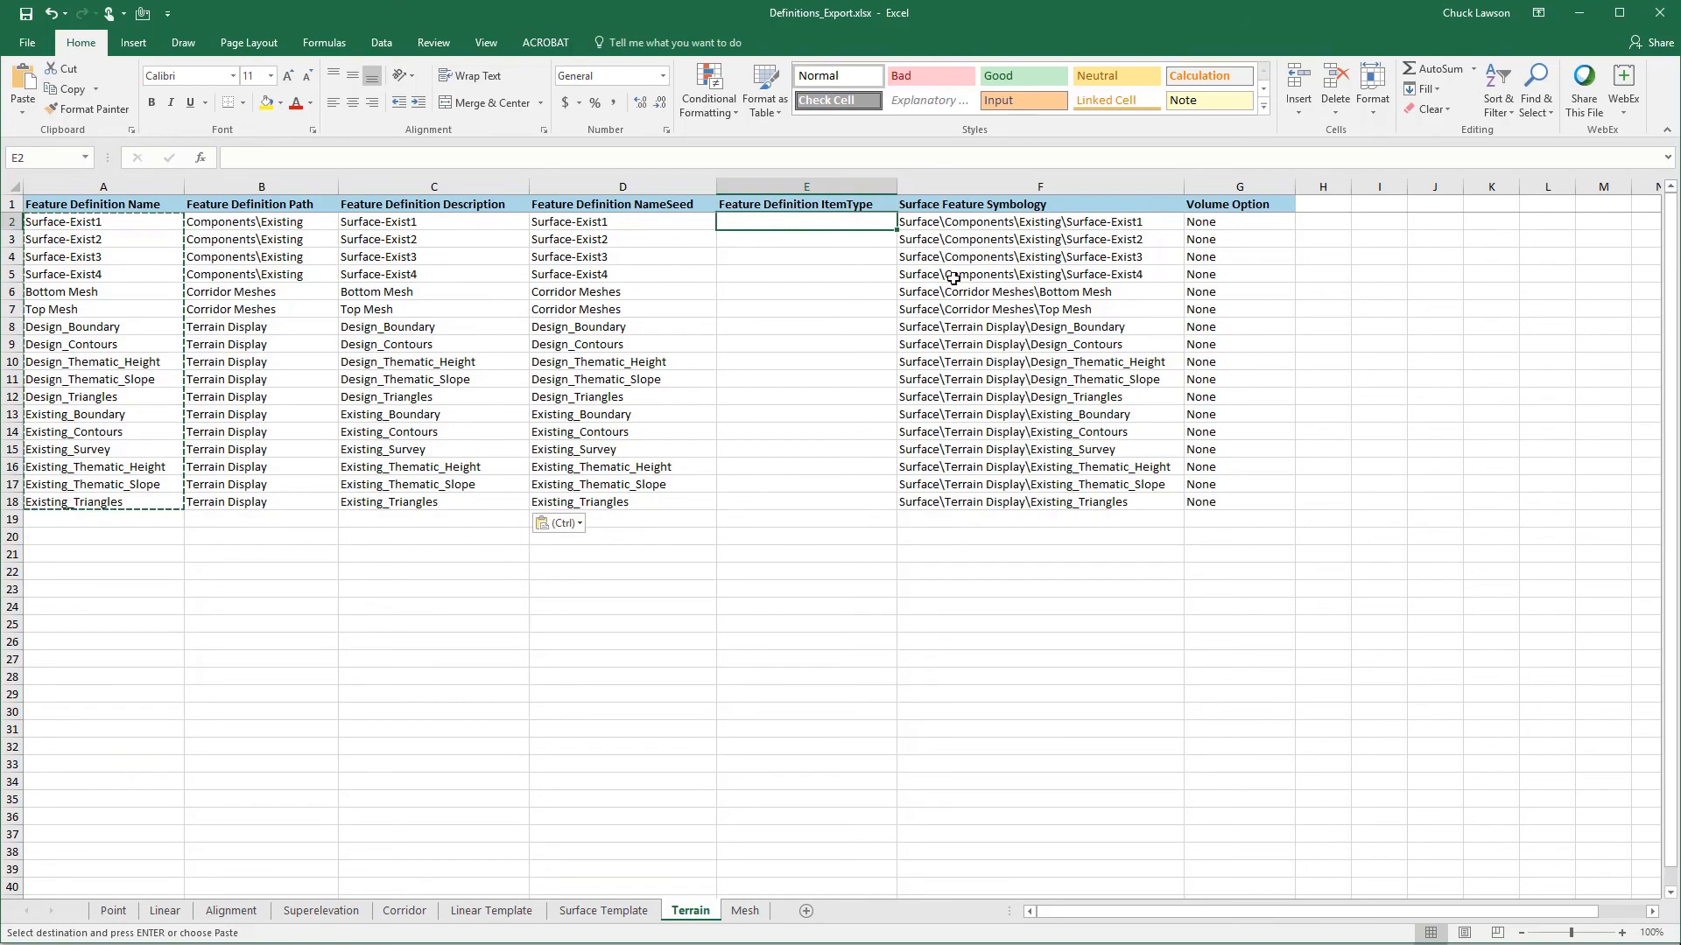
pyautogui.click(1238, 222)
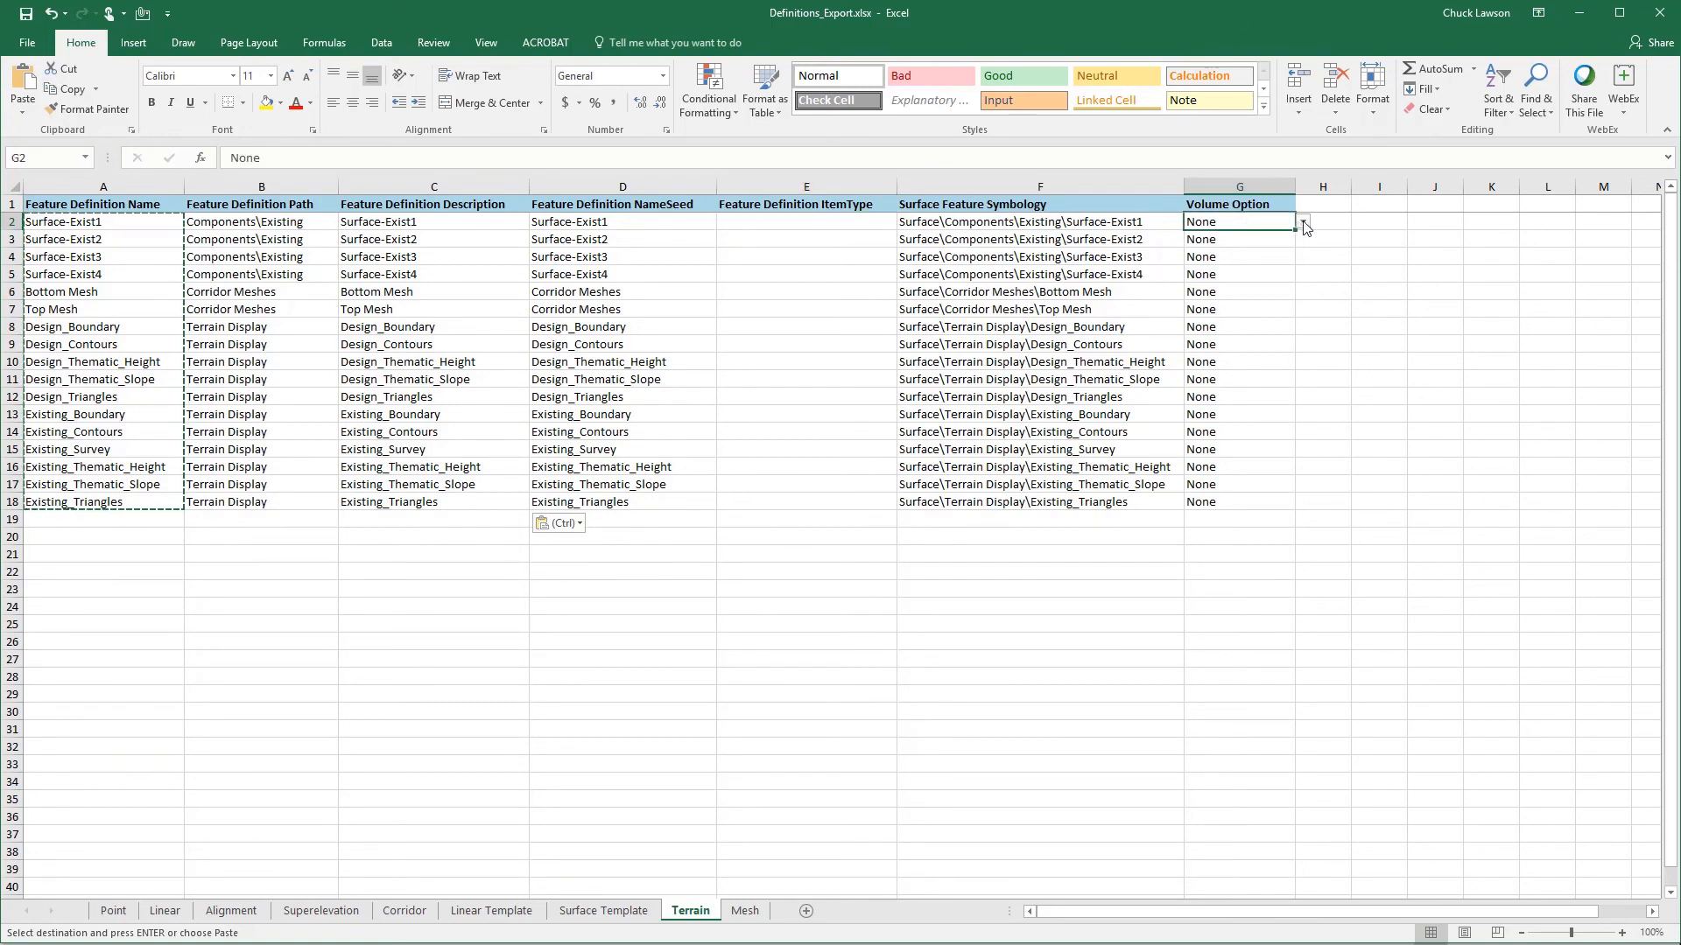
pyautogui.click(1303, 222)
pyautogui.click(1217, 233)
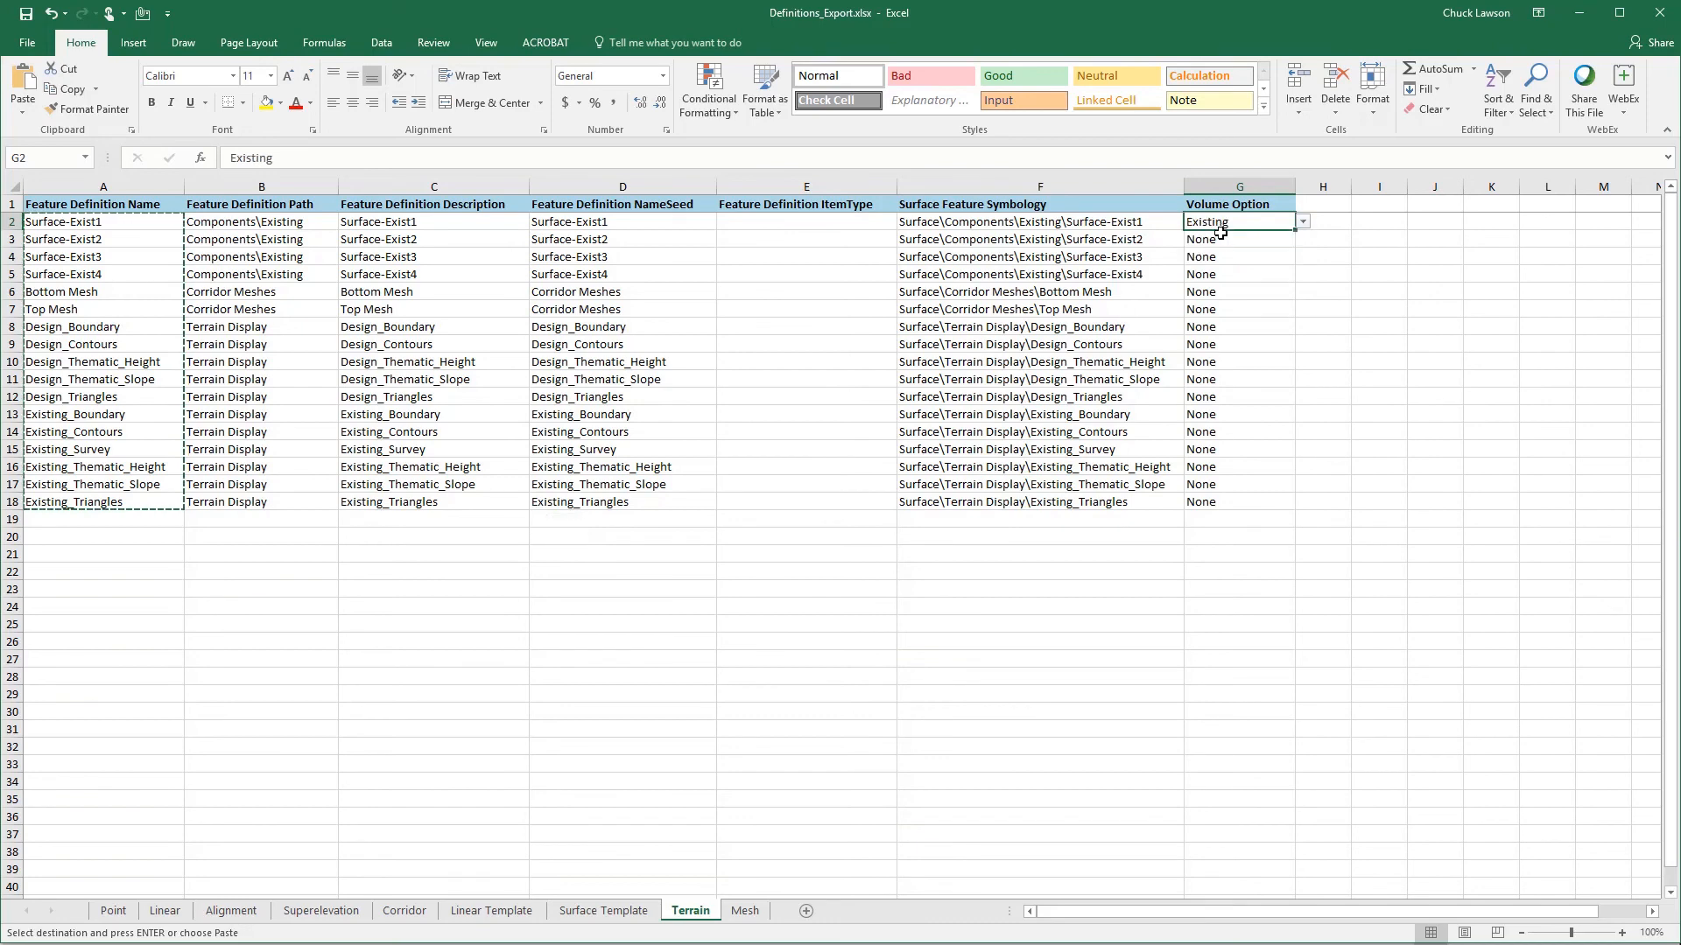
pyautogui.rightClick(1226, 222)
pyautogui.click(1225, 248)
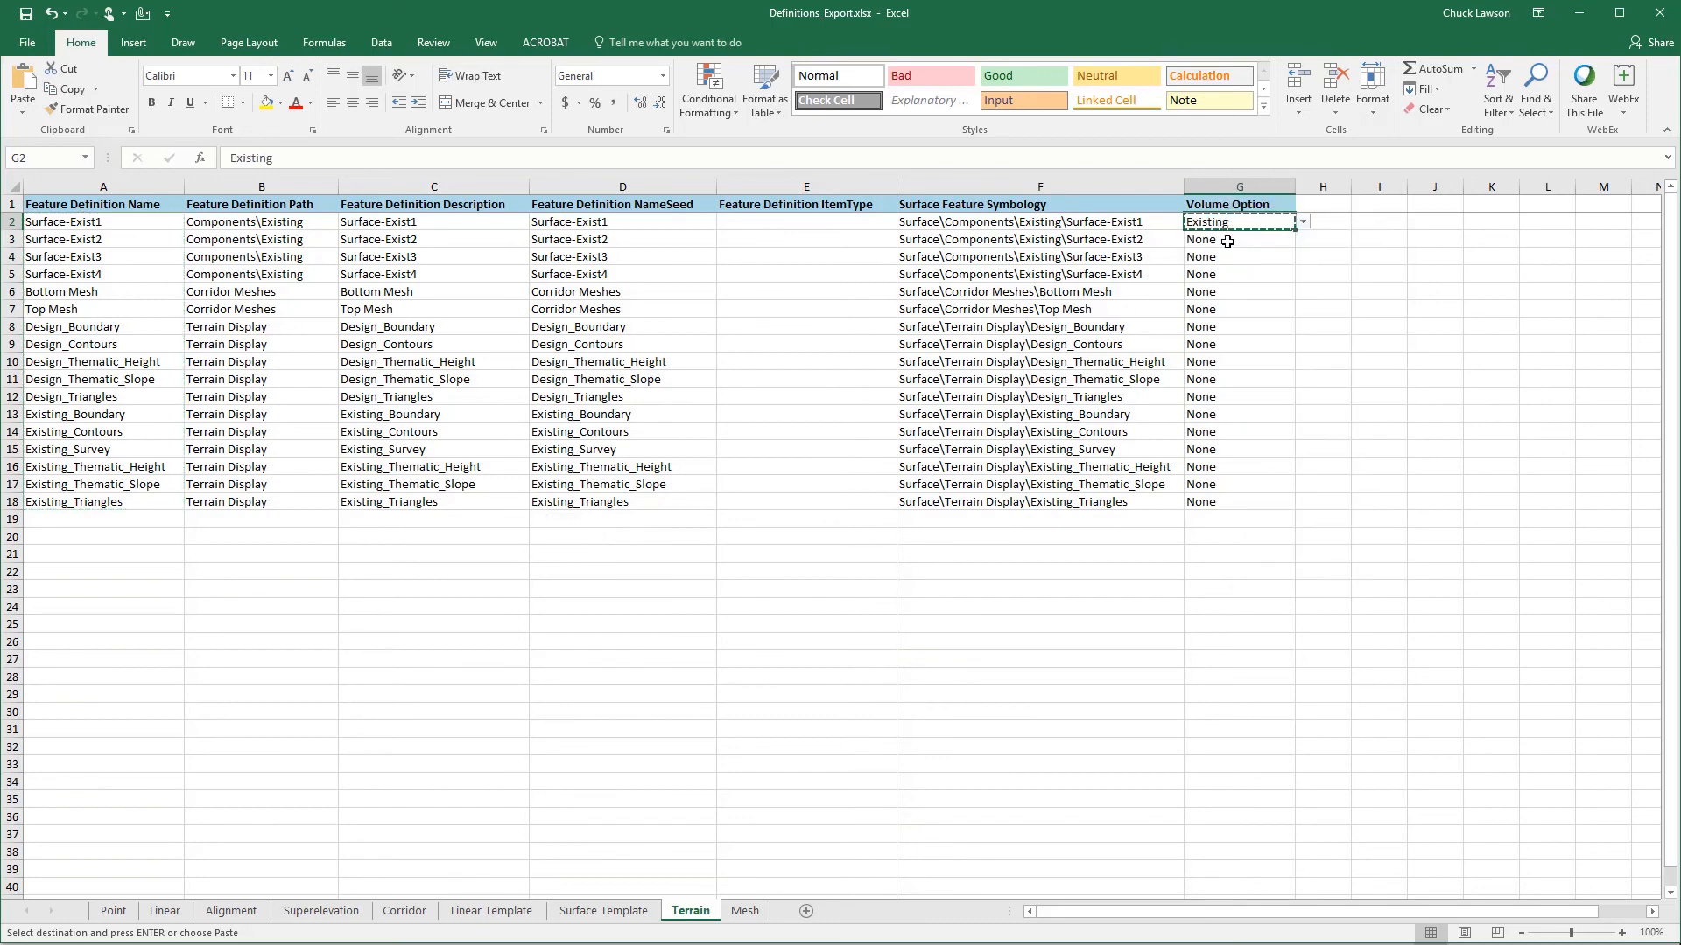
pyautogui.moveTo(1221, 239); pyautogui.dragTo(1217, 273)
pyautogui.hotkey('ctrl', 'v')
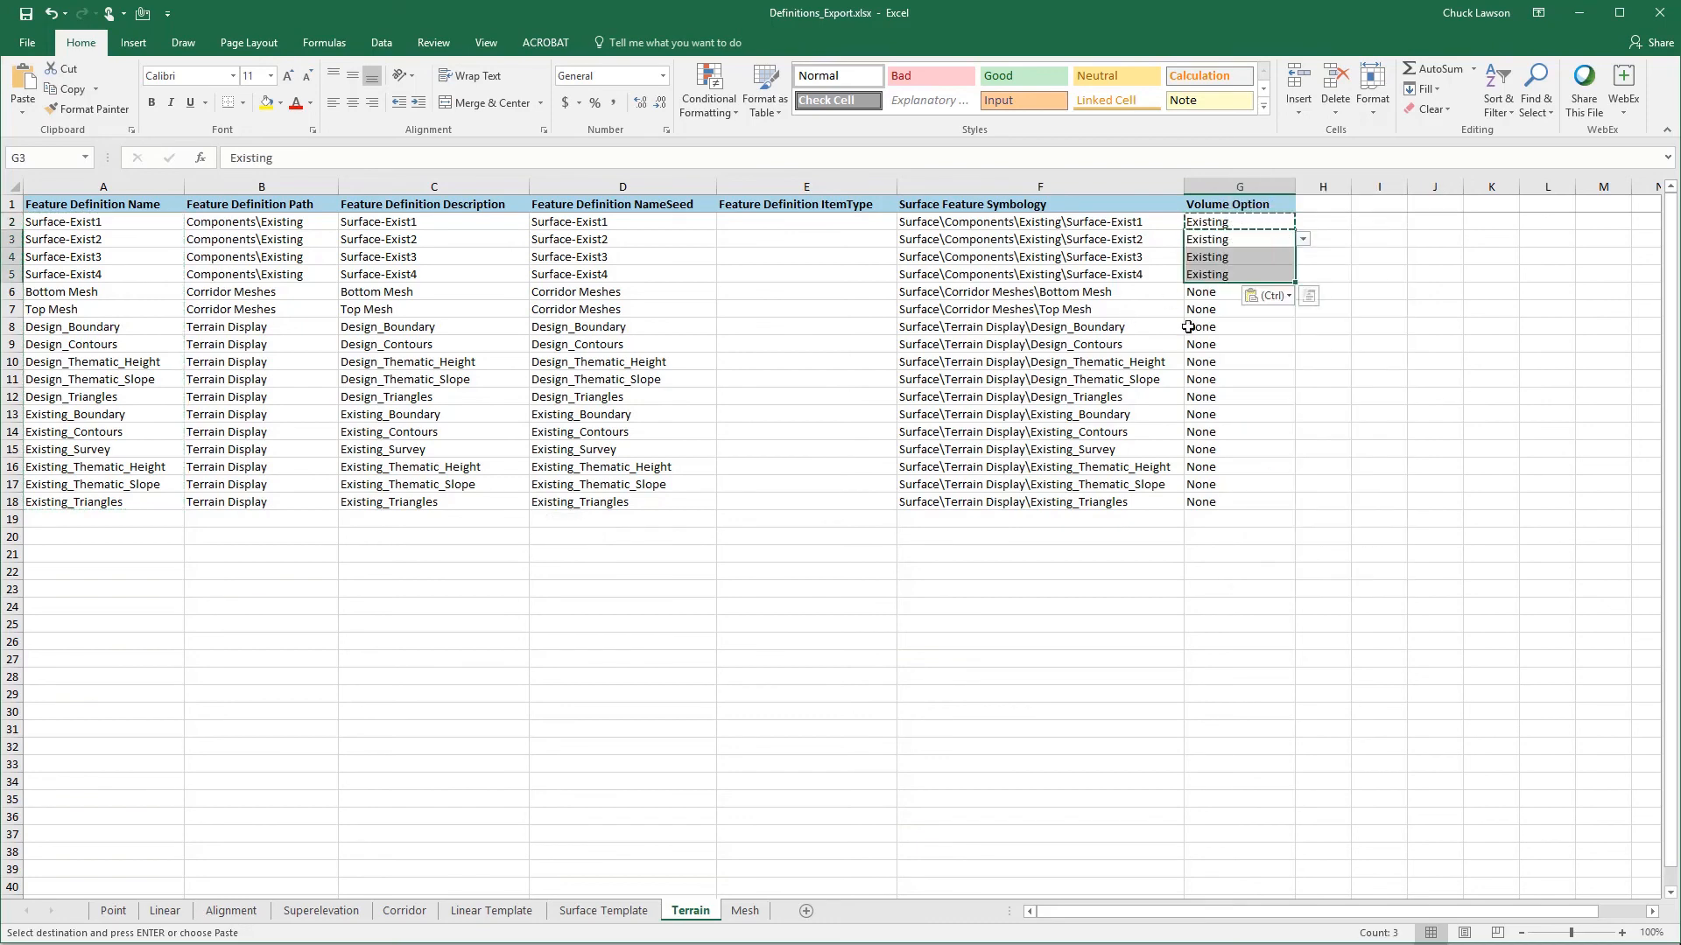
# - Try the Design Volume Option on the Design_Boundary terrain definition in G8, and set the cell back to None
pyautogui.click(1219, 327)
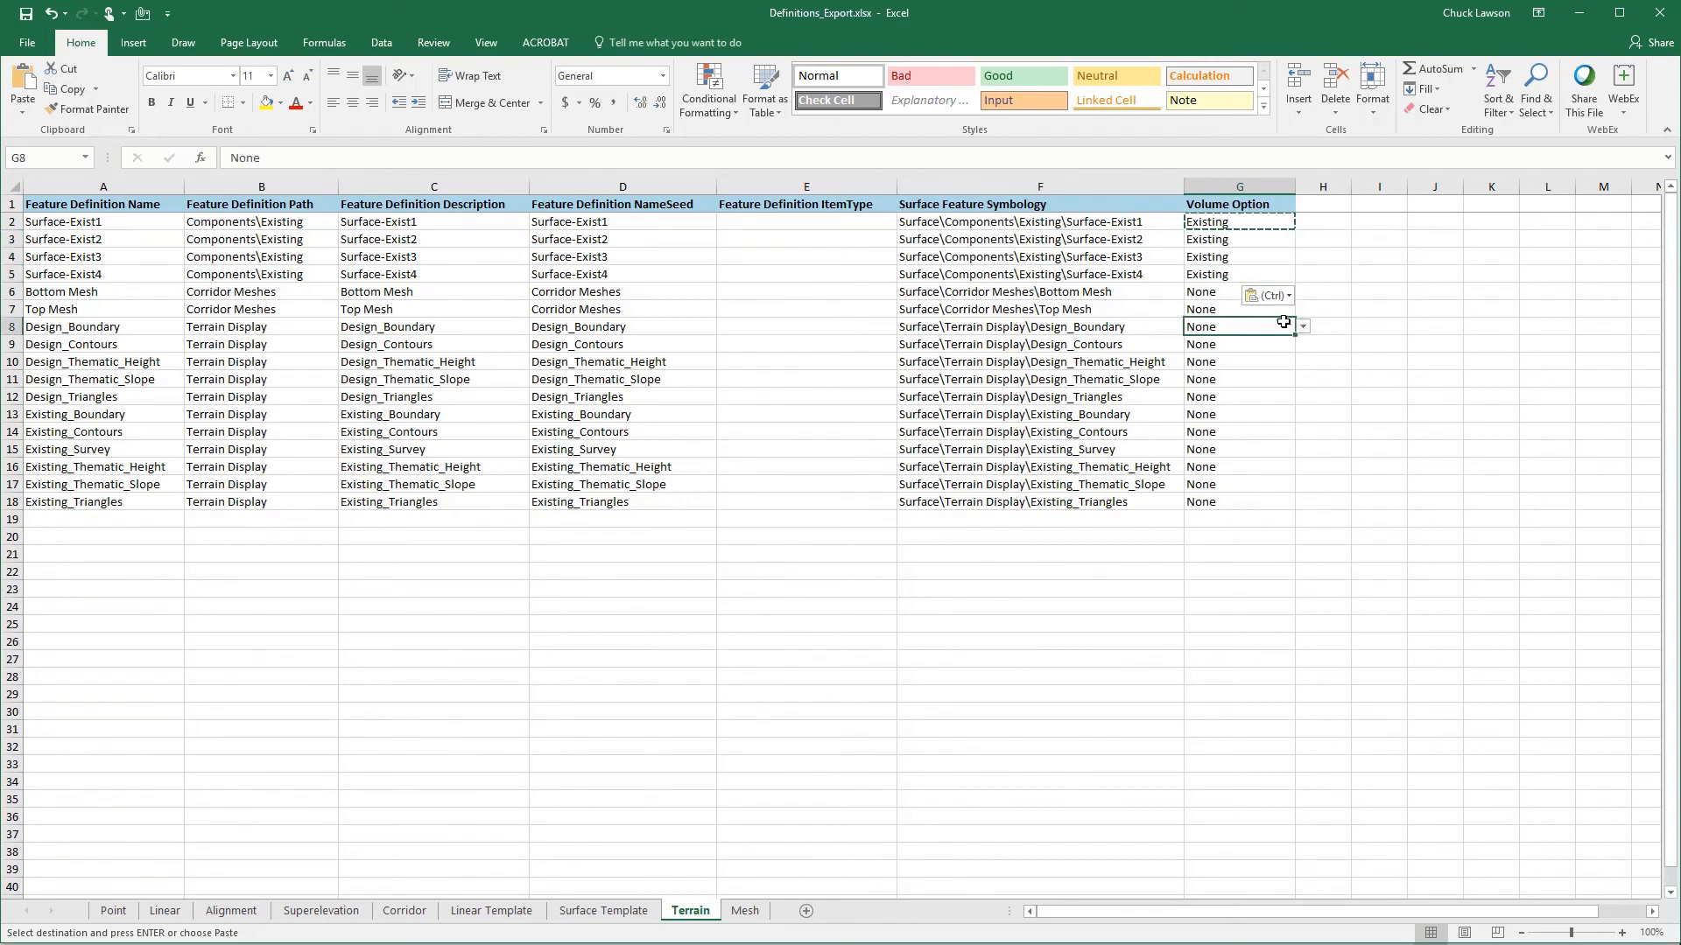
pyautogui.click(1304, 326)
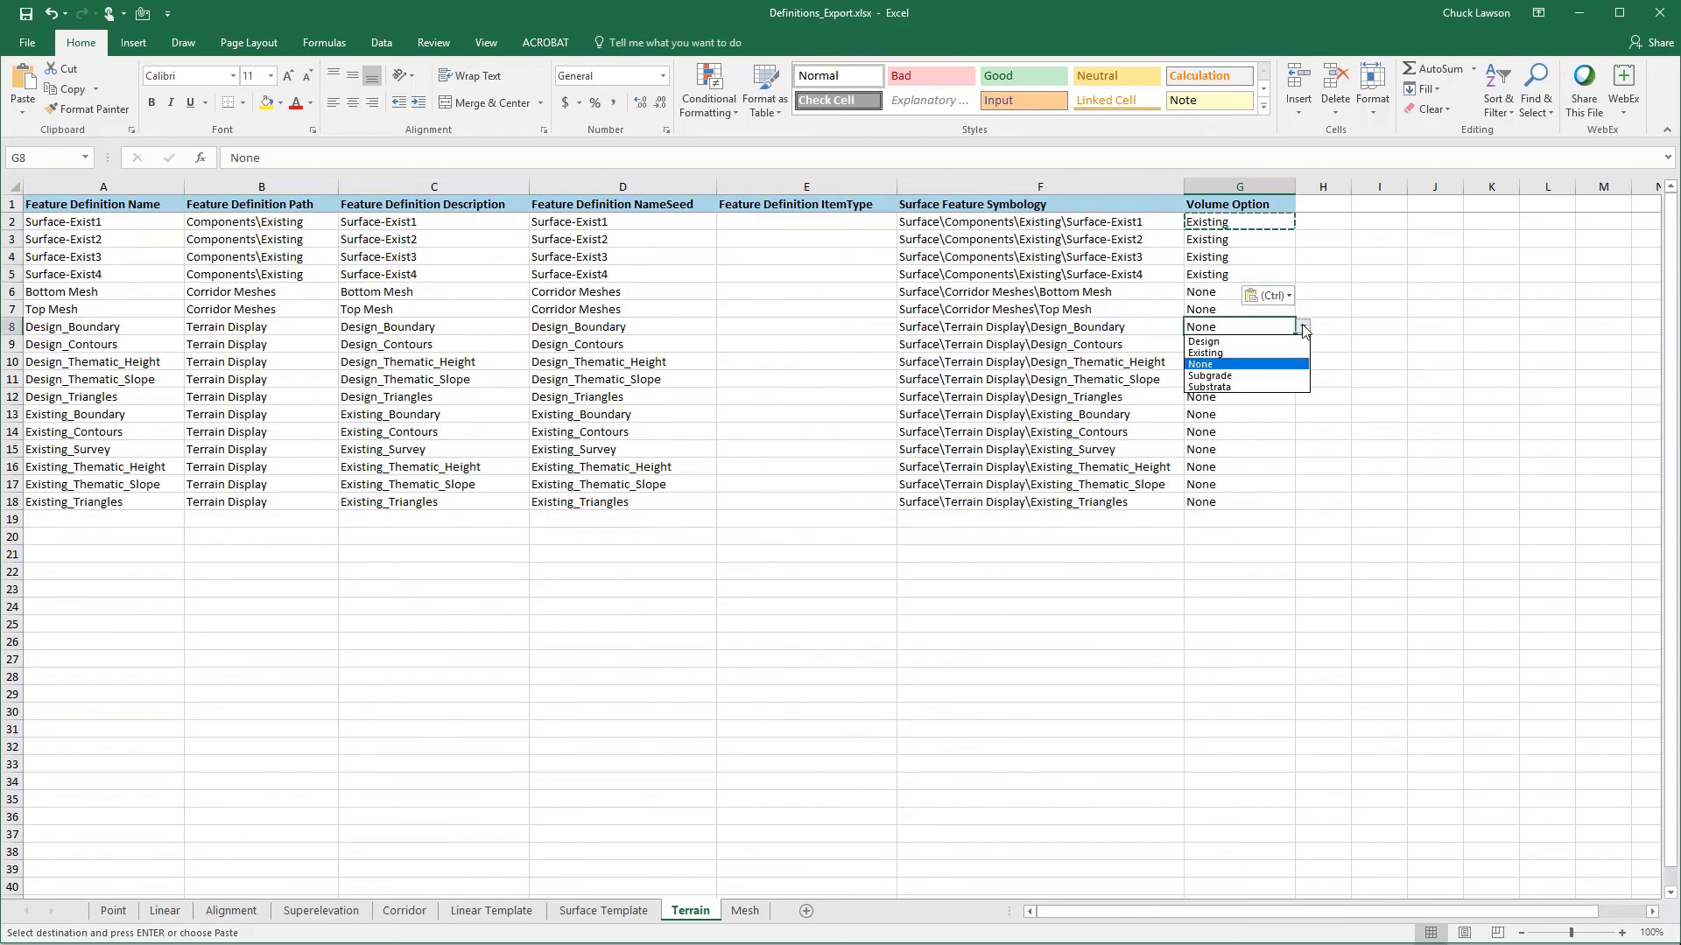
pyautogui.click(1255, 343)
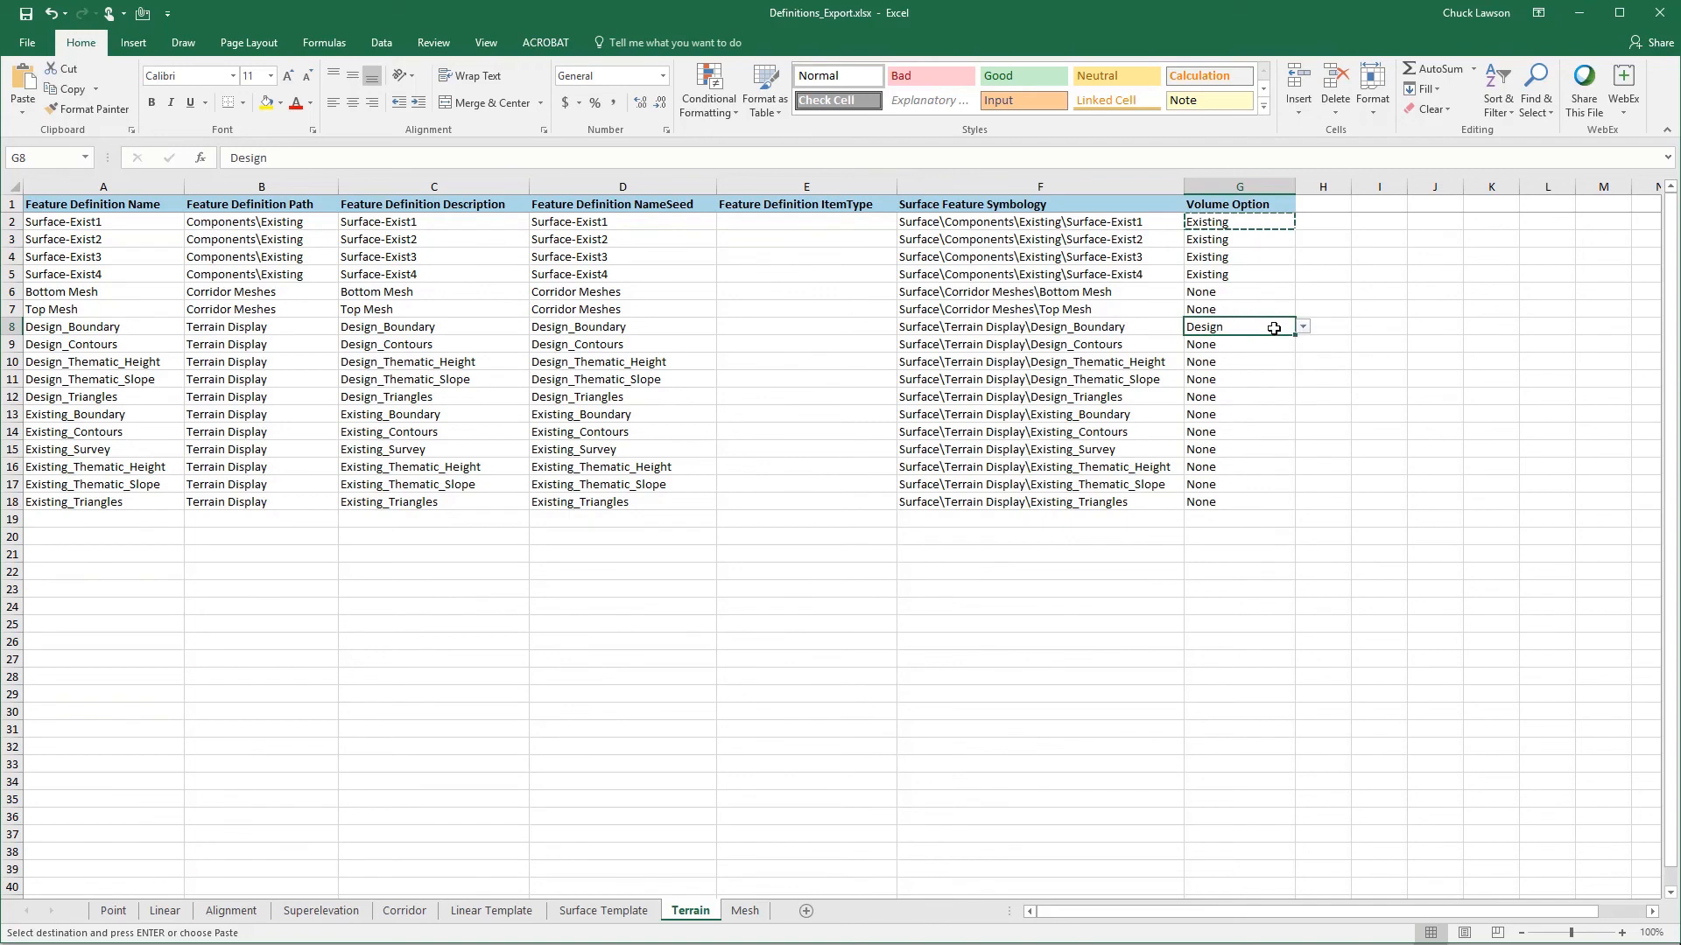
pyautogui.click(1303, 326)
pyautogui.click(1234, 369)
pyautogui.click(1235, 502)
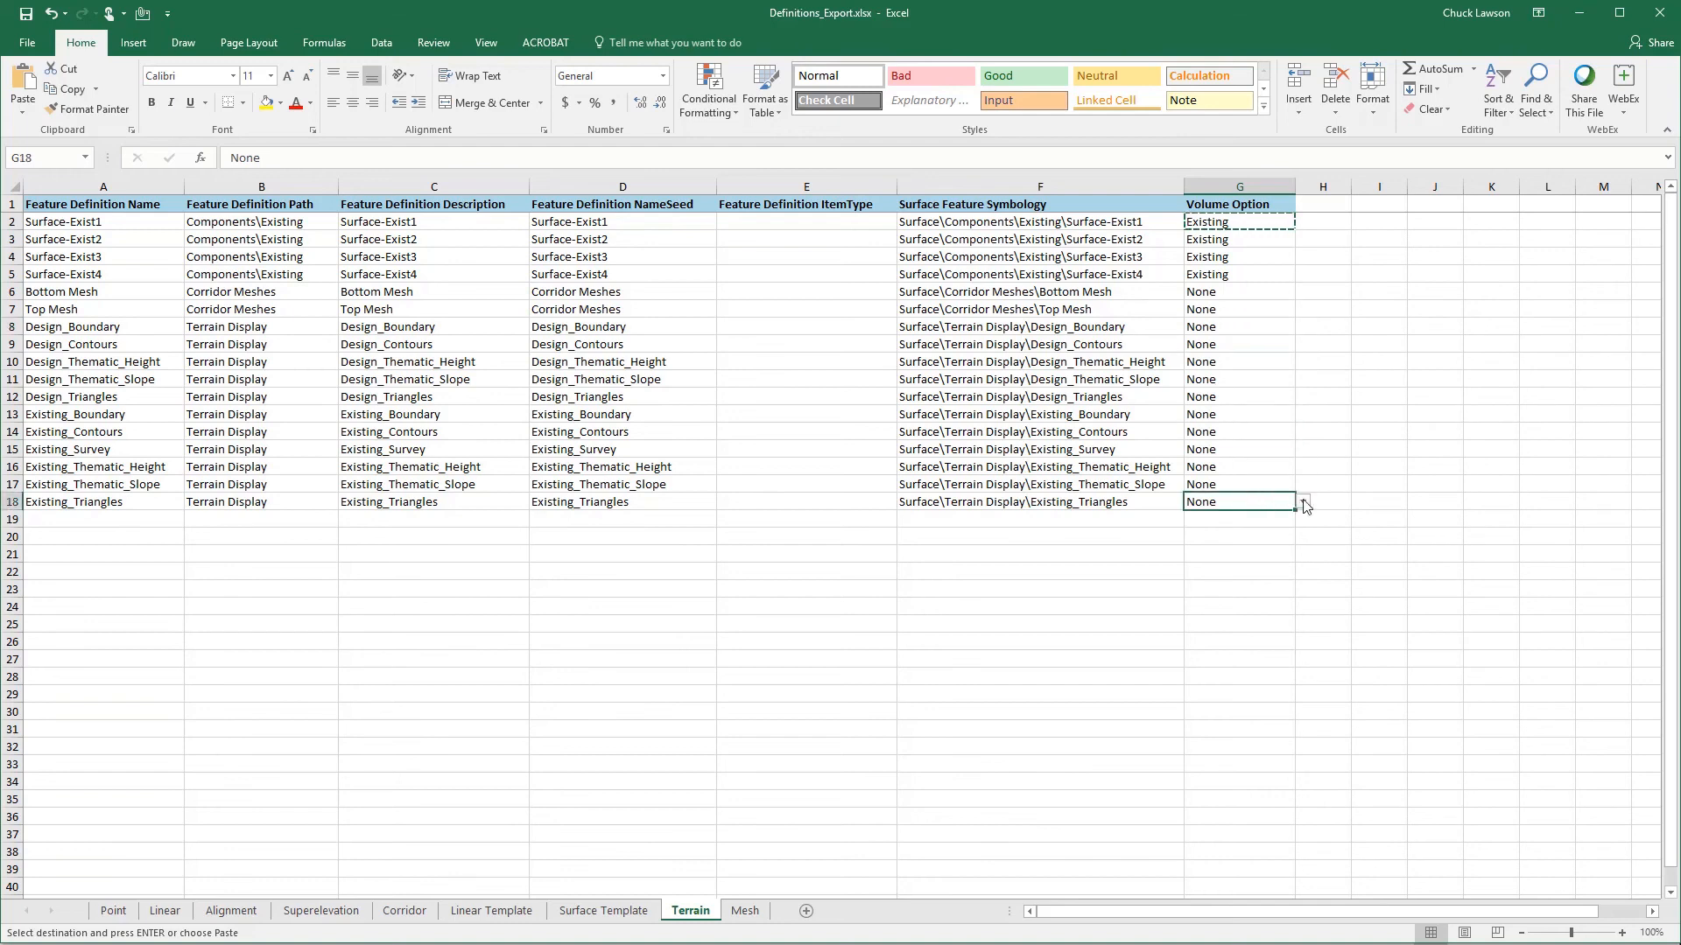
# - Open the Mesh sheet and copy the feature definition names from A2 down into the Feature Definition Description column starting at C2
pyautogui.hotkey('ctrl', 'pagedown')
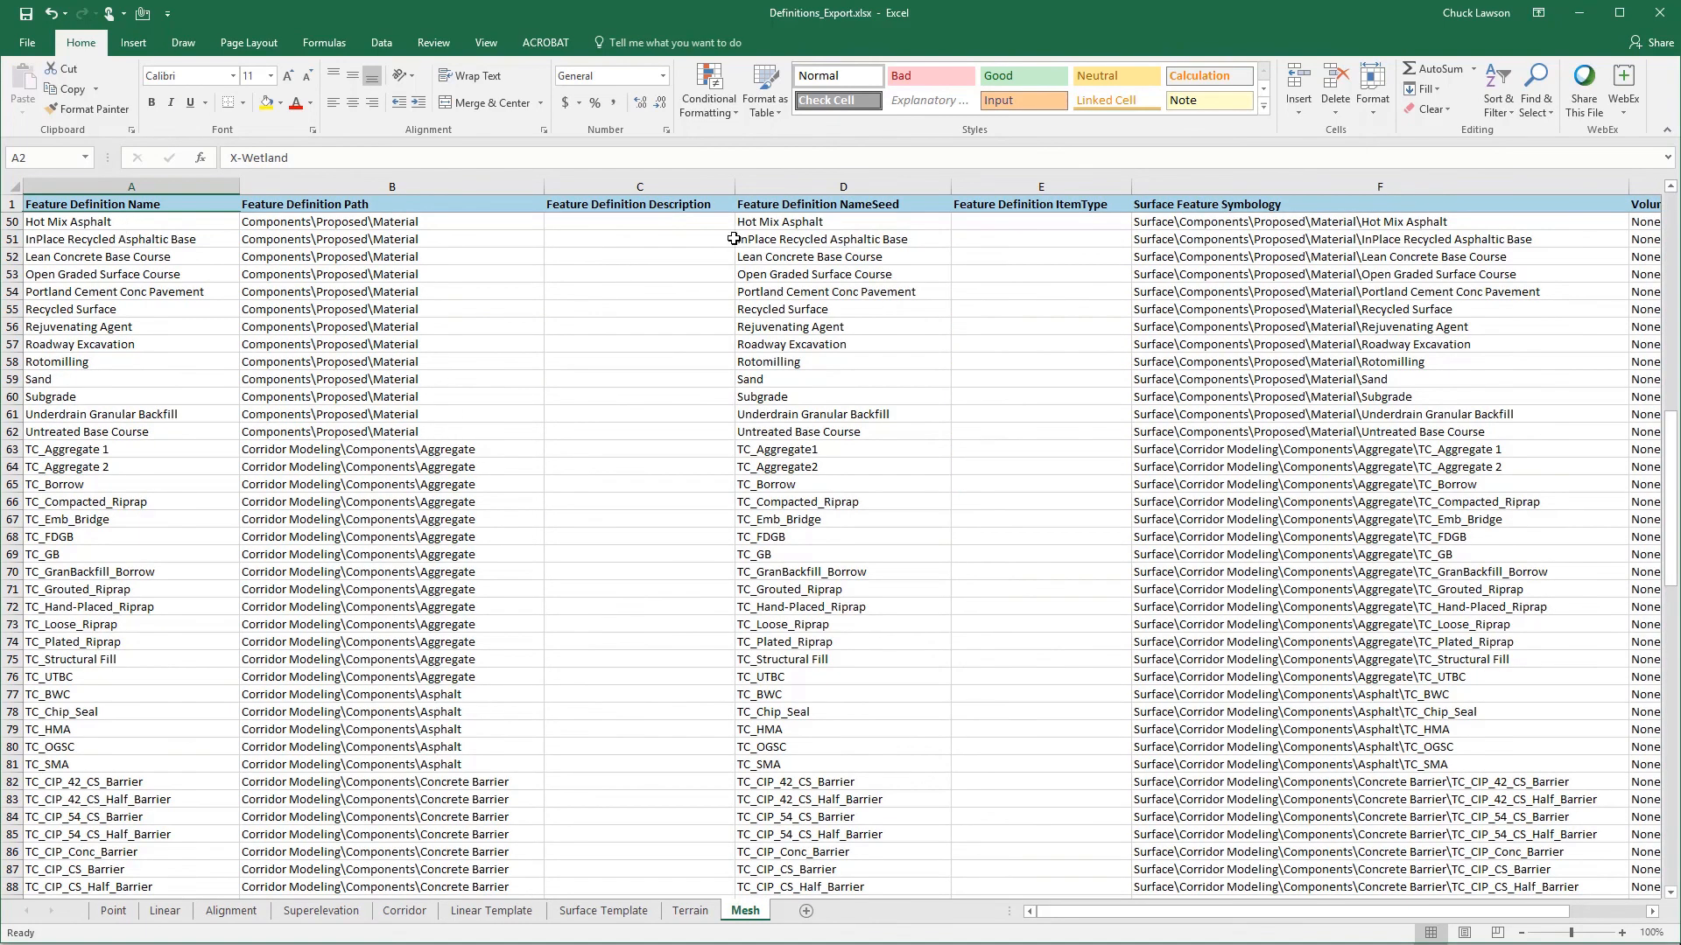
pyautogui.click(142, 227)
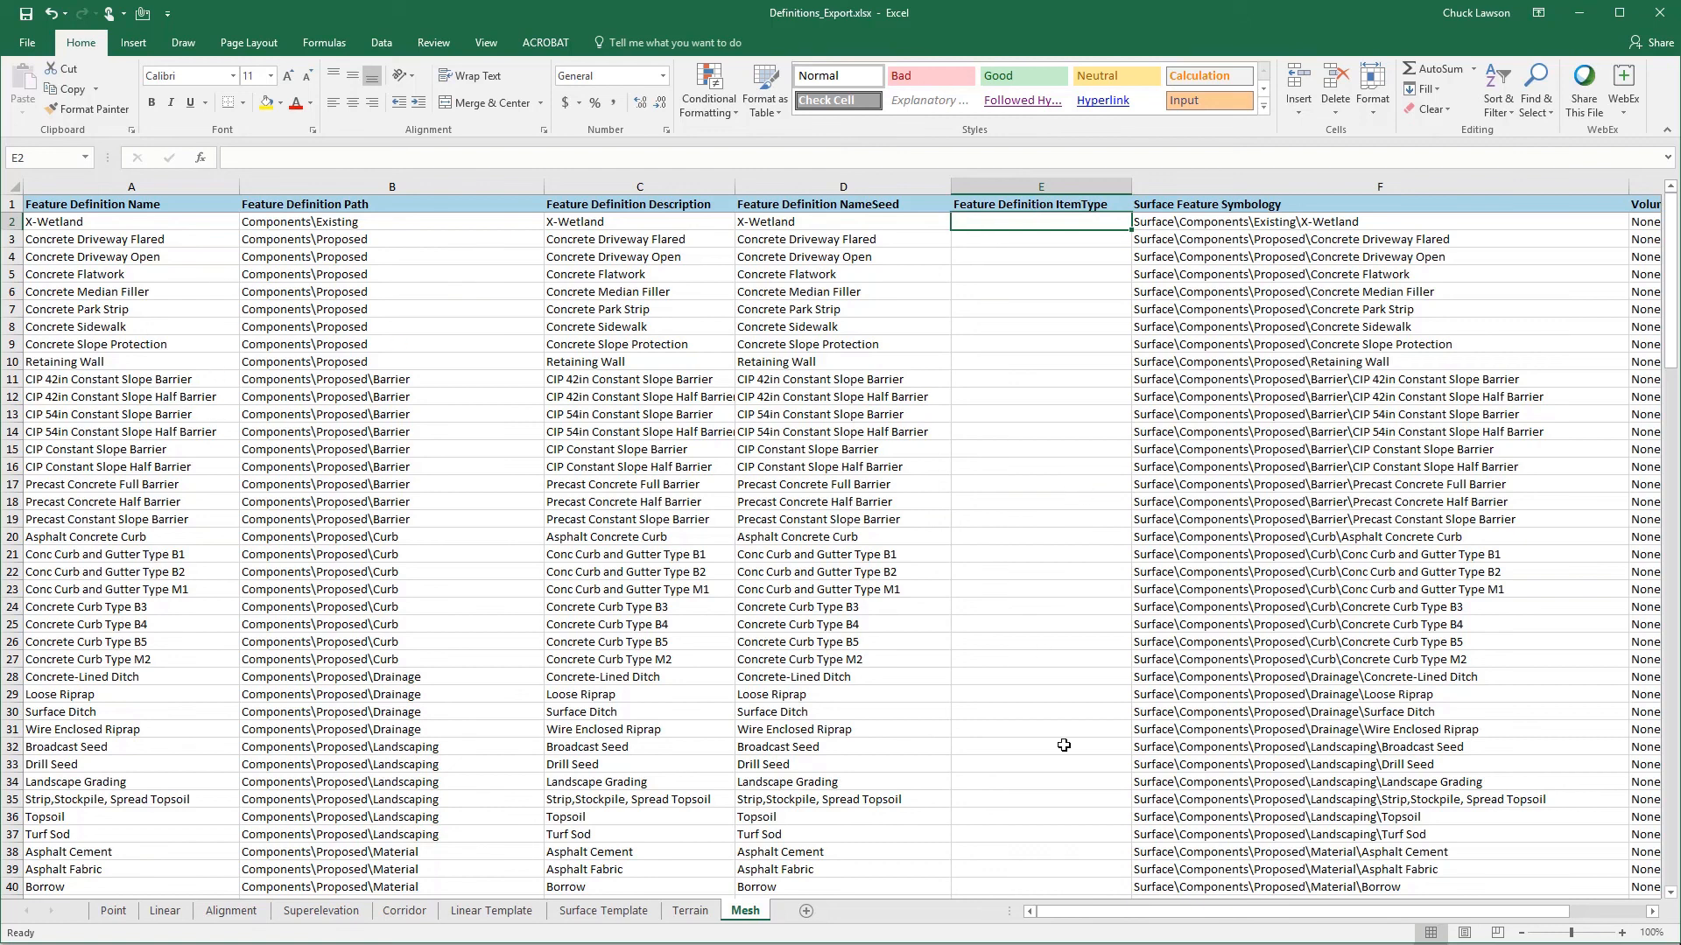
# - Set the Volume Option of the Concrete Sidewalk mesh definition in G8 to Design
pyautogui.moveTo(1086, 924); pyautogui.dragTo(1233, 917)
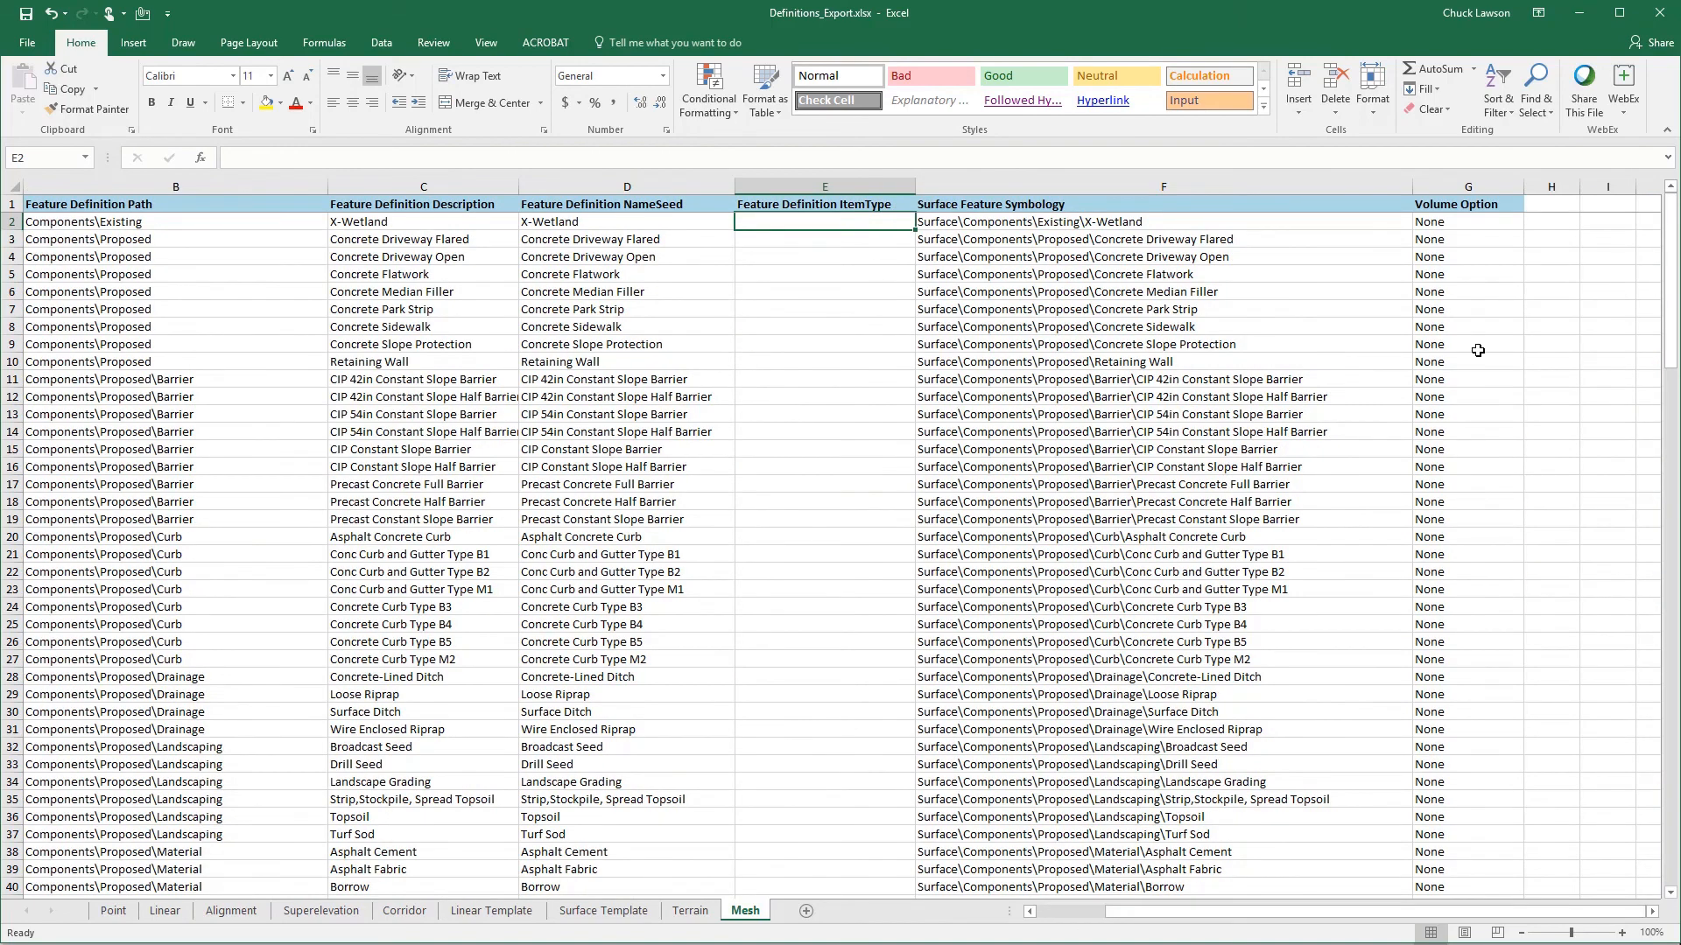
pyautogui.click(1454, 224)
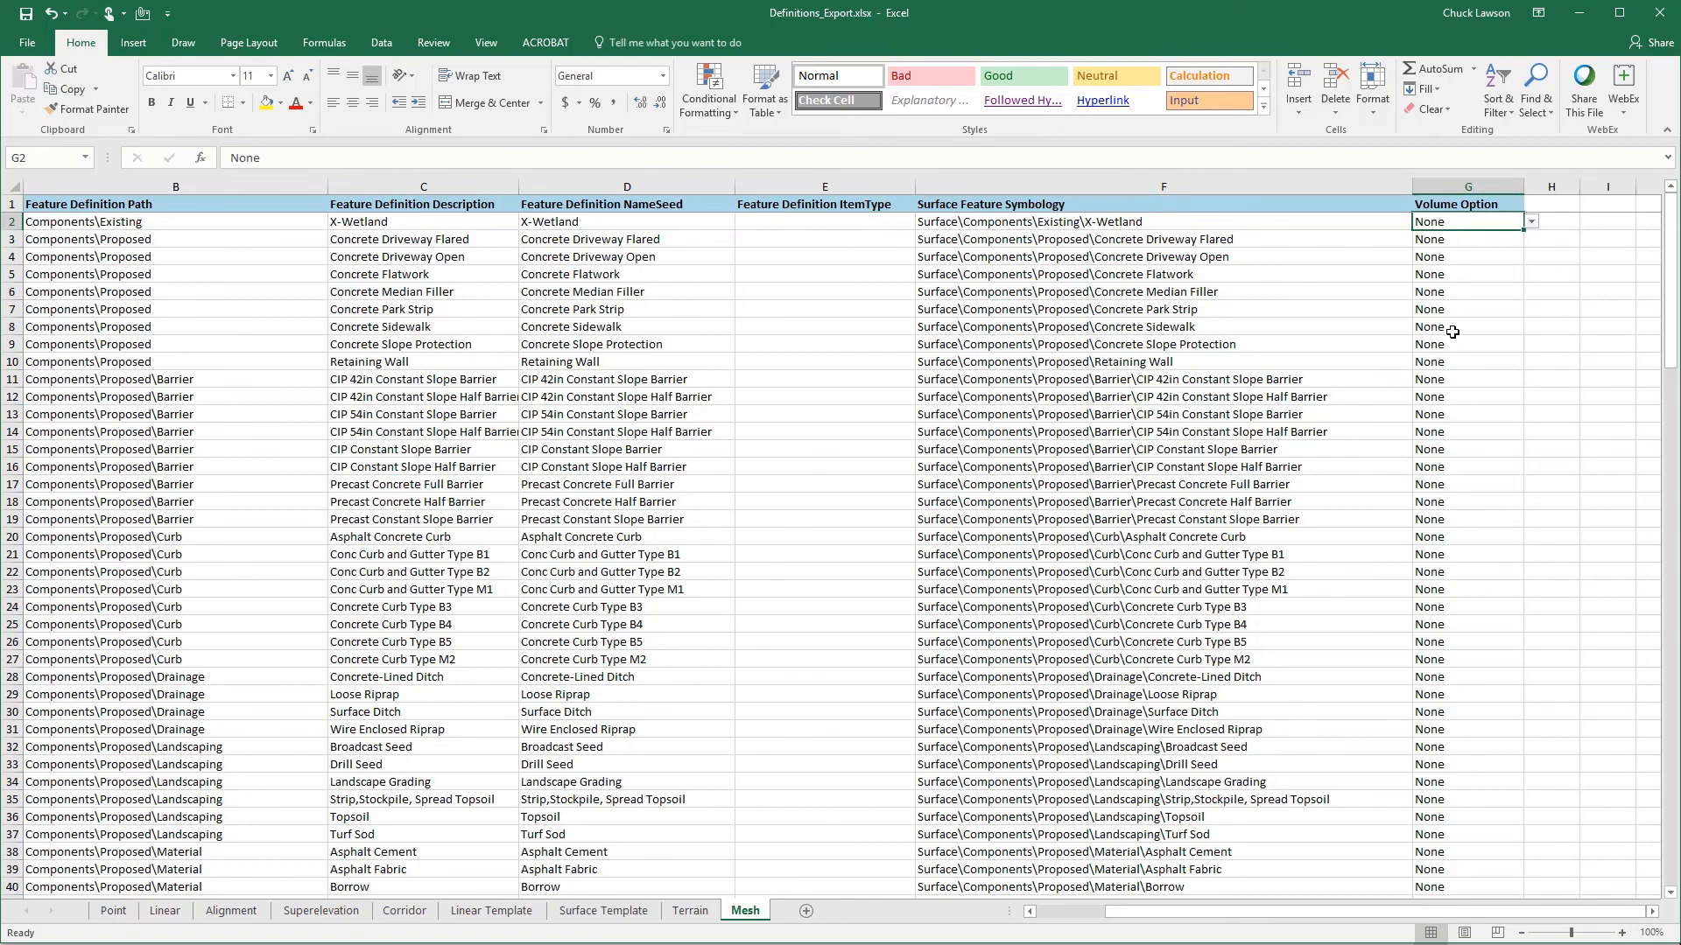
pyautogui.click(1468, 330)
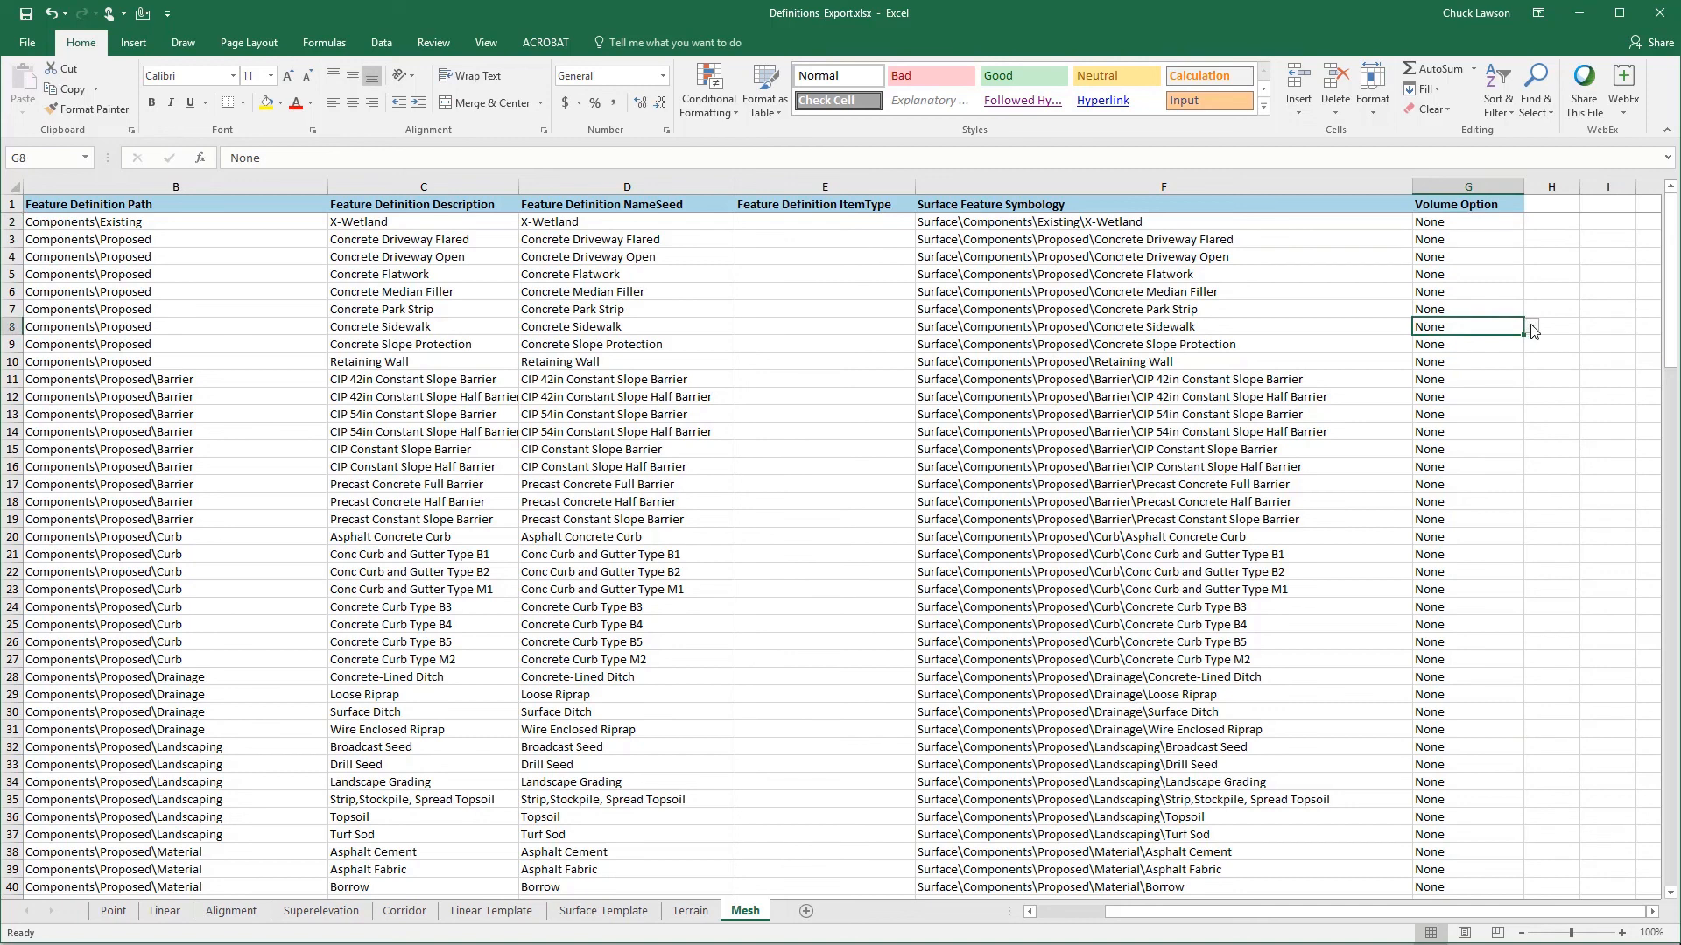
pyautogui.click(1531, 329)
pyautogui.click(1454, 342)
# - Copy the Design value from G8 and paste it over the Volume Option cells G3:G154 on the Mesh sheet
pyautogui.click(1449, 238)
pyautogui.moveTo(1670, 289); pyautogui.dragTo(1650, 234)
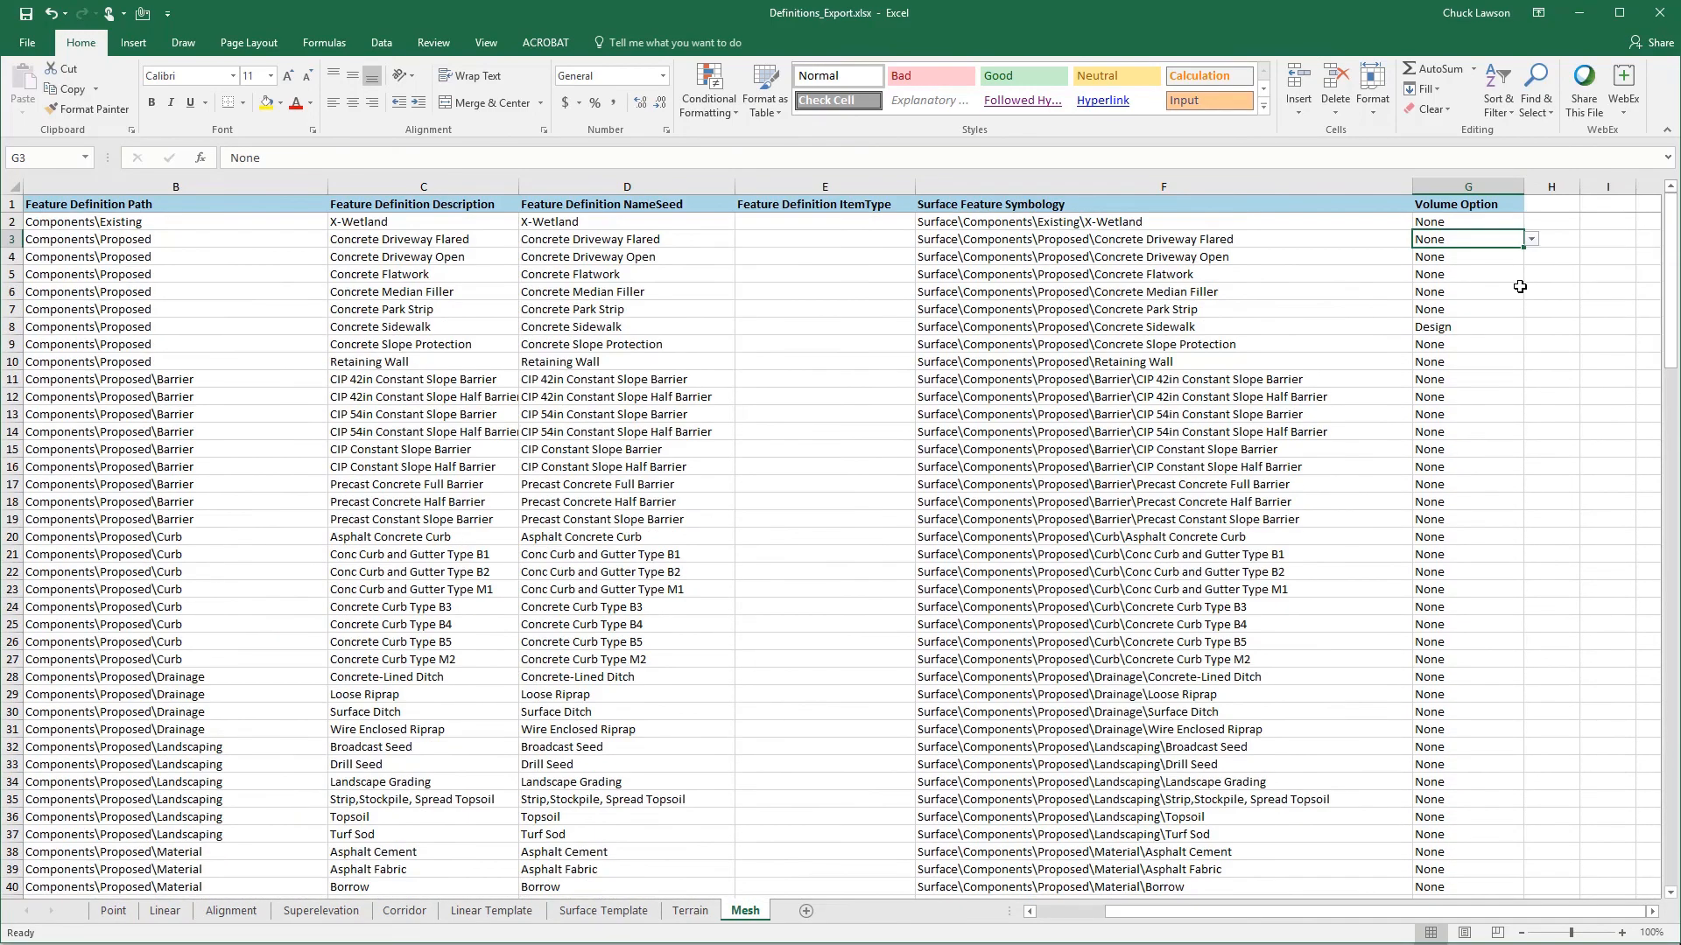
pyautogui.click(1459, 328)
pyautogui.rightClick(1459, 329)
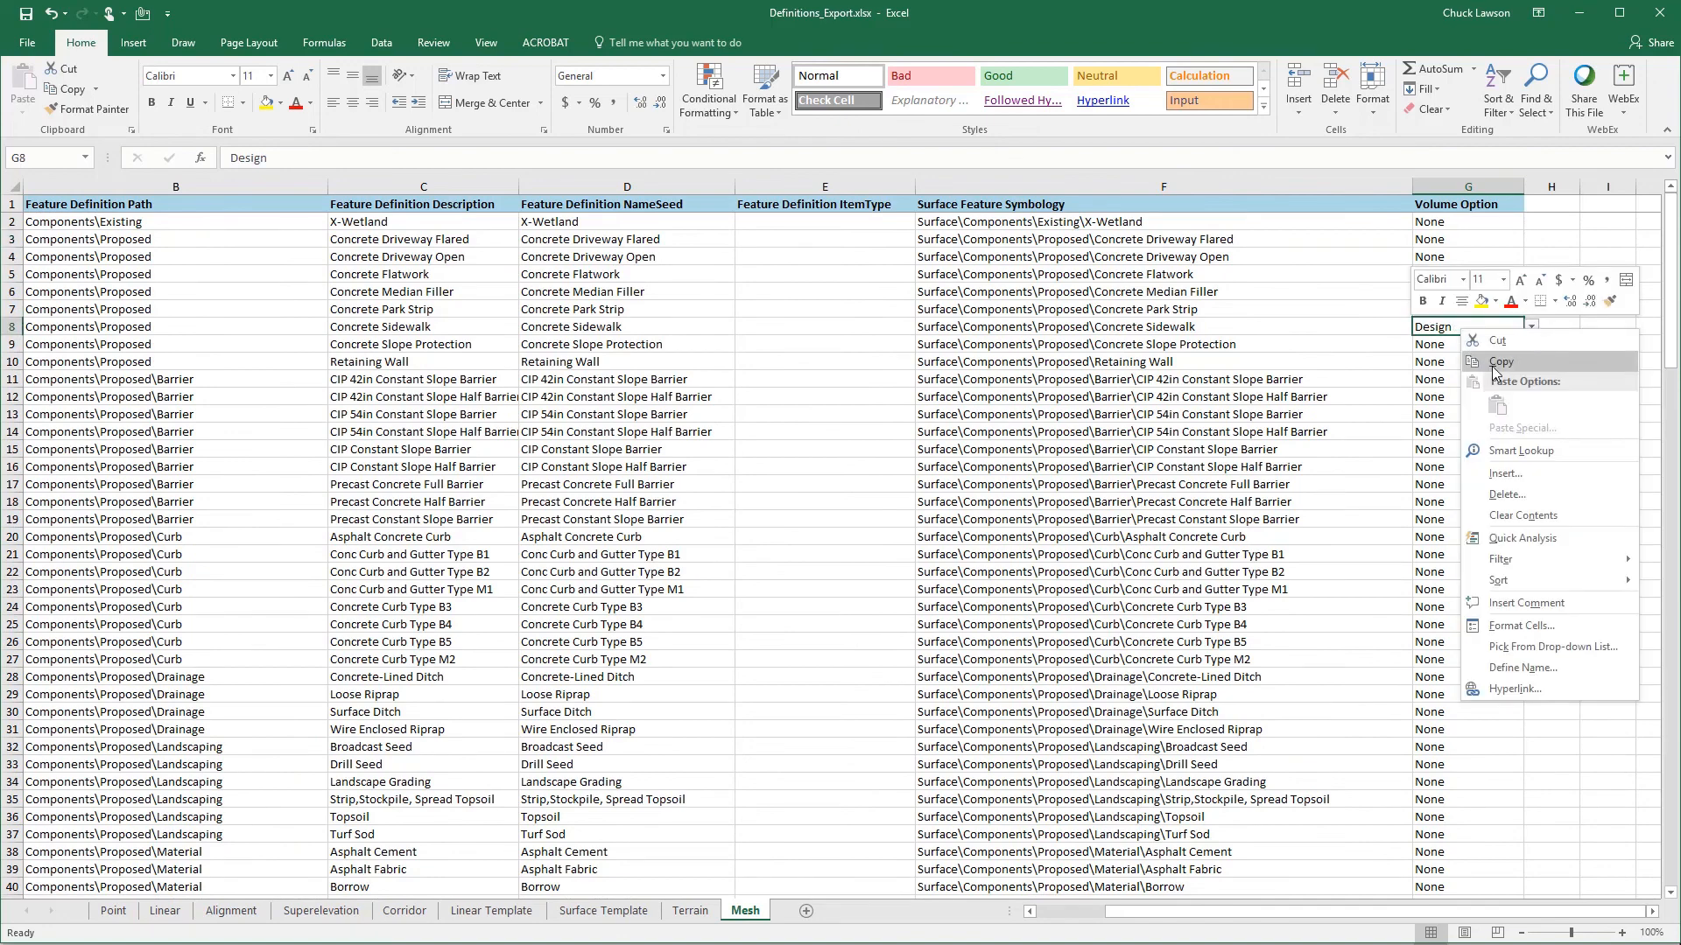
pyautogui.click(1481, 367)
pyautogui.click(1471, 239)
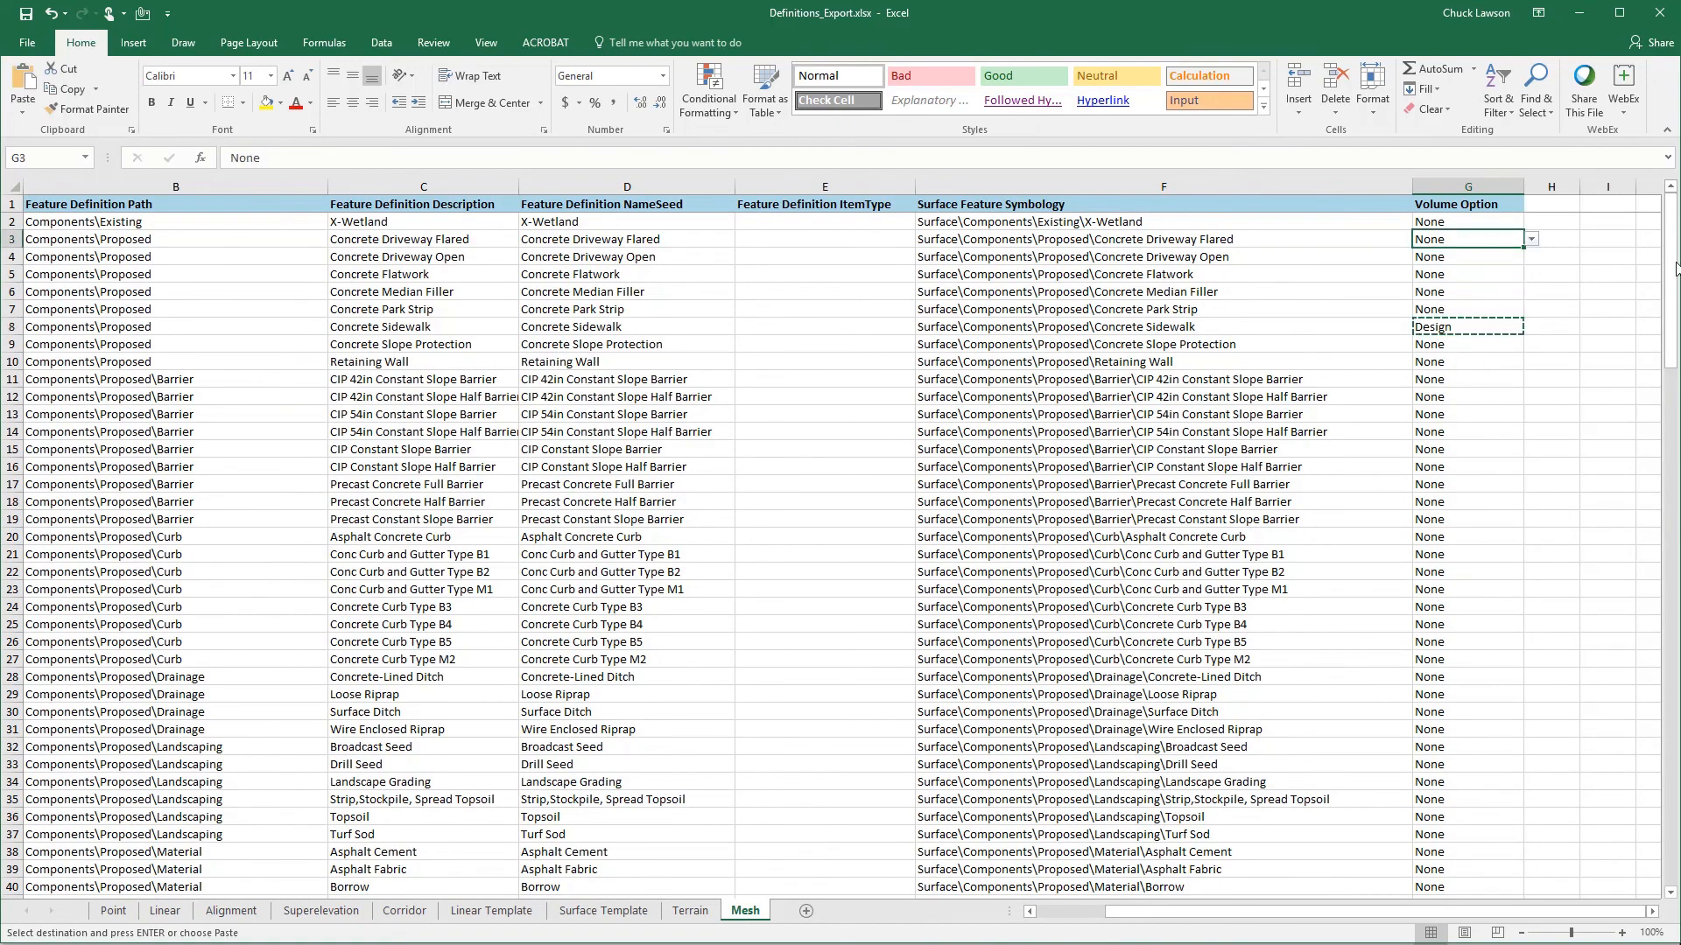
pyautogui.moveTo(1674, 278); pyautogui.dragTo(1672, 799)
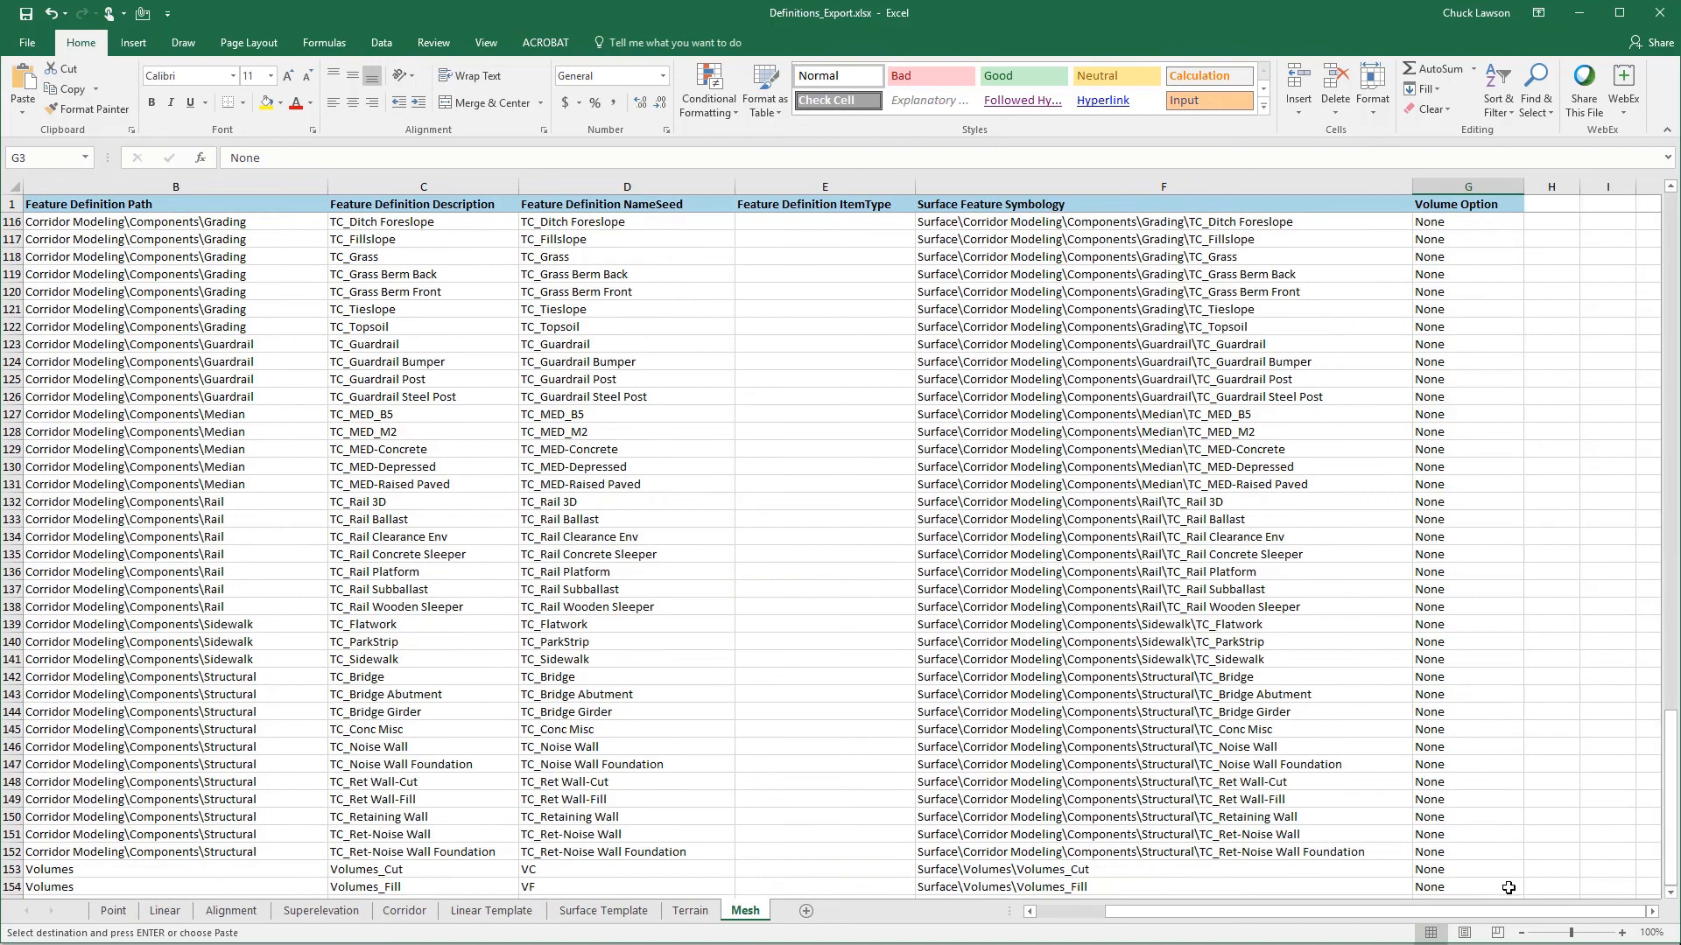
pyautogui.keyDown('shift'); pyautogui.click(1465, 887); pyautogui.keyUp('shift')
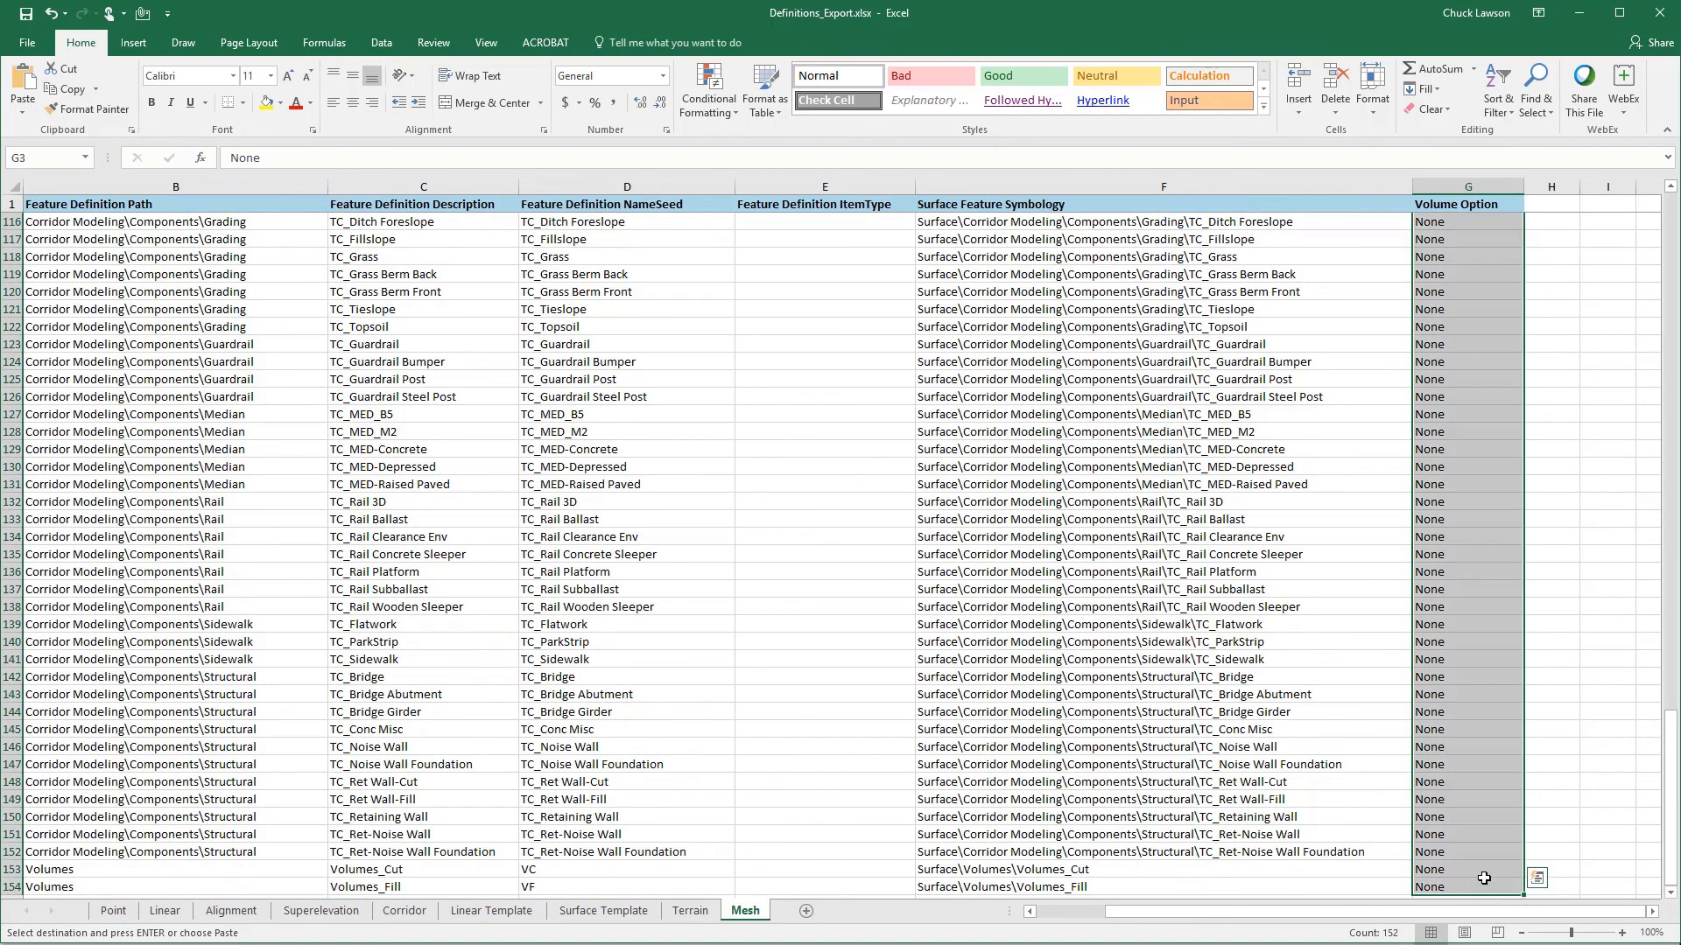
pyautogui.rightClick(1481, 878)
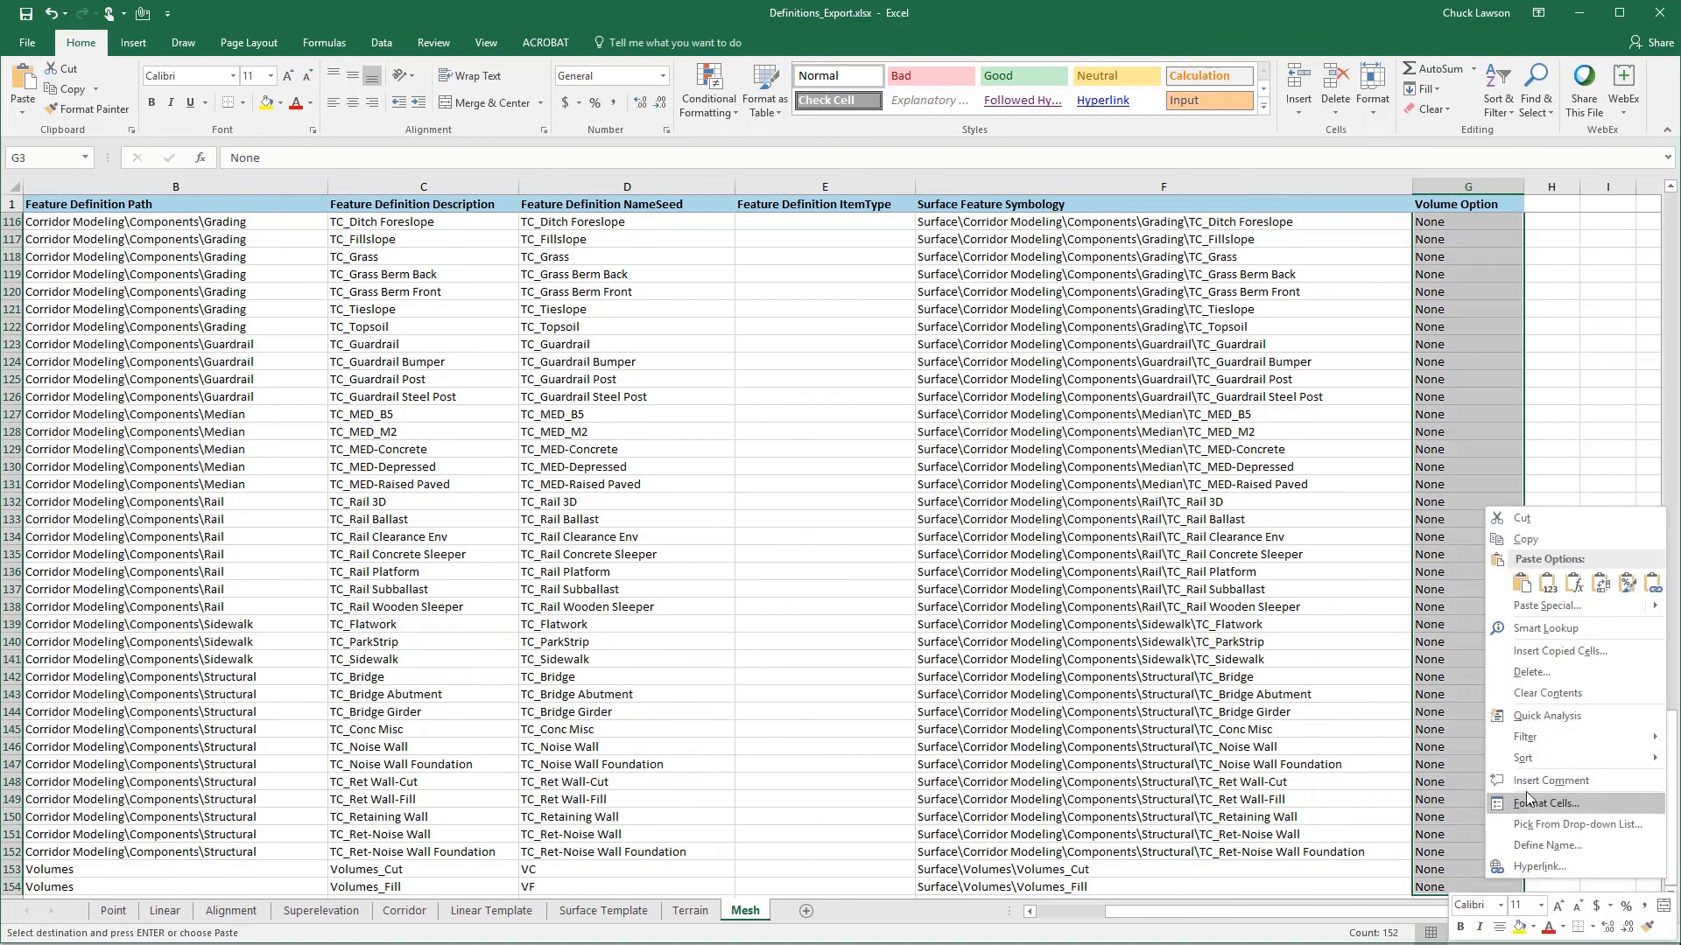
pyautogui.click(1524, 583)
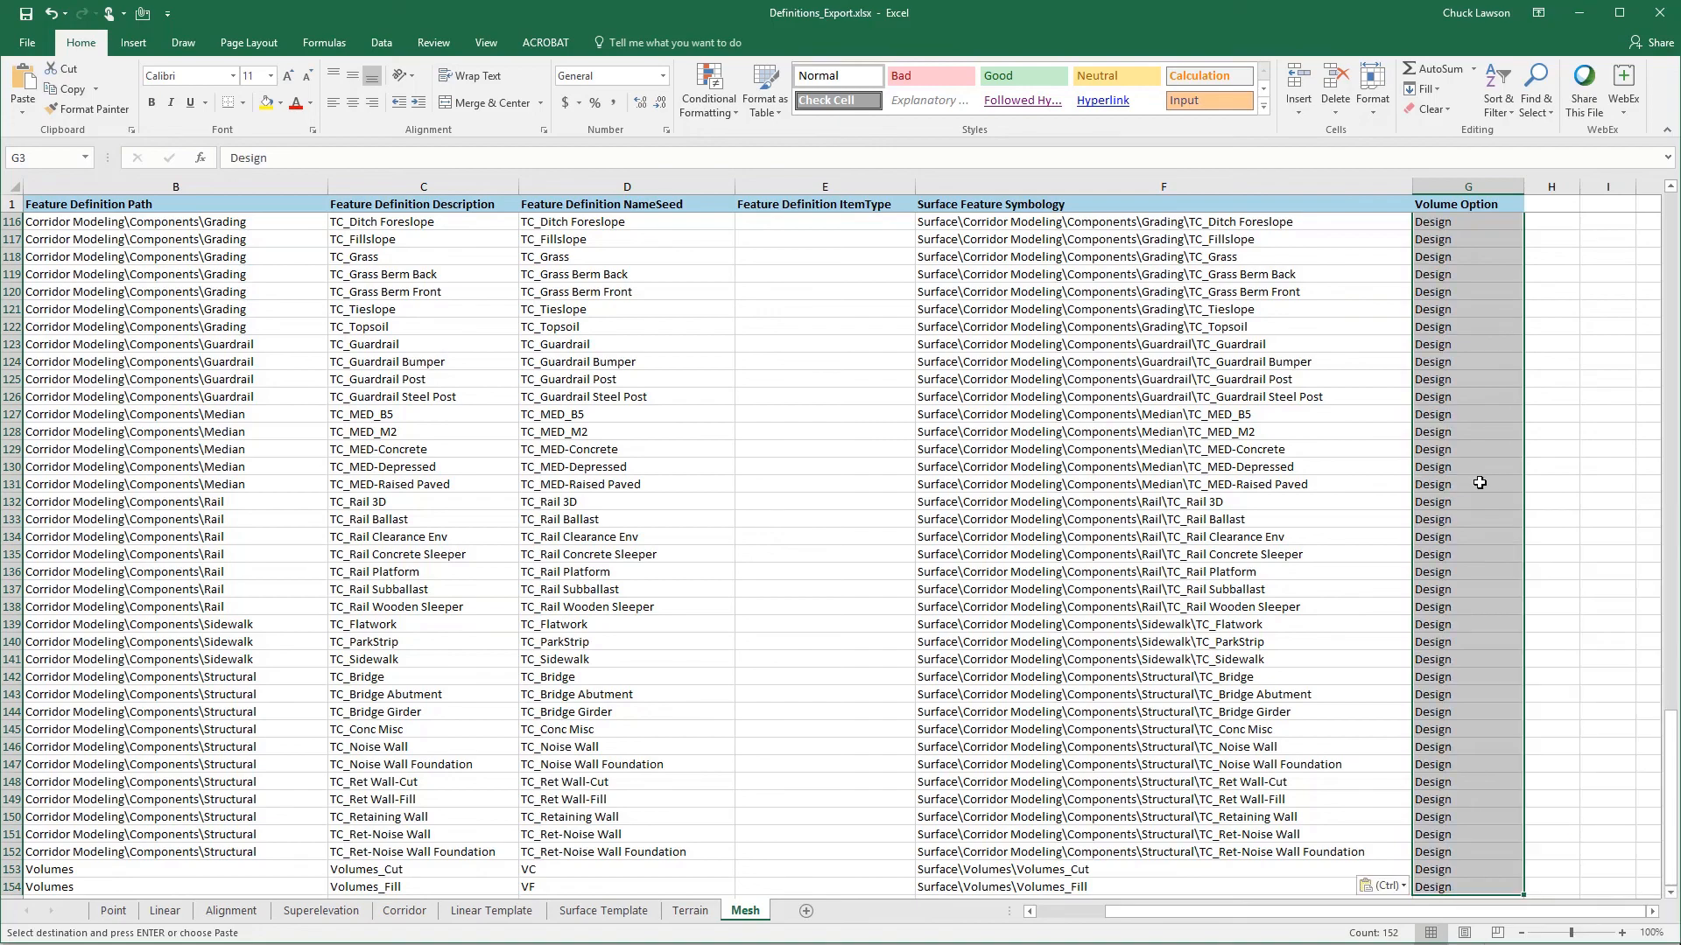
pyautogui.press('Escape')
pyautogui.scroll(20, 1480, 482)
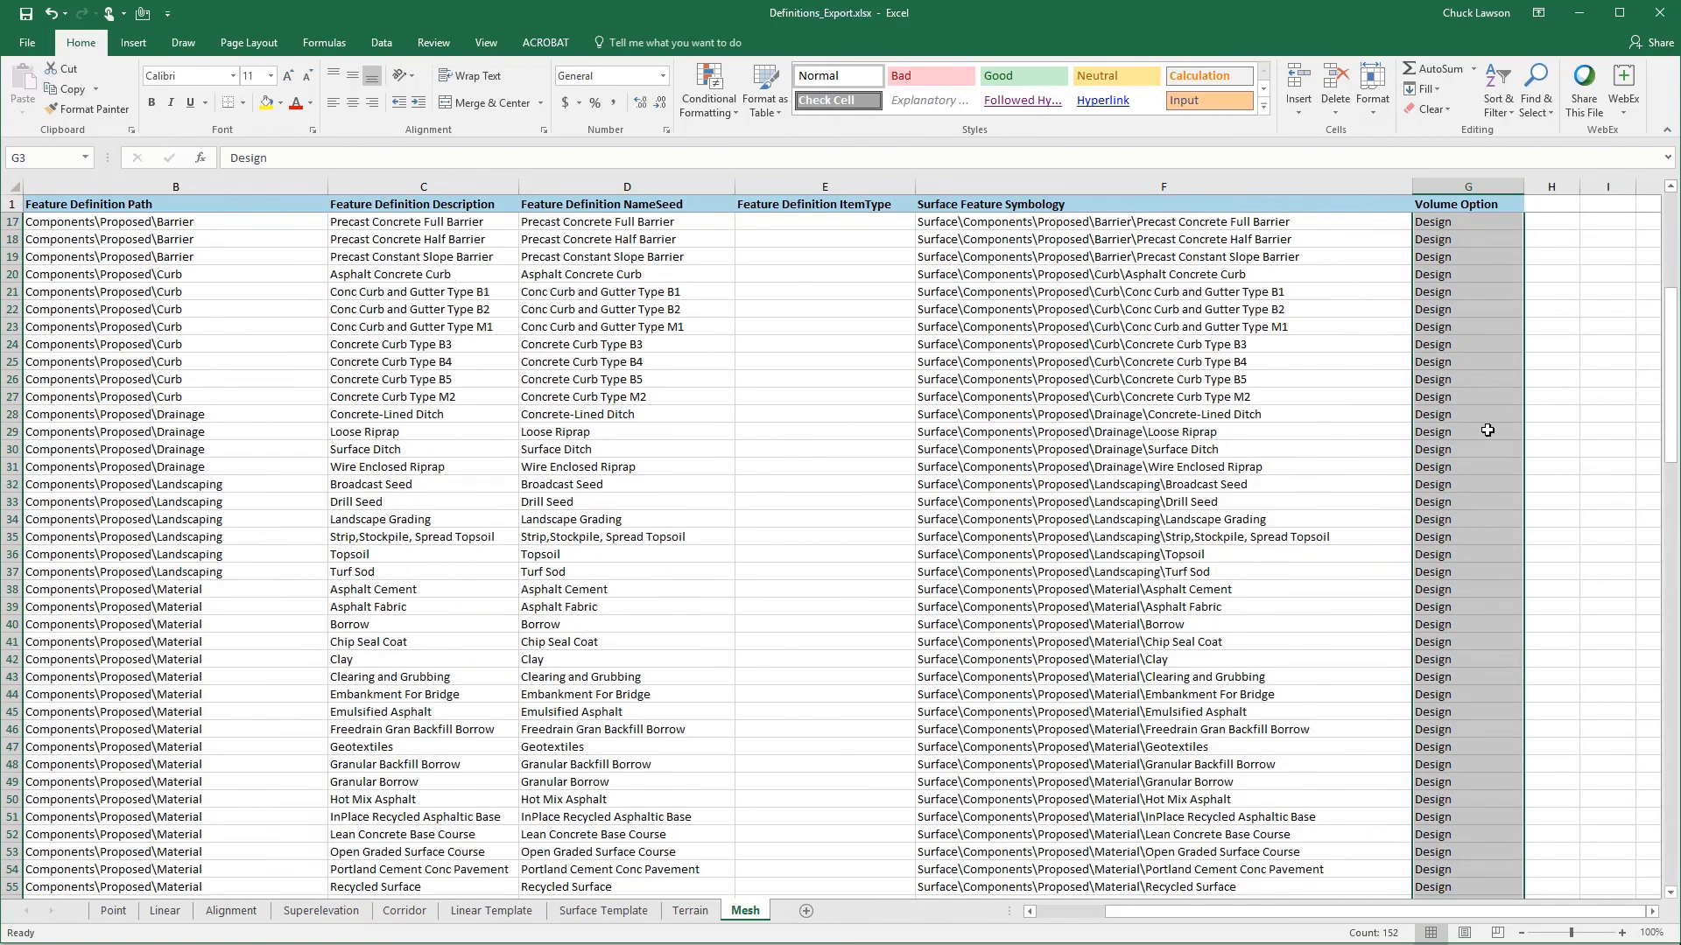
pyautogui.scroll(3, 1487, 430)
pyautogui.click(1558, 346)
pyautogui.scroll(2, 1523, 324)
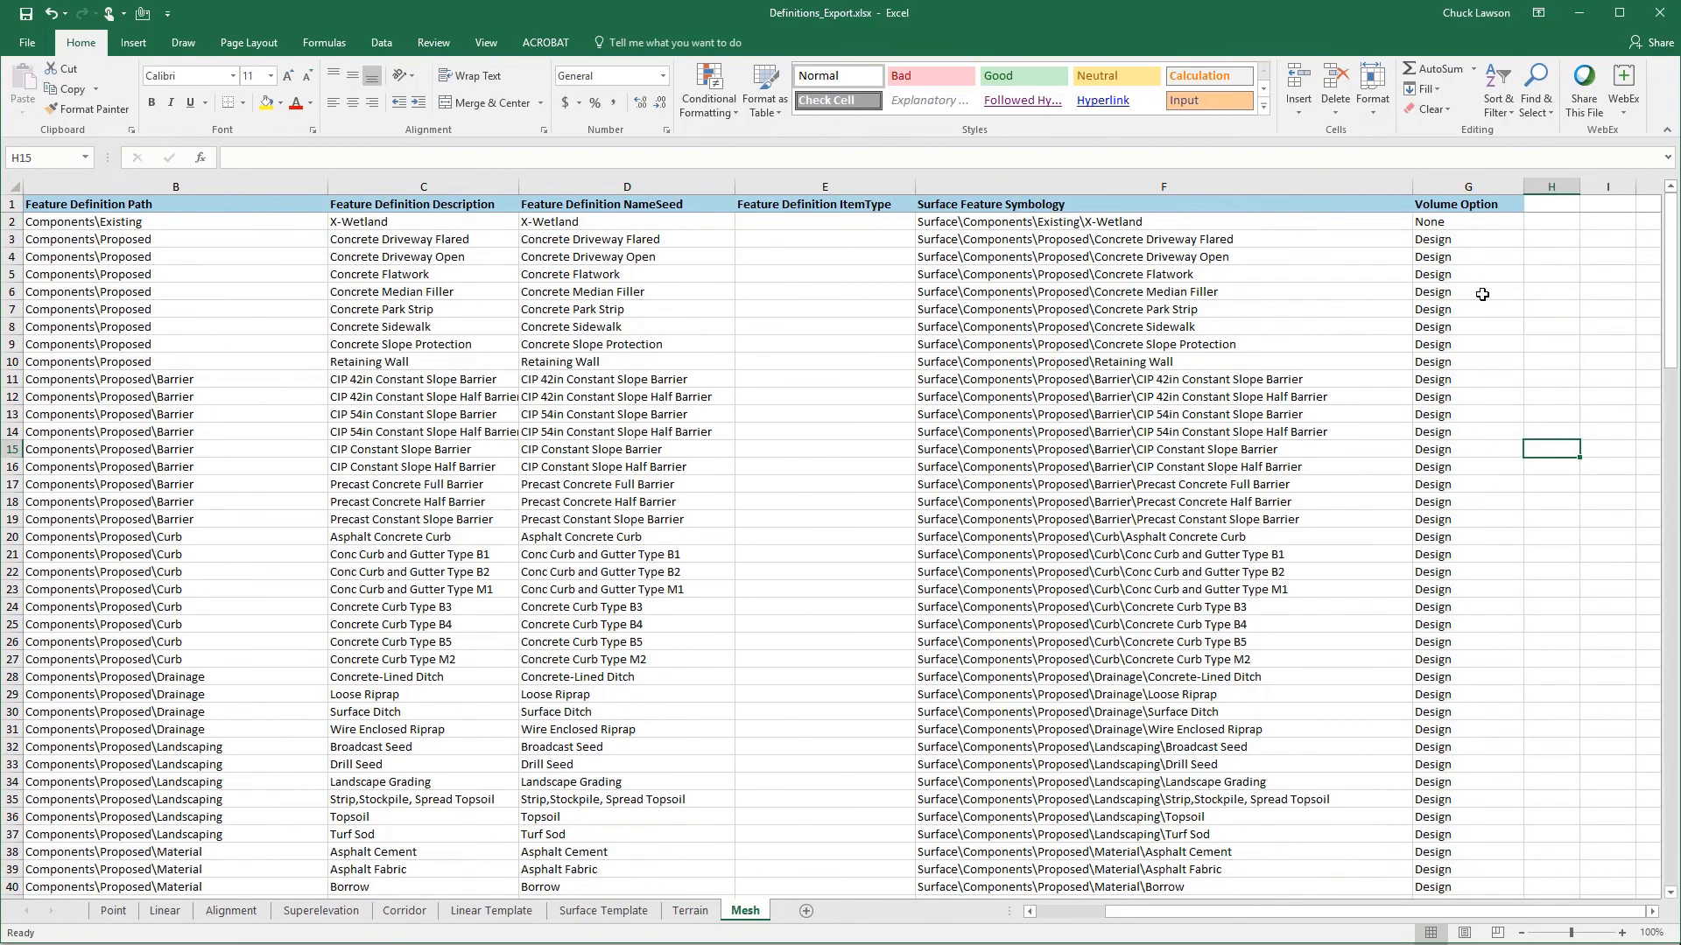
# - Choose Design as the Volume Option for Concrete Driveway Flared in G3 and save the workbook
pyautogui.click(1487, 241)
pyautogui.click(1531, 239)
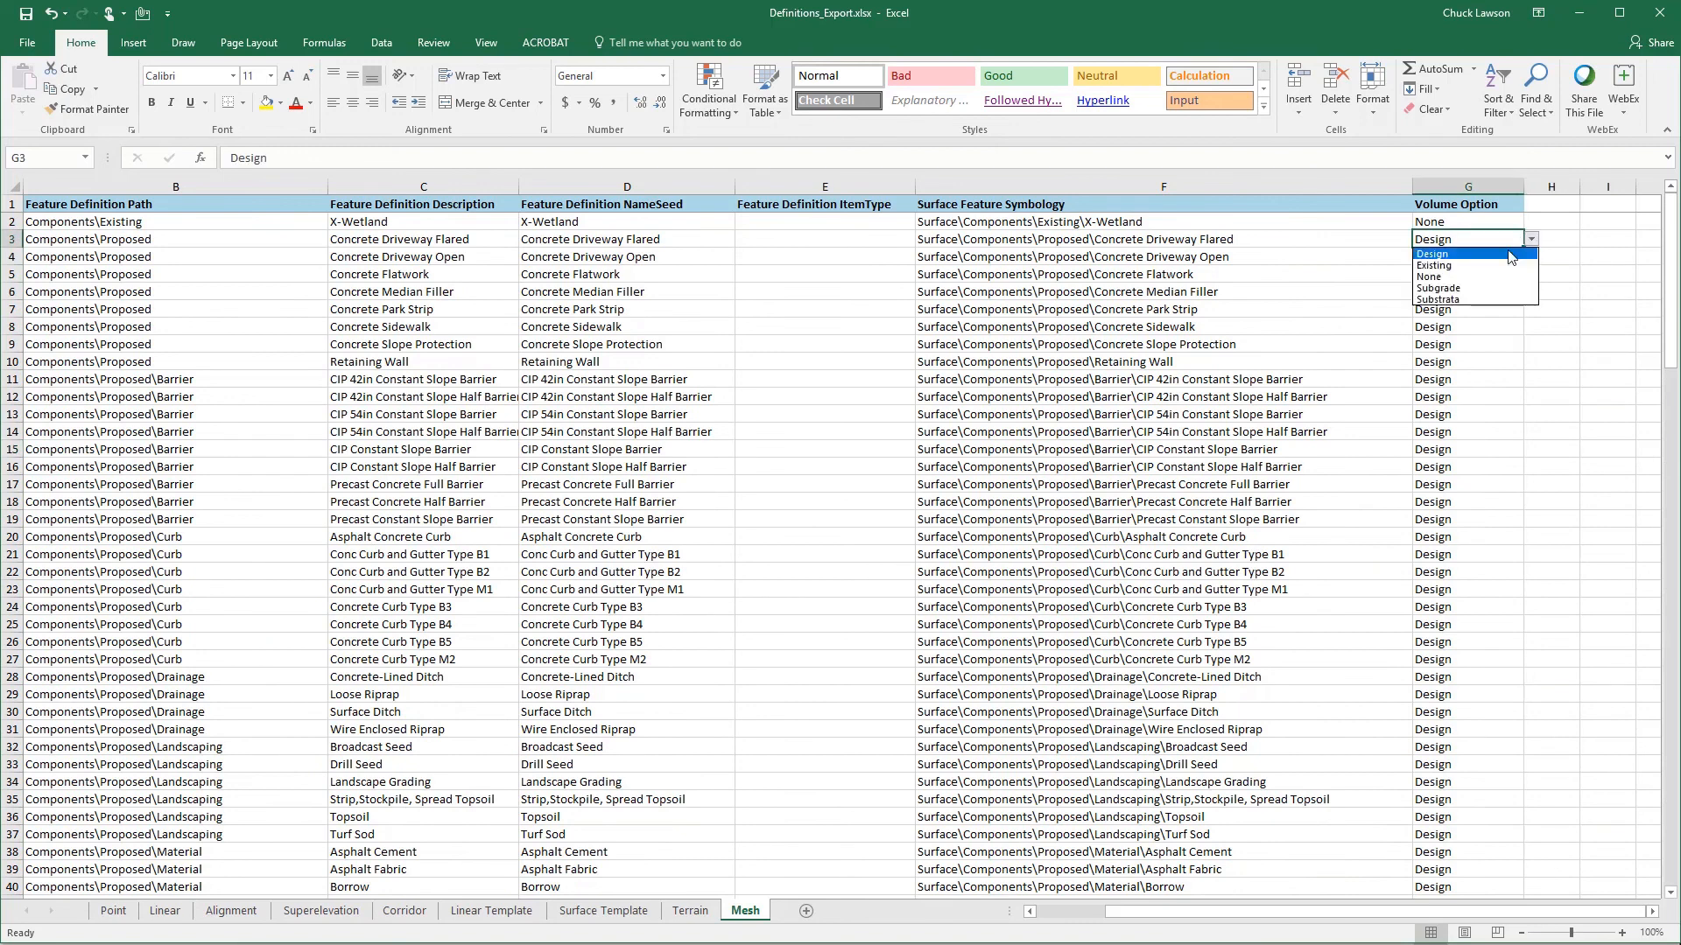
pyautogui.click(1452, 257)
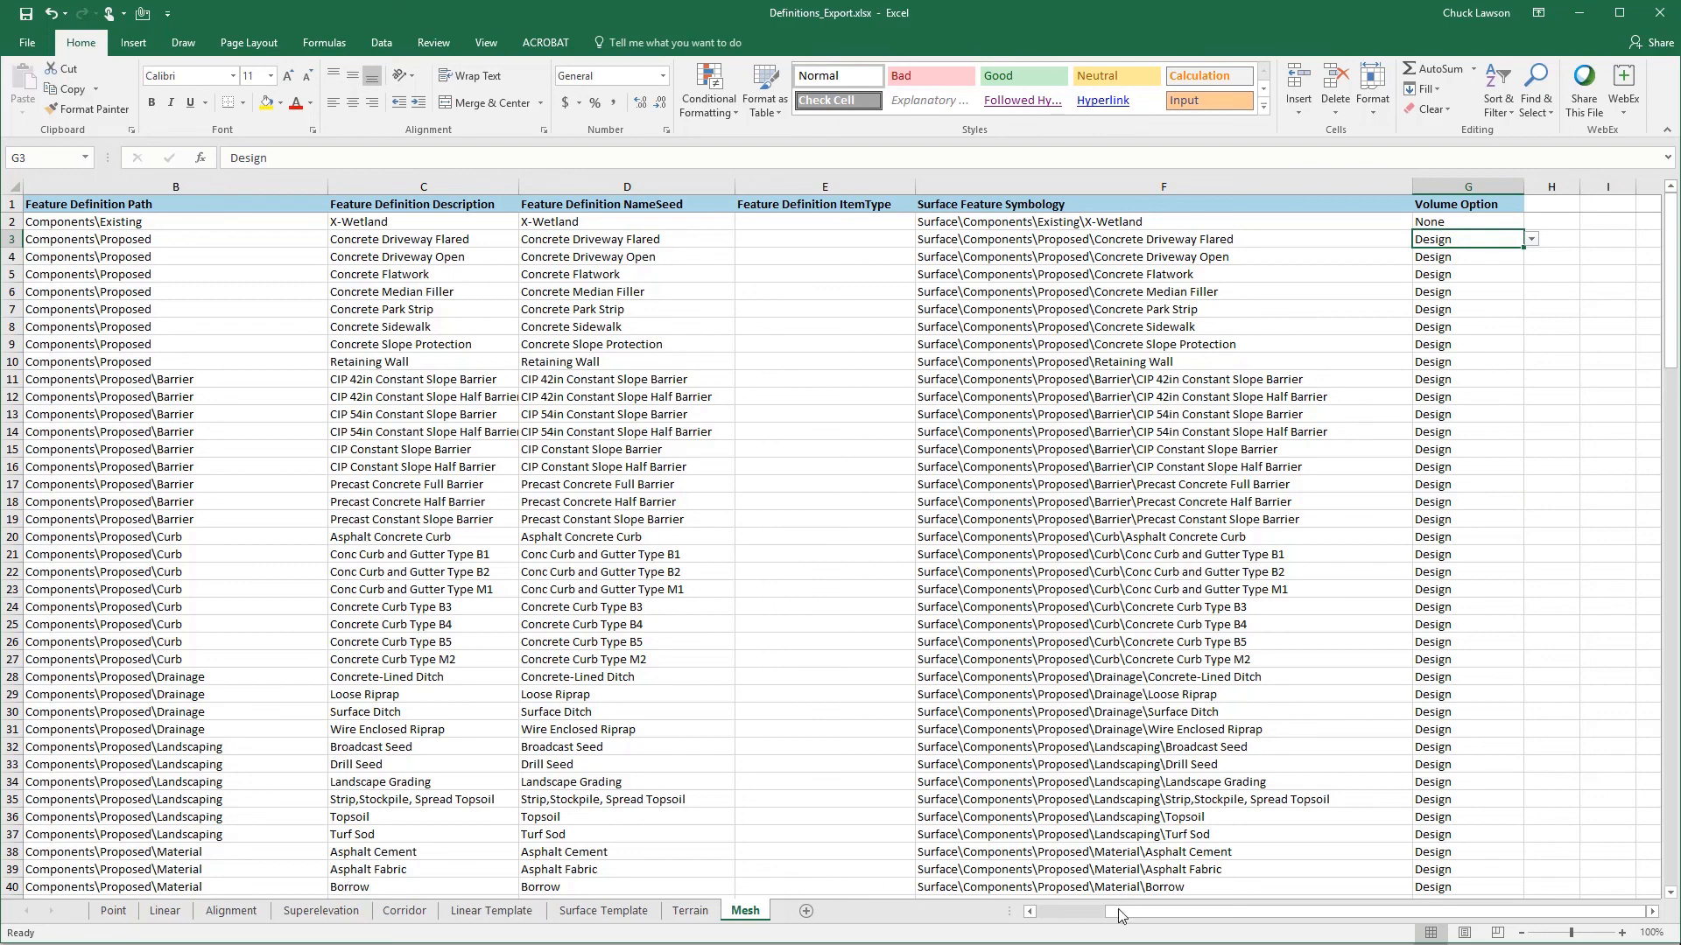
pyautogui.click(29, 22)
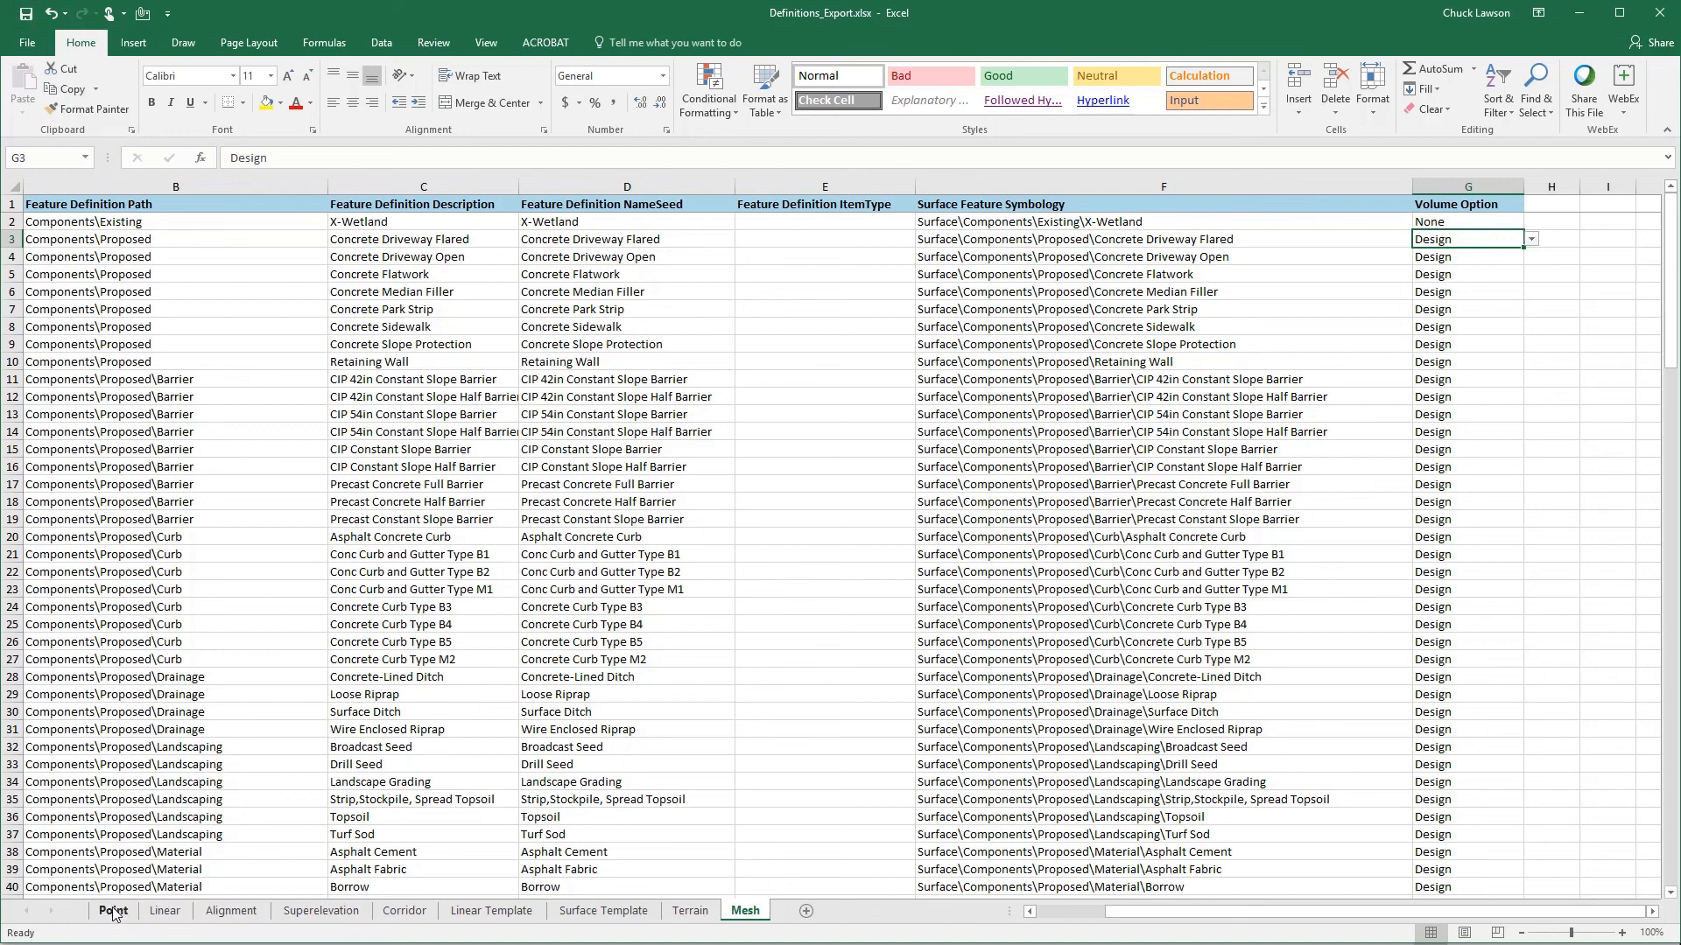